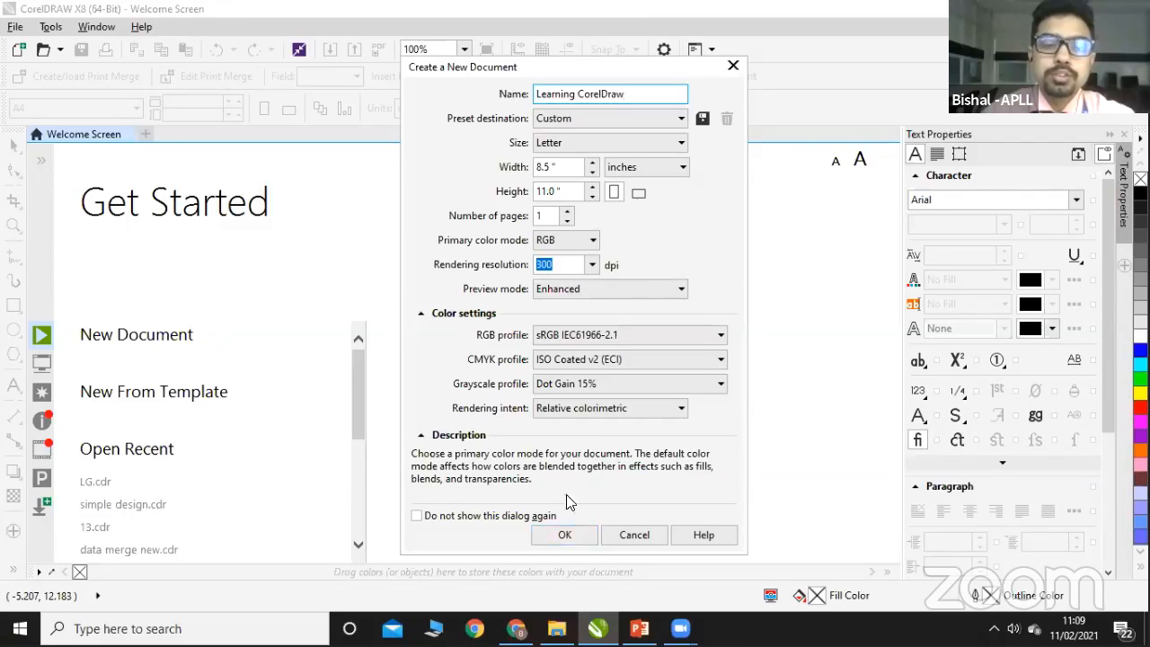
Step: Create the Learning CorelDraw document and draw a green-filled rectangle about 5.28 by 2.12 inches on the page's upper half
{"action": "left_click", "coordinate": [564, 534]}
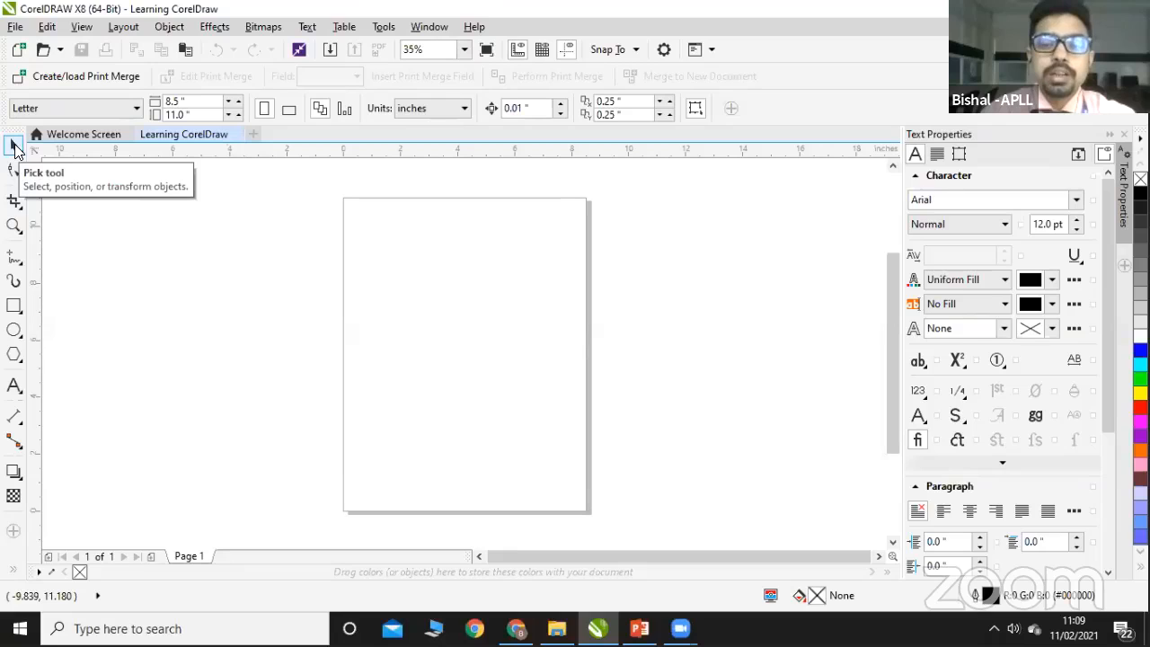
{"action": "left_click", "coordinate": [13, 308]}
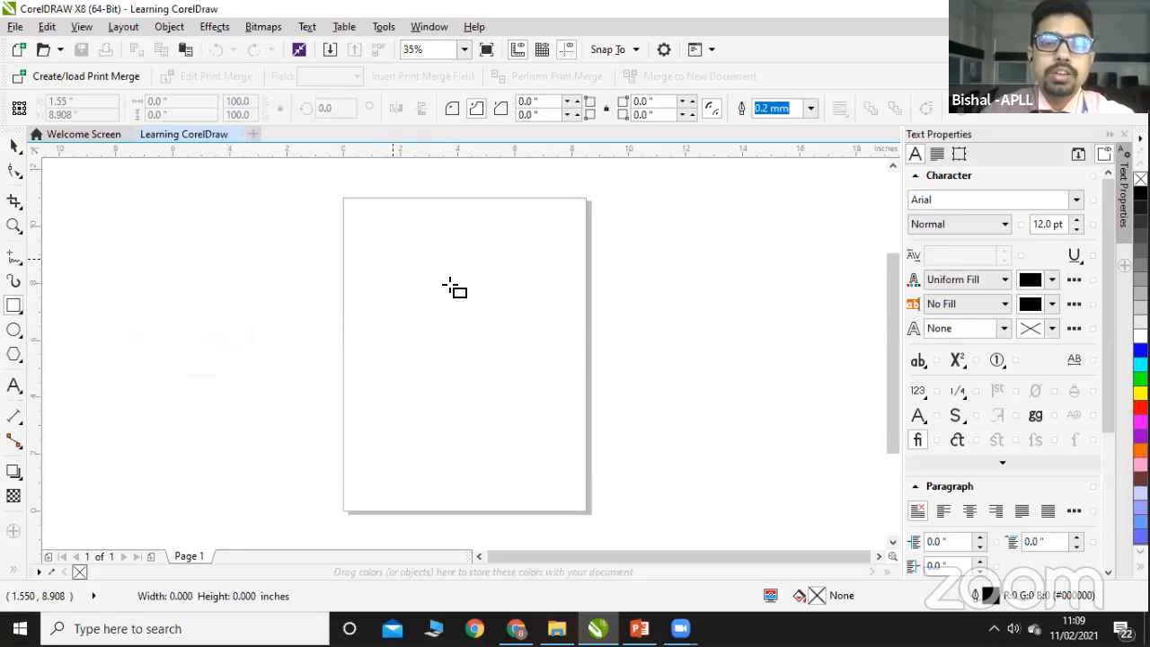
{"action": "left_click_drag", "start_coordinate": [387, 257], "coordinate": [539, 317]}
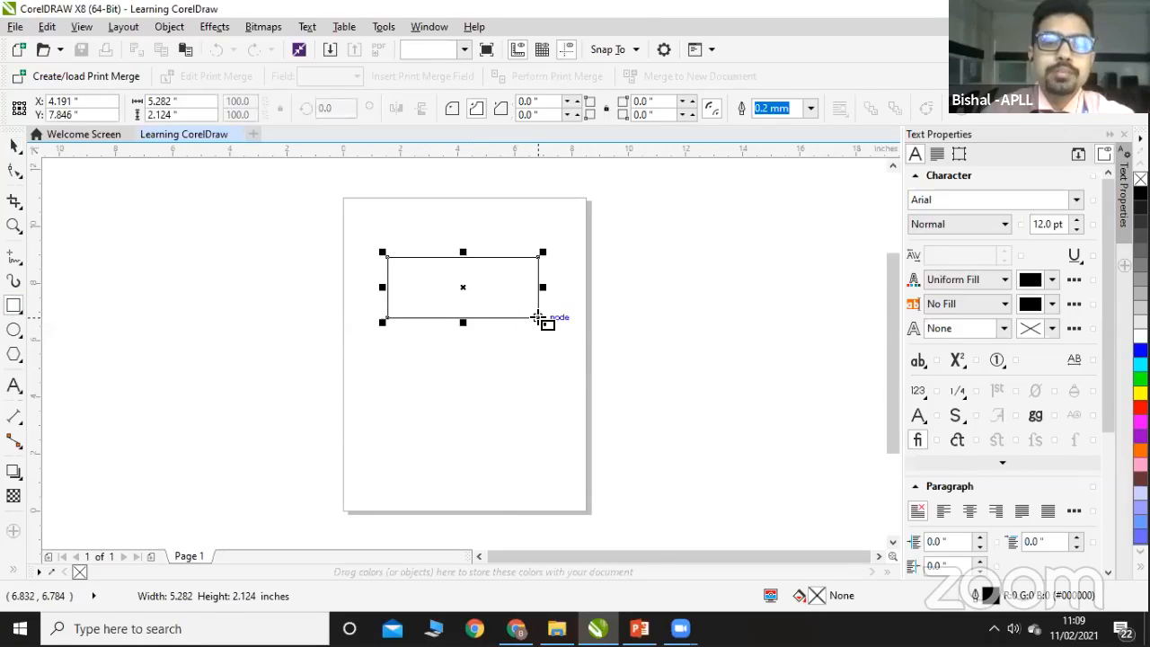
{"action": "left_click", "coordinate": [1140, 379]}
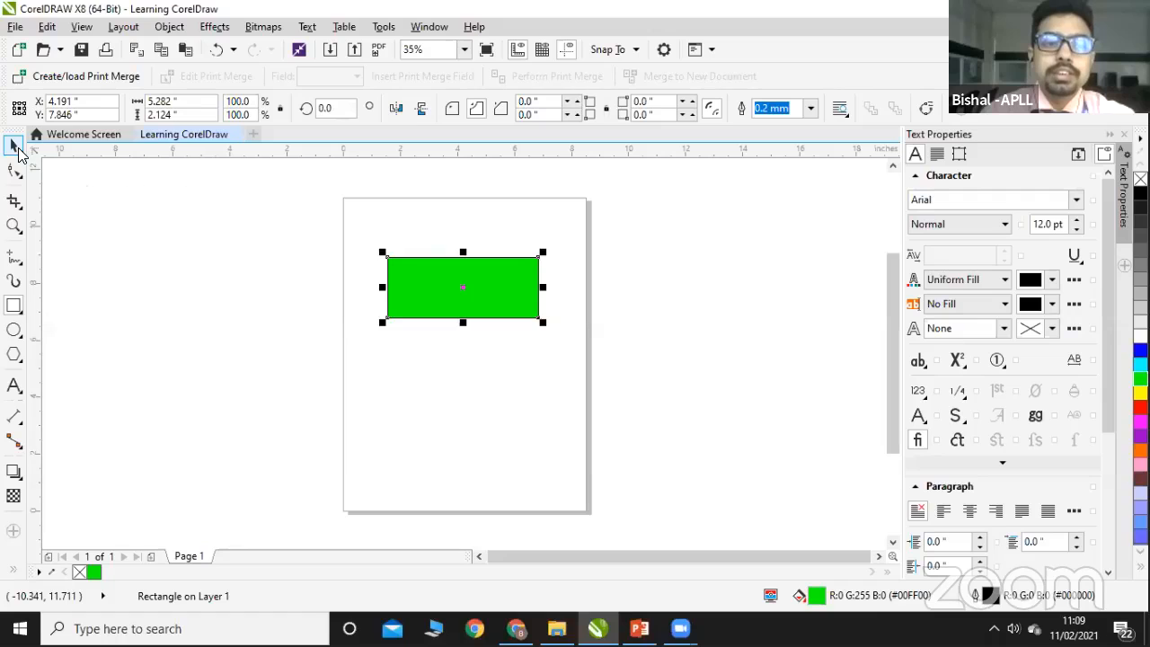
Step: Move the green rectangle slightly to the right on the page and reduce its width to about 5.21 inches
{"action": "left_click", "coordinate": [15, 146]}
{"action": "left_click_drag", "start_coordinate": [426, 288], "coordinate": [462, 263]}
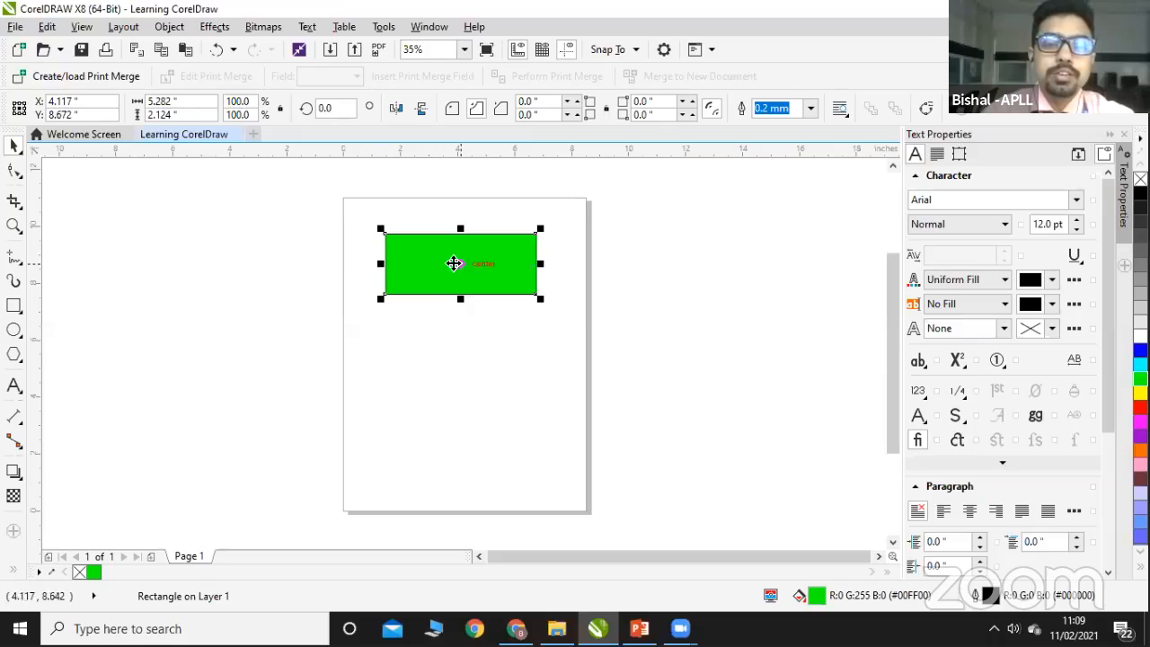
{"action": "left_click_drag", "start_coordinate": [434, 263], "coordinate": [456, 279]}
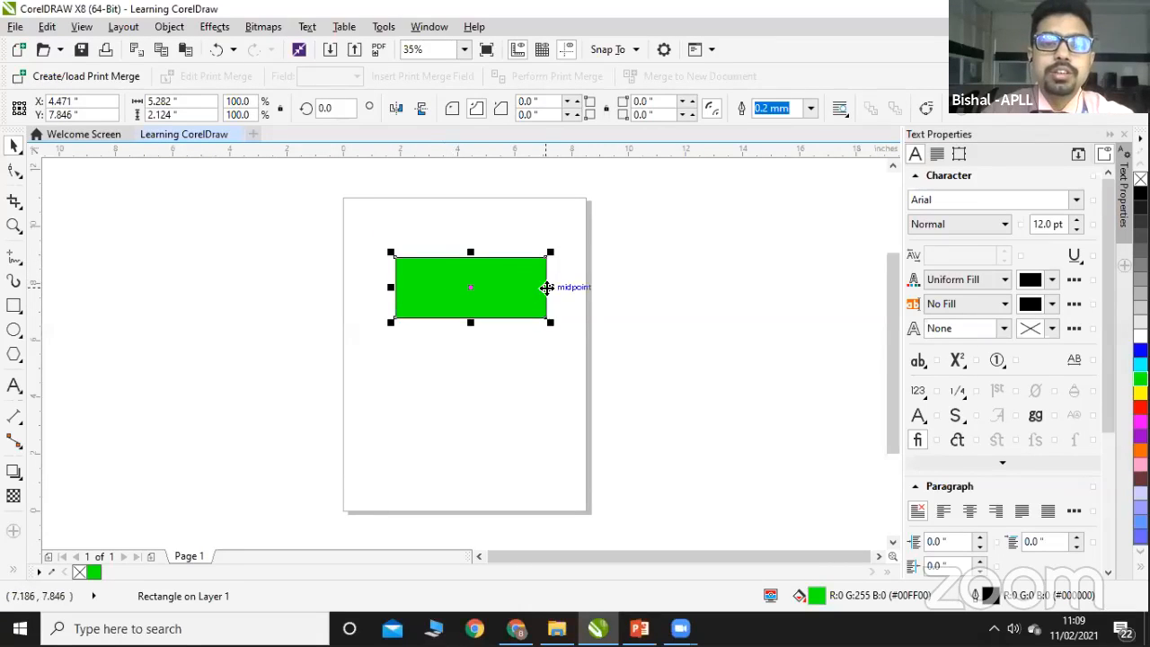
{"action": "left_click_drag", "start_coordinate": [524, 290], "coordinate": [557, 289]}
{"action": "mouse_move", "coordinate": [475, 253]}
{"action": "left_mouse_down"}
{"action": "mouse_move", "coordinate": [473, 228]}
{"action": "mouse_move", "coordinate": [475, 253]}
{"action": "left_mouse_up"}
{"action": "left_click_drag", "start_coordinate": [558, 292], "coordinate": [544, 290]}
Step: Try rotating the green rectangle freehand and by exactly 90 degrees about its centre, undoing each rotation
{"action": "left_click", "coordinate": [489, 275]}
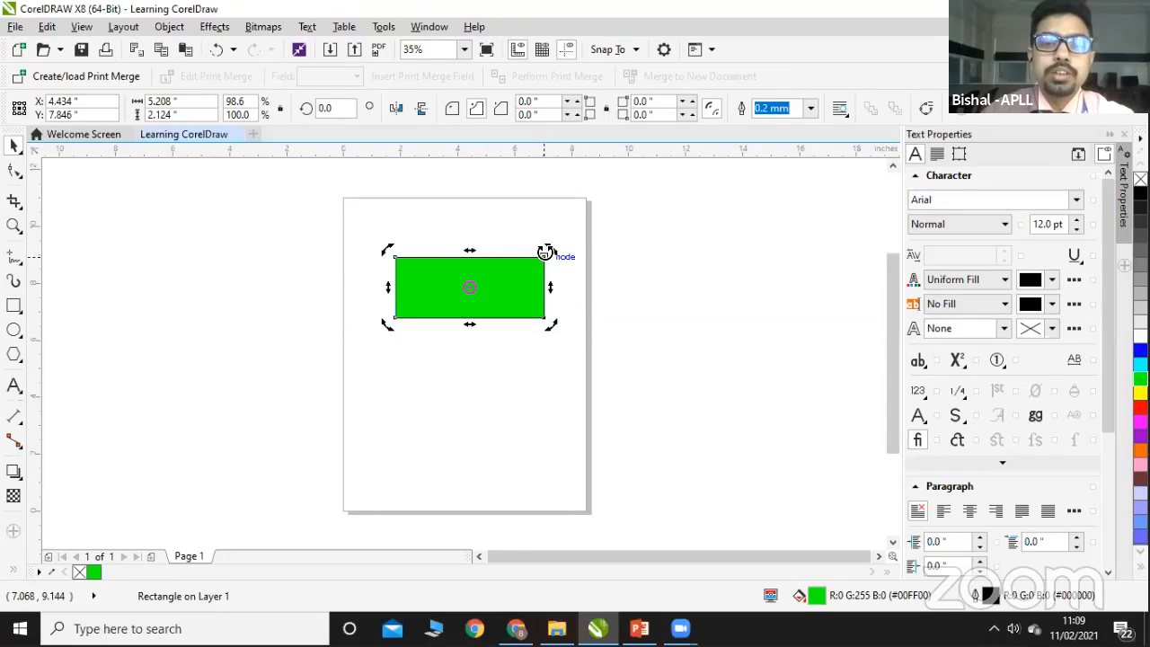
{"action": "left_click_drag", "start_coordinate": [545, 252], "coordinate": [410, 310]}
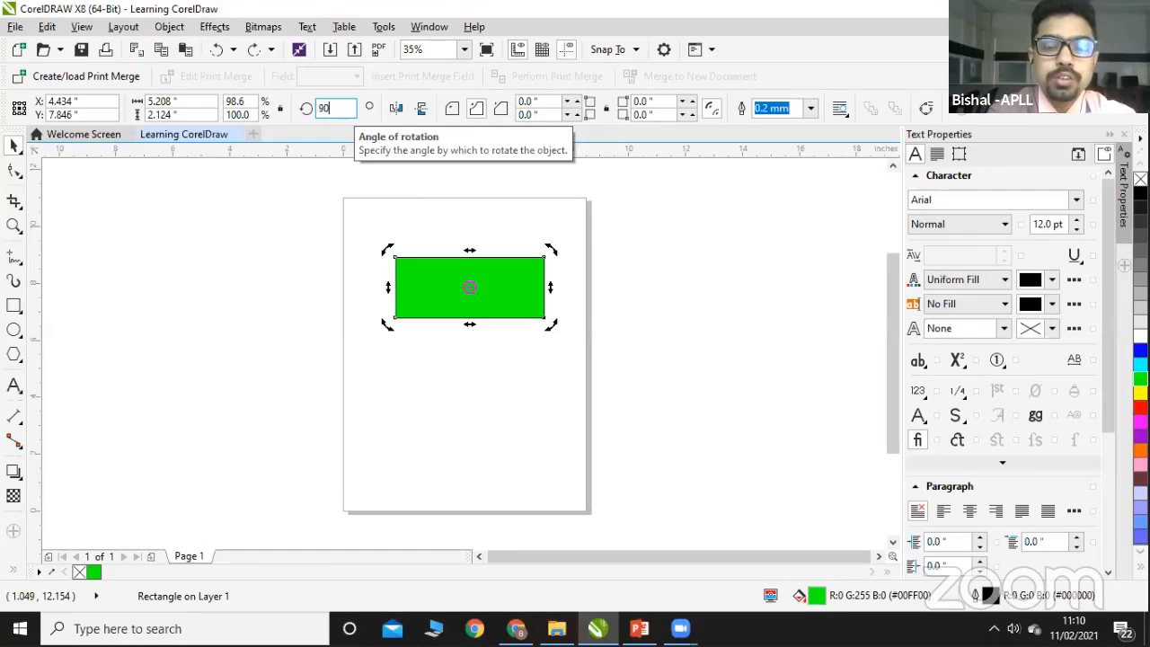
{"action": "key", "text": "Return"}
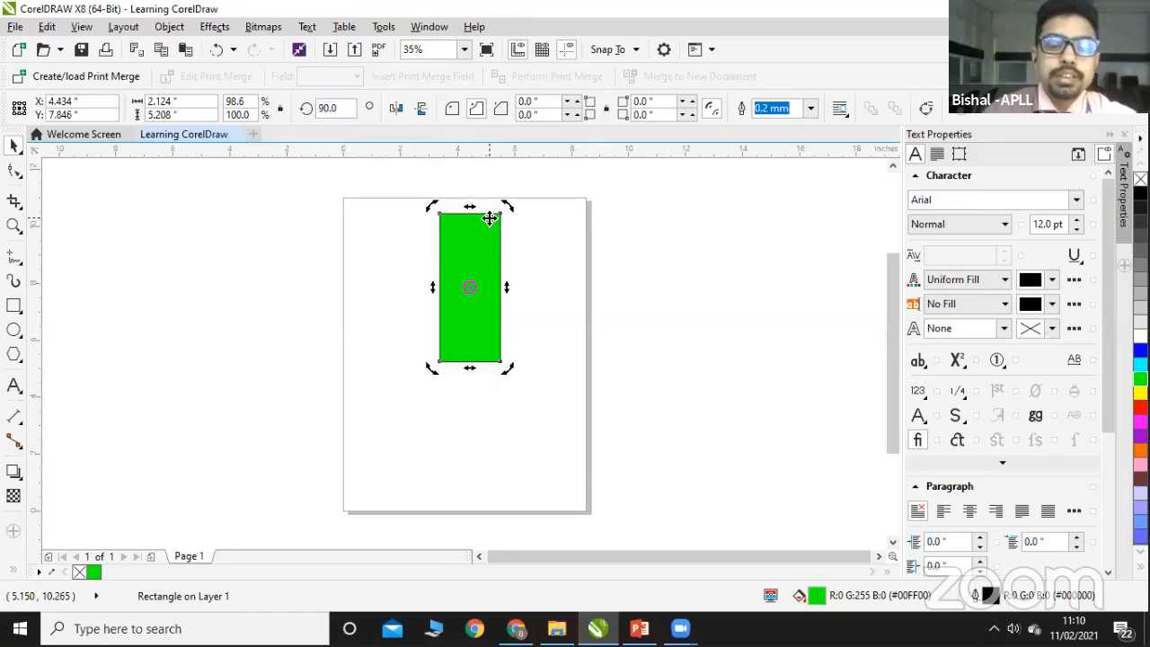
{"action": "key", "text": "ctrl+z"}
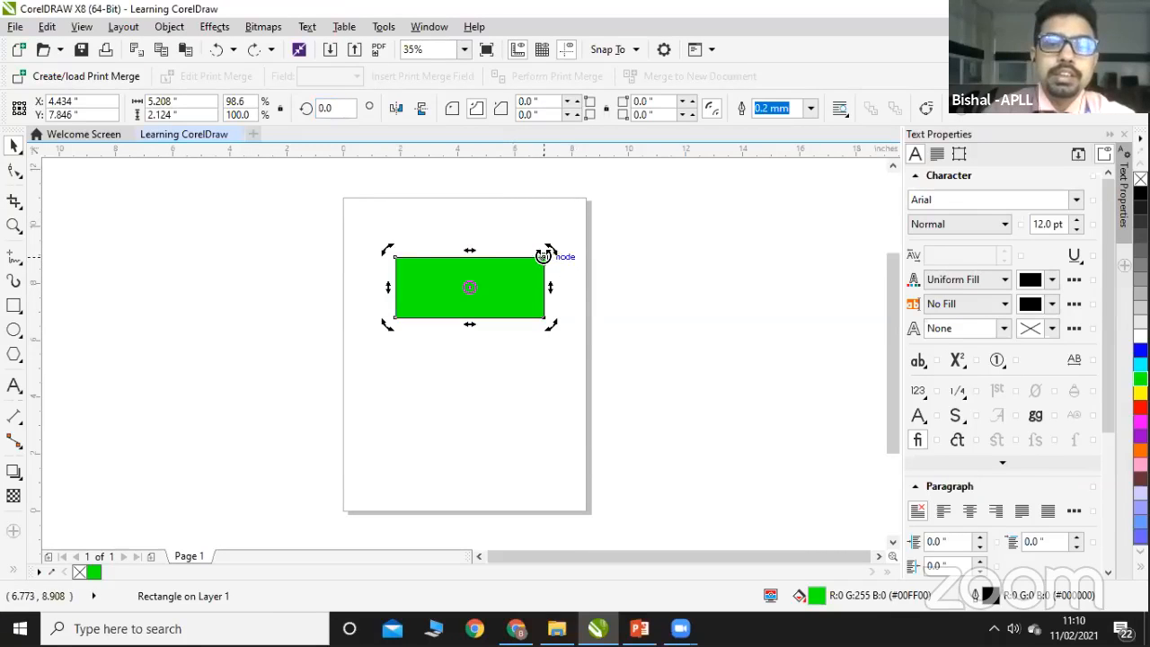
{"action": "left_click_drag", "start_coordinate": [545, 251], "coordinate": [523, 270]}
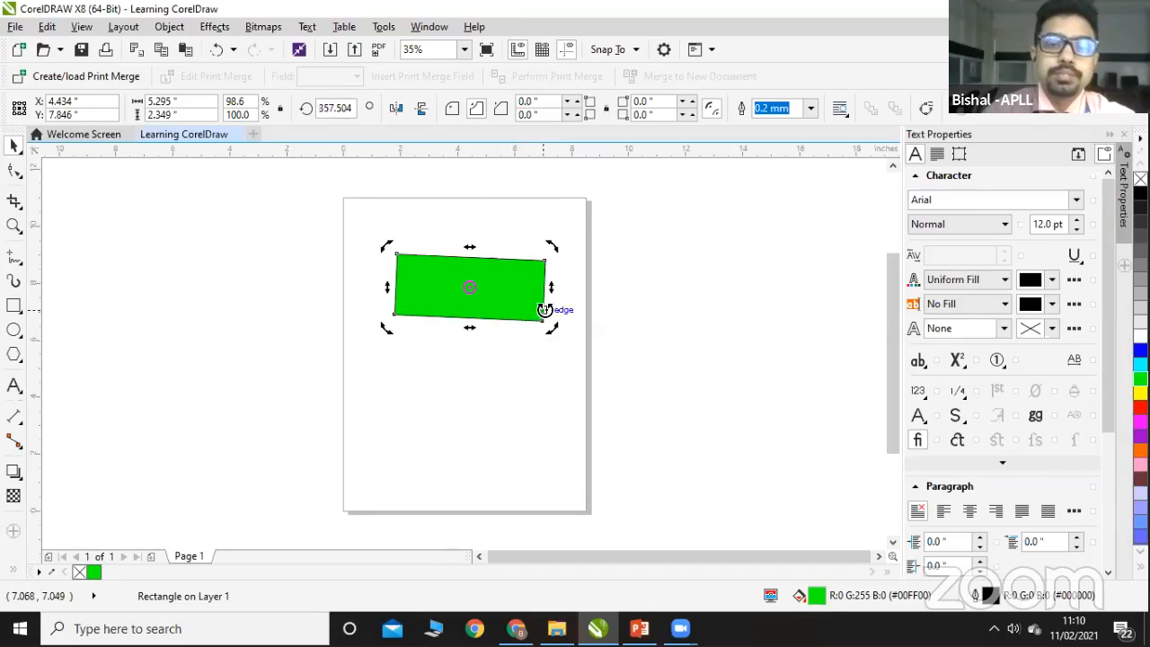
{"action": "key", "text": "ctrl+z"}
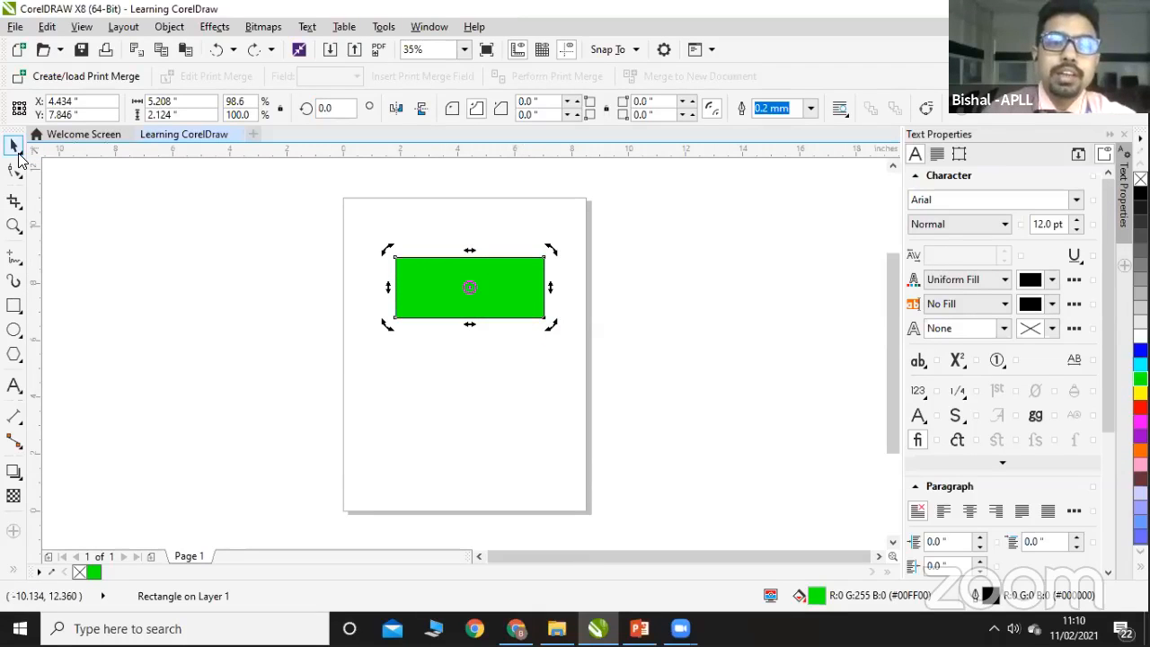
Step: Lasso the green rectangle with the Freehand Pick tool and move it up and right to about X 5.03, Y 8.38 inches
{"action": "left_click", "coordinate": [18, 153]}
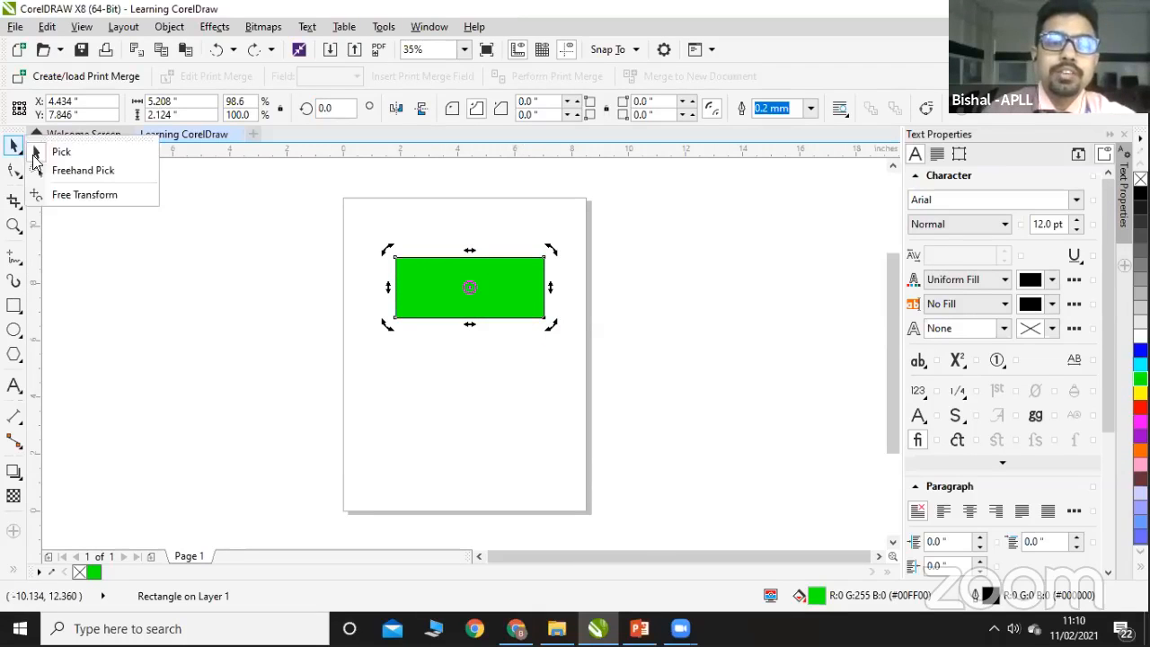
{"action": "left_click", "coordinate": [96, 175]}
{"action": "mouse_move", "coordinate": [368, 216]}
{"action": "left_mouse_down"}
{"action": "mouse_move", "coordinate": [480, 249]}
{"action": "mouse_move", "coordinate": [591, 236]}
{"action": "mouse_move", "coordinate": [615, 258]}
{"action": "mouse_move", "coordinate": [605, 342]}
{"action": "left_mouse_up"}
{"action": "mouse_move", "coordinate": [554, 380]}
{"action": "left_mouse_down"}
{"action": "mouse_move", "coordinate": [442, 396]}
{"action": "mouse_move", "coordinate": [347, 371]}
{"action": "mouse_move", "coordinate": [364, 343]}
{"action": "left_mouse_up"}
{"action": "left_click_drag", "start_coordinate": [500, 281], "coordinate": [518, 264]}
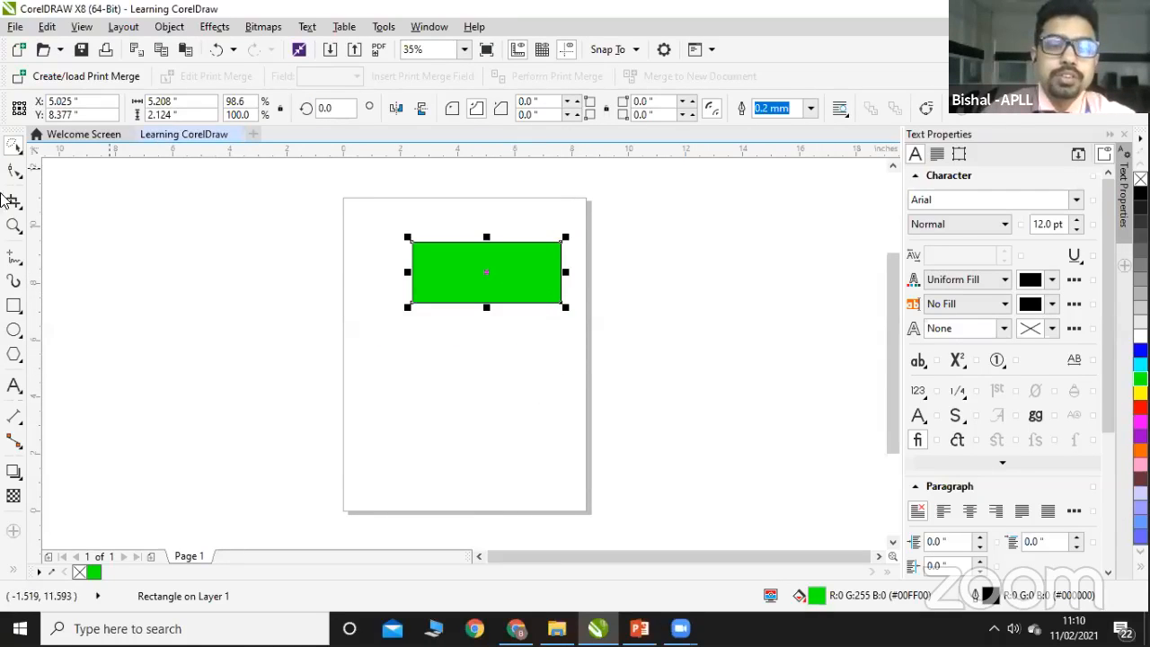
Step: Draw a yellow-filled rectangle about 3.31 by 1.68 inches below the green one, undoing the stray rectangle drawn over the green one
{"action": "left_click", "coordinate": [13, 306]}
{"action": "left_click_drag", "start_coordinate": [442, 340], "coordinate": [541, 389]}
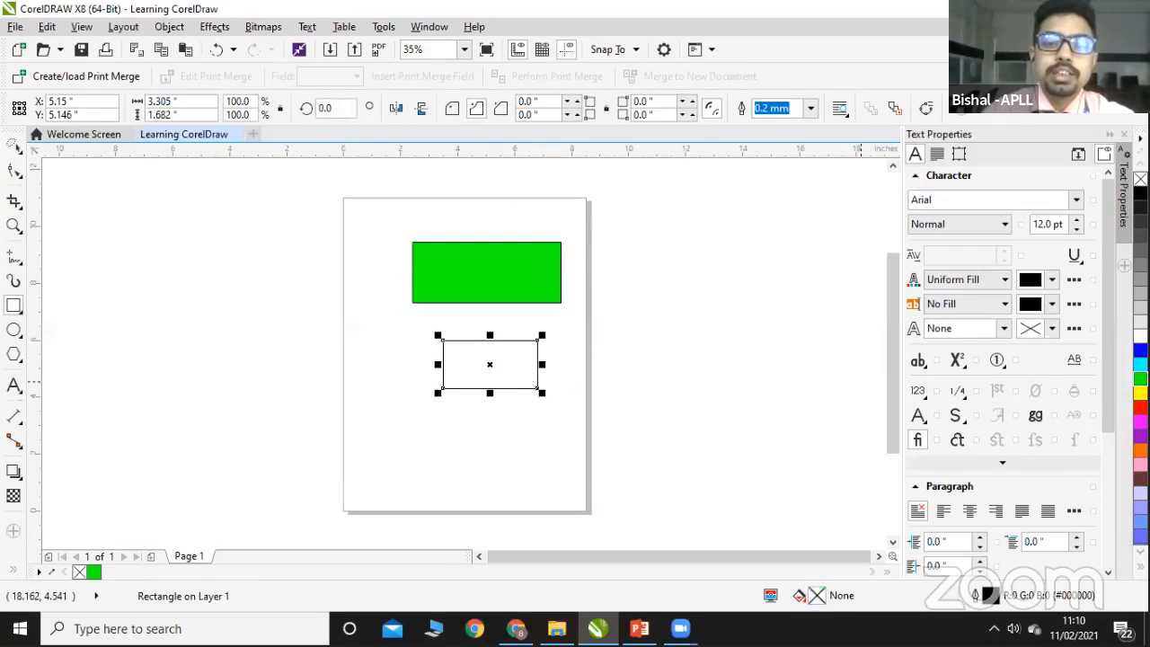
{"action": "left_click", "coordinate": [1140, 393]}
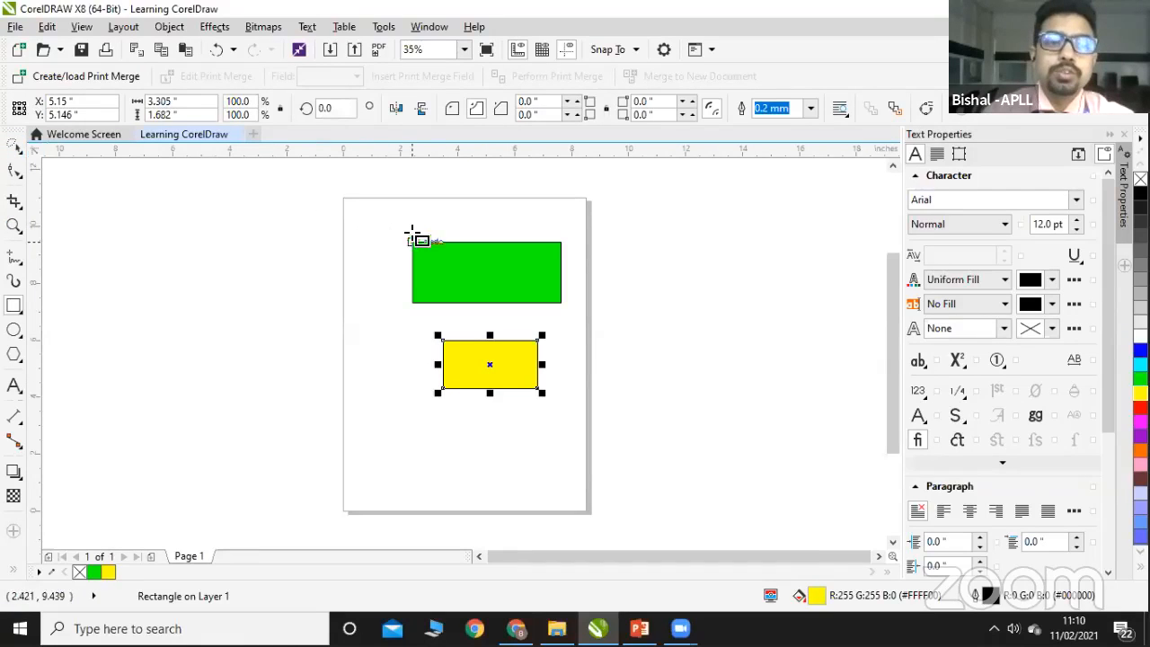
{"action": "left_click_drag", "start_coordinate": [382, 218], "coordinate": [600, 256]}
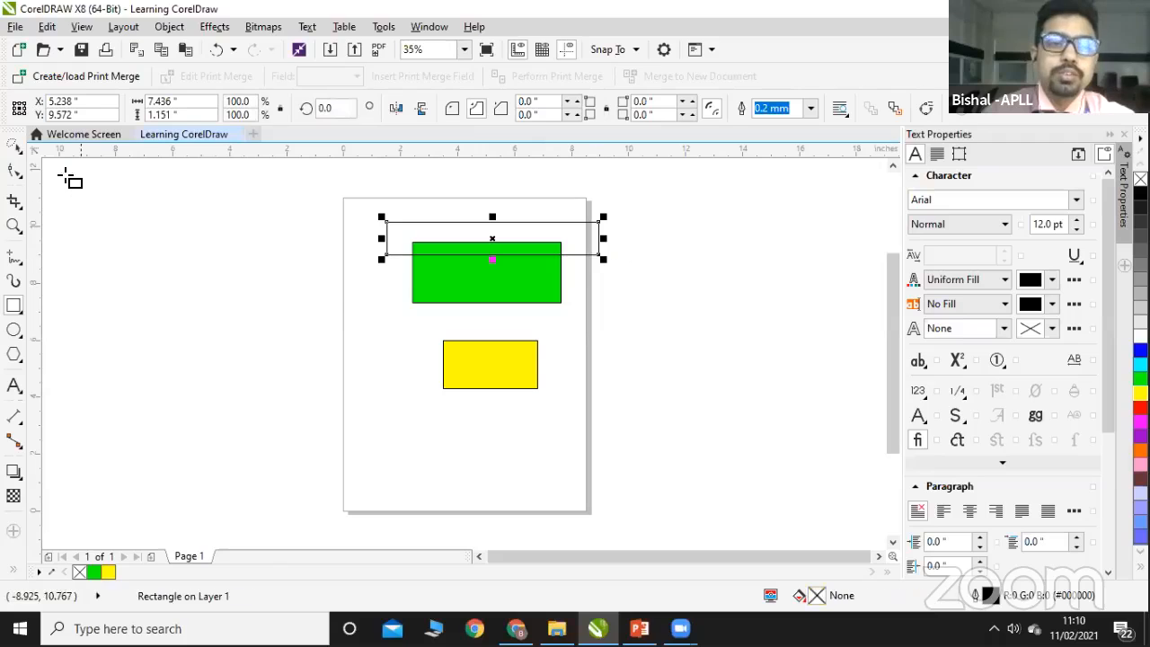
{"action": "key", "text": "ctrl+z"}
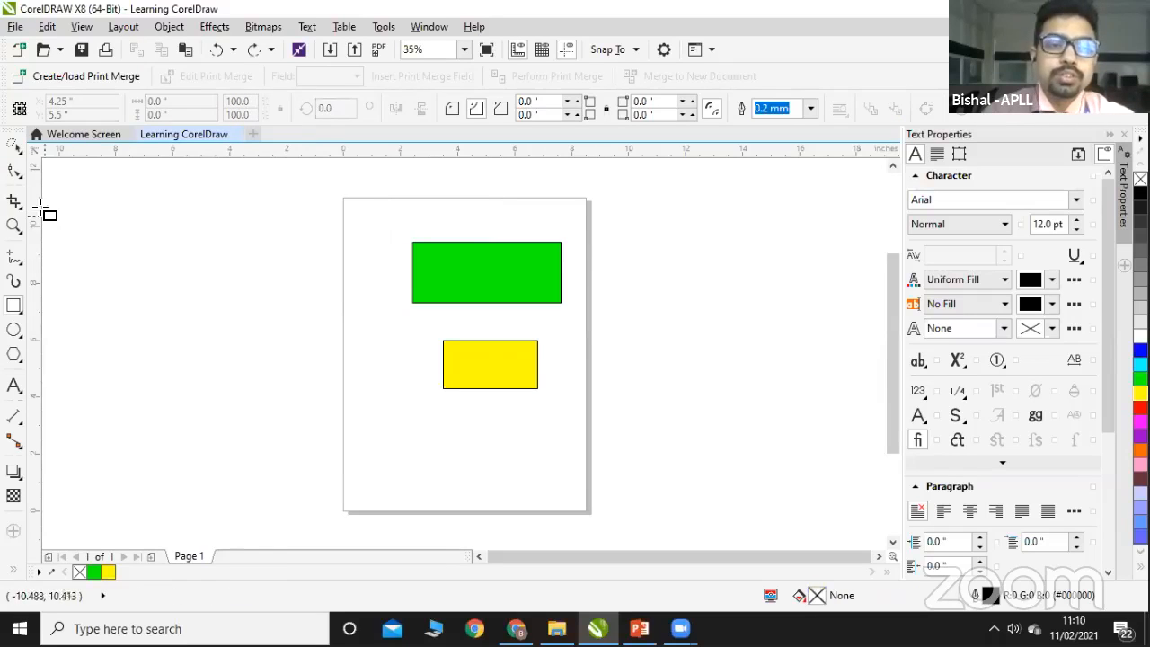
Step: Practise lassoing the rectangles with the Freehand Pick tool until both the green and yellow ones are selected together
{"action": "left_click", "coordinate": [15, 147]}
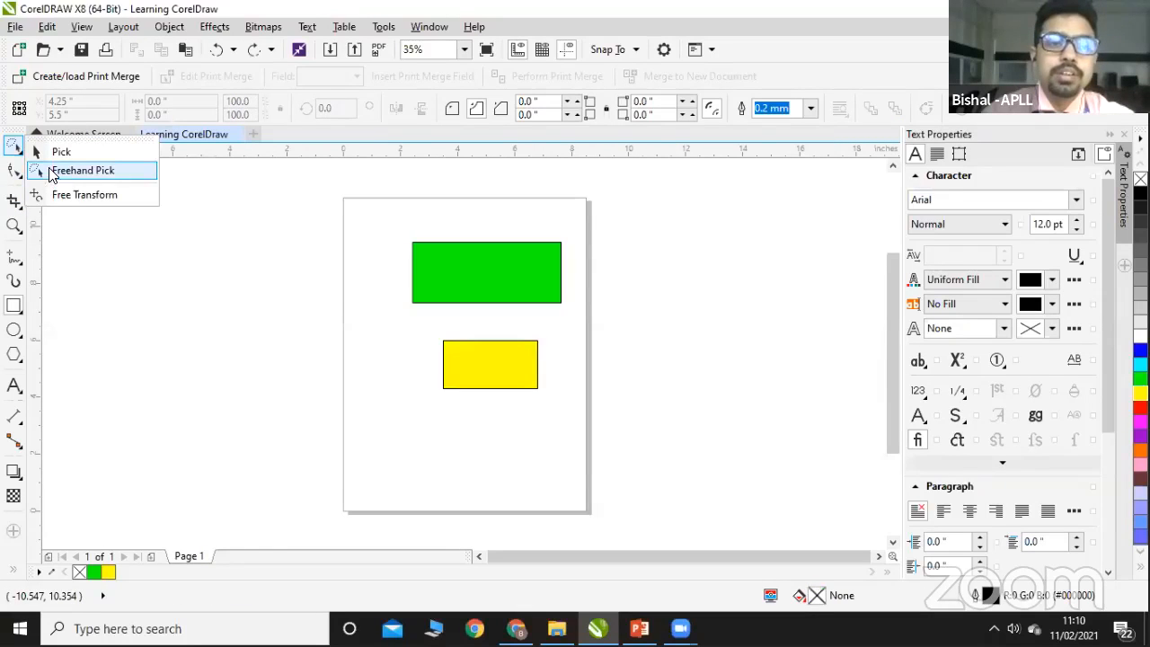
{"action": "left_click", "coordinate": [135, 171]}
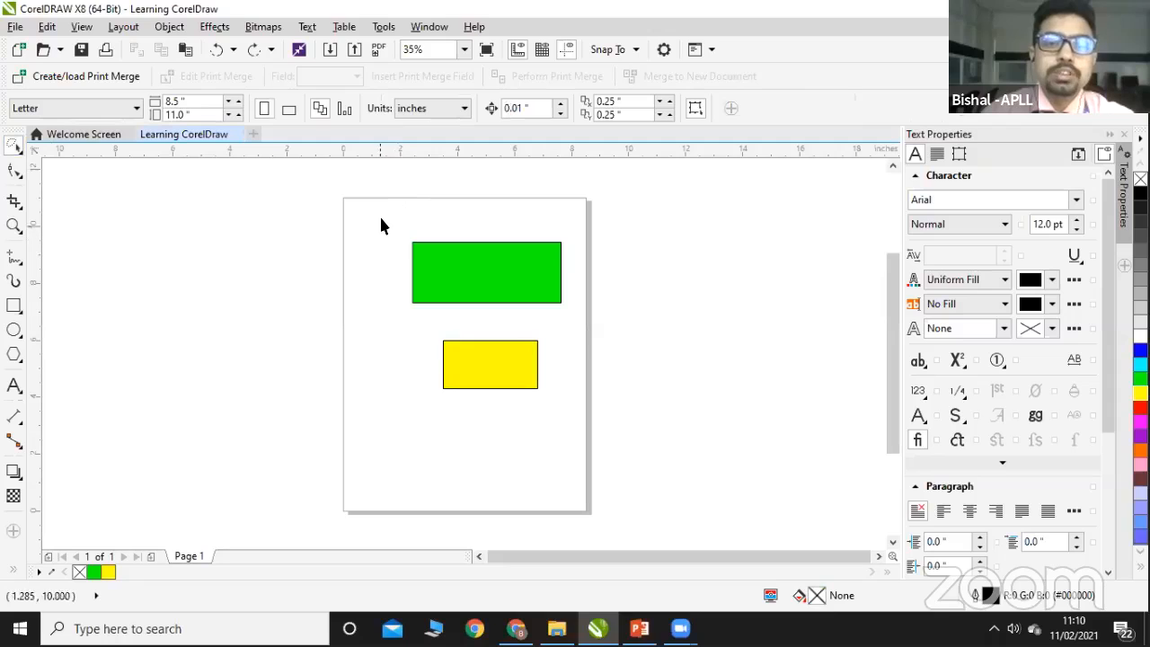
{"action": "mouse_move", "coordinate": [382, 220]}
{"action": "left_mouse_down"}
{"action": "mouse_move", "coordinate": [563, 264]}
{"action": "mouse_move", "coordinate": [626, 219]}
{"action": "mouse_move", "coordinate": [604, 407]}
{"action": "mouse_move", "coordinate": [568, 535]}
{"action": "mouse_move", "coordinate": [439, 466]}
{"action": "mouse_move", "coordinate": [408, 438]}
{"action": "left_mouse_up"}
{"action": "mouse_move", "coordinate": [375, 207]}
{"action": "left_mouse_down"}
{"action": "mouse_move", "coordinate": [575, 203]}
{"action": "mouse_move", "coordinate": [610, 240]}
{"action": "mouse_move", "coordinate": [591, 406]}
{"action": "mouse_move", "coordinate": [536, 454]}
{"action": "left_mouse_up"}
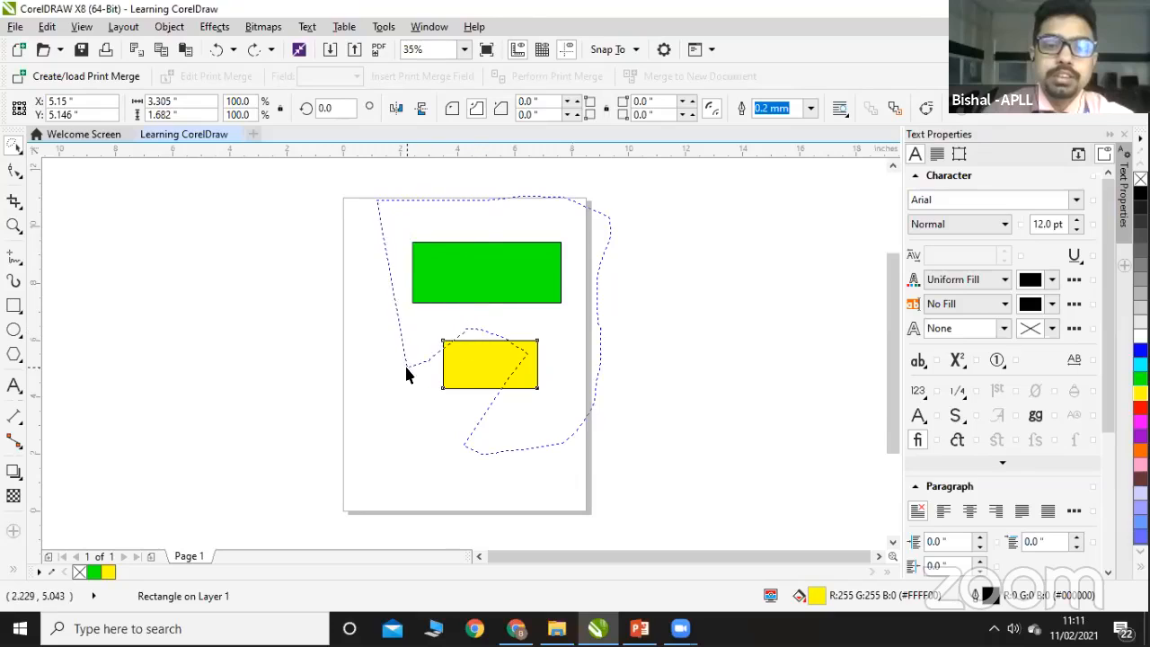
{"action": "left_click_drag", "start_coordinate": [406, 368], "coordinate": [406, 369]}
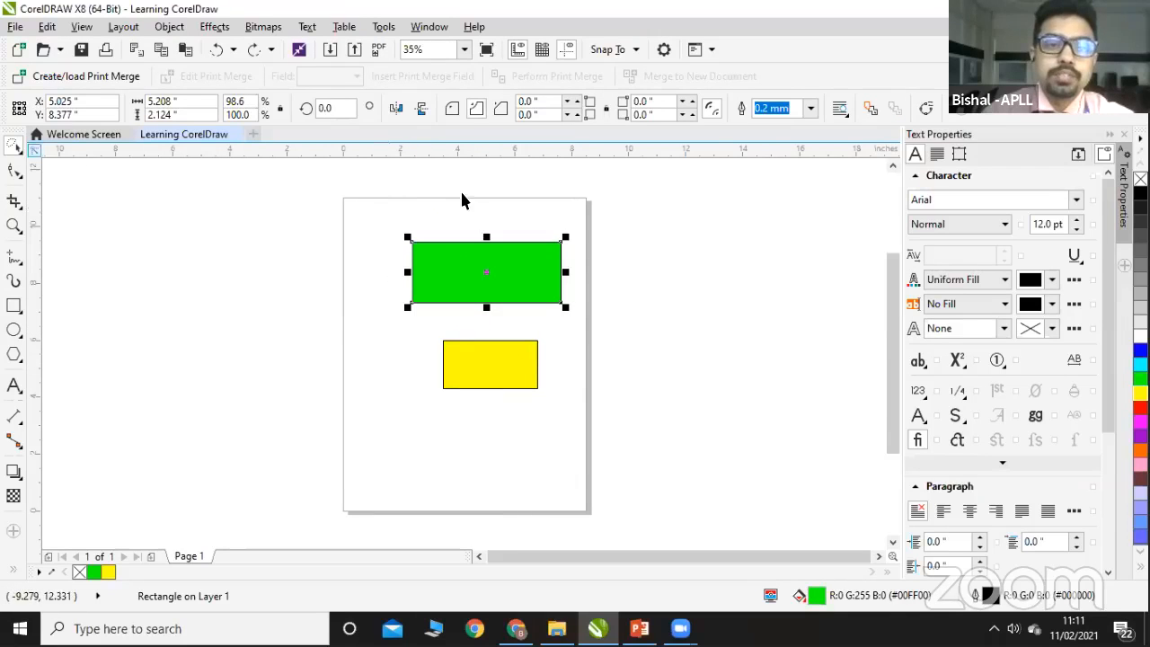
{"action": "mouse_move", "coordinate": [652, 353]}
{"action": "left_mouse_down"}
{"action": "mouse_move", "coordinate": [416, 437]}
{"action": "mouse_move", "coordinate": [431, 314]}
{"action": "left_mouse_up"}
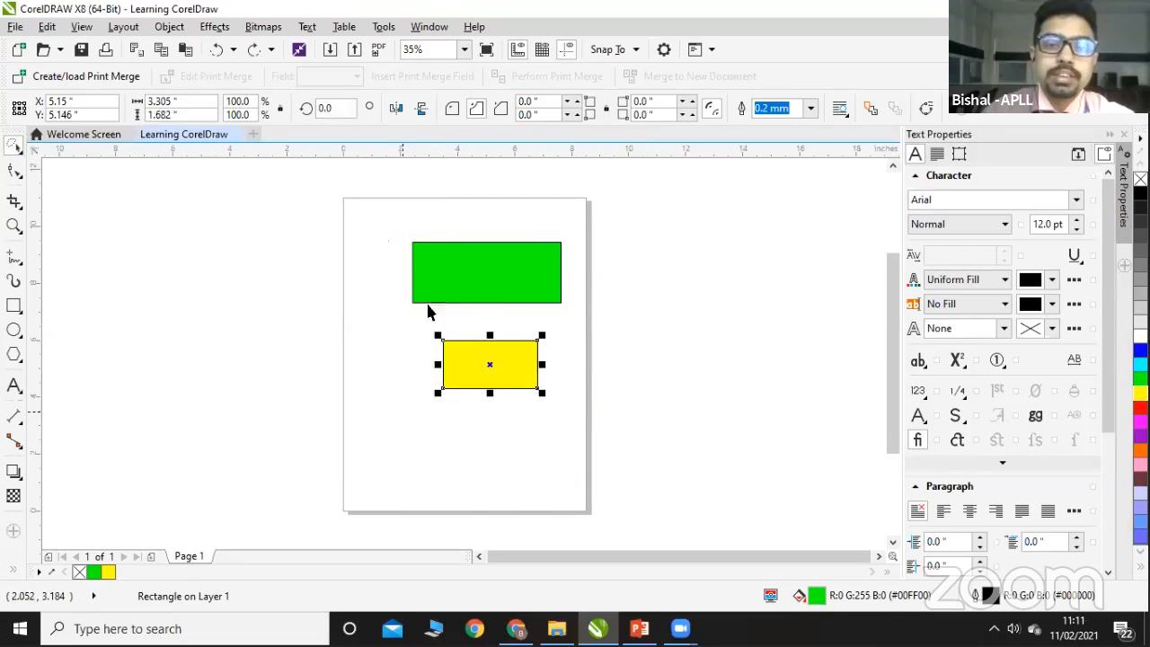
{"action": "mouse_move", "coordinate": [384, 201]}
{"action": "left_mouse_down"}
{"action": "mouse_move", "coordinate": [688, 195]}
{"action": "mouse_move", "coordinate": [692, 217]}
{"action": "mouse_move", "coordinate": [636, 398]}
{"action": "mouse_move", "coordinate": [541, 433]}
{"action": "mouse_move", "coordinate": [394, 400]}
{"action": "left_mouse_up"}
Step: Move the two selected rectangles slightly upward together and delete the yellow one
{"action": "mouse_move", "coordinate": [514, 270]}
{"action": "left_mouse_down"}
{"action": "mouse_move", "coordinate": [459, 305]}
{"action": "mouse_move", "coordinate": [470, 254]}
{"action": "mouse_move", "coordinate": [500, 244]}
{"action": "mouse_move", "coordinate": [501, 275]}
{"action": "mouse_move", "coordinate": [526, 277]}
{"action": "left_mouse_up"}
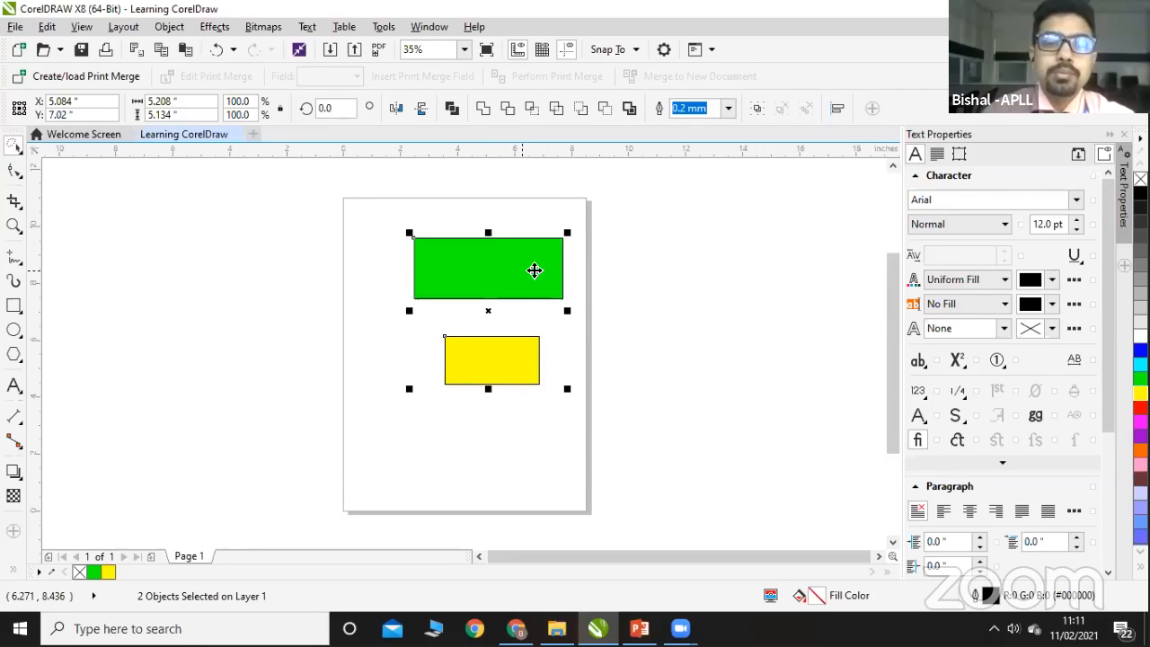
{"action": "left_click", "coordinate": [592, 291]}
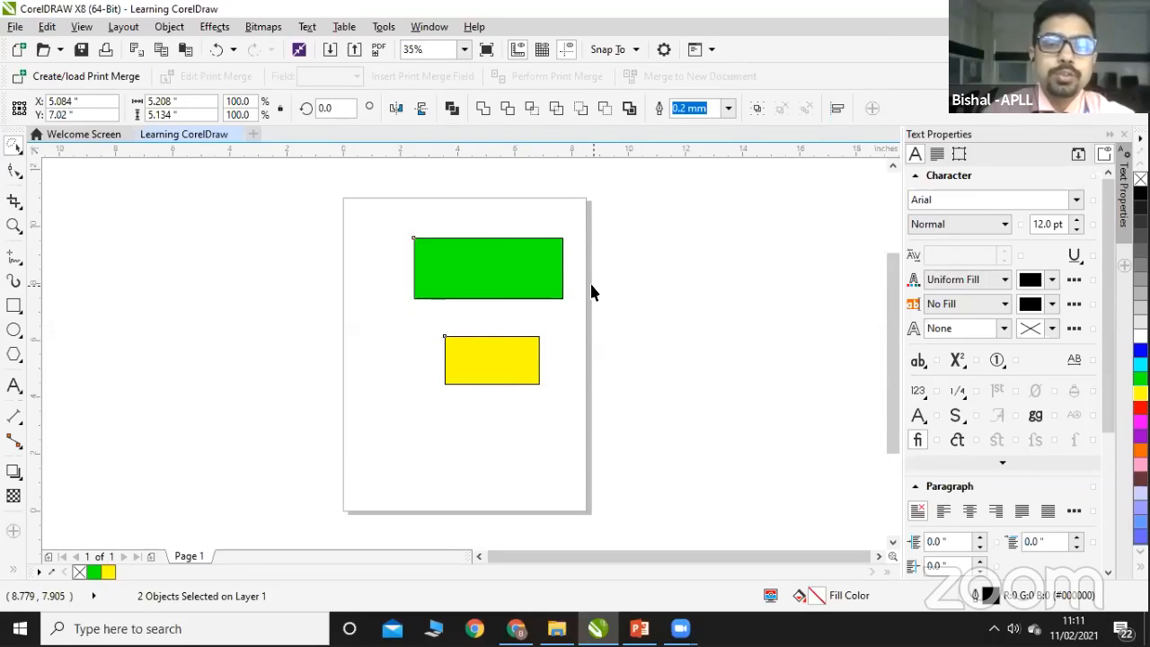
{"action": "left_click", "coordinate": [518, 369]}
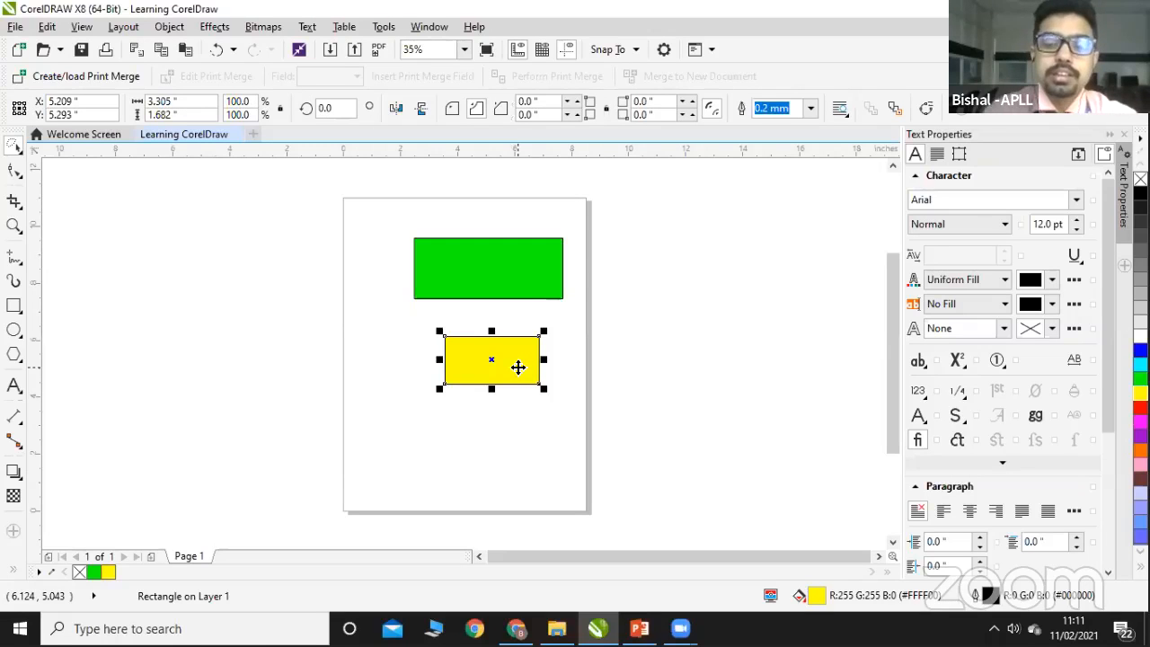
{"action": "key", "text": "Delete"}
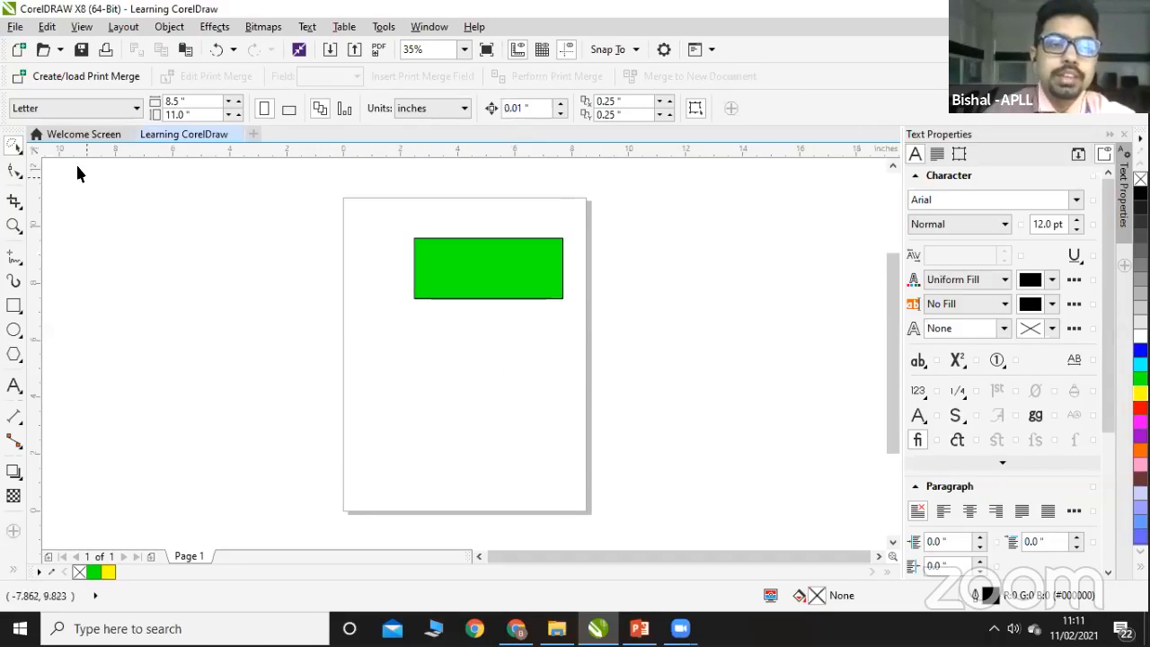
Step: Try scaling the green rectangle from its right, top and left edge midpoints with the Free Transform tool, undoing each change
{"action": "left_click", "coordinate": [13, 151]}
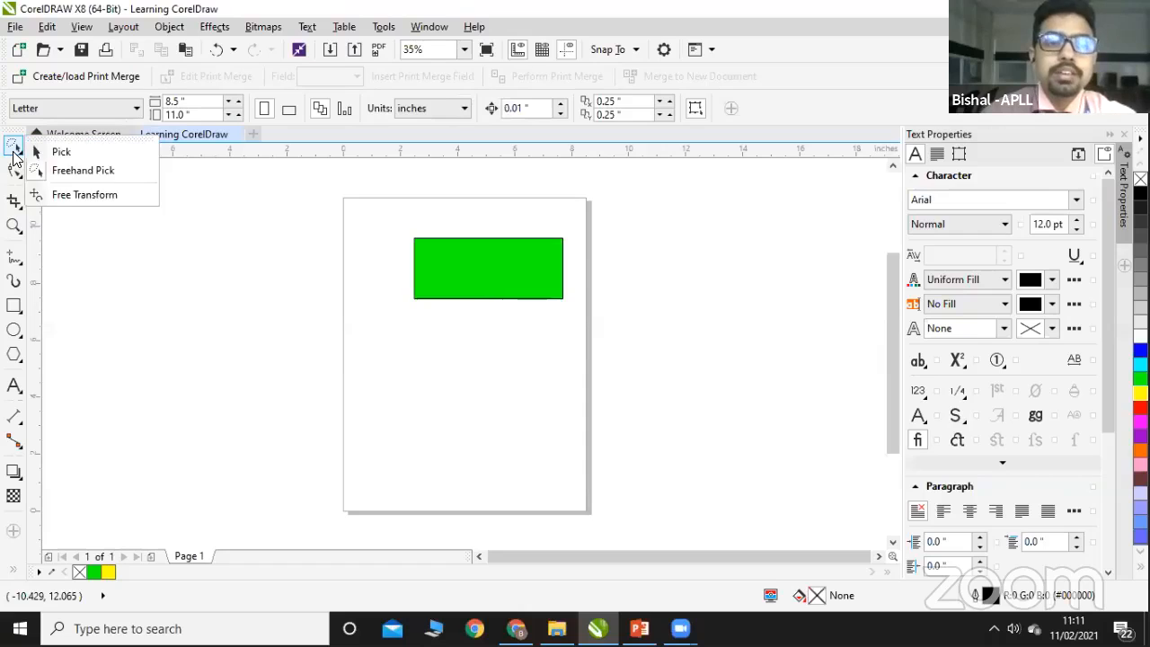
{"action": "left_click", "coordinate": [58, 199]}
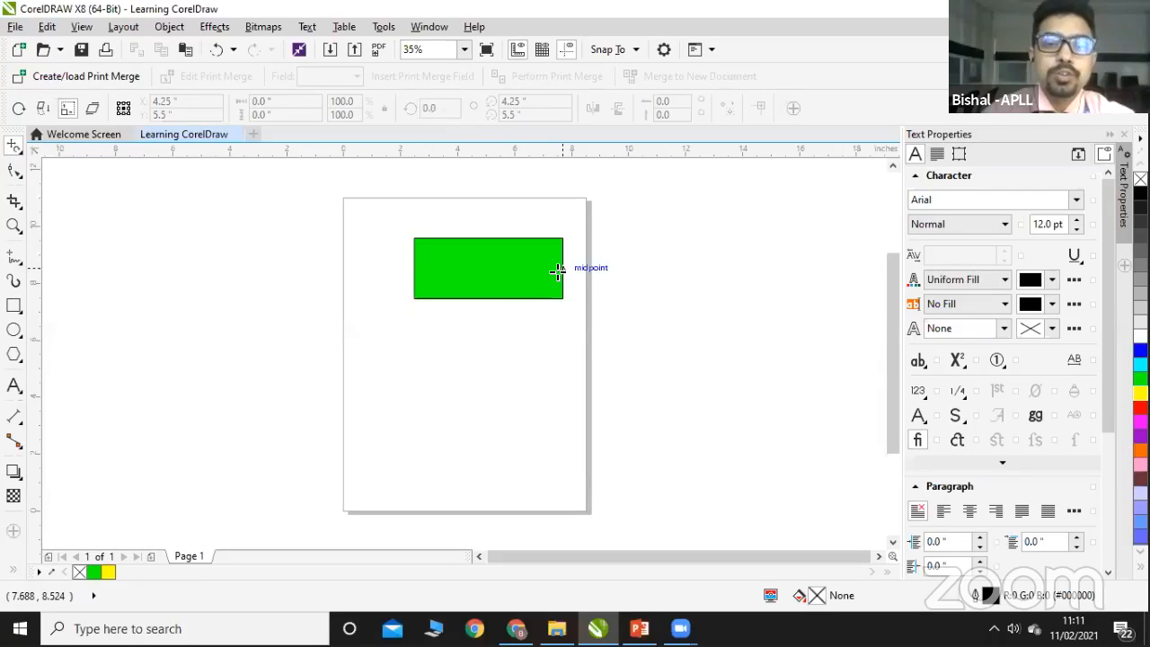
{"action": "mouse_move", "coordinate": [560, 268]}
{"action": "left_mouse_down"}
{"action": "mouse_move", "coordinate": [491, 270]}
{"action": "mouse_move", "coordinate": [557, 284]}
{"action": "left_mouse_up"}
{"action": "key", "text": "ctrl+z"}
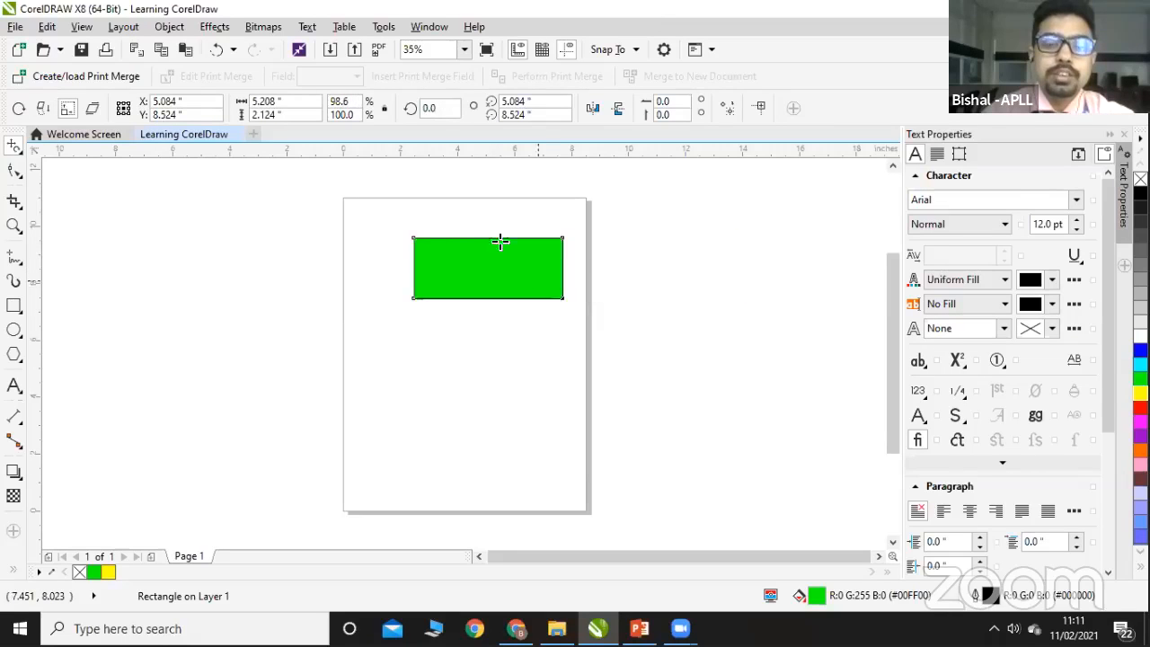
{"action": "left_click_drag", "start_coordinate": [487, 237], "coordinate": [498, 297]}
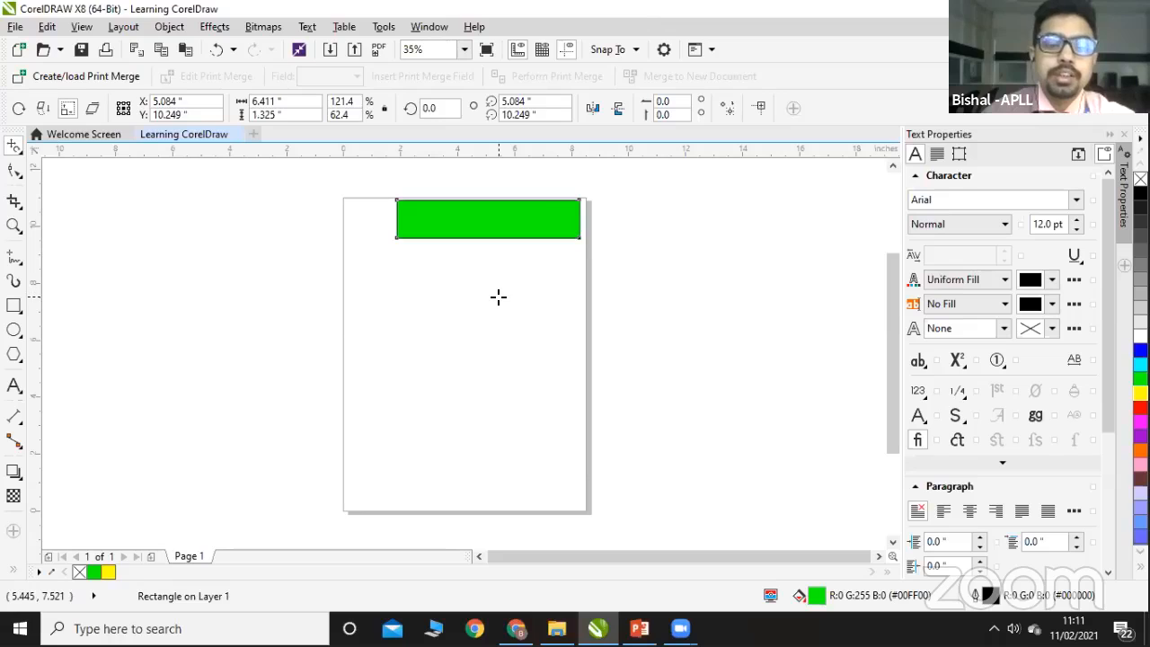
{"action": "key", "text": "ctrl+z"}
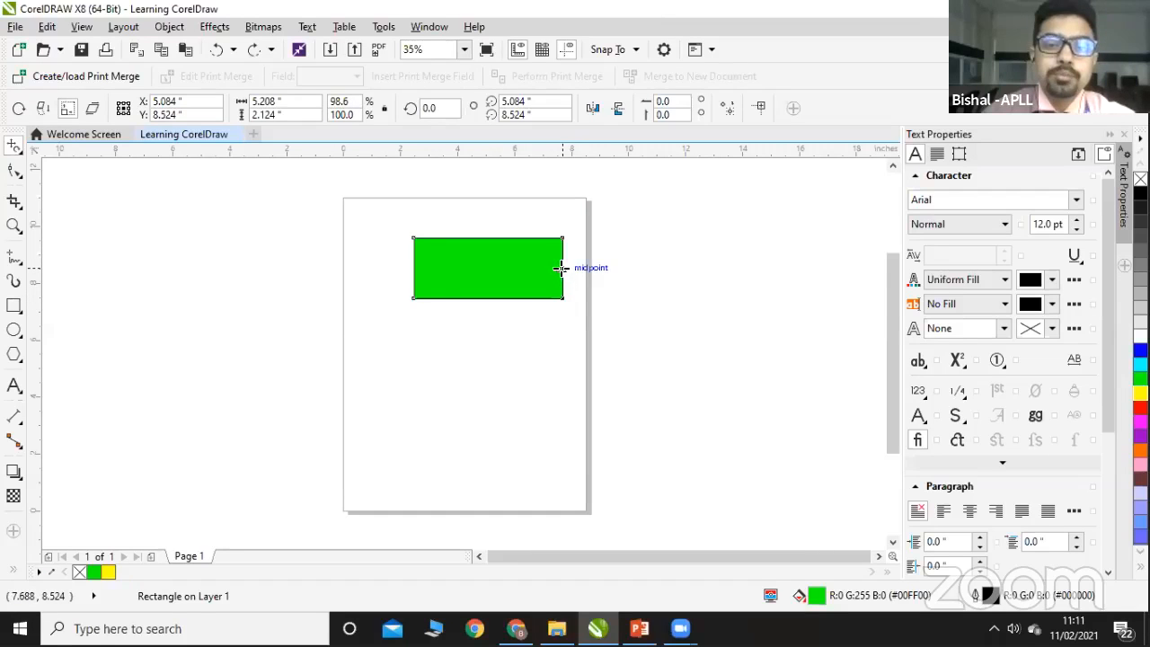
{"action": "left_click_drag", "start_coordinate": [561, 268], "coordinate": [502, 268]}
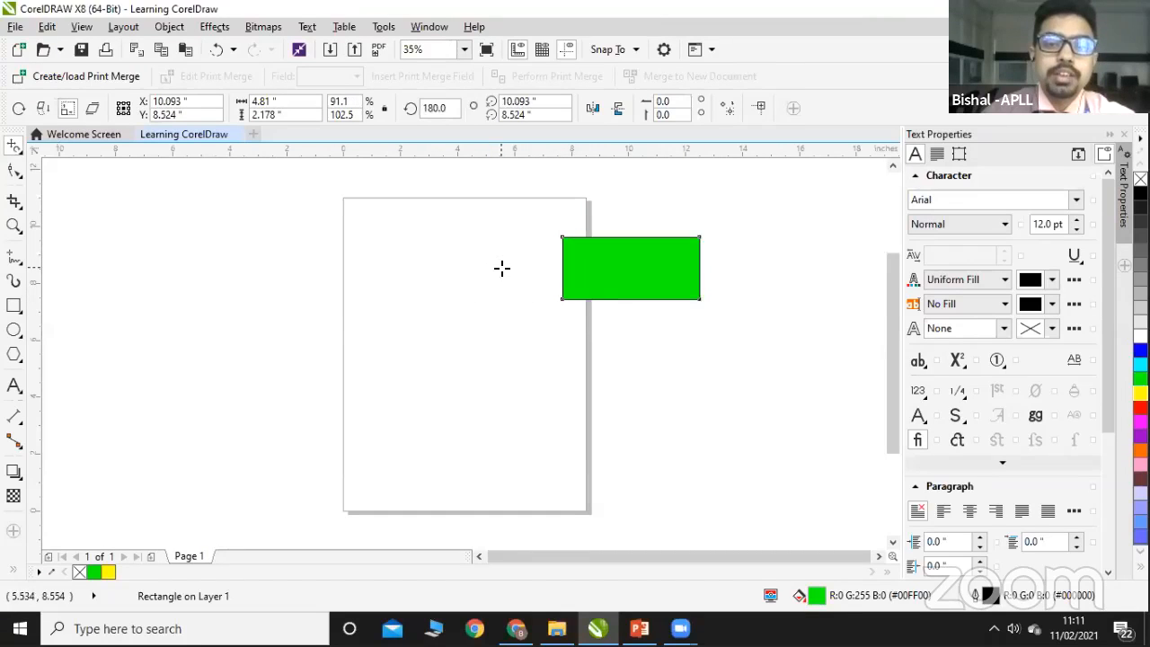
{"action": "key", "text": "ctrl+z"}
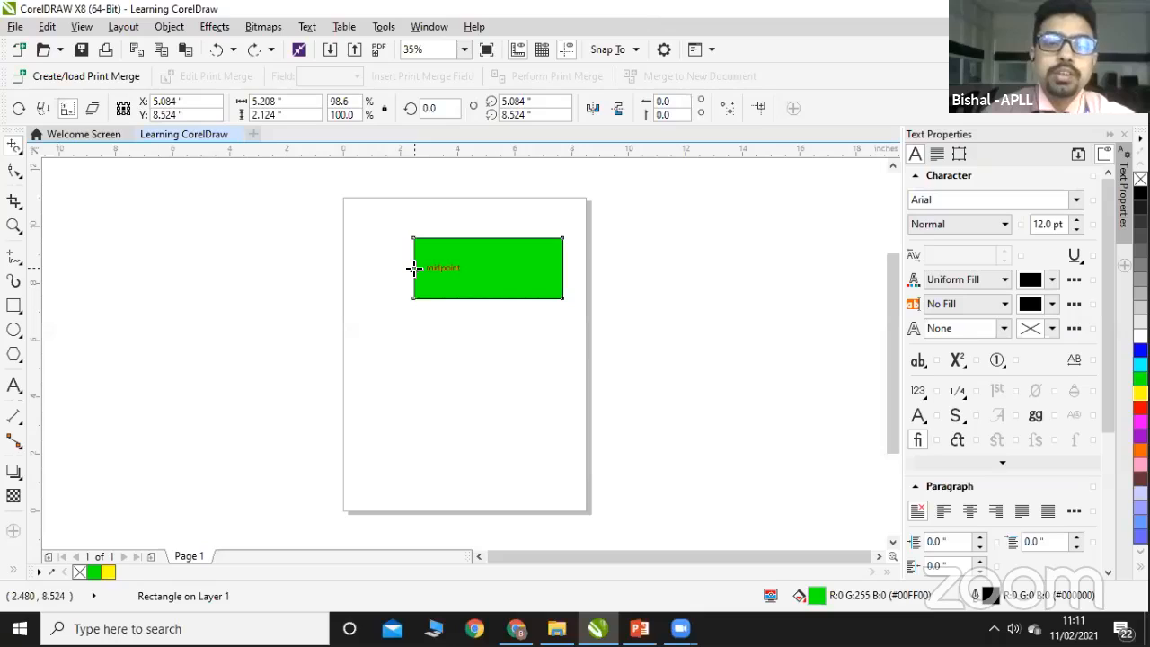
{"action": "left_click_drag", "start_coordinate": [413, 267], "coordinate": [468, 267]}
{"action": "key", "text": "ctrl+z"}
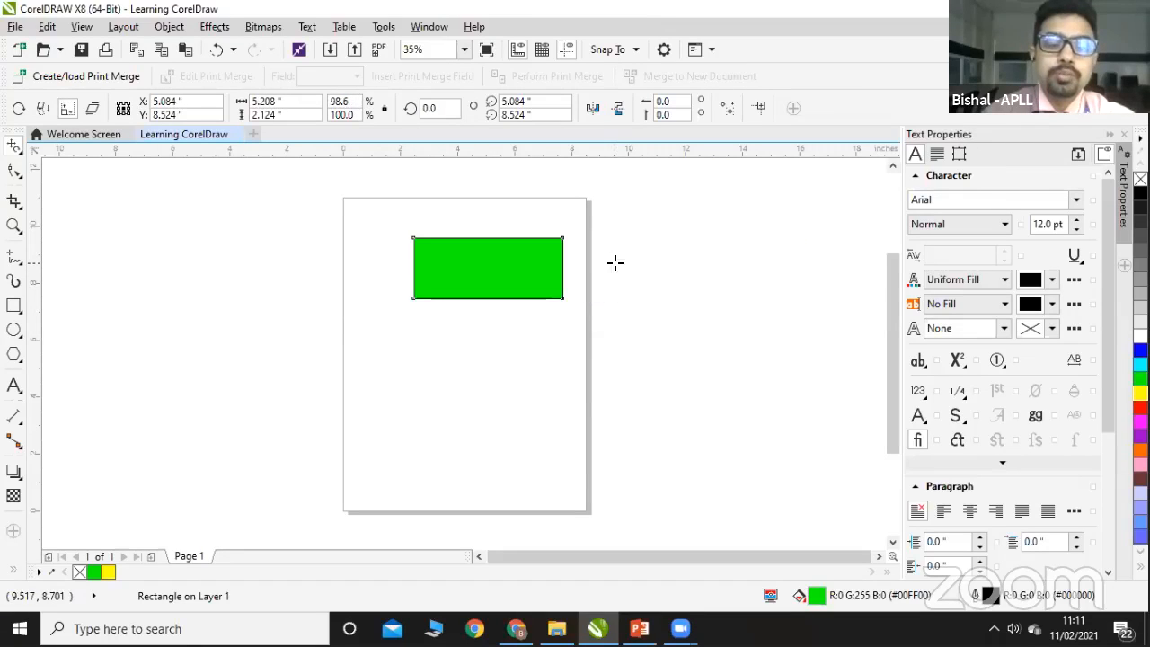
Step: Try scaling the green rectangle again from its bottom, top, right and left edges, undoing each change
{"action": "left_click_drag", "start_coordinate": [506, 297], "coordinate": [506, 278]}
{"action": "key", "text": "ctrl+z"}
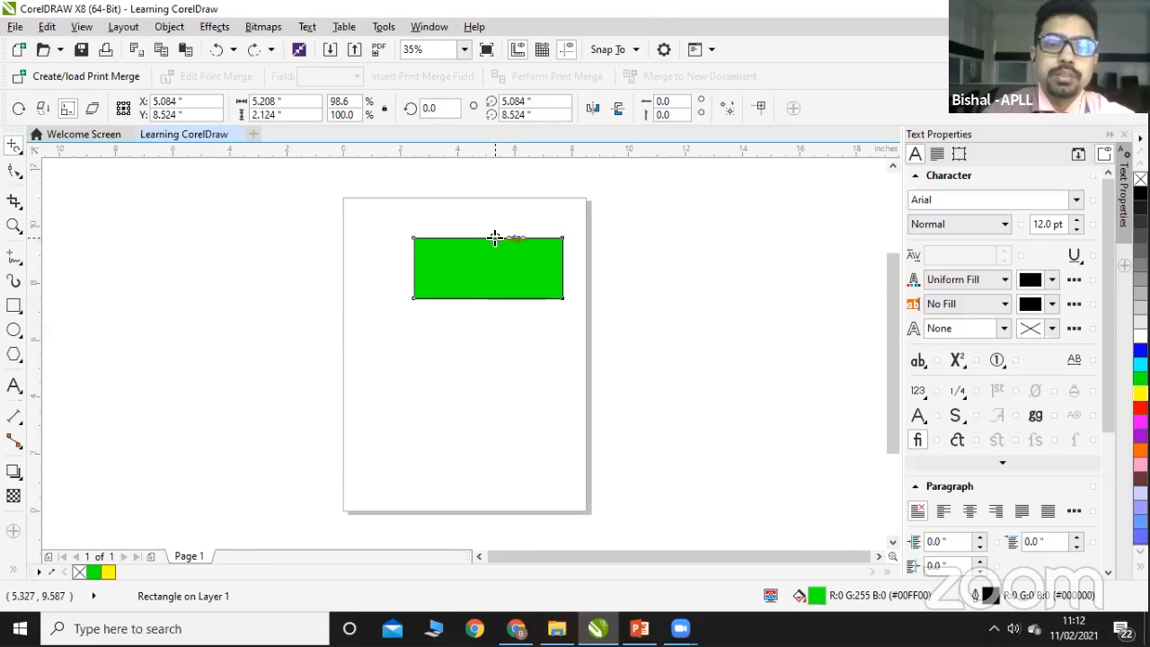
{"action": "left_click_drag", "start_coordinate": [495, 238], "coordinate": [496, 268]}
{"action": "key", "text": "ctrl+z"}
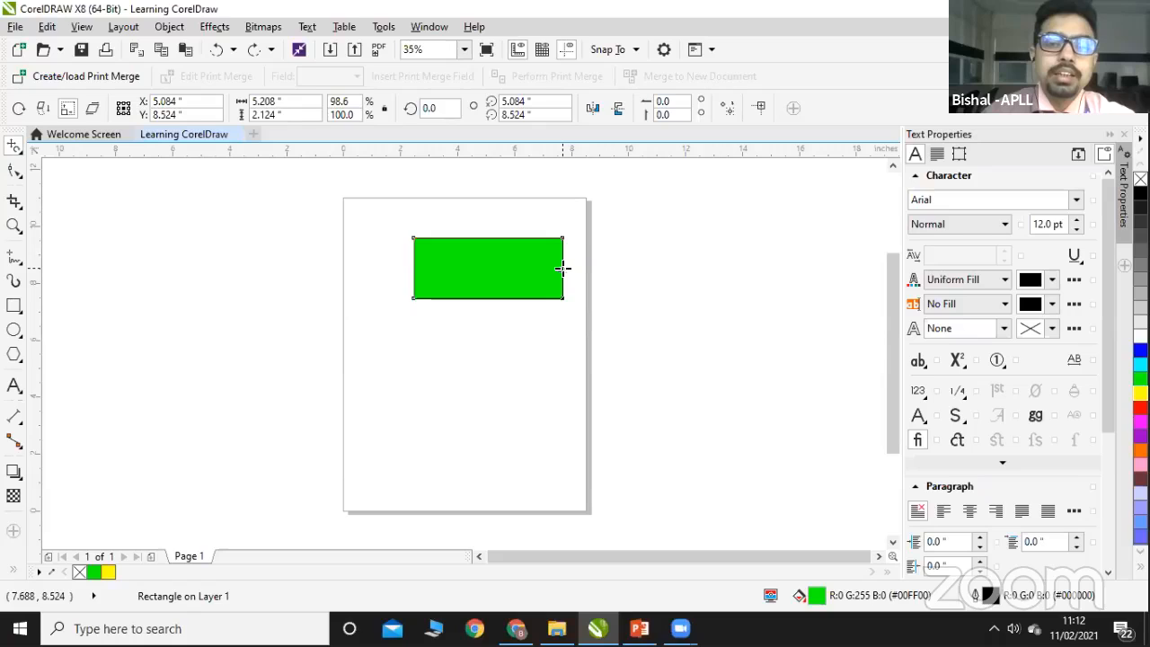
{"action": "mouse_move", "coordinate": [564, 268]}
{"action": "left_mouse_down"}
{"action": "mouse_move", "coordinate": [546, 264]}
{"action": "mouse_move", "coordinate": [566, 276]}
{"action": "left_mouse_up"}
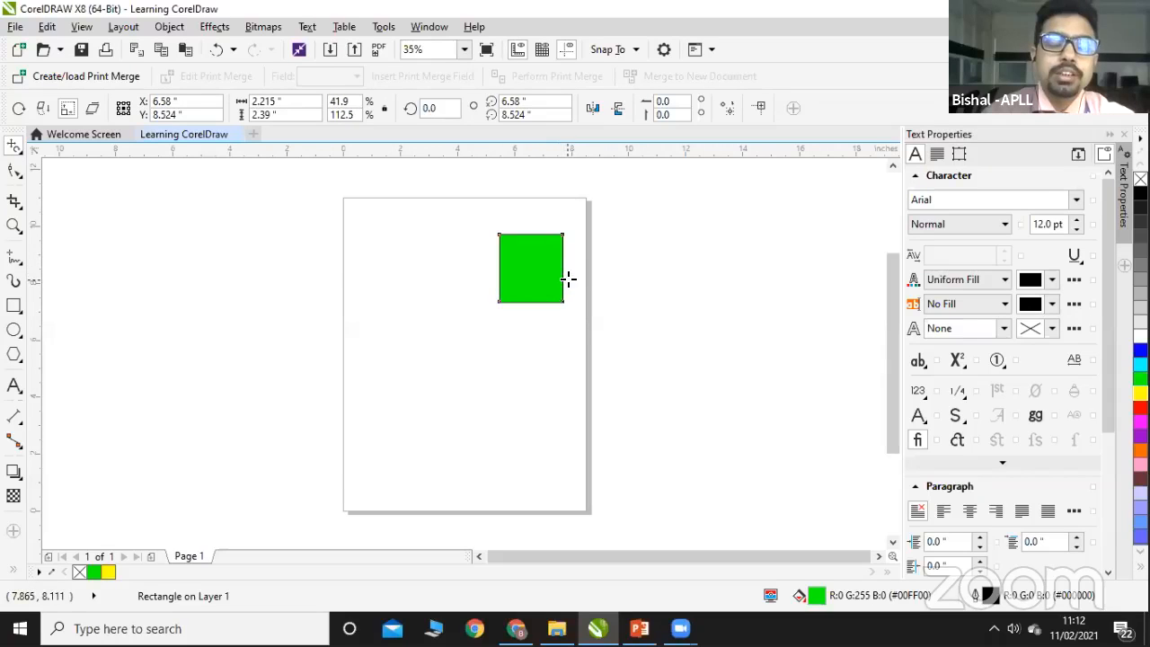
{"action": "key", "text": "ctrl+z"}
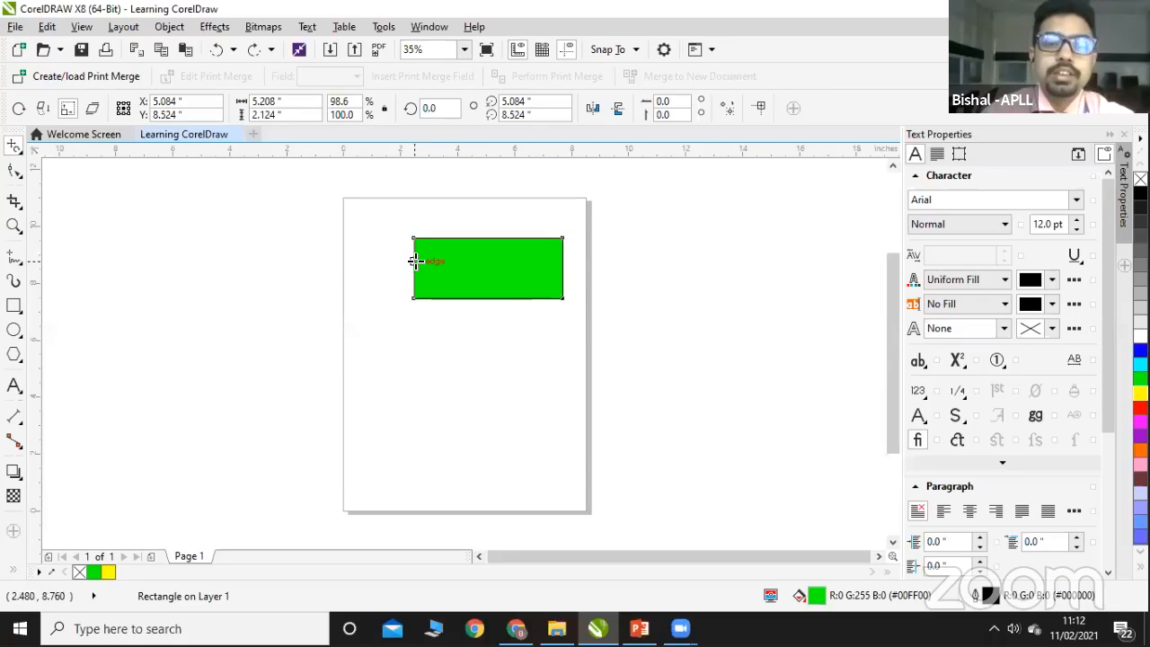
{"action": "left_click_drag", "start_coordinate": [415, 260], "coordinate": [456, 262]}
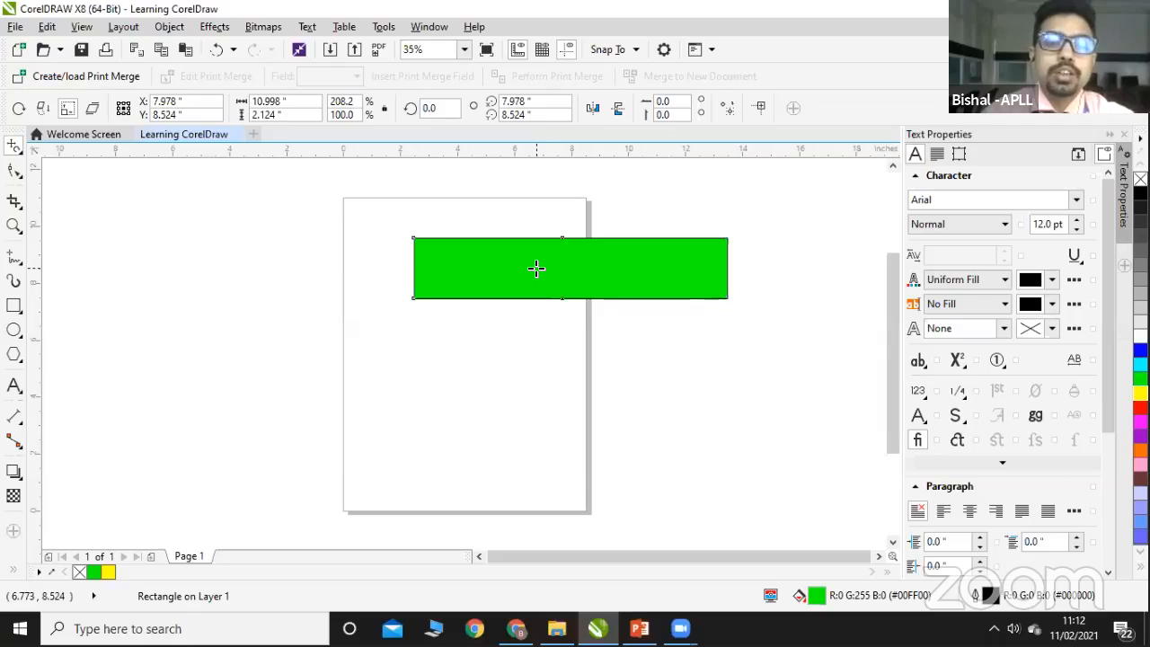
{"action": "key", "text": "ctrl+z"}
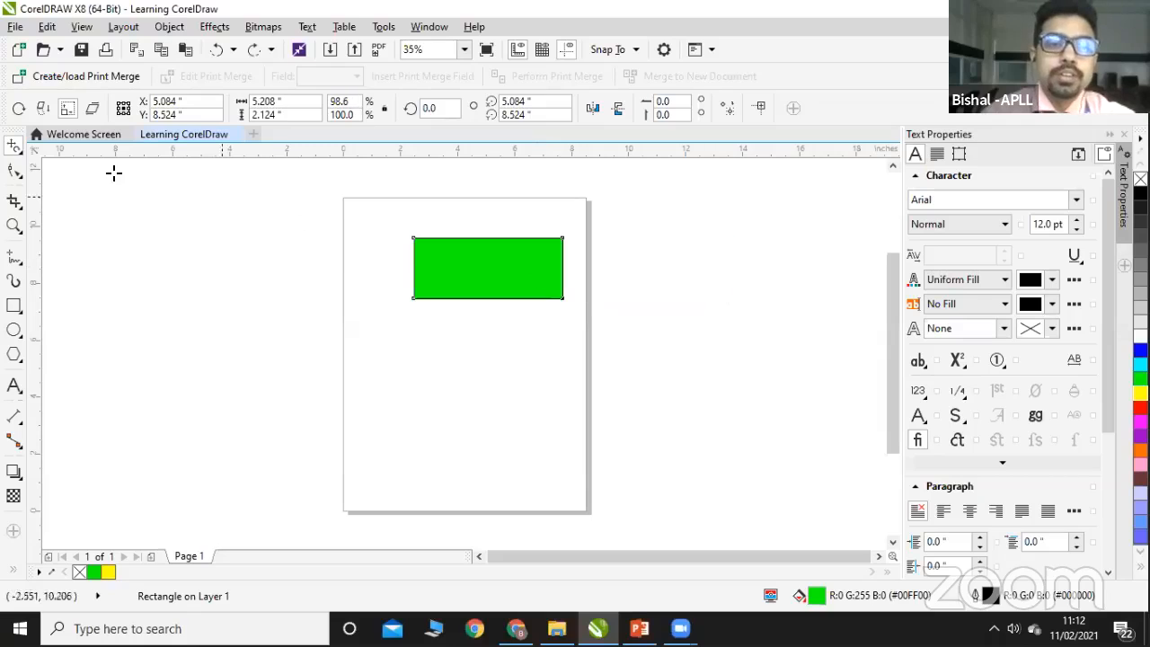
Step: Switch to the PowerPoint presentation and start the slide show at the slide on the Shape tool and its group
{"action": "left_click", "coordinate": [18, 154]}
{"action": "left_click", "coordinate": [19, 175]}
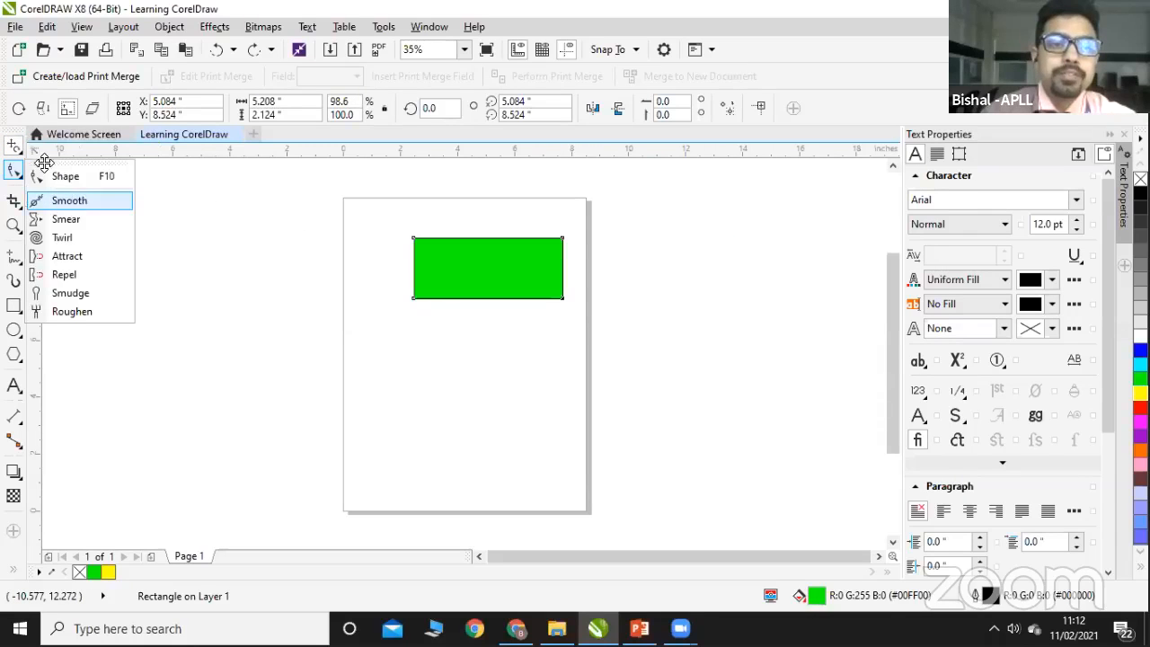
{"action": "left_click", "coordinate": [578, 527]}
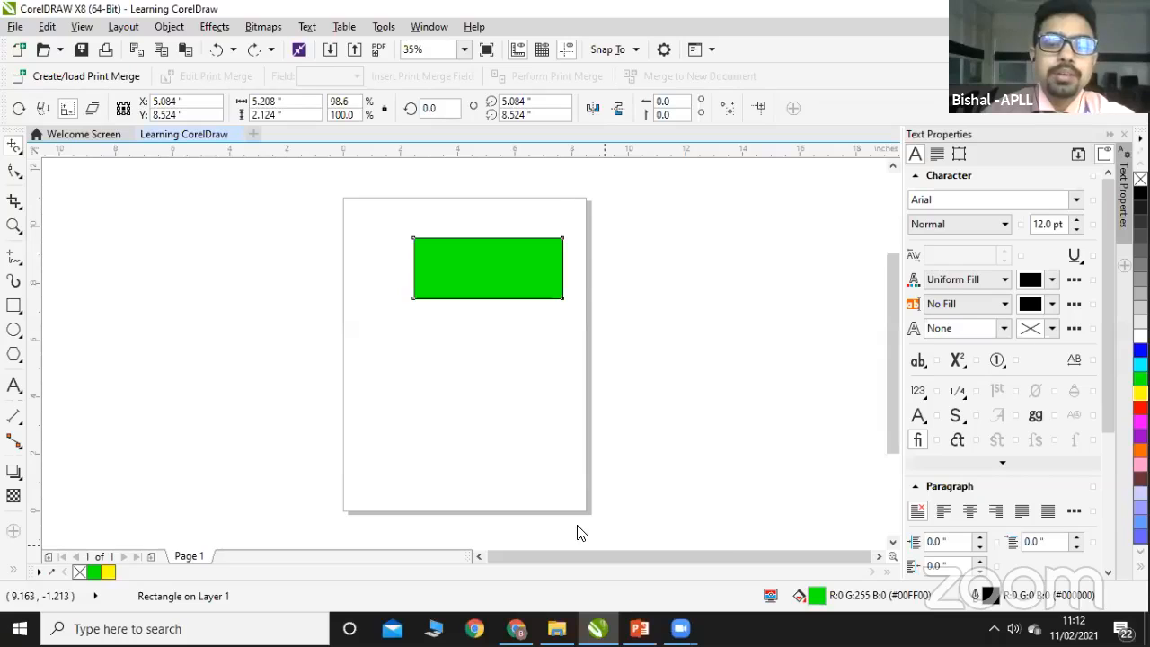
{"action": "left_click", "coordinate": [577, 526]}
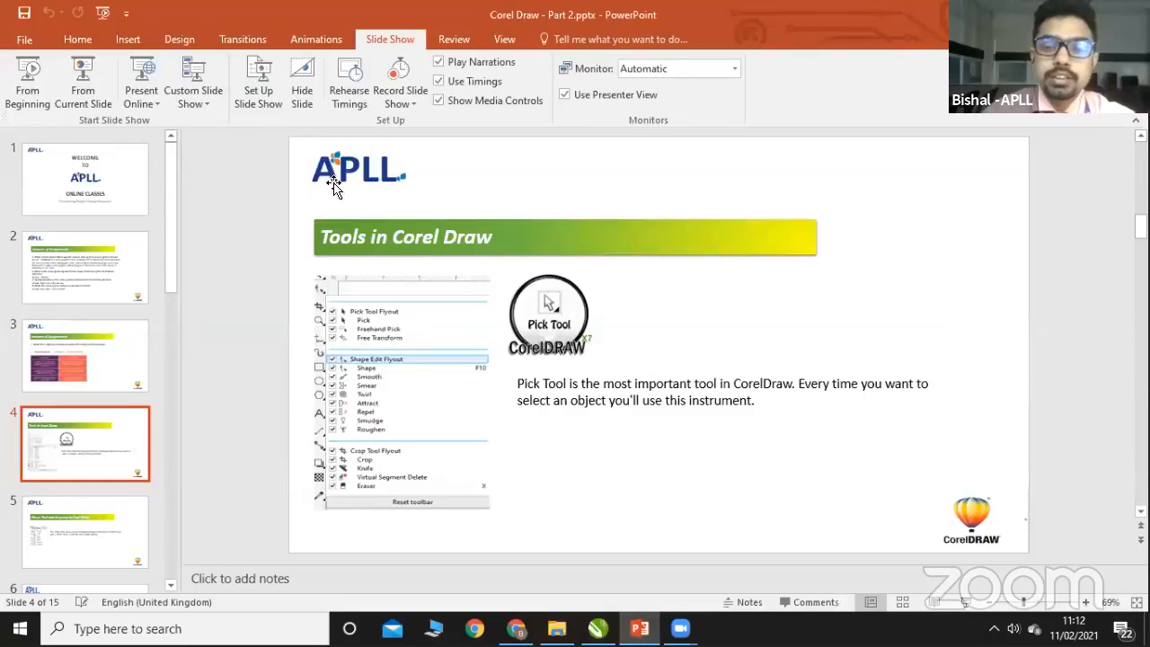
{"action": "left_click", "coordinate": [83, 94]}
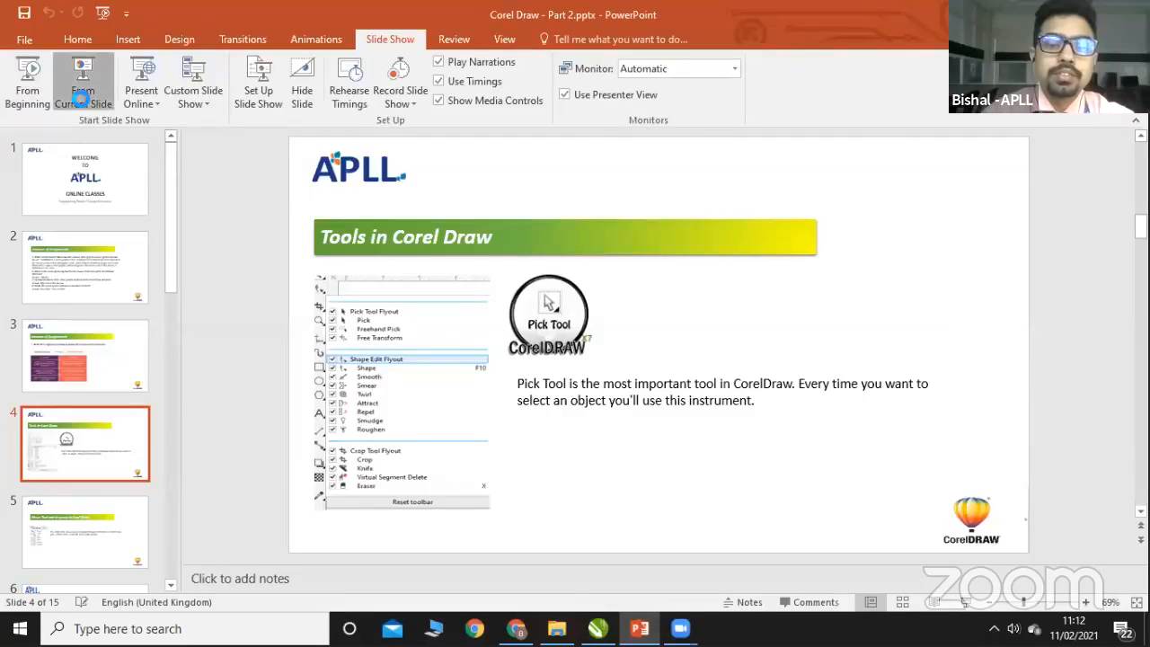
{"action": "key", "text": "Right"}
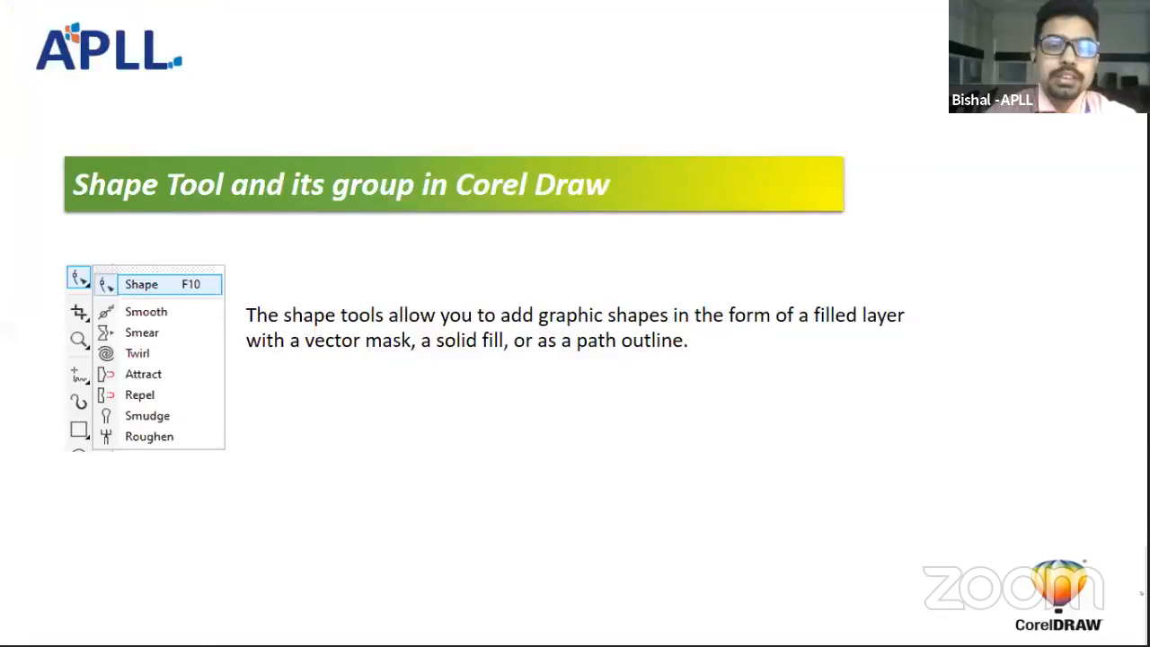
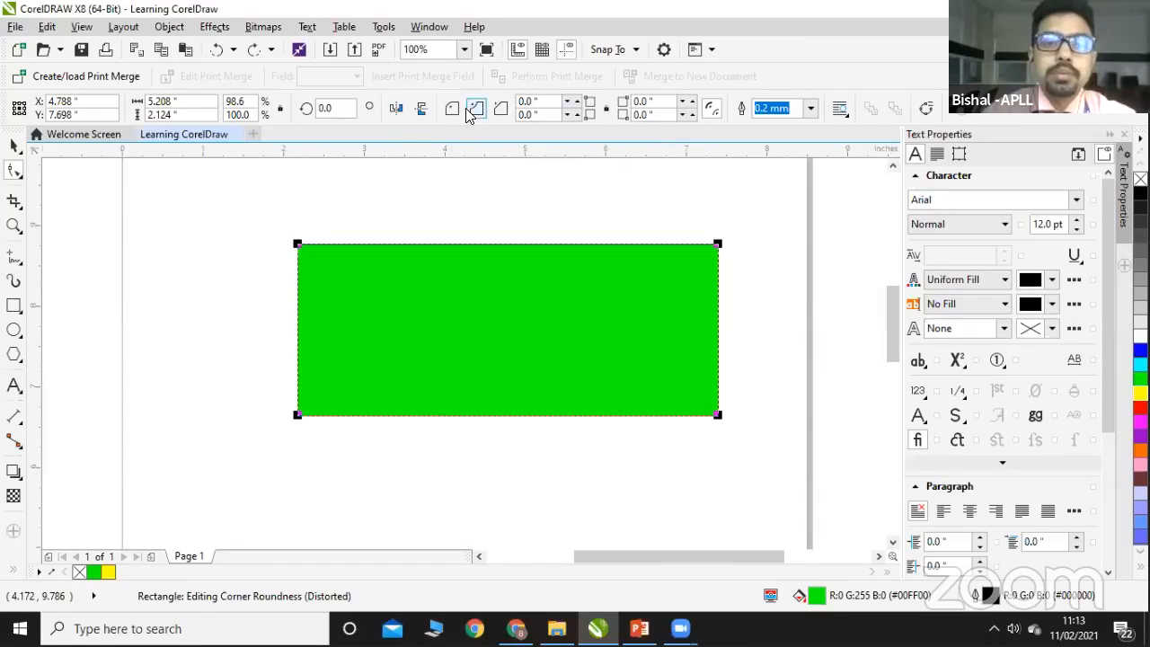
Step: Try rounding all four corners of the green rectangle to a 1.062-inch radius with the Shape tool, and undo it
{"action": "left_click", "coordinate": [454, 112]}
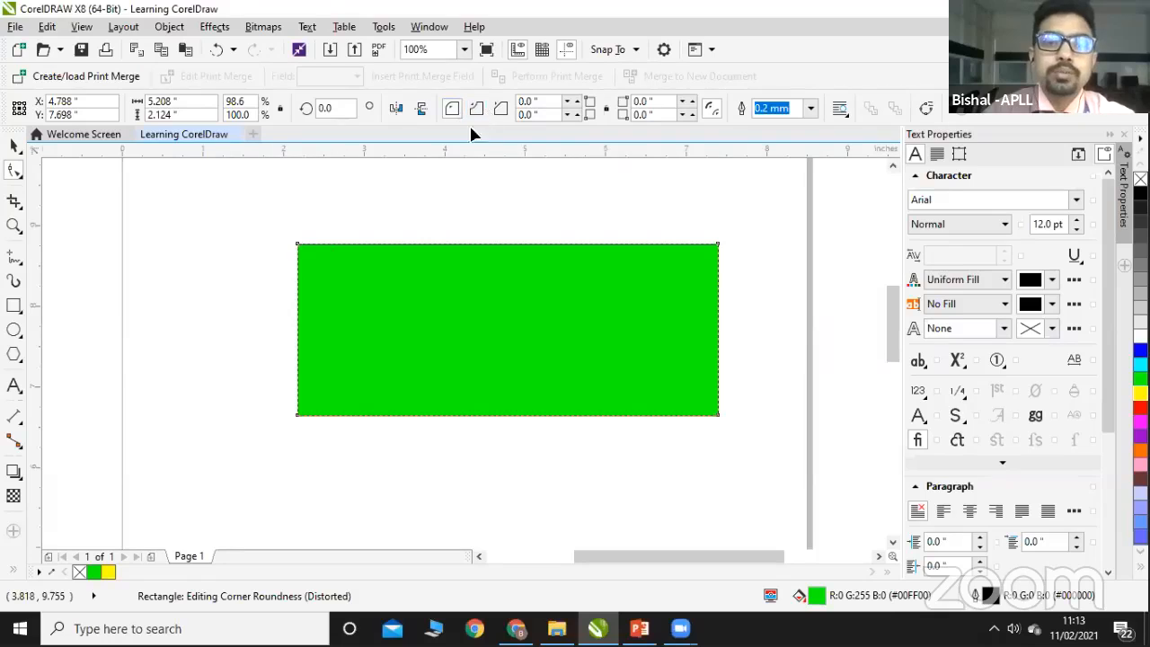
{"action": "left_click_drag", "start_coordinate": [298, 247], "coordinate": [398, 376]}
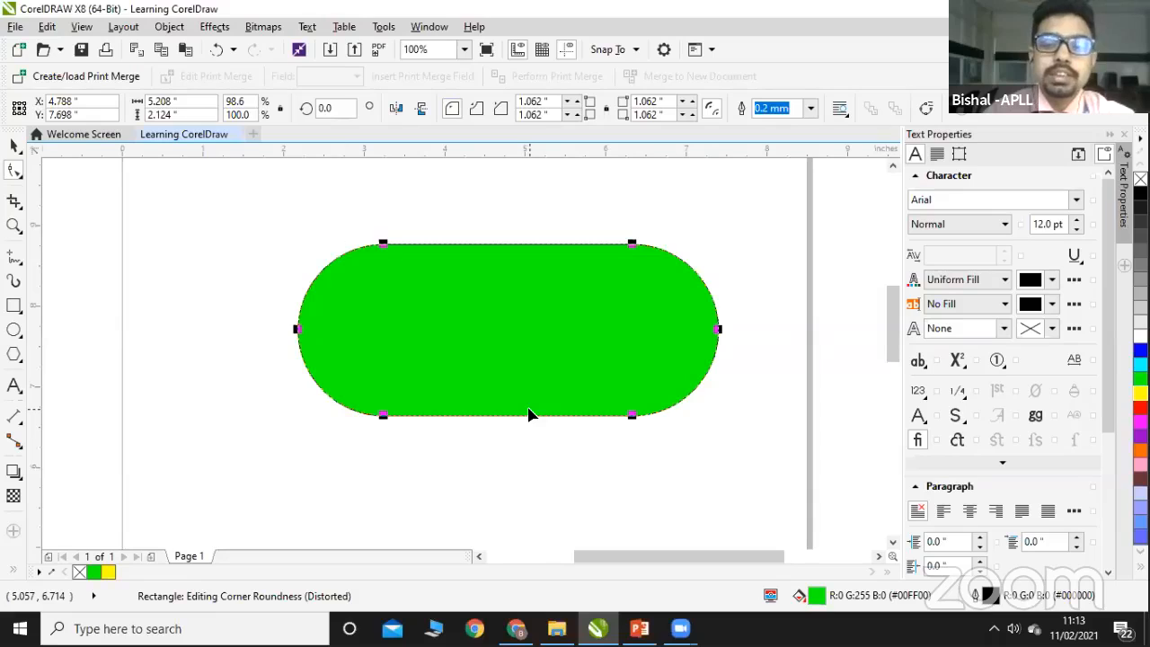
{"action": "key", "text": "ctrl+z"}
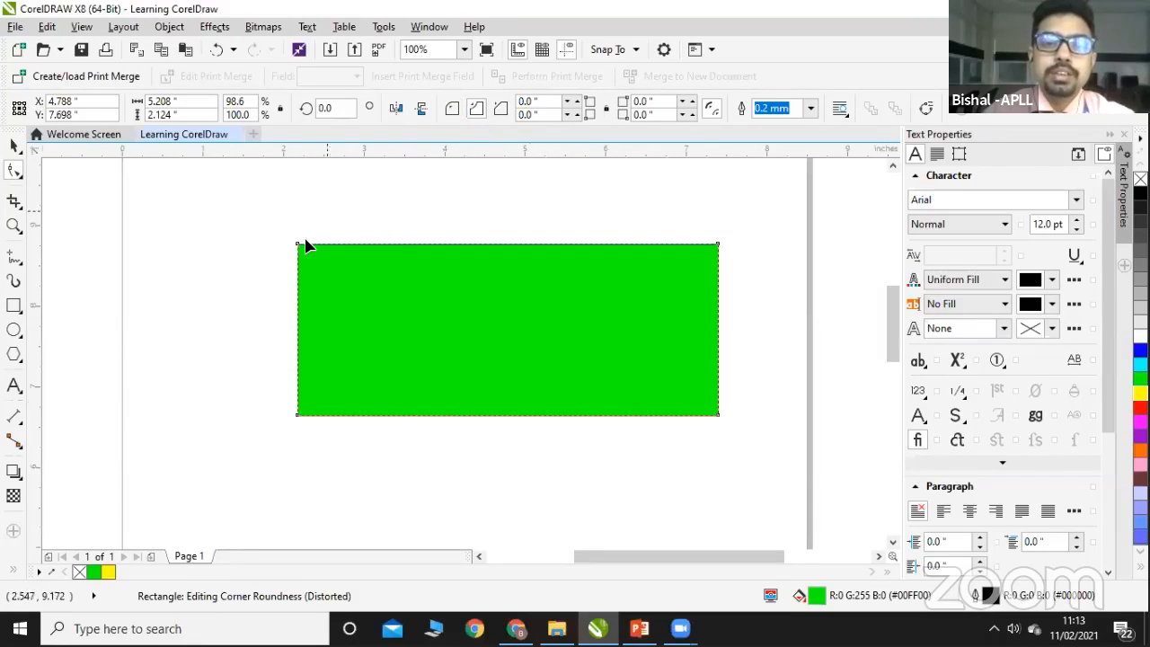
Step: Try scalloped and chamfered corners with a 1.062-inch radius on the green rectangle, undoing each
{"action": "left_click_drag", "start_coordinate": [302, 247], "coordinate": [419, 351]}
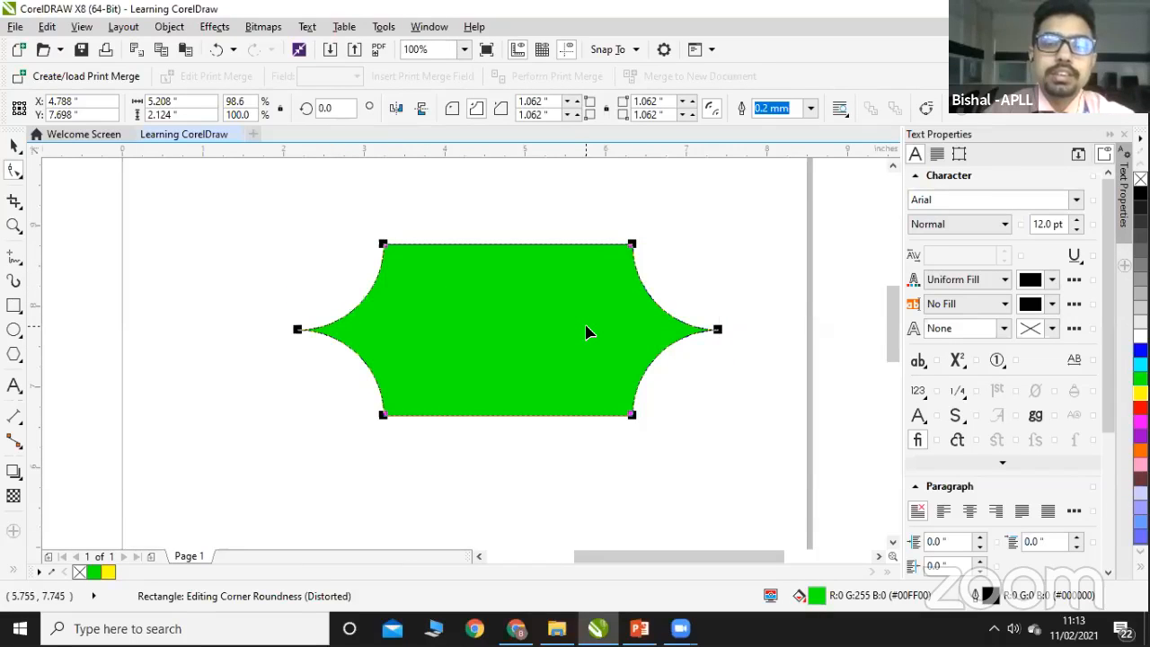
{"action": "key", "text": "ctrl+z"}
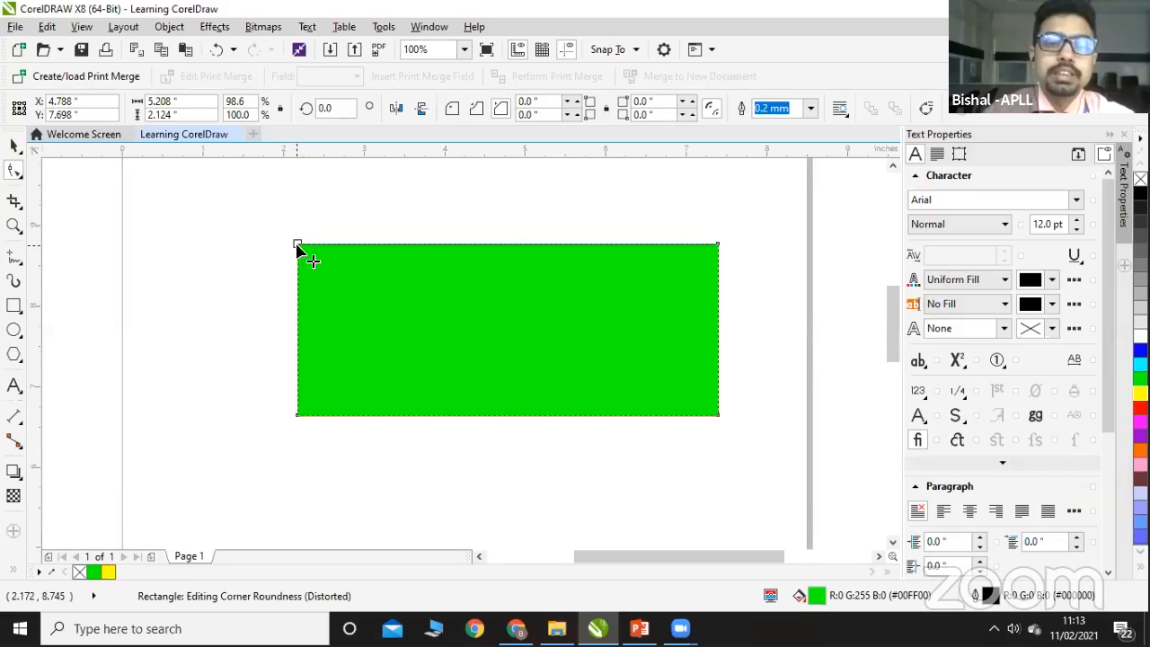
{"action": "left_click_drag", "start_coordinate": [298, 249], "coordinate": [406, 376]}
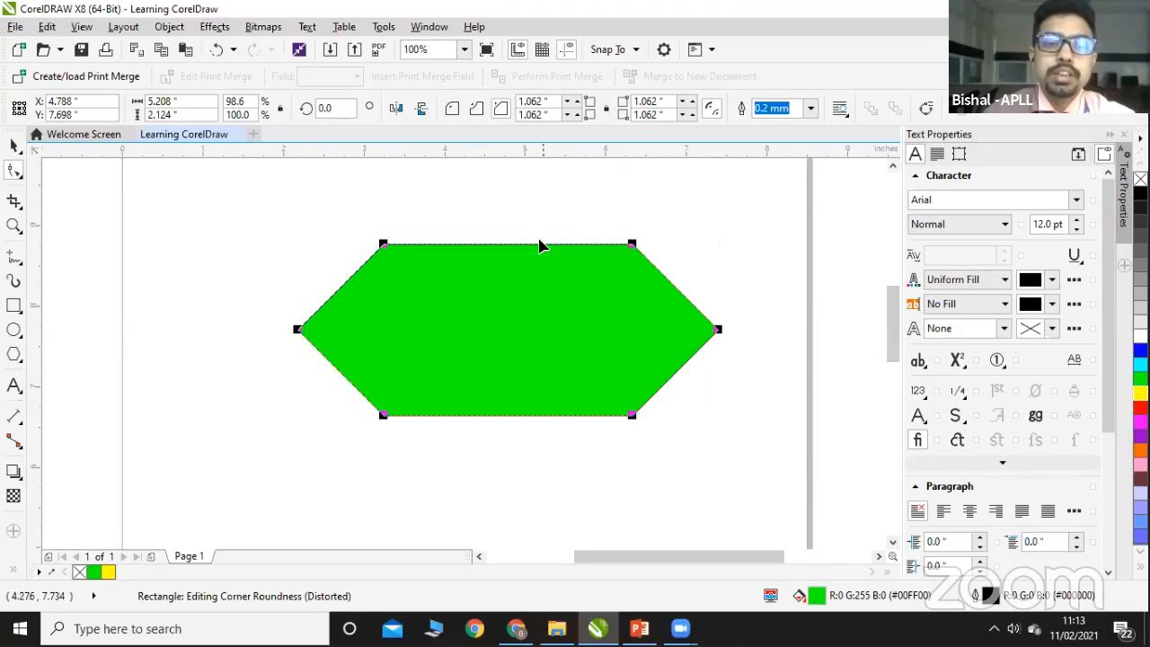
{"action": "key", "text": "ctrl+z"}
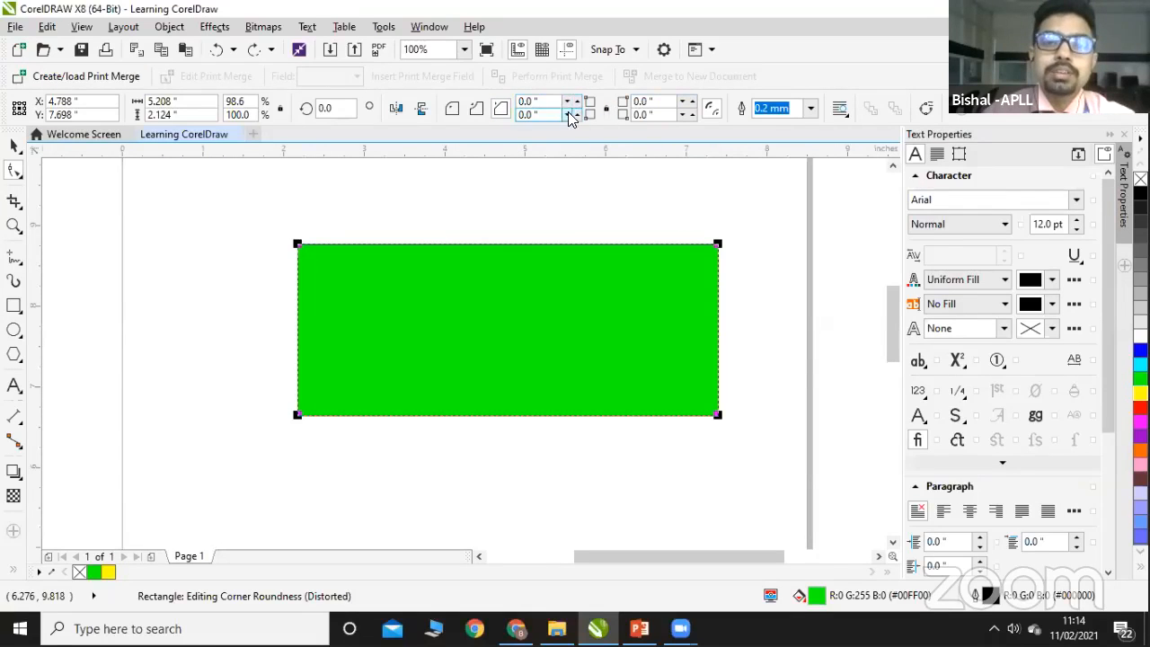
Step: Try chamfering only the rectangle's top-left corner with radii of 4.0 and 2.0 inches, undoing each
{"action": "key", "text": "BackSpace"}
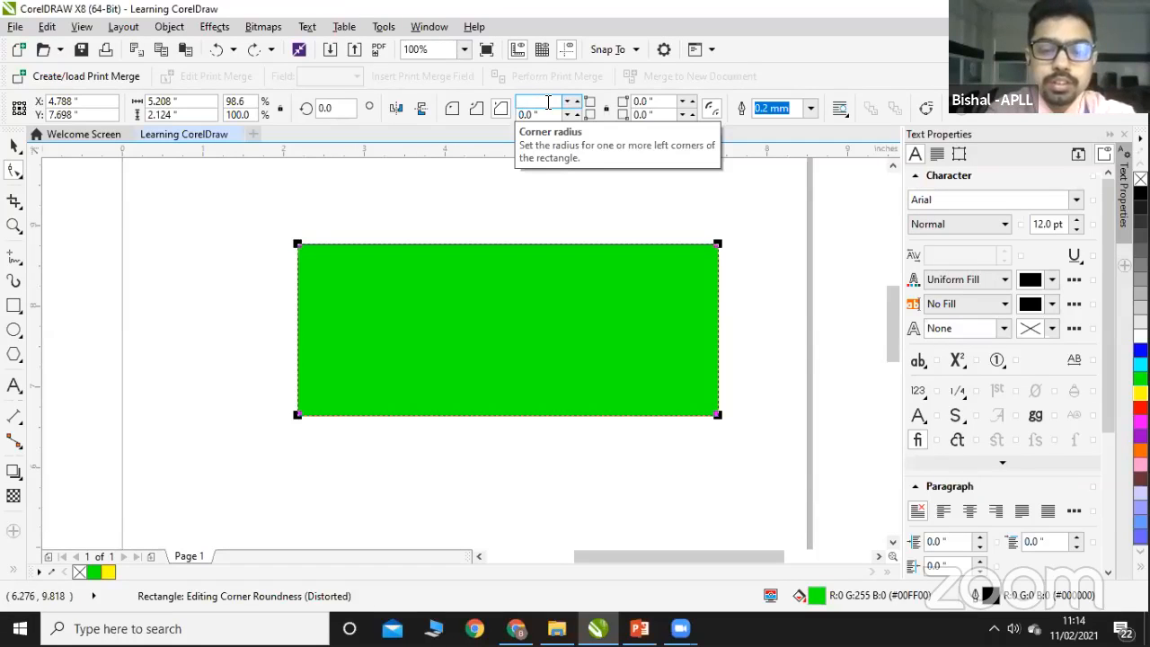
{"action": "key", "text": "Return"}
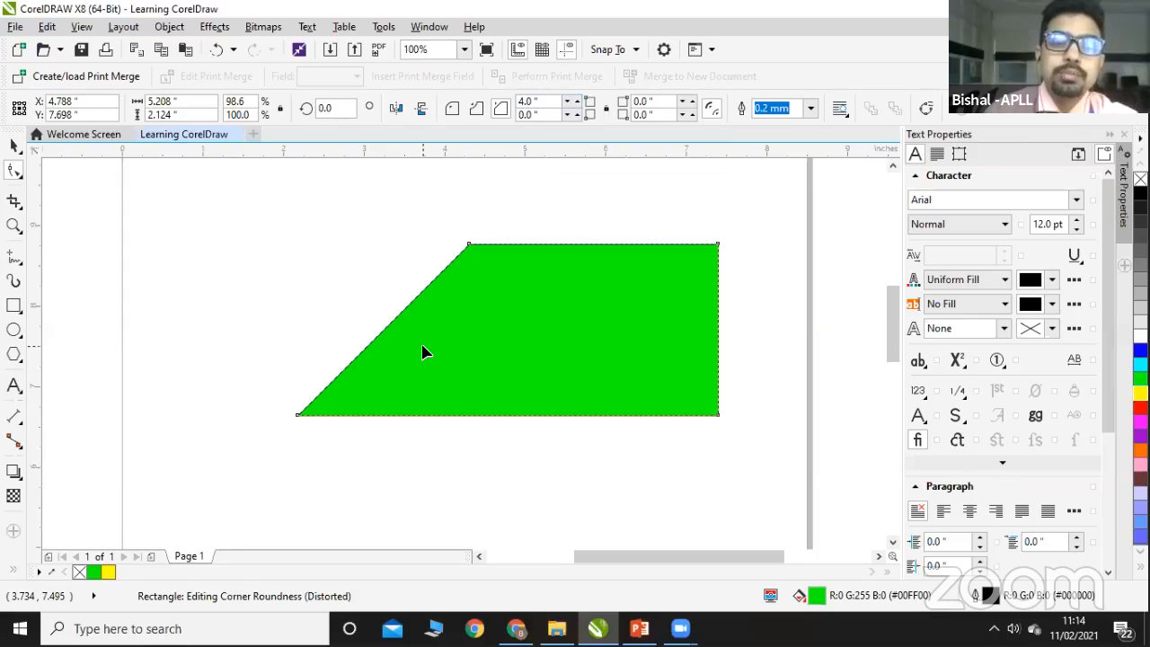
{"action": "key", "text": "ctrl+z"}
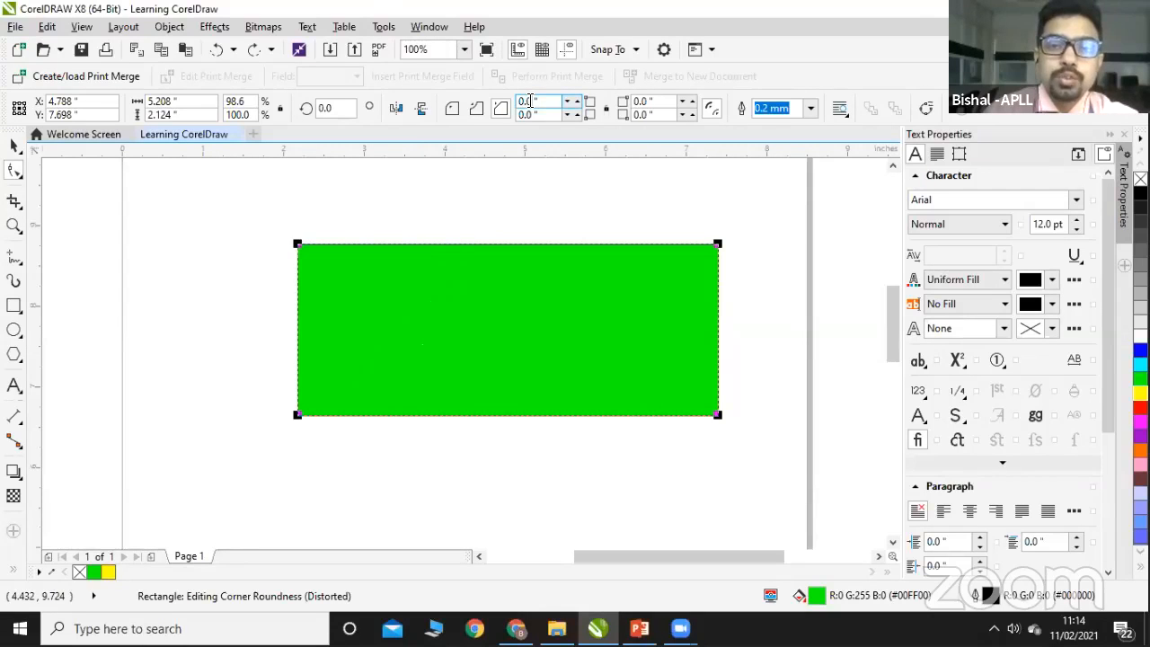
{"action": "type", "text": "2"}
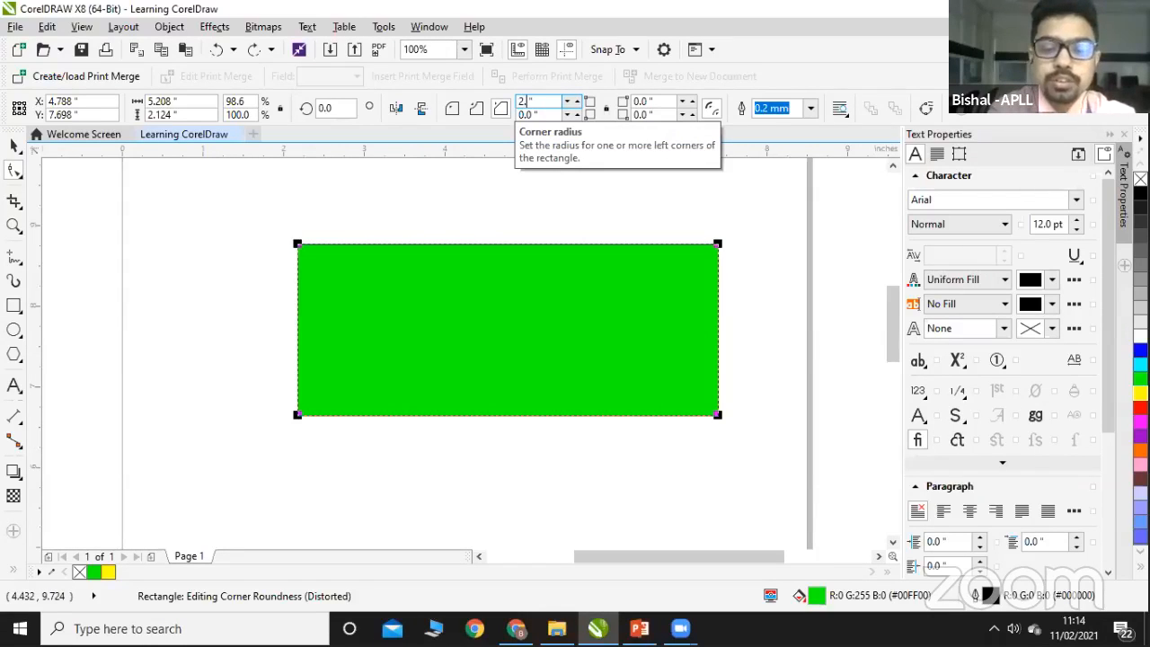
{"action": "type", "text": ".0"}
{"action": "key", "text": "Return"}
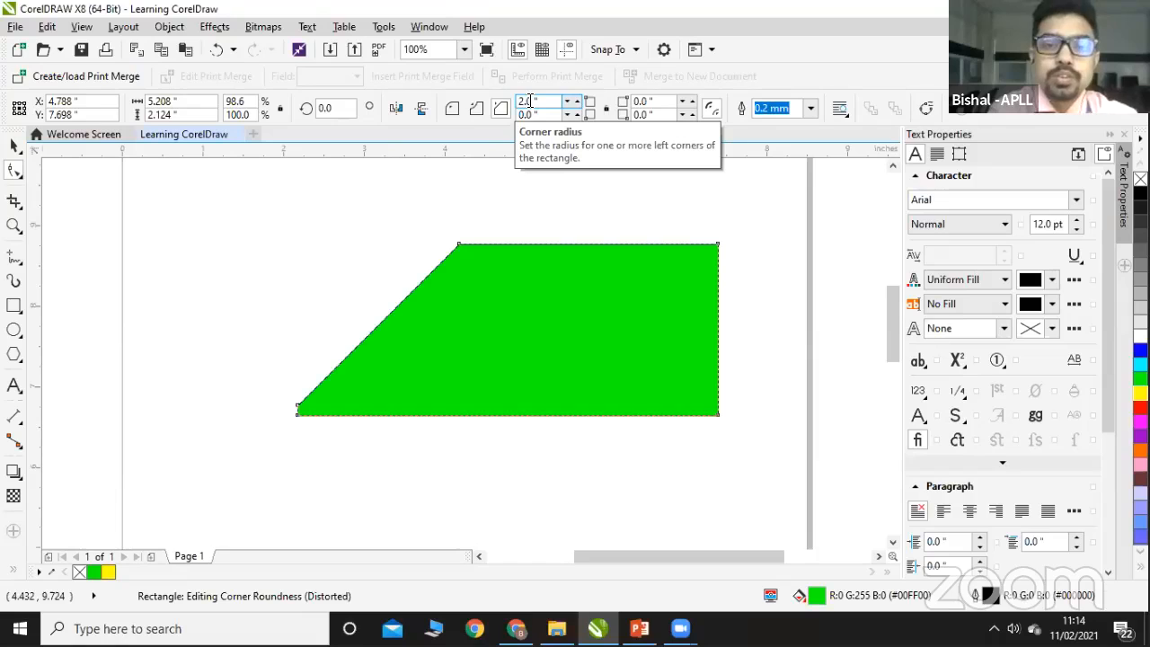
{"action": "key", "text": "ctrl+z"}
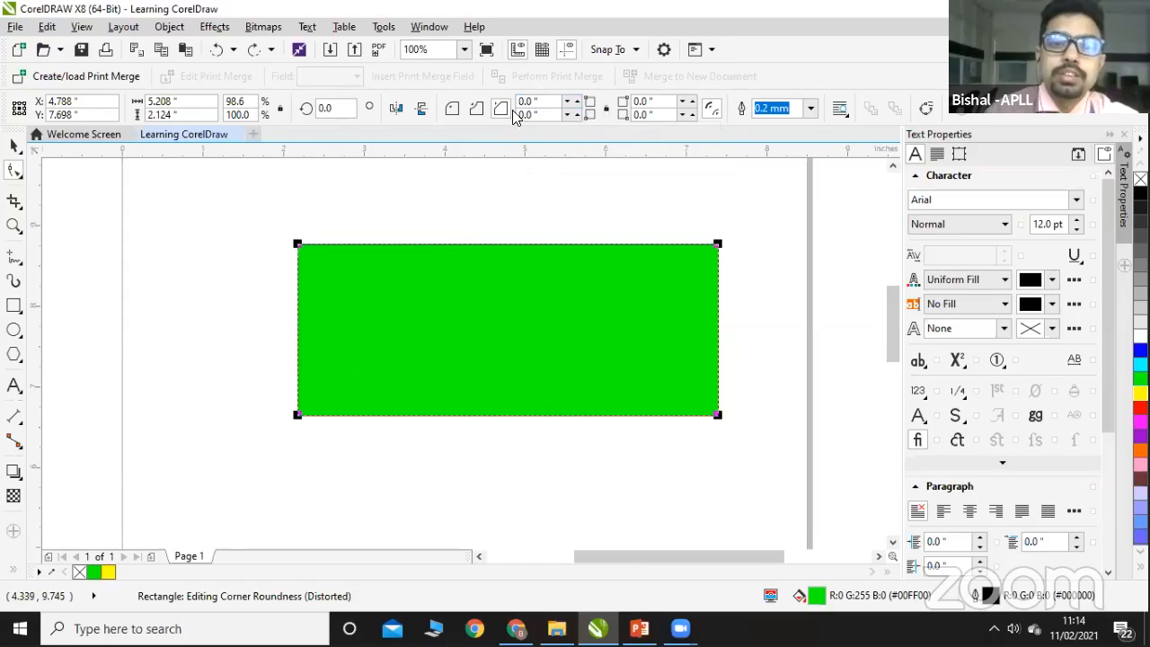
Step: Try a 0.5-inch chamfer on the rectangle's top-left corner and undo it
{"action": "double_click", "coordinate": [530, 99]}
{"action": "type", "text": "0"}
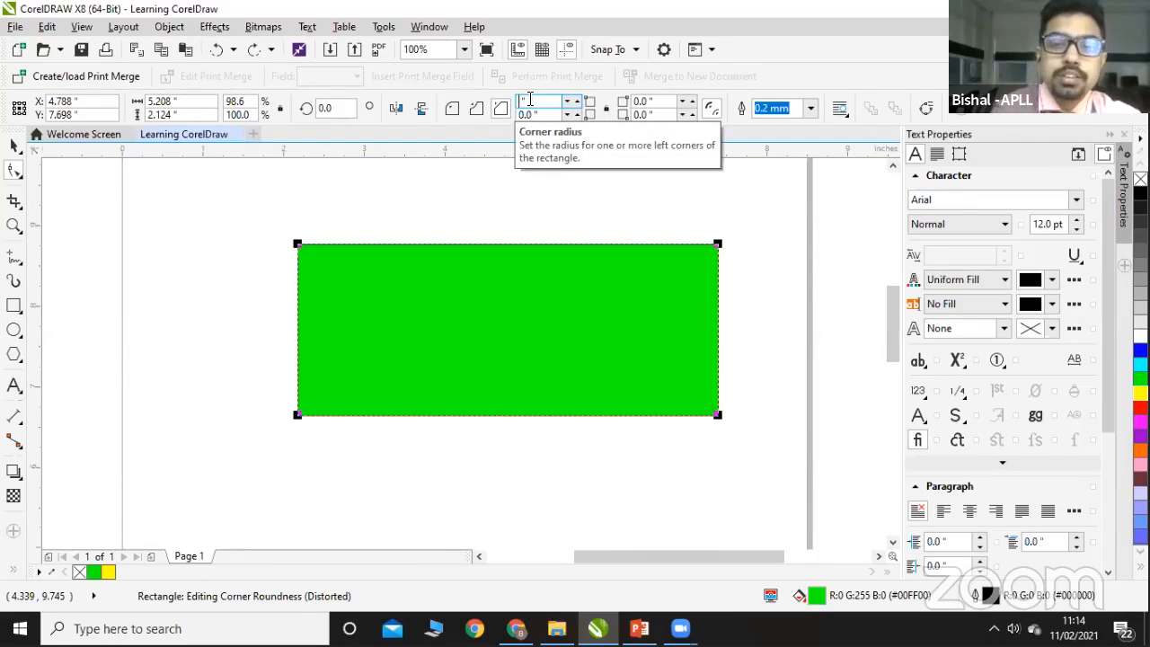
{"action": "key", "text": "Return"}
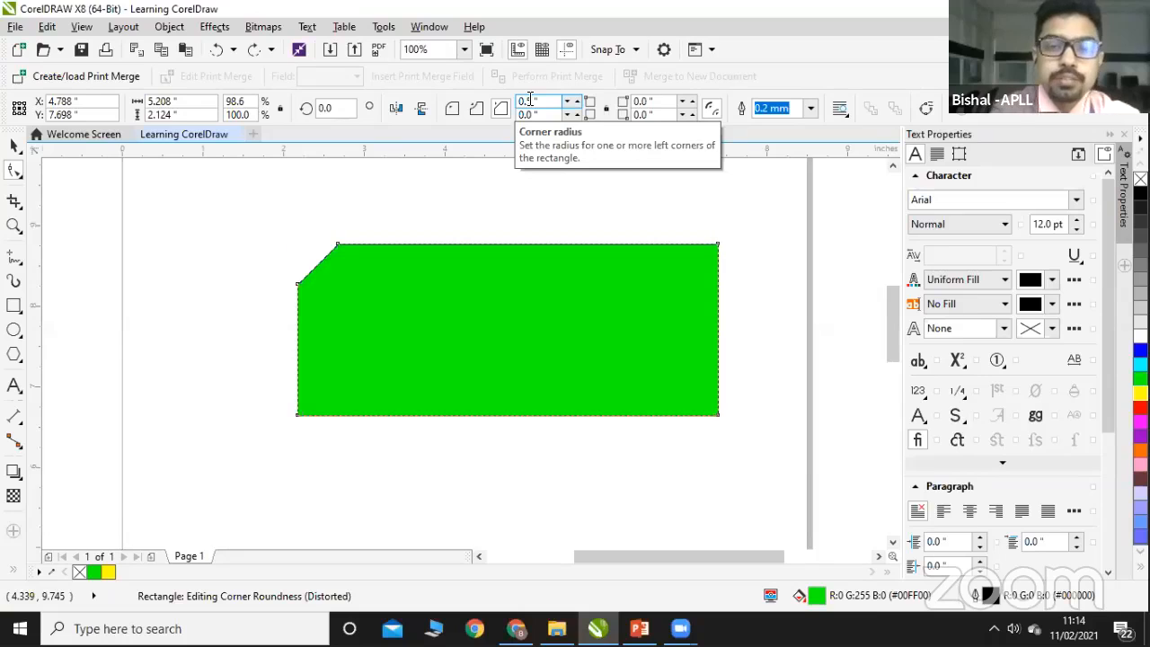
{"action": "key", "text": "ctrl+z"}
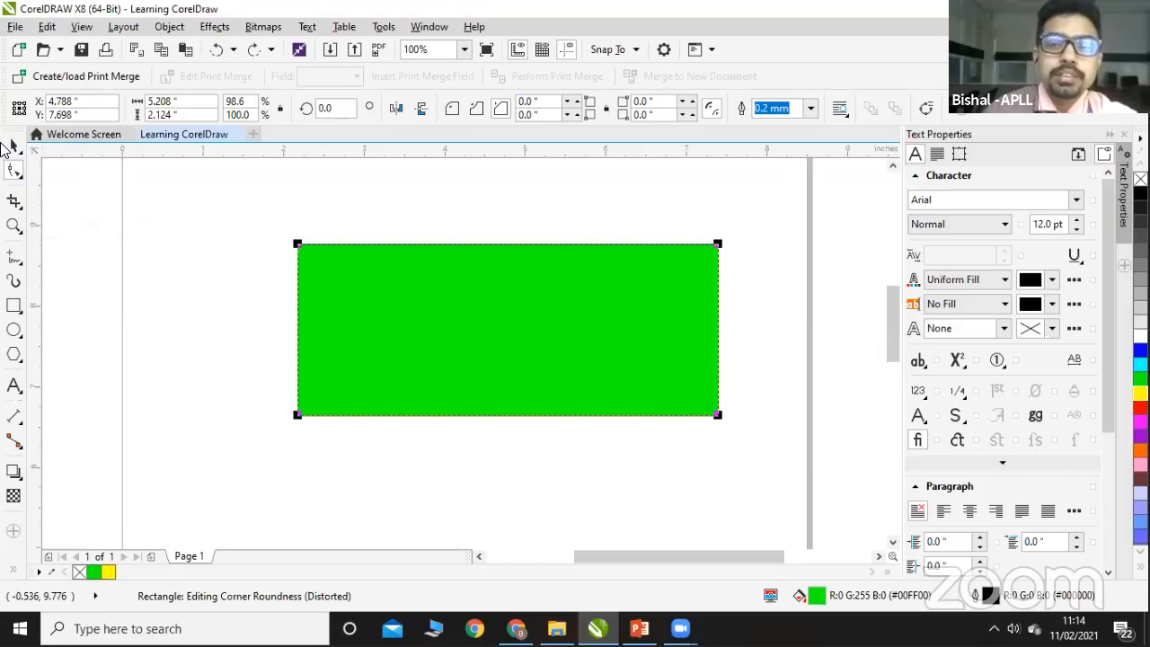
Step: Convert the green rectangle to curves and try moving its top-left node onto the bottom-left corner, undoing the move
{"action": "left_click", "coordinate": [20, 176]}
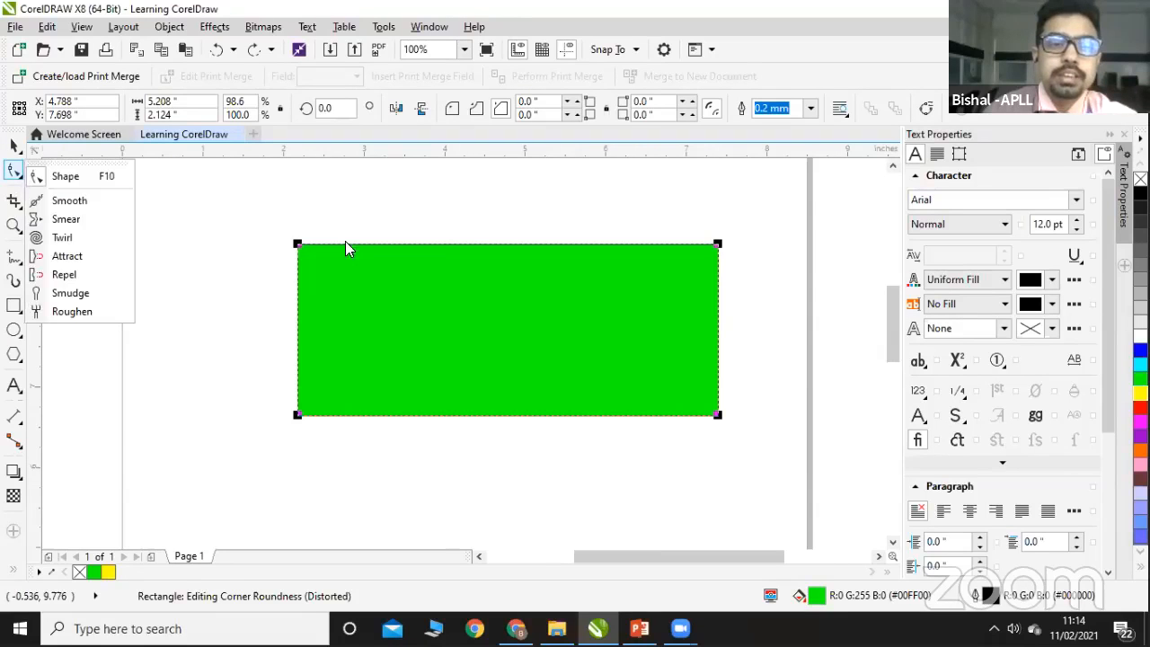
{"action": "left_click", "coordinate": [449, 214]}
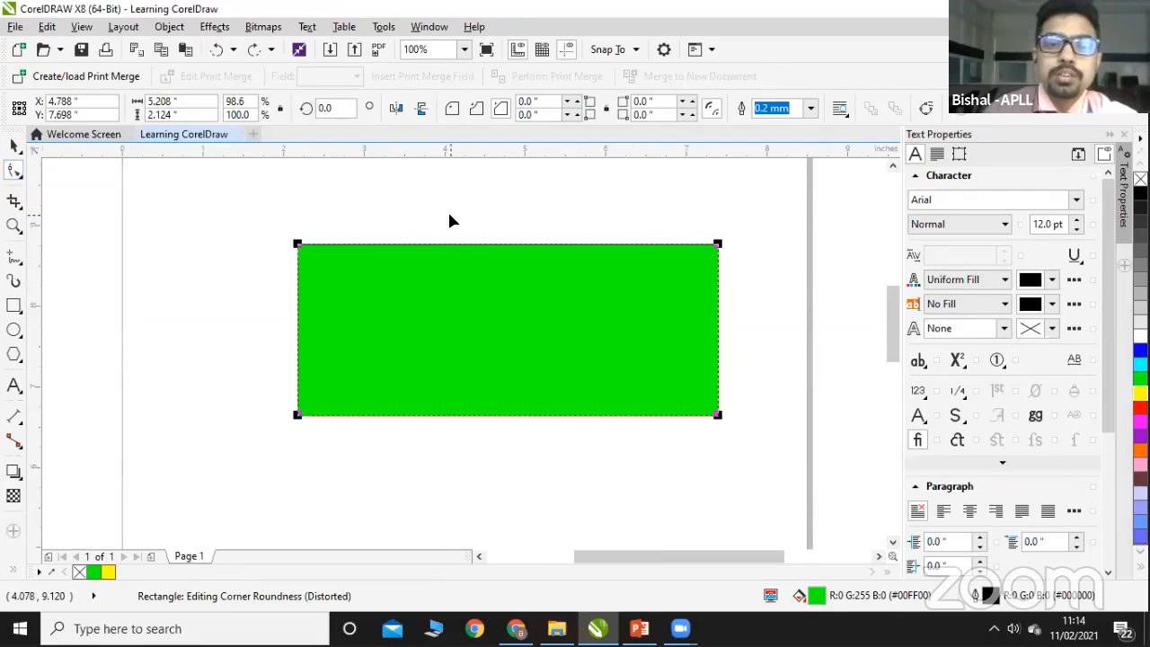
{"action": "left_click", "coordinate": [926, 108]}
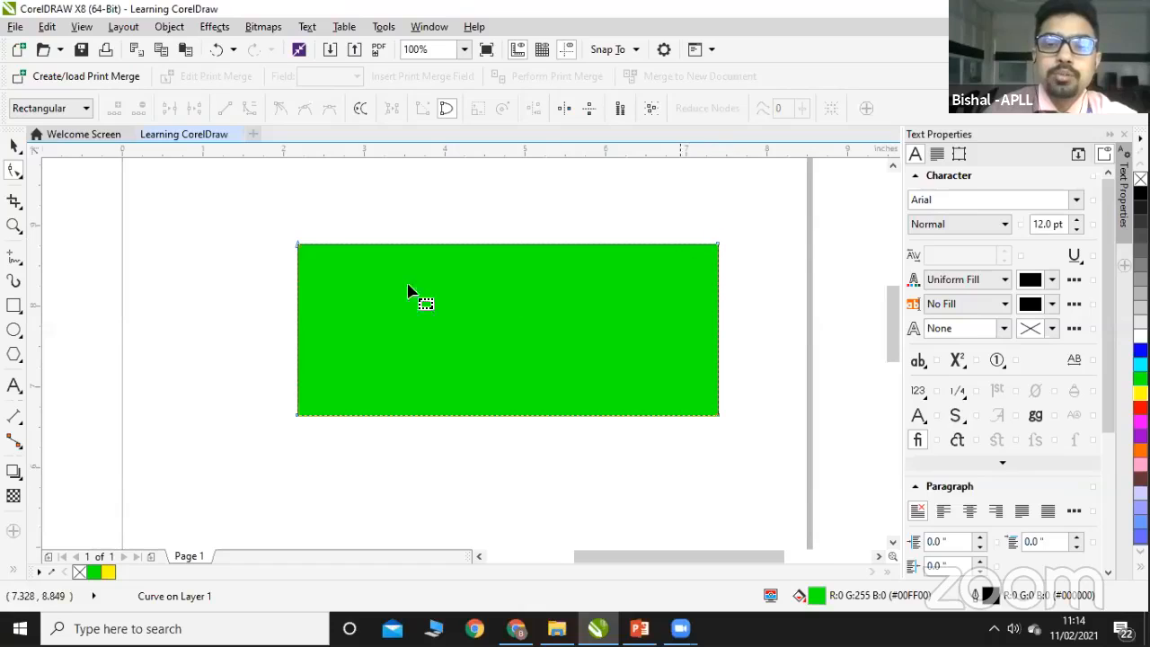
{"action": "left_click_drag", "start_coordinate": [297, 245], "coordinate": [298, 417]}
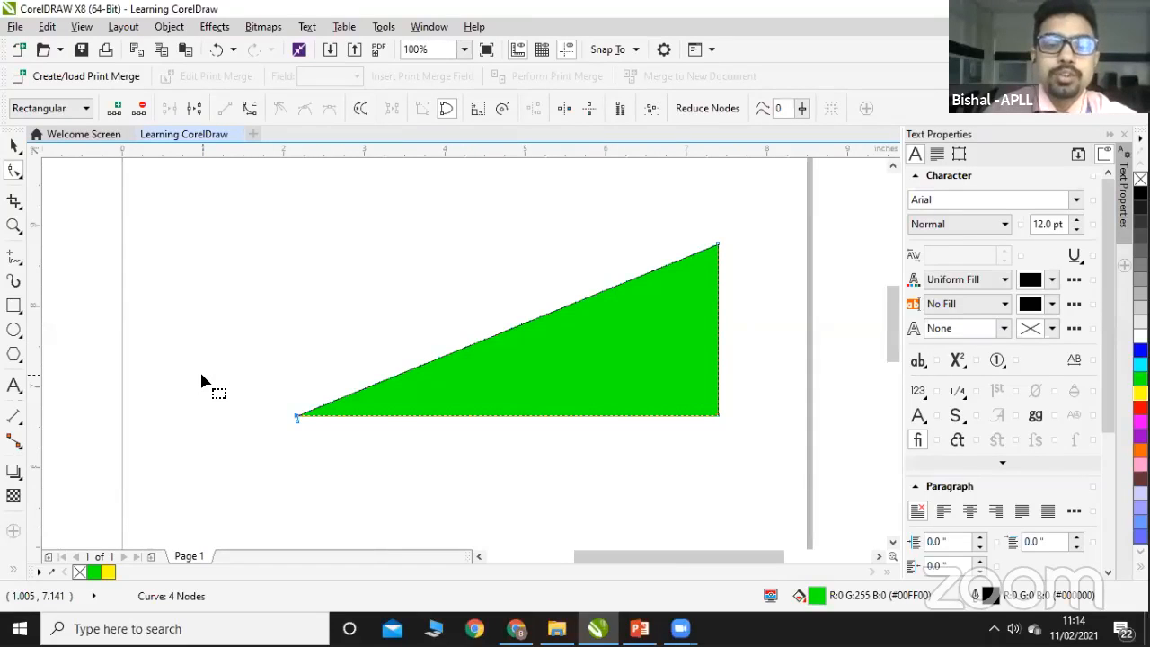
{"action": "key", "text": "ctrl+z"}
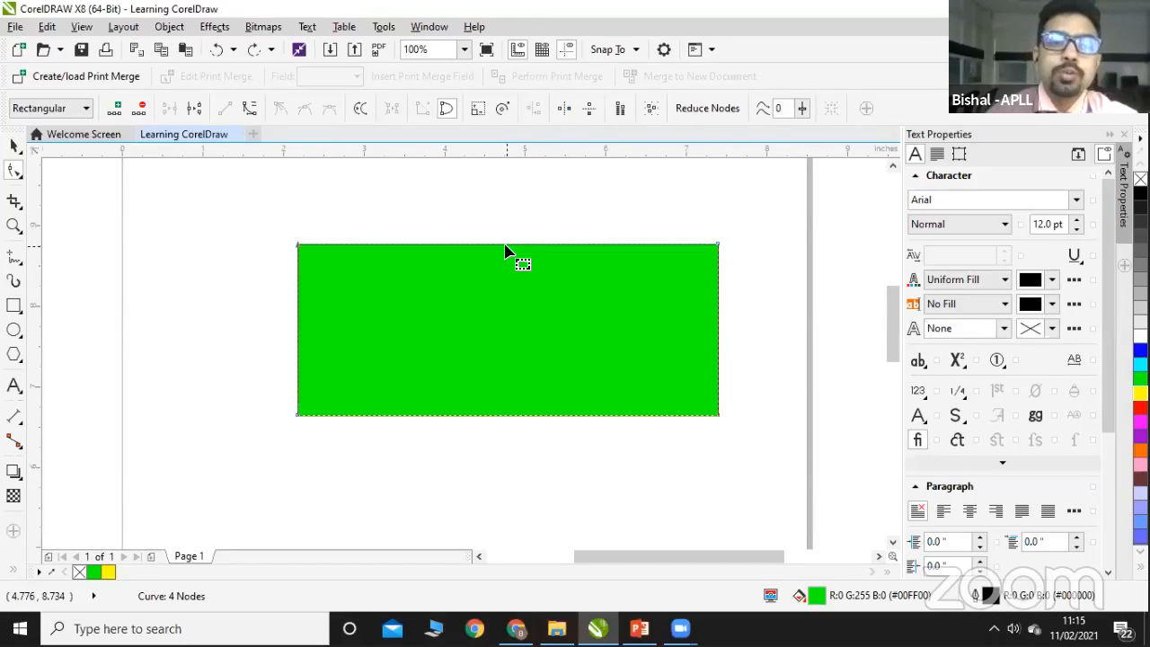
Step: Add a node at the middle of the rectangle's left edge and try pulling down the middle of the top edge, undoing the pull
{"action": "left_click", "coordinate": [117, 112]}
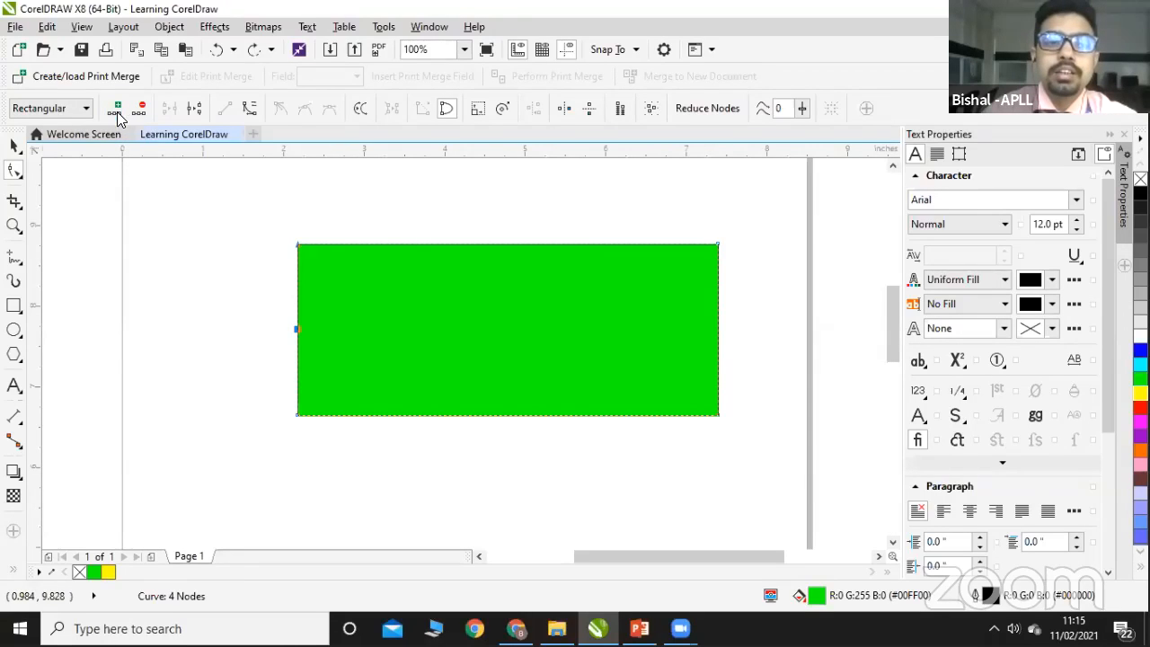
{"action": "left_click", "coordinate": [504, 245]}
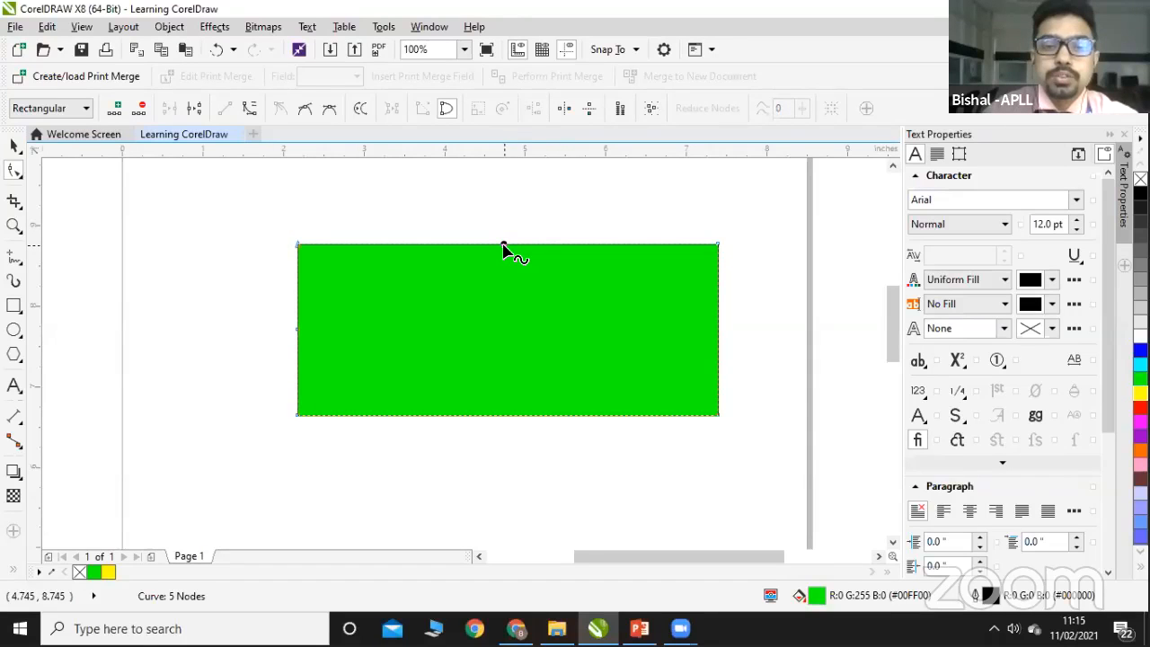
{"action": "left_click_drag", "start_coordinate": [503, 244], "coordinate": [504, 270]}
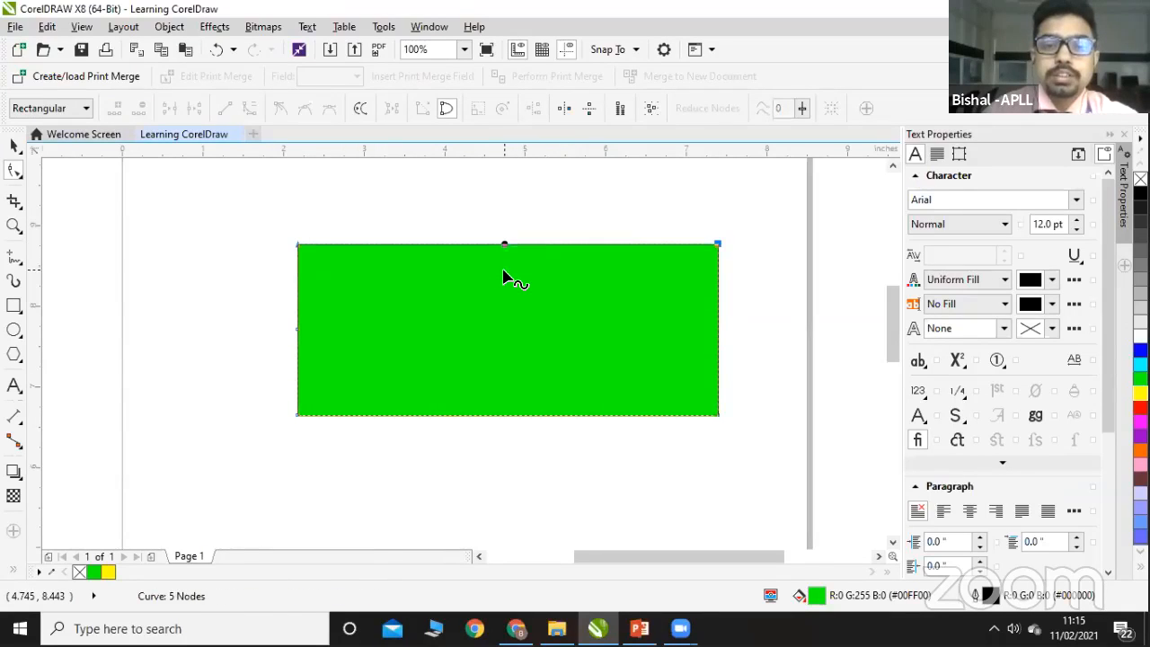
{"action": "key", "text": "ctrl+z"}
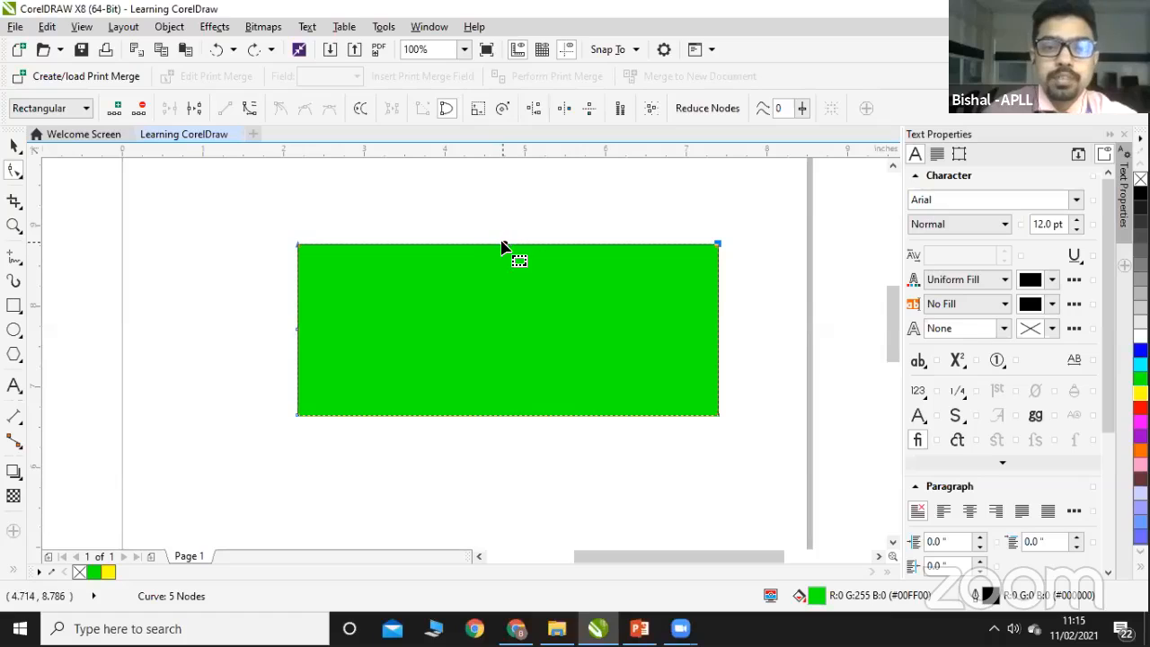
Step: Add a node at the middle of the rectangle's top edge and try moving it down and up, undoing each move
{"action": "left_click", "coordinate": [506, 243]}
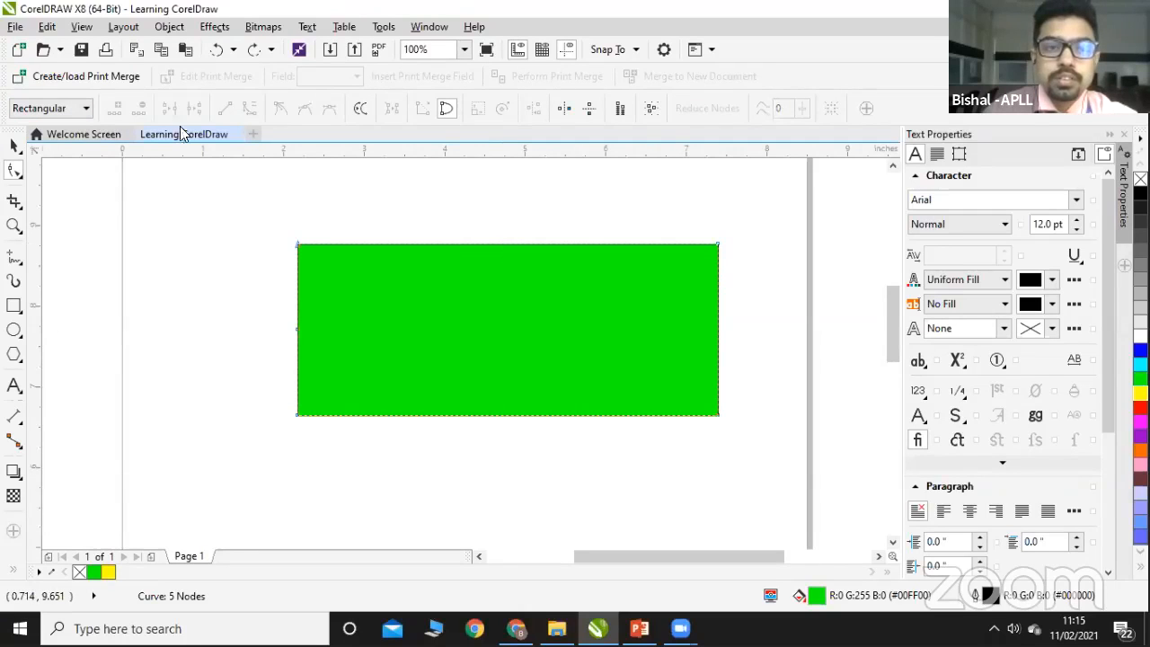
{"action": "left_click", "coordinate": [505, 244]}
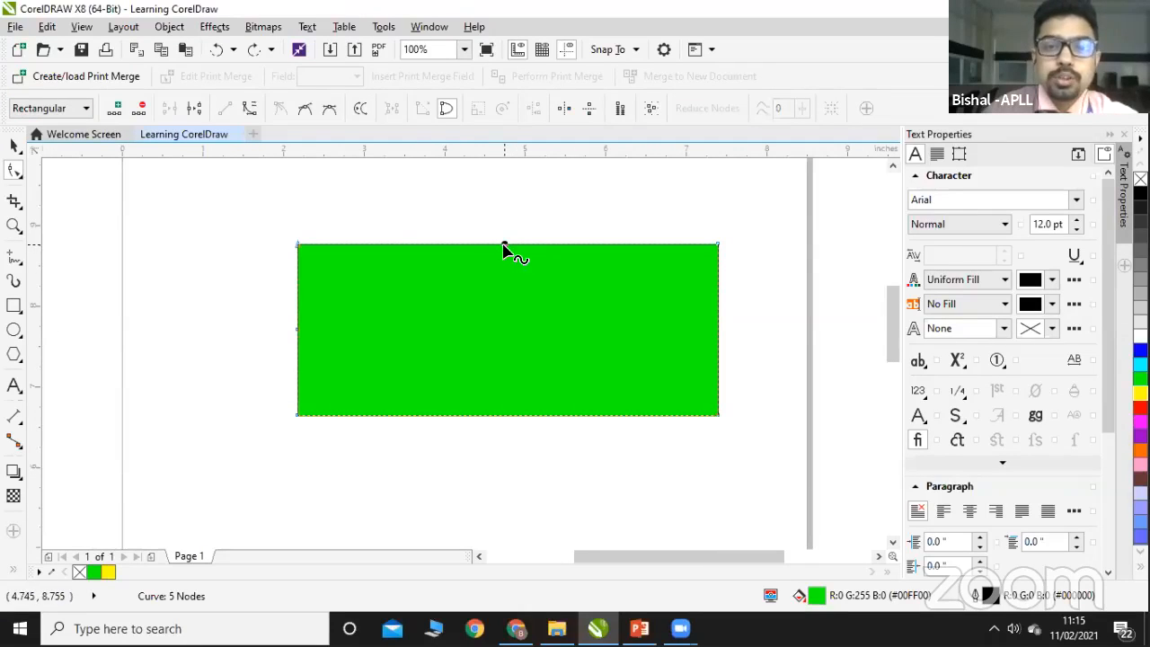
{"action": "left_click", "coordinate": [115, 108]}
{"action": "left_click_drag", "start_coordinate": [504, 246], "coordinate": [505, 331]}
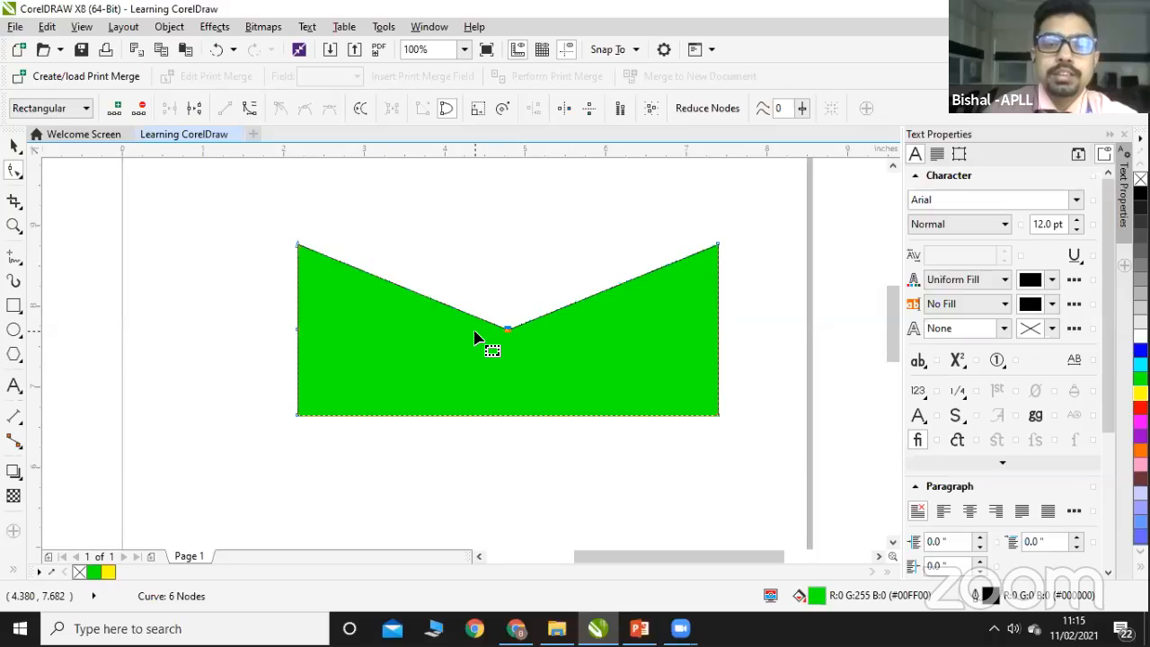
{"action": "key", "text": "ctrl+z"}
{"action": "left_click_drag", "start_coordinate": [504, 244], "coordinate": [506, 170]}
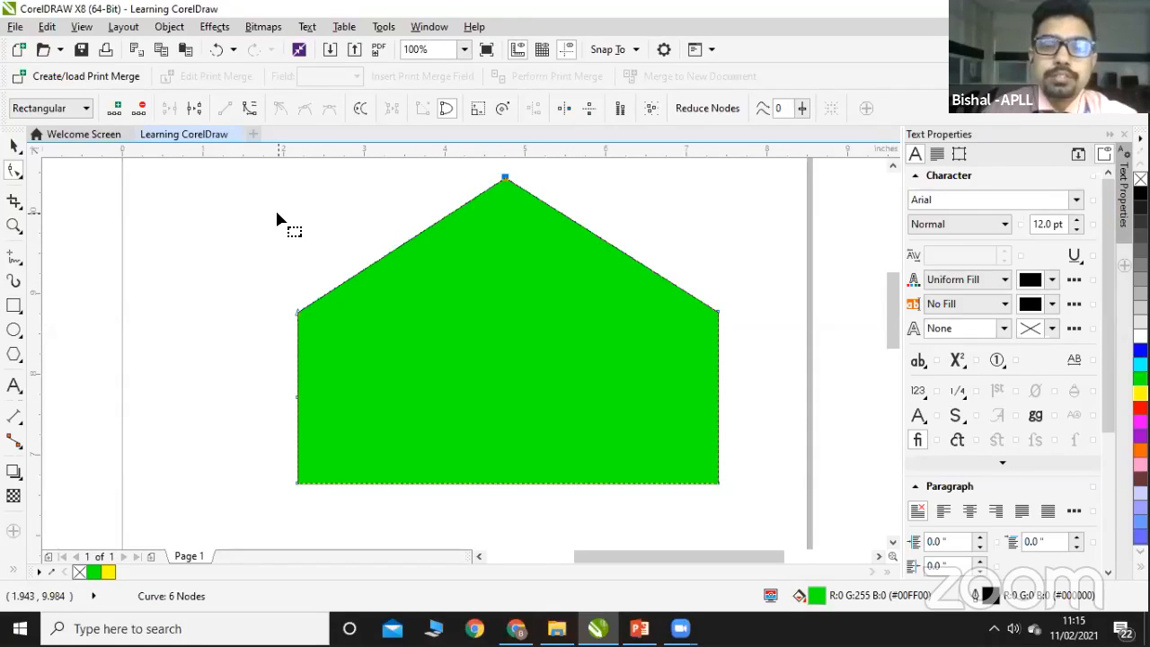
{"action": "key", "text": "ctrl+z"}
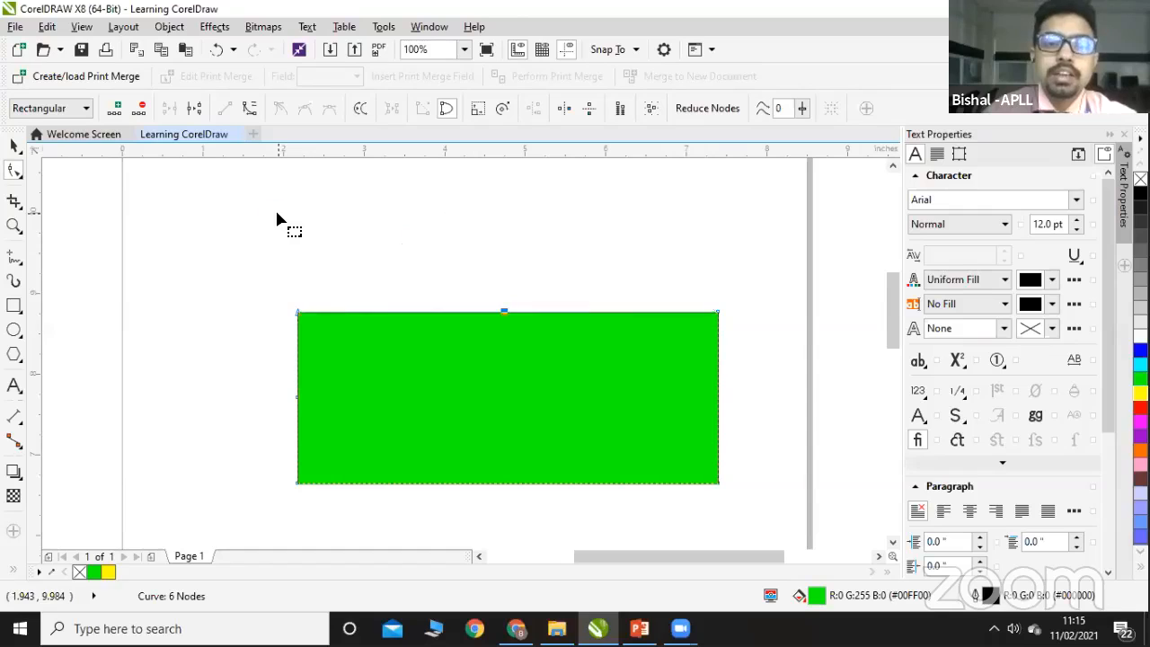
Step: Delete the node at the middle of the rectangle's top edge and undo the extra edit made at that point
{"action": "left_click", "coordinate": [142, 108]}
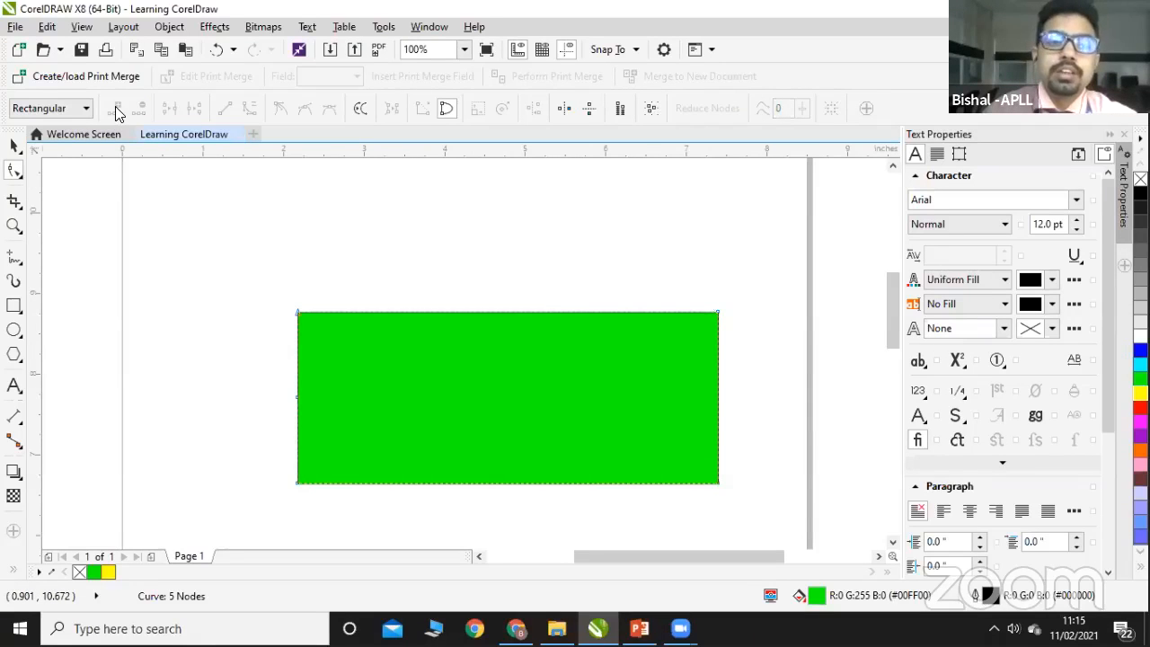
{"action": "left_click", "coordinate": [501, 315]}
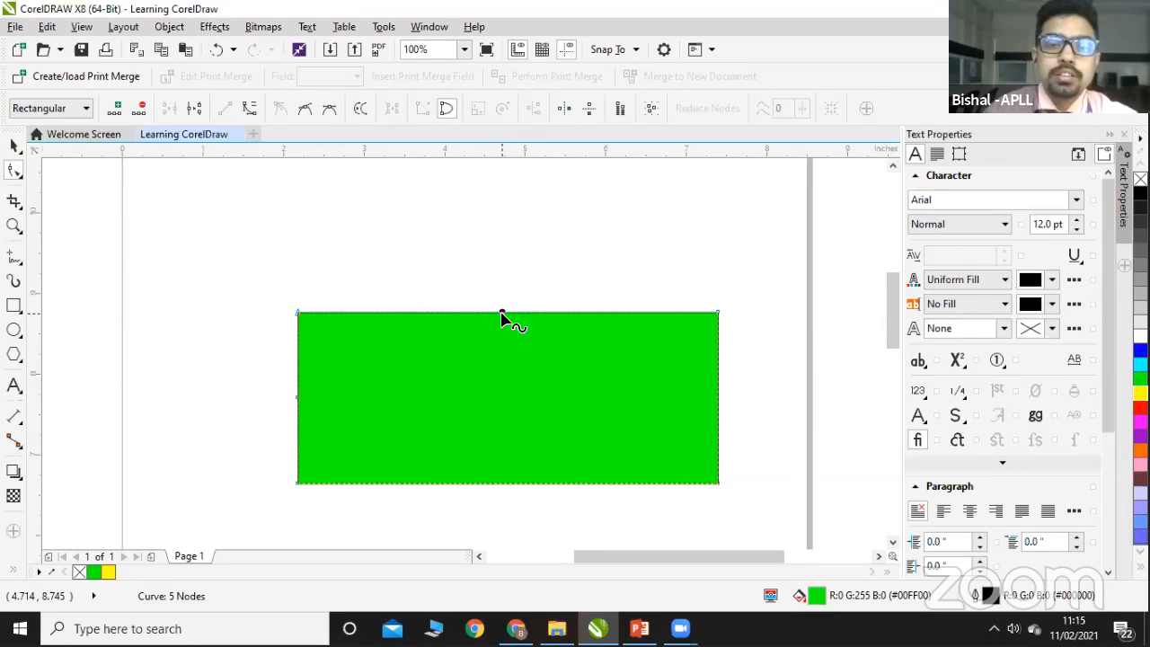
{"action": "left_click", "coordinate": [142, 110]}
{"action": "key", "text": "ctrl+z"}
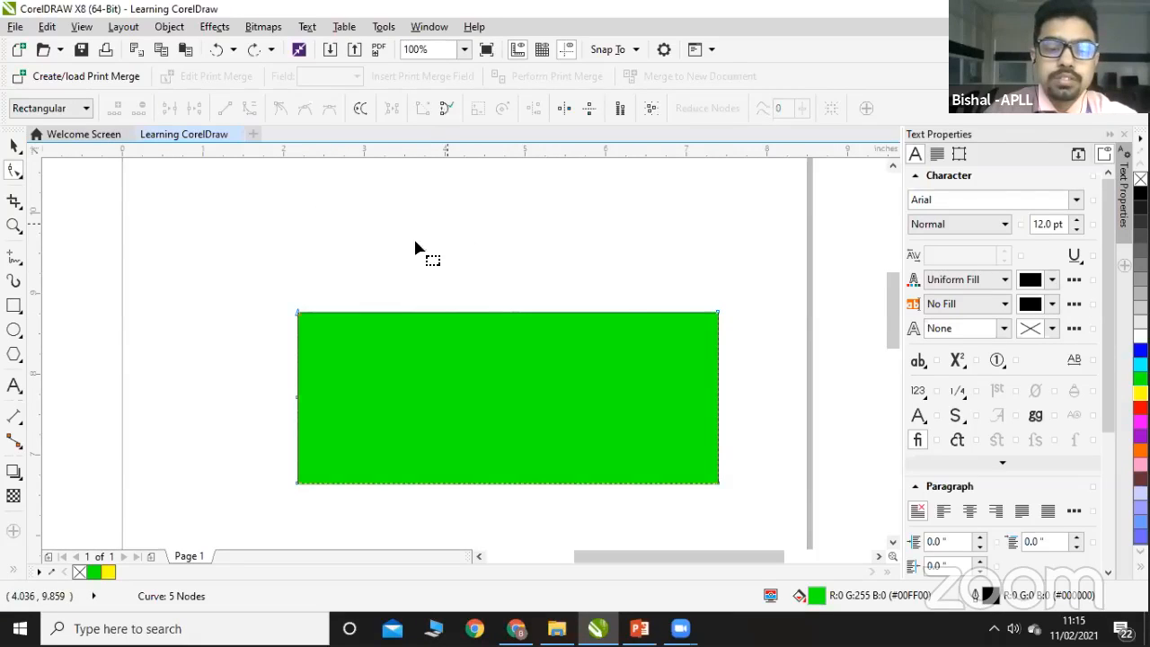
Step: Try rounding the rectangle's top-left corner with the Smooth tool at a 1.24-inch nib and undo it
{"action": "left_click", "coordinate": [22, 177]}
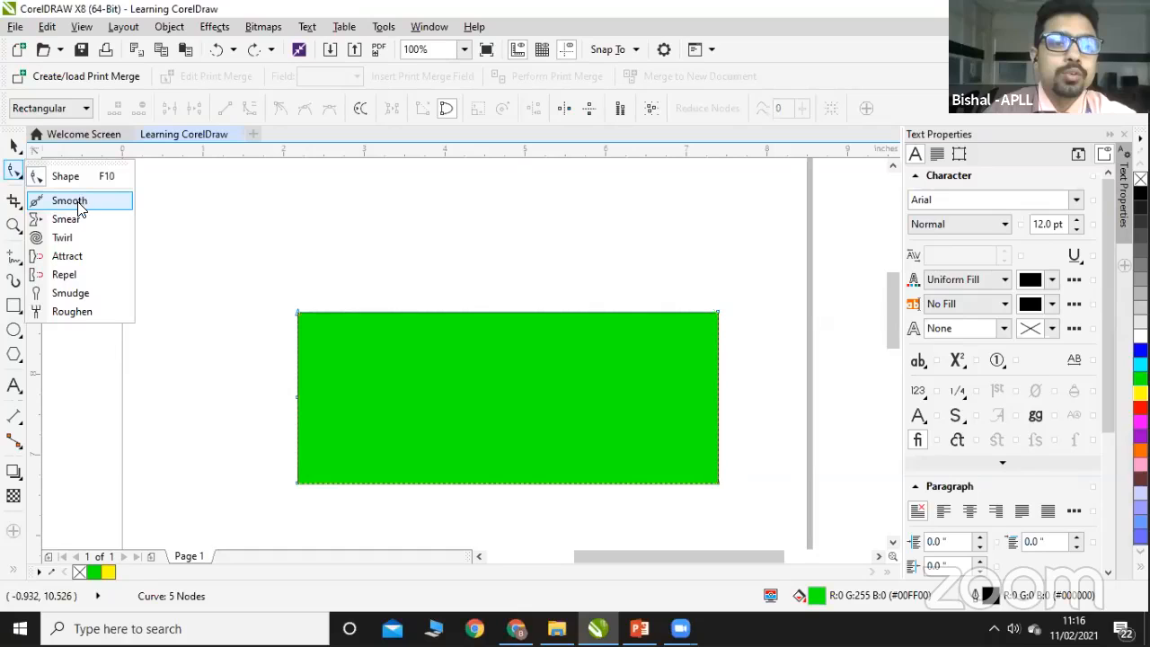
{"action": "left_click", "coordinate": [80, 201]}
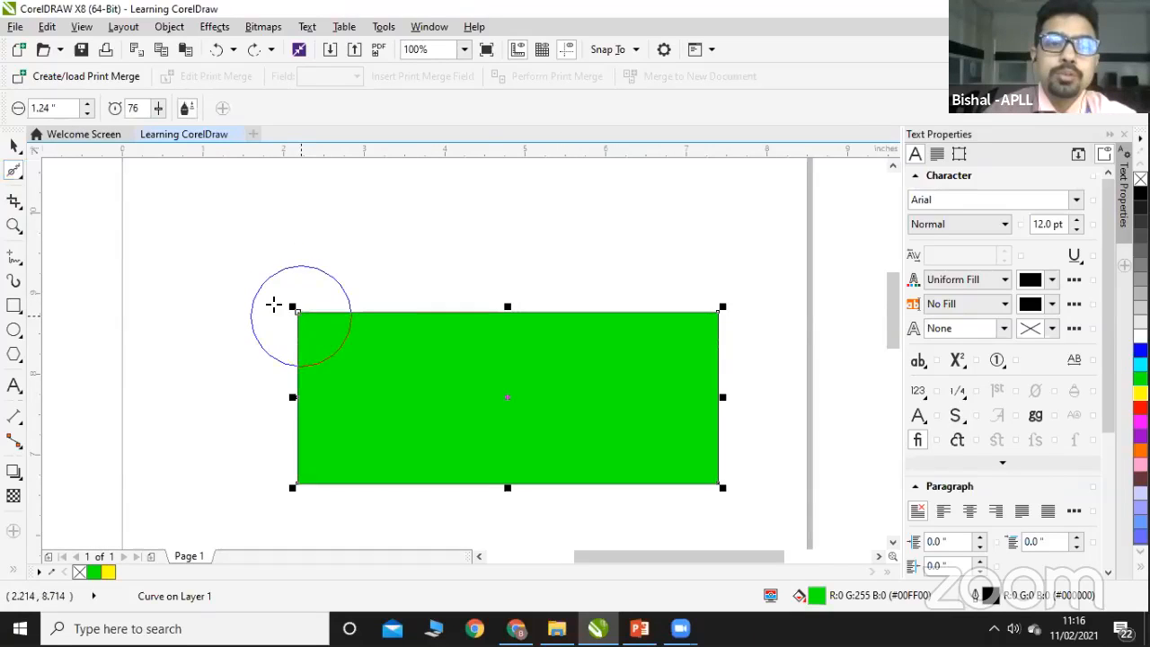
{"action": "left_click", "coordinate": [14, 146]}
{"action": "left_click", "coordinate": [418, 398]}
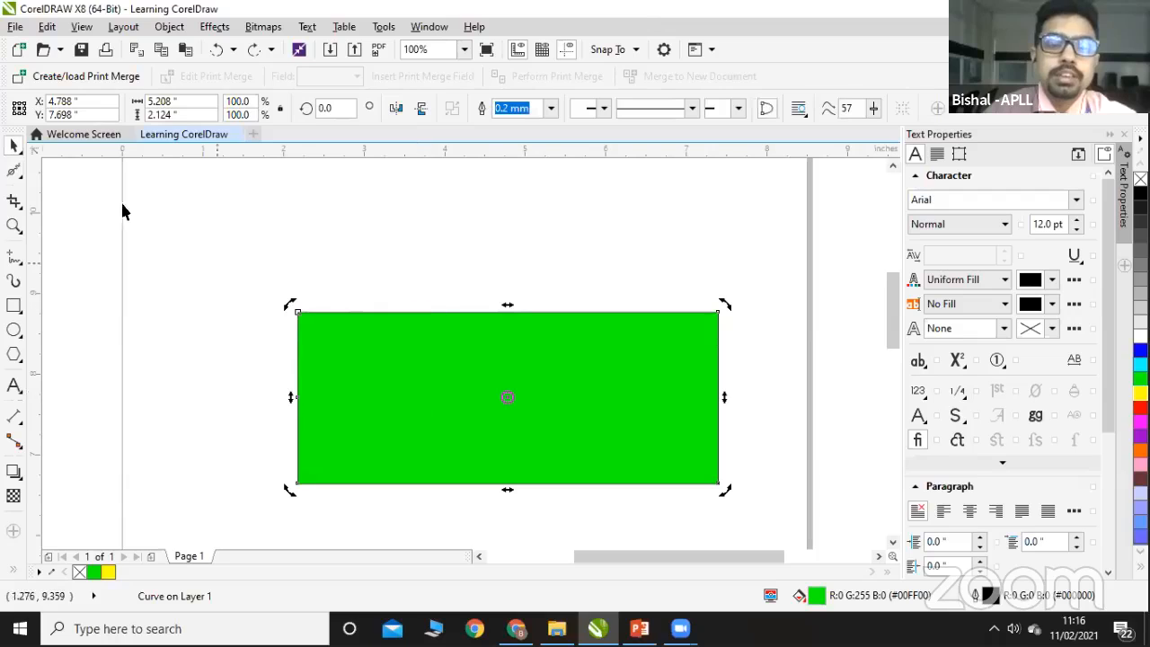
{"action": "left_click", "coordinate": [20, 175]}
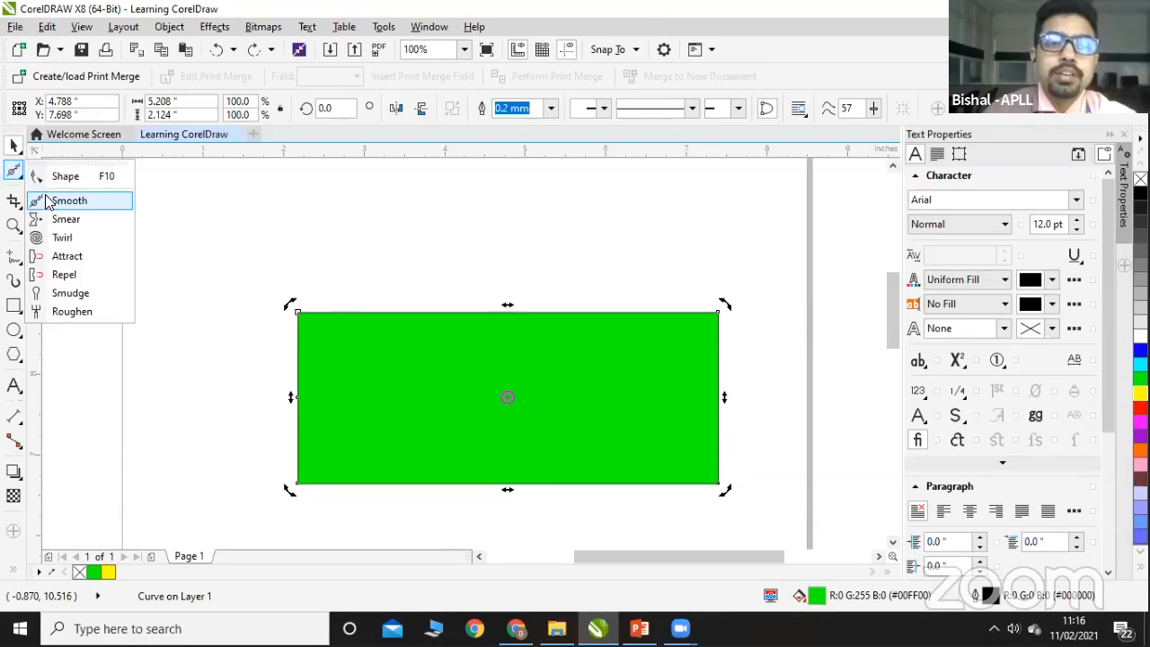
{"action": "left_click", "coordinate": [49, 204]}
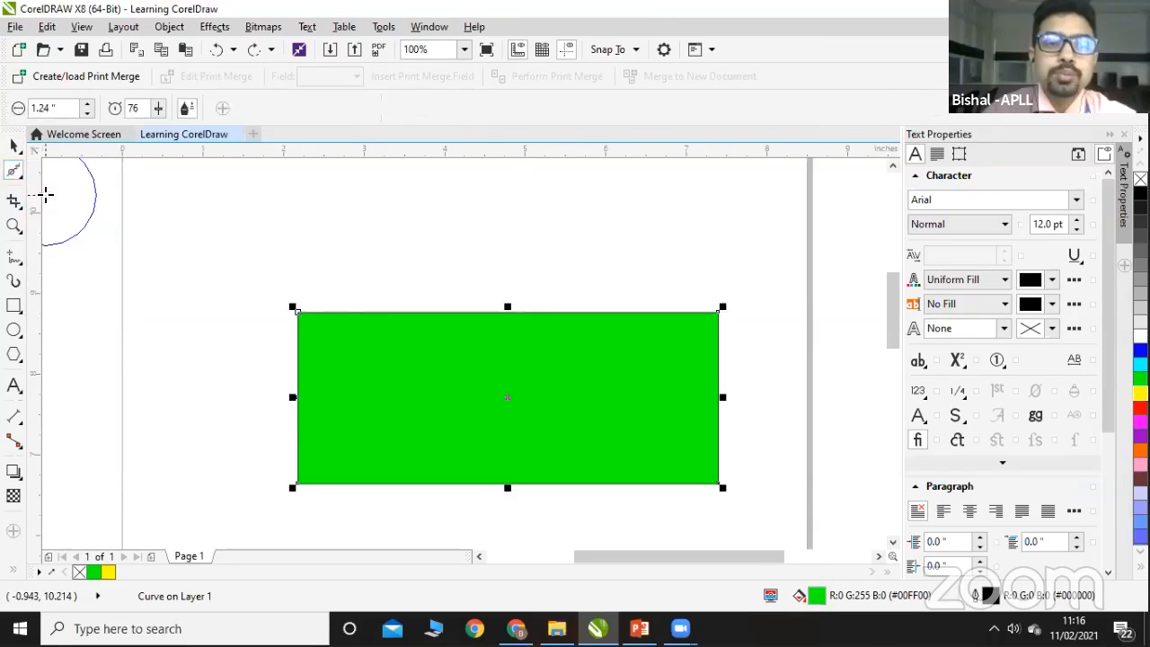
{"action": "left_click", "coordinate": [313, 313]}
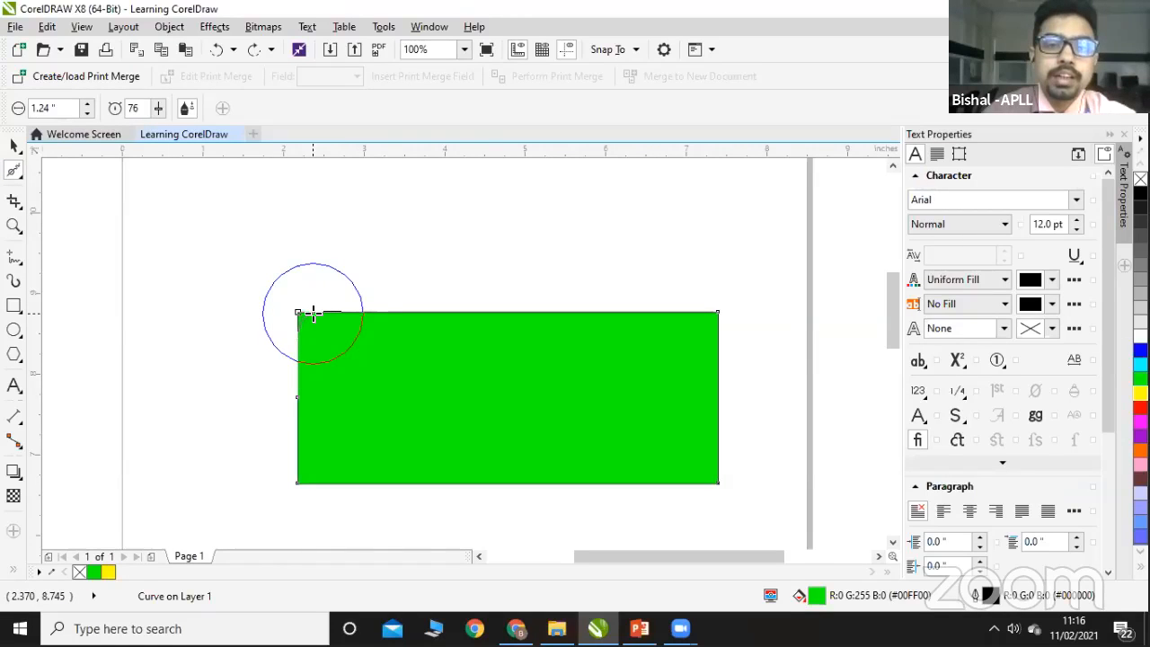
{"action": "mouse_move", "coordinate": [314, 313]}
{"action": "left_mouse_down"}
{"action": "mouse_move", "coordinate": [362, 360]}
{"action": "mouse_move", "coordinate": [318, 313]}
{"action": "left_mouse_up"}
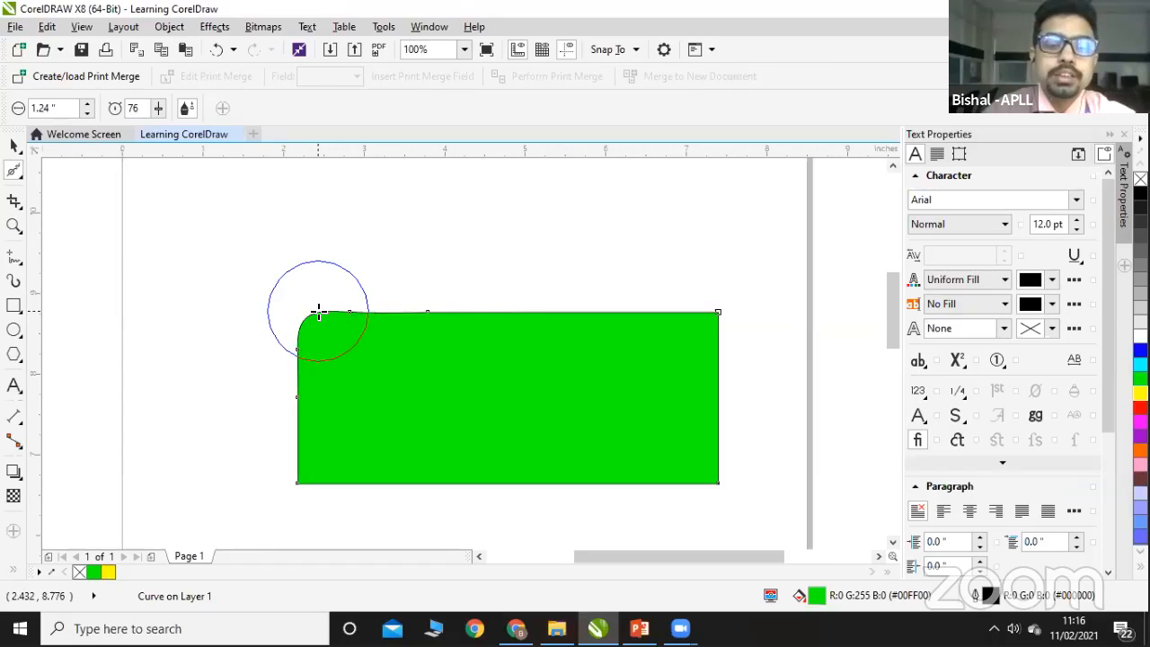
{"action": "key", "text": "ctrl+z"}
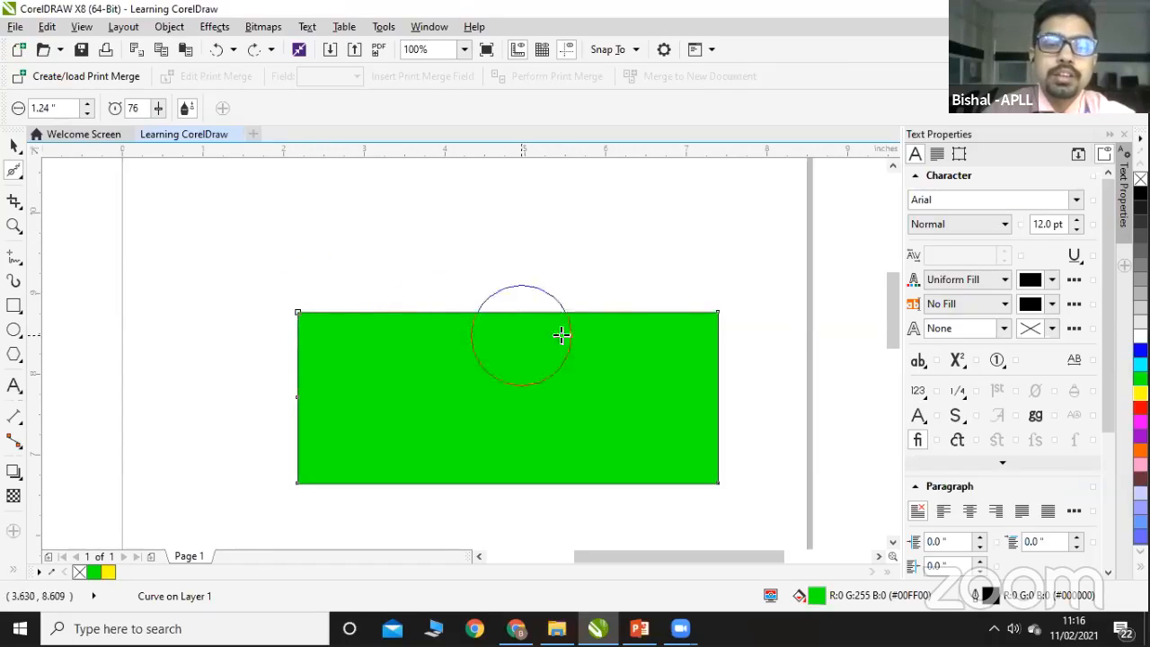
Step: Try smoothing the rectangle's top-right and top-left corners with the Smooth tool, undoing every stroke
{"action": "left_click", "coordinate": [722, 317]}
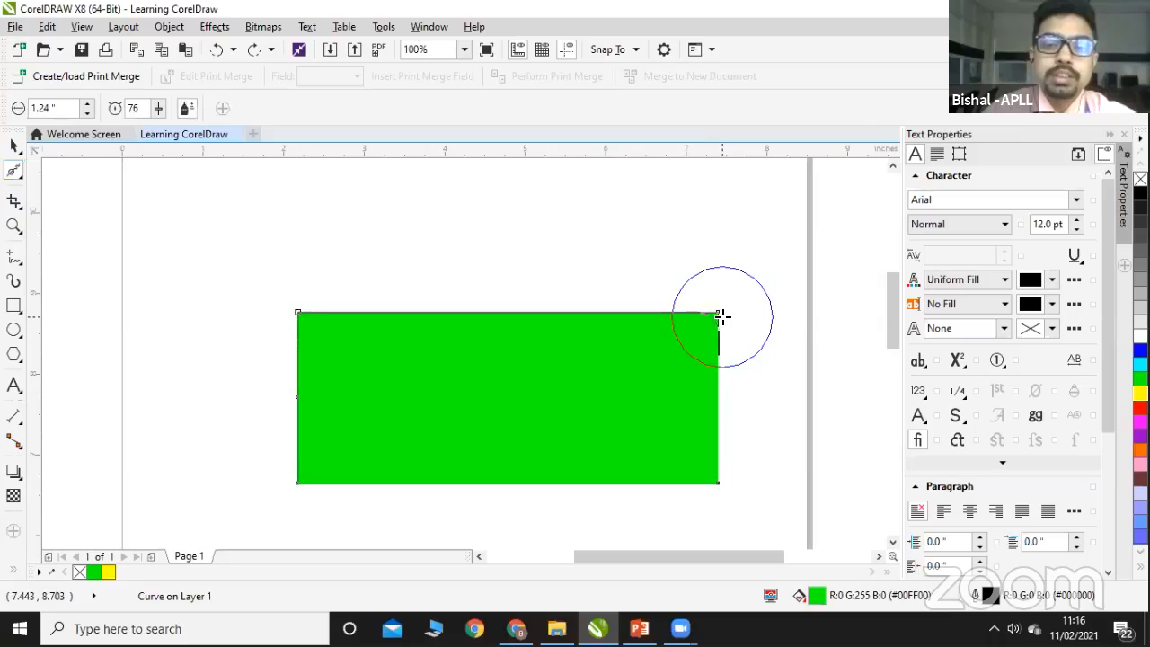
{"action": "left_click", "coordinate": [722, 316]}
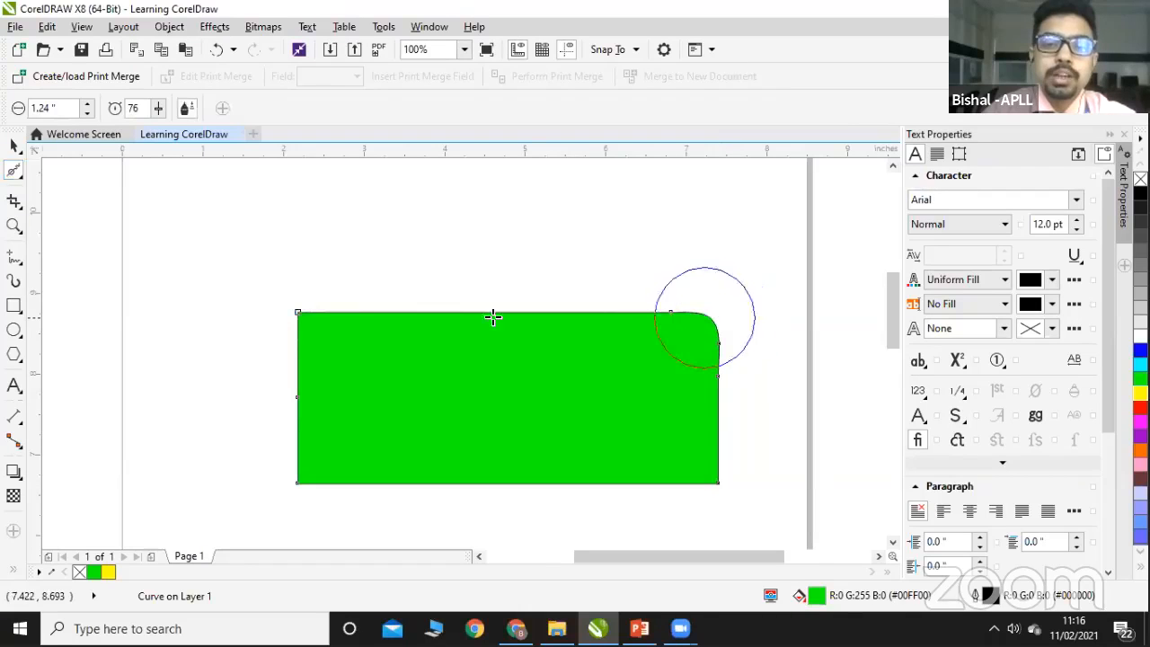
{"action": "left_click", "coordinate": [303, 313]}
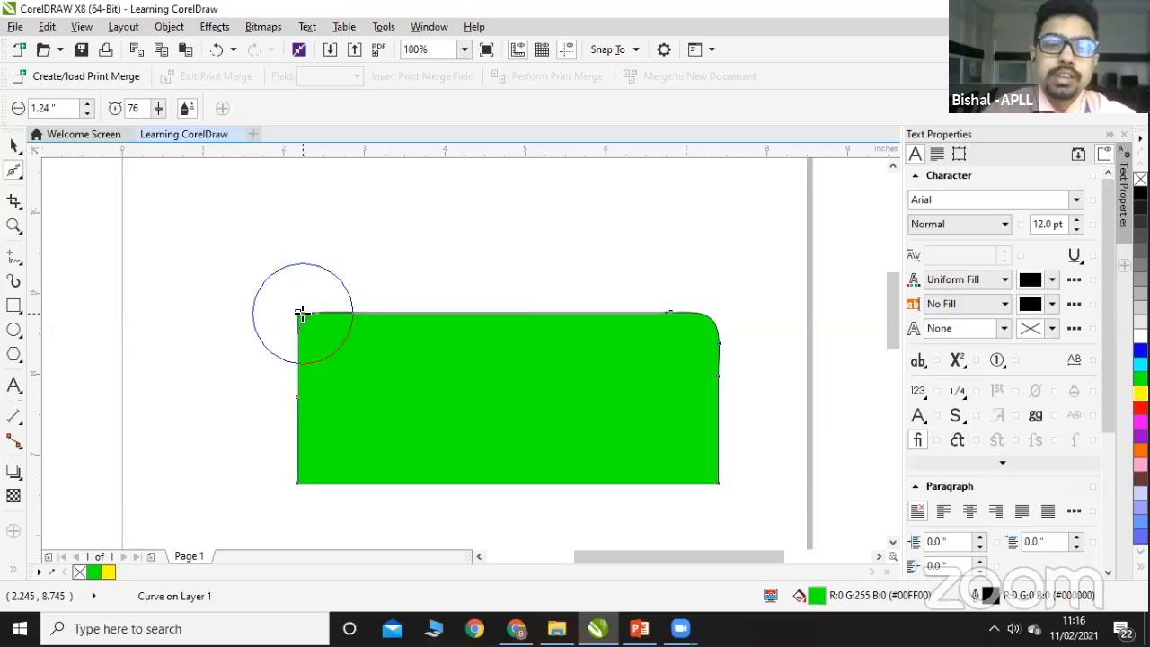
{"action": "left_click_drag", "start_coordinate": [303, 313], "coordinate": [410, 300]}
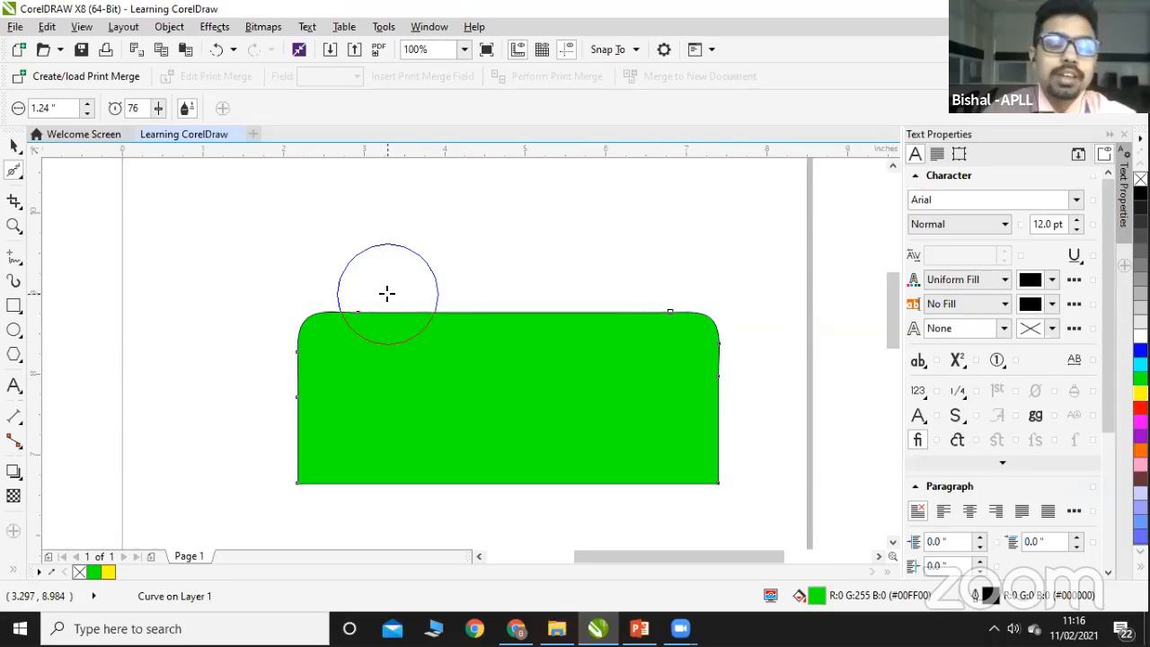
{"action": "key", "text": "ctrl+z"}
{"action": "key", "text": "ctrl+z"}
{"action": "key", "text": "ctrl+z"}
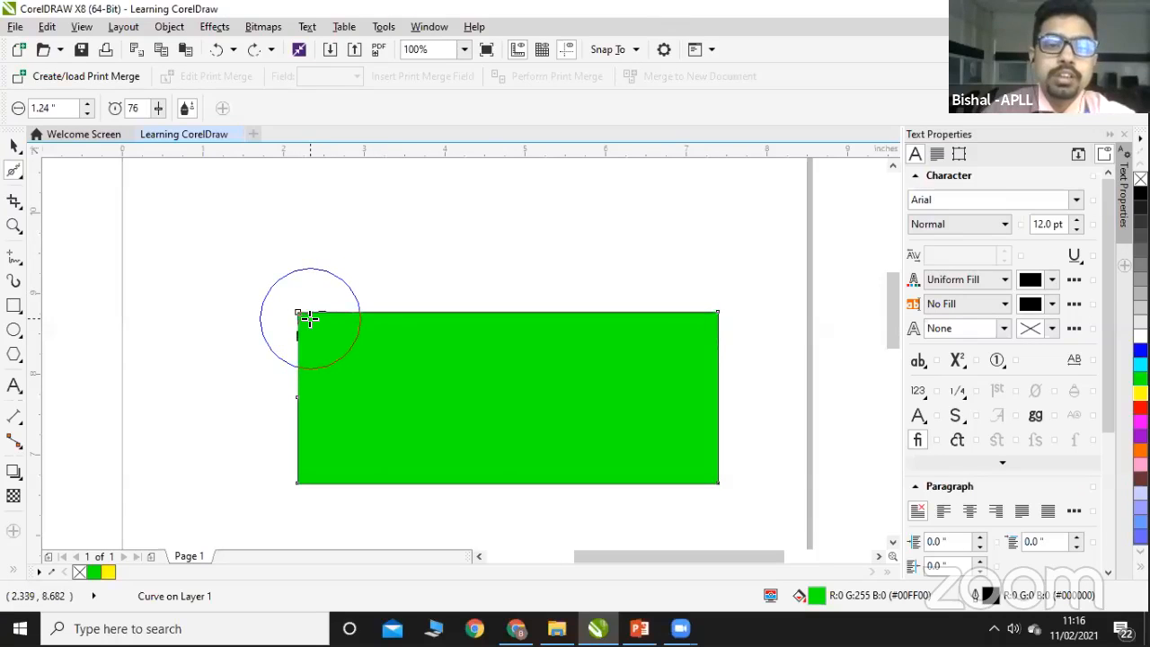
{"action": "left_click_drag", "start_coordinate": [309, 318], "coordinate": [412, 284]}
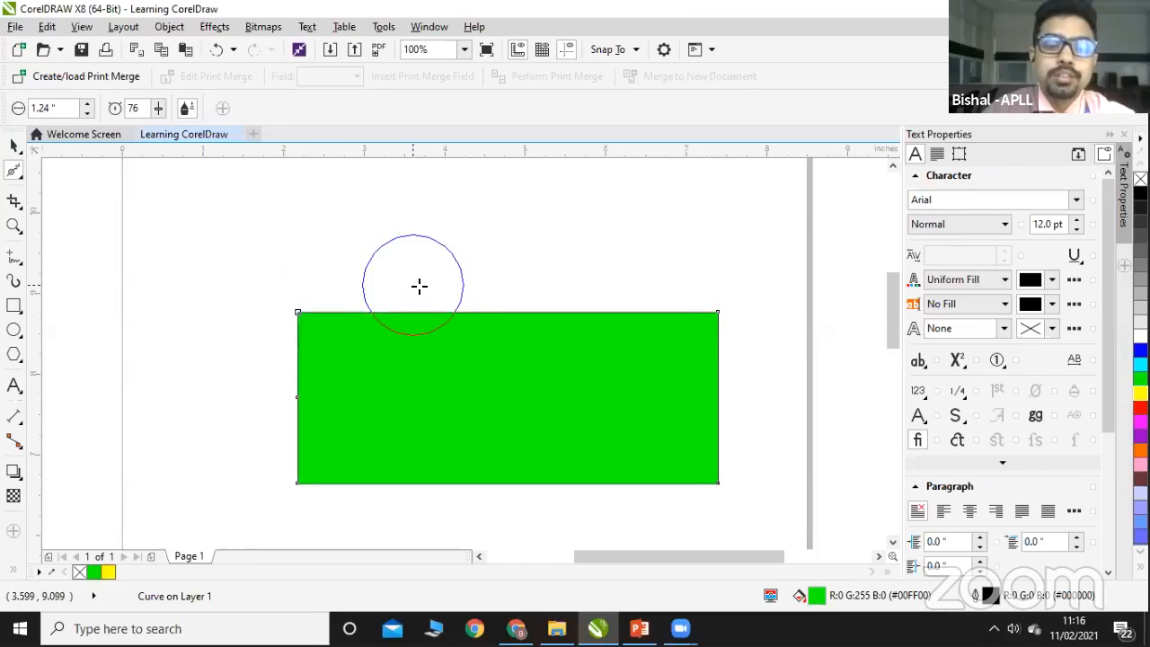
{"action": "key", "text": "ctrl+z"}
Step: Try the Smear tool on the rectangle's top edge with inward, outward and long wavy strokes, undoing each one
{"action": "left_click", "coordinate": [21, 177]}
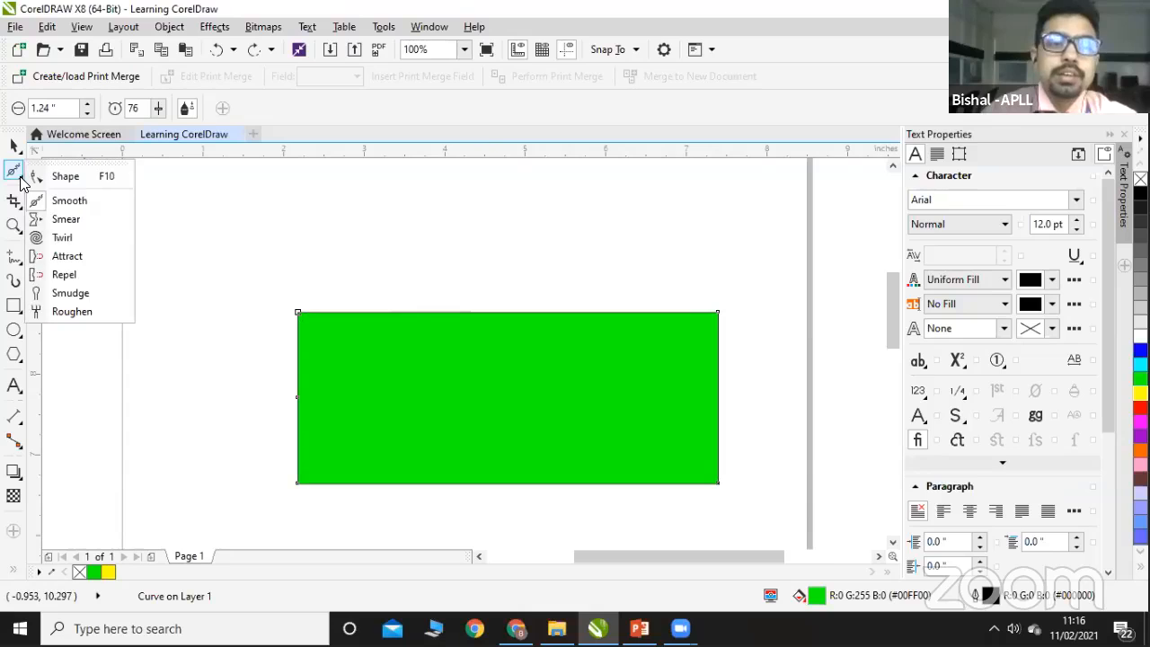
{"action": "left_click", "coordinate": [65, 219]}
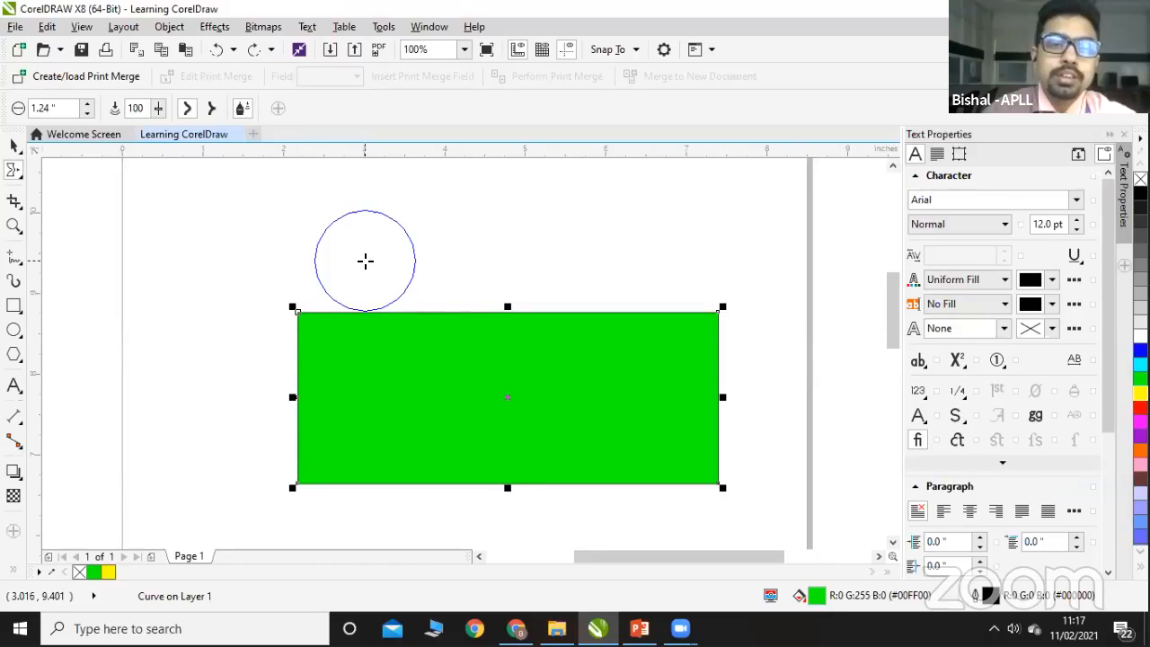
{"action": "mouse_move", "coordinate": [365, 261]}
{"action": "left_mouse_down"}
{"action": "mouse_move", "coordinate": [372, 342]}
{"action": "mouse_move", "coordinate": [403, 398]}
{"action": "mouse_move", "coordinate": [447, 422]}
{"action": "left_mouse_up"}
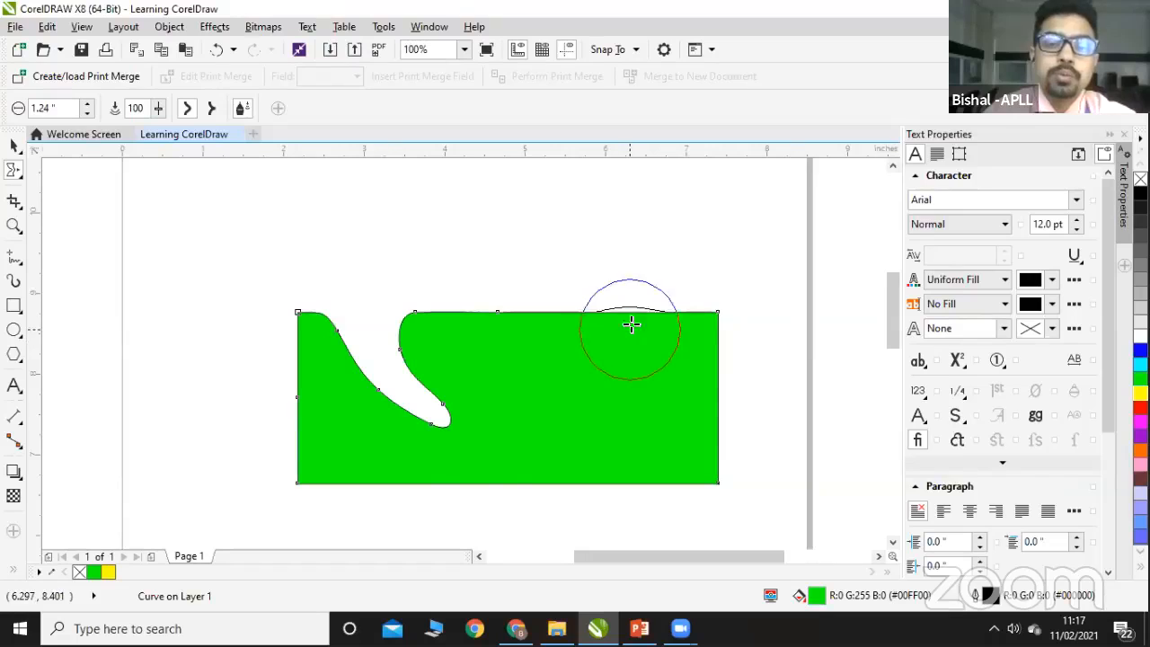
{"action": "mouse_move", "coordinate": [632, 325]}
{"action": "left_mouse_down"}
{"action": "mouse_move", "coordinate": [631, 293]}
{"action": "mouse_move", "coordinate": [596, 244]}
{"action": "mouse_move", "coordinate": [531, 231]}
{"action": "left_mouse_up"}
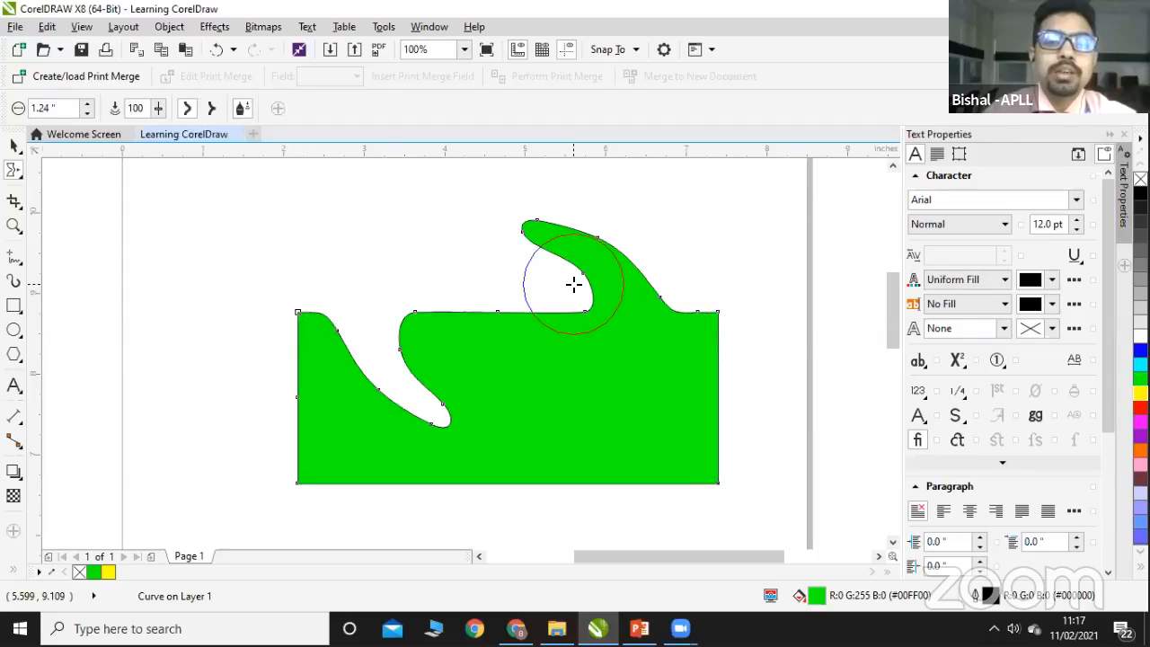
{"action": "key", "text": "ctrl+z"}
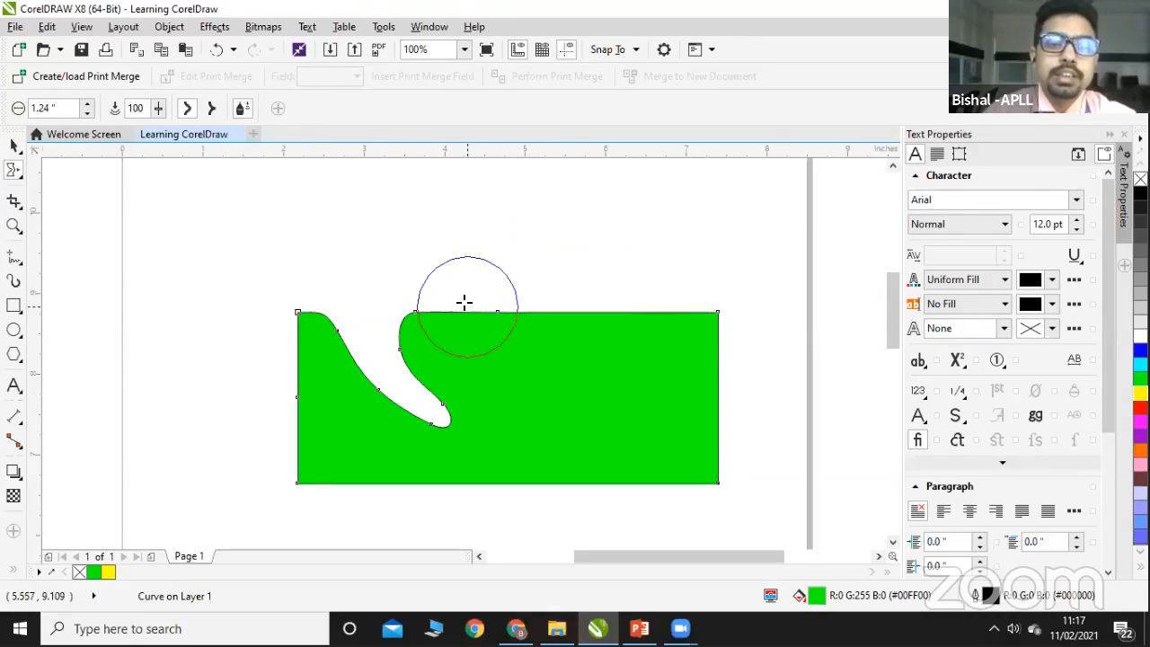
{"action": "key", "text": "ctrl+z"}
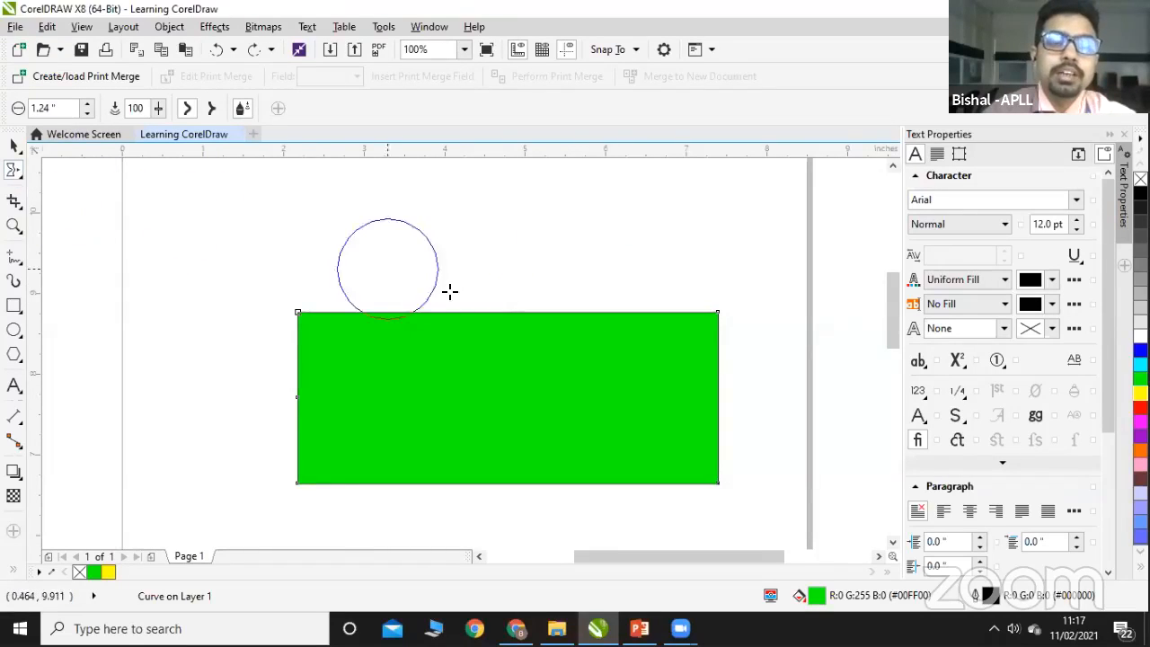
{"action": "mouse_move", "coordinate": [377, 308]}
{"action": "left_mouse_down"}
{"action": "mouse_move", "coordinate": [409, 397]}
{"action": "mouse_move", "coordinate": [506, 425]}
{"action": "mouse_move", "coordinate": [637, 290]}
{"action": "mouse_move", "coordinate": [699, 280]}
{"action": "left_mouse_up"}
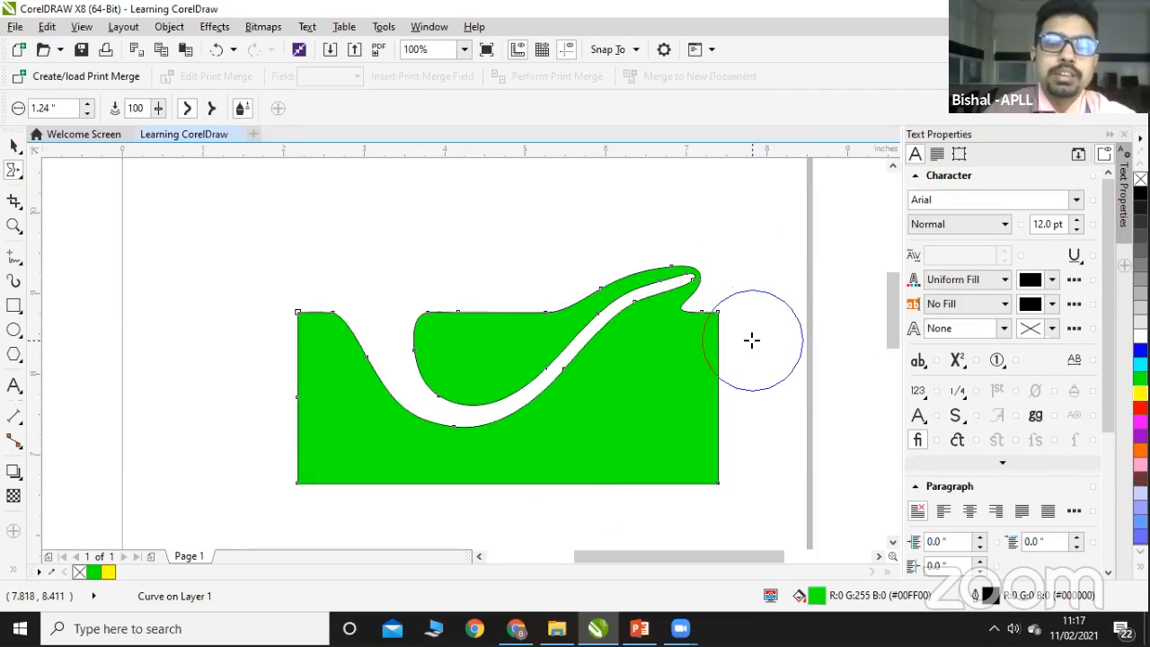
{"action": "key", "text": "ctrl+z"}
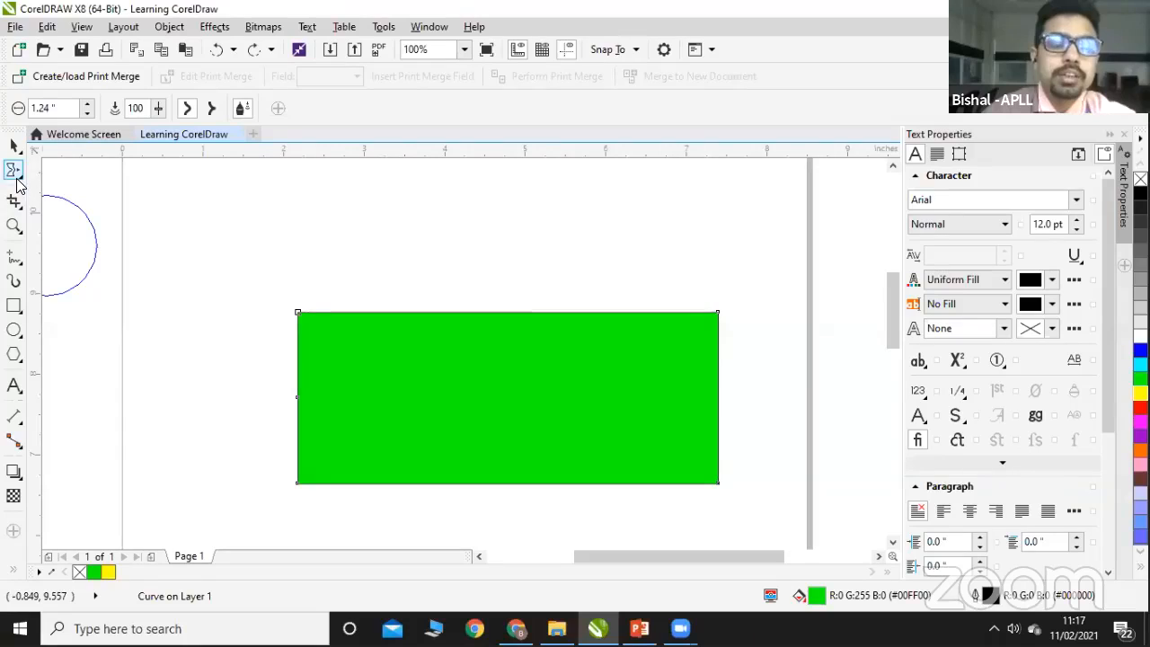
Step: Try four Twirl spirals along the rectangle's top edge with a 1.24-inch nib, alternating direction, and undo the two on the right half
{"action": "left_click", "coordinate": [15, 171]}
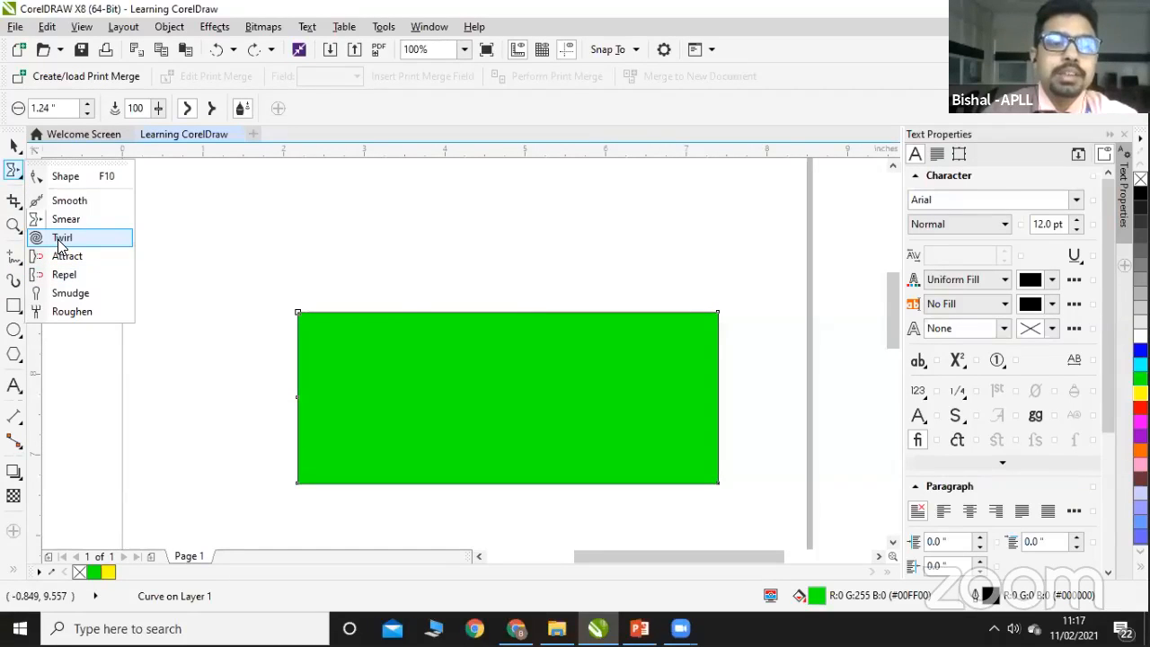
{"action": "left_click", "coordinate": [61, 238]}
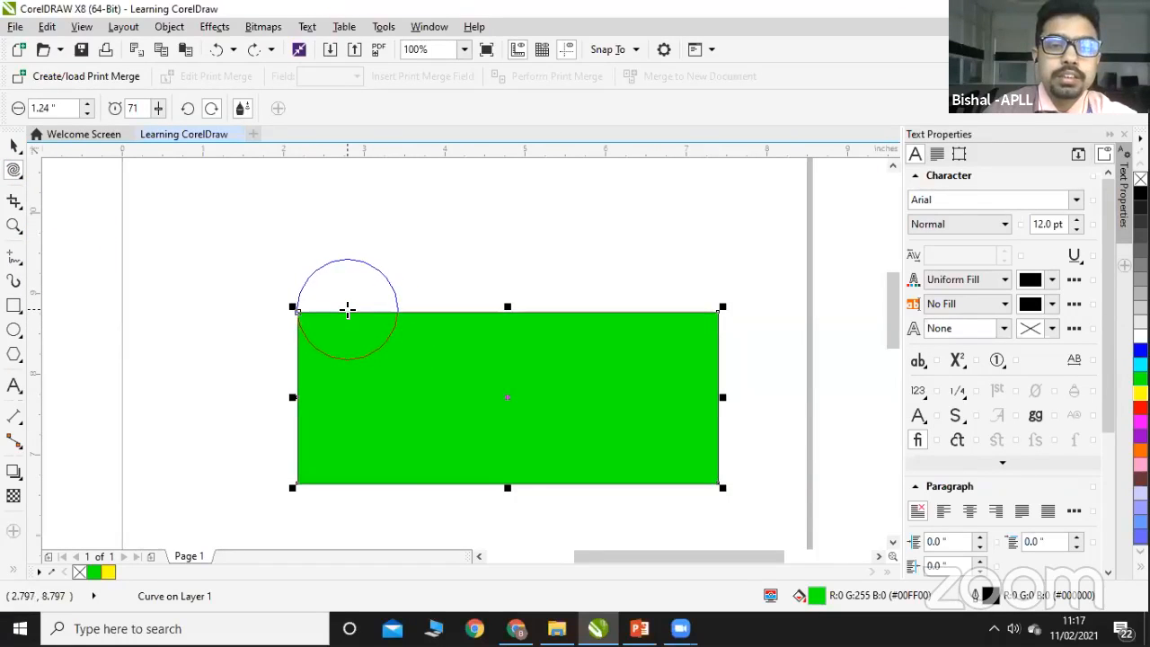
{"action": "left_click_drag", "start_coordinate": [347, 311], "coordinate": [347, 311]}
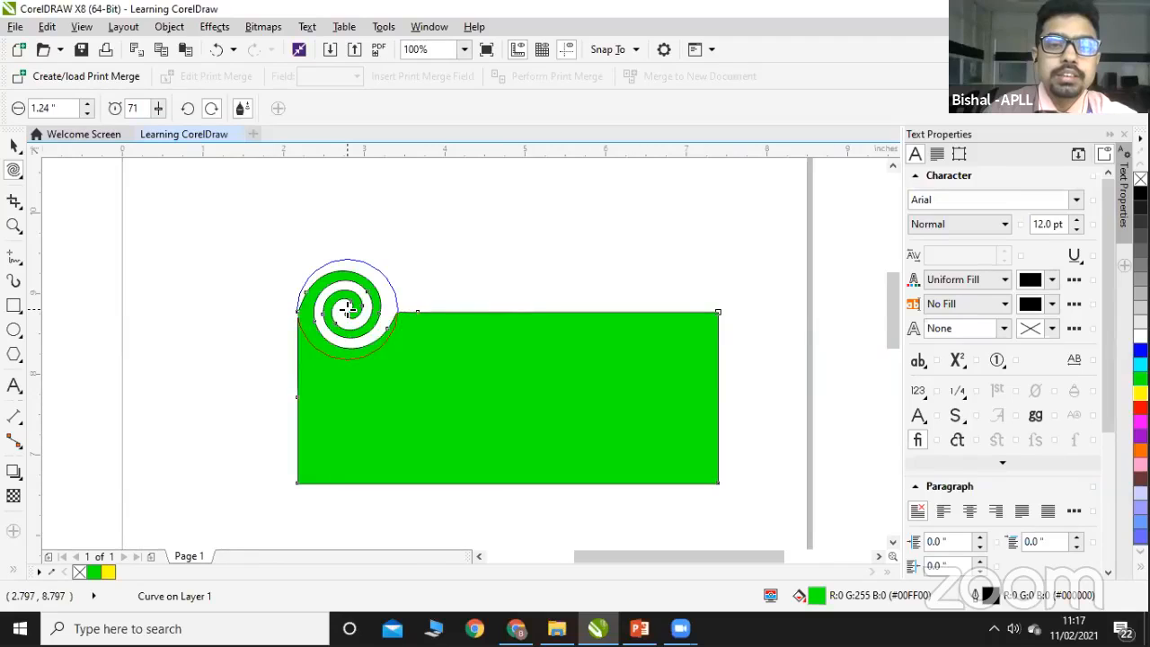
{"action": "left_click", "coordinate": [187, 109]}
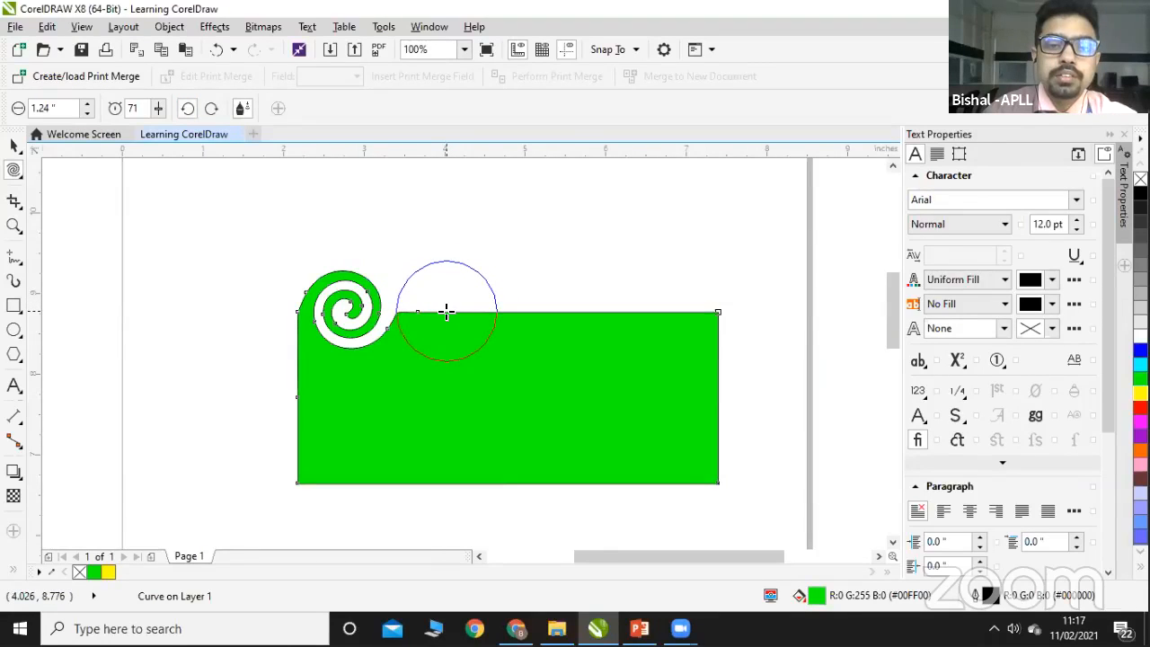
{"action": "left_click_drag", "start_coordinate": [446, 311], "coordinate": [452, 306]}
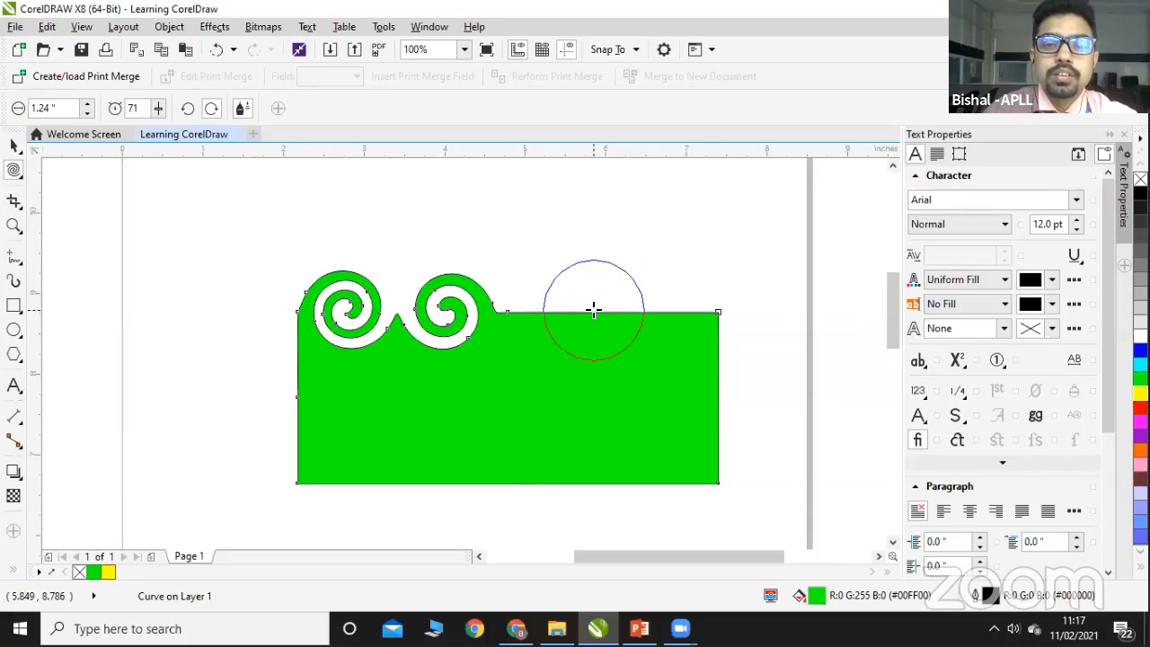
{"action": "left_click_drag", "start_coordinate": [594, 312], "coordinate": [591, 310]}
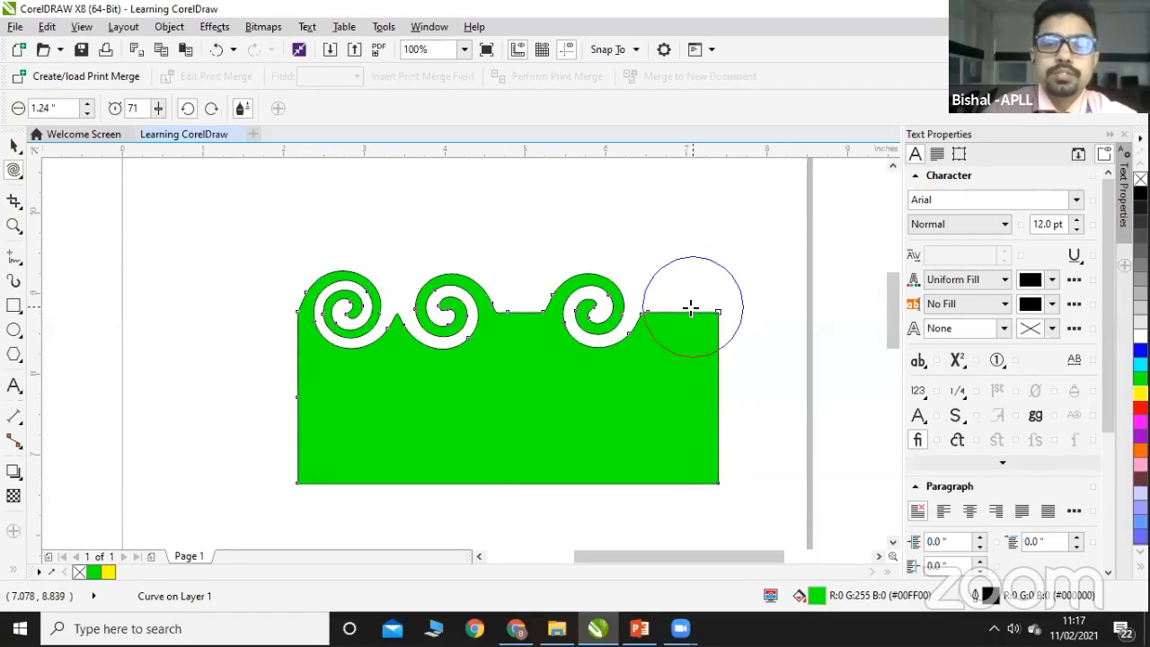
{"action": "left_click_drag", "start_coordinate": [688, 309], "coordinate": [689, 309]}
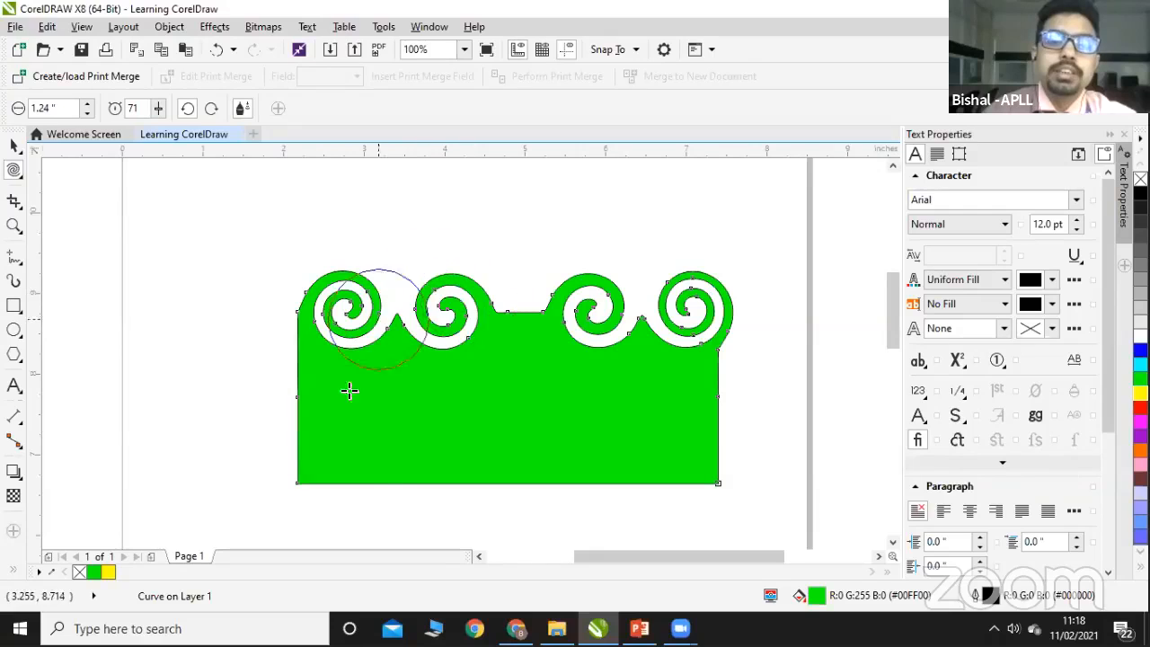
{"action": "key", "text": "ctrl+z"}
{"action": "key", "text": "ctrl+z"}
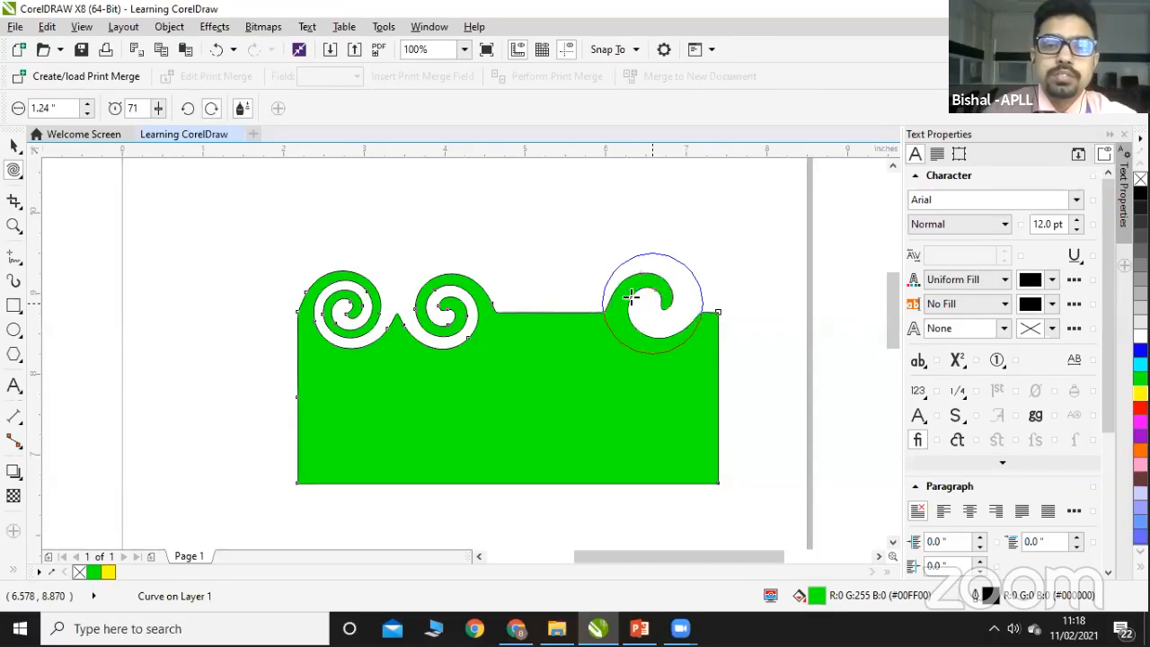
{"action": "key", "text": "ctrl+z"}
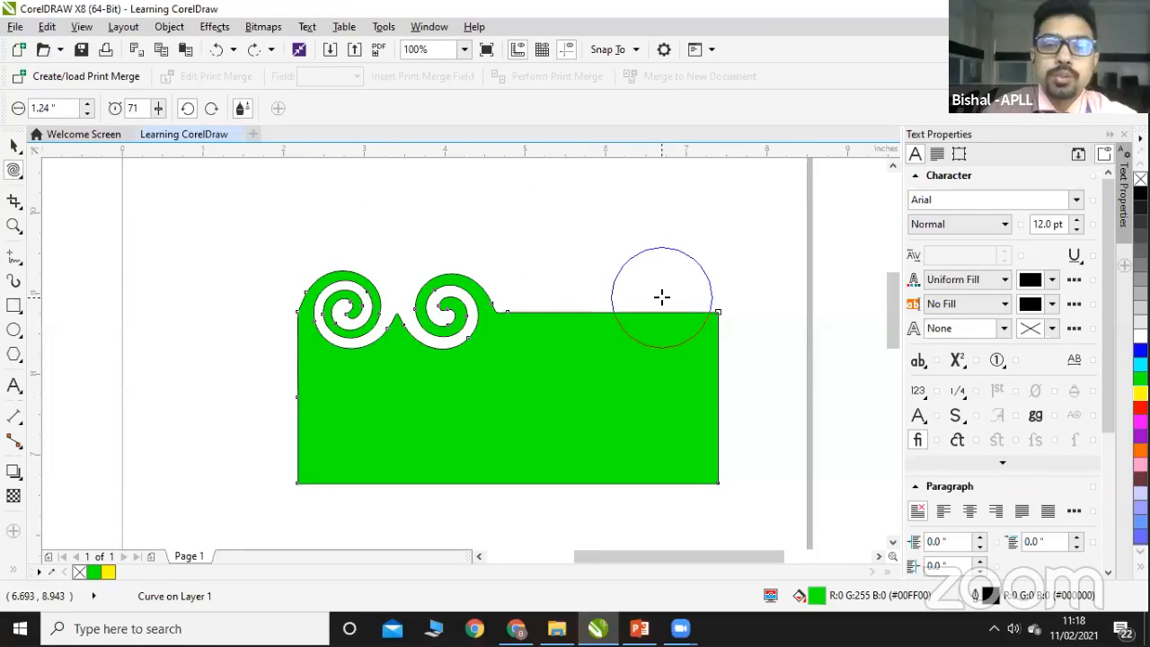
Step: Try two more twirls centred slightly above the right half of the top edge, and undo all the twirls
{"action": "left_click_drag", "start_coordinate": [662, 298], "coordinate": [663, 298]}
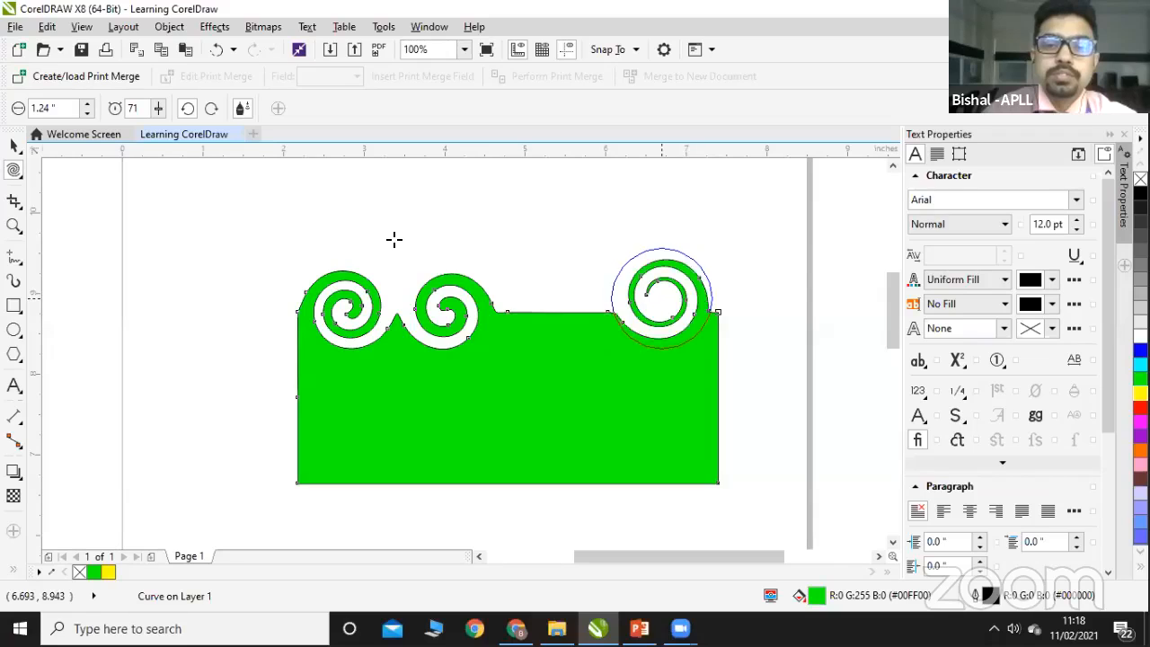
{"action": "left_click", "coordinate": [209, 112]}
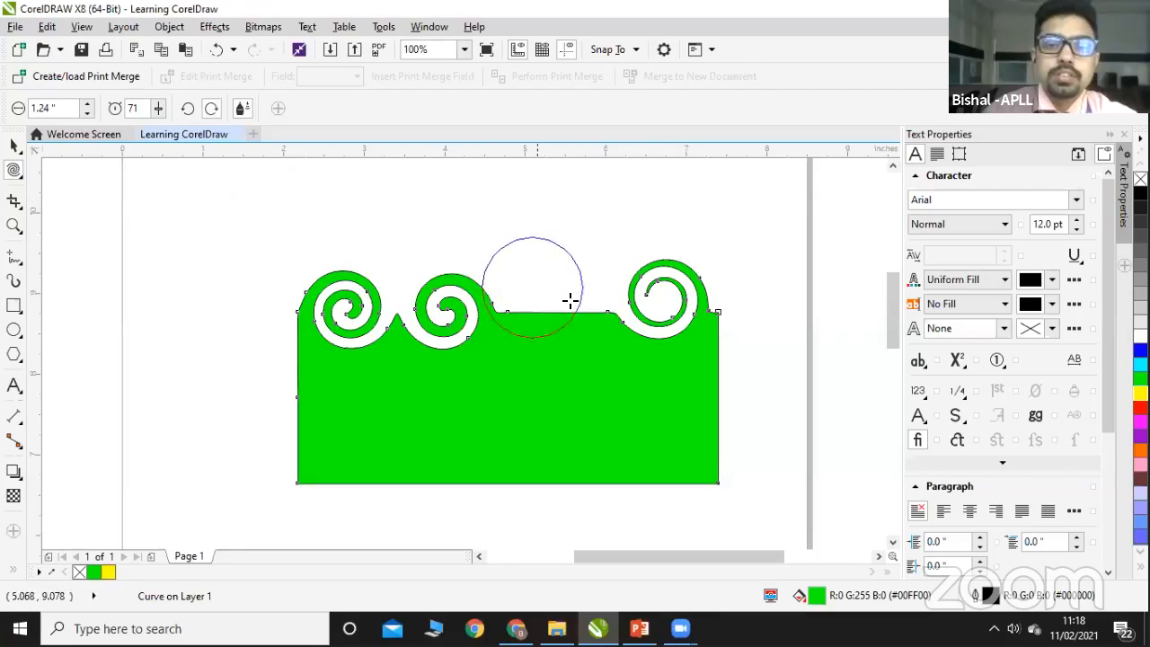
{"action": "left_click_drag", "start_coordinate": [566, 294], "coordinate": [566, 294]}
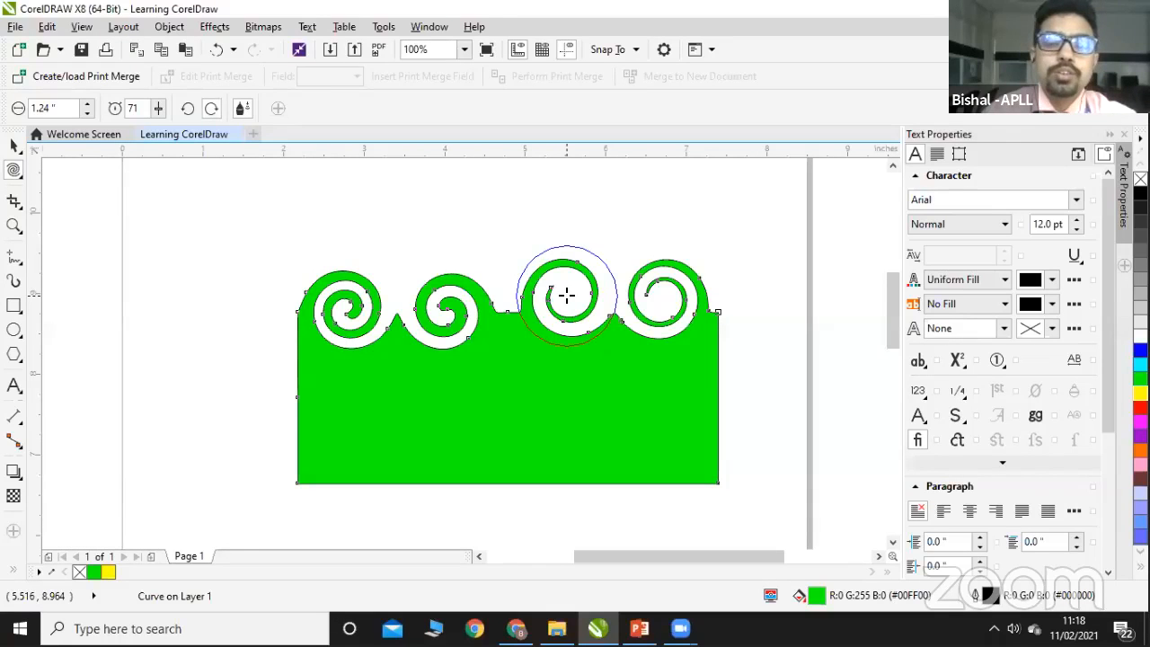
{"action": "left_click_drag", "start_coordinate": [566, 294], "coordinate": [566, 294]}
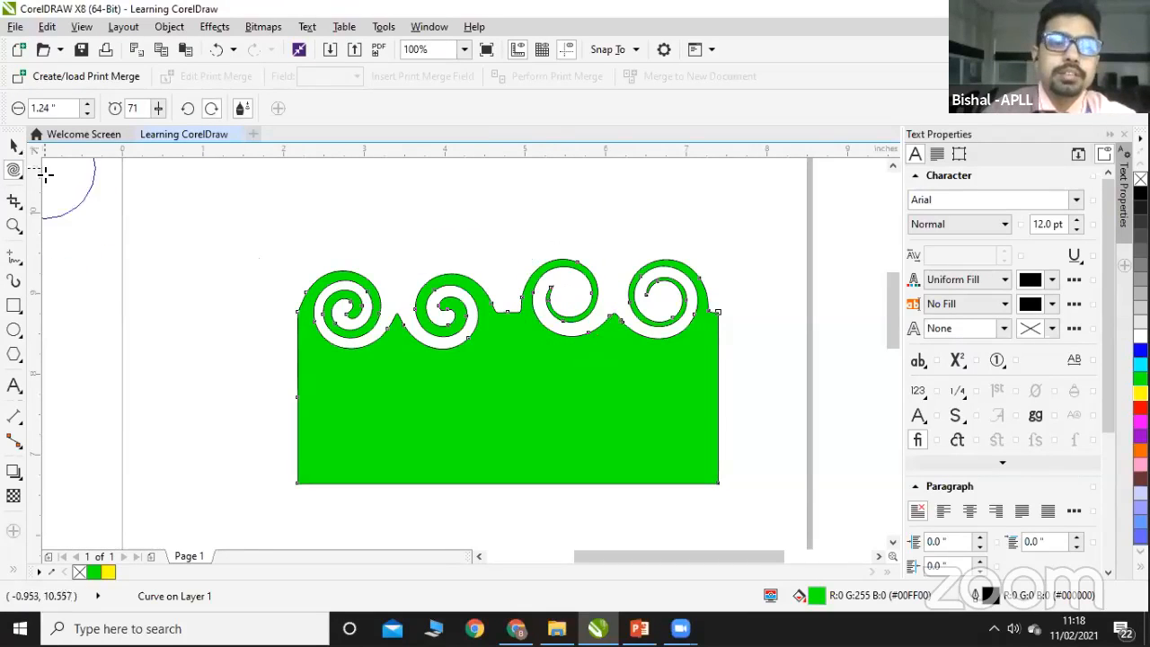
{"action": "key", "text": "ctrl+z"}
{"action": "key", "text": "ctrl+z"}
{"action": "key", "text": "ctrl+z"}
{"action": "key", "text": "ctrl+z"}
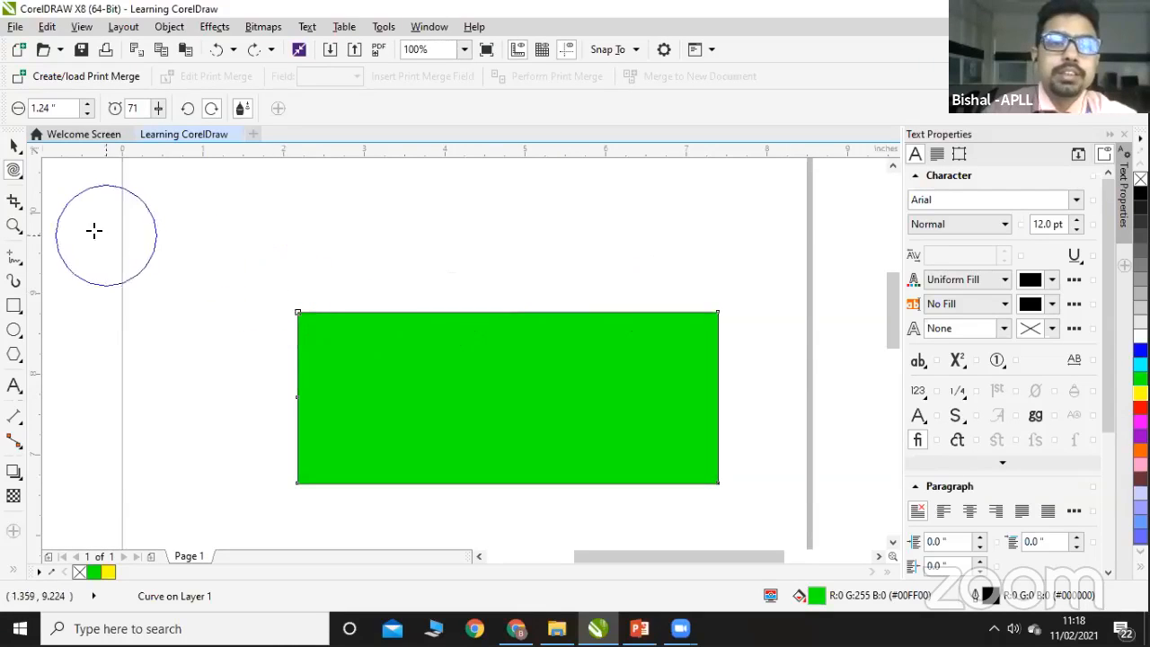
Step: Try the Attract tool on the rectangle's top edge with inward and outward strokes, undoing each one
{"action": "left_click", "coordinate": [13, 172]}
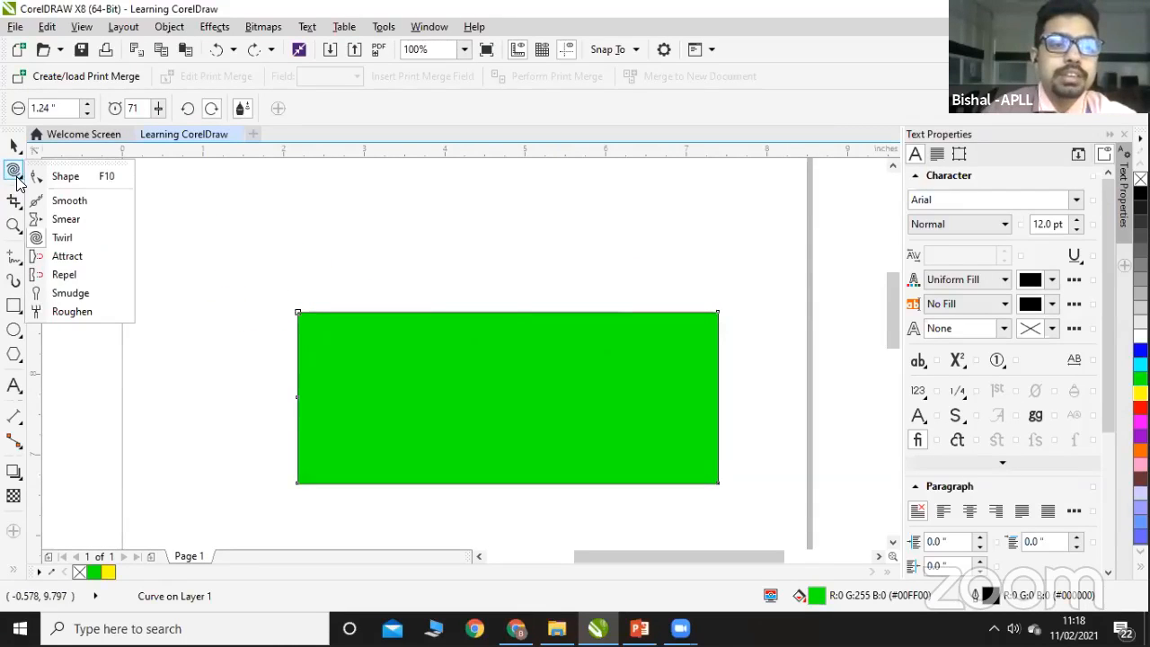
{"action": "left_click", "coordinate": [55, 259]}
{"action": "mouse_move", "coordinate": [385, 303]}
{"action": "left_mouse_down"}
{"action": "mouse_move", "coordinate": [400, 430]}
{"action": "mouse_move", "coordinate": [472, 495]}
{"action": "left_mouse_up"}
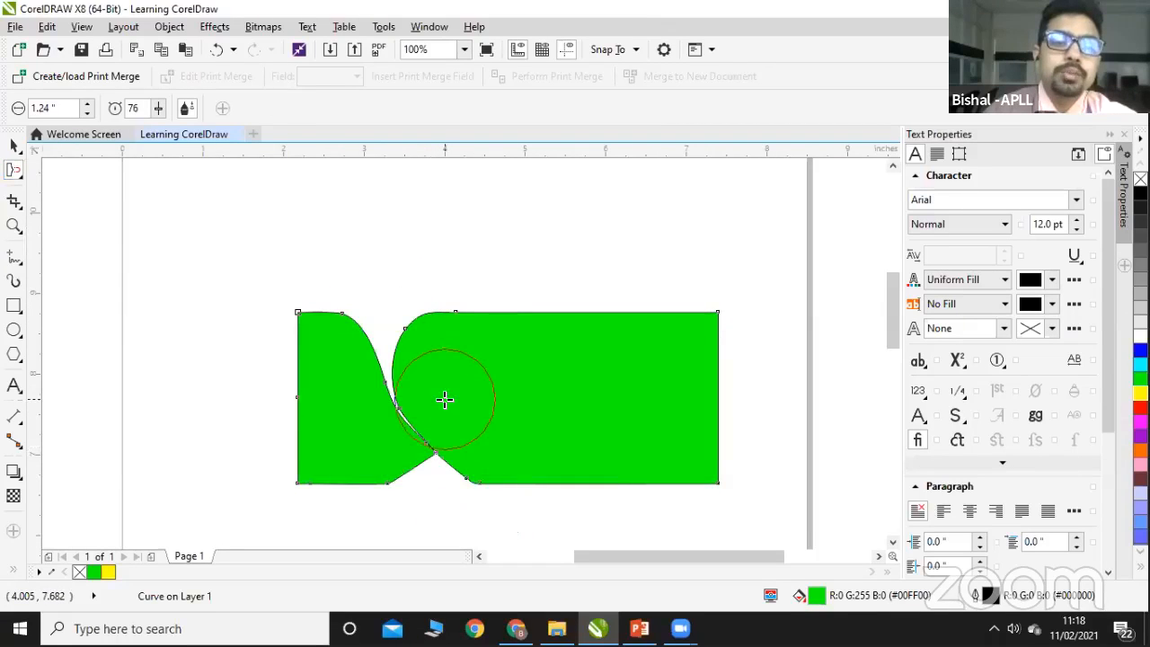
{"action": "key", "text": "ctrl+z"}
{"action": "mouse_move", "coordinate": [380, 303]}
{"action": "left_mouse_down"}
{"action": "mouse_move", "coordinate": [419, 380]}
{"action": "mouse_move", "coordinate": [439, 393]}
{"action": "left_mouse_up"}
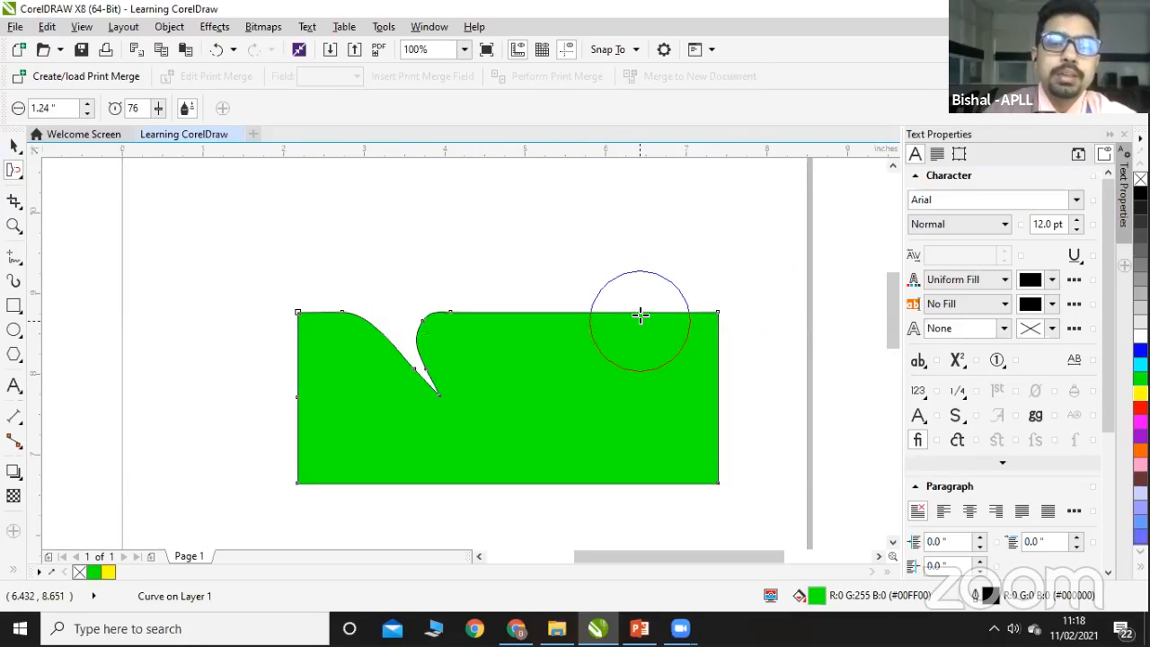
{"action": "mouse_move", "coordinate": [639, 314]}
{"action": "left_mouse_down"}
{"action": "mouse_move", "coordinate": [638, 284]}
{"action": "mouse_move", "coordinate": [615, 256]}
{"action": "mouse_move", "coordinate": [541, 227]}
{"action": "left_mouse_up"}
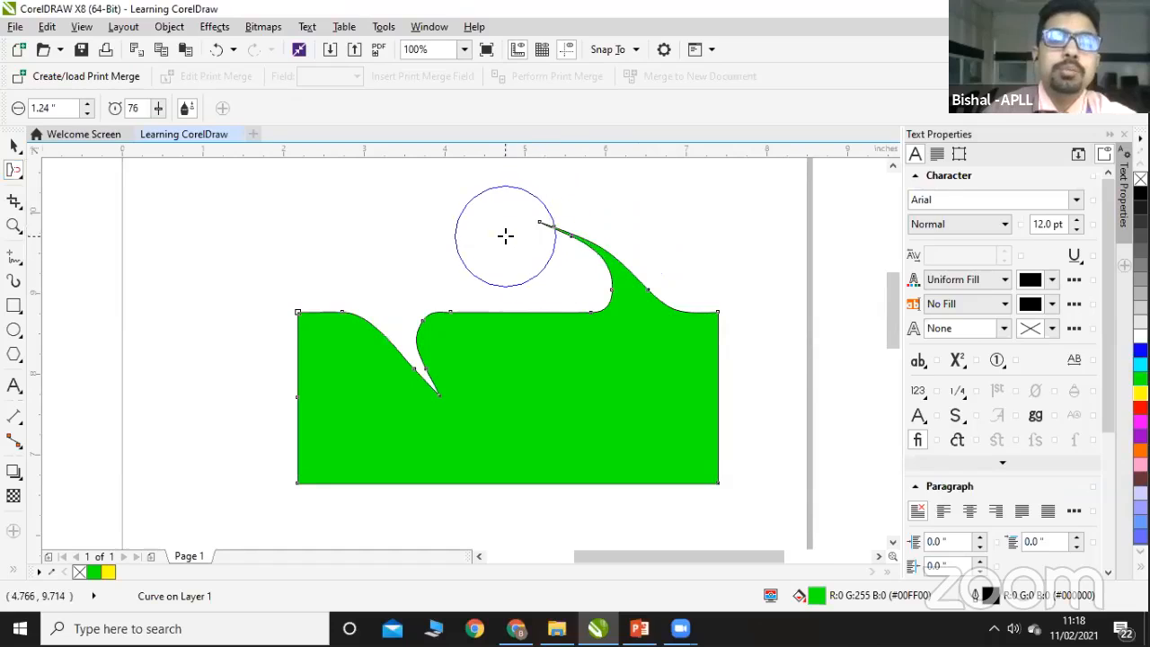
{"action": "key", "text": "ctrl+z"}
{"action": "key", "text": "ctrl+z"}
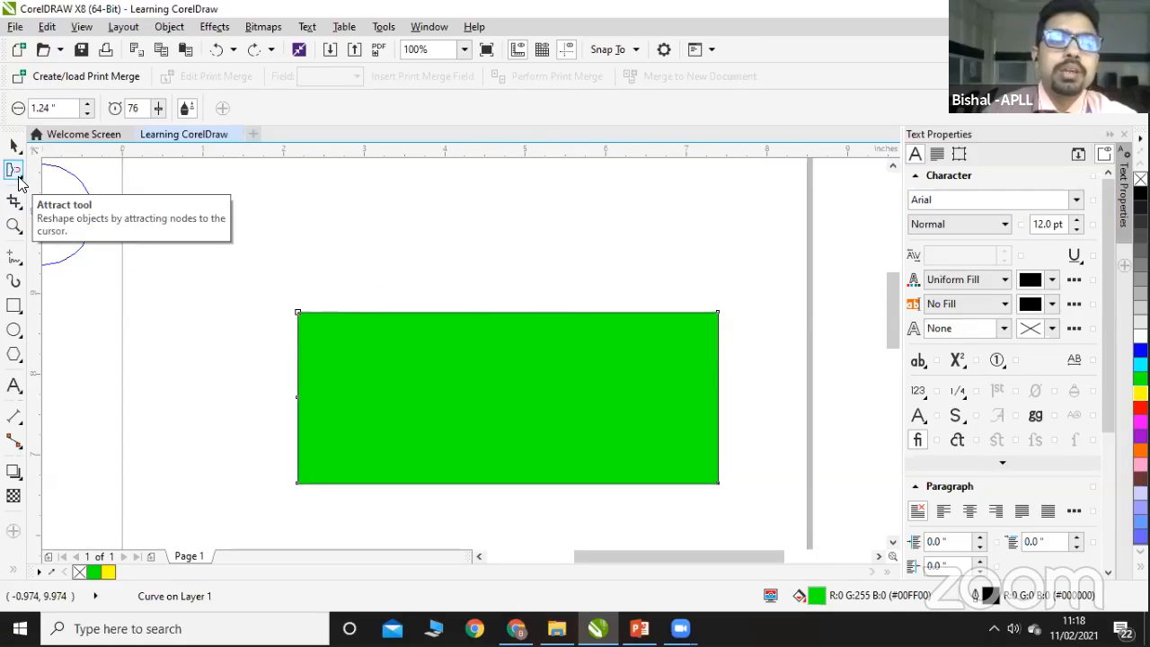
Step: Try the Repel tool at a 1.24-inch nib, forming scallops and a bump along the rectangle's top edge, and undo them all
{"action": "left_click", "coordinate": [18, 179]}
{"action": "left_click", "coordinate": [61, 275]}
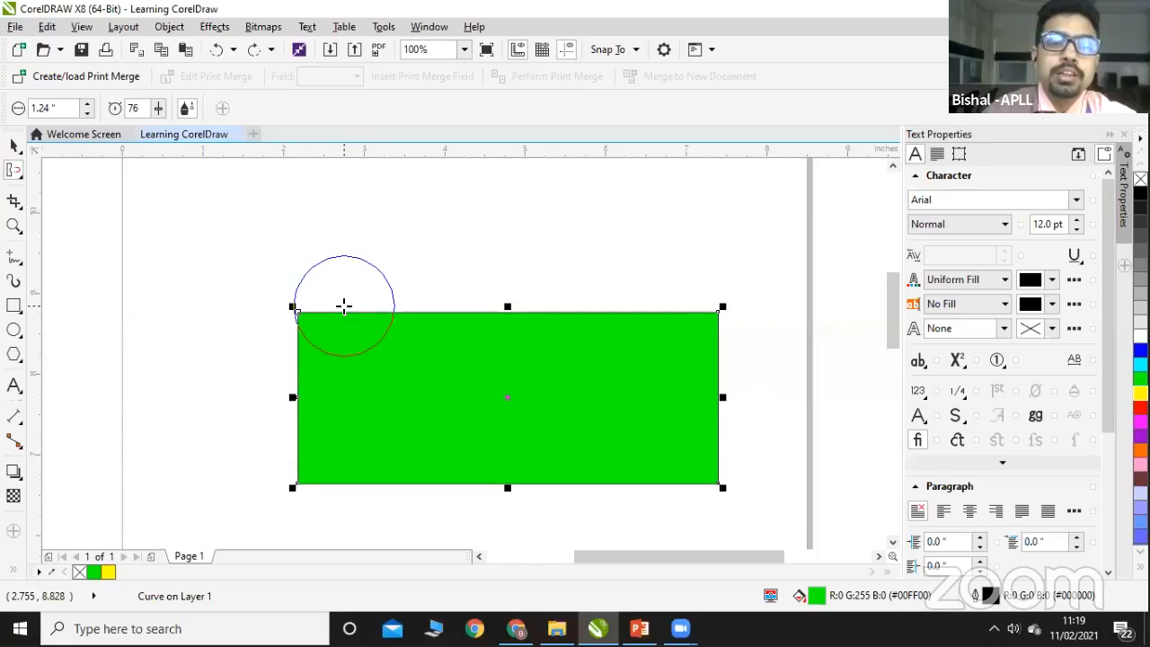
{"action": "left_click", "coordinate": [344, 305]}
{"action": "left_click_drag", "start_coordinate": [343, 305], "coordinate": [347, 303]}
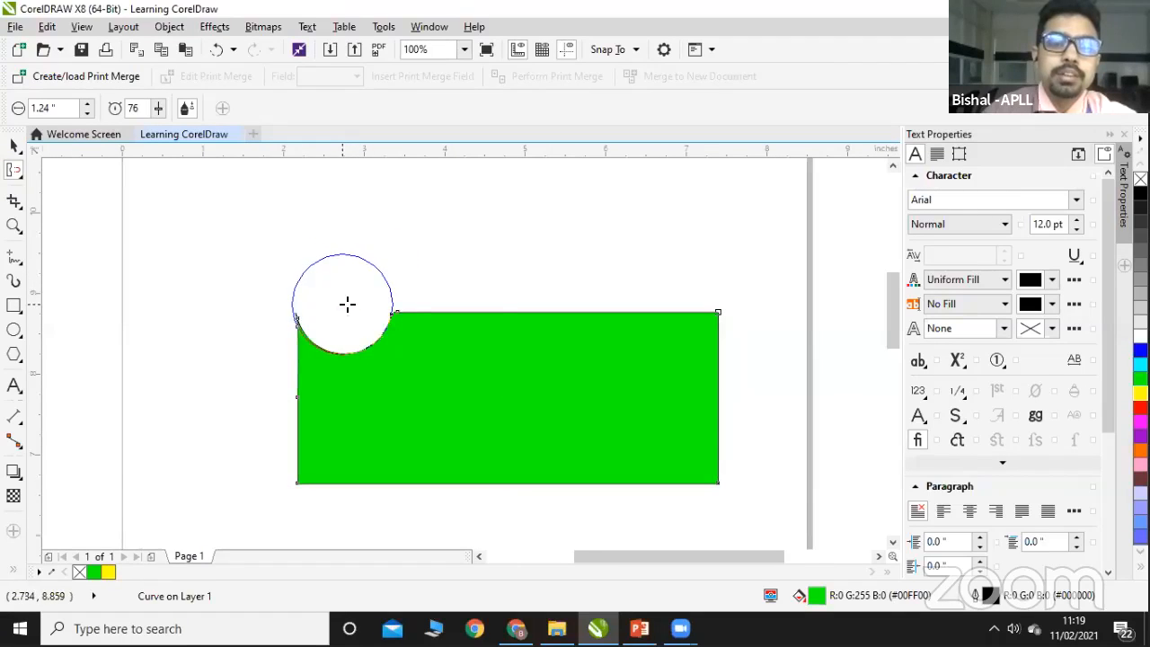
{"action": "left_click", "coordinate": [440, 306]}
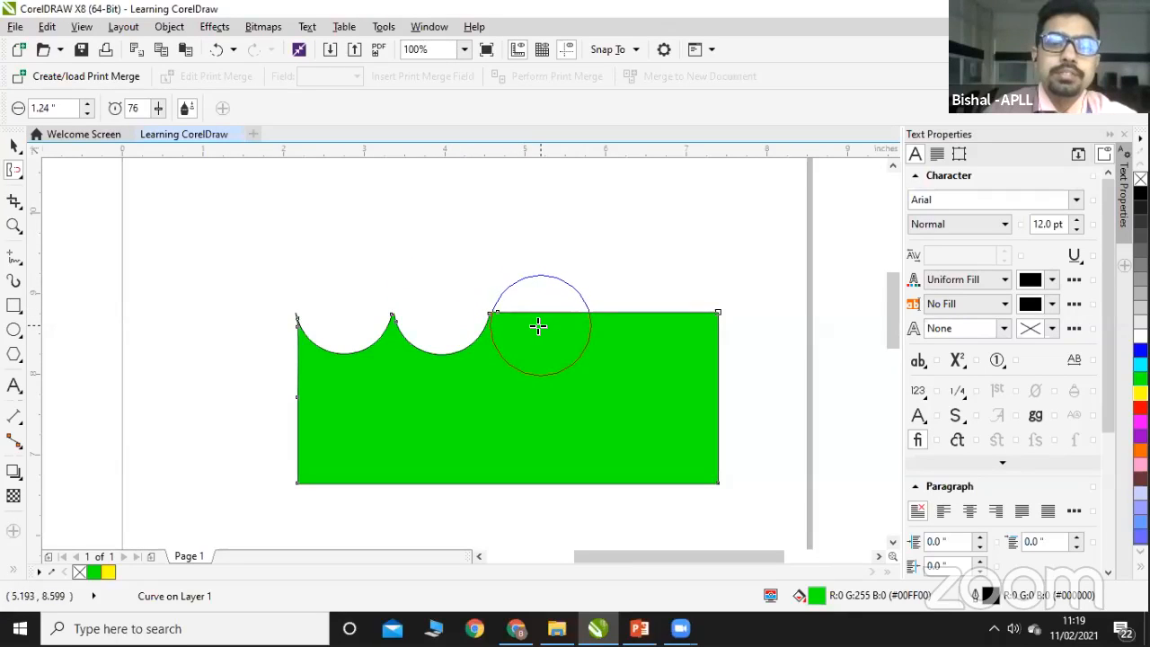
{"action": "left_click", "coordinate": [536, 328]}
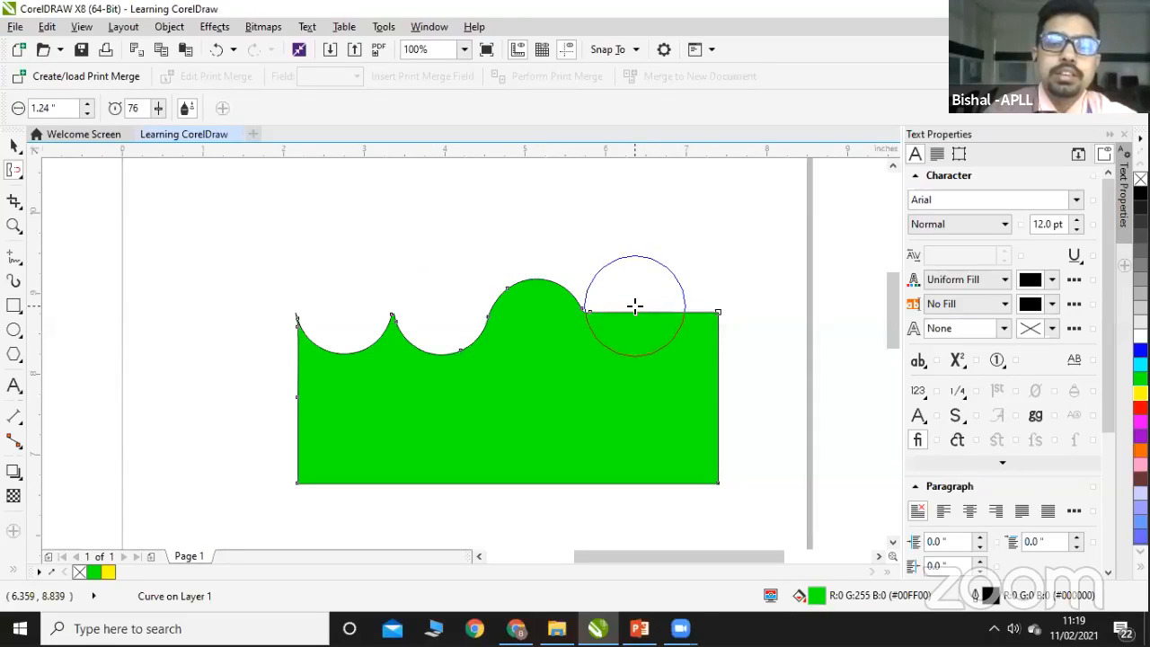
{"action": "left_click", "coordinate": [635, 306]}
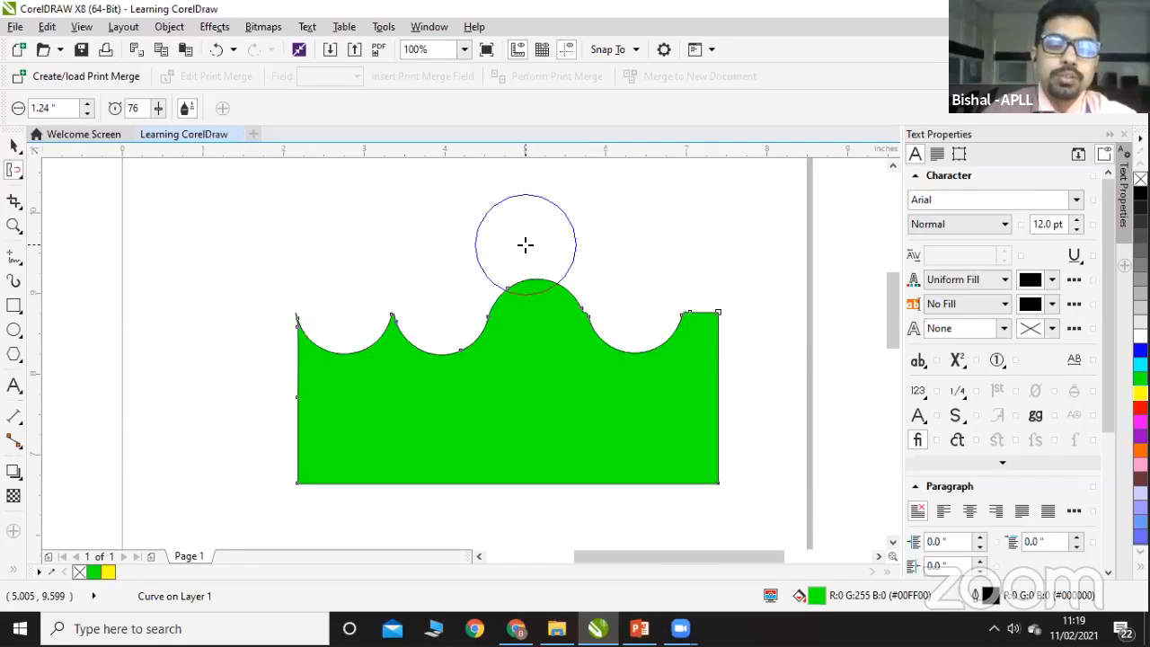
{"action": "key", "text": "ctrl+z"}
{"action": "key", "text": "ctrl+z"}
{"action": "key", "text": "ctrl+z"}
{"action": "key", "text": "ctrl+z"}
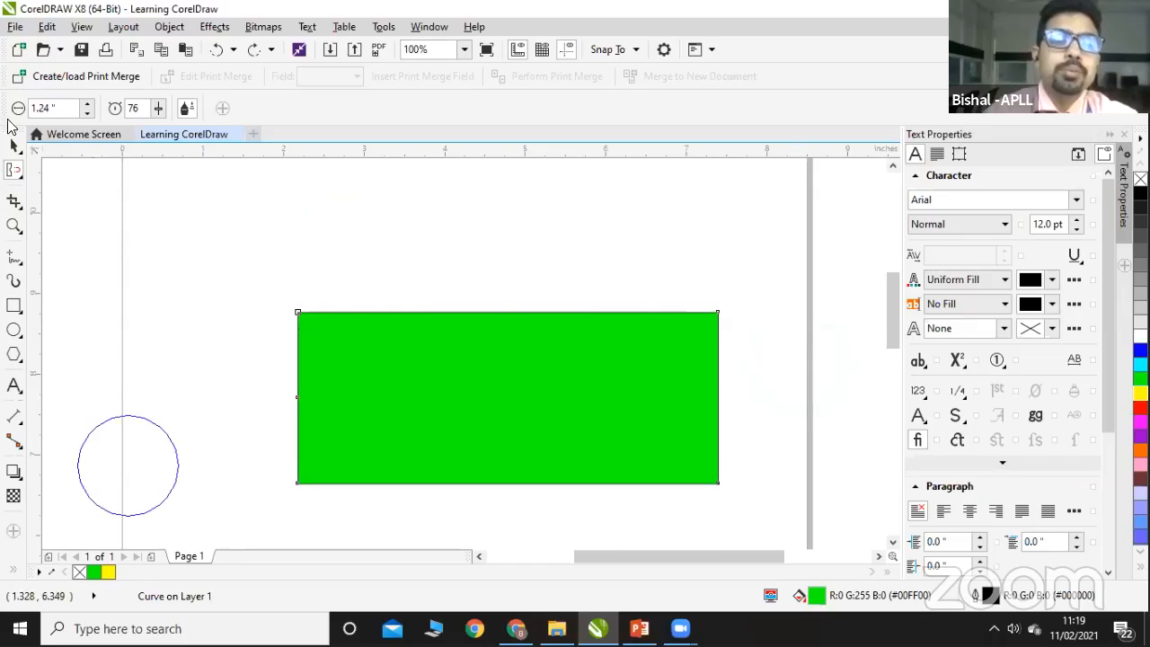
Step: Fill the rectangle with cyan (R:0 G:255 B:255)
{"action": "left_click", "coordinate": [14, 176]}
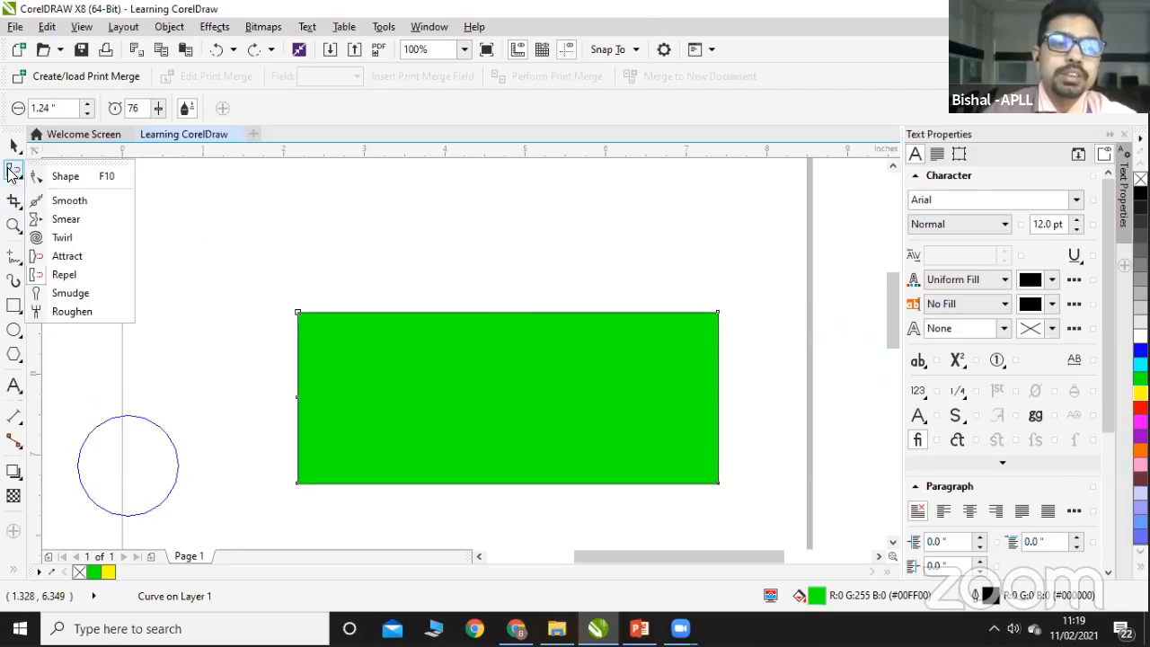
{"action": "left_click", "coordinate": [70, 293]}
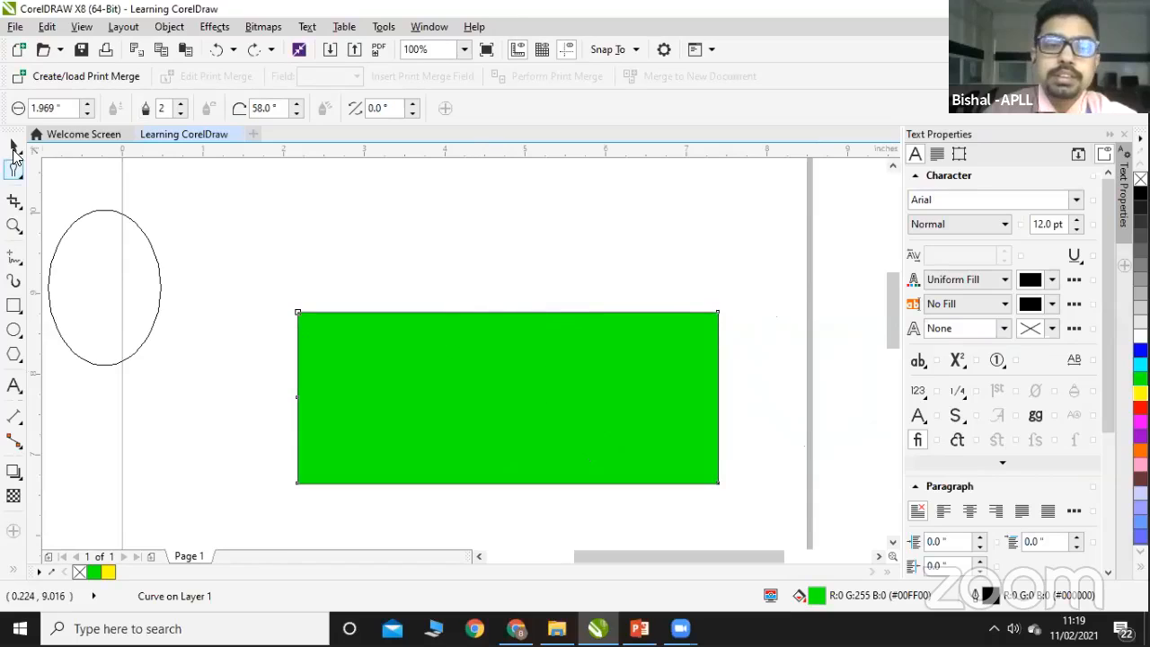
{"action": "left_click", "coordinate": [13, 145]}
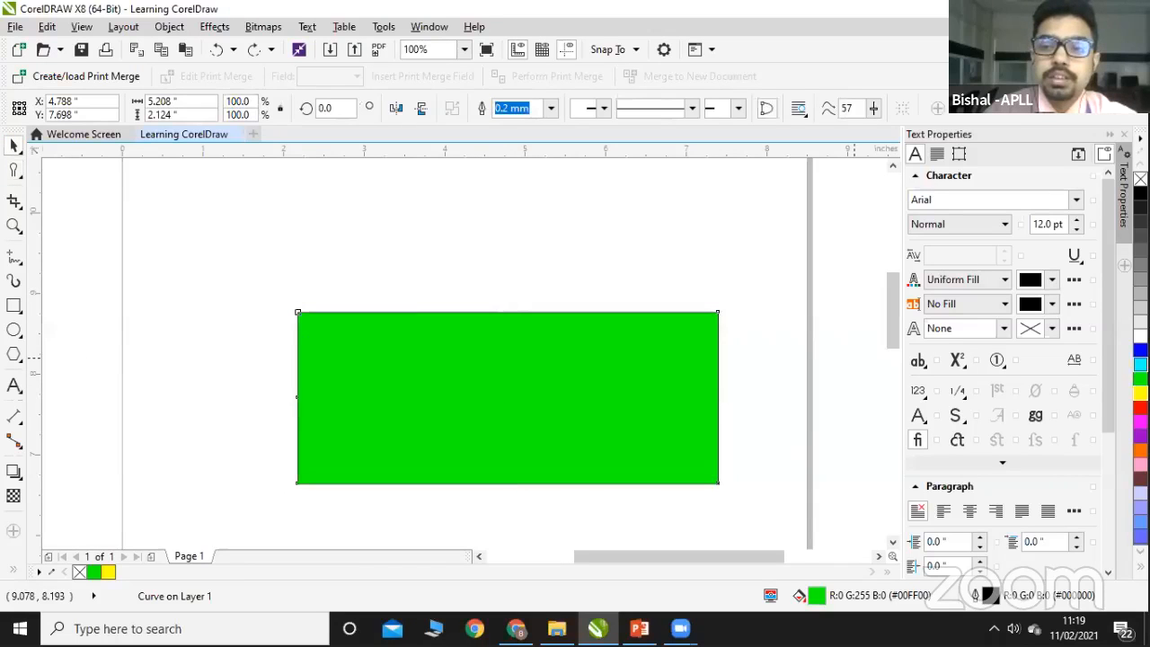
{"action": "left_click", "coordinate": [1141, 364]}
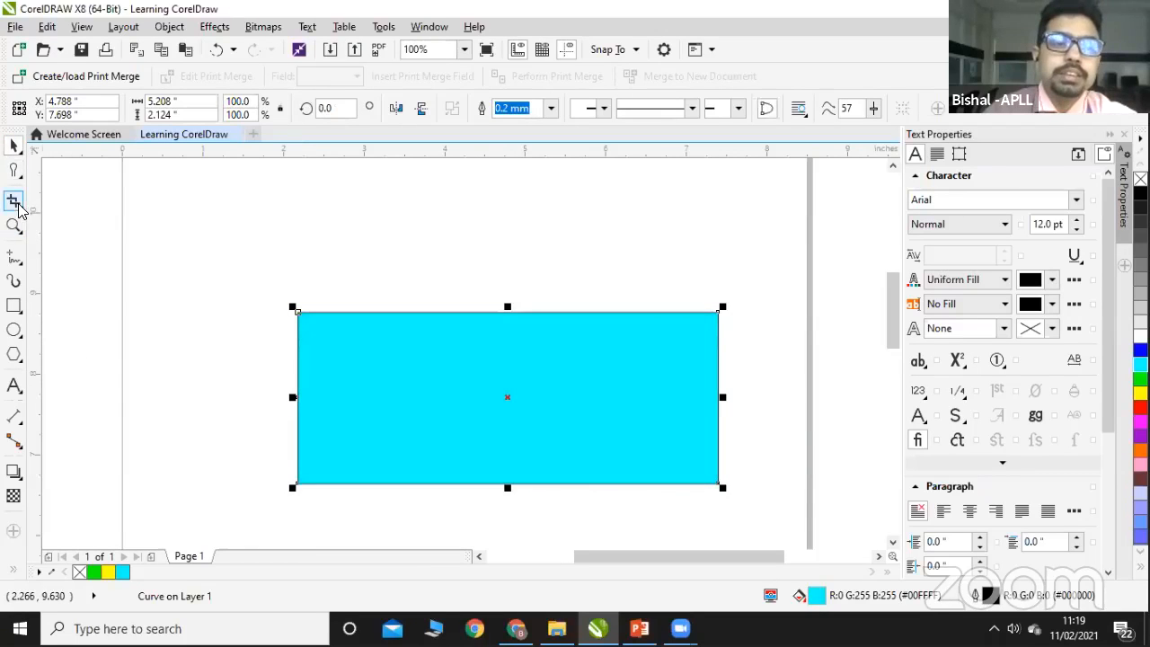
Step: Try the Smudge tool at a 1.969-inch nib, pulling the rectangle's upper right area out past its top edge, and undo the strokes
{"action": "left_click", "coordinate": [18, 204]}
{"action": "left_click", "coordinate": [16, 171]}
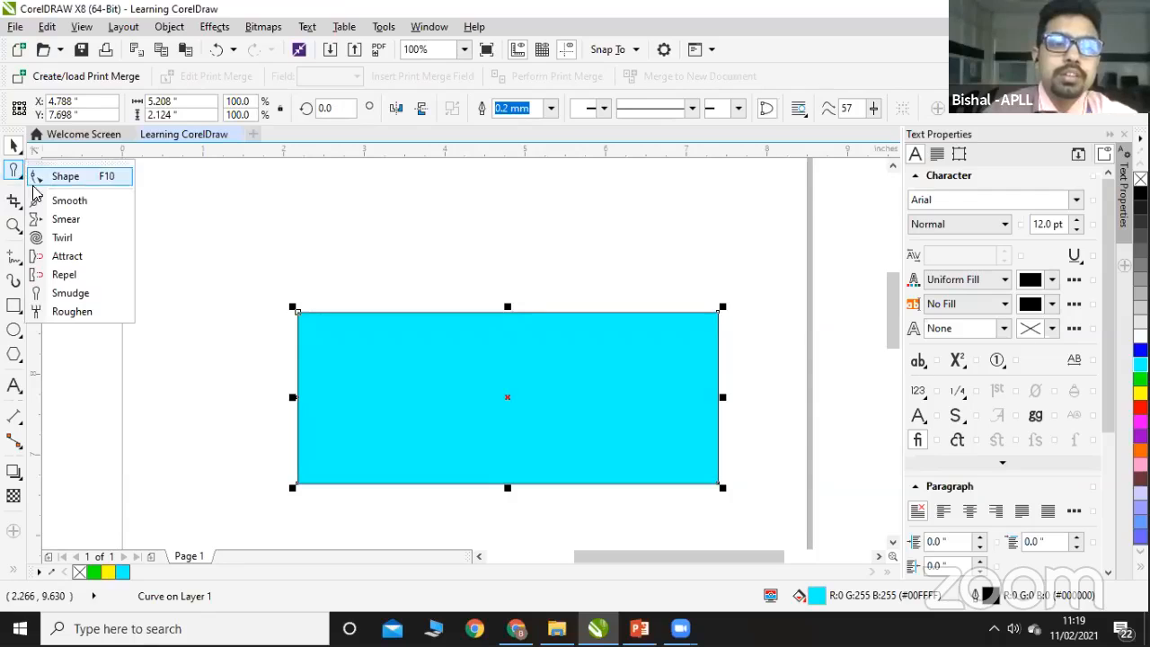
{"action": "left_click", "coordinate": [55, 302]}
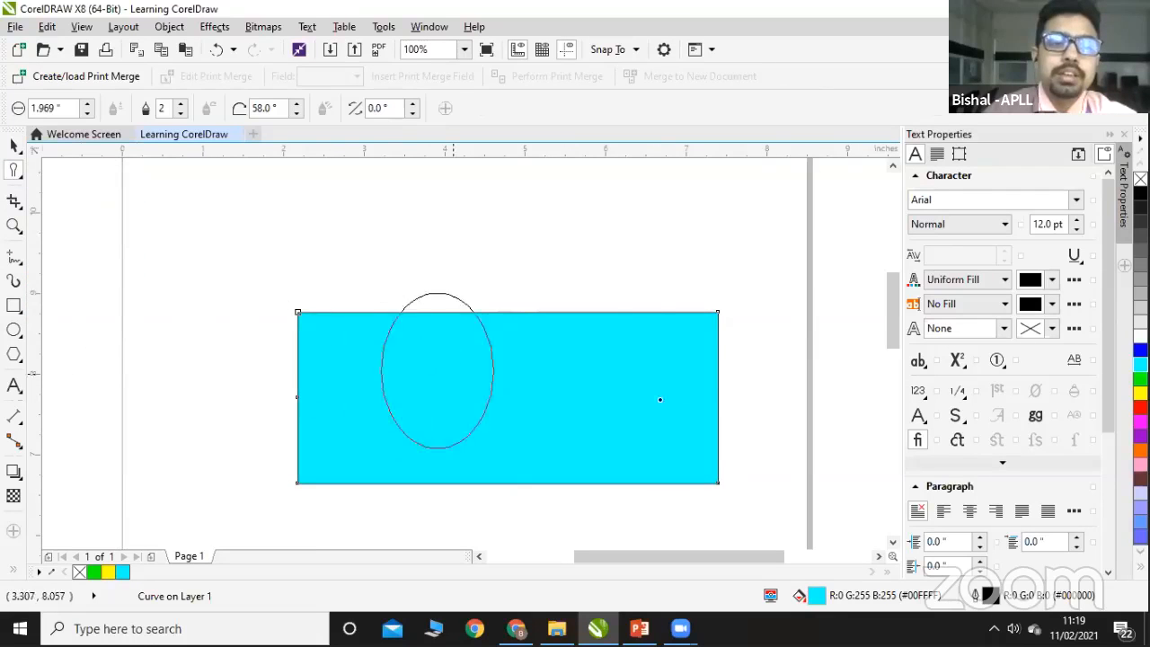
{"action": "mouse_move", "coordinate": [617, 377]}
{"action": "left_mouse_down"}
{"action": "mouse_move", "coordinate": [608, 316]}
{"action": "mouse_move", "coordinate": [556, 252]}
{"action": "mouse_move", "coordinate": [477, 235]}
{"action": "mouse_move", "coordinate": [400, 254]}
{"action": "left_mouse_up"}
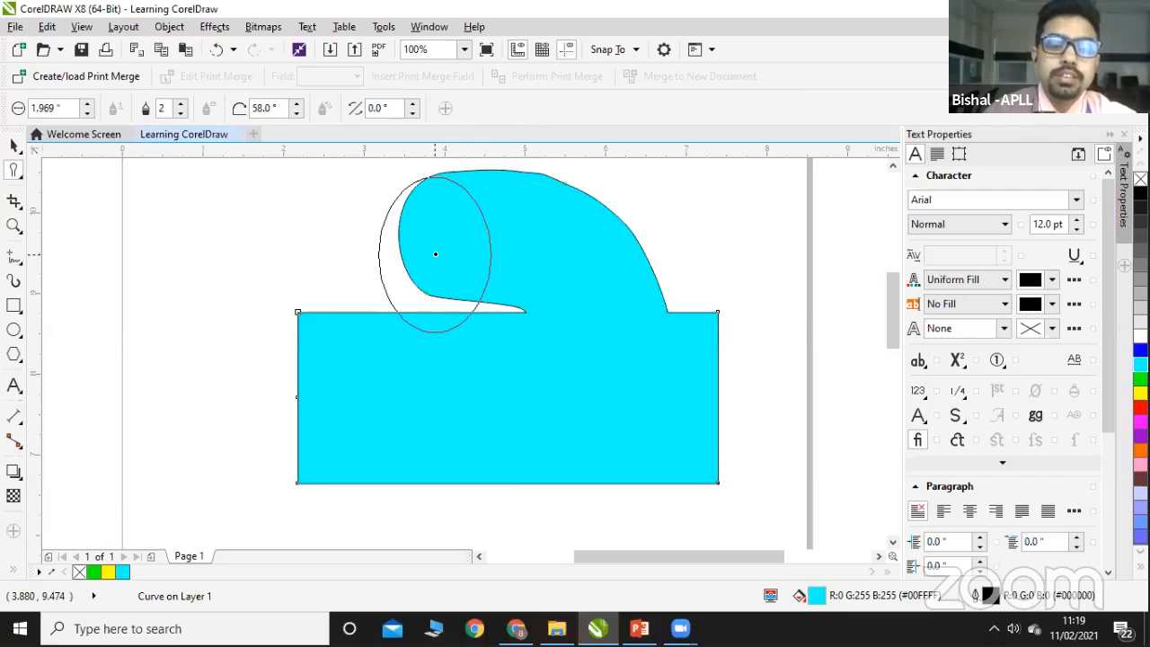
{"action": "key", "text": "ctrl+z"}
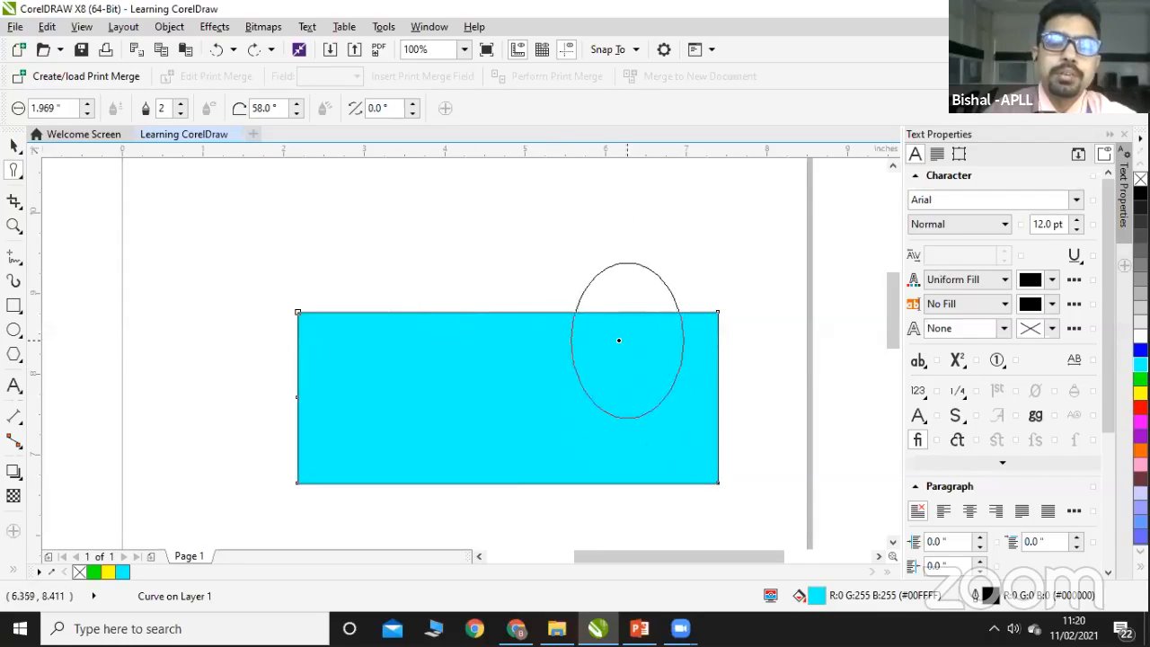
{"action": "mouse_move", "coordinate": [618, 340]}
{"action": "left_mouse_down"}
{"action": "mouse_move", "coordinate": [619, 291]}
{"action": "mouse_move", "coordinate": [549, 208]}
{"action": "mouse_move", "coordinate": [479, 196]}
{"action": "mouse_move", "coordinate": [400, 225]}
{"action": "left_mouse_up"}
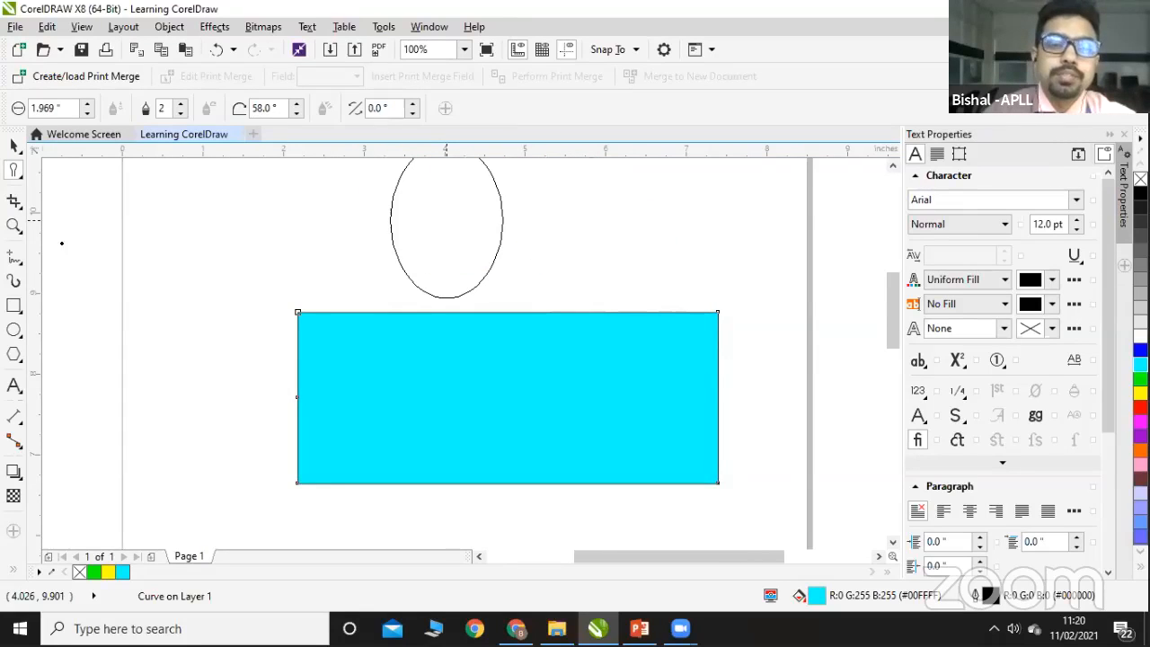
{"action": "key", "text": "ctrl+z"}
{"action": "key", "text": "ctrl+z"}
{"action": "key", "text": "ctrl+z"}
{"action": "key", "text": "ctrl+z"}
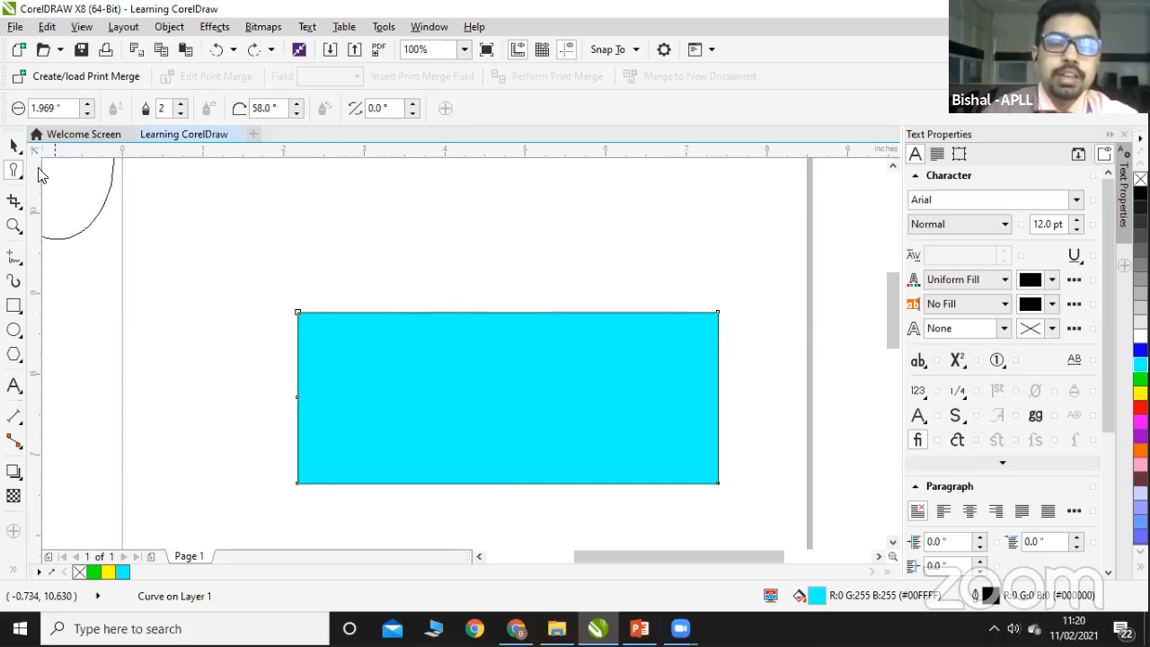
Step: Try the Roughen tool at a 1.33-inch nib along the rectangle's top and bottom edges, and undo all the spikes
{"action": "left_click", "coordinate": [15, 171]}
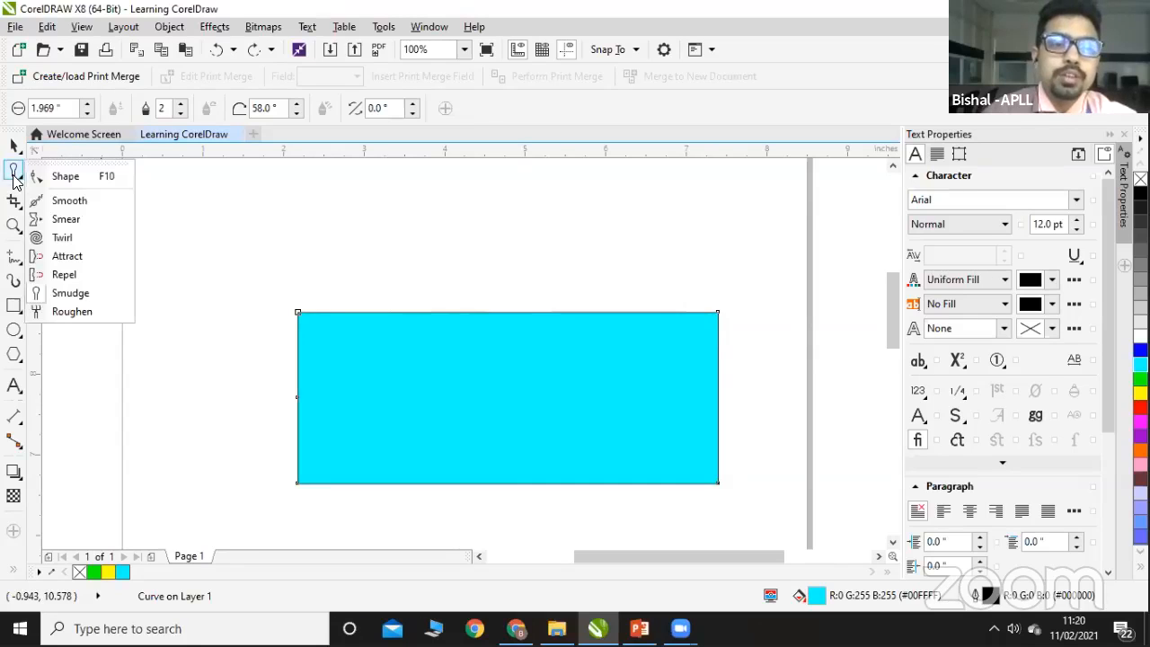
{"action": "left_click", "coordinate": [56, 312]}
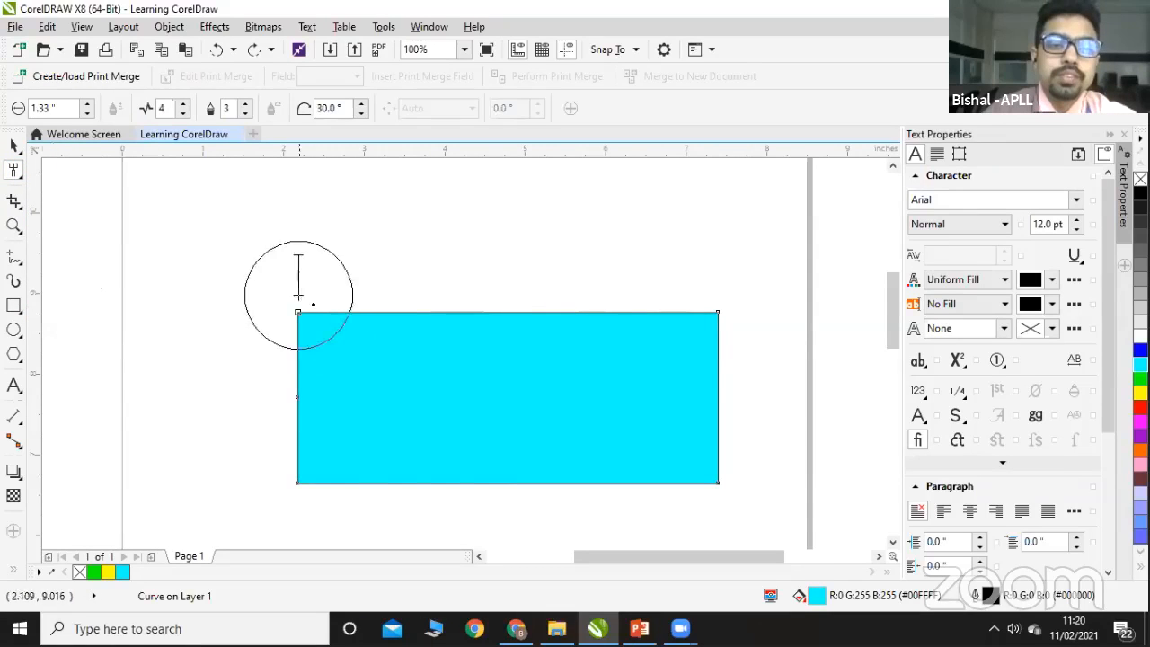
{"action": "left_click_drag", "start_coordinate": [347, 296], "coordinate": [665, 294]}
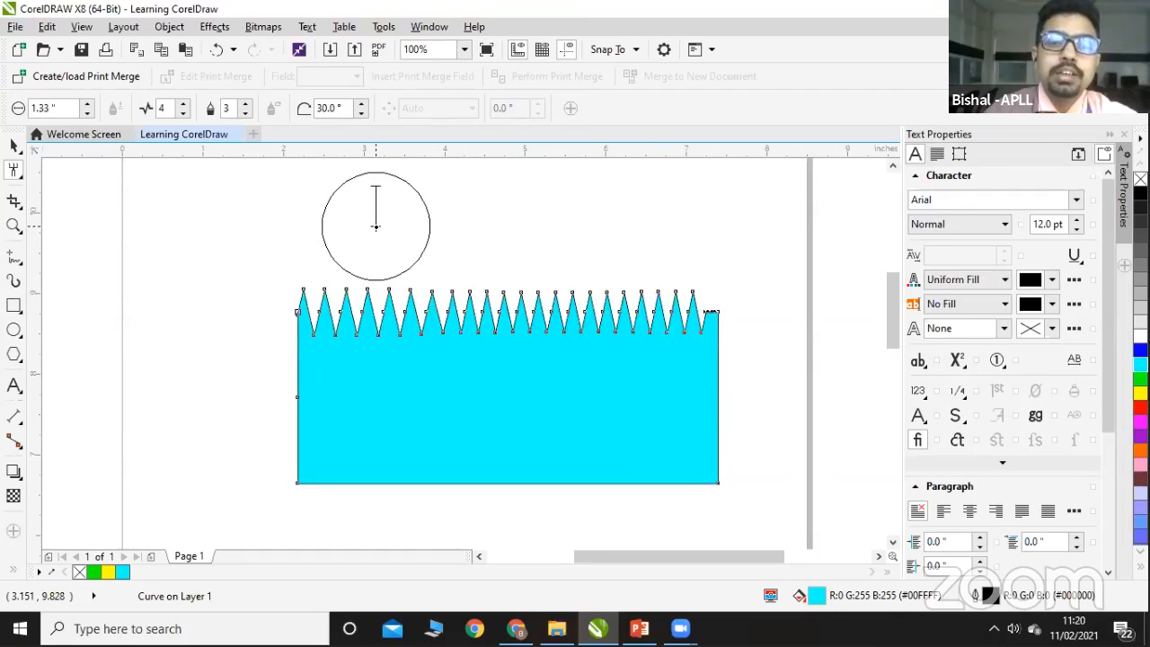
{"action": "key", "text": "ctrl+z"}
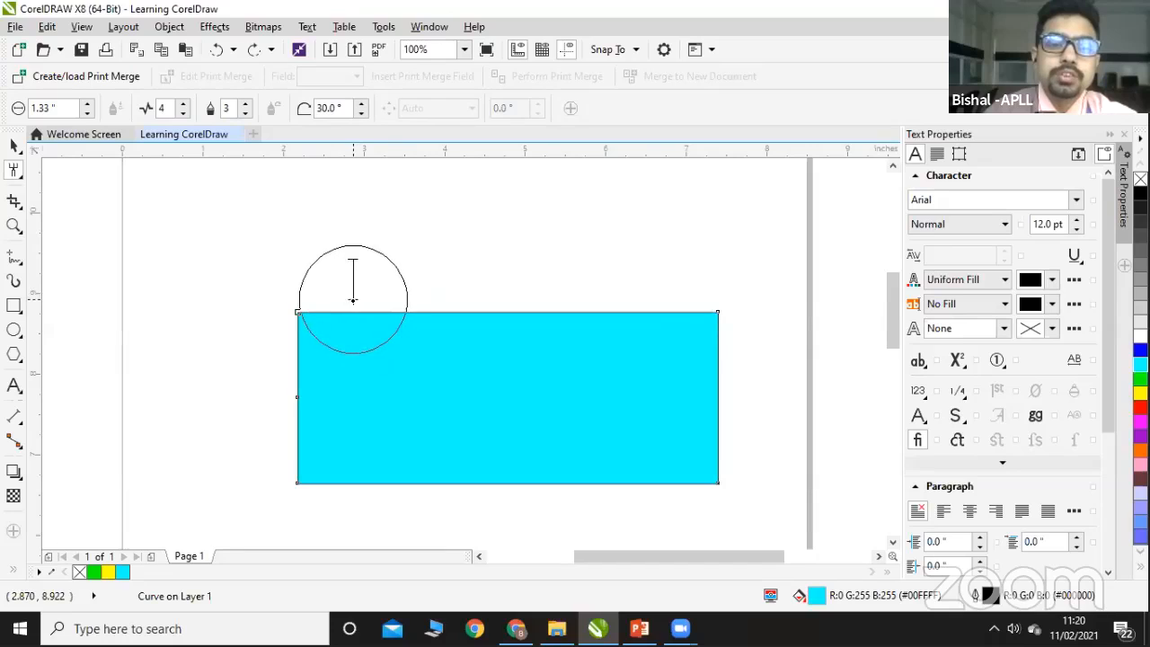
{"action": "left_click_drag", "start_coordinate": [349, 301], "coordinate": [666, 301]}
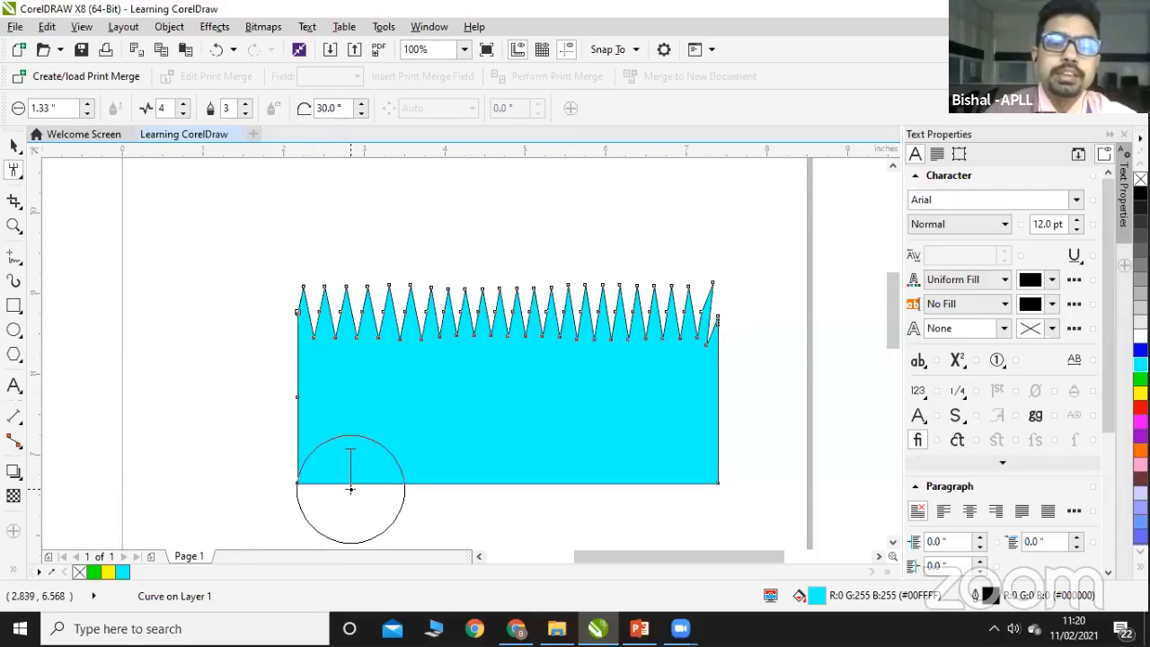
{"action": "left_click_drag", "start_coordinate": [351, 457], "coordinate": [662, 471]}
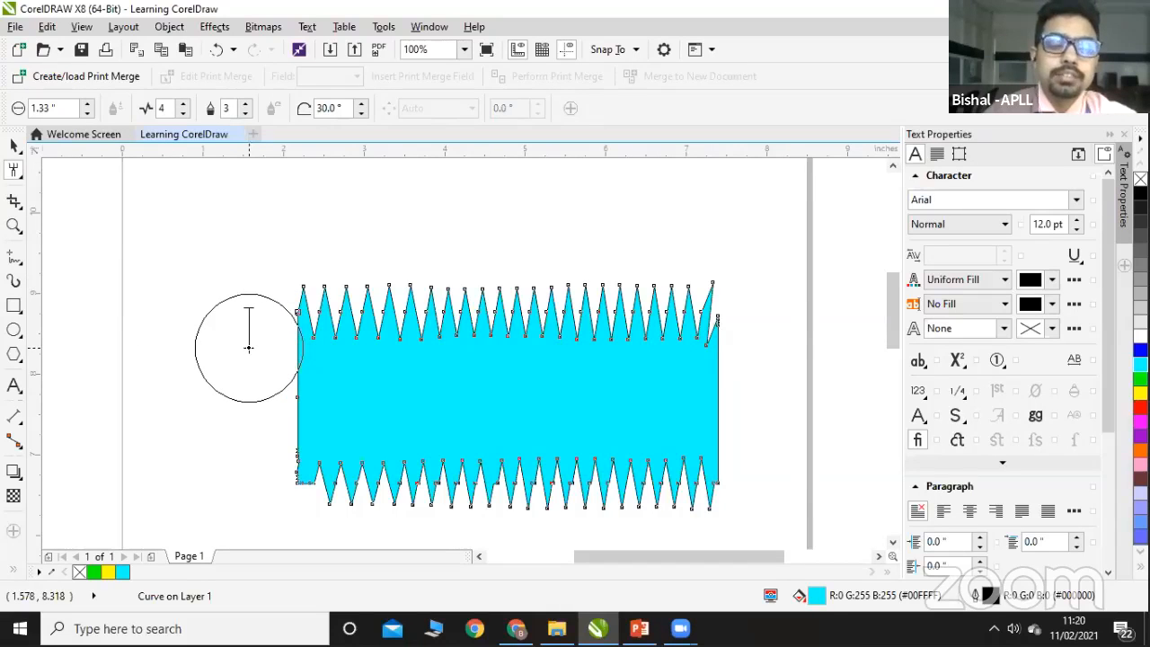
{"action": "key", "text": "ctrl+z"}
{"action": "key", "text": "ctrl+z"}
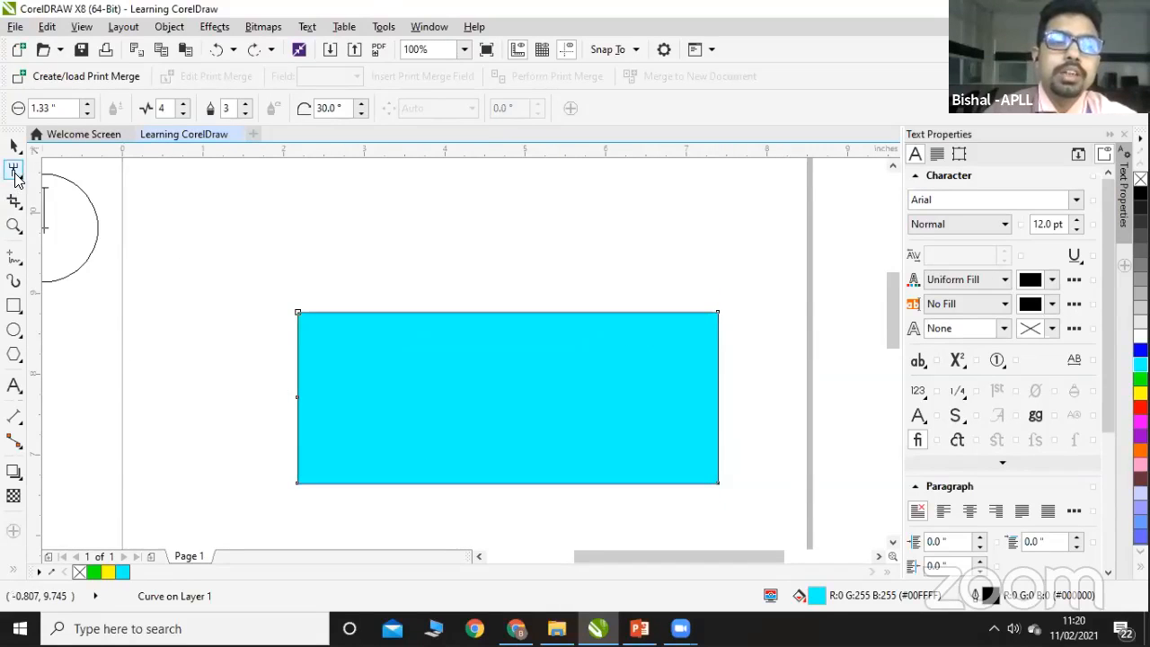
{"action": "left_click", "coordinate": [14, 177]}
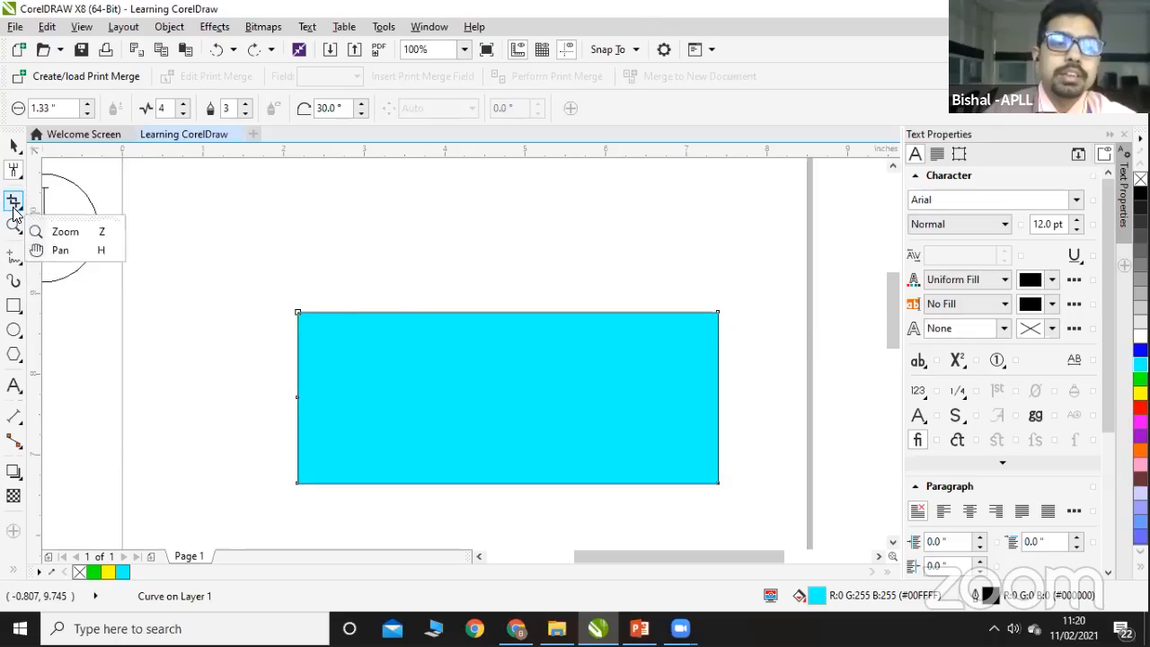
{"action": "mouse_move", "coordinate": [14, 201]}
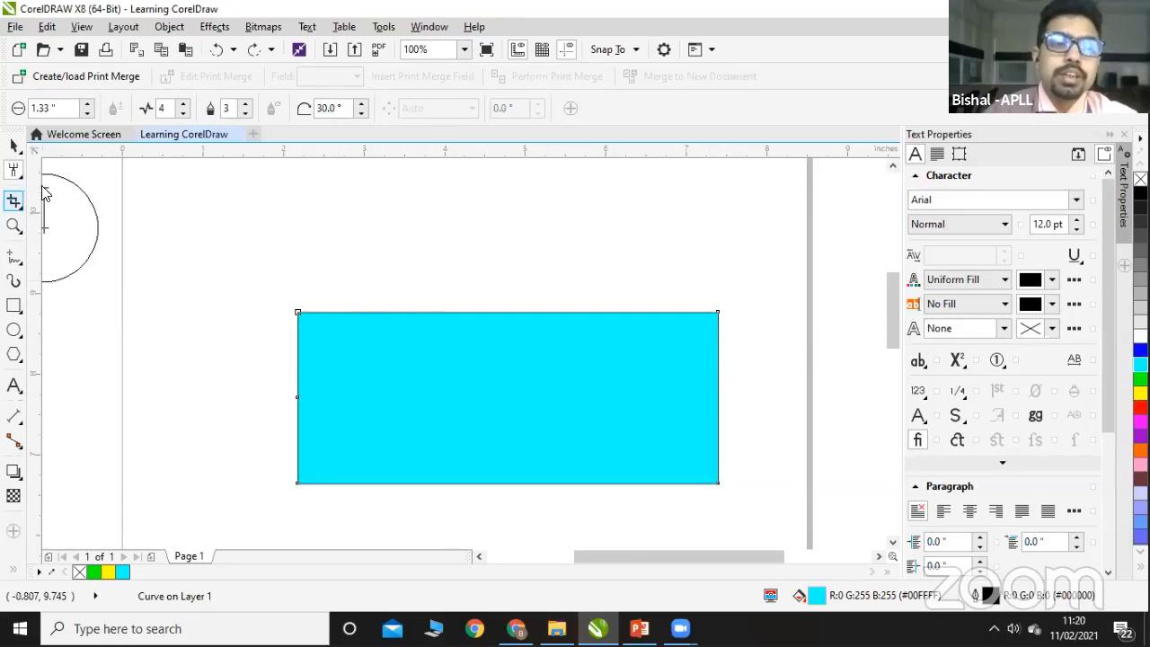
{"action": "mouse_move", "coordinate": [16, 172]}
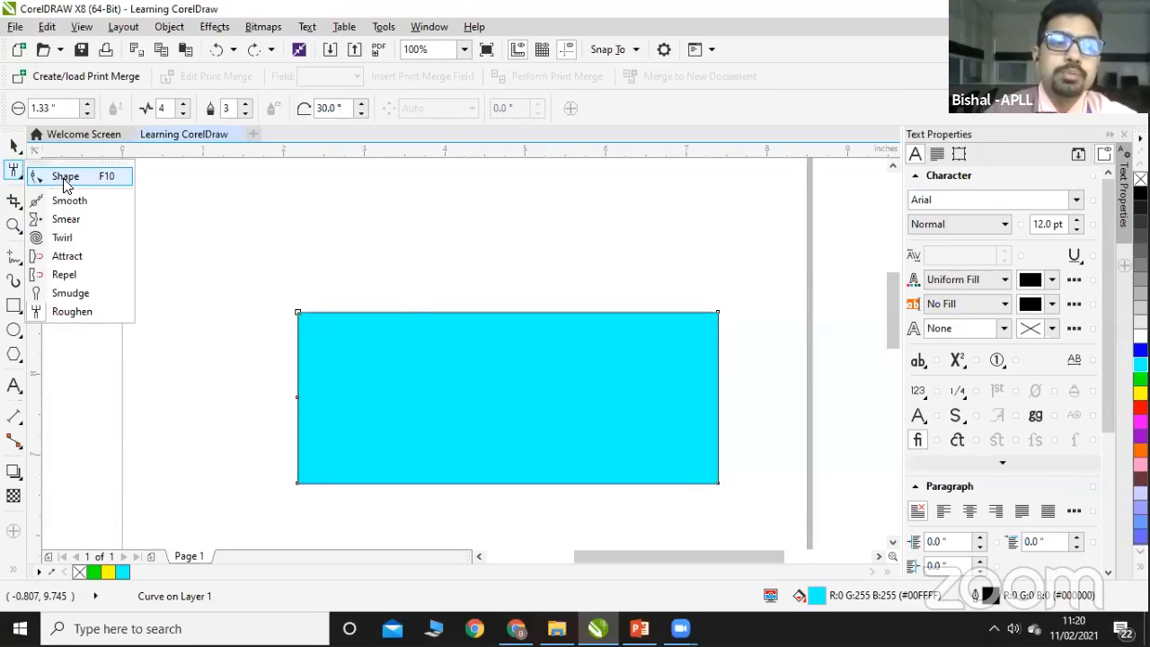
{"action": "left_click", "coordinate": [85, 313]}
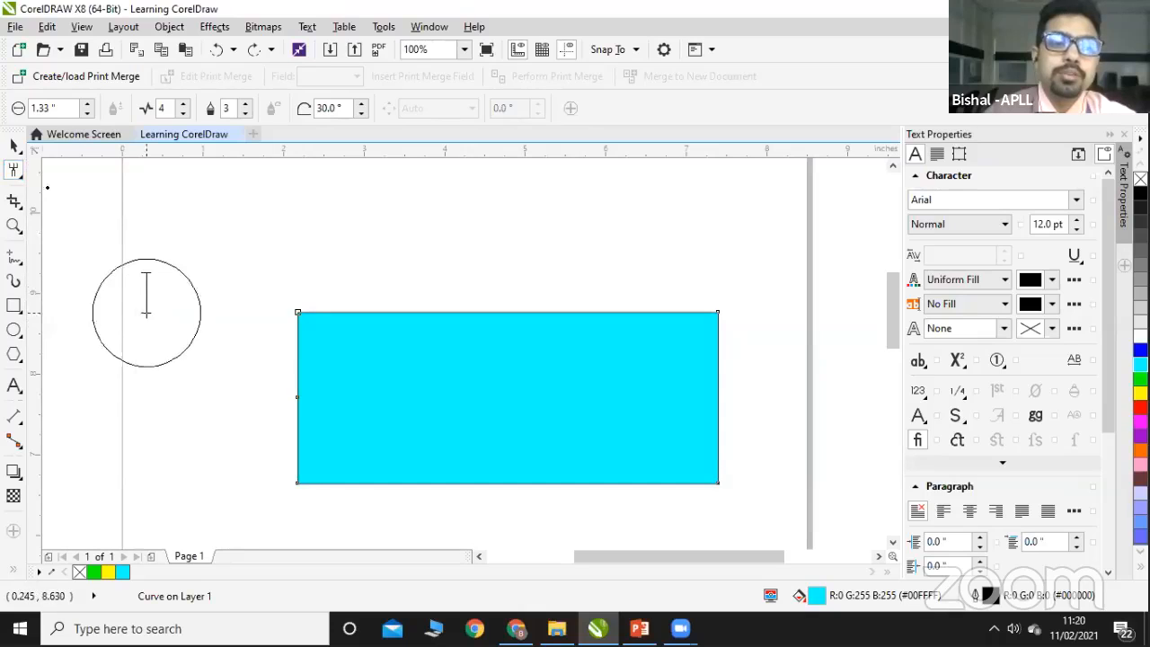
Step: Switch to PowerPoint, present from the Shape tool slide, advance to the Crop tool slide and end the show
{"action": "left_click", "coordinate": [13, 145]}
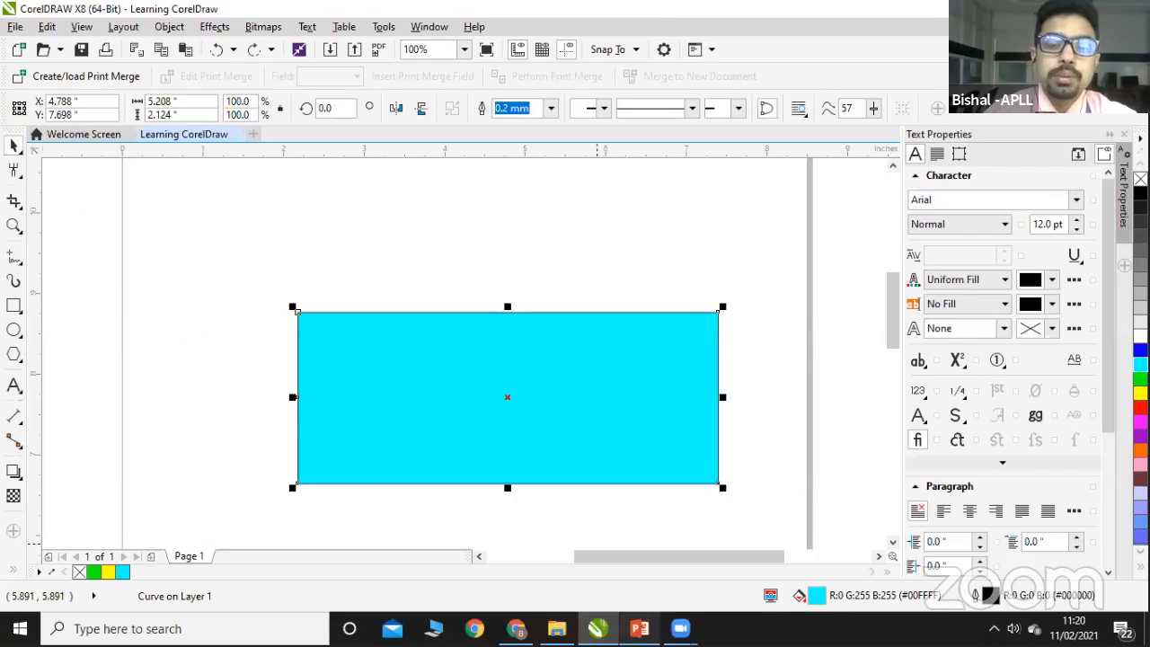
{"action": "left_click", "coordinate": [639, 629]}
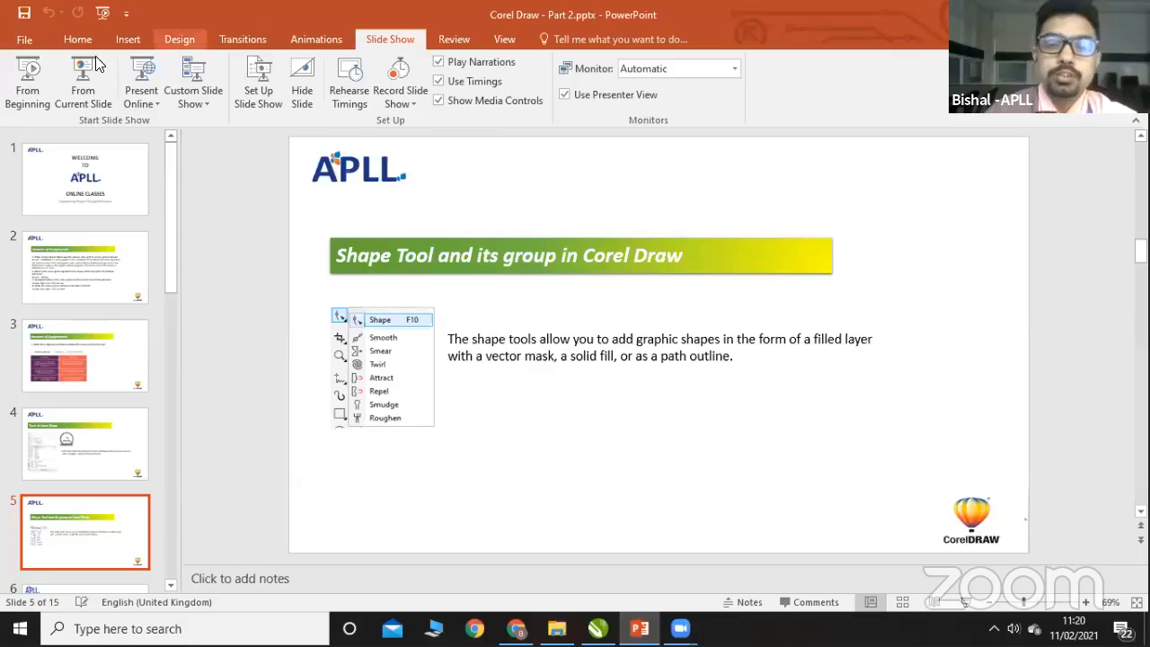
{"action": "left_click", "coordinate": [82, 106]}
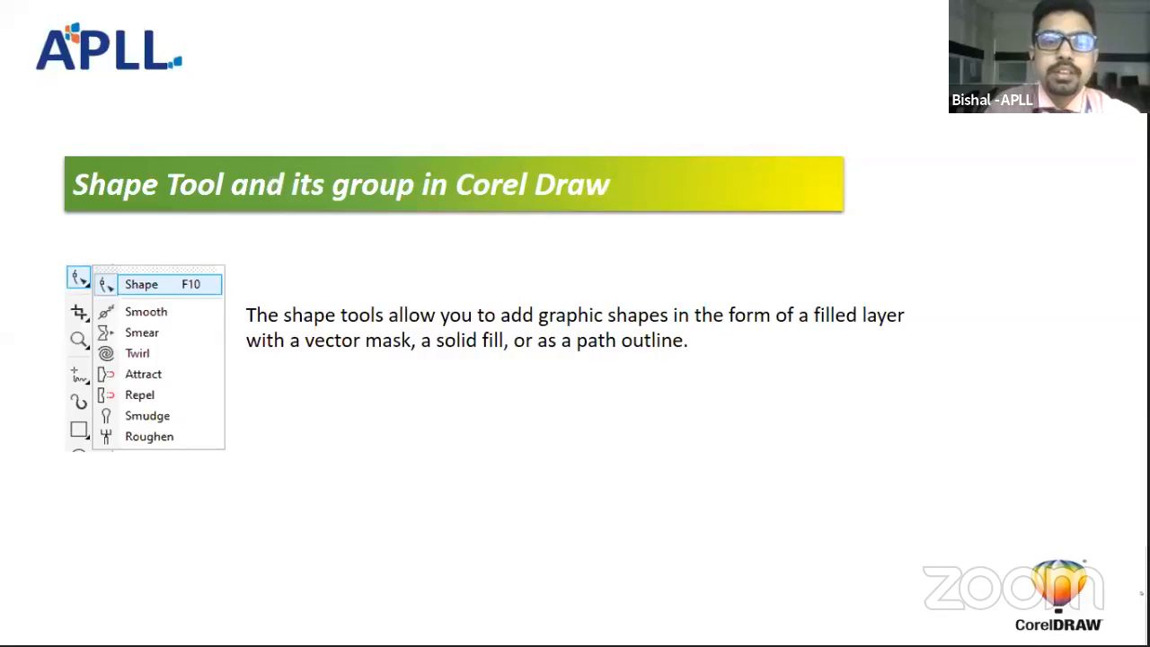
{"action": "key", "text": "Right"}
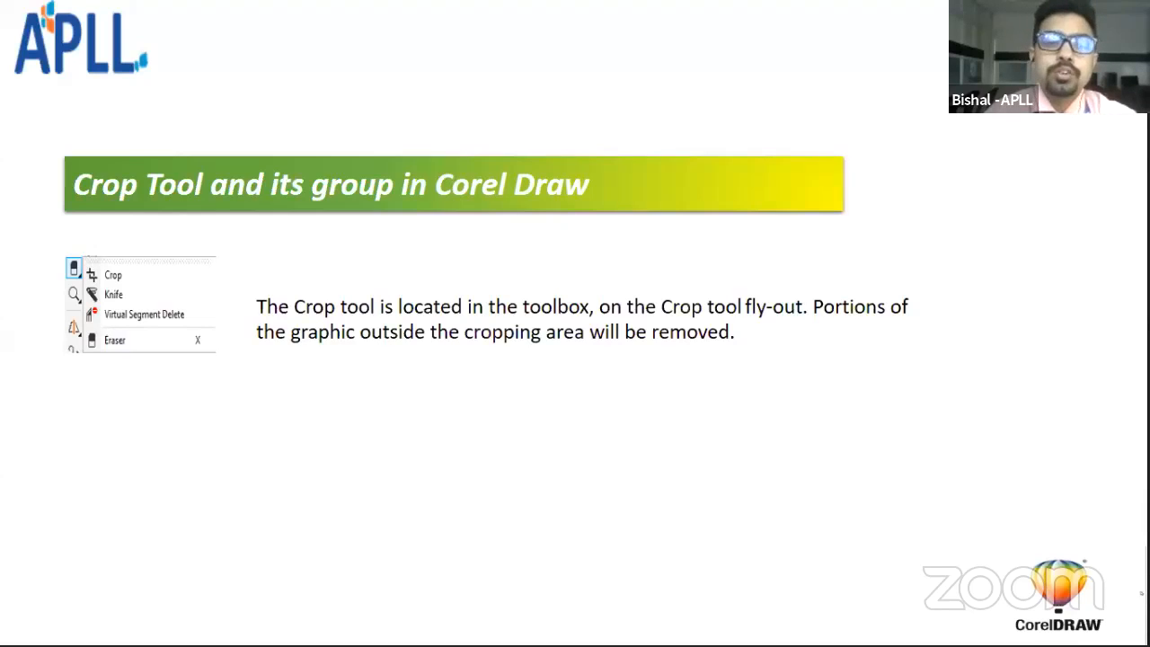
{"action": "key", "text": "Escape"}
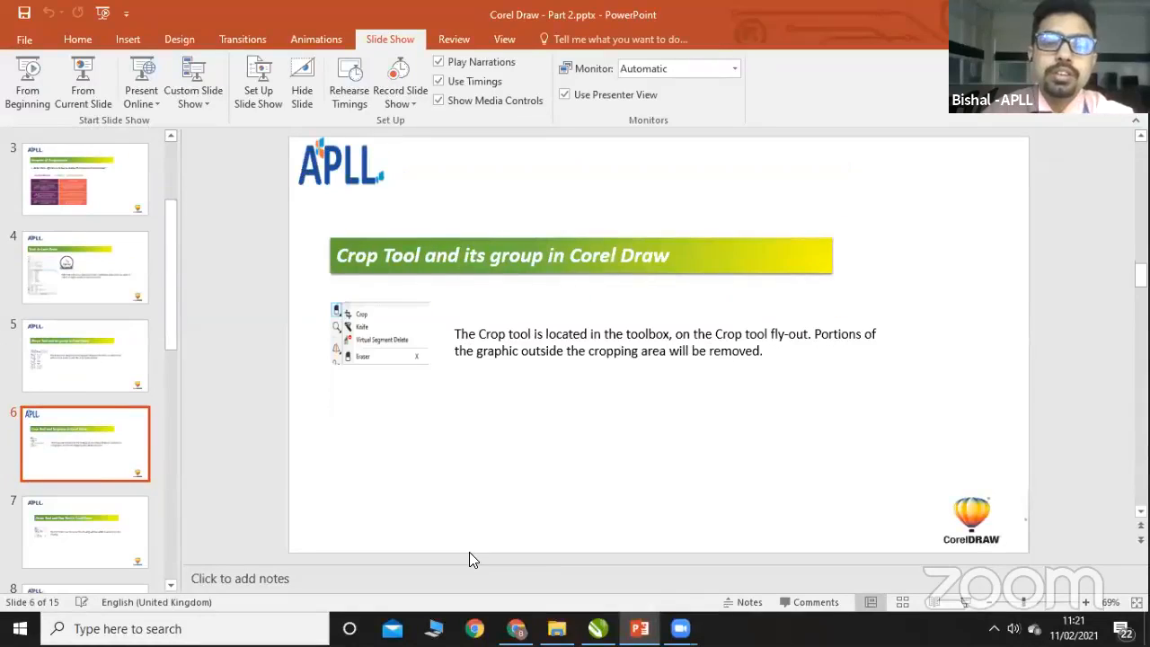
Step: Switch back to CorelDRAW, crop the rectangle to a central area of about 2.97 by 2.87 inches, and undo the crop
{"action": "left_click", "coordinate": [598, 628]}
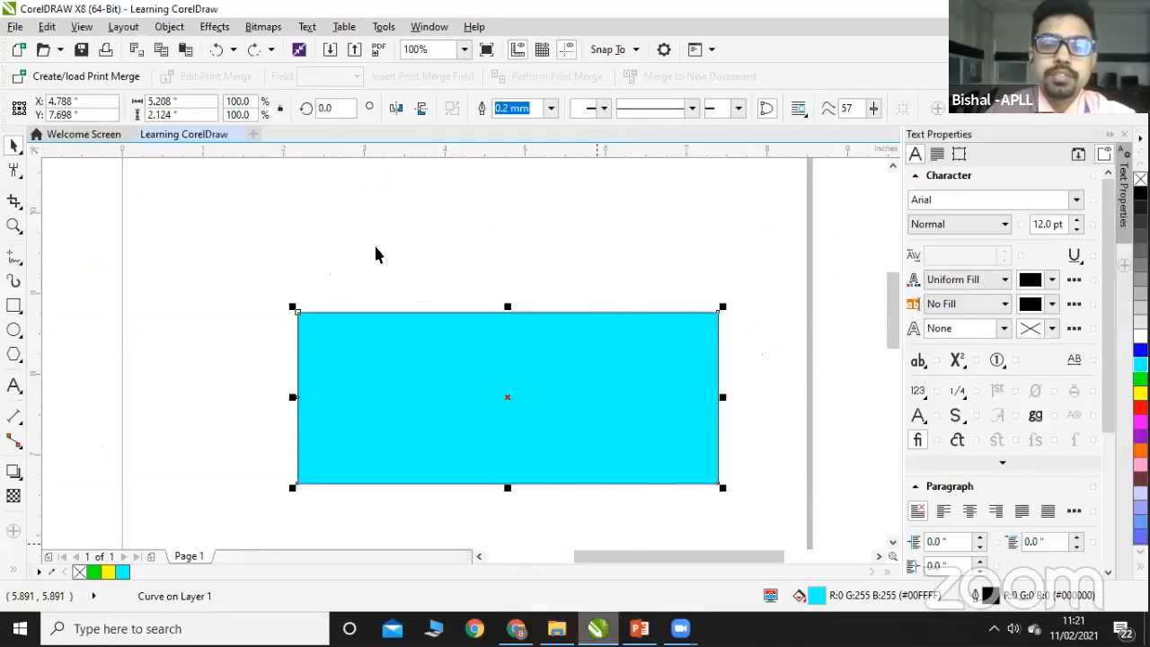
{"action": "left_click", "coordinate": [14, 201]}
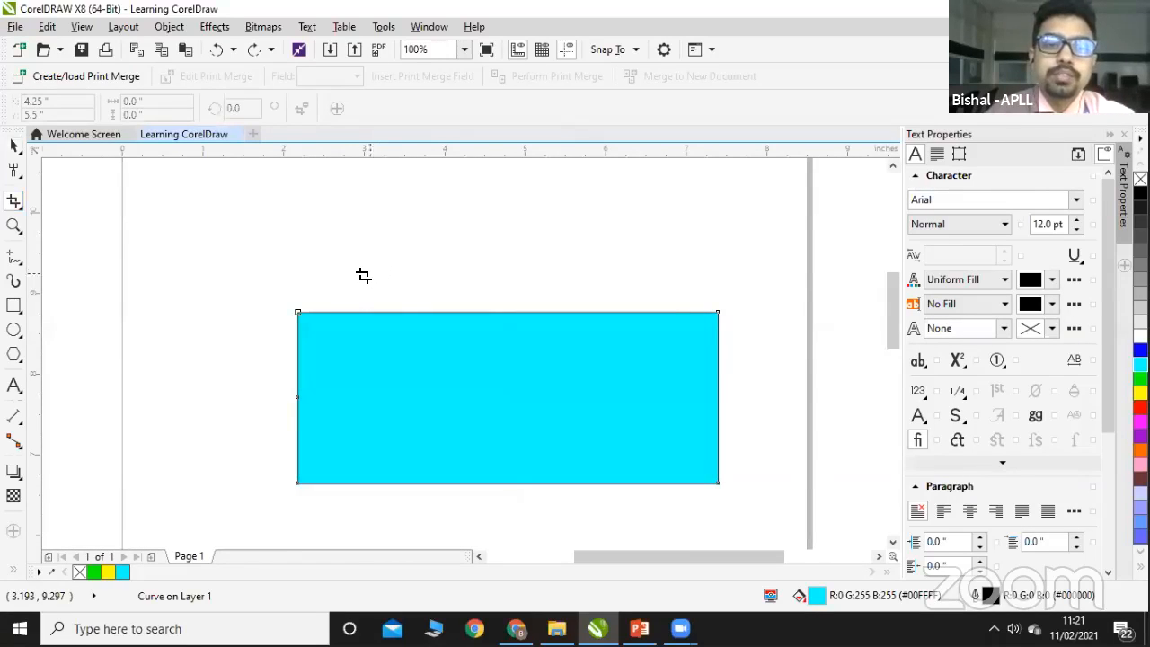
{"action": "left_click_drag", "start_coordinate": [394, 289], "coordinate": [634, 519]}
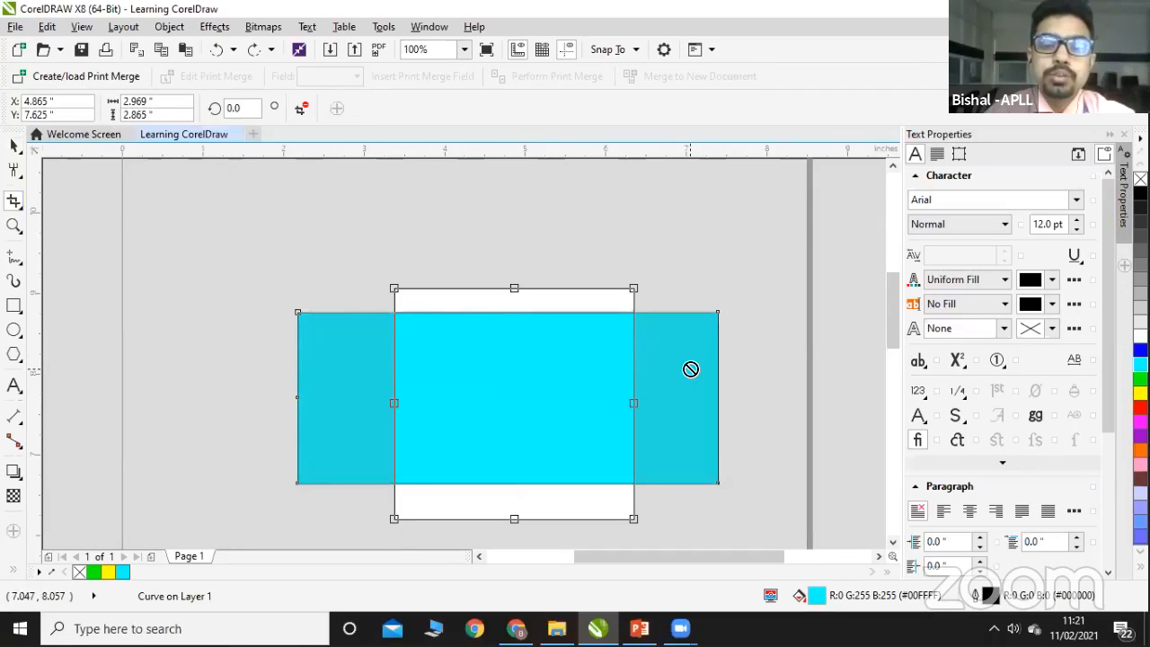
{"action": "double_click", "coordinate": [511, 368]}
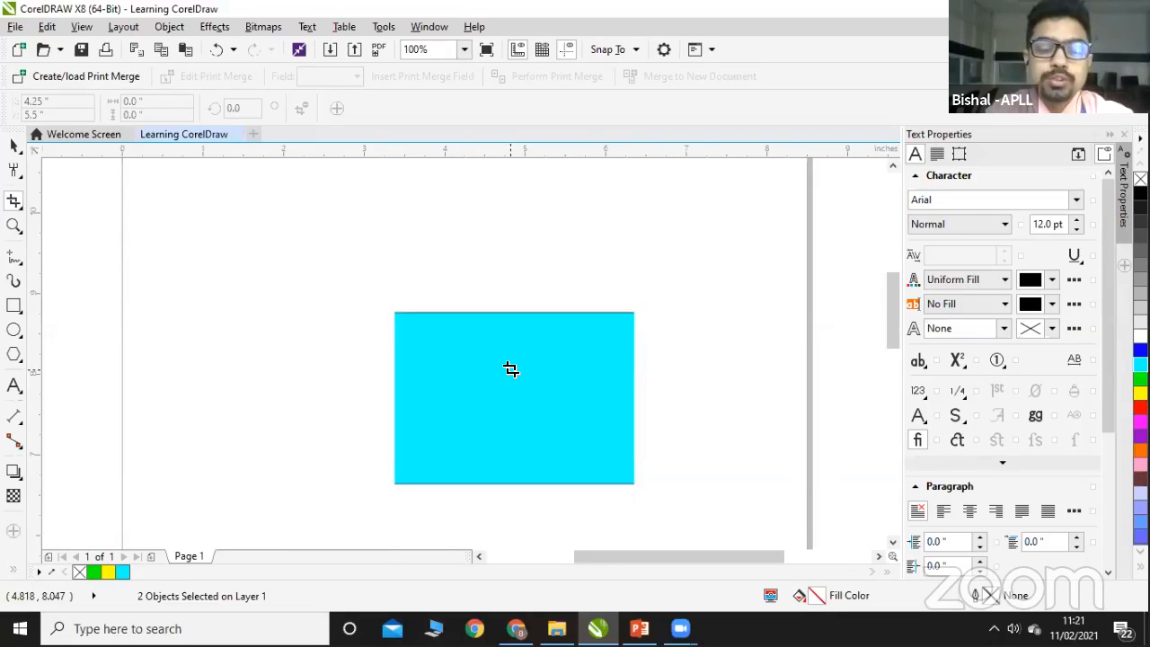
{"action": "key", "text": "ctrl+z"}
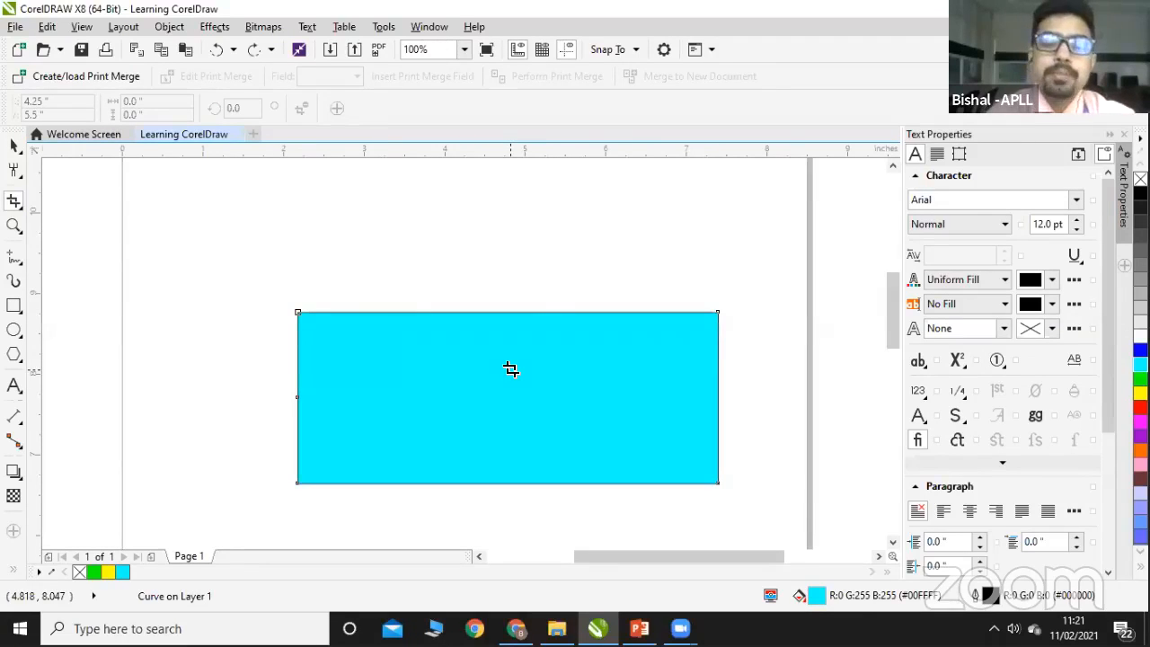
Step: Try a straight vertical Knife cut through the rectangle right of its centre, move the larger piece away, and undo both
{"action": "left_click", "coordinate": [20, 209]}
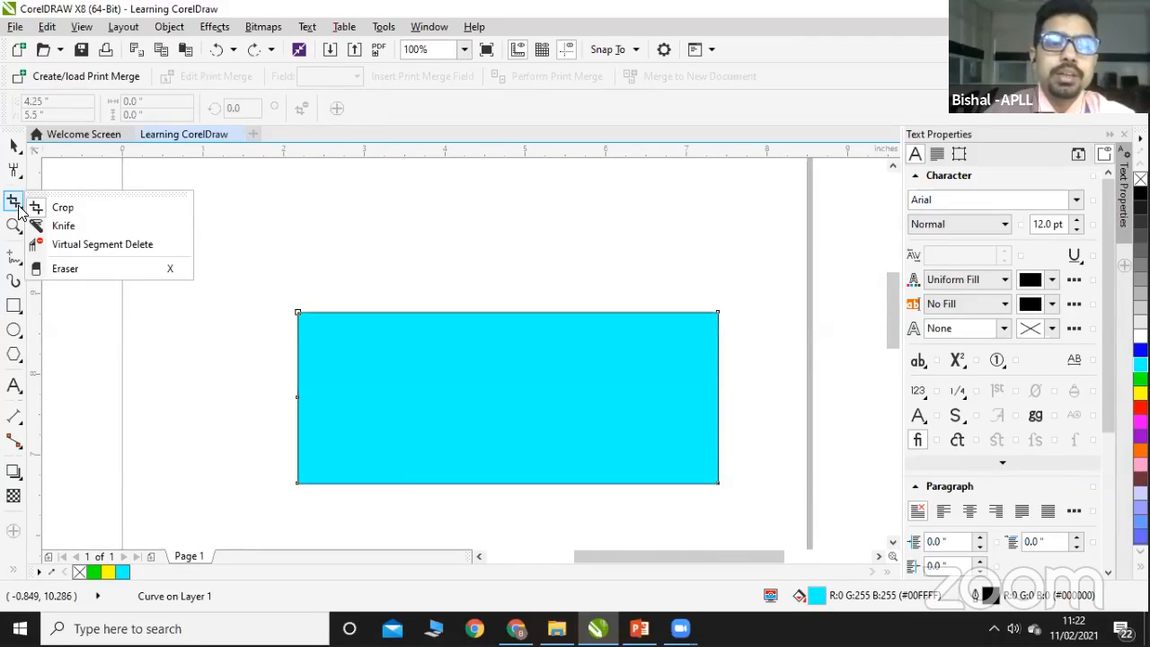
{"action": "left_click", "coordinate": [63, 226]}
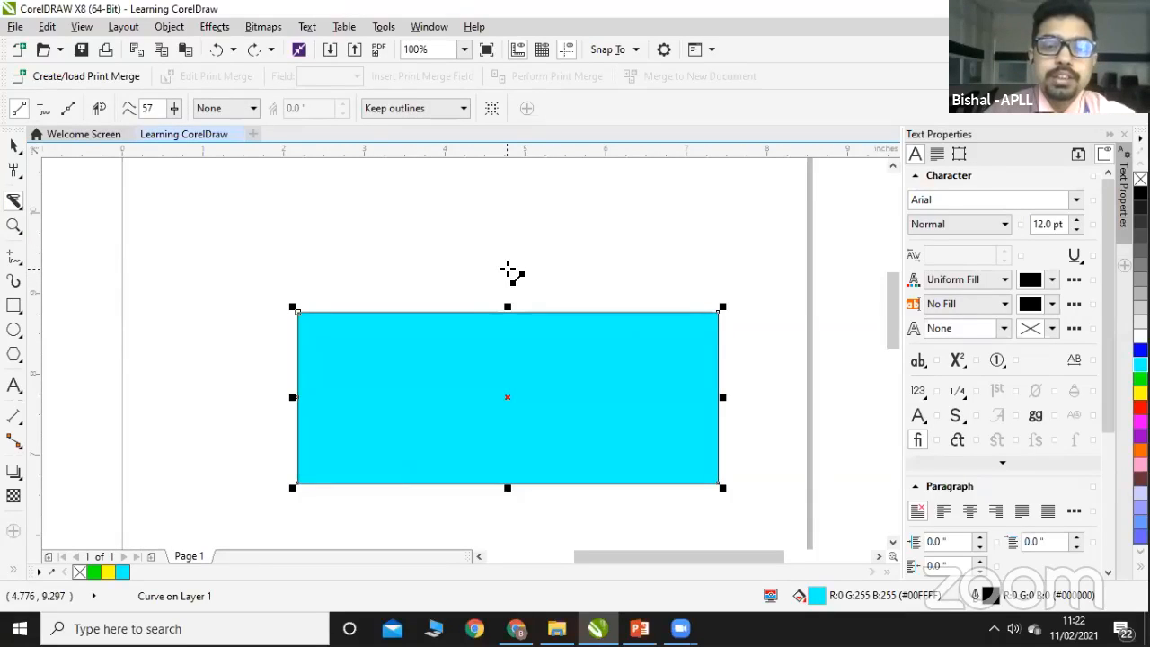
{"action": "left_click", "coordinate": [544, 280]}
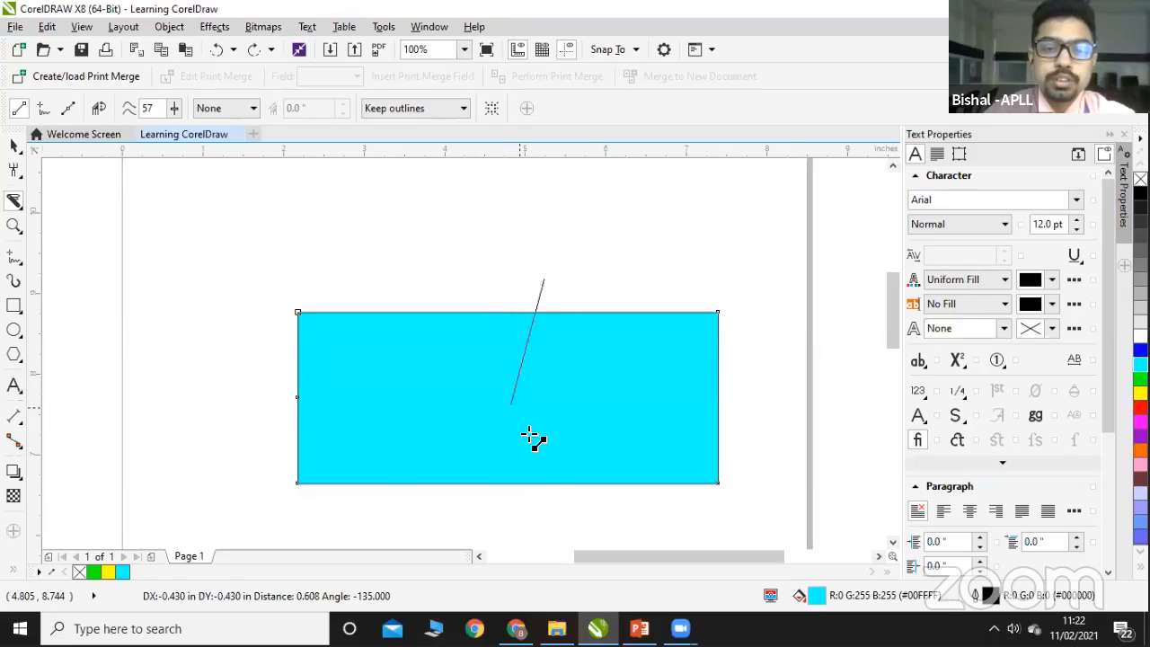
{"action": "left_click", "coordinate": [545, 523]}
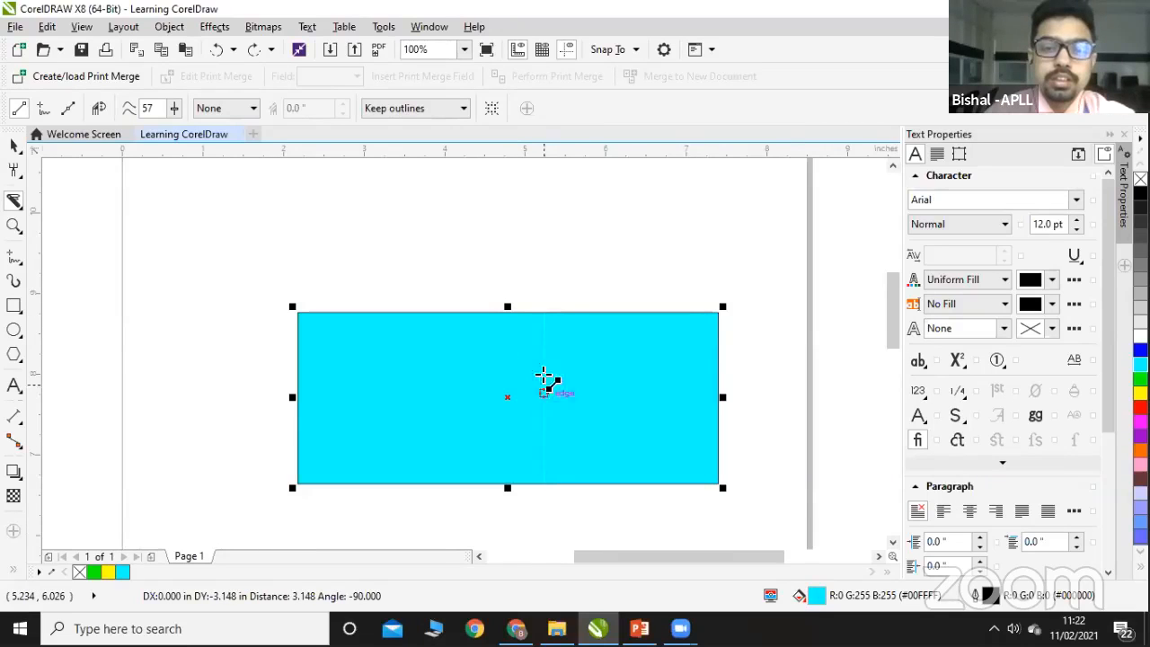
{"action": "left_click", "coordinate": [13, 145]}
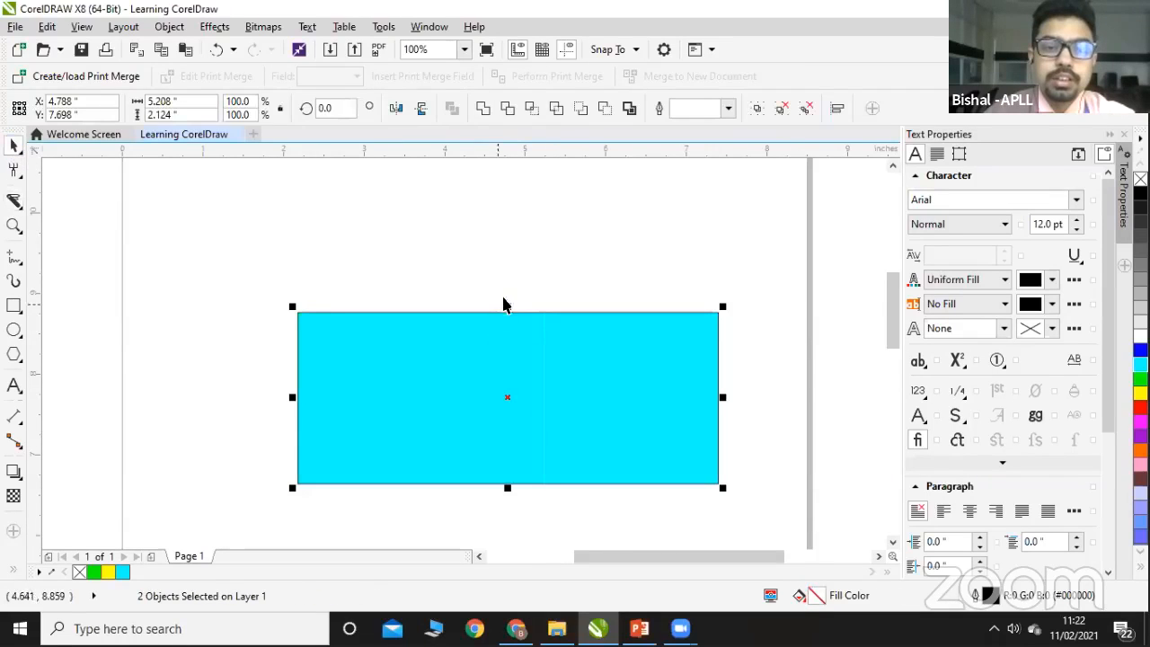
{"action": "left_click_drag", "start_coordinate": [449, 393], "coordinate": [350, 375]}
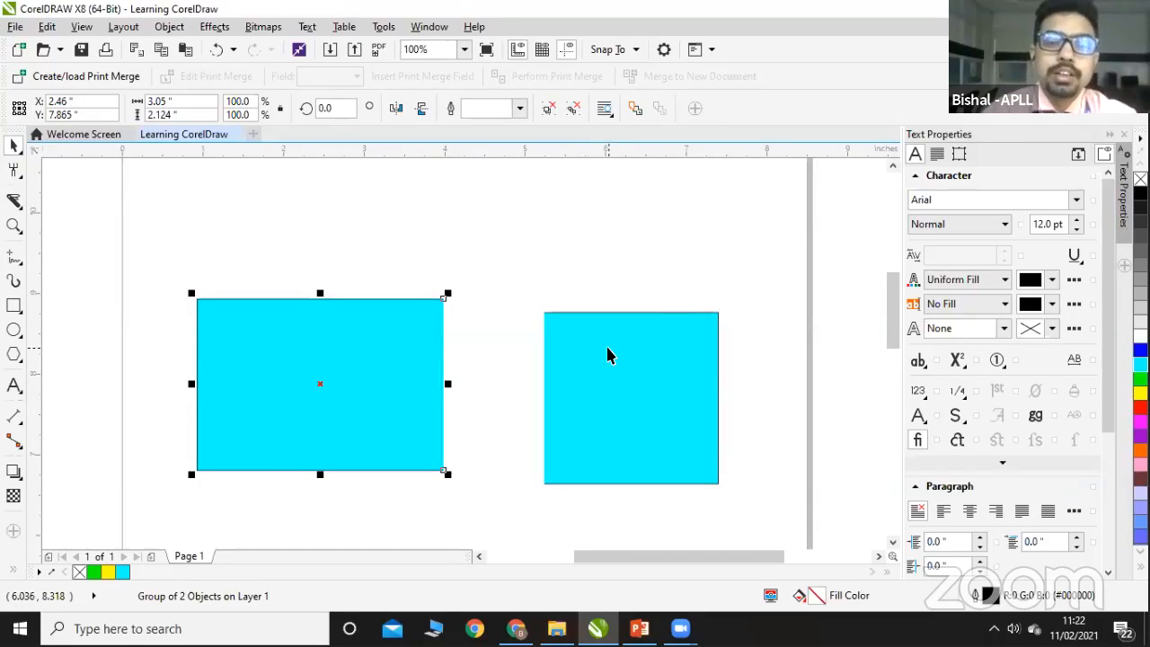
{"action": "key", "text": "ctrl+z"}
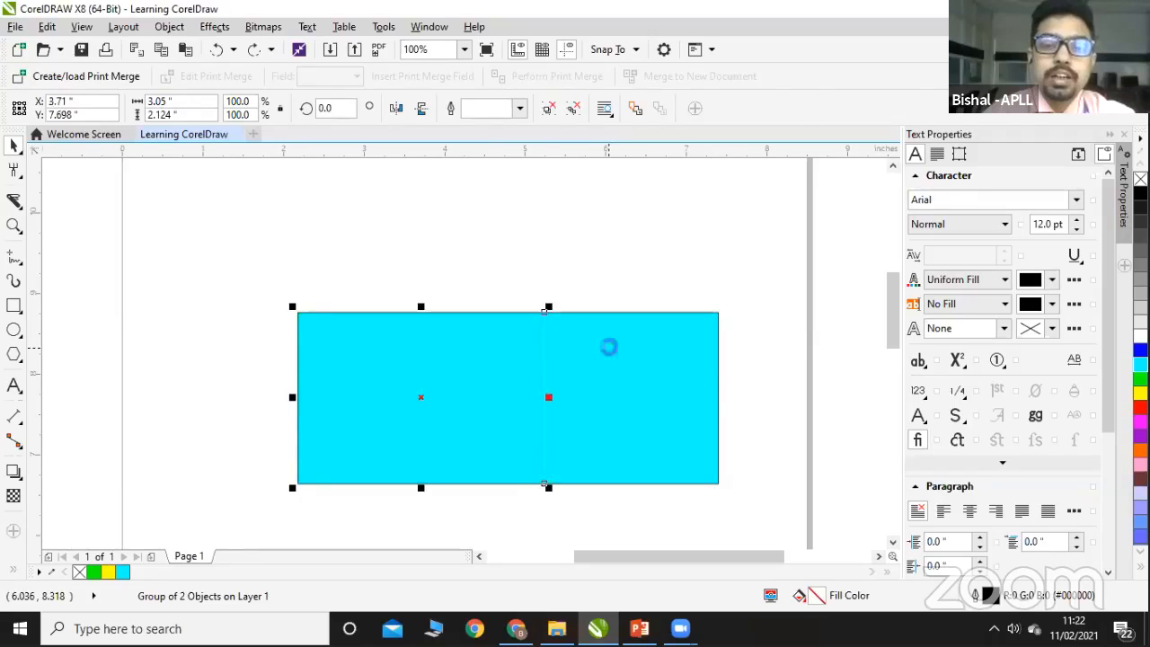
{"action": "key", "text": "ctrl+z"}
Step: Split the rectangle near its middle with a straight vertical Knife cut about 3.49 inches long
{"action": "left_click", "coordinate": [16, 205]}
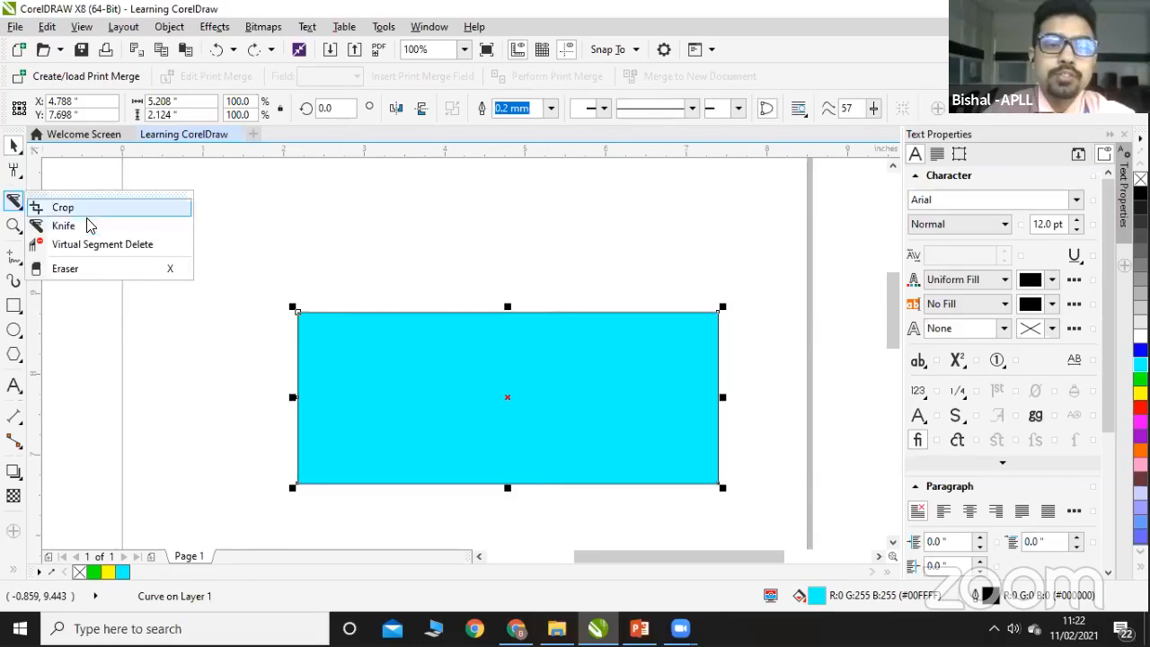
{"action": "left_click", "coordinate": [86, 224]}
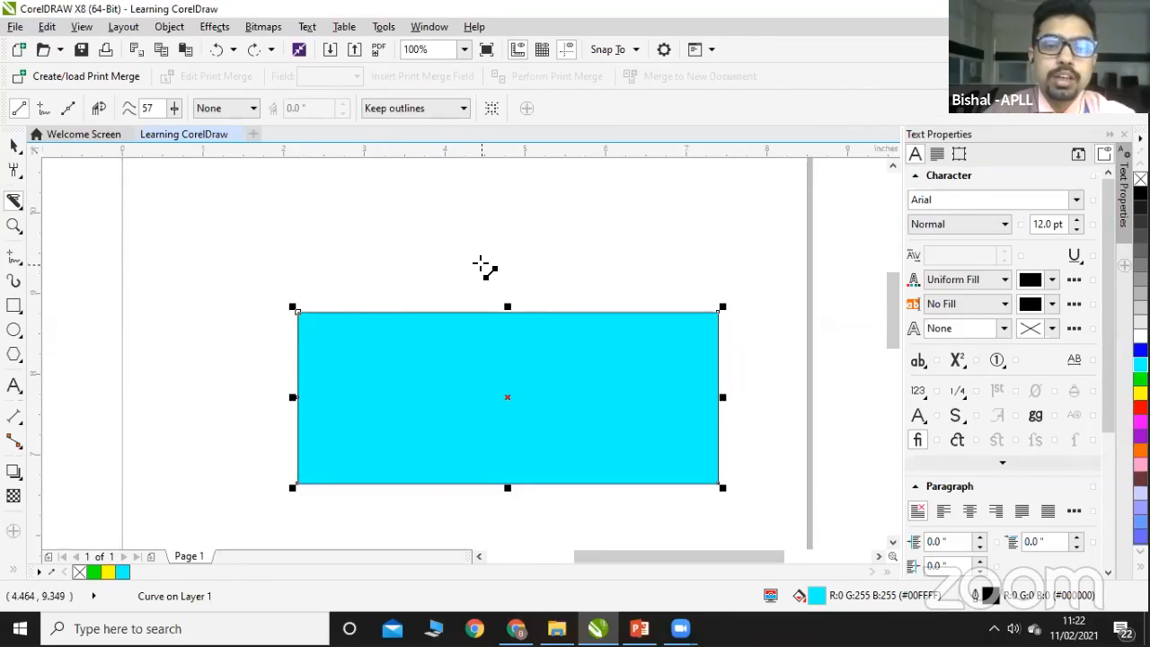
{"action": "left_click_drag", "start_coordinate": [499, 245], "coordinate": [507, 522]}
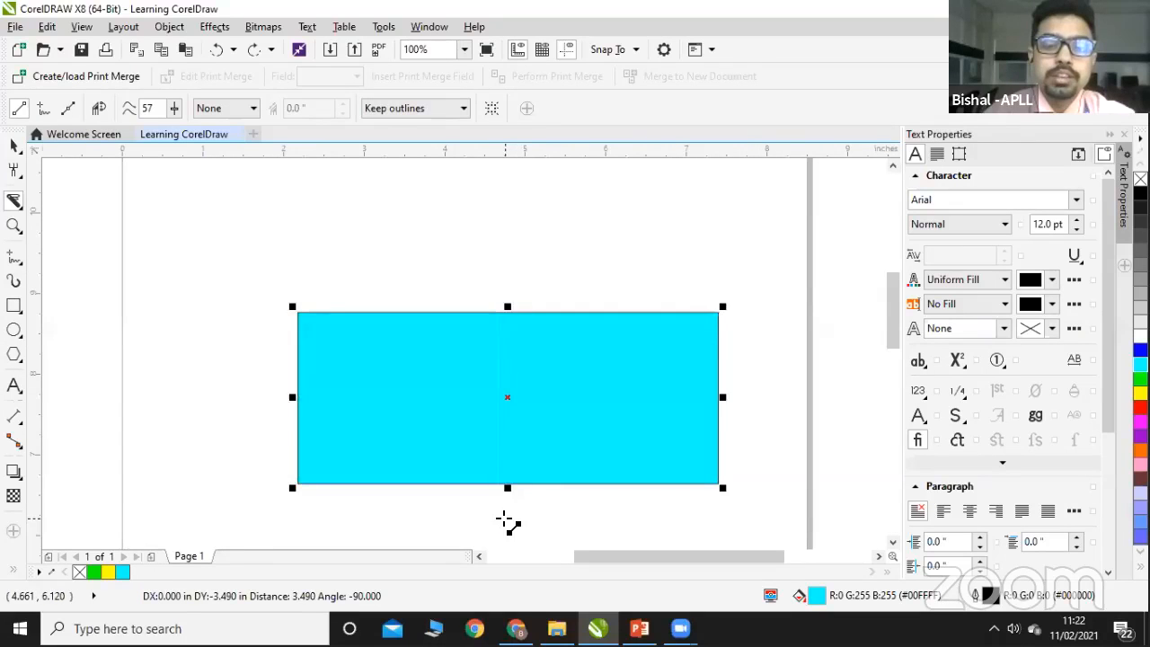
{"action": "key", "text": "space"}
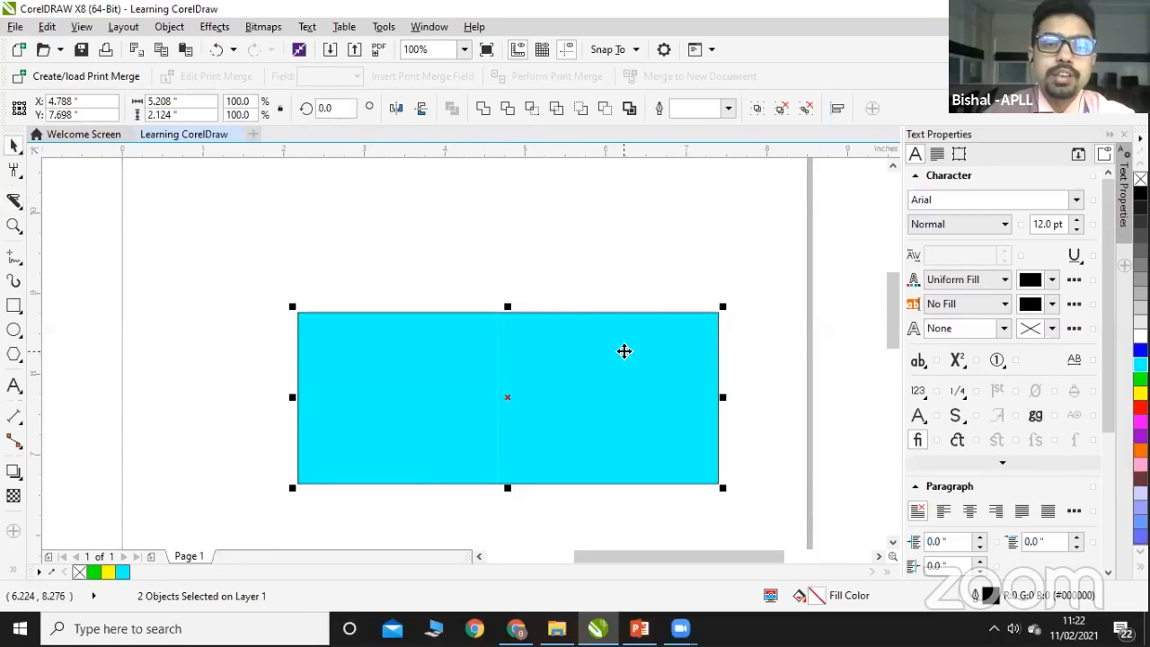
Step: Try moving the selected halves of the cut rectangle upward on the page, and undo the move
{"action": "left_click_drag", "start_coordinate": [624, 349], "coordinate": [668, 276]}
{"action": "left_click_drag", "start_coordinate": [588, 356], "coordinate": [564, 344]}
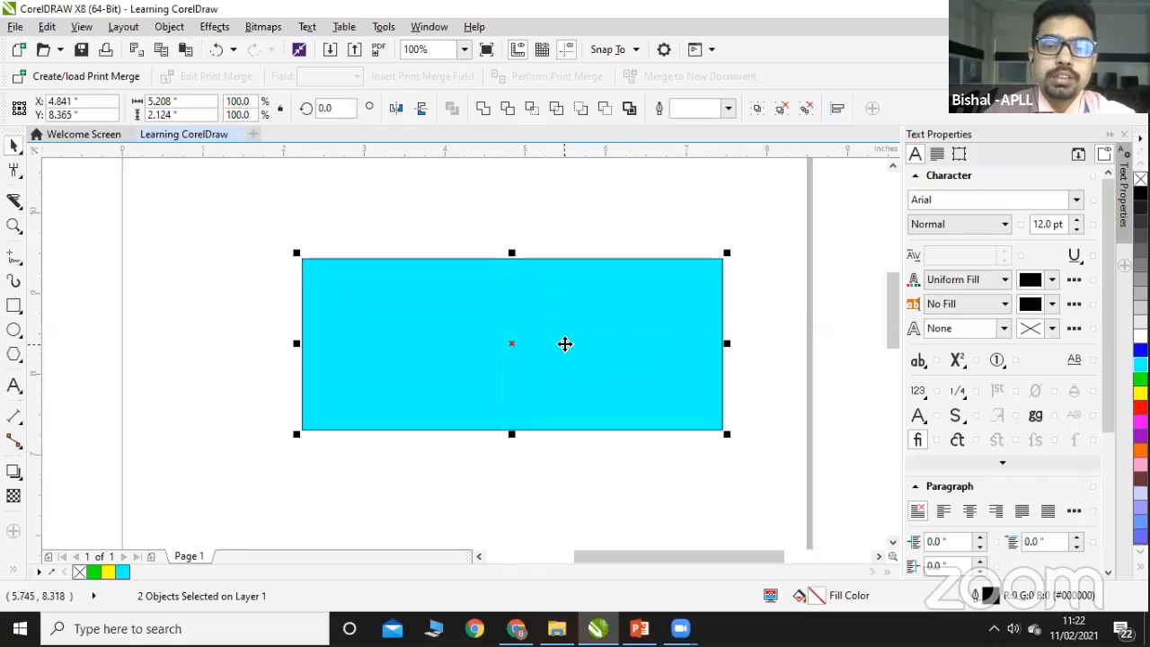
{"action": "key", "text": "ctrl+z"}
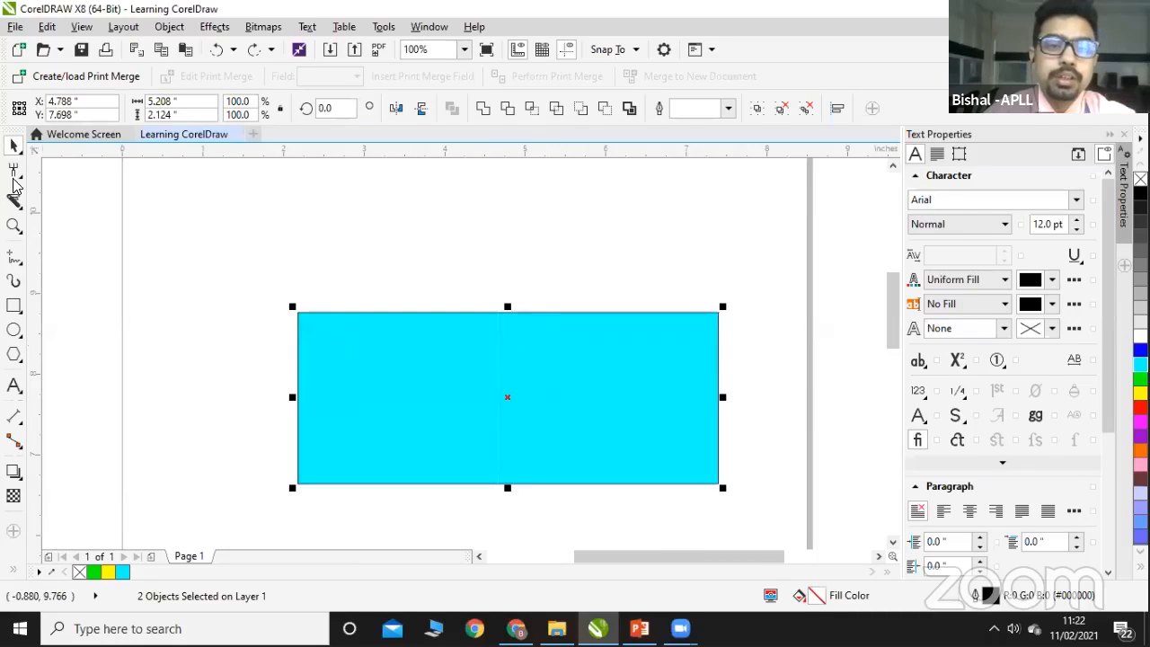
Step: Make another near-vertical Knife cut just right of the rectangle's middle split, and move the resulting left and right pieces apart
{"action": "left_click", "coordinate": [19, 207]}
{"action": "left_click", "coordinate": [54, 225]}
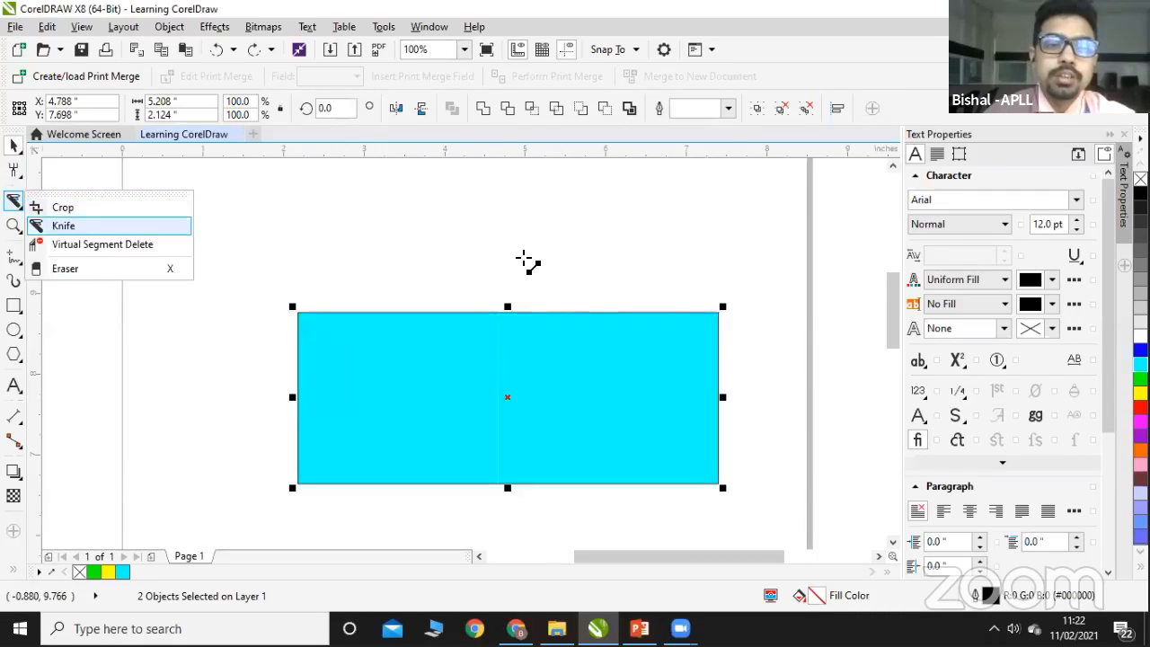
{"action": "left_click_drag", "start_coordinate": [508, 263], "coordinate": [530, 516]}
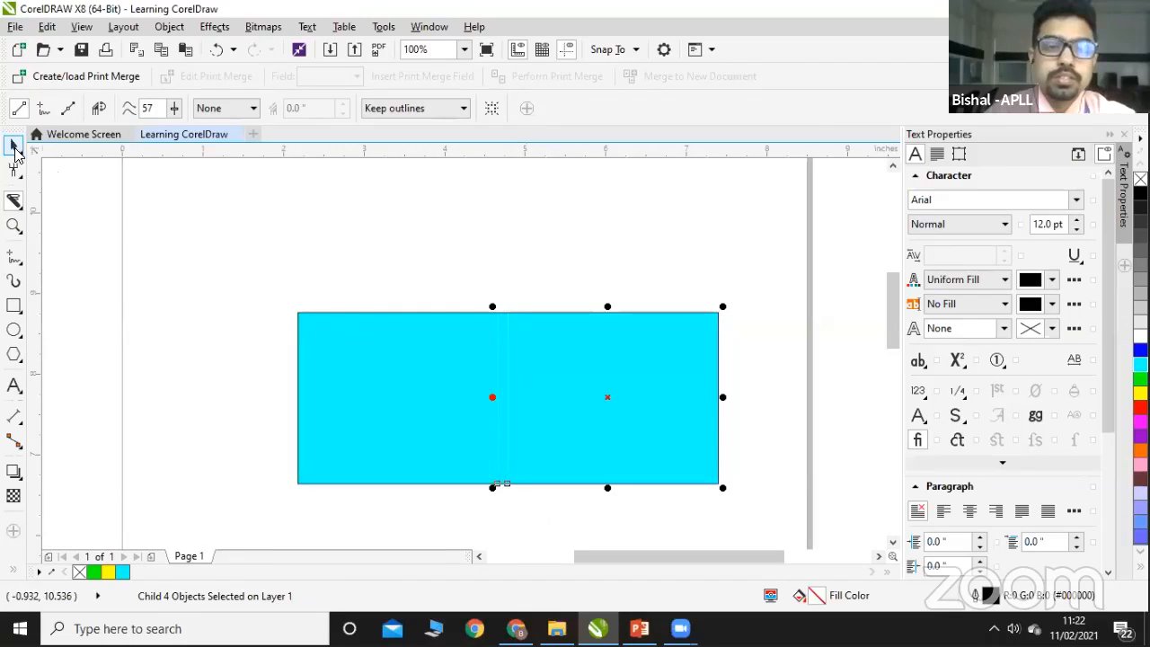
{"action": "left_click", "coordinate": [14, 146]}
{"action": "left_click_drag", "start_coordinate": [412, 327], "coordinate": [307, 274]}
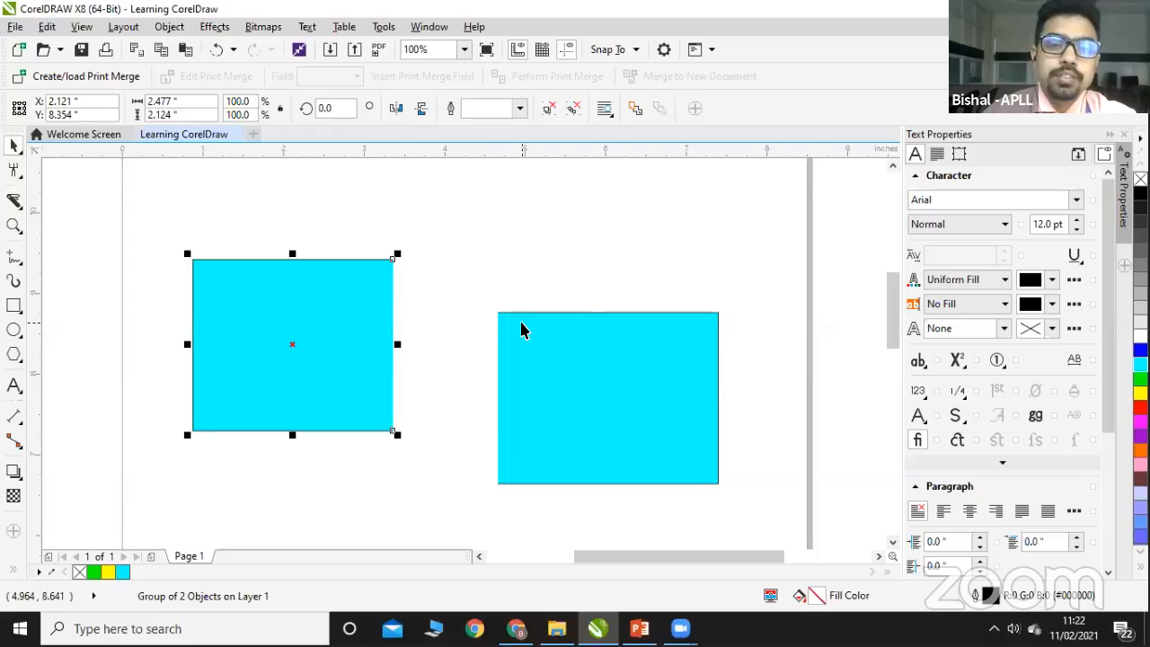
{"action": "left_click_drag", "start_coordinate": [521, 329], "coordinate": [564, 279]}
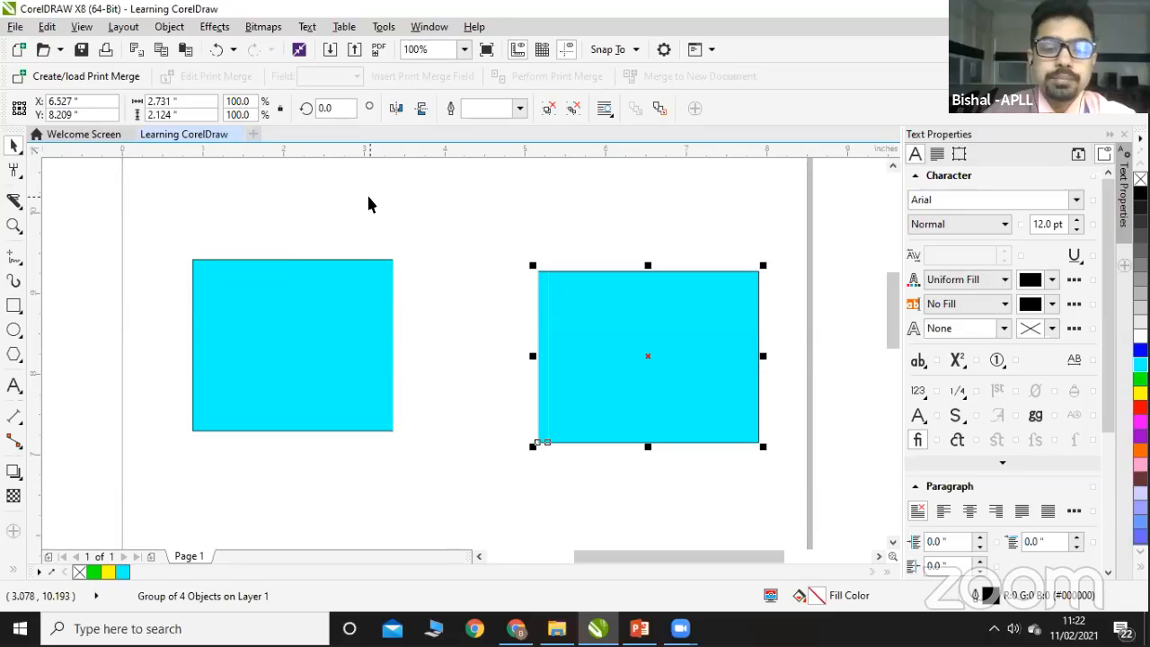
Step: Delete both cut pieces and draw a new cyan-filled rectangle about 3.09 by 1.35 inches on the page
{"action": "left_click_drag", "start_coordinate": [162, 221], "coordinate": [775, 501]}
{"action": "key", "text": "Delete"}
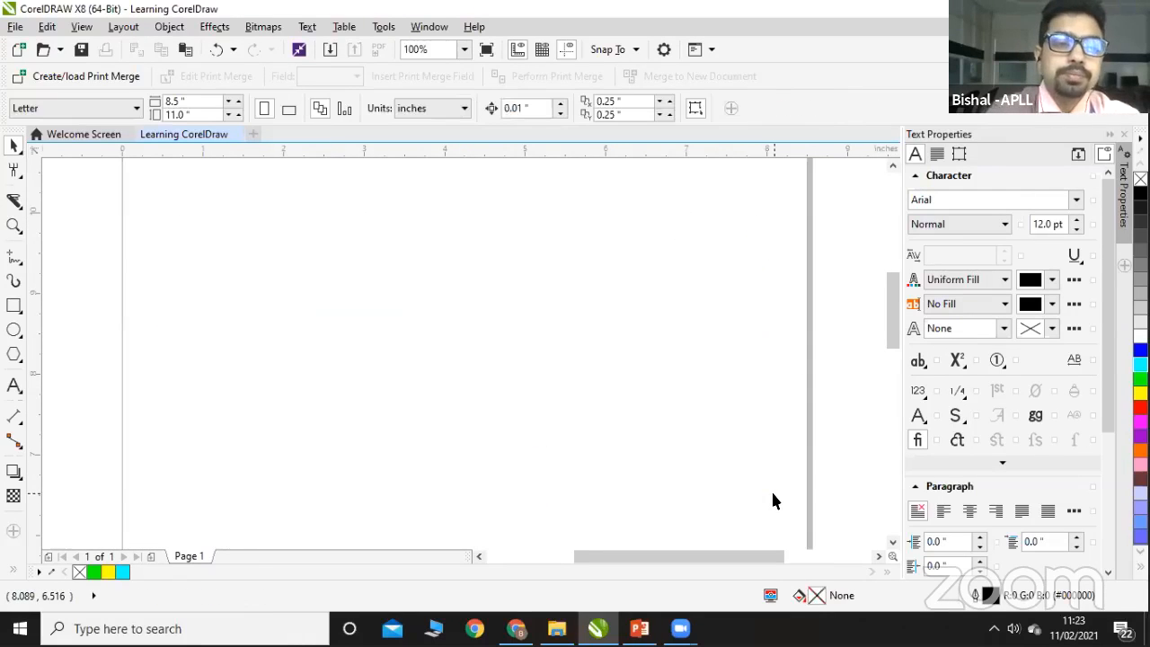
{"action": "left_click", "coordinate": [13, 312]}
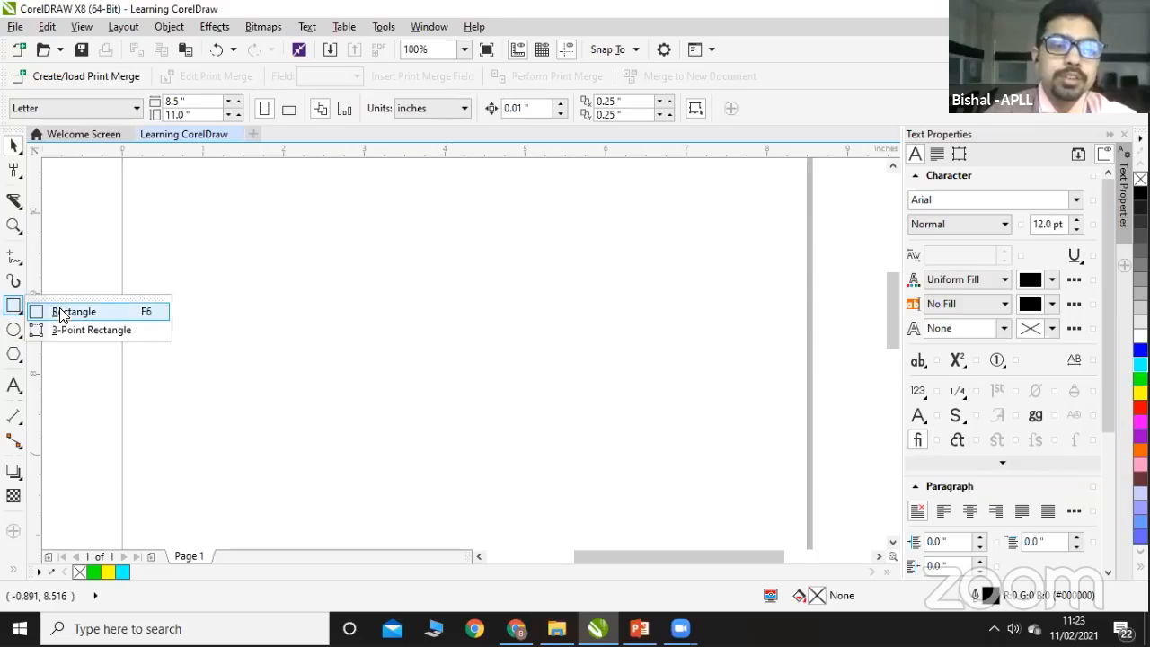
{"action": "left_click", "coordinate": [54, 309]}
{"action": "left_click_drag", "start_coordinate": [333, 266], "coordinate": [585, 377]}
{"action": "left_click", "coordinate": [1140, 364]}
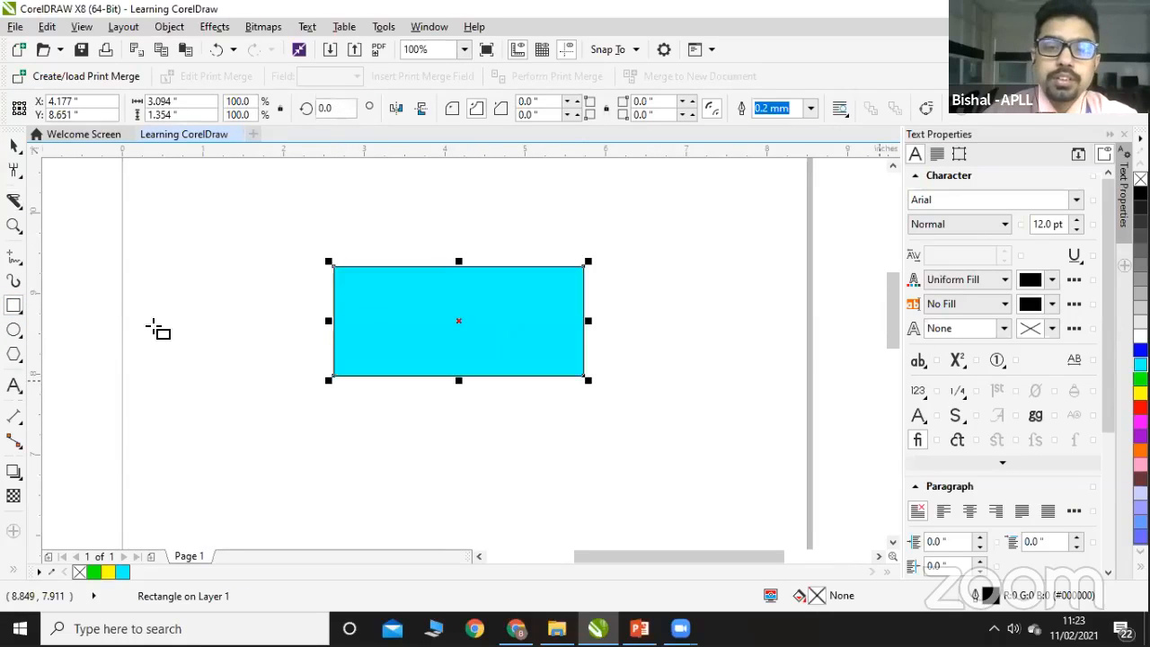
Step: Split the new rectangle near its middle with a near-vertical Knife cut and select its left half
{"action": "left_click", "coordinate": [15, 202]}
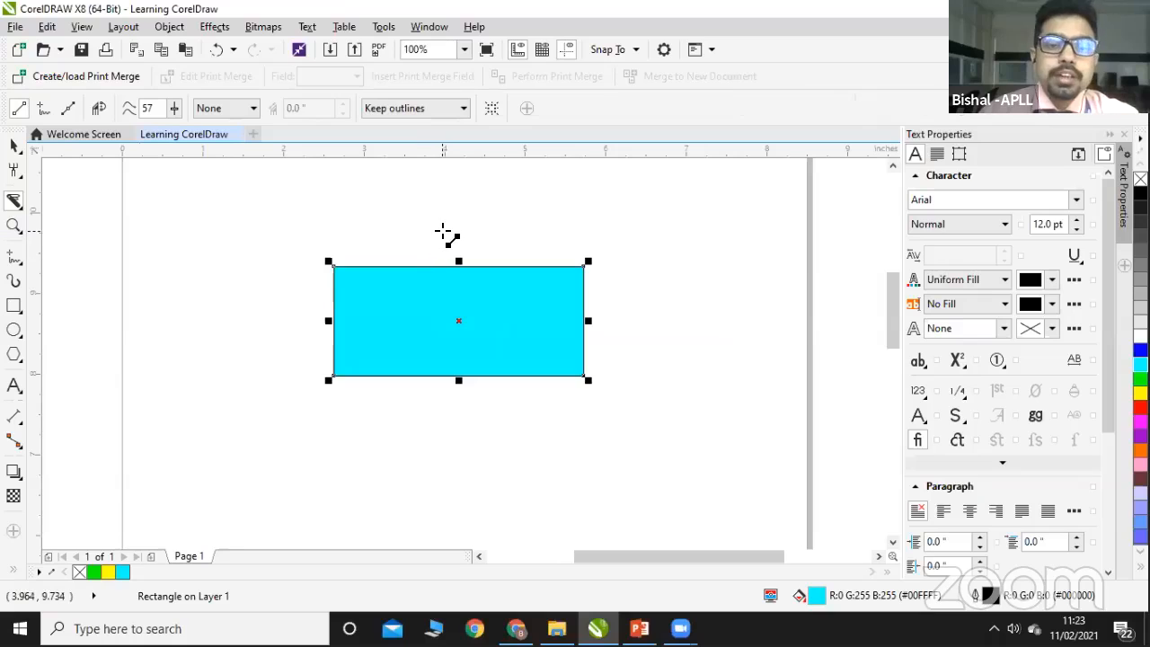
{"action": "left_click_drag", "start_coordinate": [452, 240], "coordinate": [470, 419]}
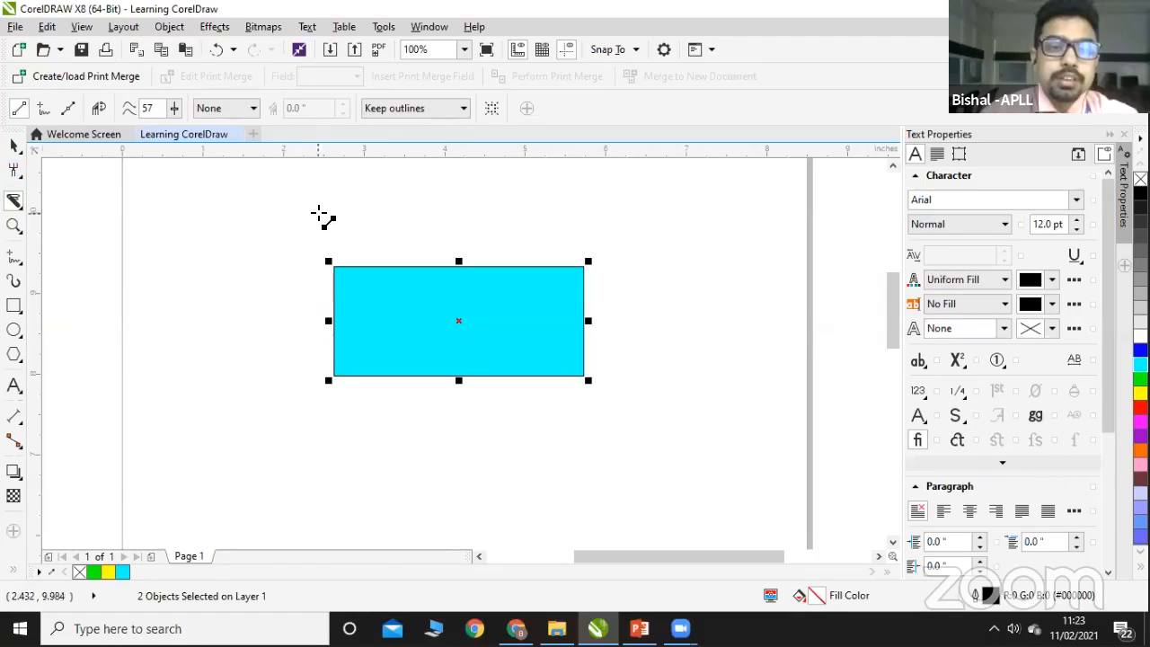
{"action": "key", "text": "ctrl+g"}
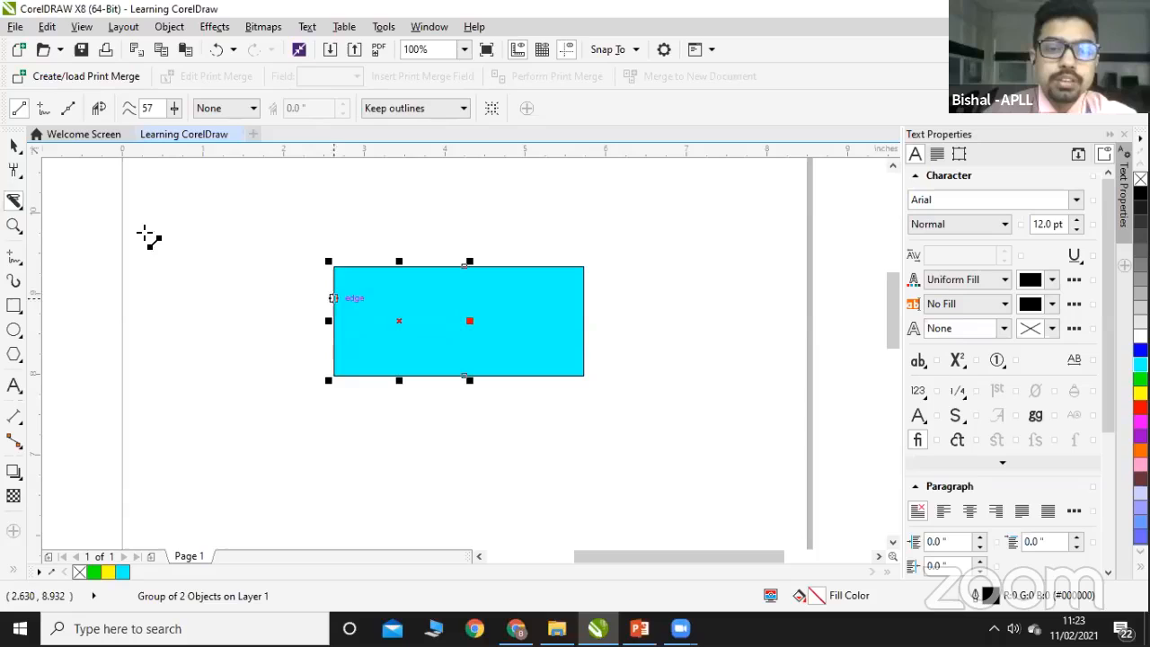
Step: Try Virtual Segment Delete on the top edges of both halves, and undo back to the uncut rectangle
{"action": "left_click", "coordinate": [19, 208]}
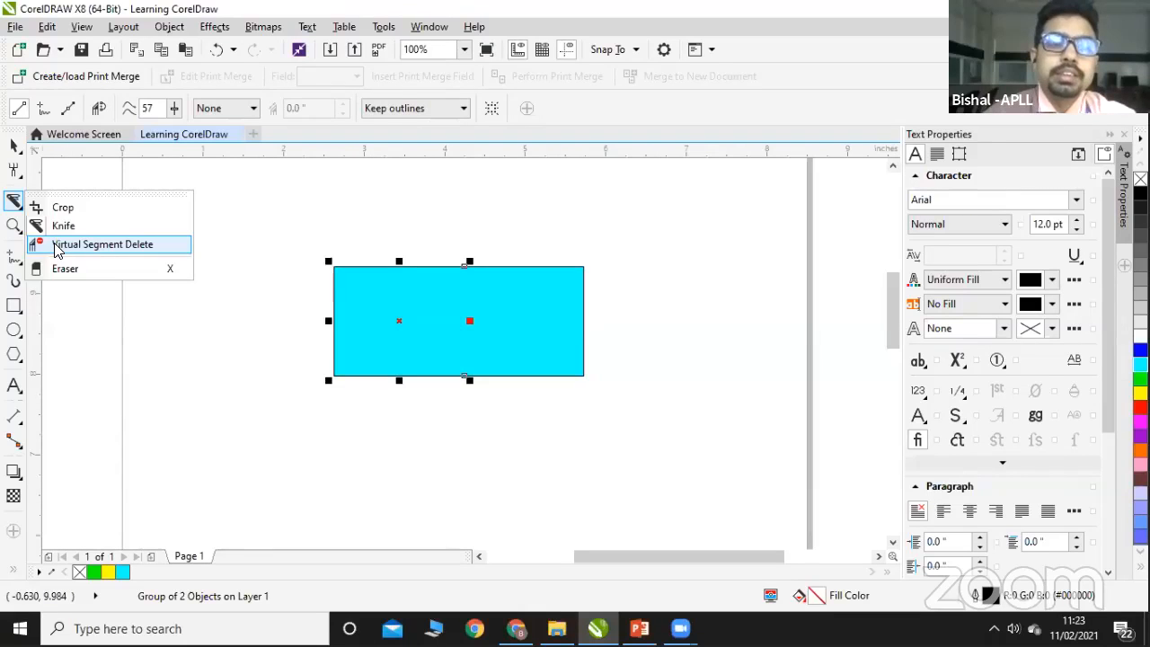
{"action": "left_click", "coordinate": [90, 245]}
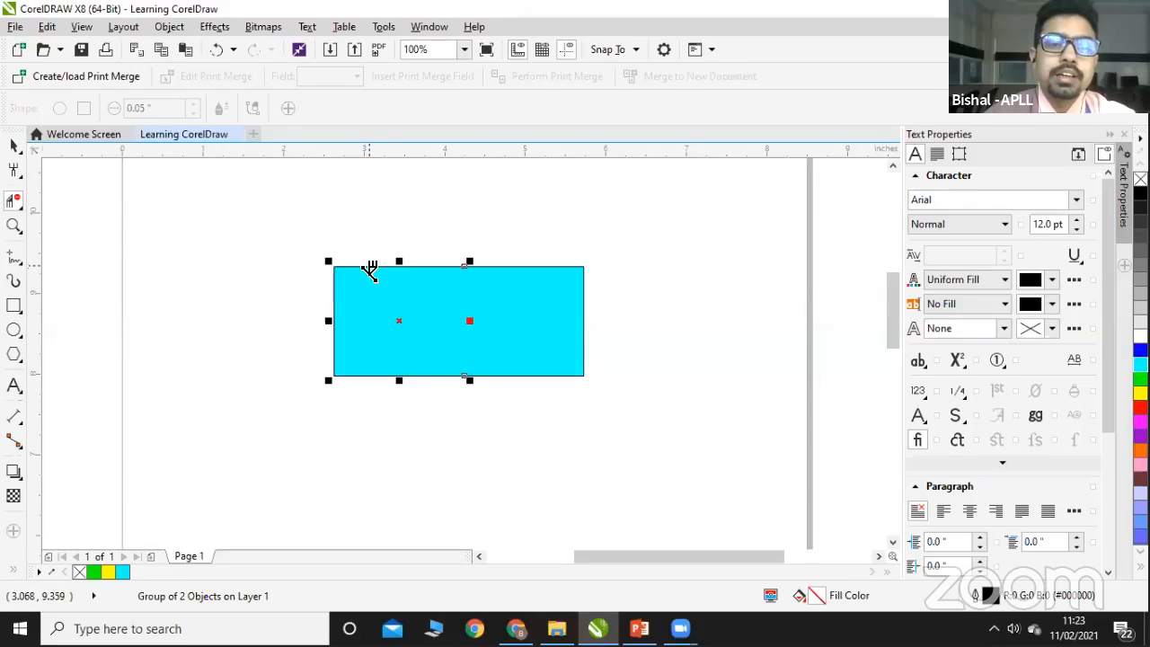
{"action": "left_click", "coordinate": [368, 267]}
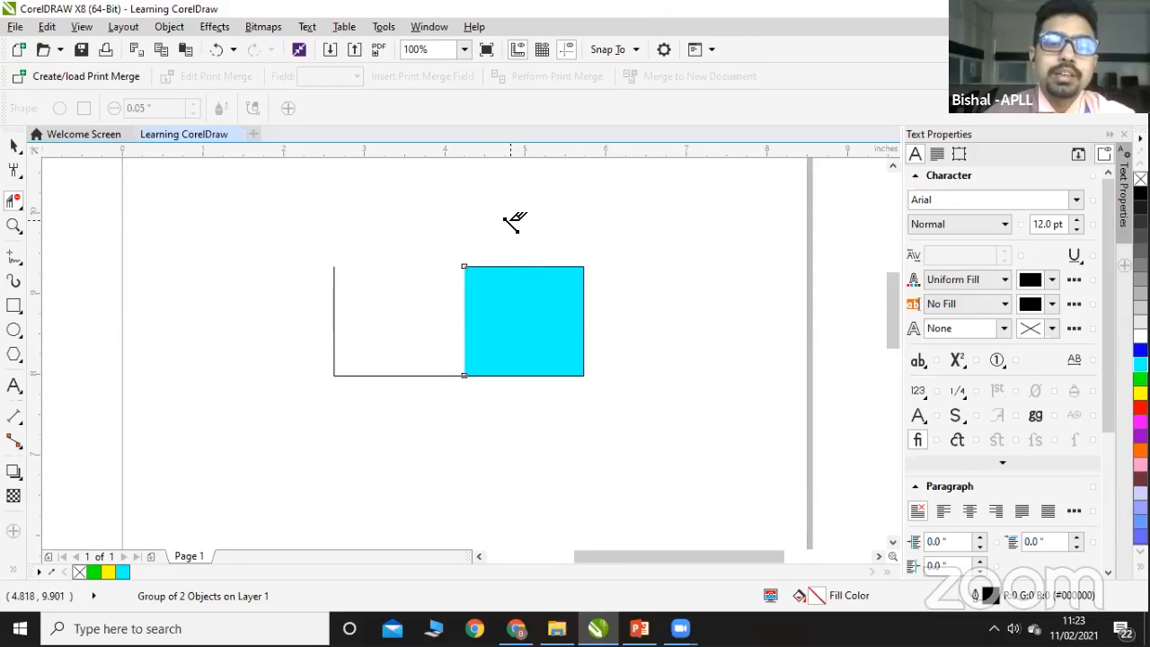
{"action": "left_click", "coordinate": [533, 267]}
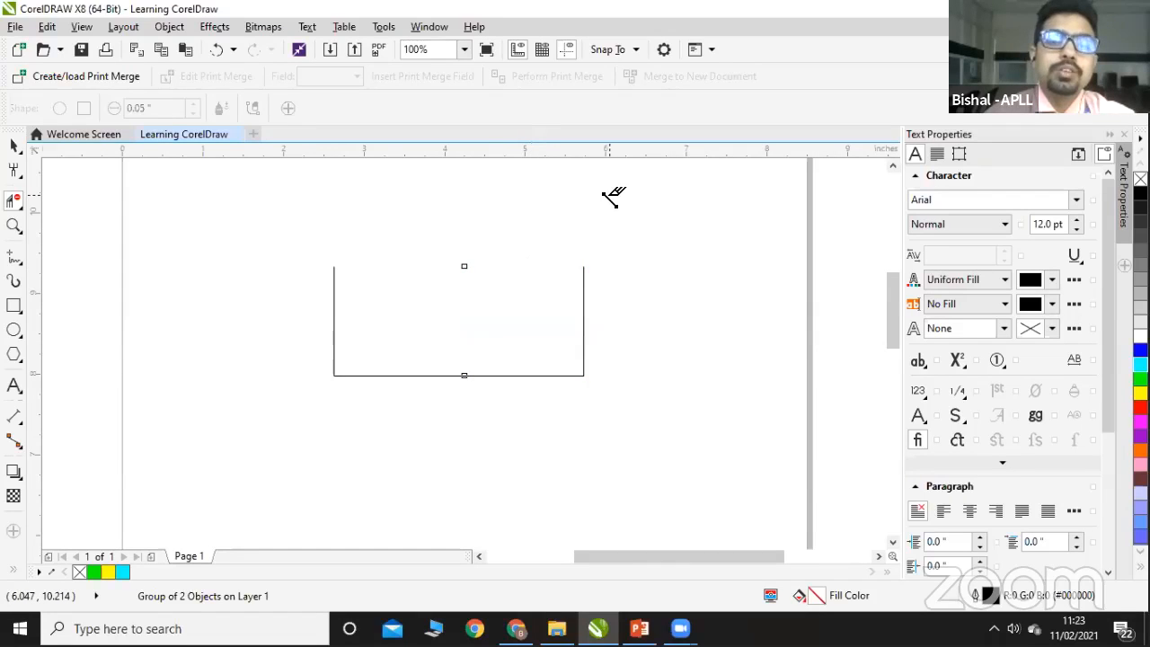
{"action": "key", "text": "ctrl+z"}
{"action": "key", "text": "ctrl+z"}
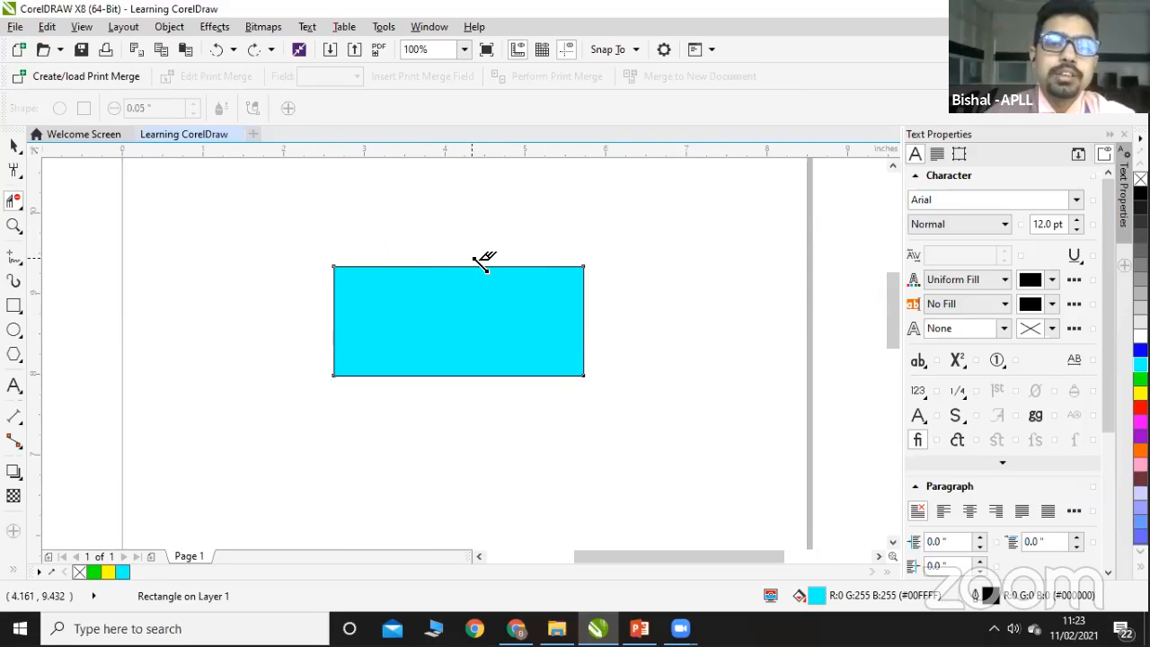
Step: Move the rectangle about 0.17 inches to the right
{"action": "left_click", "coordinate": [14, 146]}
{"action": "left_click", "coordinate": [465, 324]}
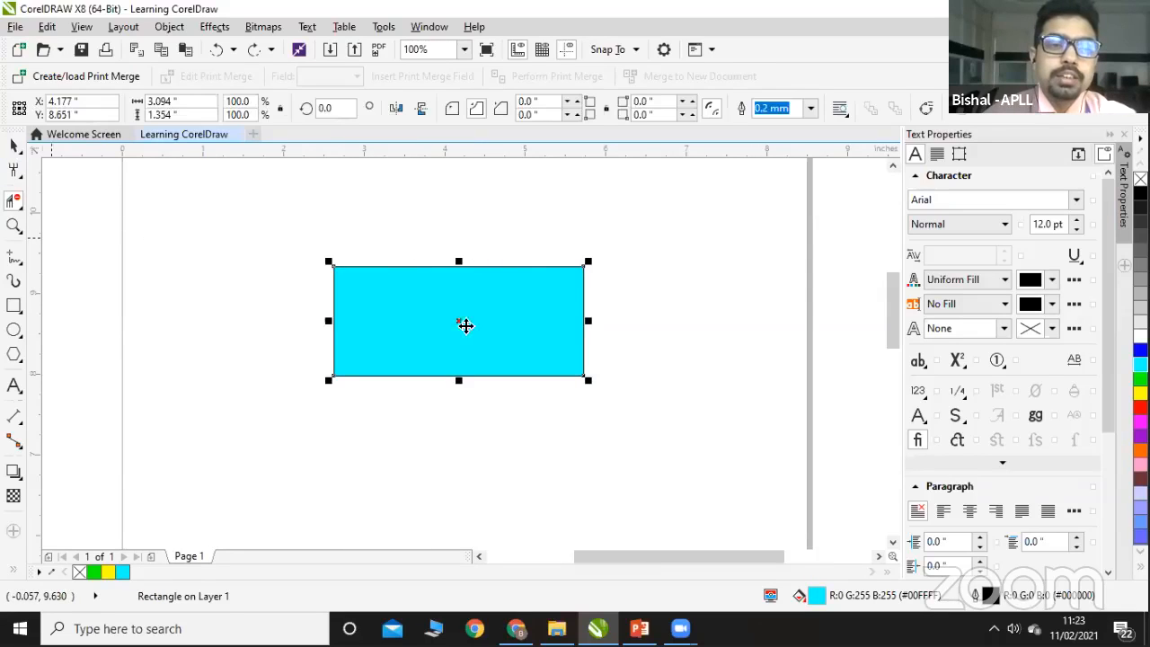
{"action": "mouse_move", "coordinate": [445, 296]}
{"action": "left_mouse_down"}
{"action": "mouse_move", "coordinate": [431, 308]}
{"action": "mouse_move", "coordinate": [462, 293]}
{"action": "left_mouse_up"}
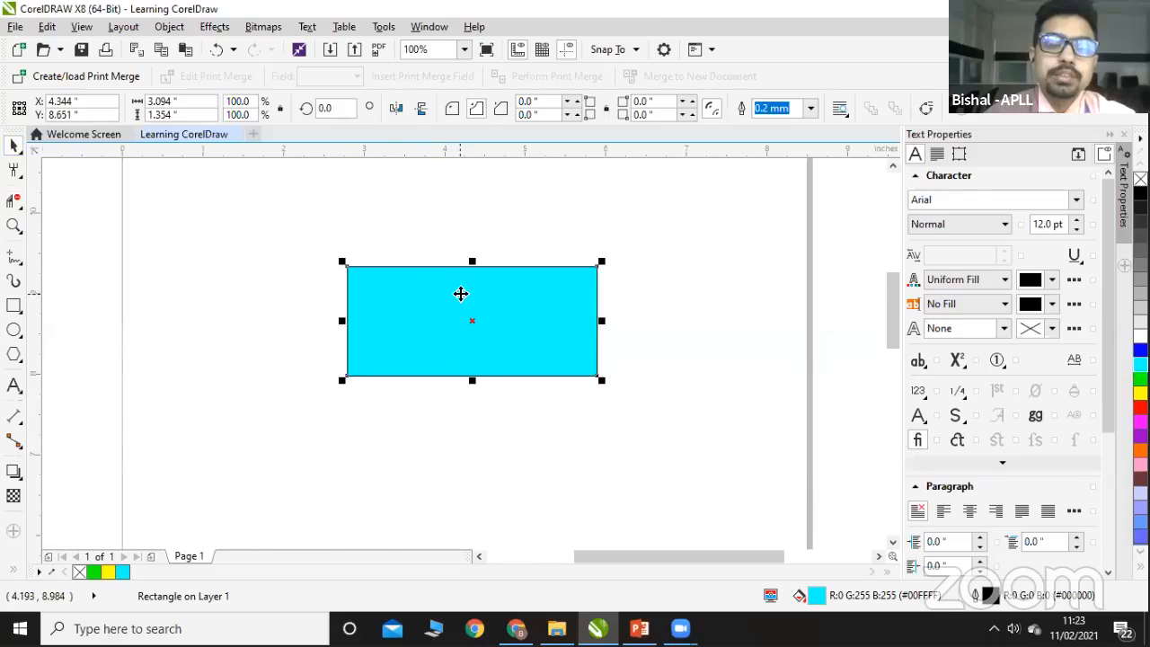
Step: Try three short Eraser strokes with a round 0.05-inch nib at the rectangle's top corners and interior, and undo them
{"action": "left_click", "coordinate": [20, 211]}
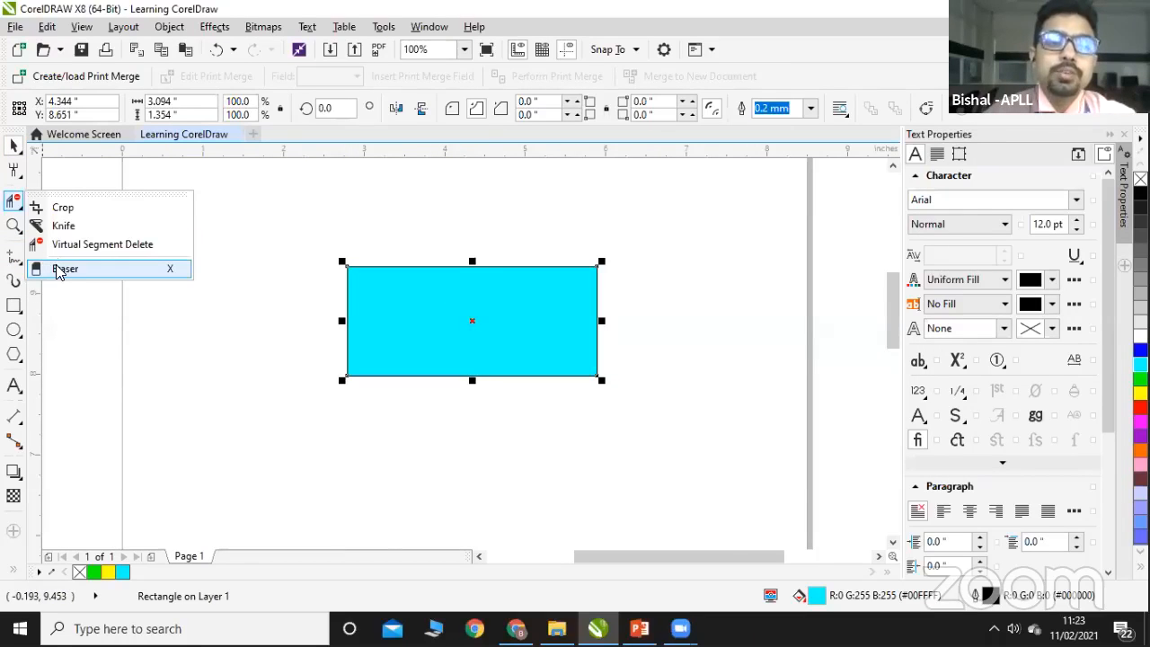
{"action": "left_click", "coordinate": [66, 268]}
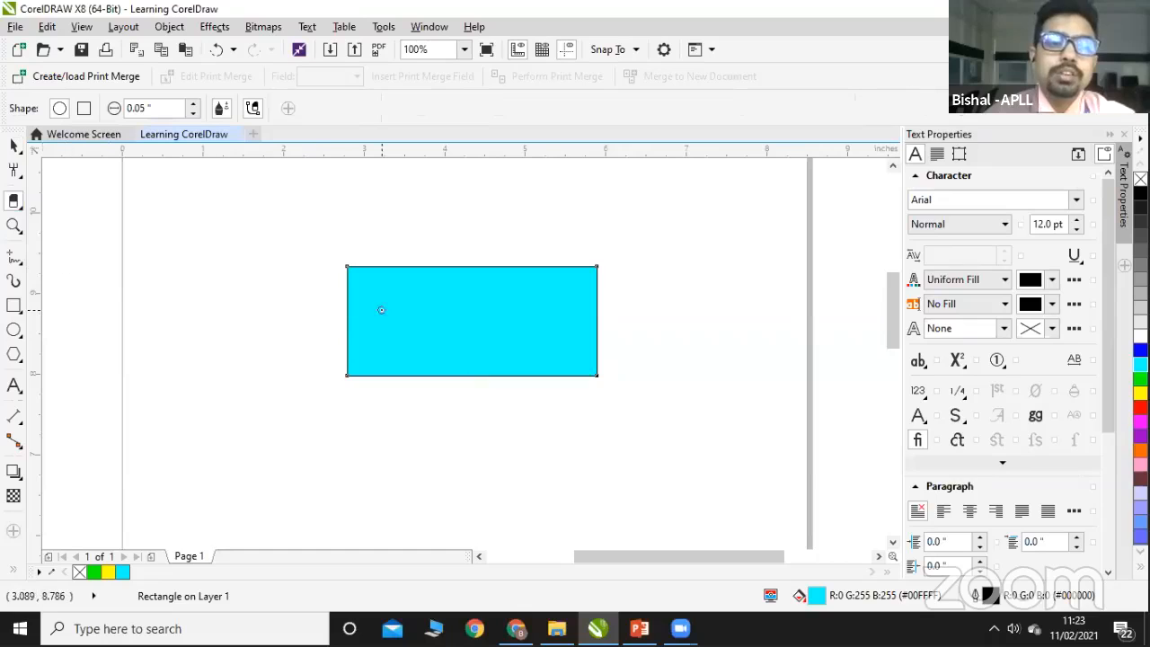
{"action": "left_click_drag", "start_coordinate": [364, 267], "coordinate": [382, 300]}
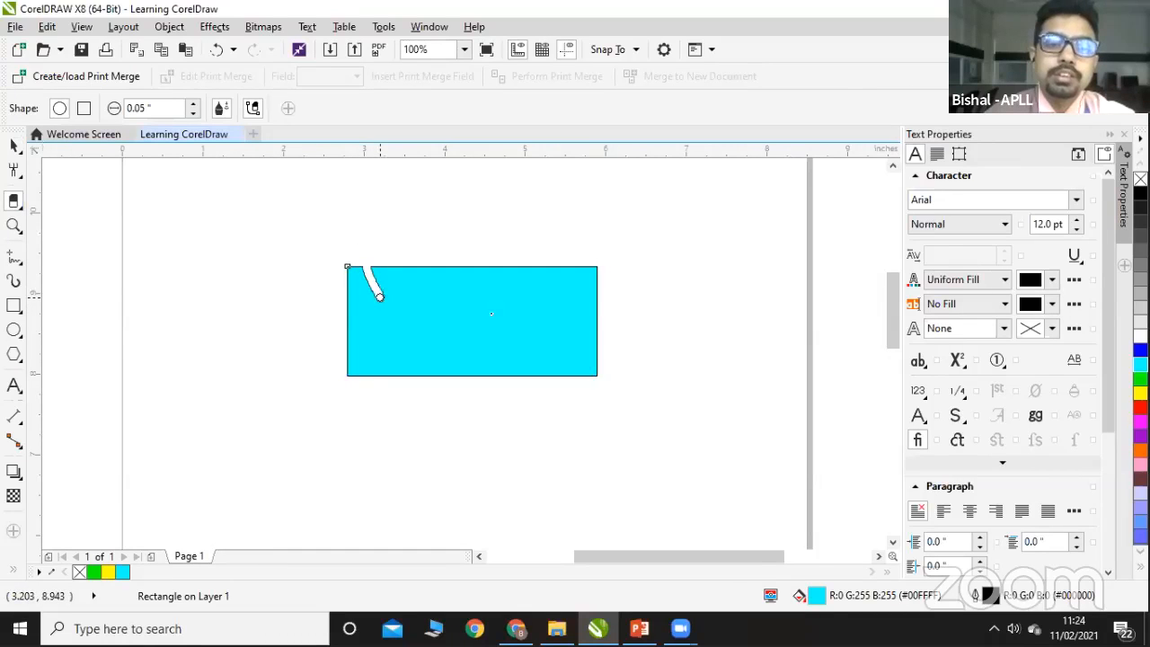
{"action": "left_click_drag", "start_coordinate": [567, 273], "coordinate": [595, 269]}
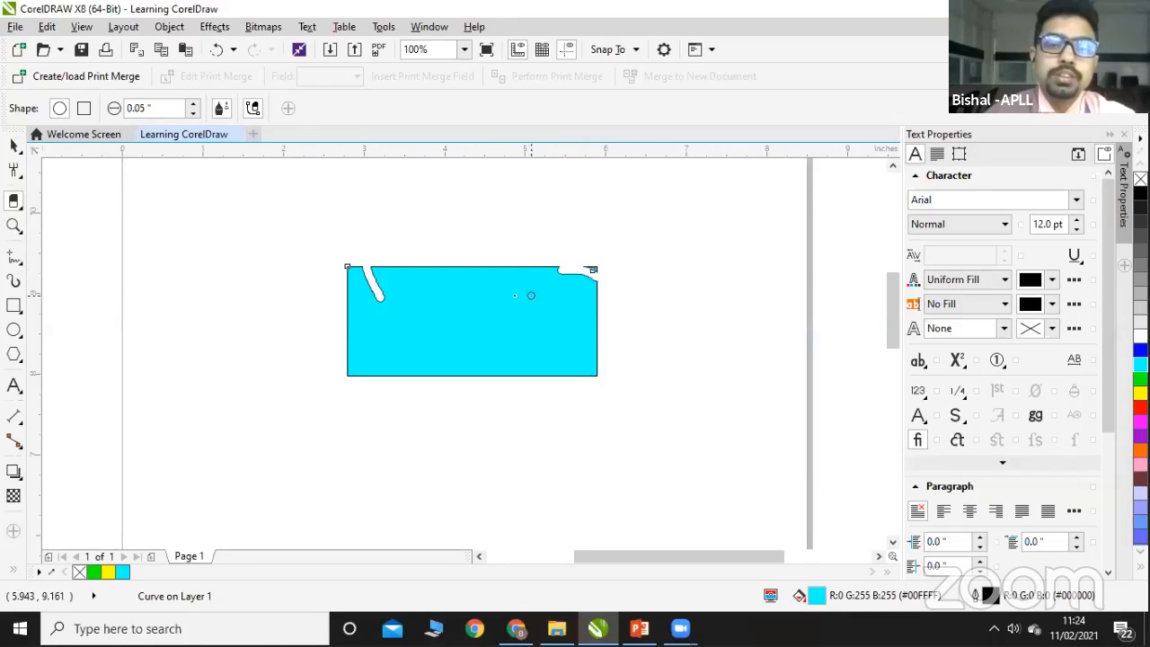
{"action": "left_click_drag", "start_coordinate": [494, 318], "coordinate": [533, 346]}
{"action": "key", "text": "ctrl+z"}
{"action": "key", "text": "ctrl+z"}
{"action": "key", "text": "ctrl+z"}
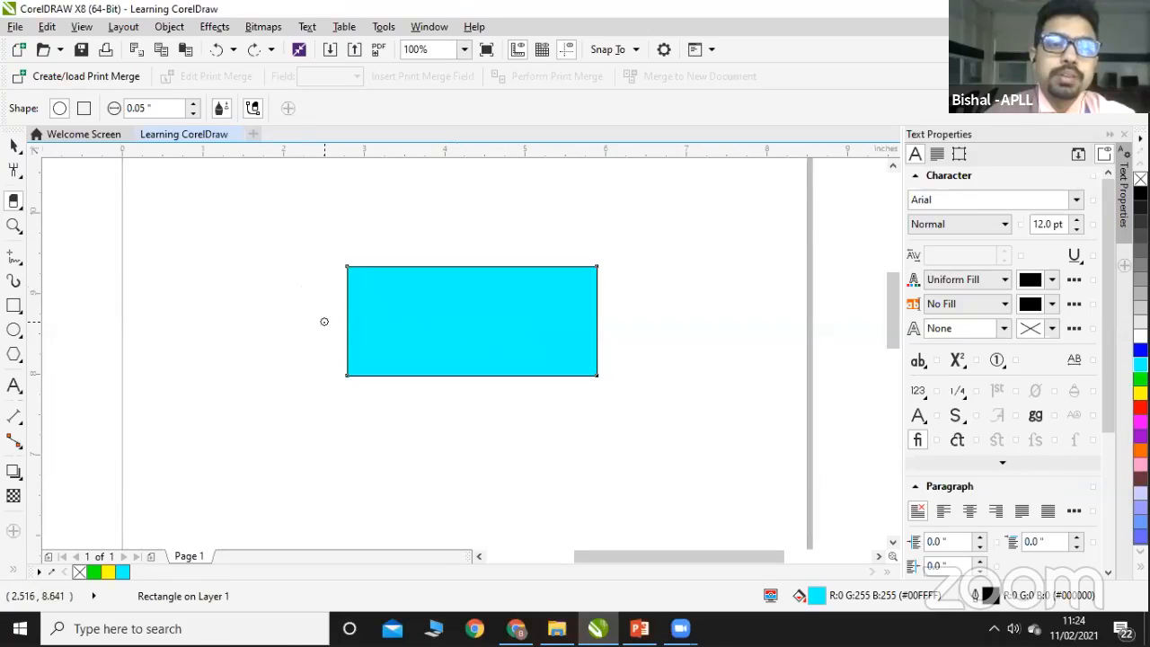
Step: Erase a short horizontal slot from the rectangle's left edge, and try a diagonal stroke with the square nib before undoing that stroke
{"action": "left_click_drag", "start_coordinate": [324, 322], "coordinate": [426, 323]}
{"action": "left_click", "coordinate": [83, 108]}
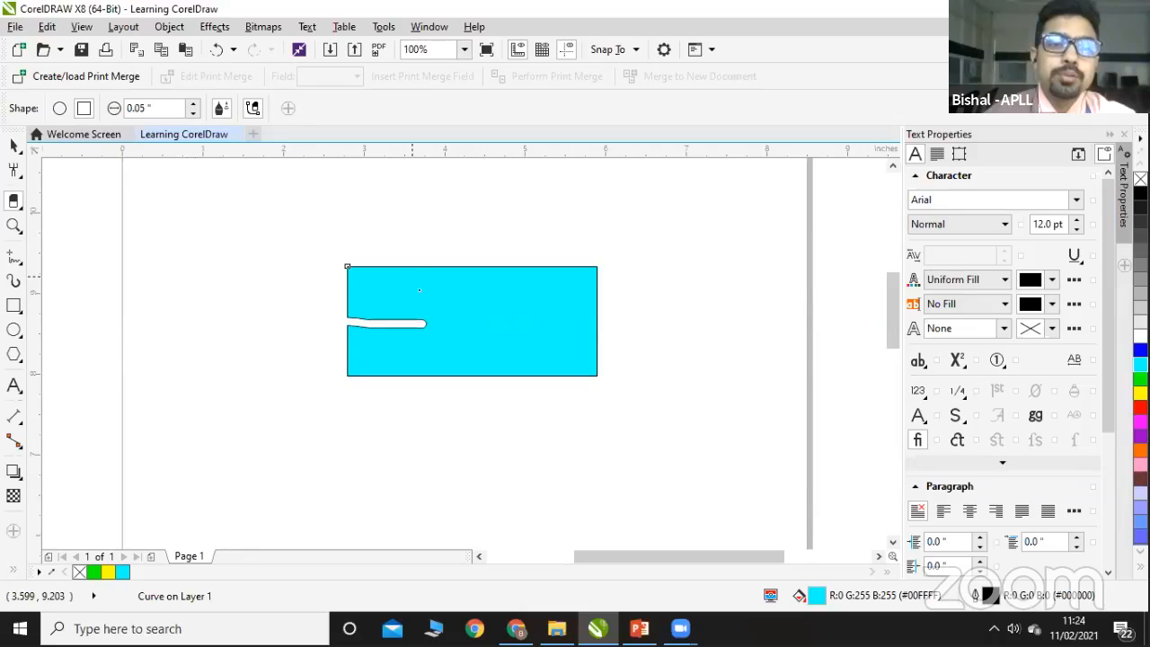
{"action": "left_click_drag", "start_coordinate": [410, 273], "coordinate": [442, 311]}
{"action": "key", "text": "ctrl+z"}
{"action": "key", "text": "ctrl+z"}
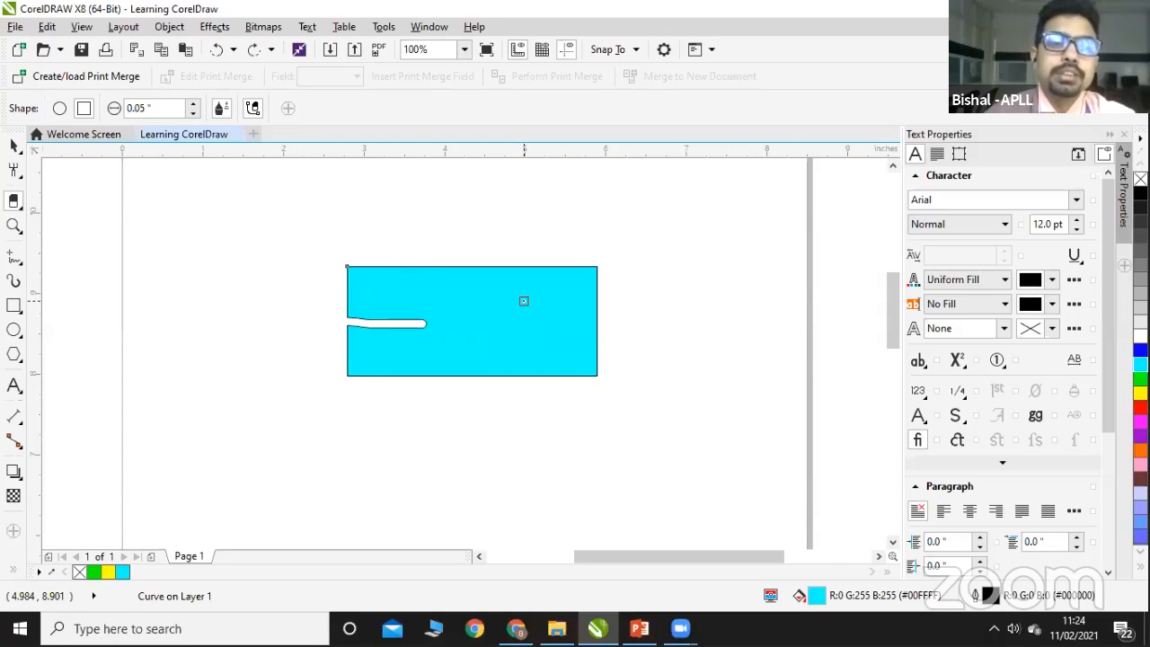
Step: Try erasing a horizontal and a vertical band across the rectangle with a 0.17-inch square nib, and undo all erasures
{"action": "left_click", "coordinate": [191, 107]}
{"action": "left_click_drag", "start_coordinate": [347, 342], "coordinate": [613, 348]}
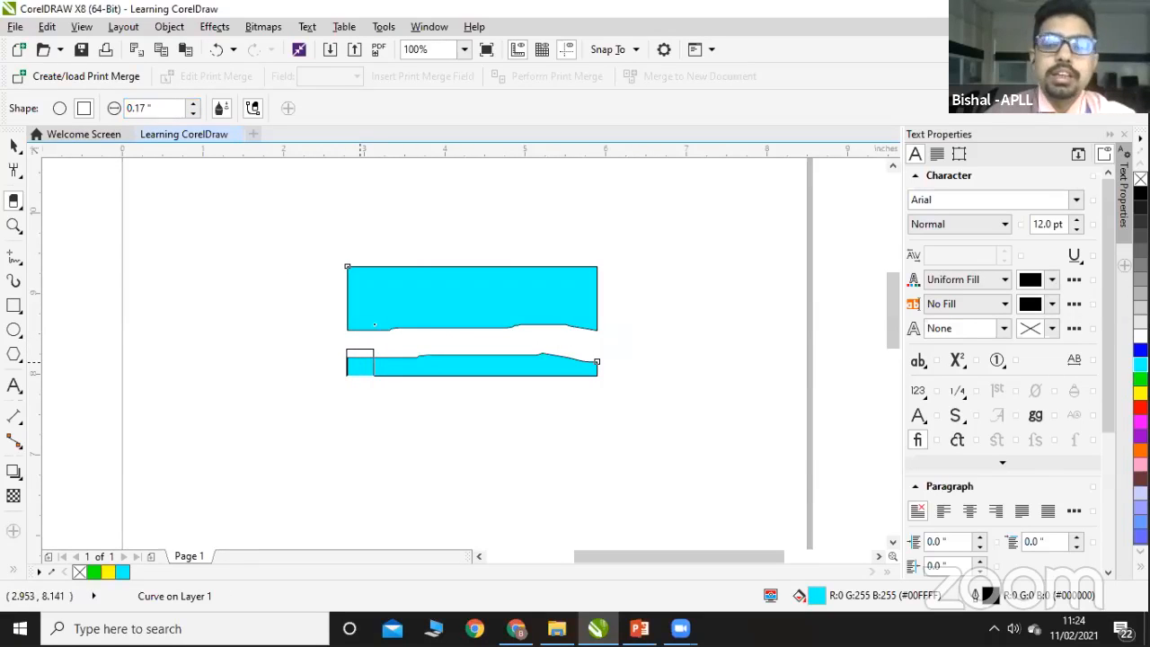
{"action": "left_click_drag", "start_coordinate": [401, 254], "coordinate": [401, 382]}
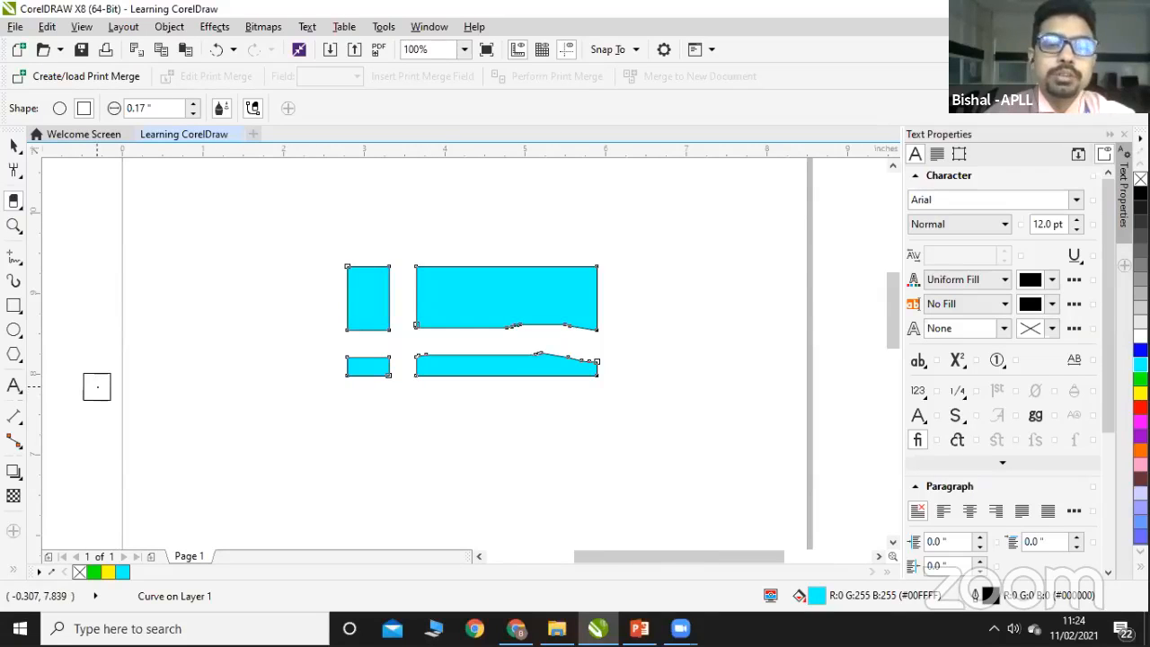
{"action": "key", "text": "ctrl+z"}
{"action": "key", "text": "ctrl+z"}
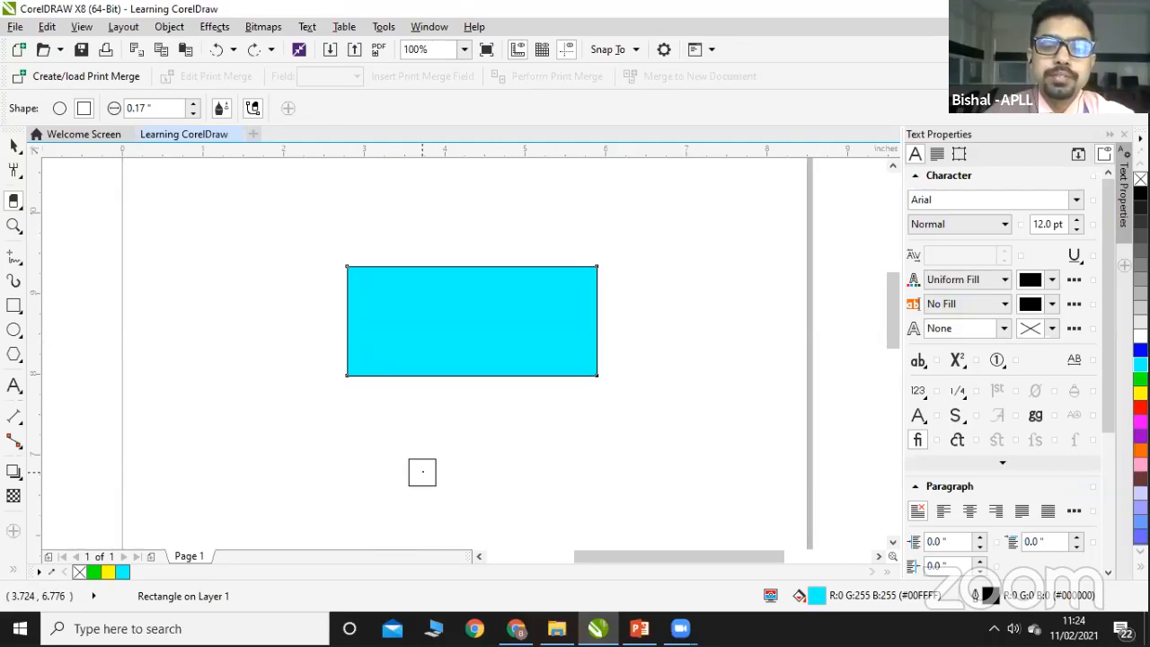
Step: Switch to the PowerPoint presentation, present from the Crop tool slide through the Zoom and Pan tools slide, and end the show
{"action": "mouse_move", "coordinate": [639, 628]}
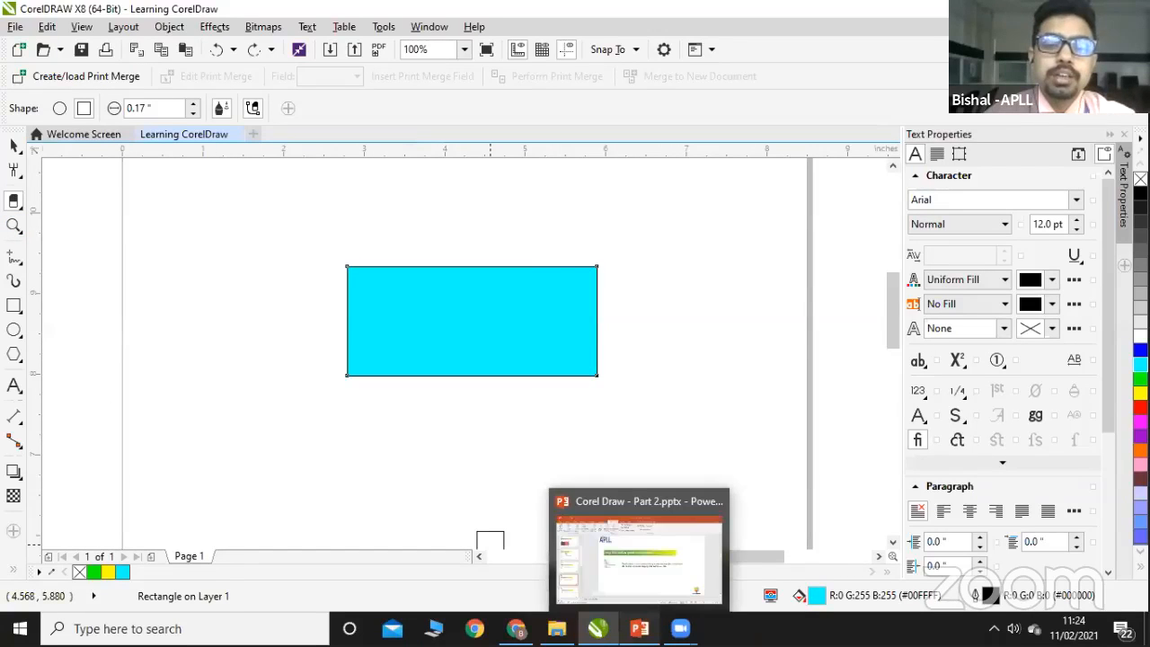
{"action": "left_click", "coordinate": [639, 548]}
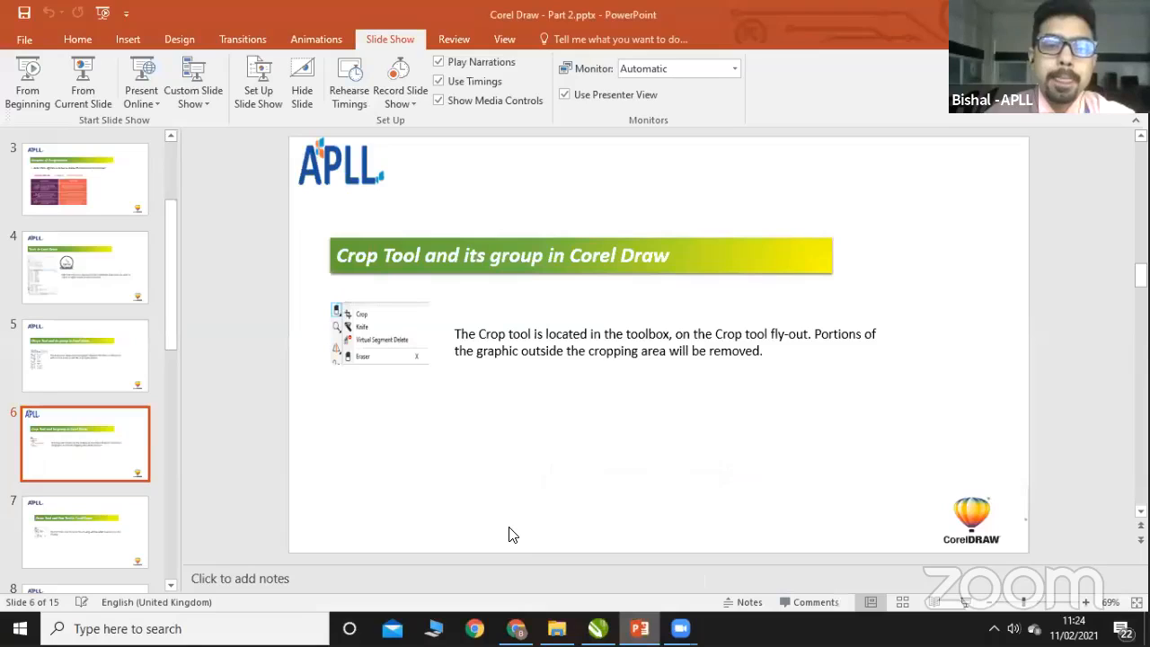
{"action": "left_click", "coordinate": [93, 91]}
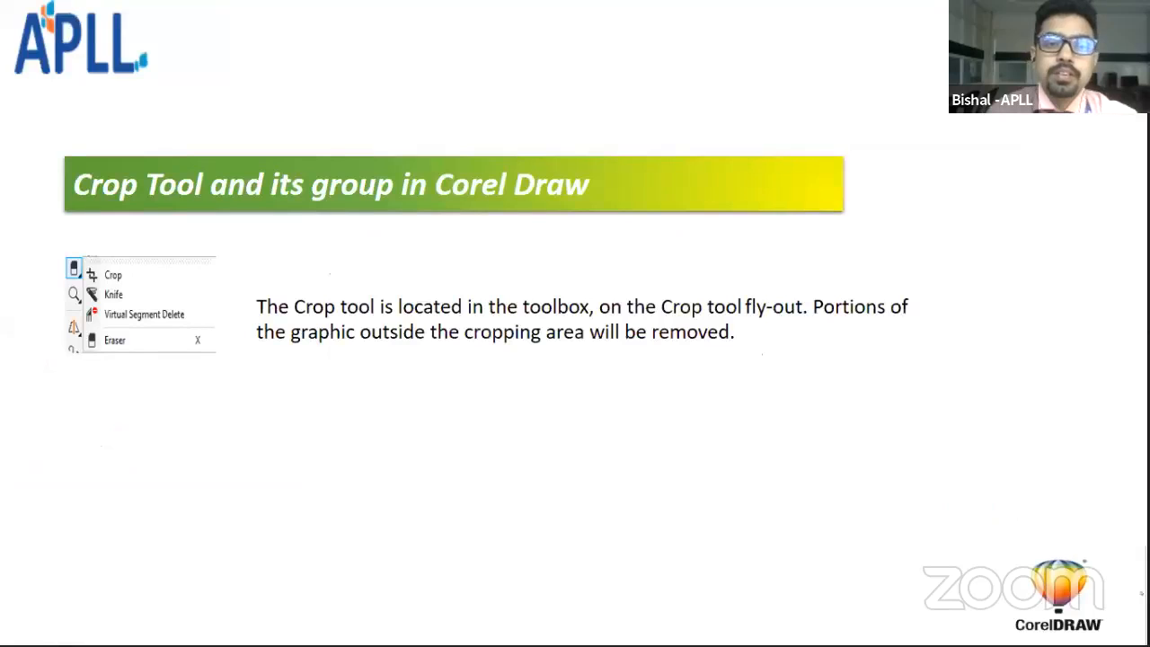
{"action": "key", "text": "Right"}
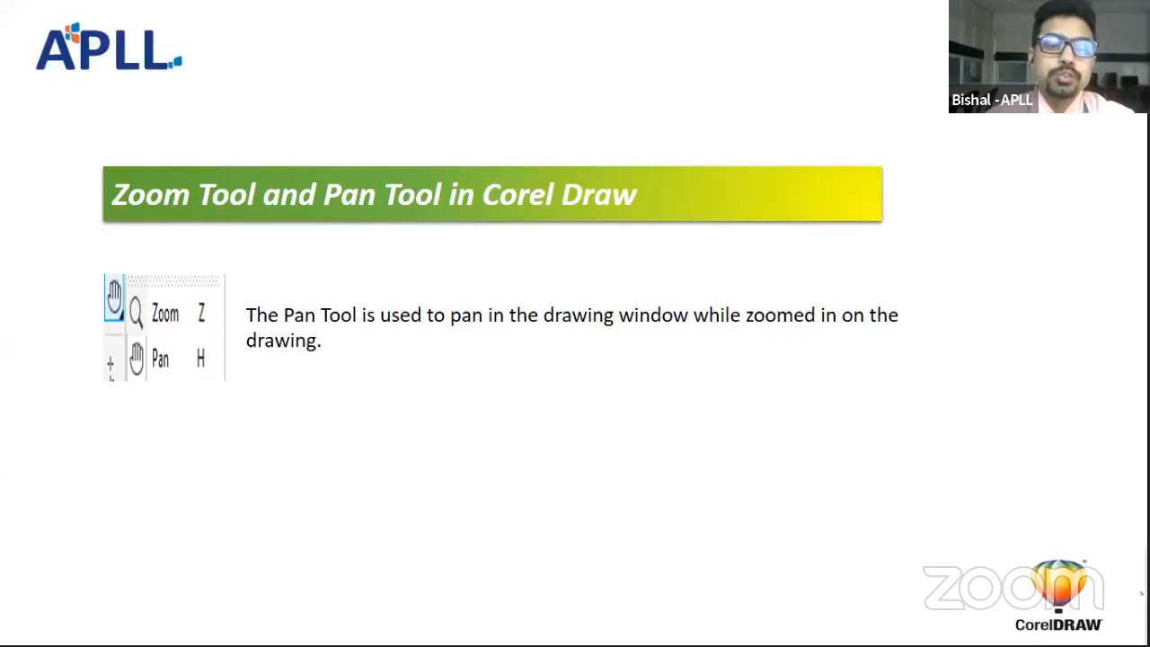
{"action": "key", "text": "Escape"}
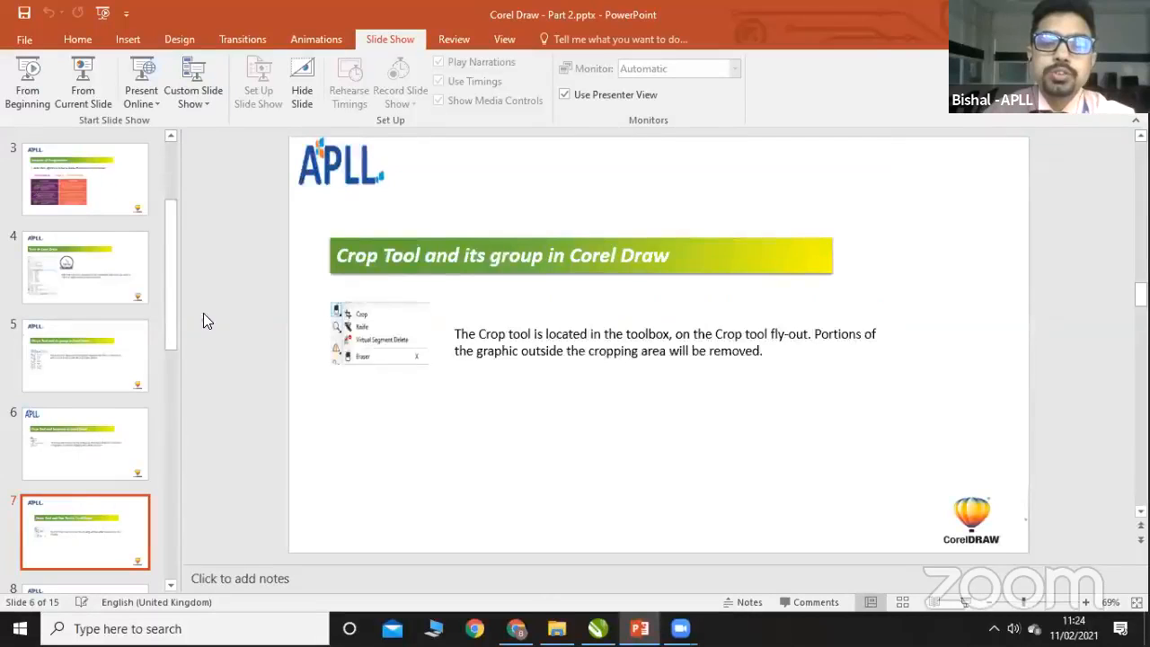
Step: Switch to CorelDRAW and, with the Zoom tool, zoom in on the cyan rectangle to 200% and back out to 100%
{"action": "left_click", "coordinate": [598, 628]}
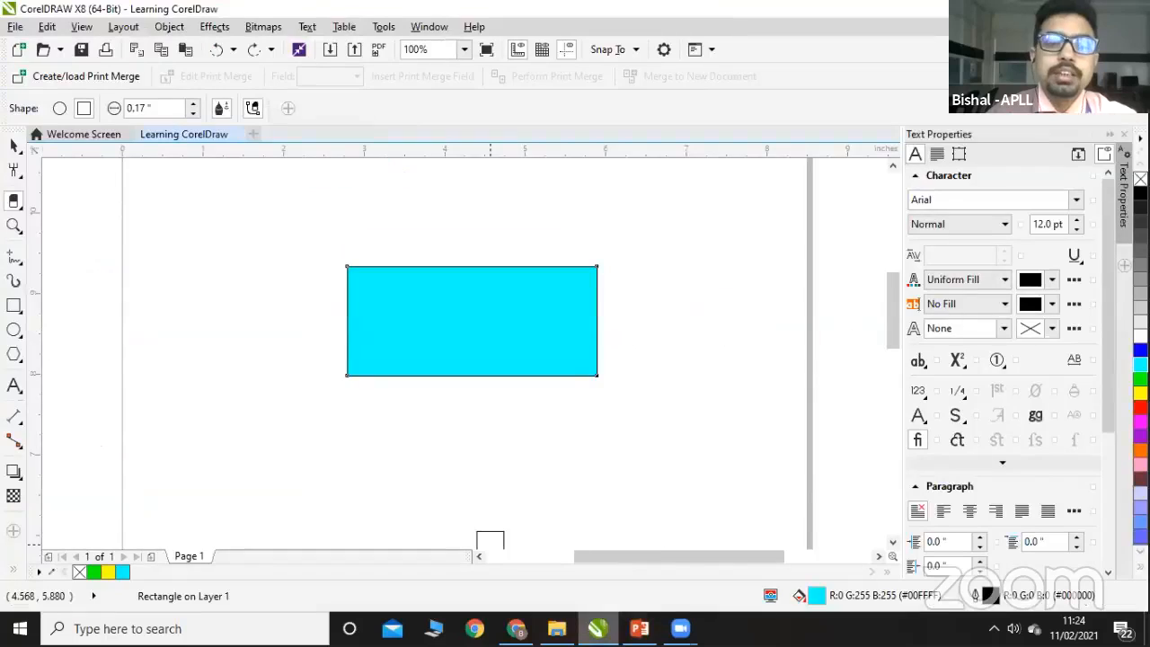
{"action": "left_click", "coordinate": [20, 230]}
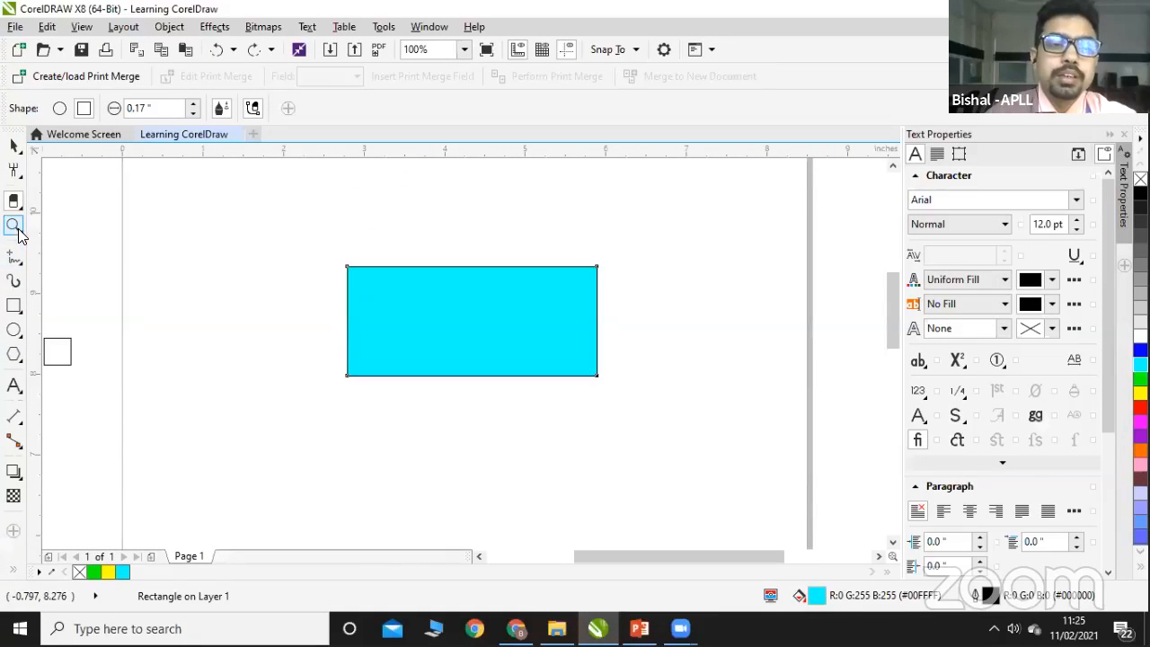
{"action": "left_click", "coordinate": [20, 230]}
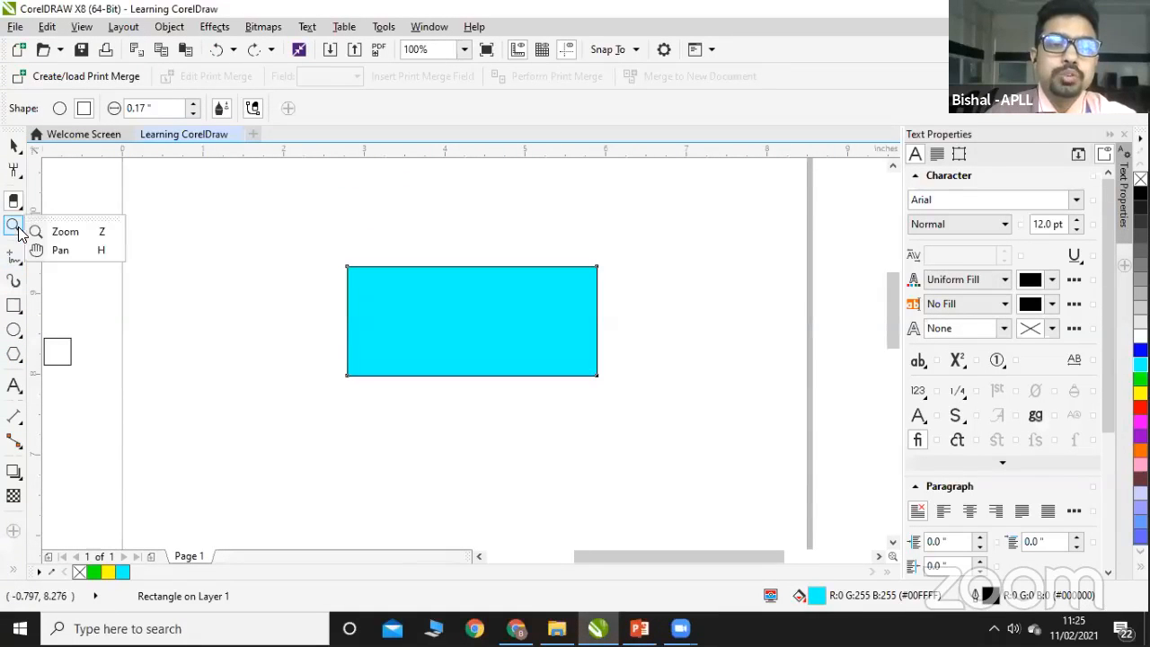
{"action": "left_click", "coordinate": [66, 234]}
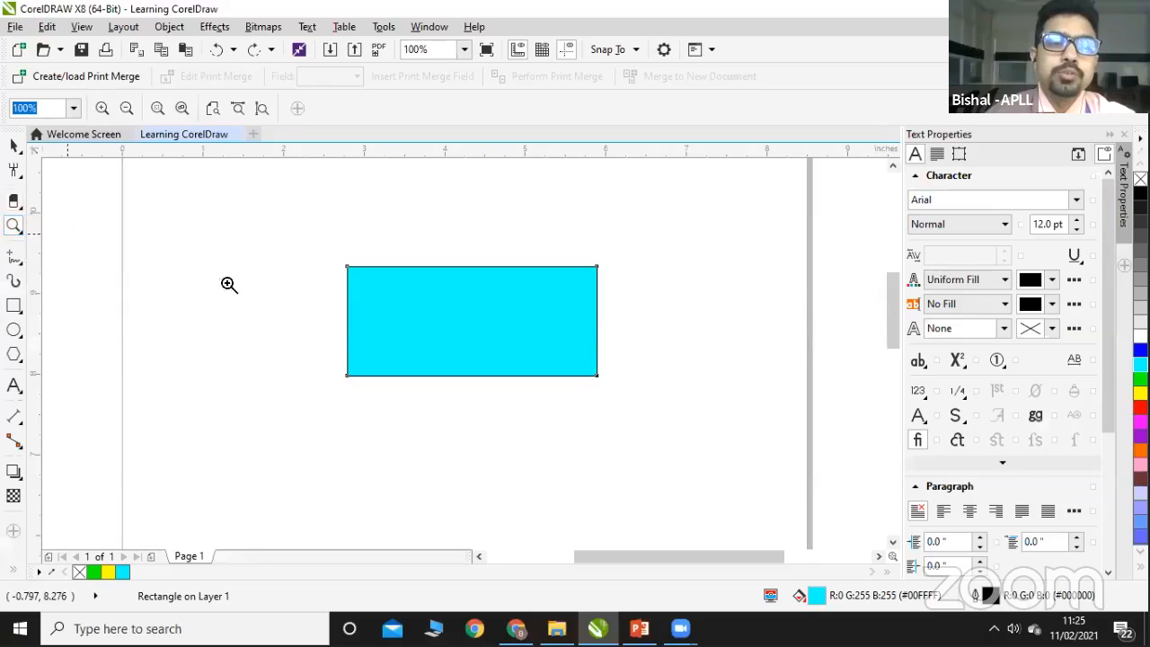
{"action": "left_click", "coordinate": [470, 306]}
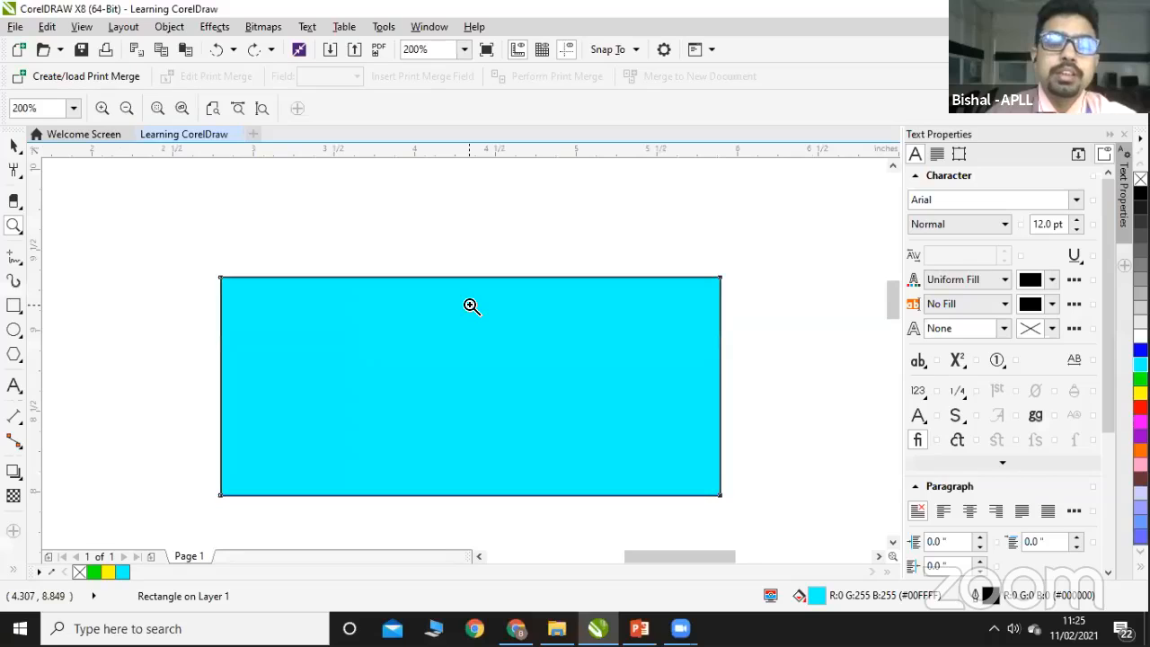
{"action": "right_click", "coordinate": [470, 306]}
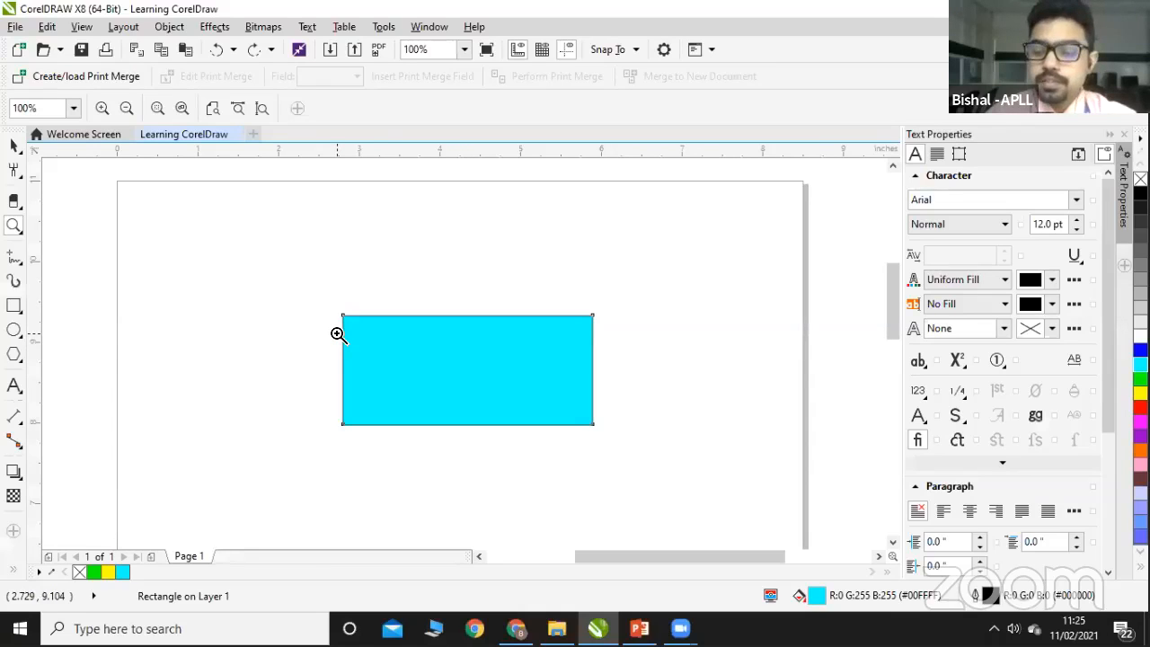
Step: Repeat zooming in to 200% and back out to 100% twice over the middle of the rectangle
{"action": "left_click", "coordinate": [467, 354]}
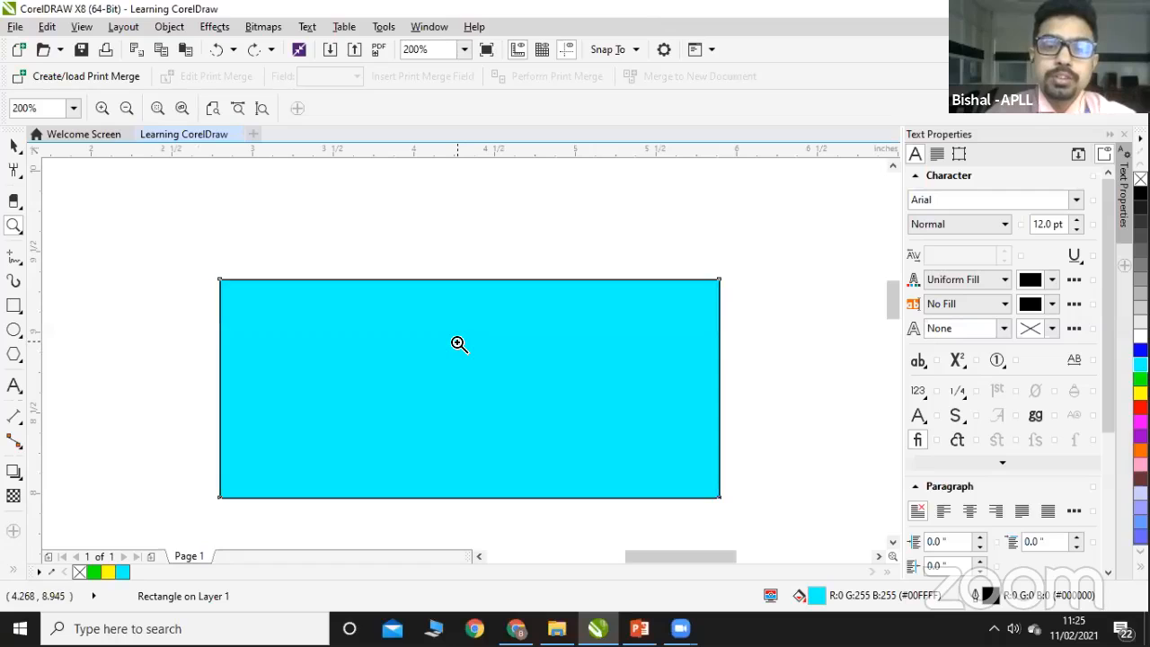
{"action": "left_click", "coordinate": [458, 344], "text": "shift"}
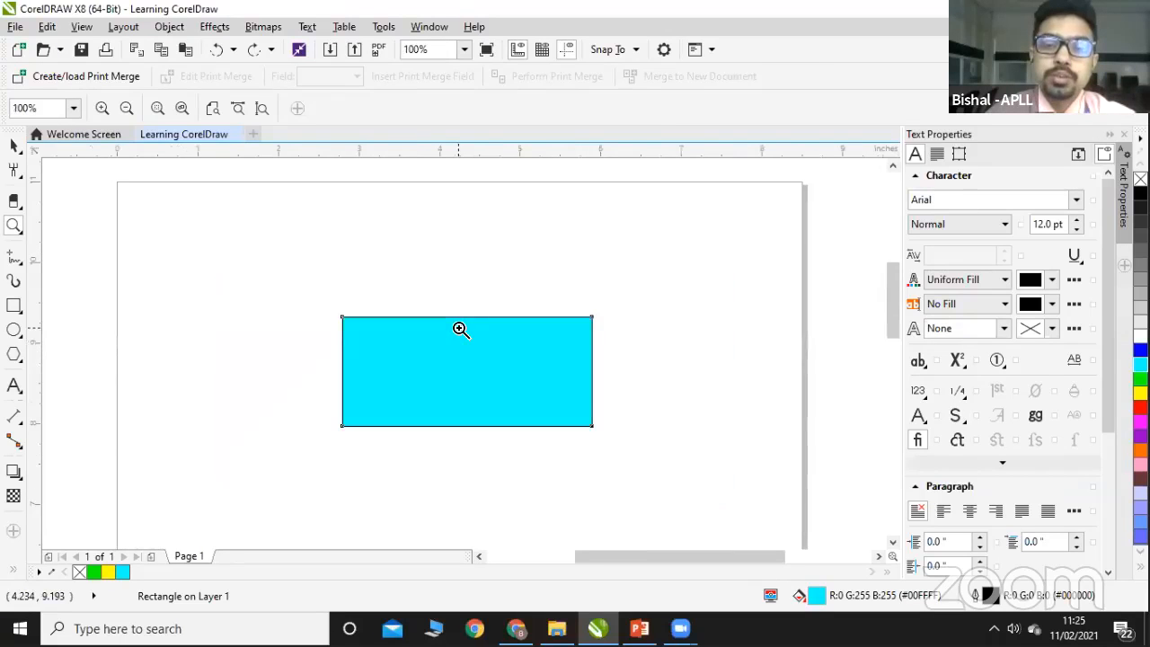
{"action": "left_click", "coordinate": [464, 356]}
{"action": "left_click", "coordinate": [465, 355], "text": "shift"}
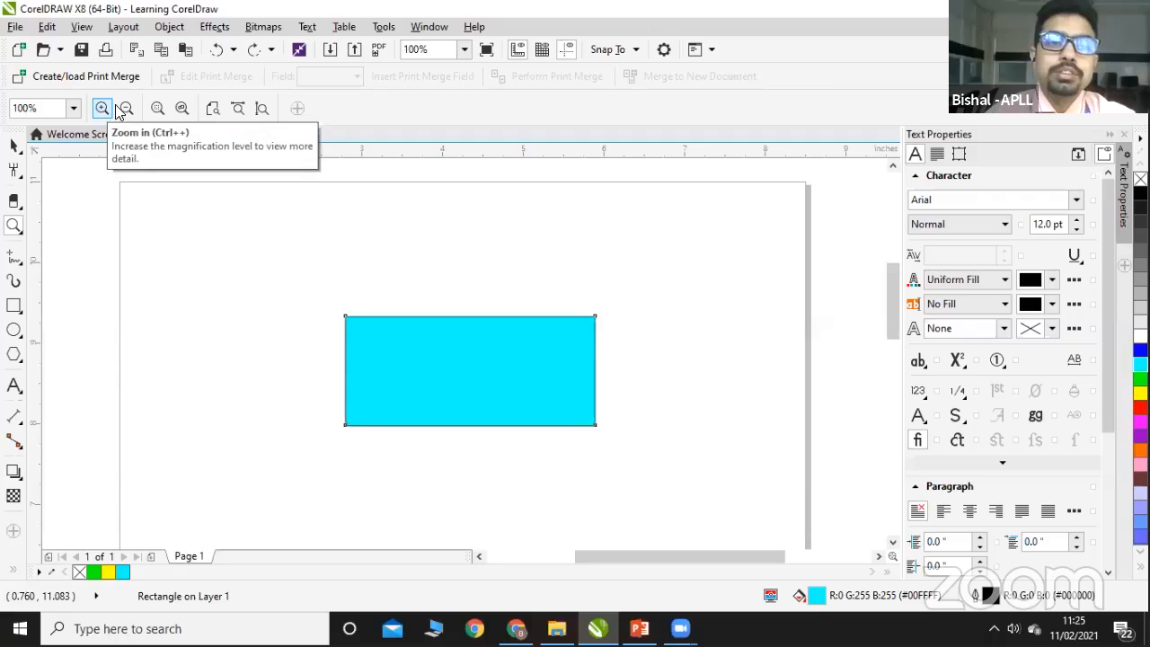
Step: Try the preset zoom levels To Page, To Fit and To Selected on the drawing
{"action": "left_click", "coordinate": [463, 50]}
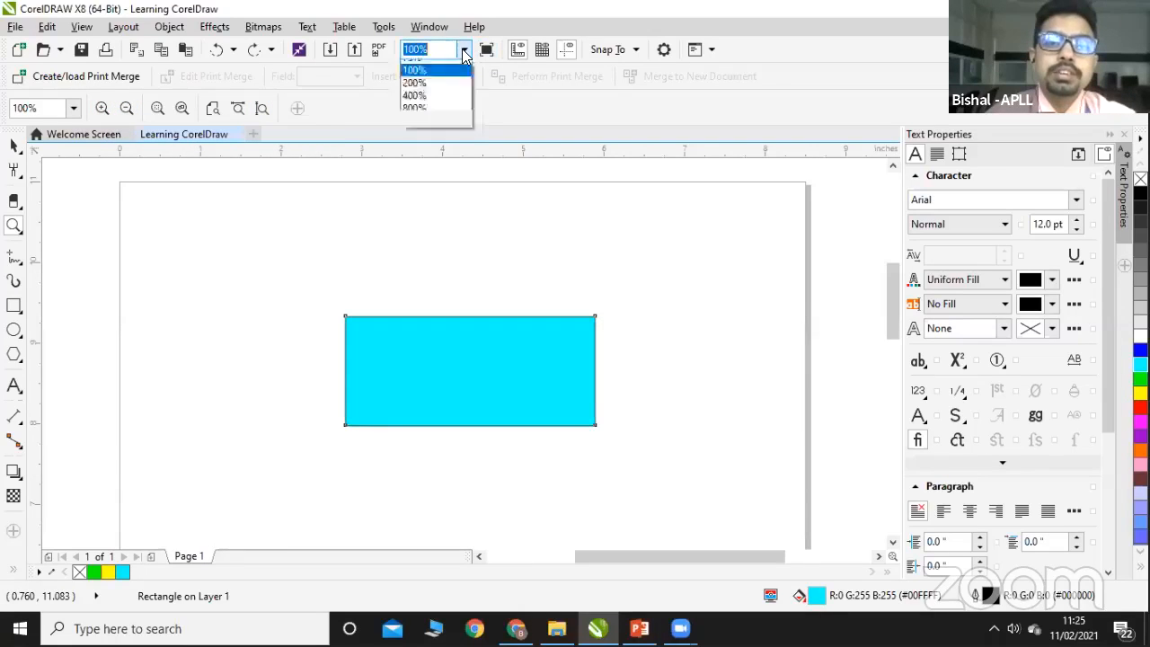
{"action": "left_click", "coordinate": [434, 95]}
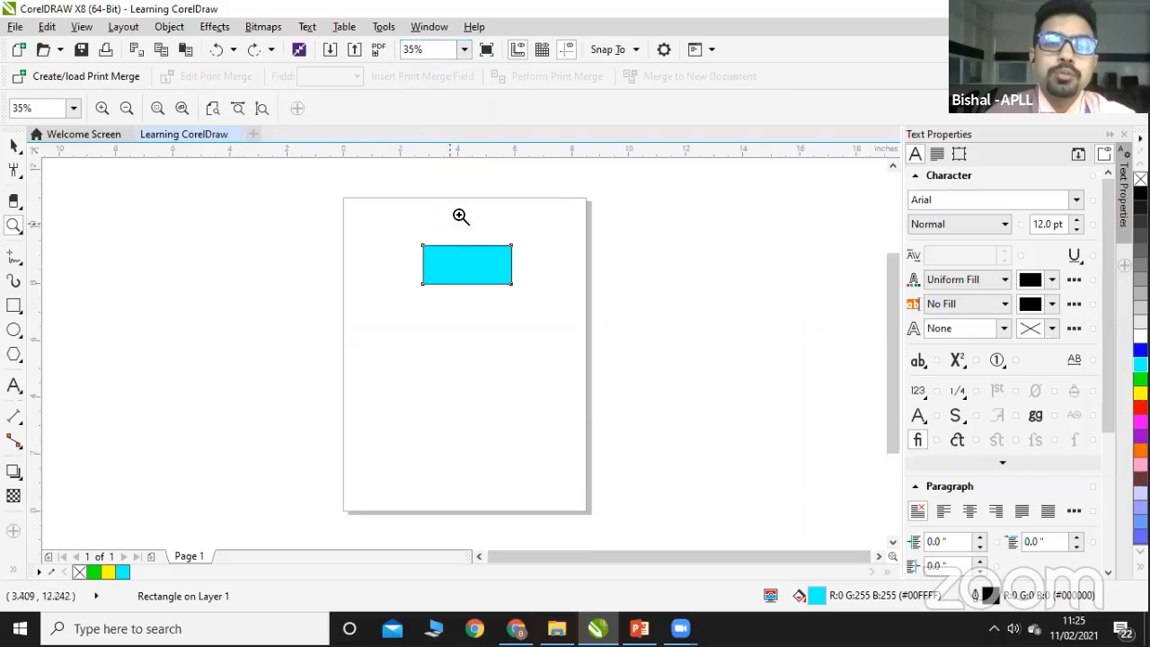
{"action": "left_click", "coordinate": [463, 50]}
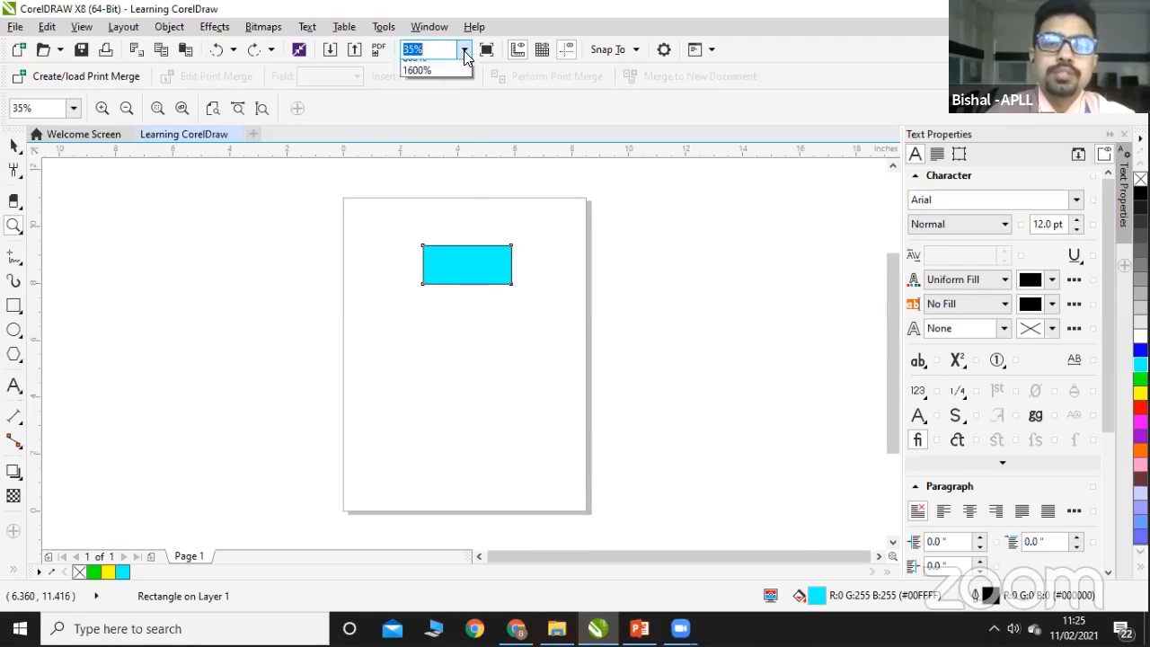
{"action": "left_click", "coordinate": [442, 65]}
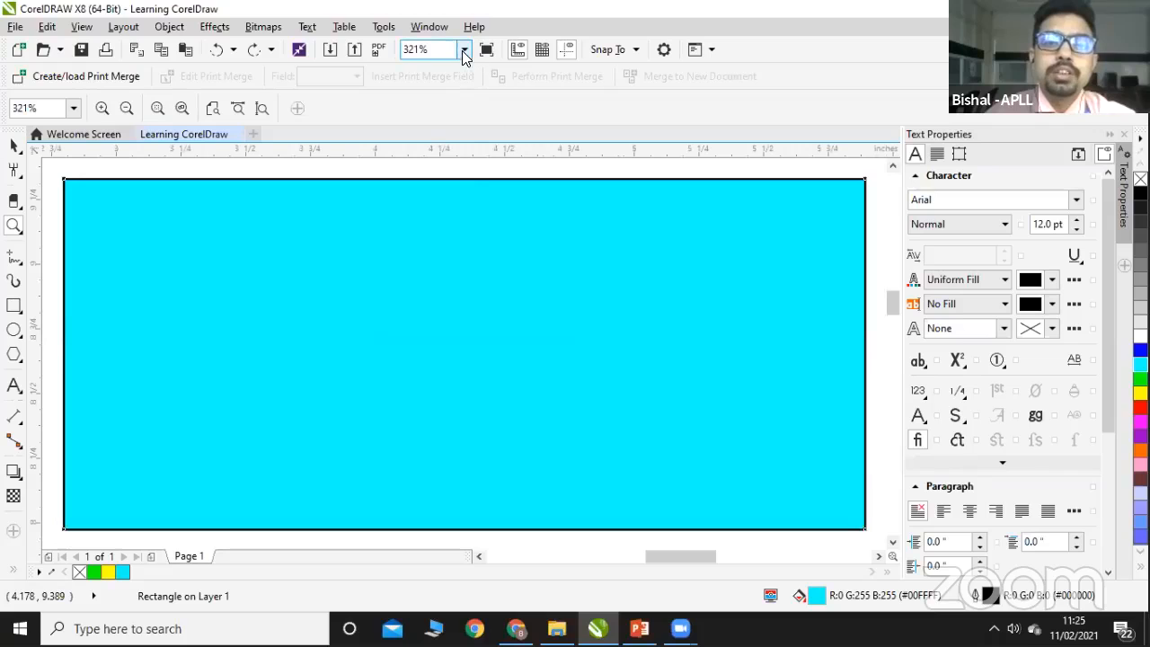
{"action": "left_click", "coordinate": [464, 51]}
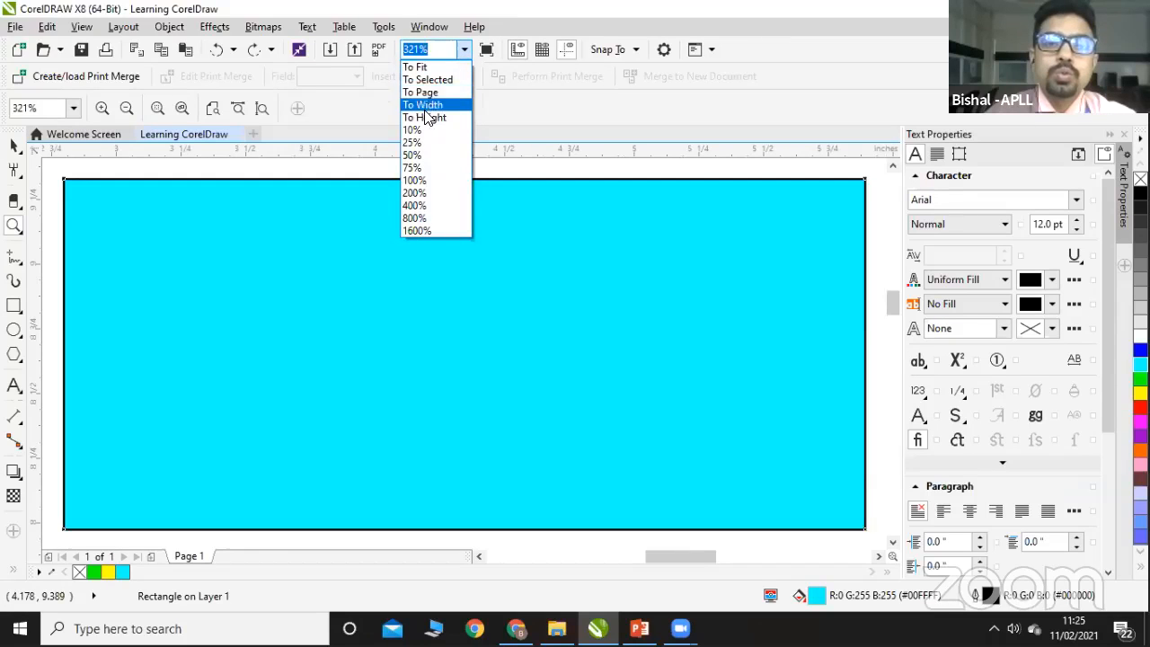
{"action": "left_click", "coordinate": [425, 83]}
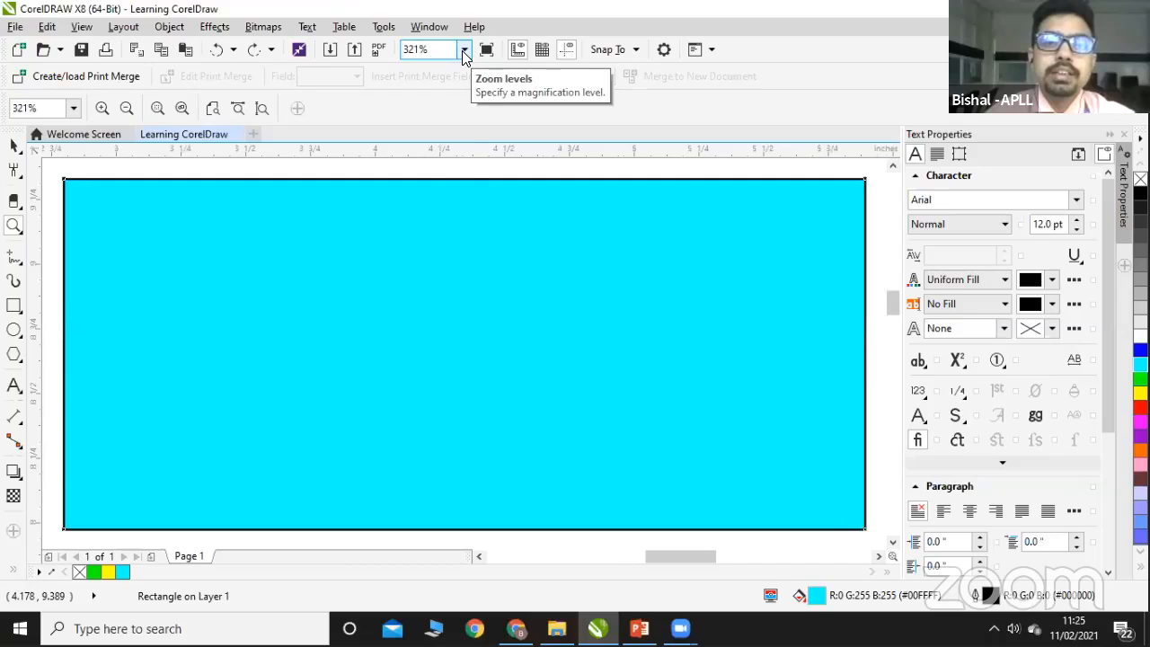
Step: Zoom the view to the page width using To Width and look across toward the page's left edge
{"action": "left_click", "coordinate": [463, 50]}
{"action": "left_click", "coordinate": [430, 106]}
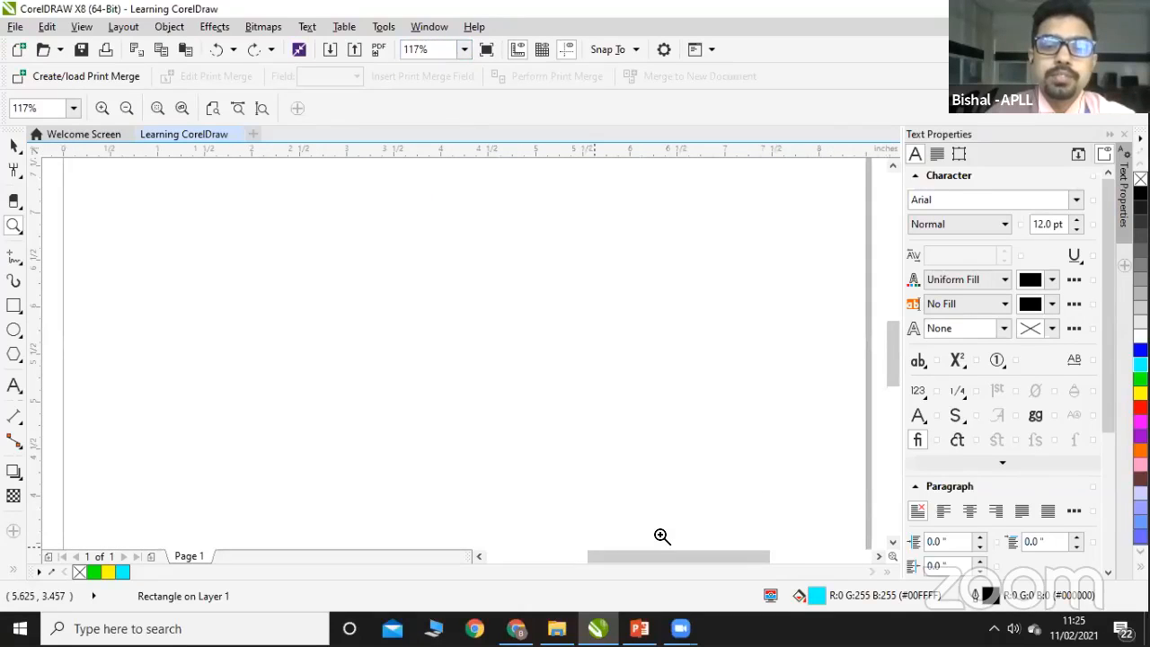
{"action": "scroll", "coordinate": [662, 537], "scroll_direction": "left", "scroll_amount": 5}
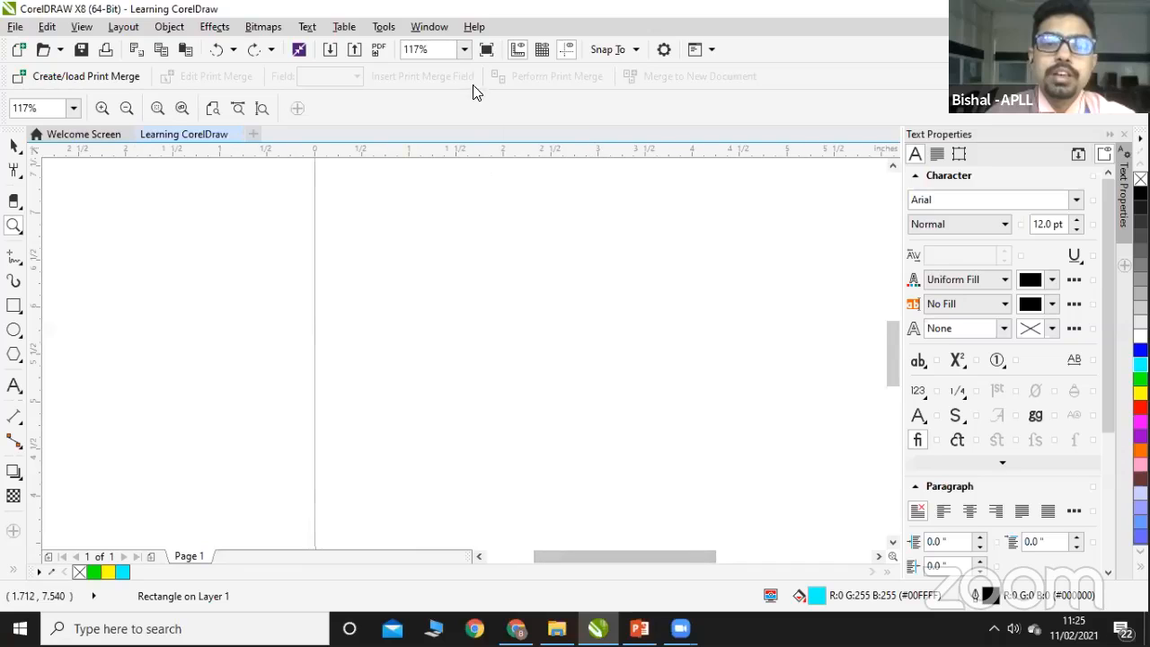
Step: Set the zoom level to 10%, To Height and finally To Page
{"action": "left_click", "coordinate": [465, 51]}
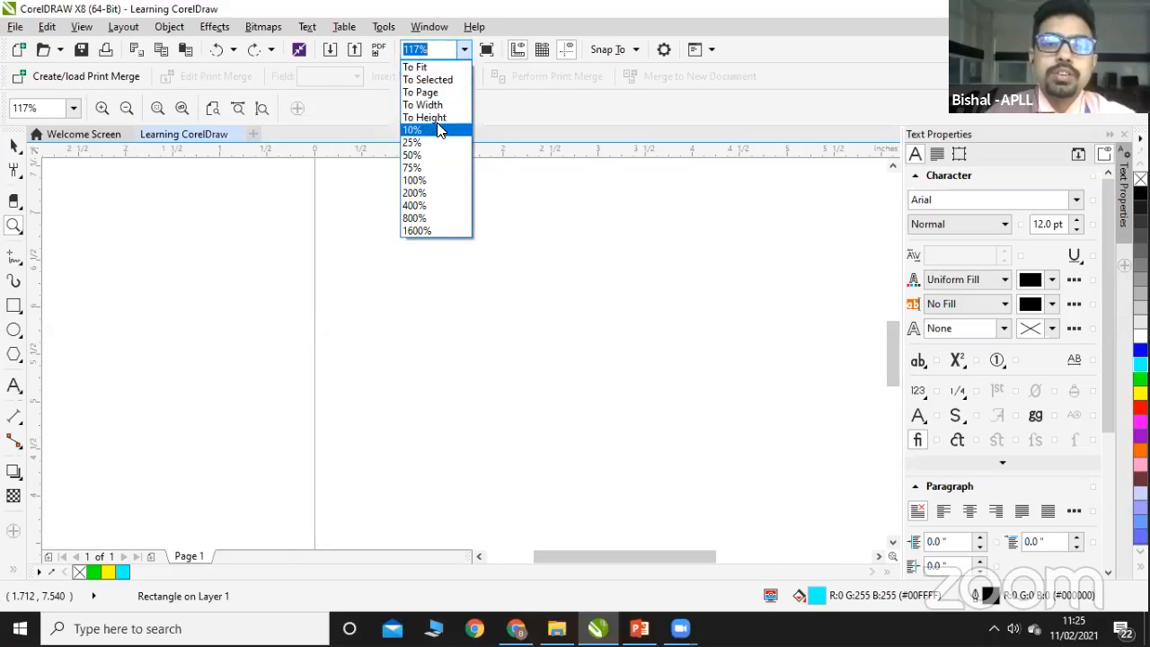
{"action": "left_click", "coordinate": [440, 131]}
{"action": "left_click", "coordinate": [465, 51]}
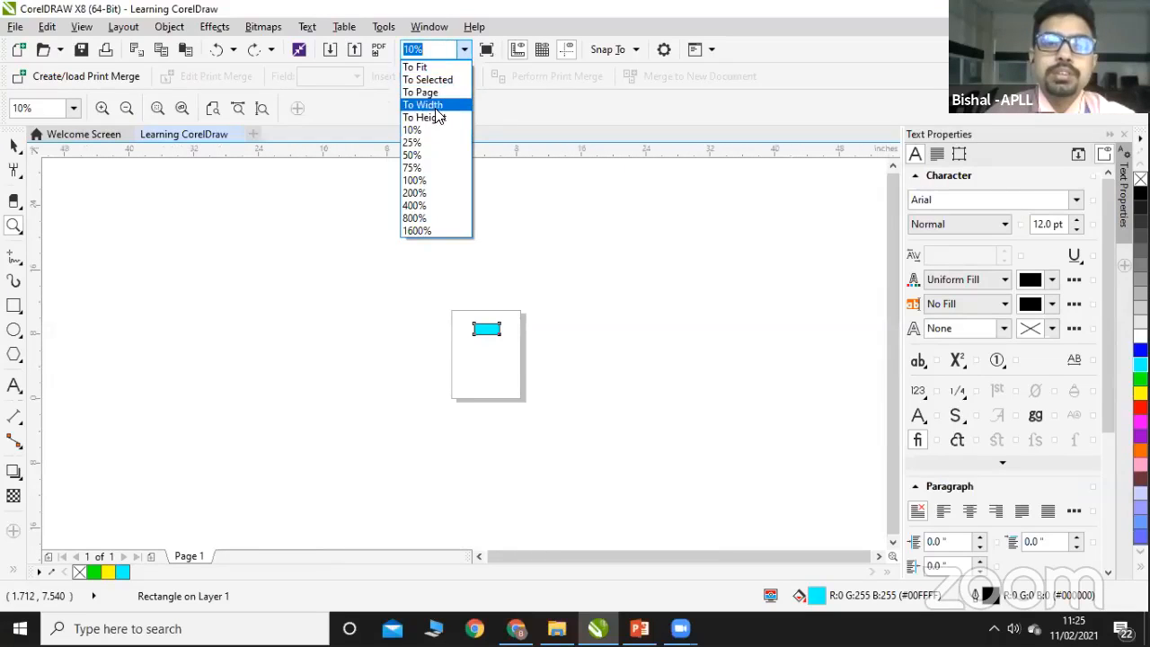
{"action": "left_click", "coordinate": [436, 118]}
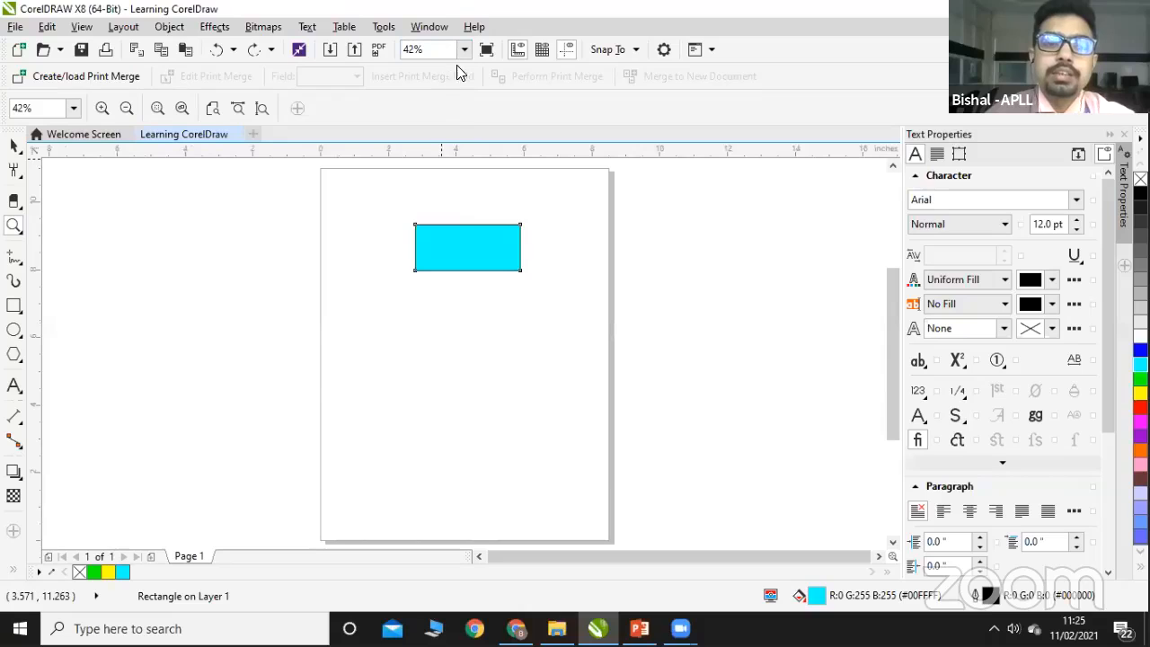
{"action": "left_click", "coordinate": [463, 52]}
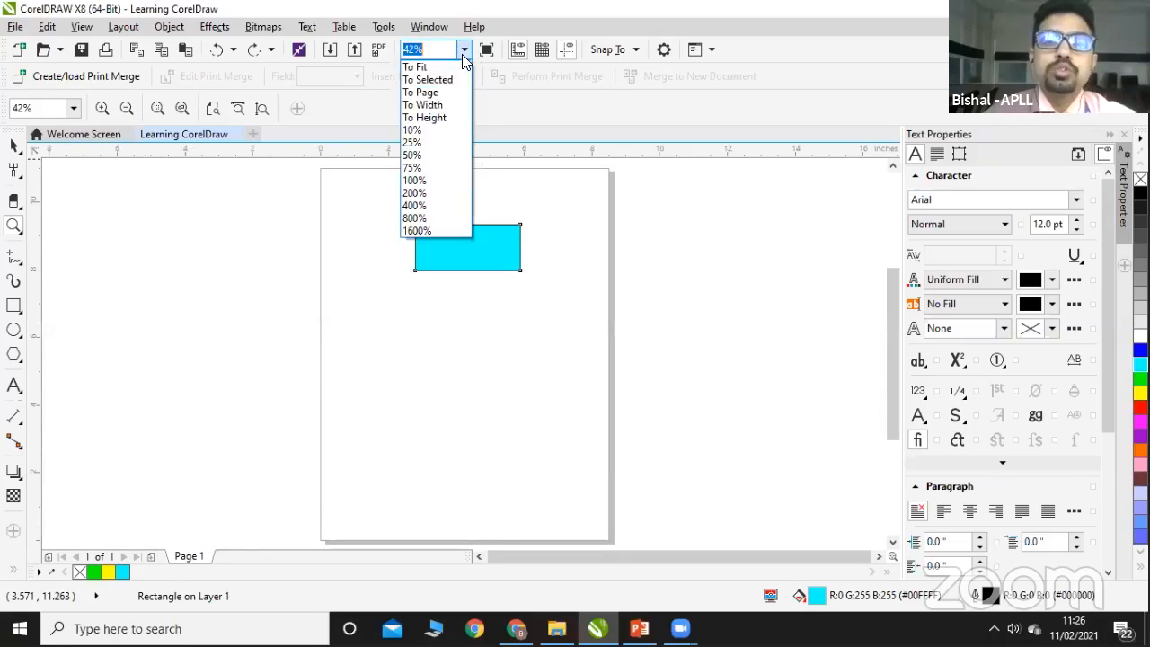
{"action": "left_click", "coordinate": [433, 93]}
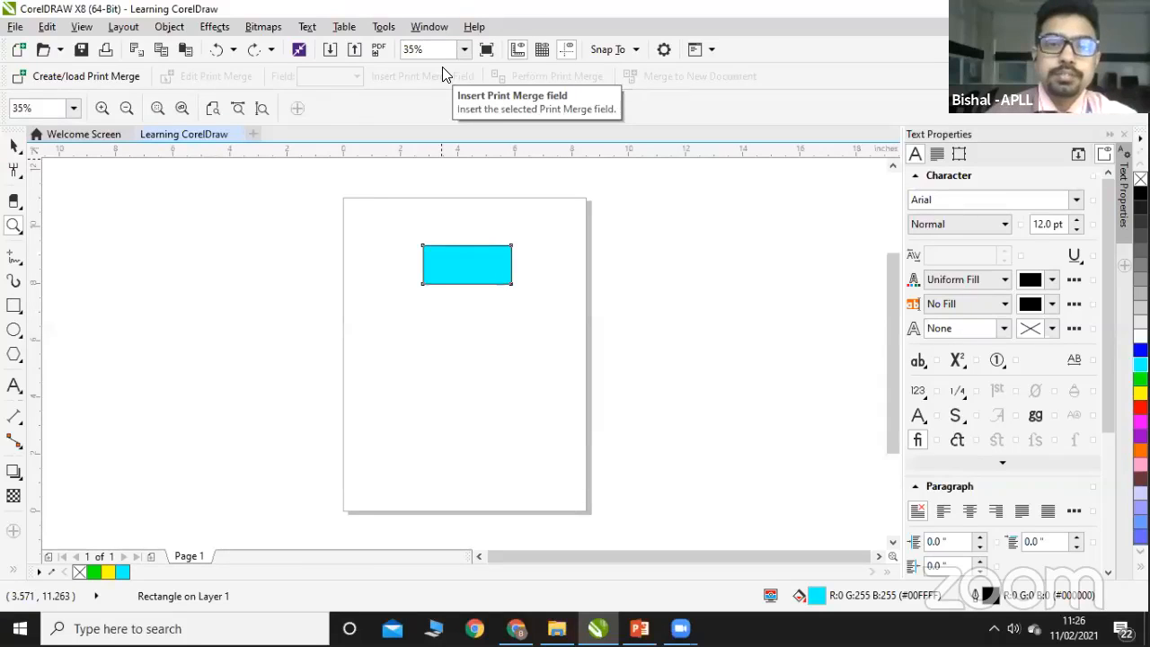
Step: Use the Pan tool to shift the view so the page sits about 4 inches further left
{"action": "left_click", "coordinate": [18, 232]}
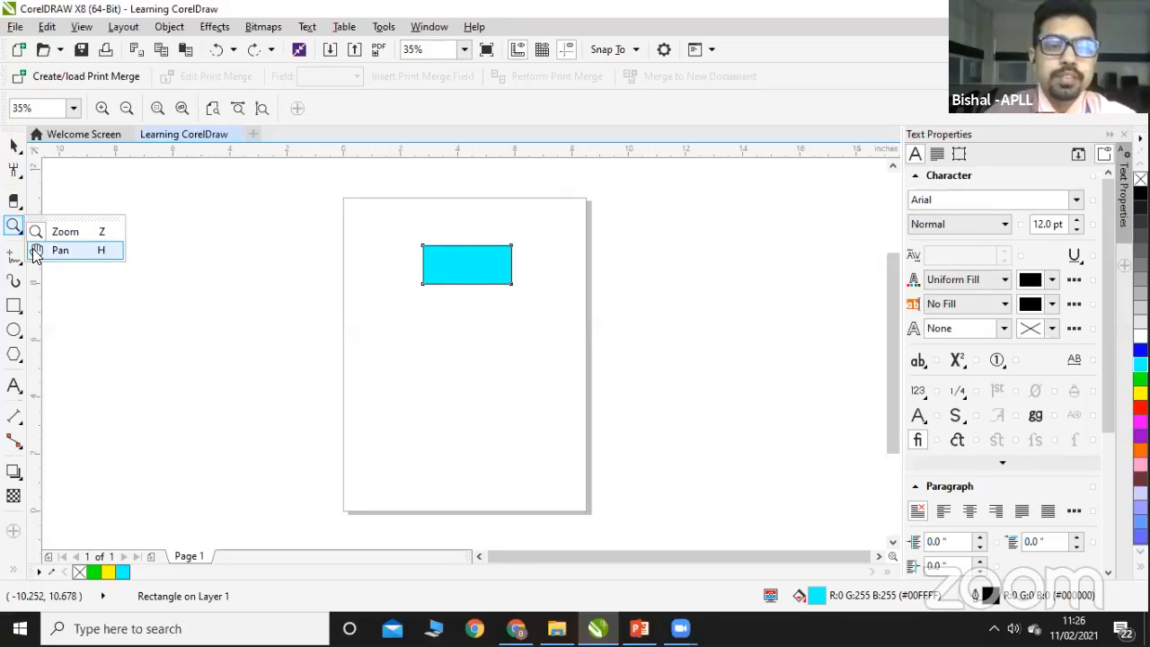
{"action": "left_click", "coordinate": [60, 252]}
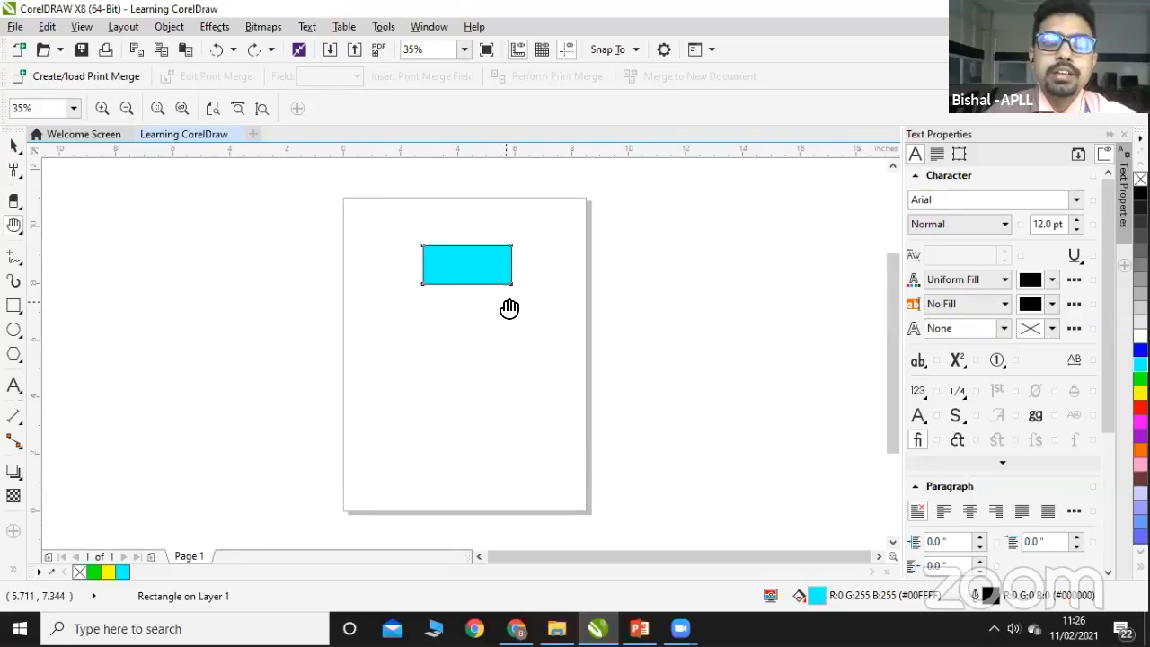
{"action": "left_click_drag", "start_coordinate": [508, 308], "coordinate": [392, 306]}
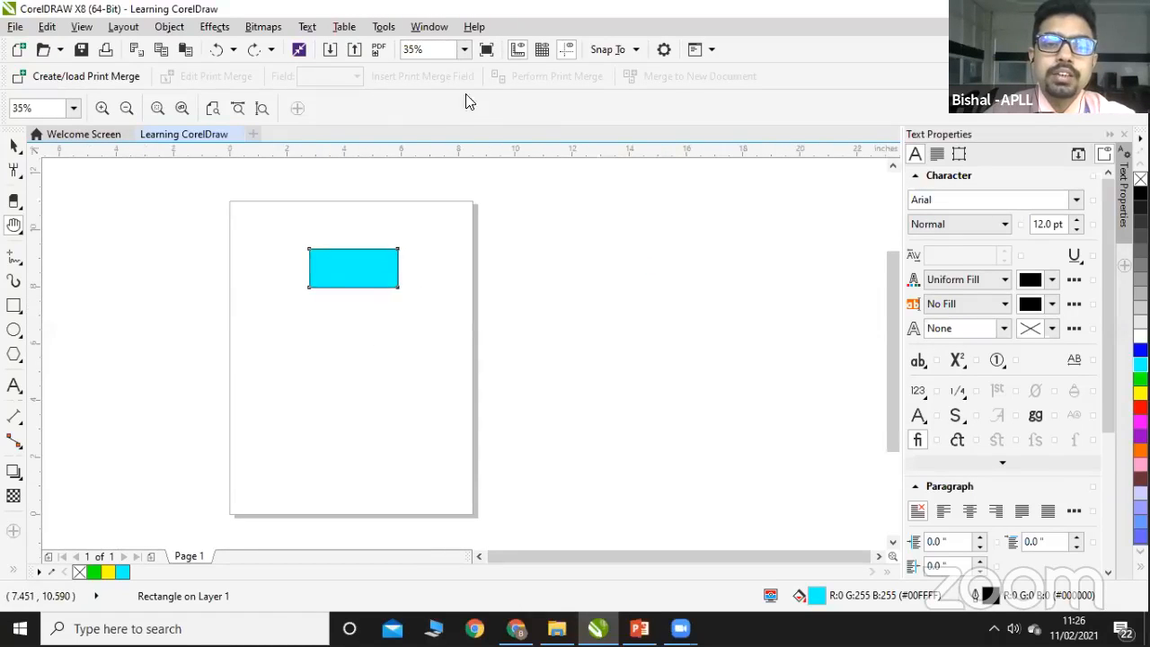
Step: Return to the Zoom tool and zoom the view To Width, followed by To Selected on the rectangle
{"action": "left_click", "coordinate": [16, 232]}
{"action": "left_click", "coordinate": [68, 231]}
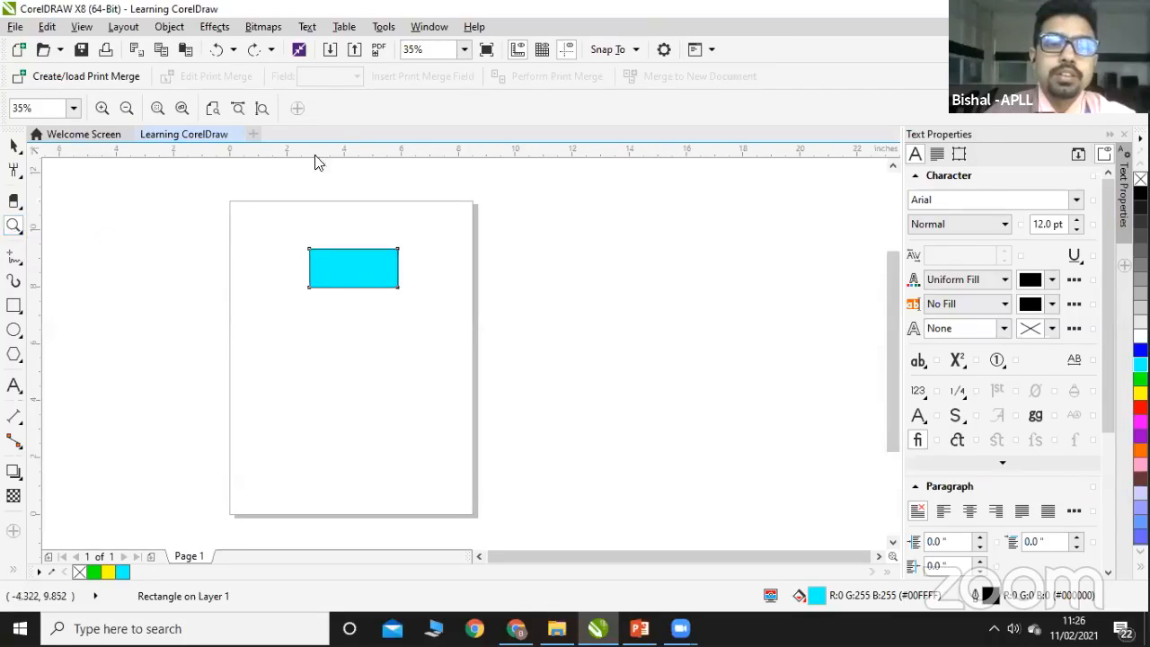
{"action": "left_click", "coordinate": [464, 50]}
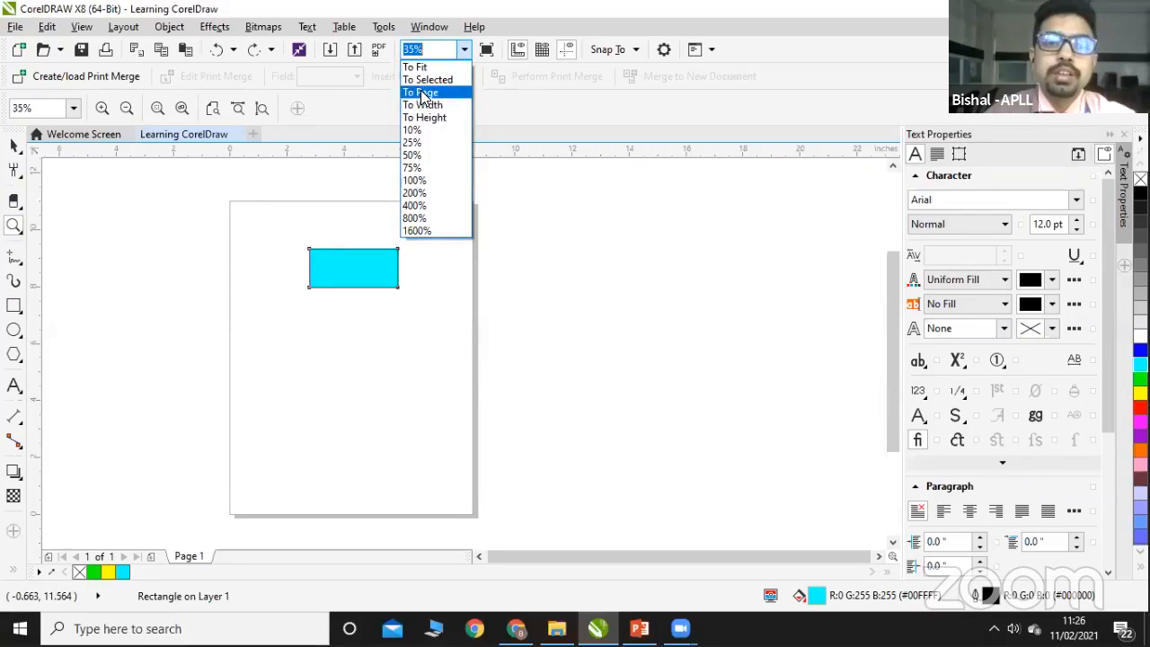
{"action": "left_click", "coordinate": [424, 106]}
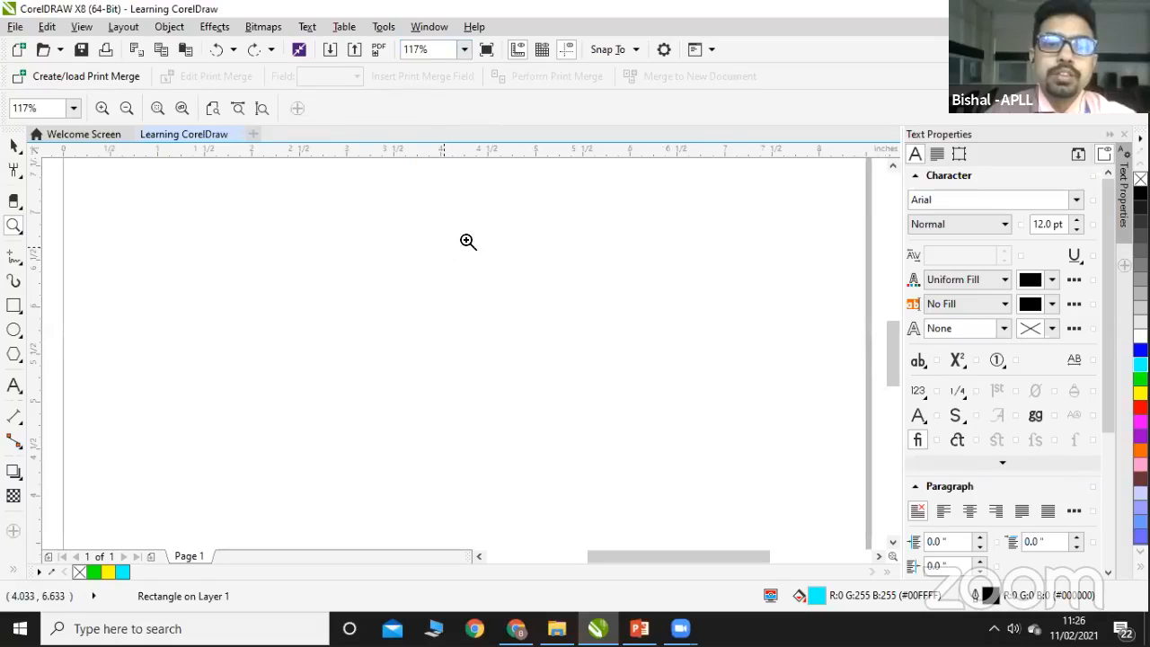
{"action": "left_click", "coordinate": [466, 49]}
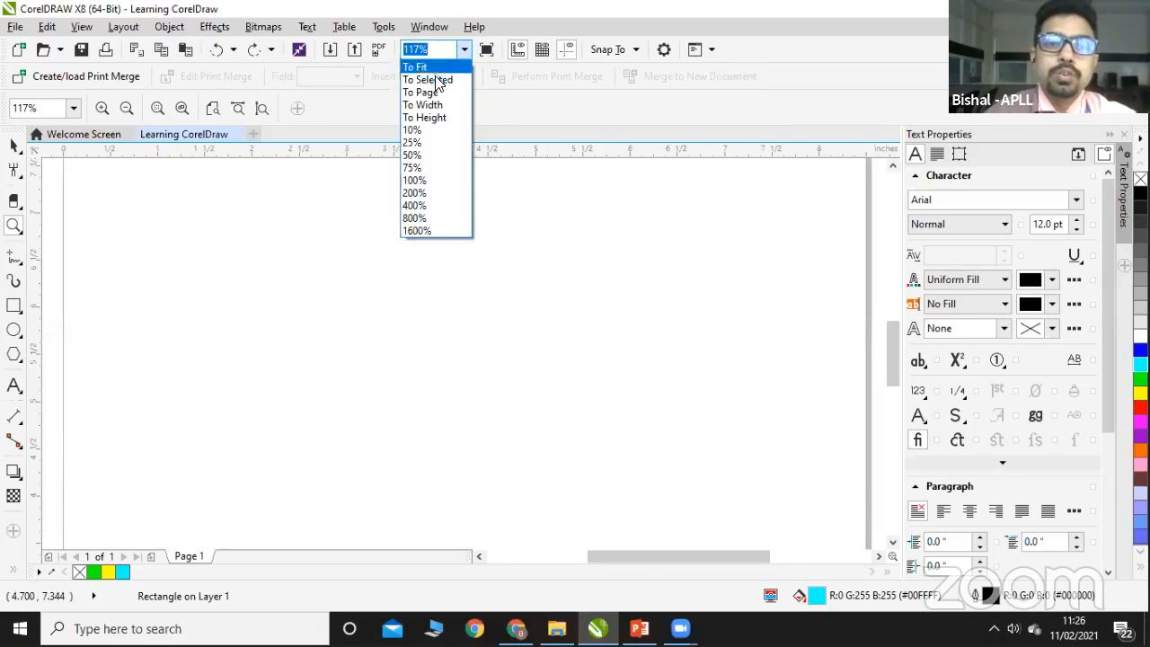
{"action": "left_click", "coordinate": [430, 76]}
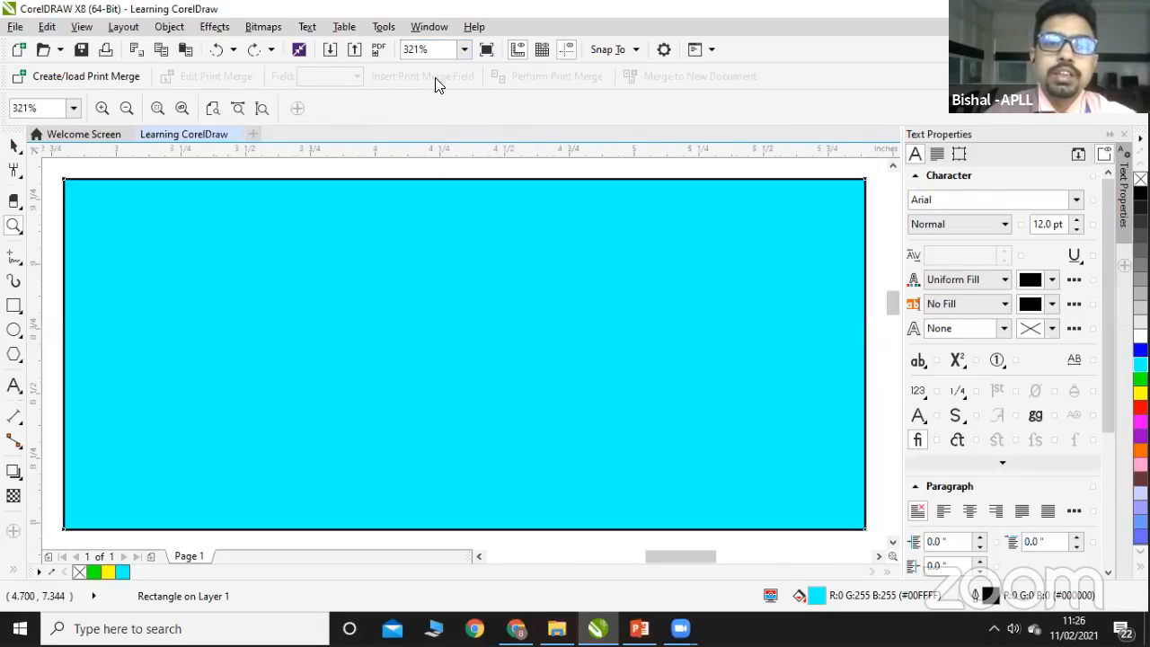
Step: Pan back and forth across the magnified rectangle with the Pan tool, ending near its left edge
{"action": "left_click", "coordinate": [18, 230]}
{"action": "left_click", "coordinate": [66, 251]}
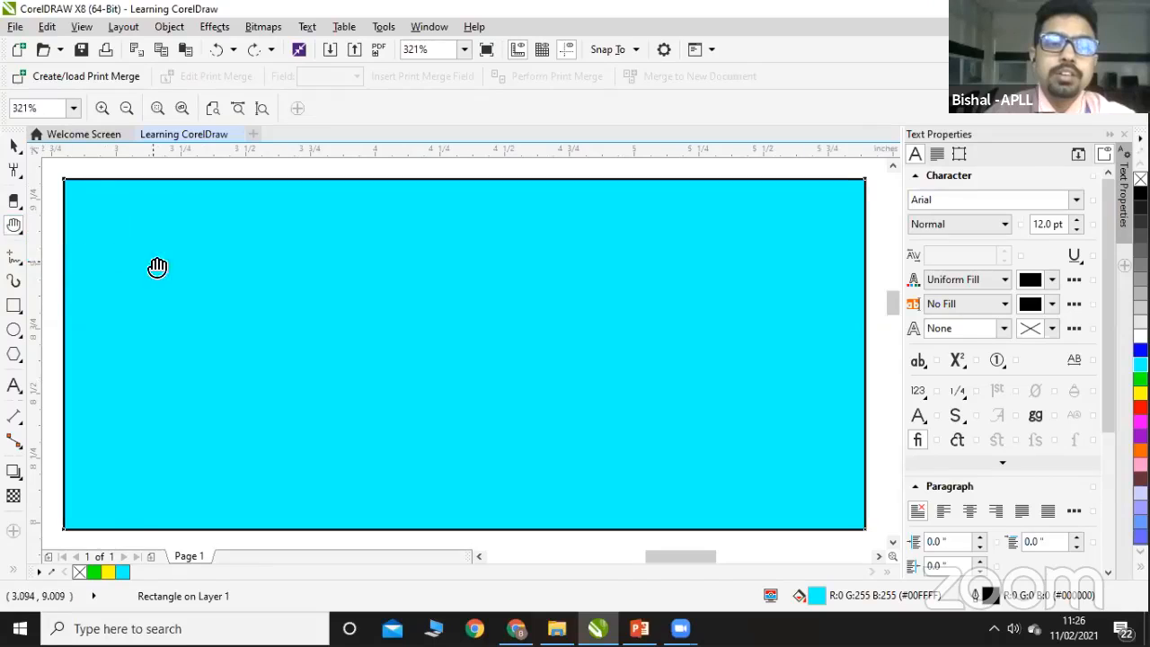
{"action": "left_click_drag", "start_coordinate": [99, 240], "coordinate": [272, 247]}
{"action": "left_click_drag", "start_coordinate": [595, 273], "coordinate": [404, 285]}
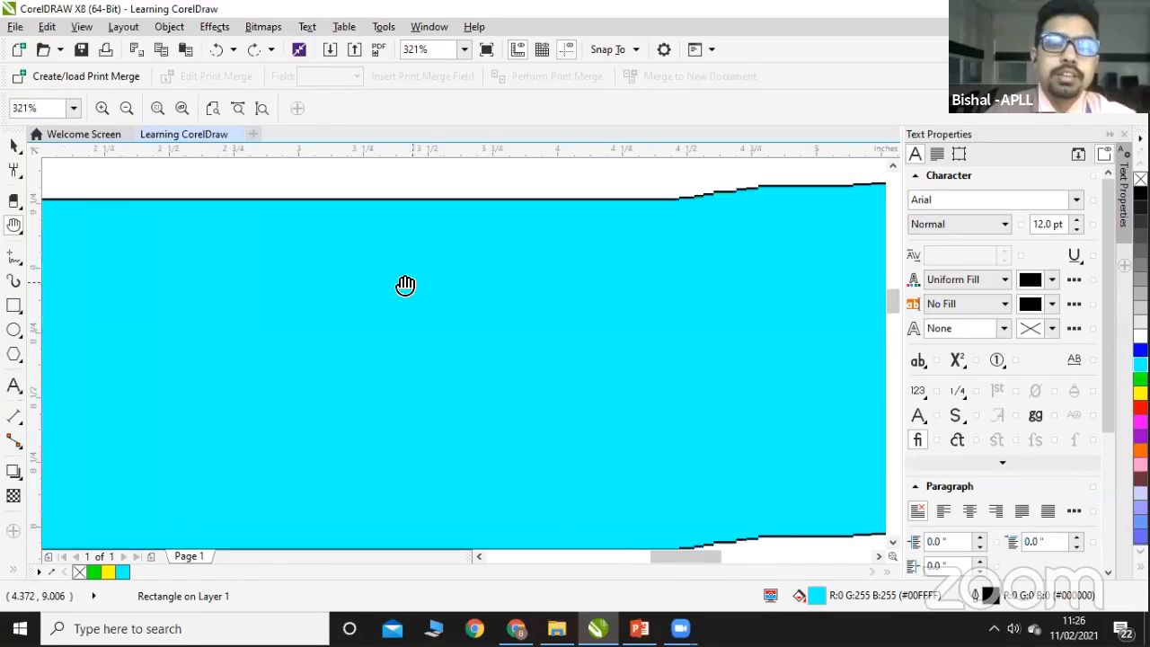
{"action": "left_click_drag", "start_coordinate": [683, 296], "coordinate": [570, 272]}
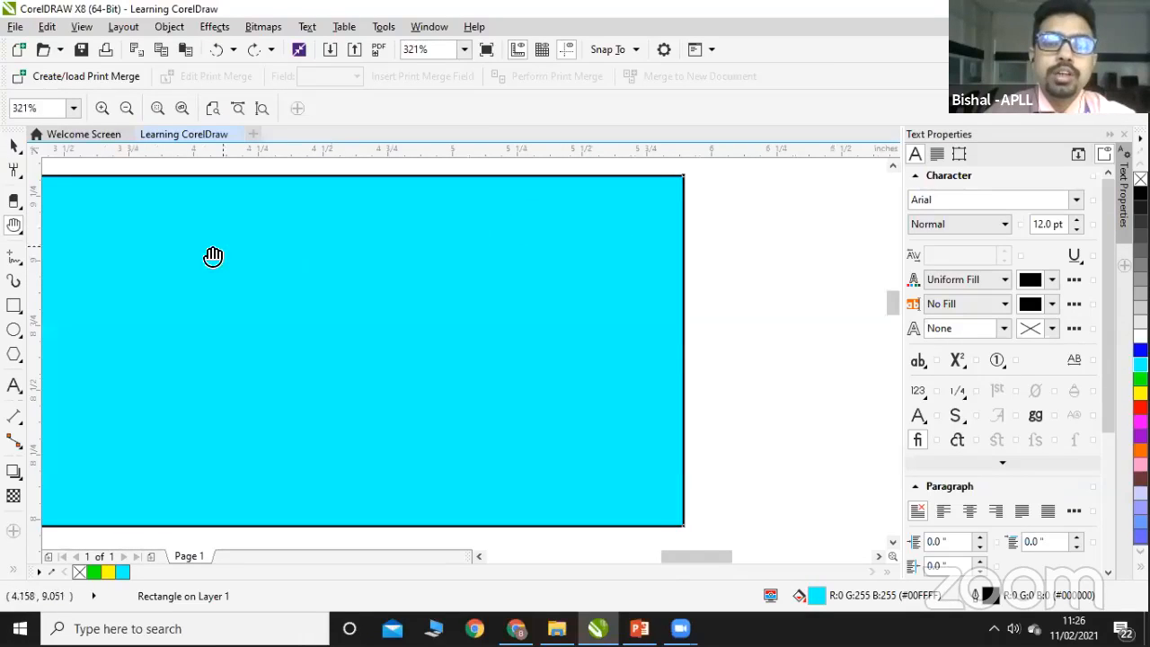
{"action": "left_click_drag", "start_coordinate": [213, 256], "coordinate": [440, 249]}
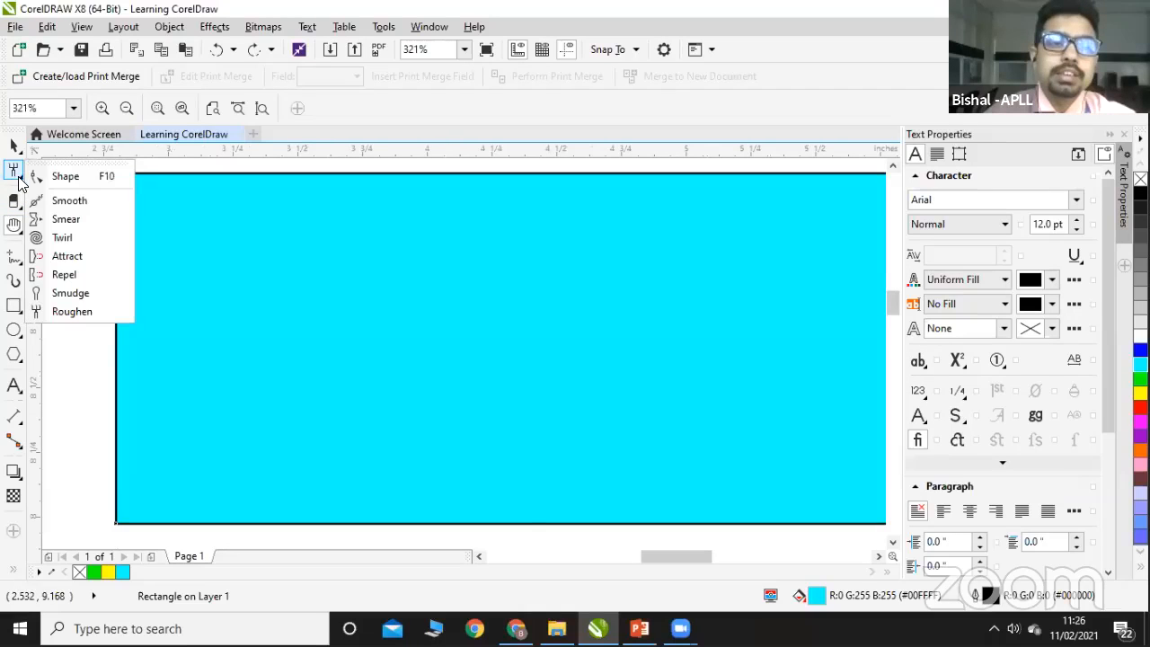
Step: Round off the rectangle's top-left corner with the Smooth tool, using a 1.24-inch nib and a rate of 76
{"action": "left_click", "coordinate": [64, 200]}
{"action": "left_click_drag", "start_coordinate": [124, 200], "coordinate": [161, 200]}
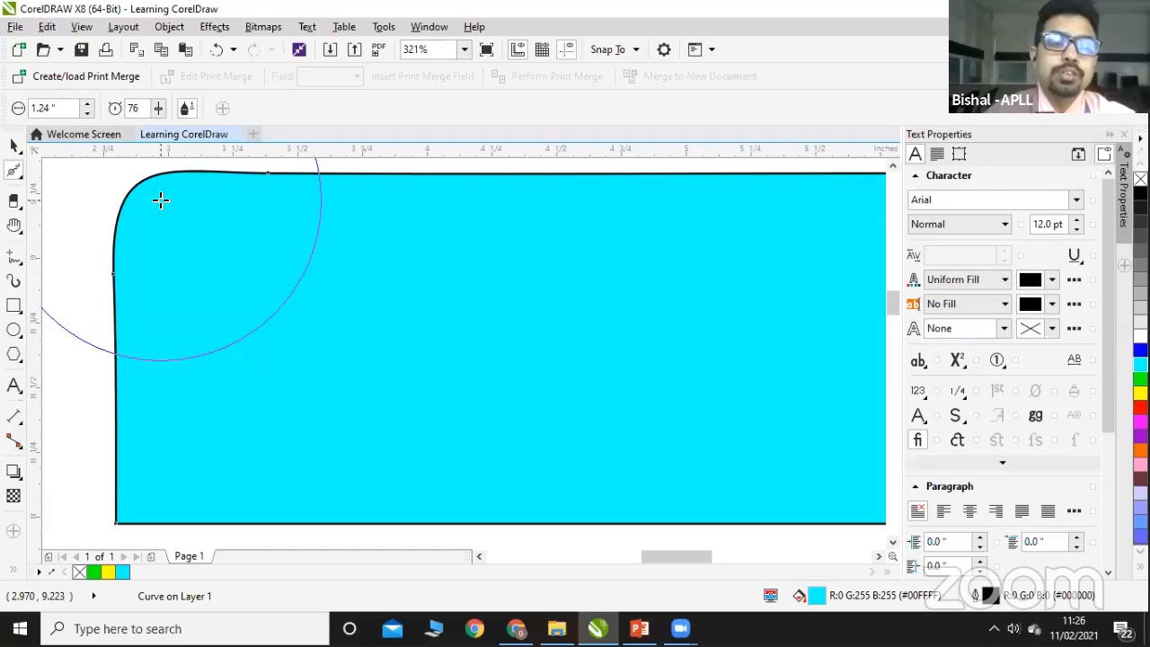
Step: Undo the smoothing of the rectangle's top-left corner and switch to the Pick tool
{"action": "key", "text": "ctrl+z"}
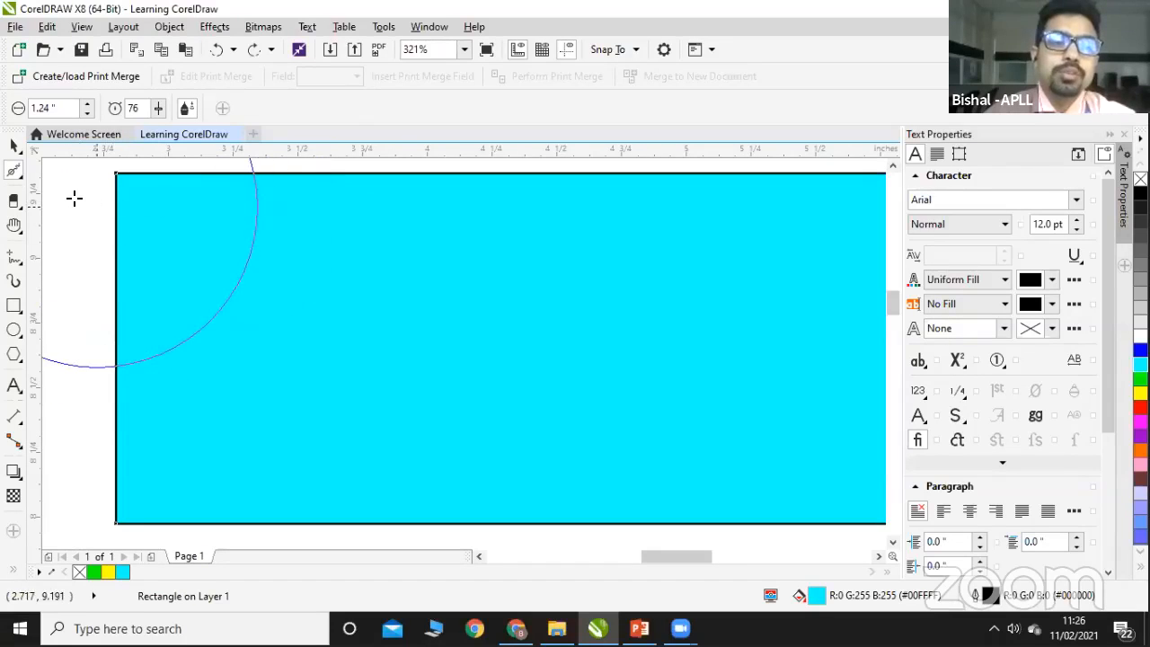
{"action": "left_click", "coordinate": [18, 174]}
{"action": "left_click", "coordinate": [14, 146]}
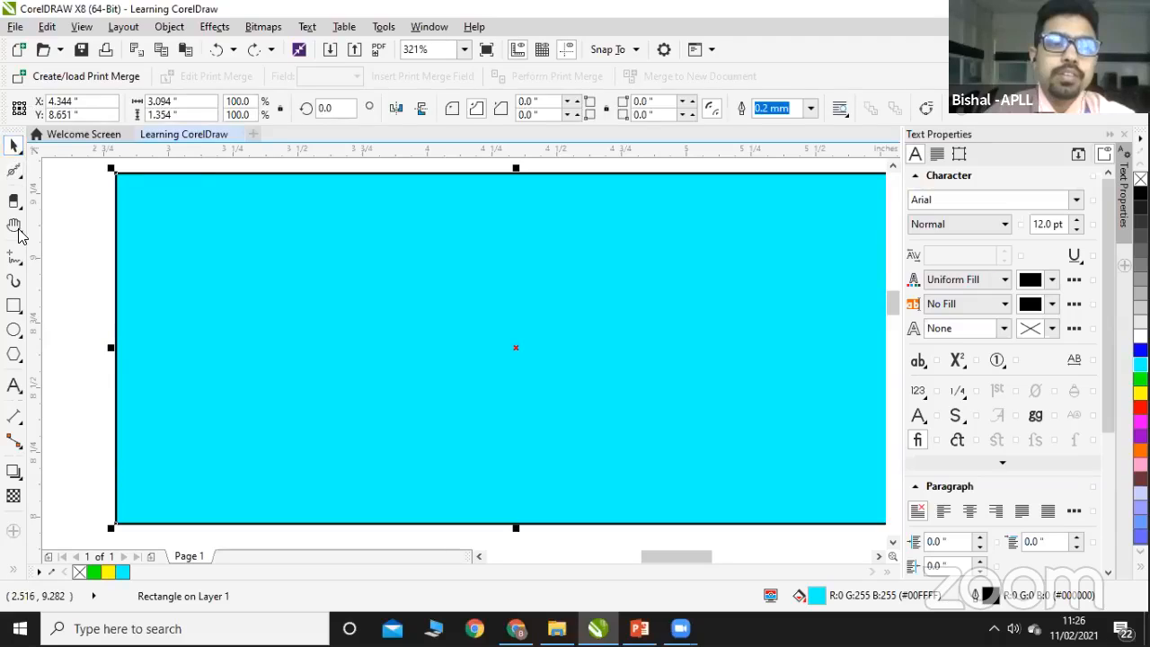
{"action": "left_click", "coordinate": [14, 226]}
{"action": "left_click", "coordinate": [17, 229]}
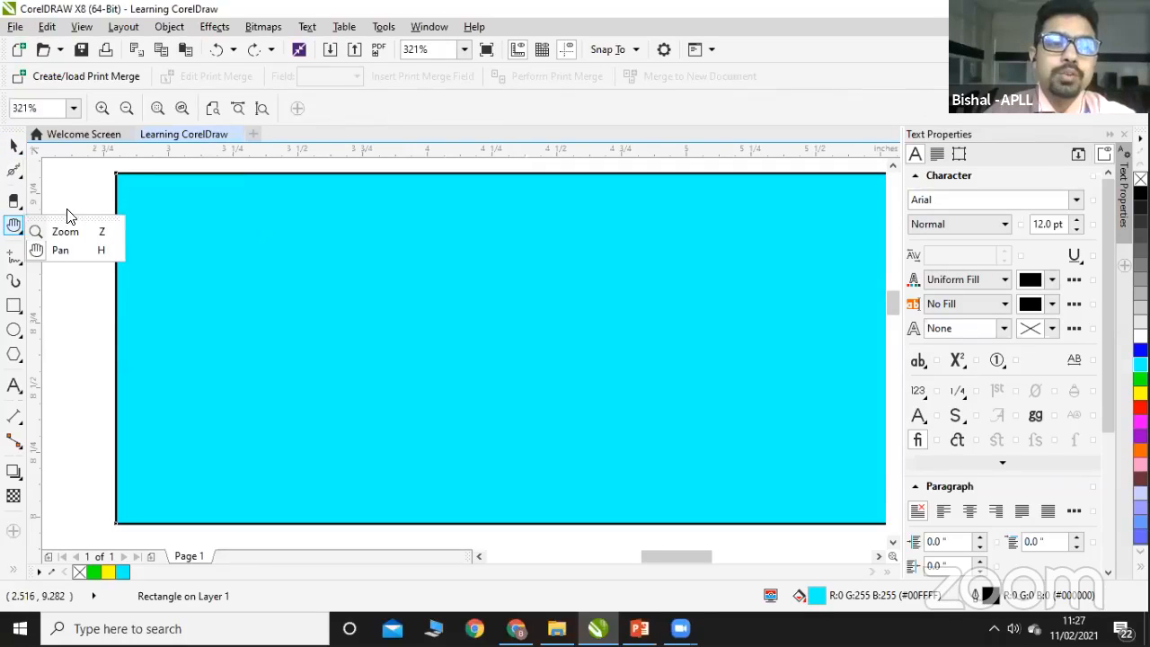
{"action": "left_click", "coordinate": [70, 207]}
{"action": "left_click", "coordinate": [20, 262]}
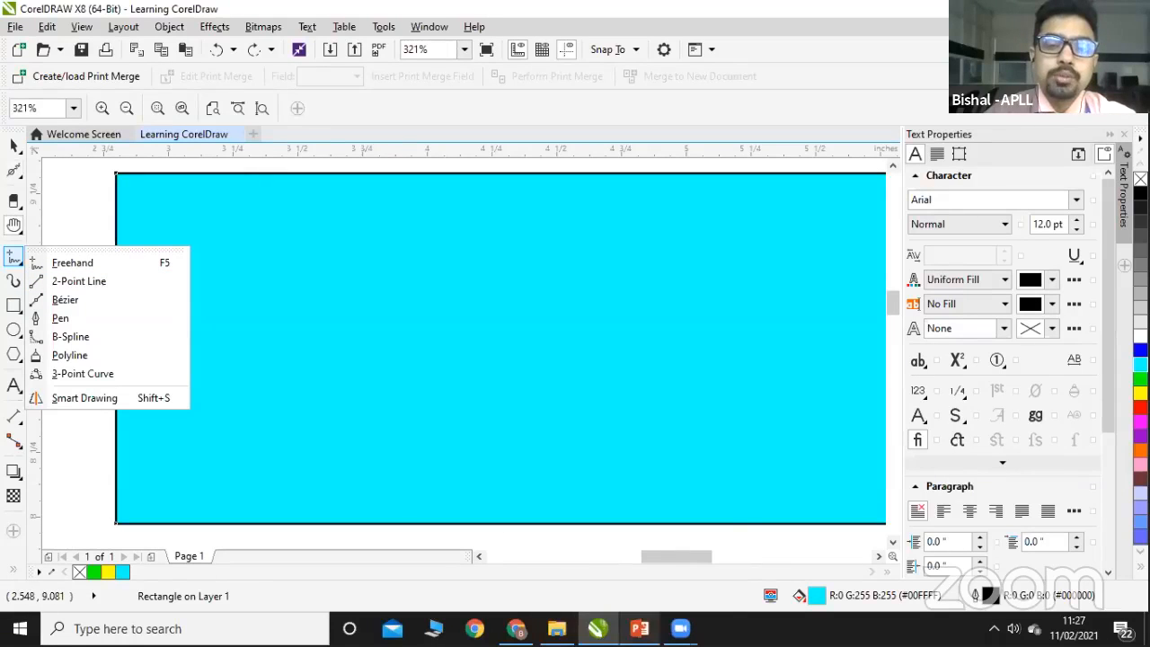
Step: Switch to PowerPoint, present from the Zoom and Pan slide through to the Free Hand Tool slide, and end the slide show
{"action": "mouse_move", "coordinate": [639, 628]}
{"action": "left_click", "coordinate": [638, 548]}
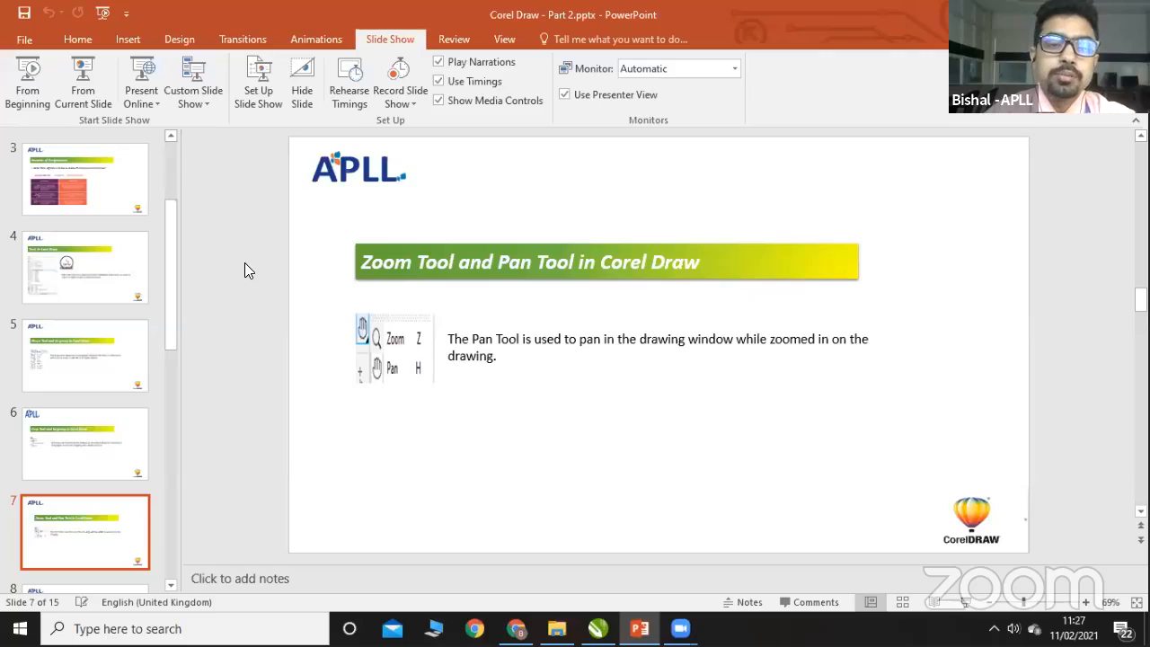
{"action": "left_click", "coordinate": [86, 92]}
{"action": "key", "text": "Right"}
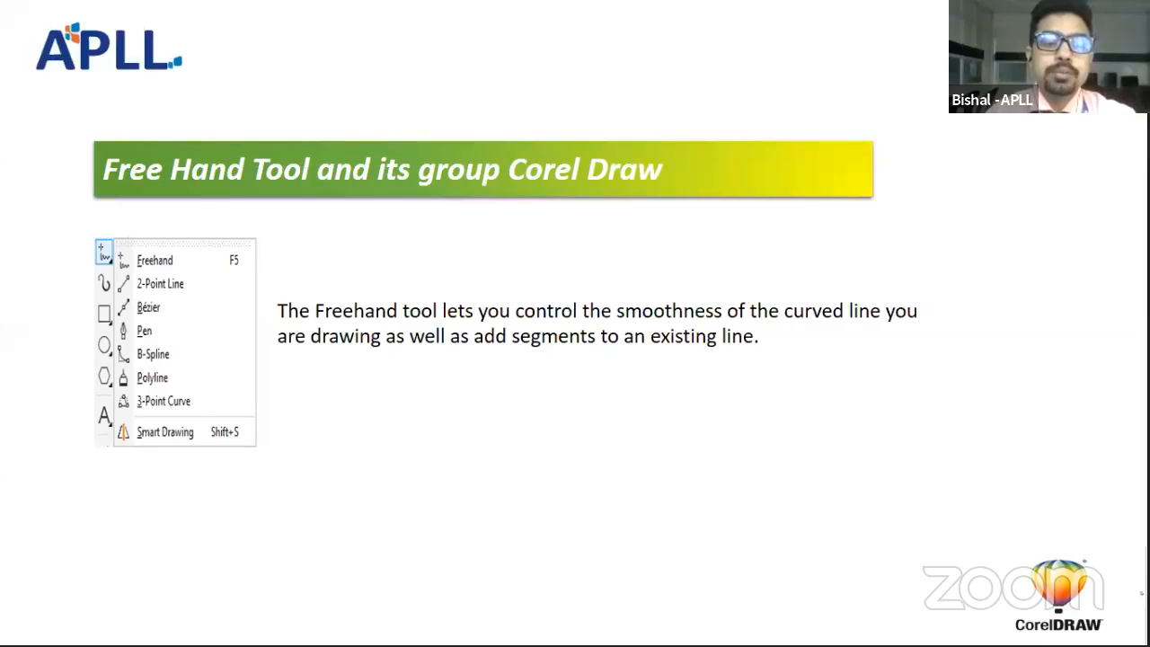
{"action": "key", "text": "Escape"}
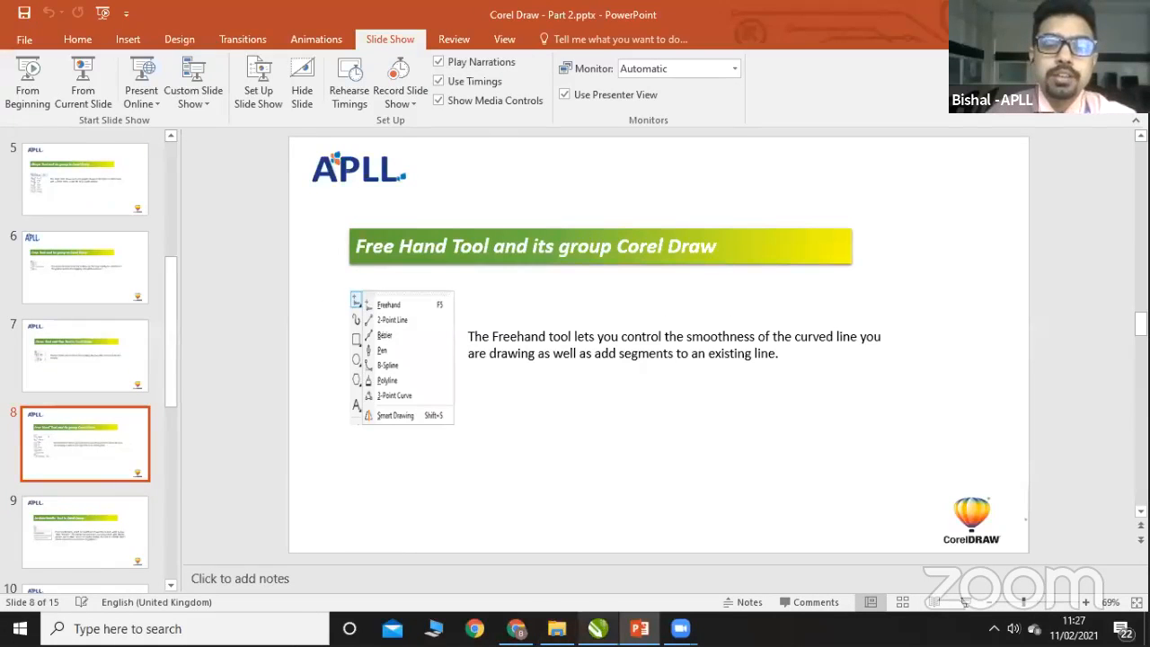
Step: Switch back to CorelDRAW and delete the cyan rectangle from the page
{"action": "left_click", "coordinate": [597, 628]}
{"action": "left_click", "coordinate": [464, 50]}
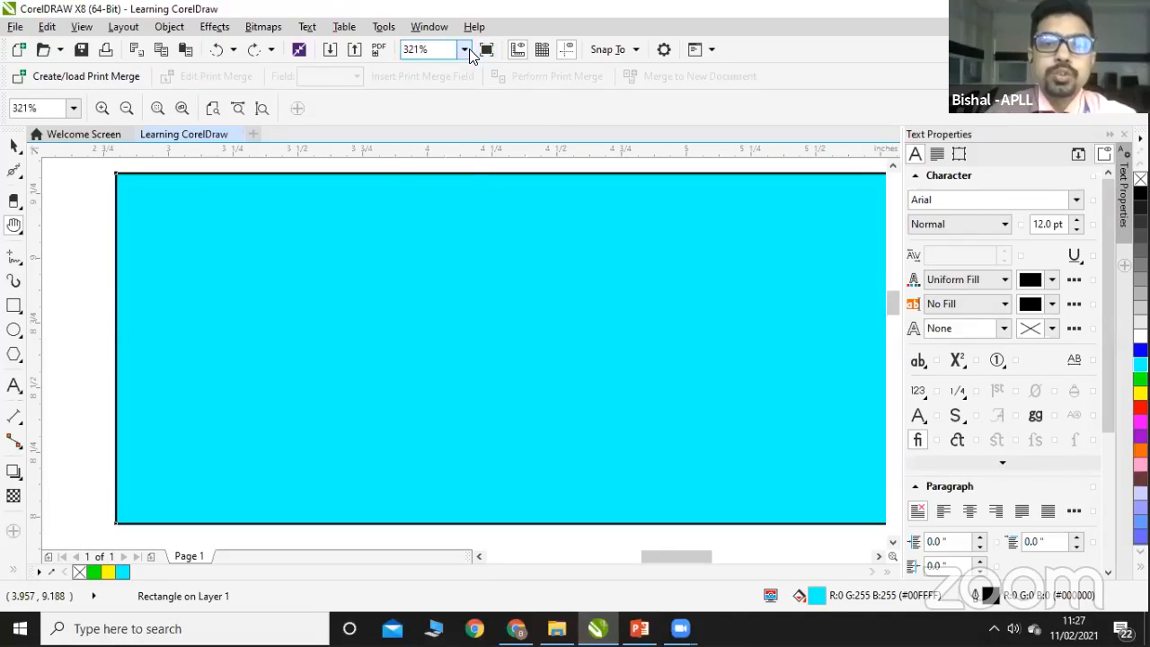
{"action": "left_click", "coordinate": [422, 93]}
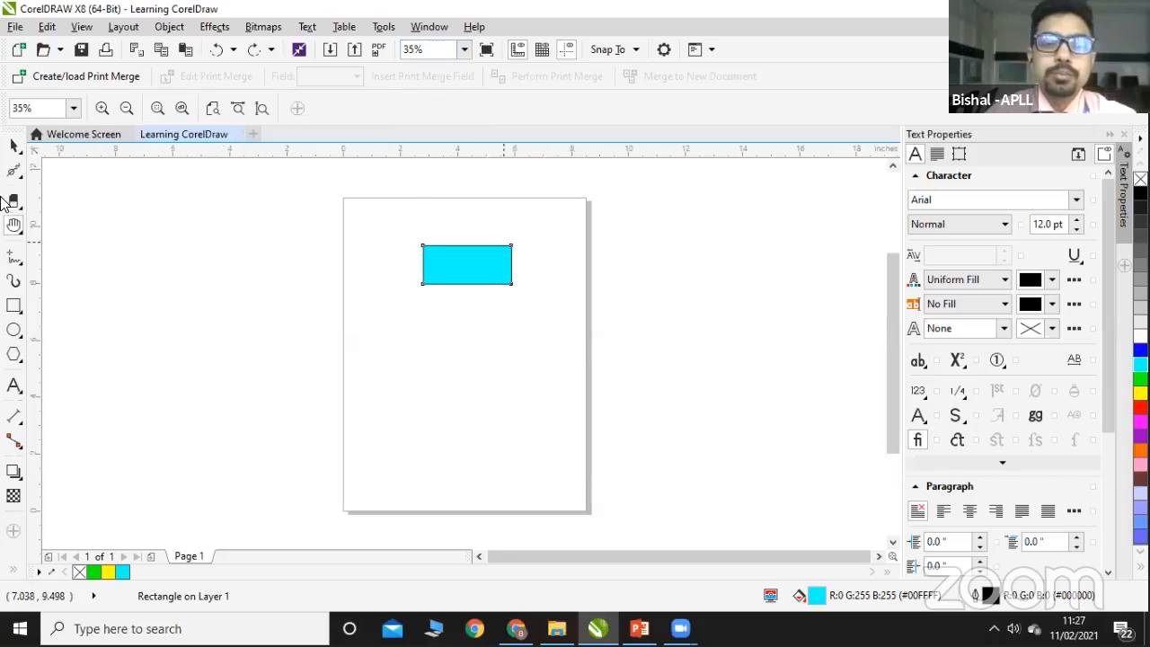
{"action": "left_click", "coordinate": [13, 145]}
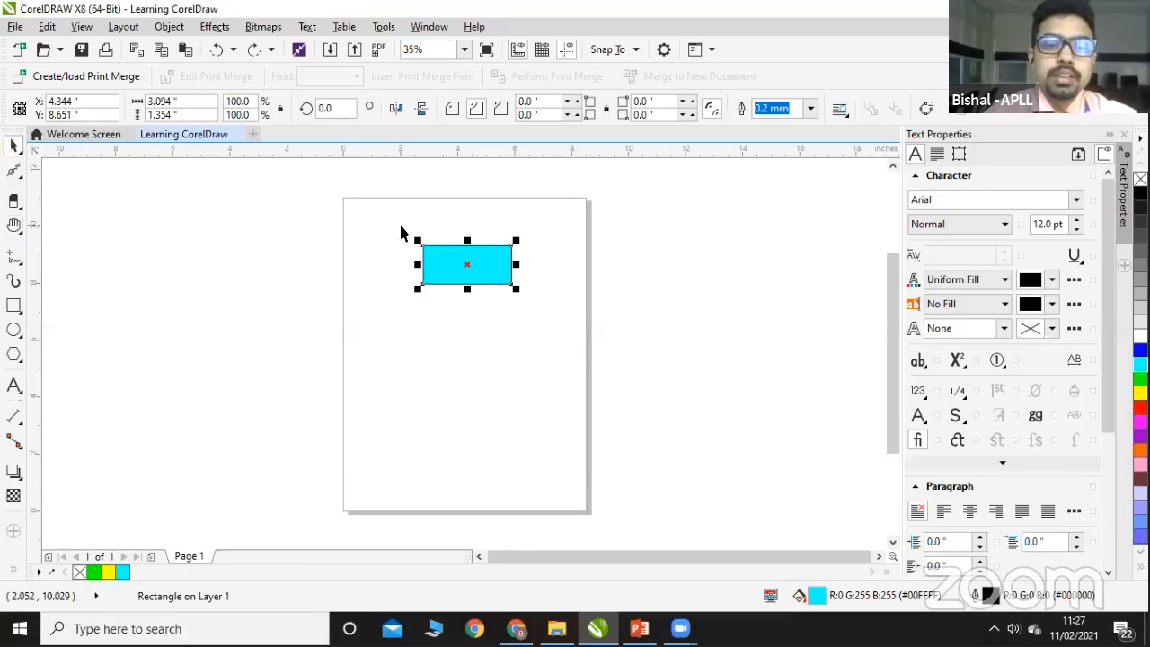
{"action": "left_click_drag", "start_coordinate": [402, 226], "coordinate": [529, 309]}
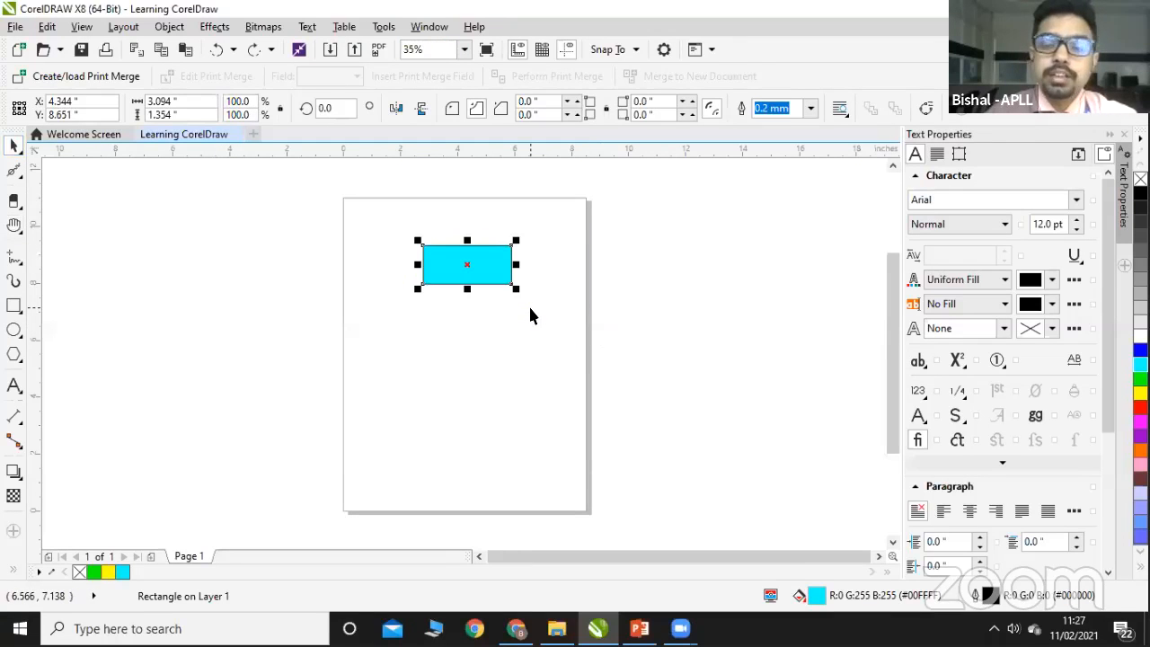
{"action": "key", "text": "Delete"}
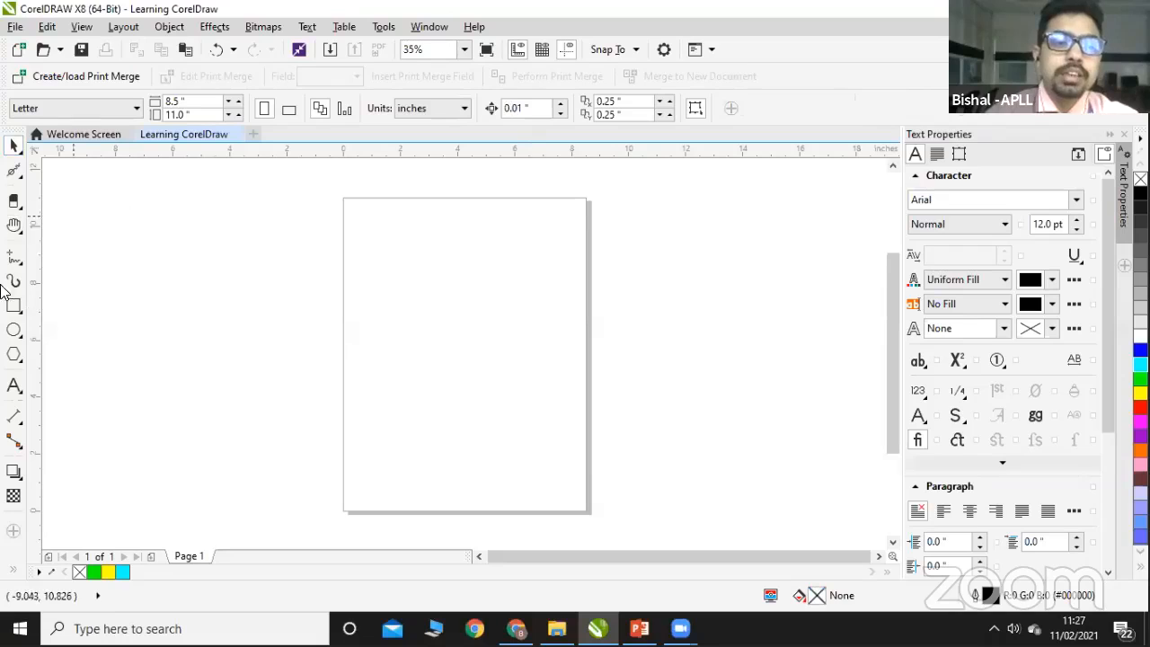
Step: Draw a closed four-sided shape about 5.84 by 2.1 inches with straight Freehand segments in the page's upper half, and fill it blue
{"action": "left_click", "coordinate": [18, 265]}
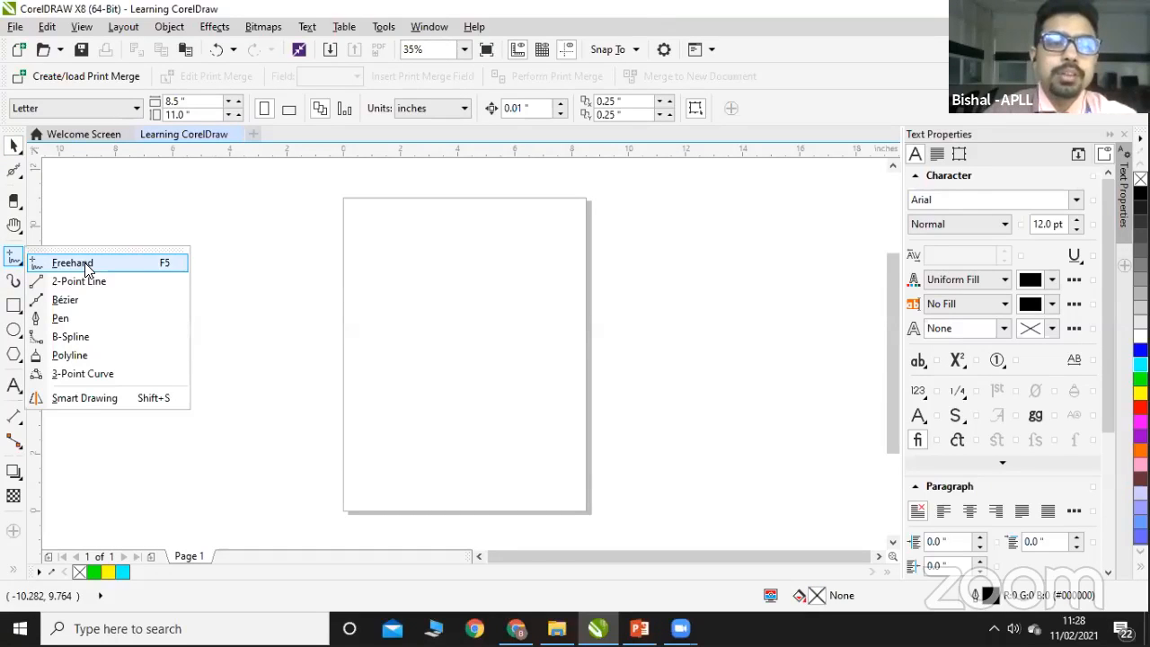
{"action": "left_click", "coordinate": [71, 263]}
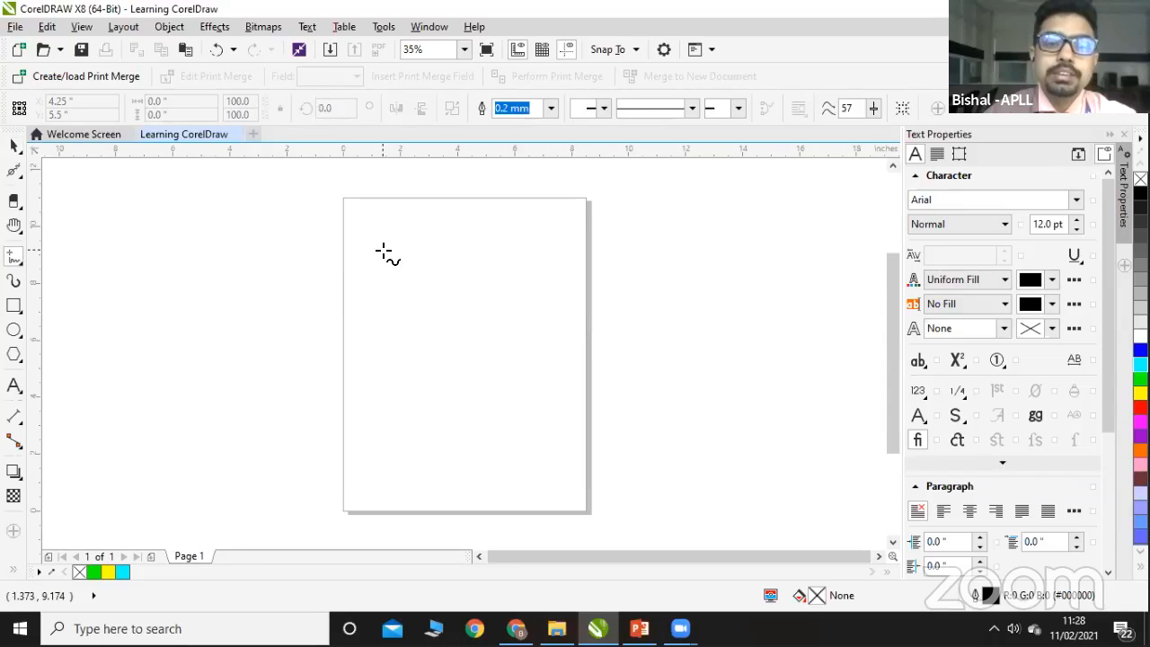
{"action": "left_click", "coordinate": [384, 251]}
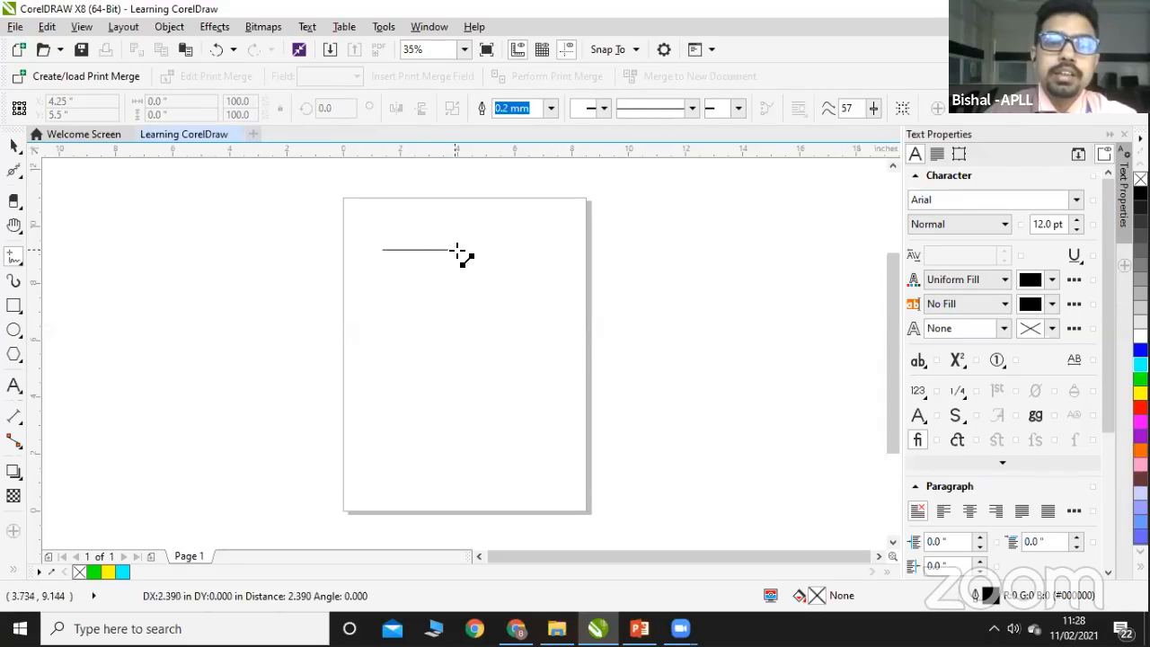
{"action": "left_click", "coordinate": [549, 251]}
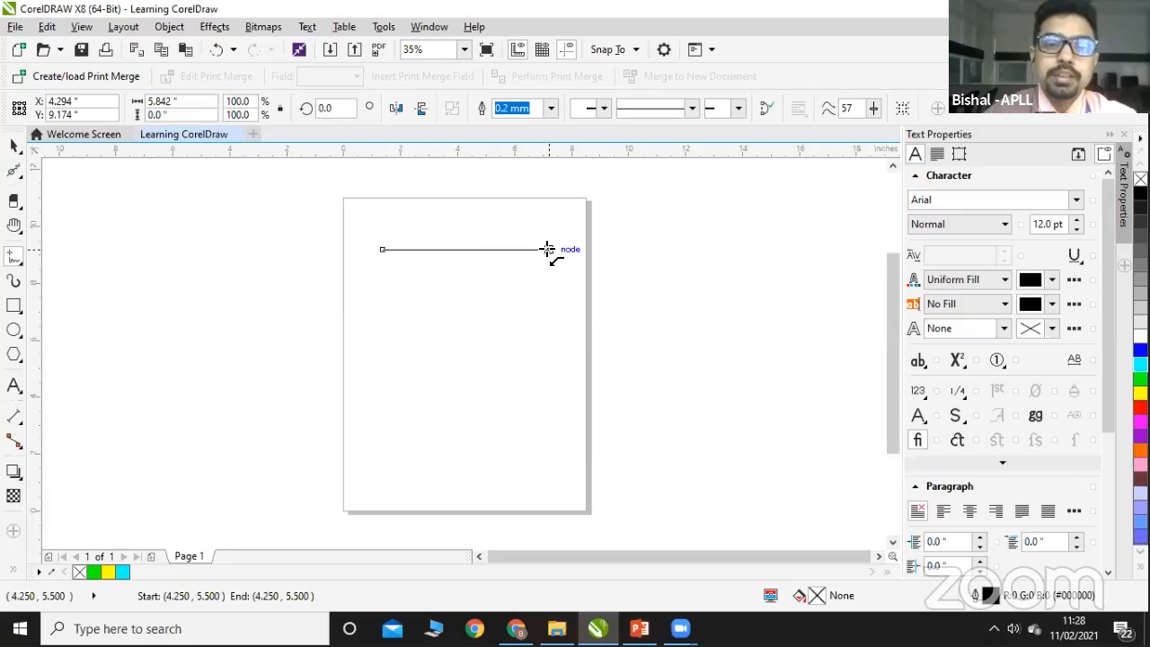
{"action": "left_click", "coordinate": [548, 249]}
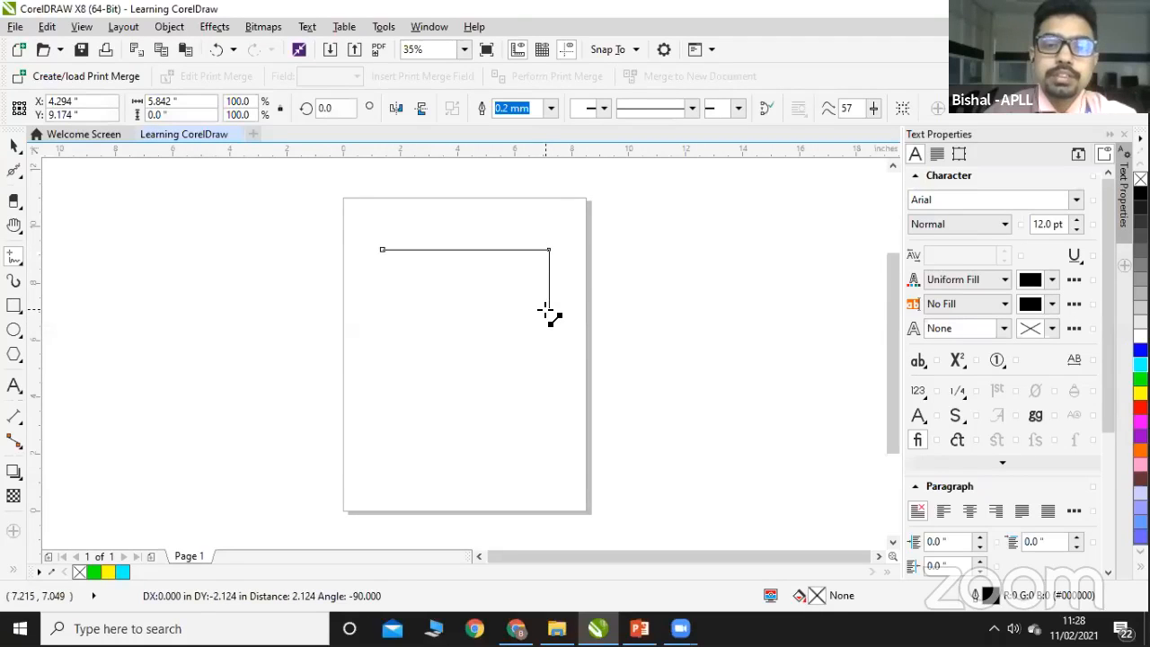
{"action": "left_click", "coordinate": [547, 310]}
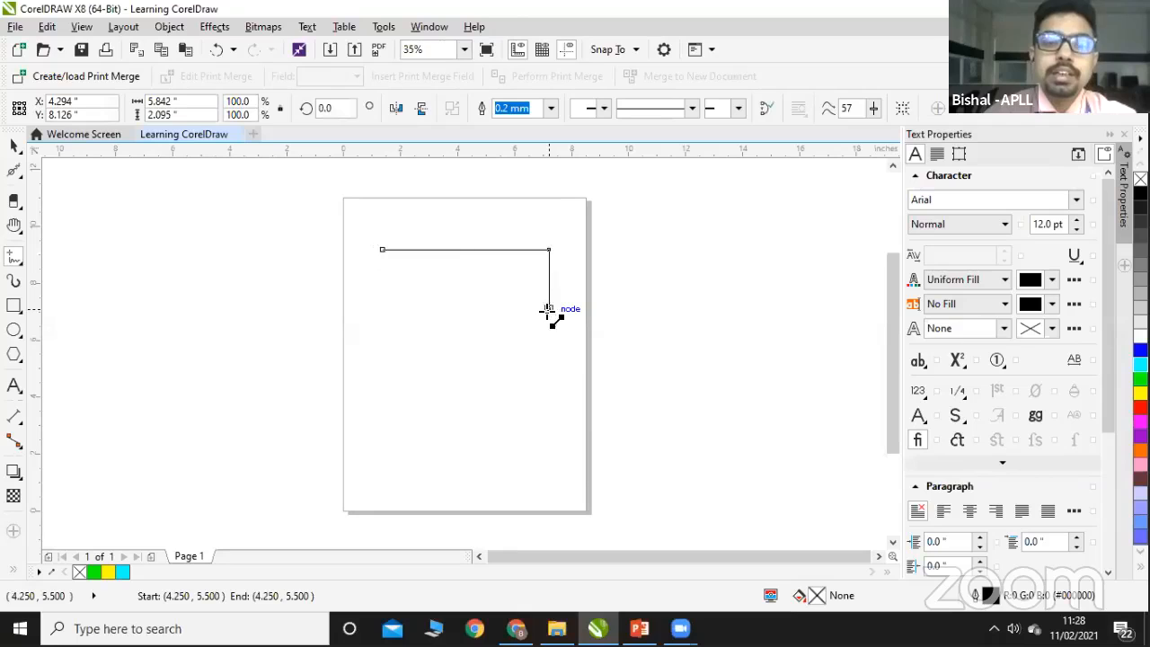
{"action": "left_click", "coordinate": [549, 309]}
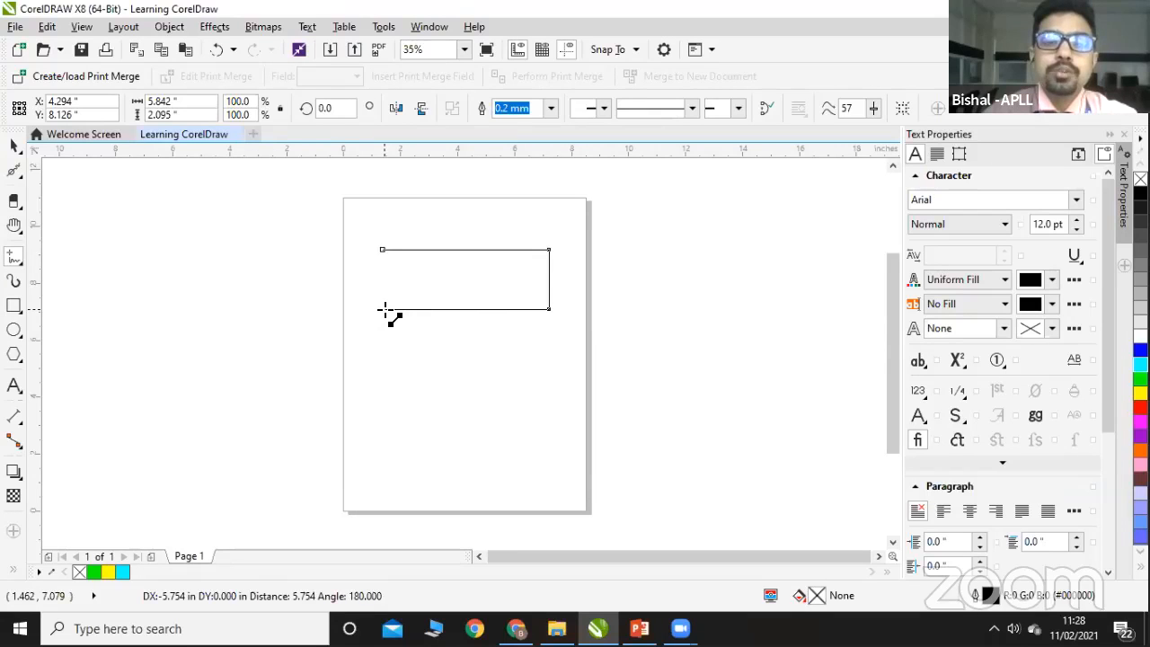
{"action": "left_click", "coordinate": [385, 310]}
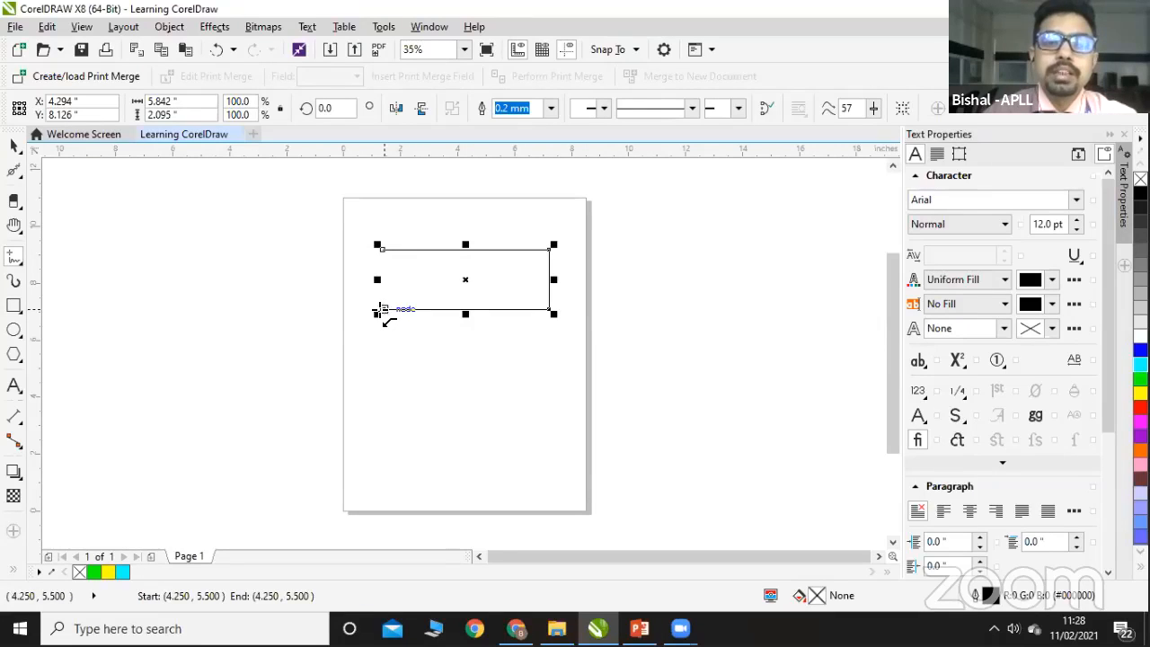
{"action": "left_click", "coordinate": [382, 310]}
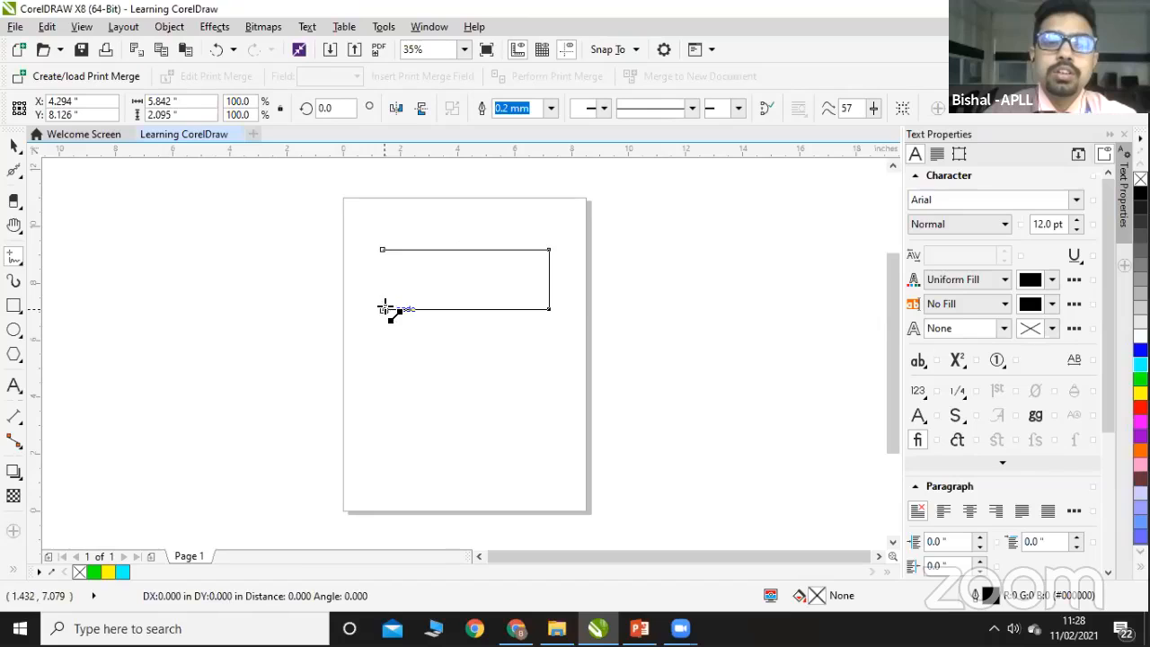
{"action": "left_click", "coordinate": [382, 249]}
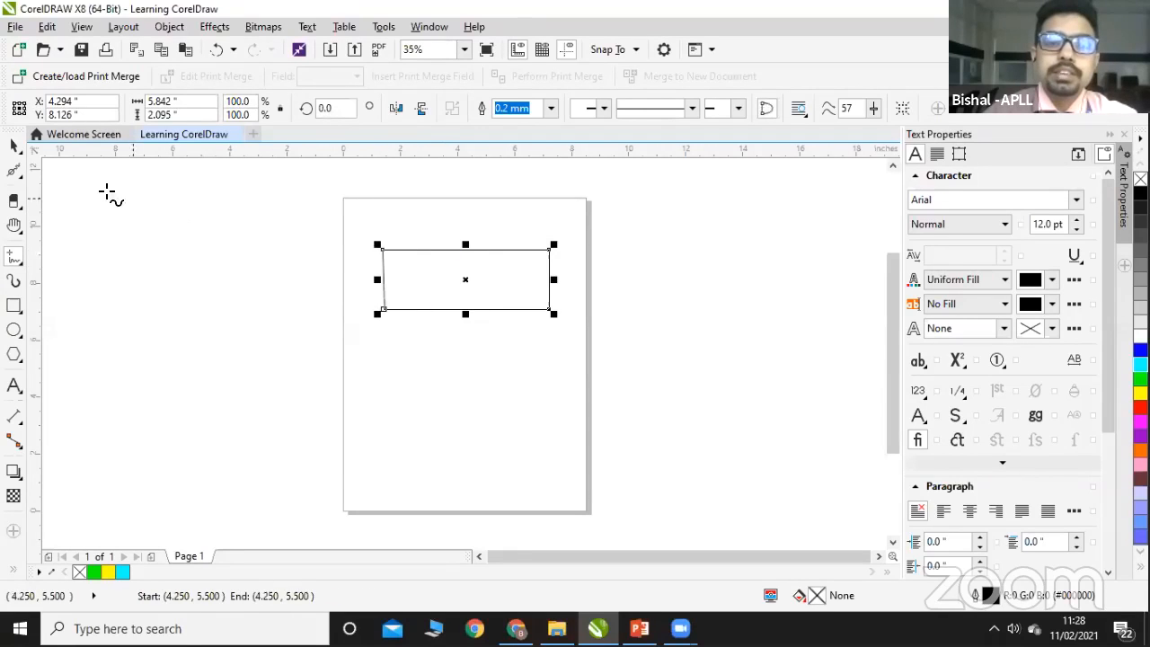
{"action": "left_click", "coordinate": [13, 146]}
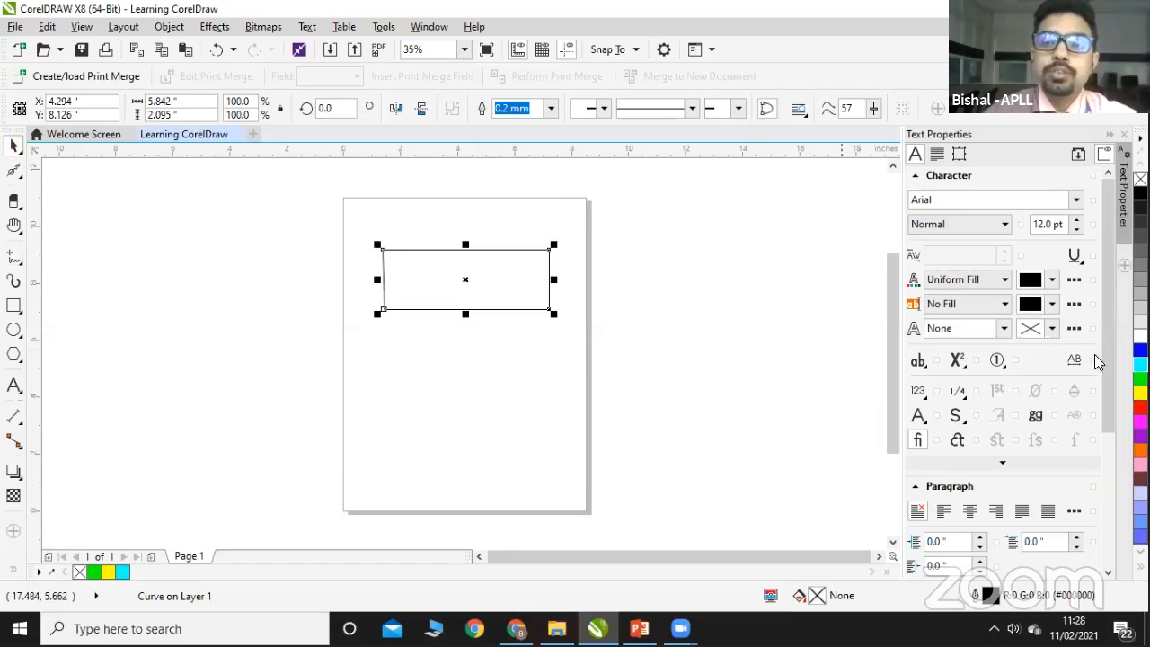
{"action": "left_click", "coordinate": [1139, 350]}
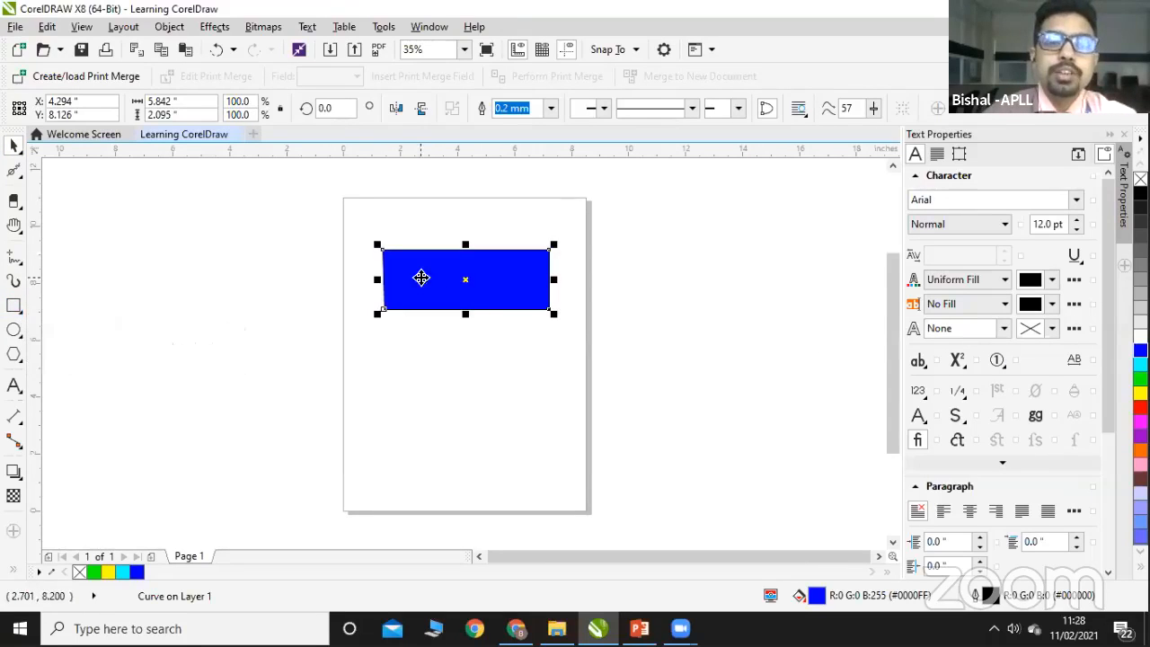
Step: Select the blue four-sided shape with the Pick tool and delete it
{"action": "left_click", "coordinate": [20, 263]}
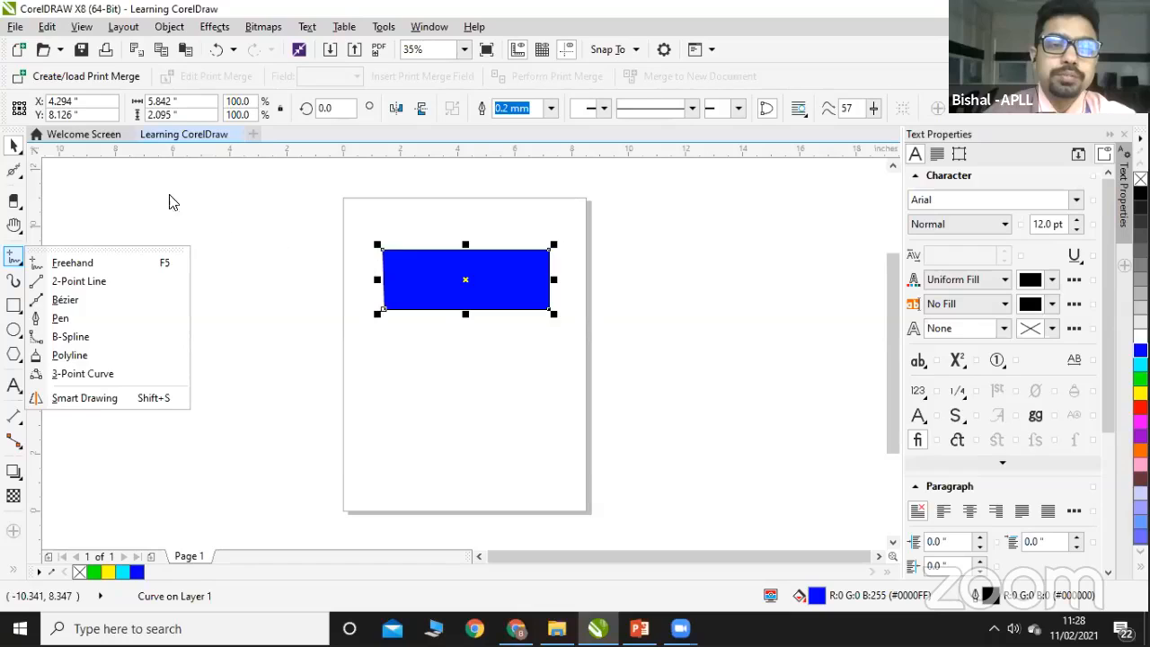
{"action": "left_click", "coordinate": [17, 151]}
{"action": "left_click", "coordinate": [363, 230]}
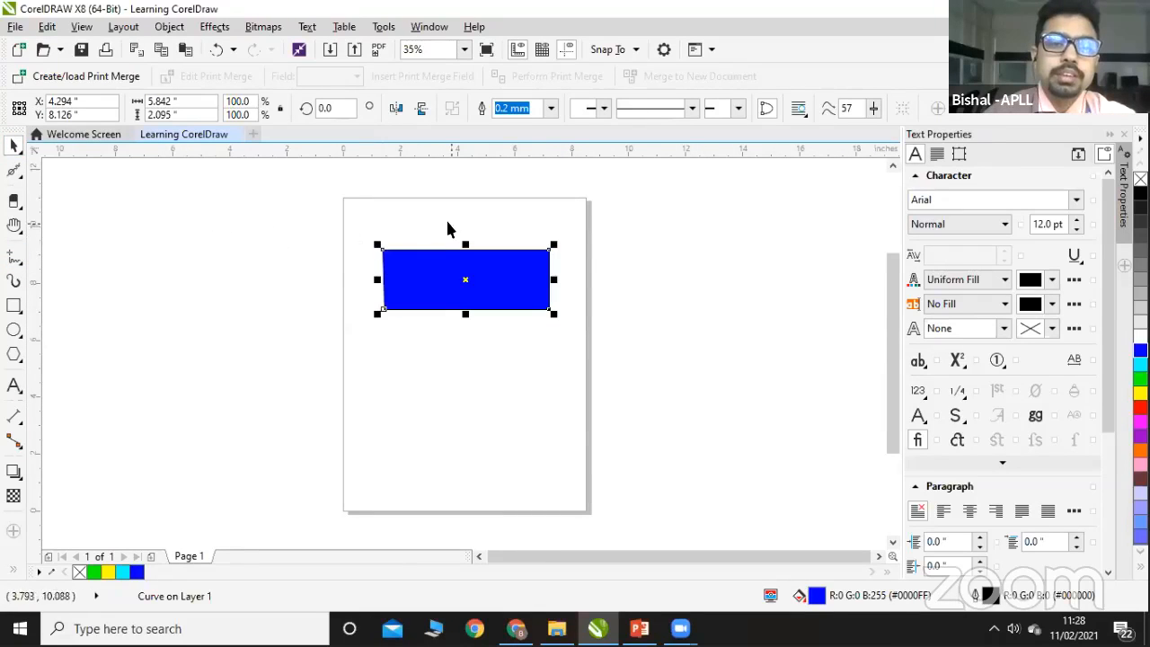
{"action": "left_click_drag", "start_coordinate": [367, 224], "coordinate": [568, 335]}
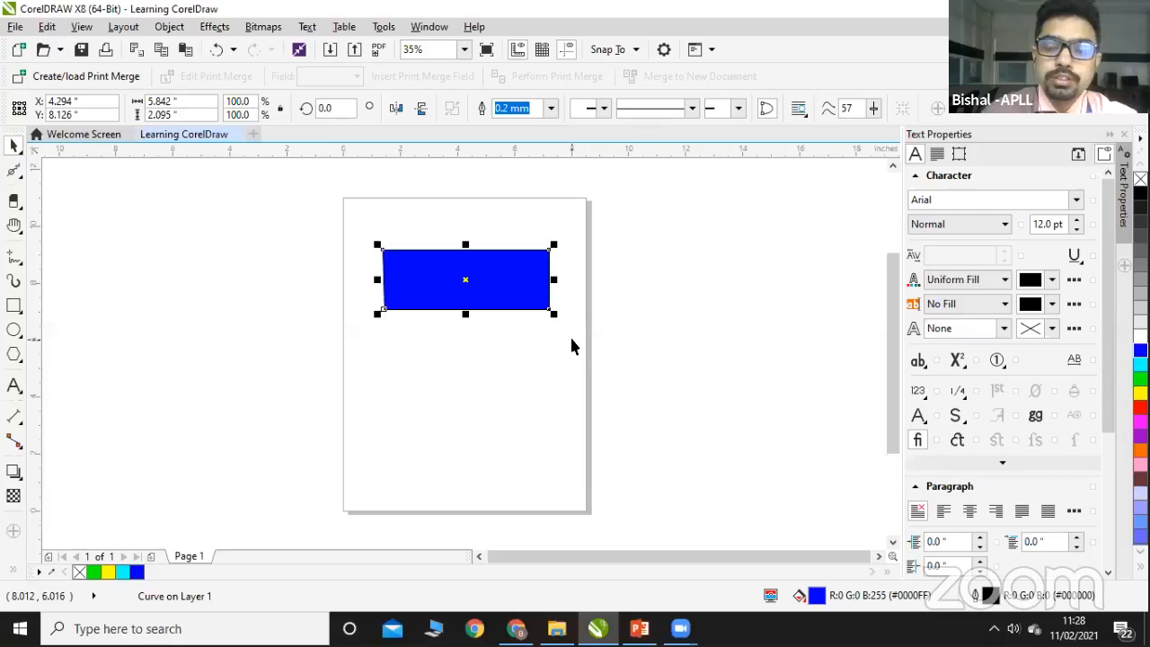
{"action": "key", "text": "Delete"}
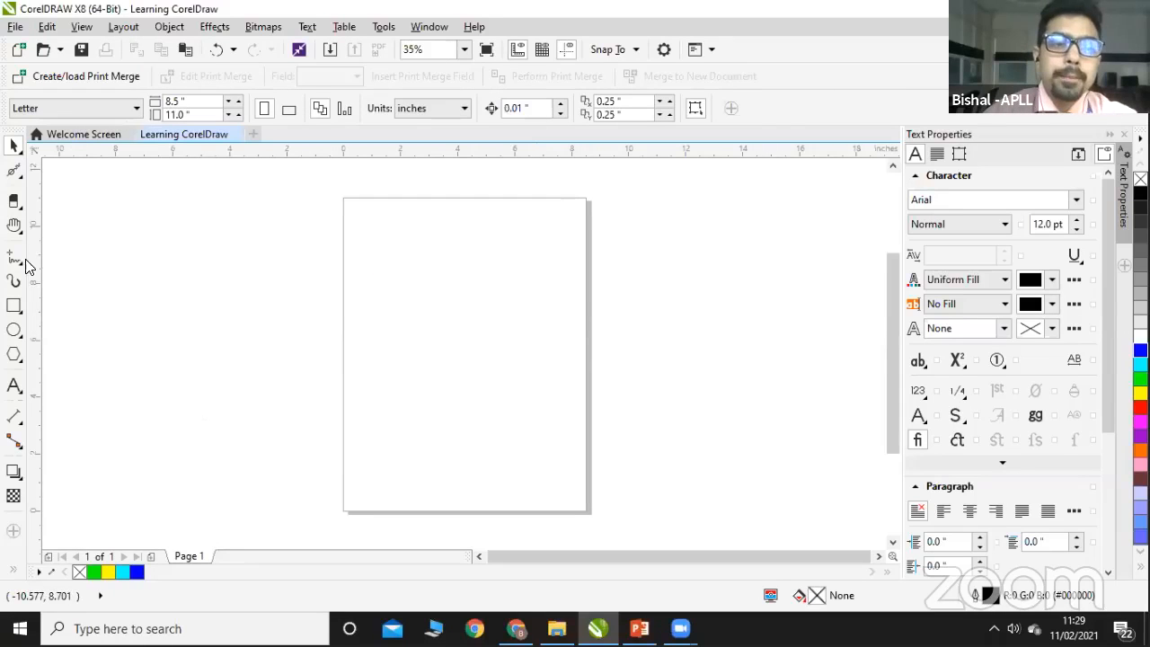
Step: Draw a closed cap-like curve about 4.07 by 1.82 inches in the page's upper half with the Freehand tool
{"action": "left_click", "coordinate": [21, 264]}
{"action": "left_click", "coordinate": [56, 261]}
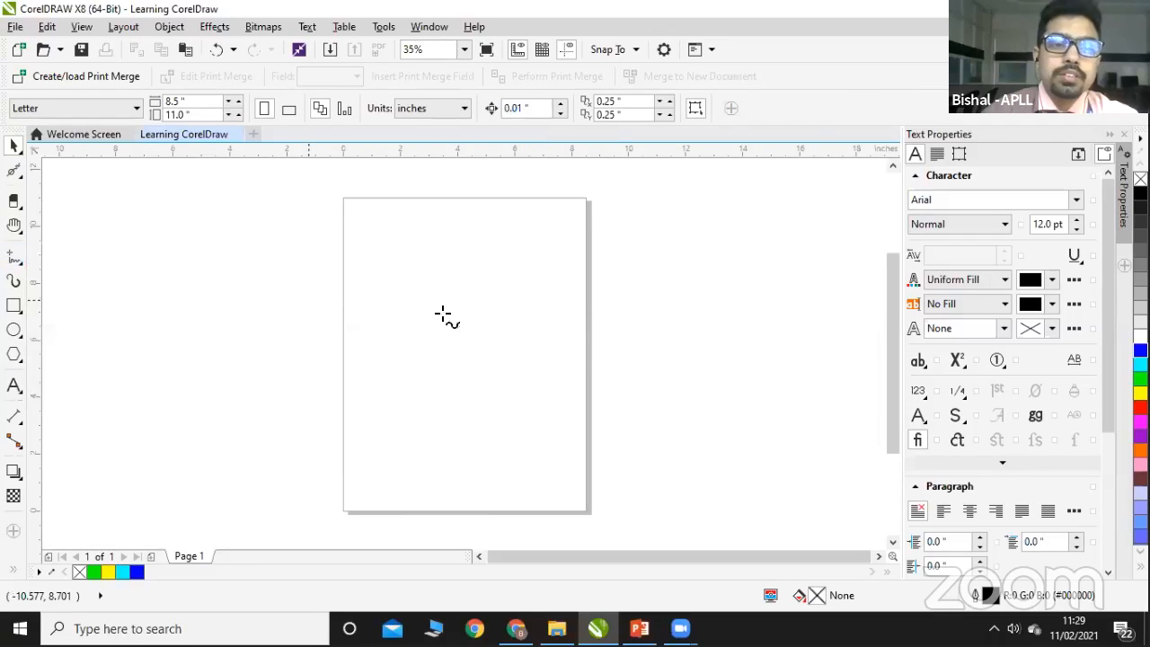
{"action": "mouse_move", "coordinate": [492, 295]}
{"action": "left_mouse_down"}
{"action": "mouse_move", "coordinate": [409, 309]}
{"action": "mouse_move", "coordinate": [386, 277]}
{"action": "mouse_move", "coordinate": [414, 259]}
{"action": "mouse_move", "coordinate": [461, 256]}
{"action": "mouse_move", "coordinate": [490, 297]}
{"action": "left_mouse_up"}
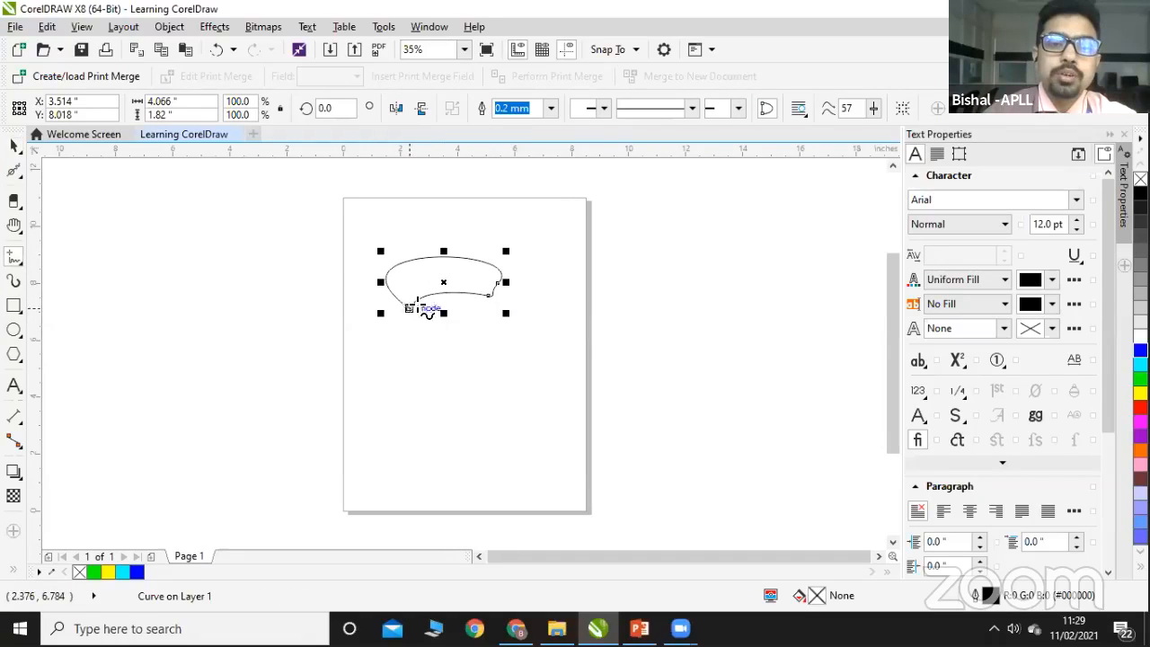
Step: Draw a freehand U-shaped curve about 2.39 by 2.03 inches below the cap shape, extending its right end to the cap's lower edge
{"action": "mouse_move", "coordinate": [419, 303]}
{"action": "left_mouse_down"}
{"action": "mouse_move", "coordinate": [471, 351]}
{"action": "mouse_move", "coordinate": [485, 298]}
{"action": "left_mouse_up"}
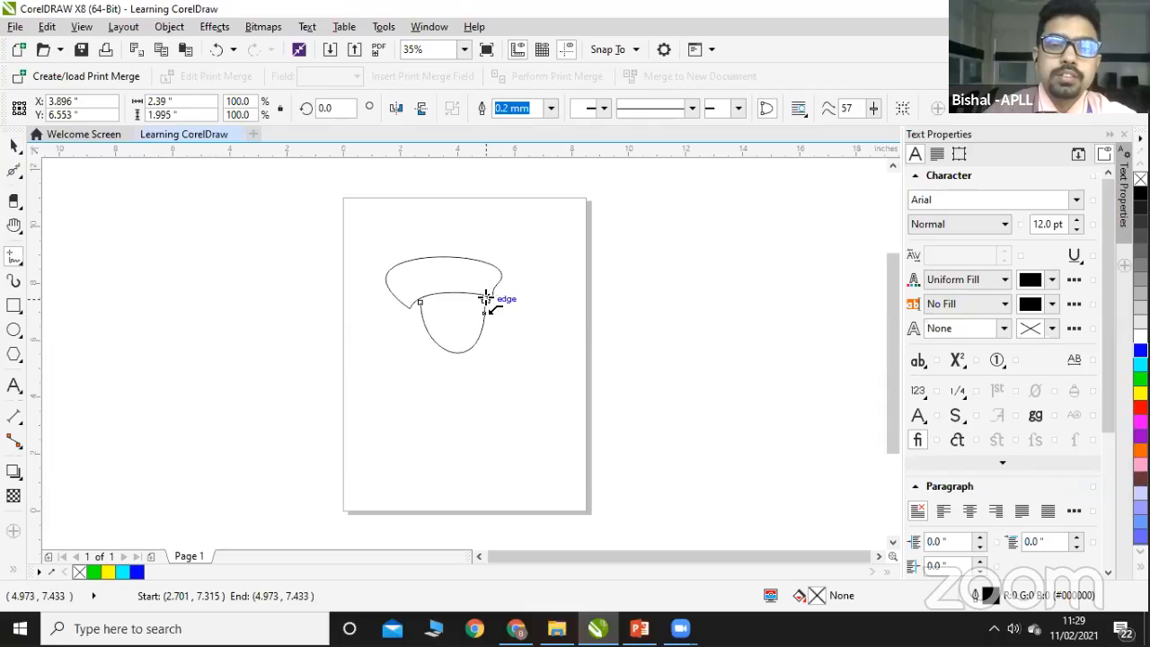
{"action": "left_click", "coordinate": [488, 297]}
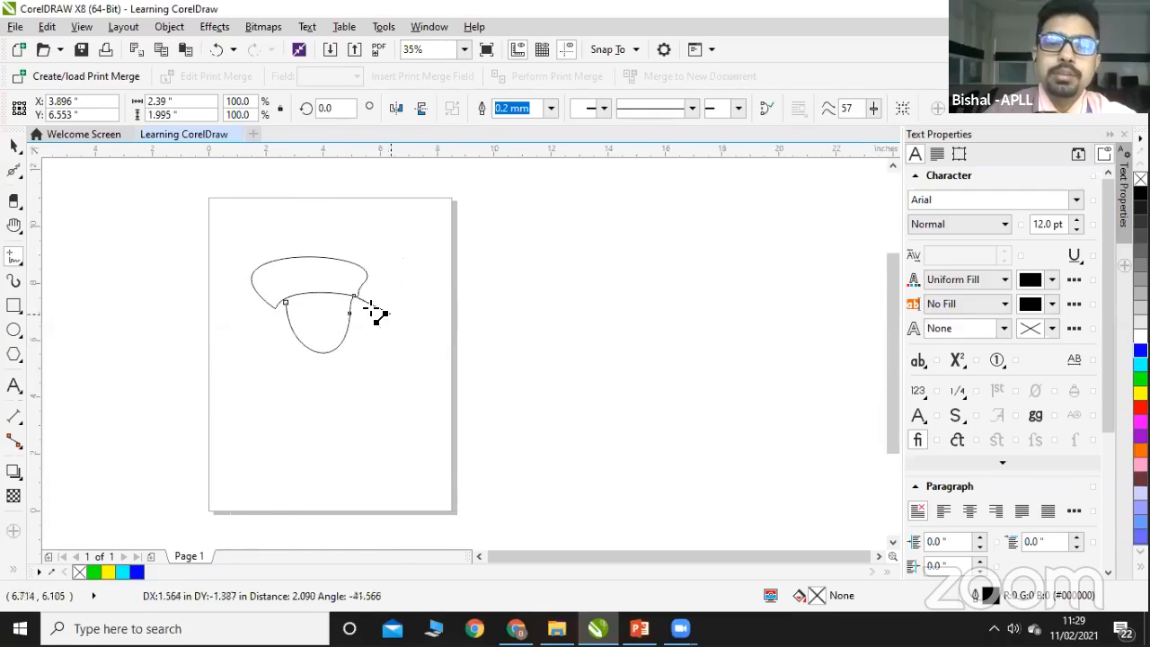
{"action": "left_click", "coordinate": [351, 298]}
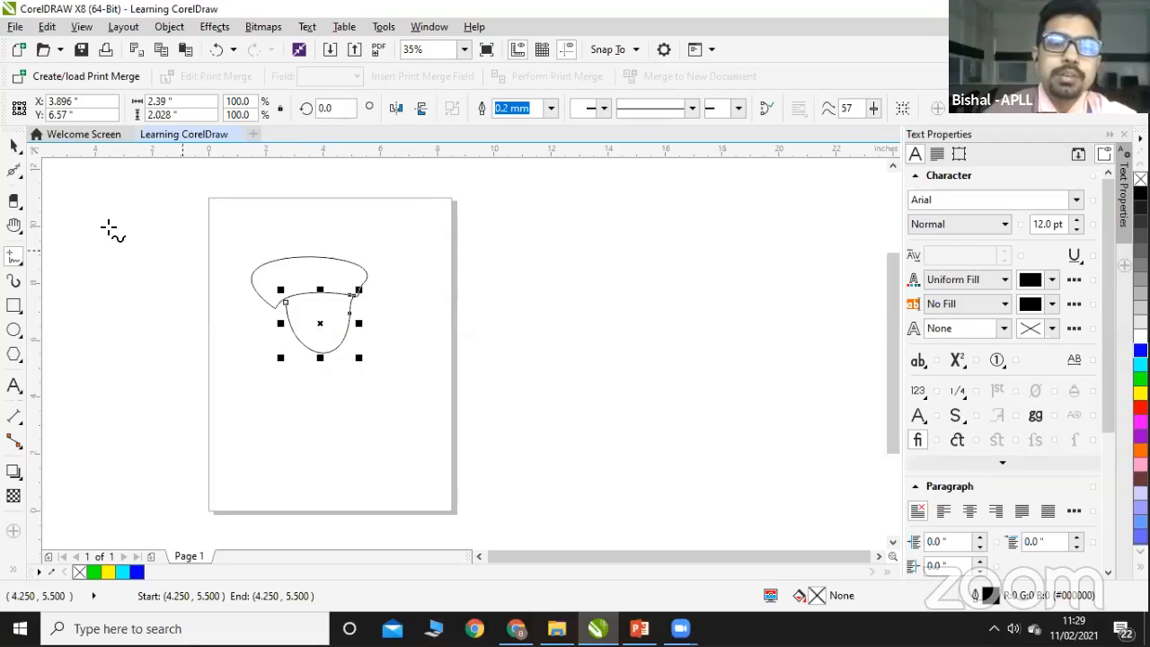
{"action": "left_click", "coordinate": [465, 50]}
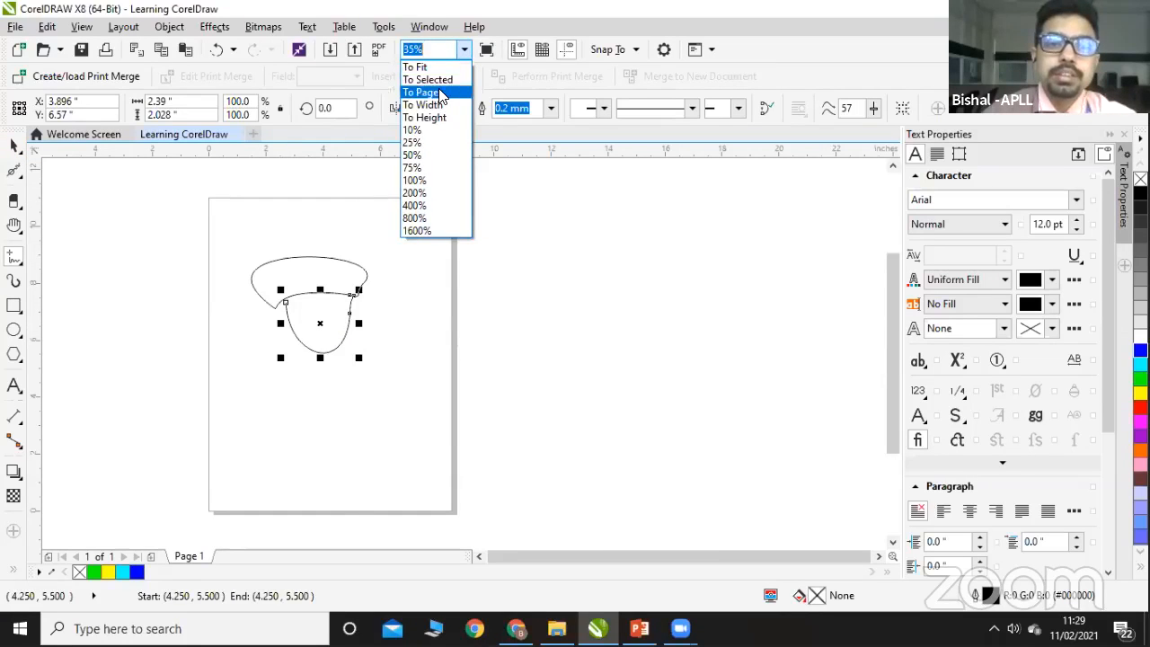
{"action": "left_click", "coordinate": [436, 92]}
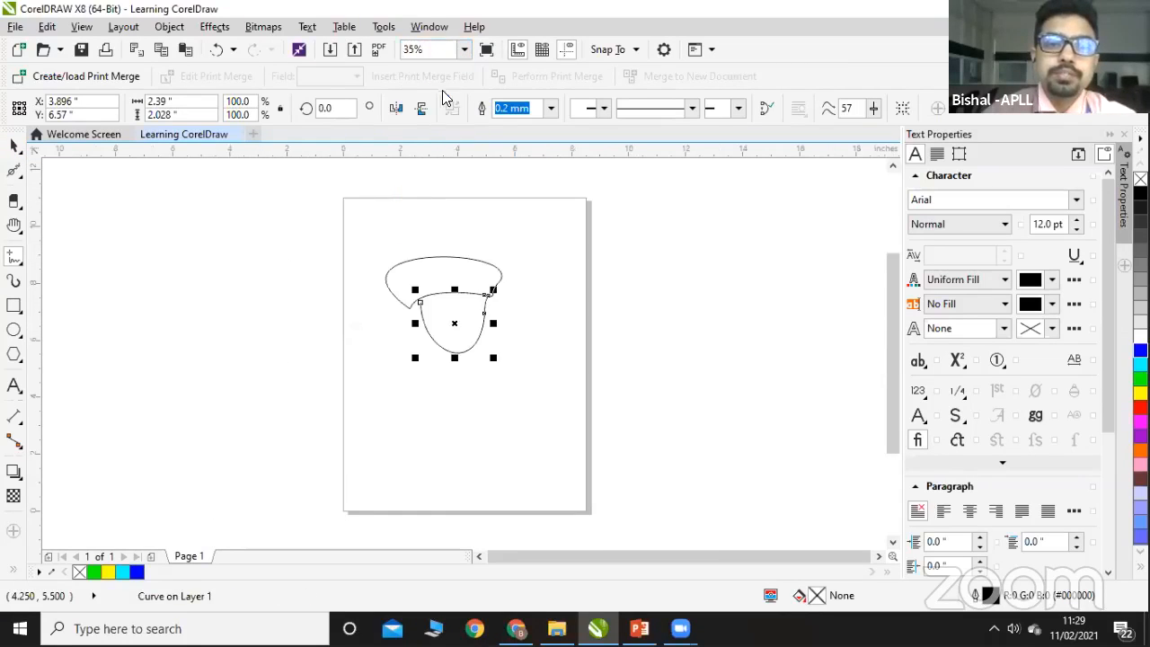
Step: Select the cap-shaped curve and the U-shaped curve together with the Pick tool and delete them
{"action": "left_click", "coordinate": [15, 259]}
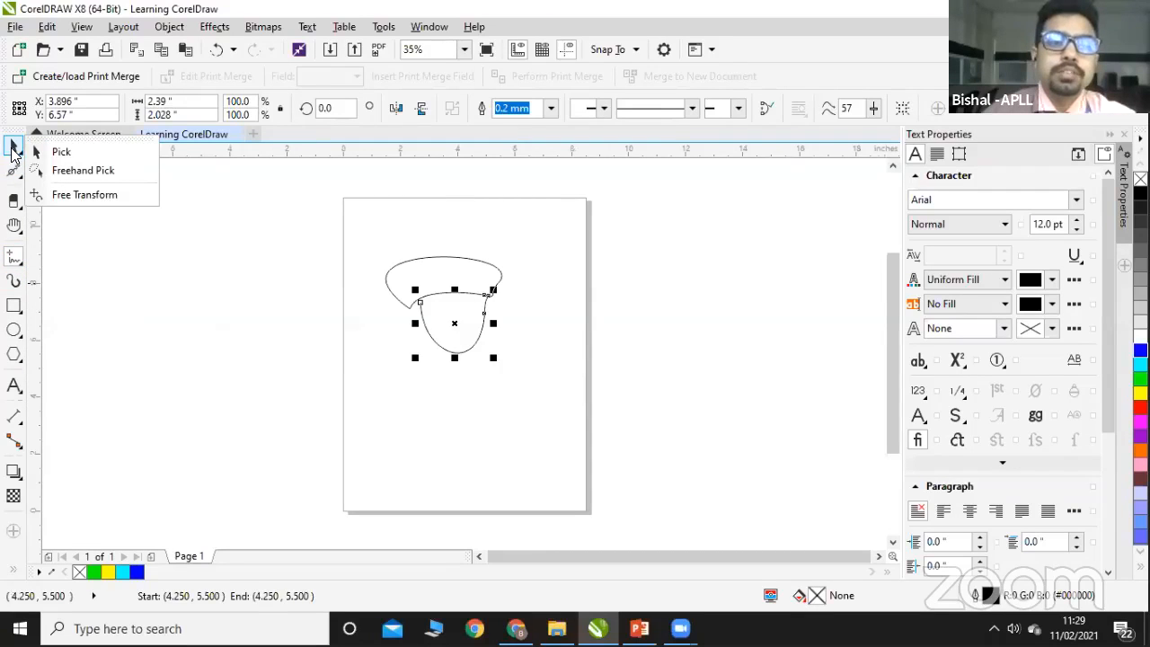
{"action": "left_click", "coordinate": [13, 154]}
{"action": "left_click_drag", "start_coordinate": [357, 245], "coordinate": [530, 396]}
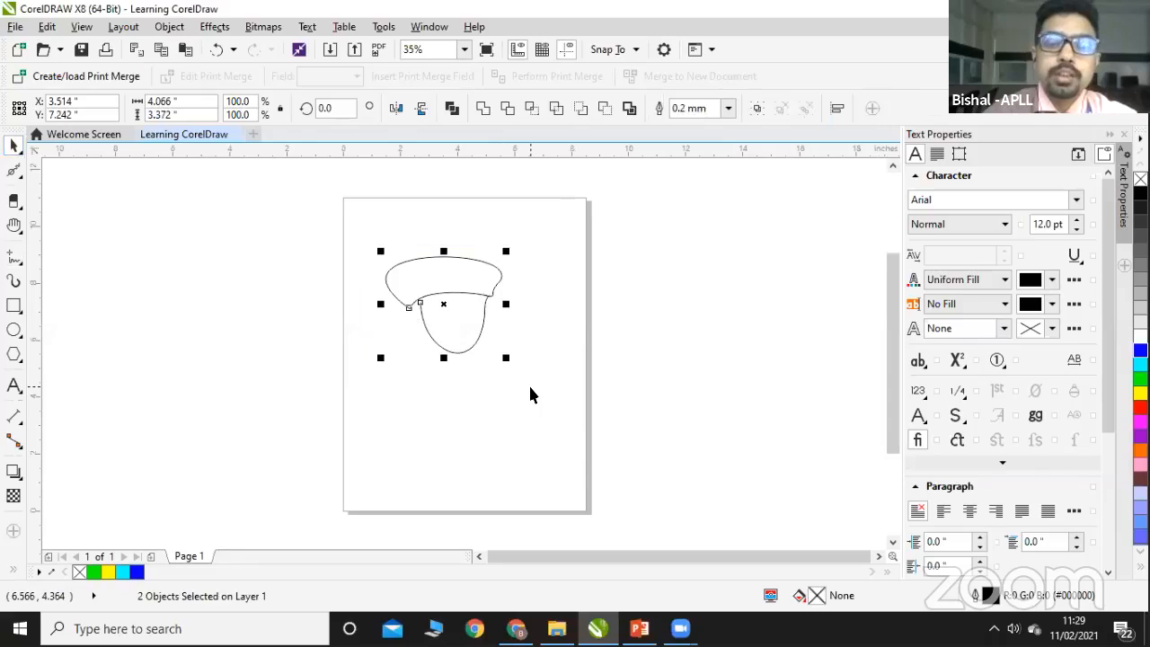
{"action": "key", "text": "Delete"}
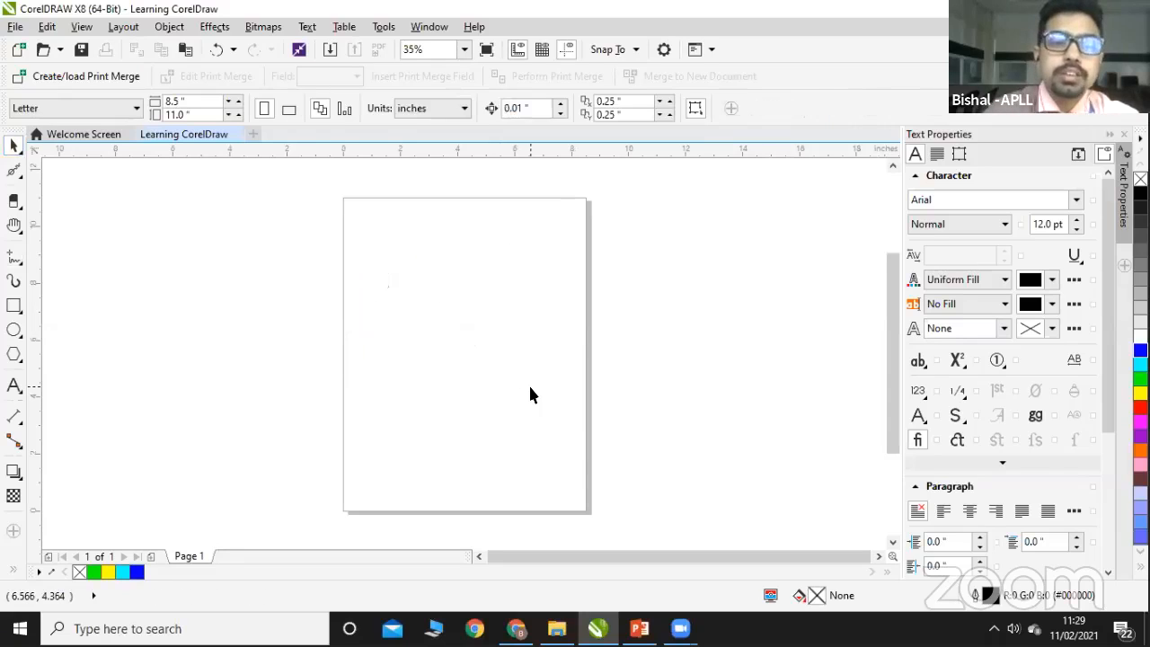
Step: Draw two parallel horizontal lines, each about 5.99 inches long, in the page's upper half with the 2-Point Line tool
{"action": "left_click", "coordinate": [14, 258]}
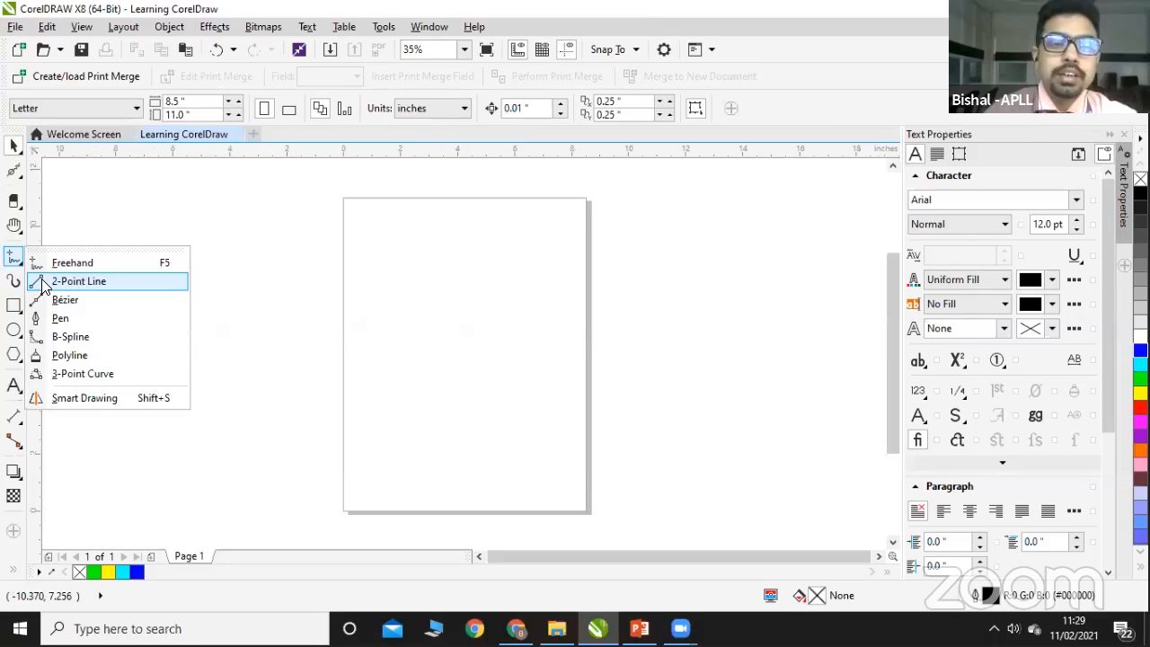
{"action": "left_click", "coordinate": [43, 282]}
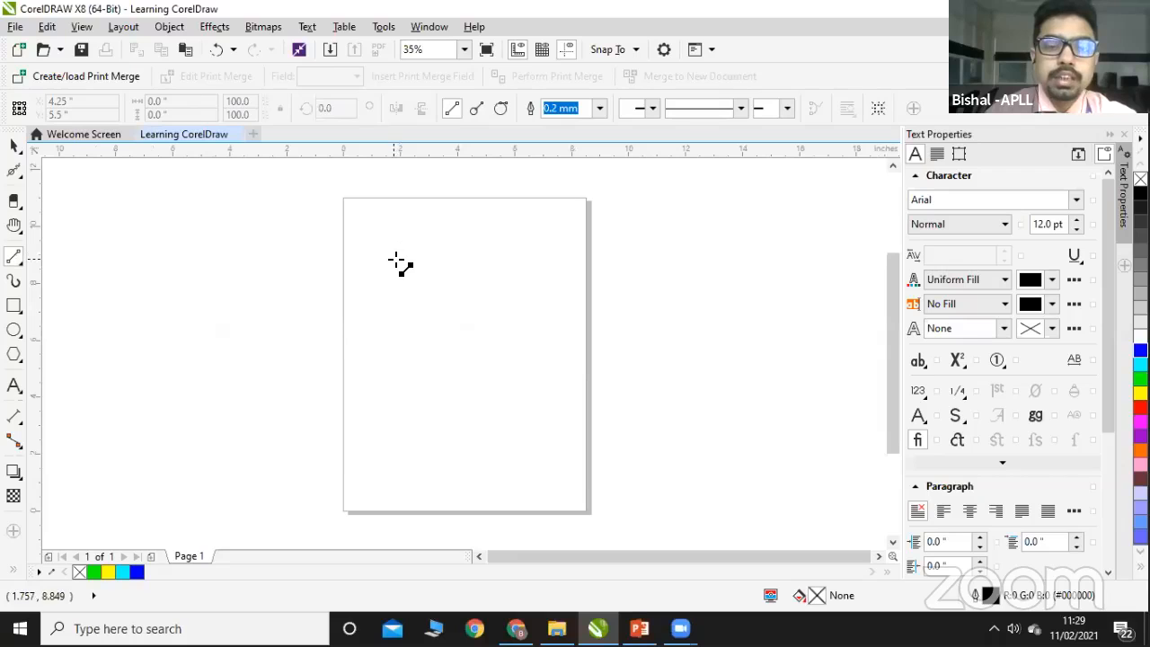
{"action": "left_click_drag", "start_coordinate": [372, 258], "coordinate": [458, 262]}
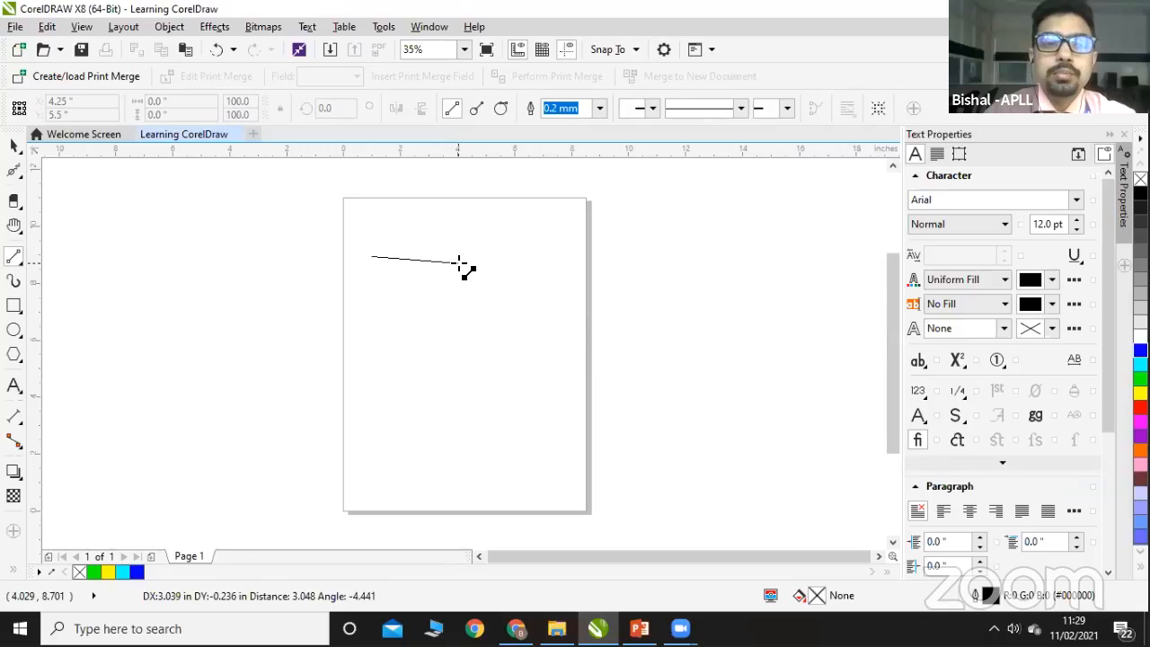
{"action": "left_click_drag", "start_coordinate": [458, 261], "coordinate": [543, 258]}
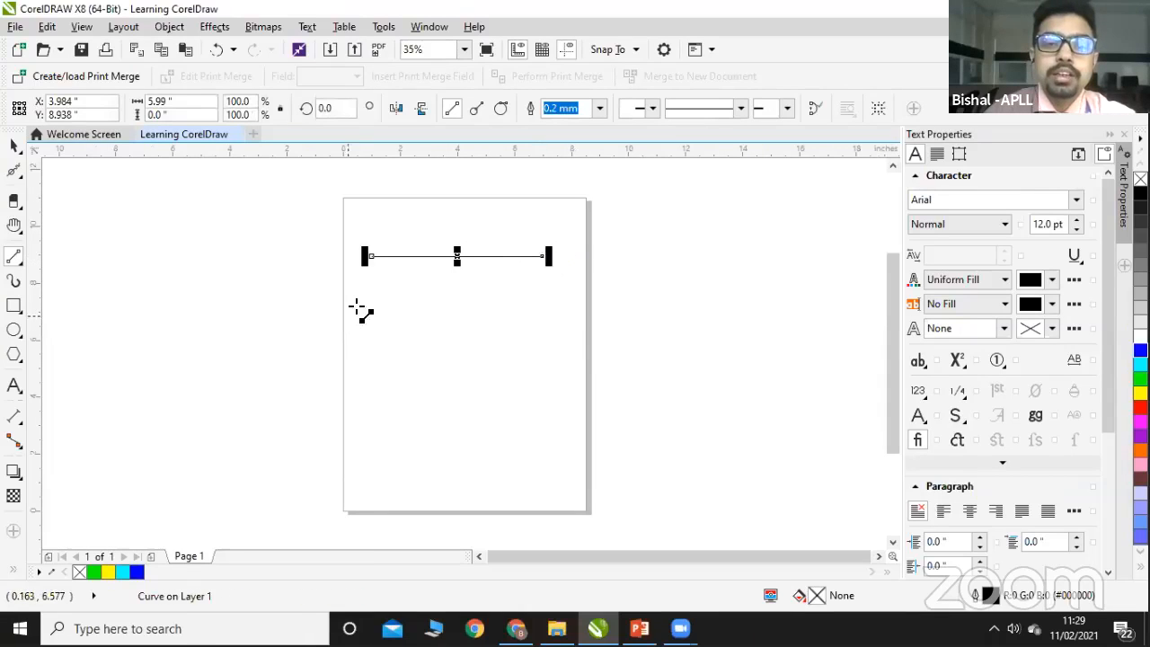
{"action": "left_click_drag", "start_coordinate": [373, 309], "coordinate": [543, 310]}
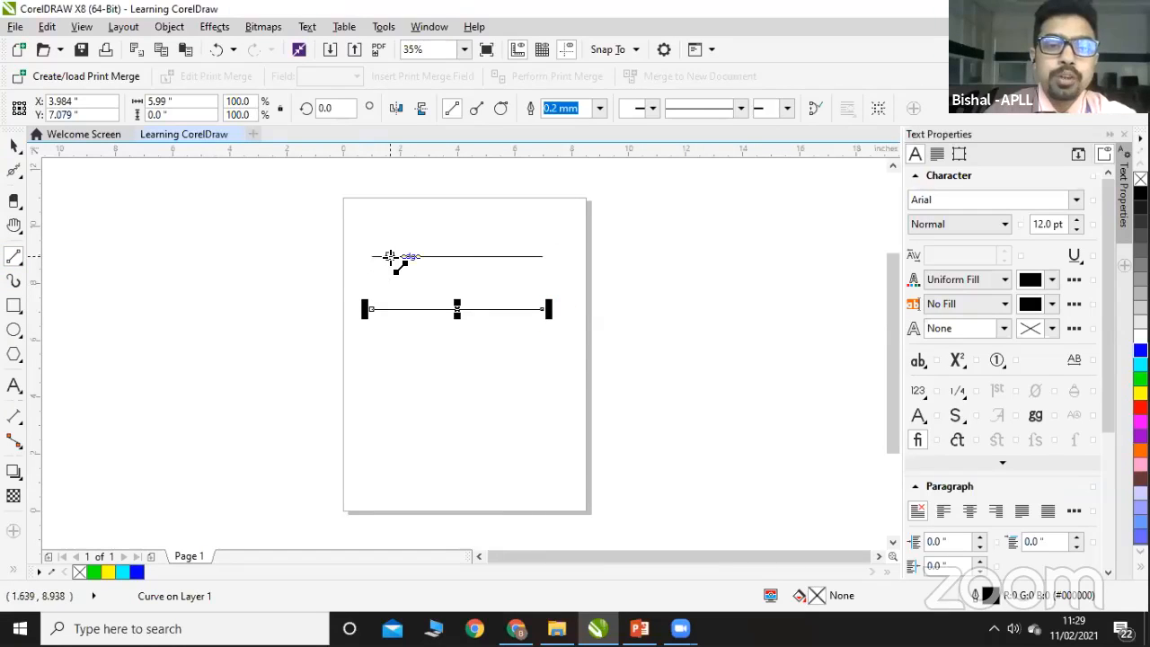
Step: Try to connect the two horizontal lines with a vertical 2-point line, and remove the trial lines
{"action": "left_click_drag", "start_coordinate": [387, 257], "coordinate": [504, 381]}
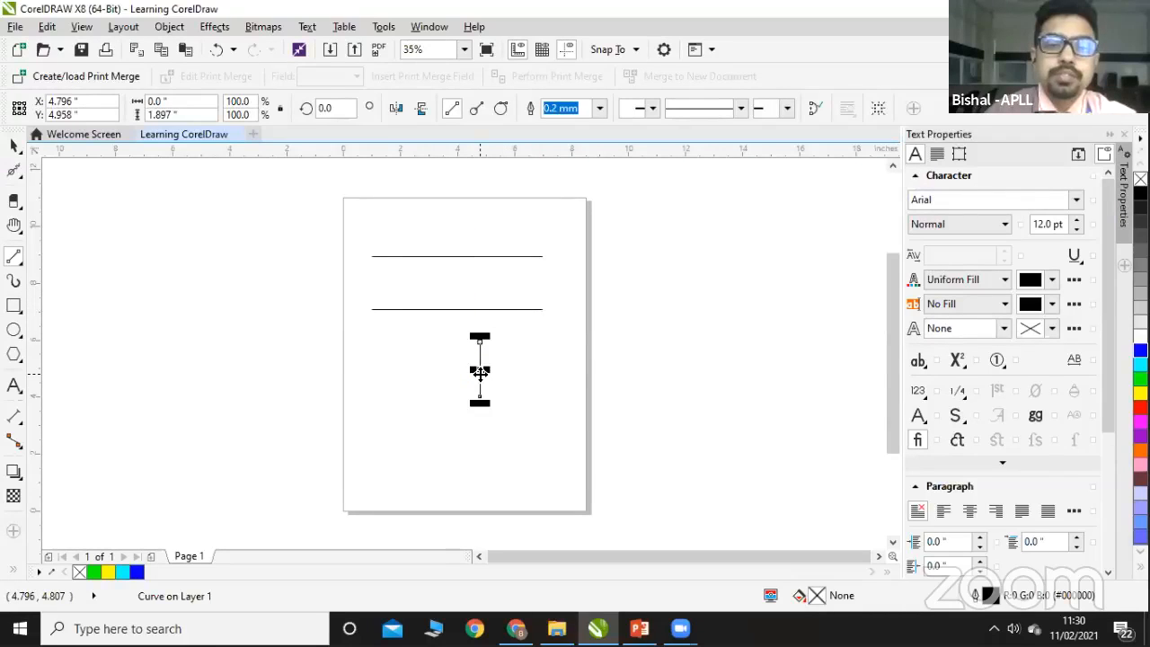
{"action": "key", "text": "Delete"}
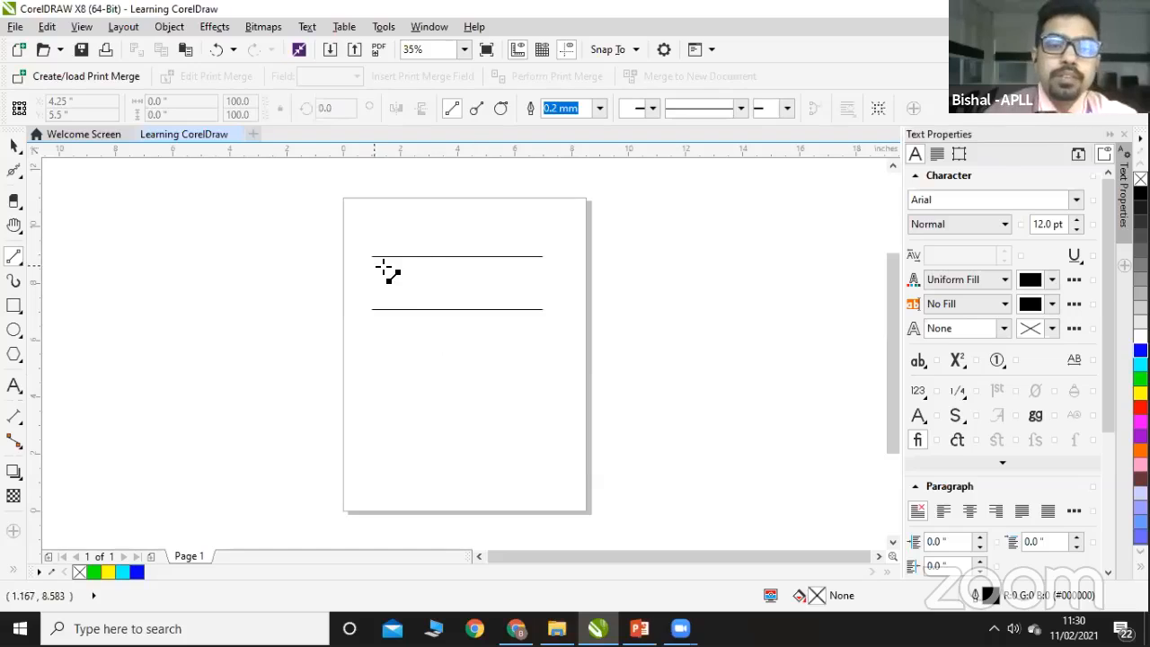
{"action": "mouse_move", "coordinate": [401, 256]}
{"action": "left_mouse_down"}
{"action": "mouse_move", "coordinate": [401, 309]}
{"action": "mouse_move", "coordinate": [463, 289]}
{"action": "left_mouse_up"}
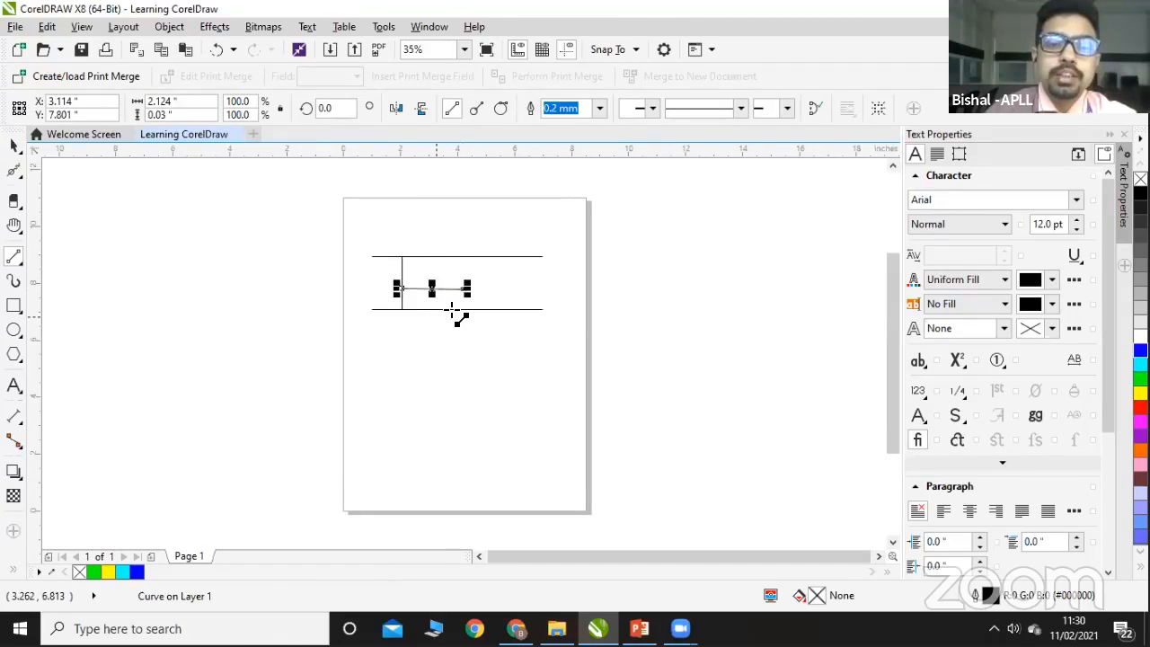
{"action": "key", "text": "ctrl+z"}
{"action": "key", "text": "ctrl+z"}
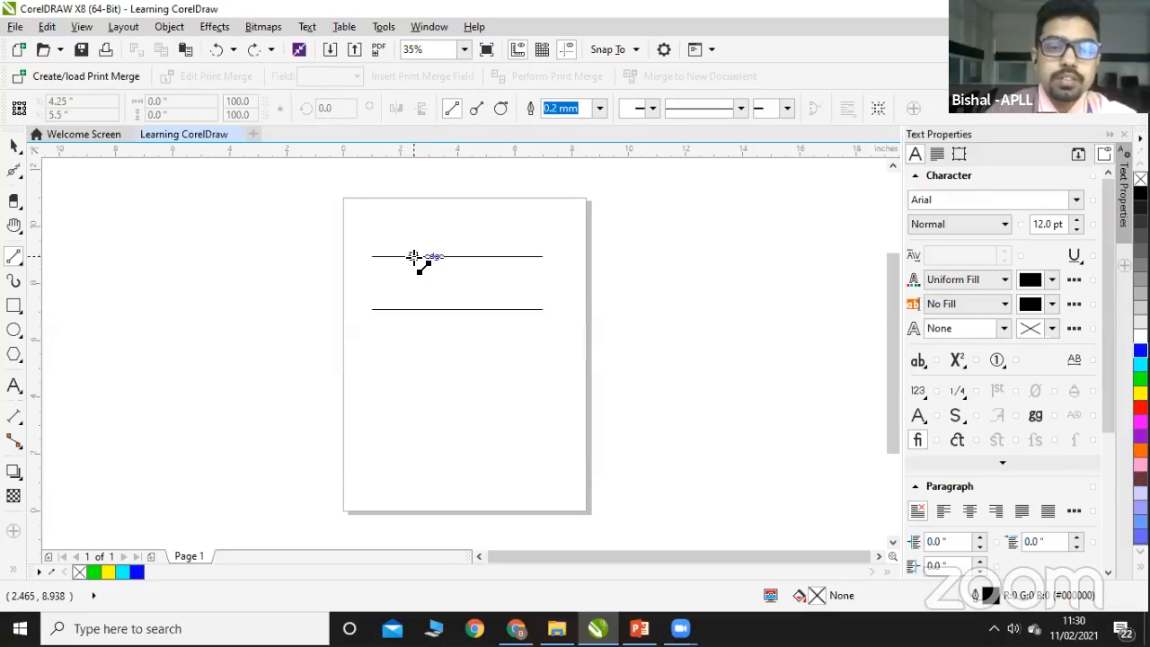
Step: Draw a vertical line about 1.89 inches long between the two horizontal lines and move it to the lower half of the page
{"action": "left_click_drag", "start_coordinate": [410, 256], "coordinate": [411, 309]}
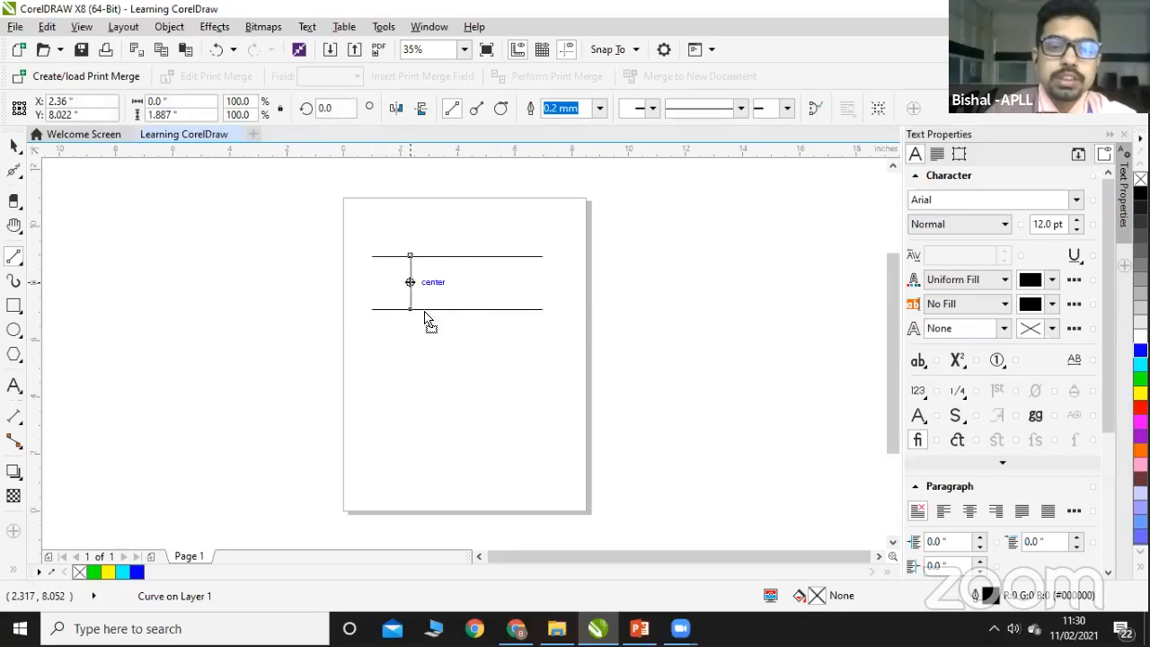
{"action": "left_click_drag", "start_coordinate": [570, 289], "coordinate": [506, 416]}
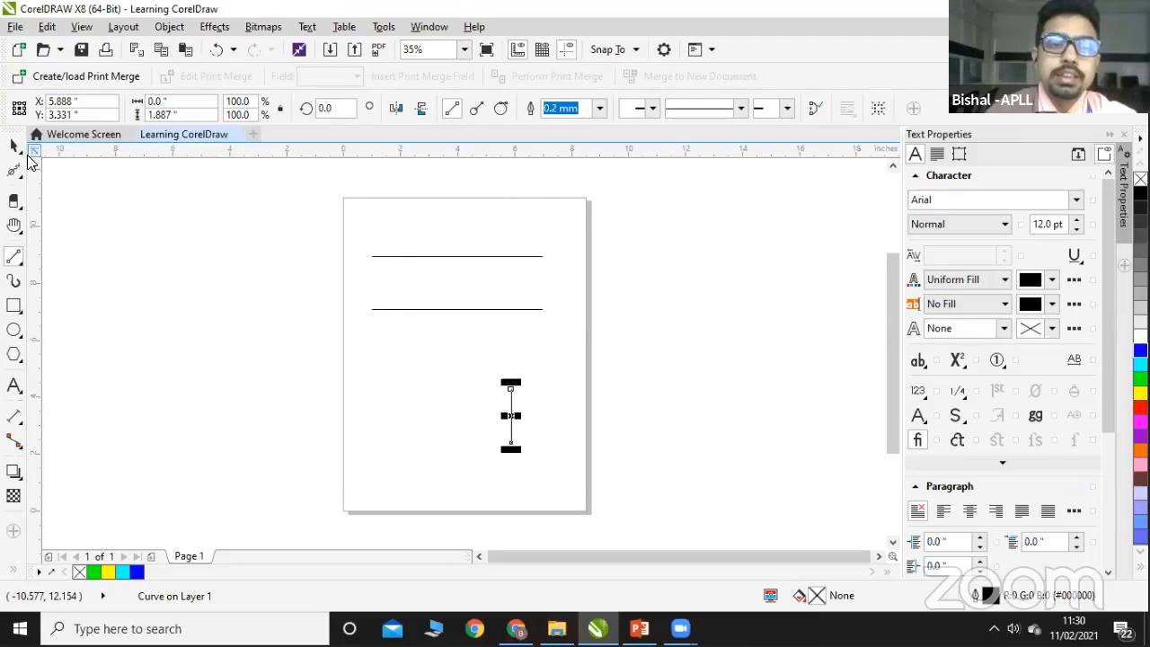
Step: Select the two horizontal lines and the vertical line with the Pick tool and delete them
{"action": "left_click", "coordinate": [13, 146]}
{"action": "left_click_drag", "start_coordinate": [365, 237], "coordinate": [574, 481]}
{"action": "key", "text": "Delete"}
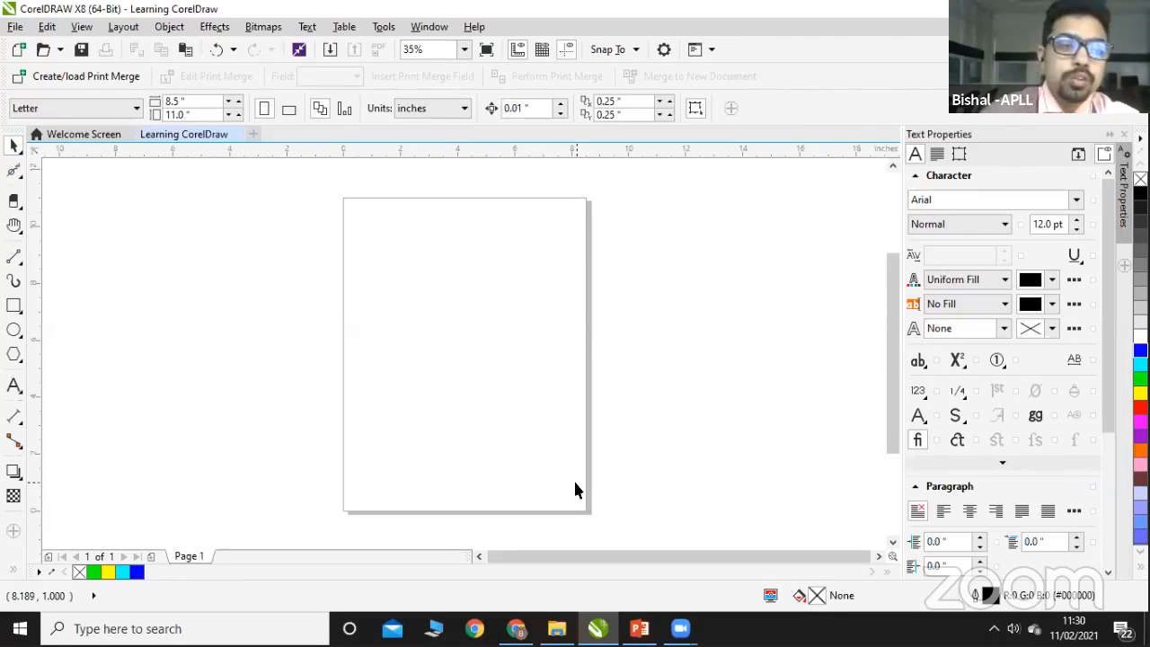
Step: Draw an open Bézier curve about 6.11 by 1.74 inches across the page's upper half, with two straight segments leading into an S-shaped wave
{"action": "left_click", "coordinate": [14, 257]}
{"action": "left_click", "coordinate": [54, 302]}
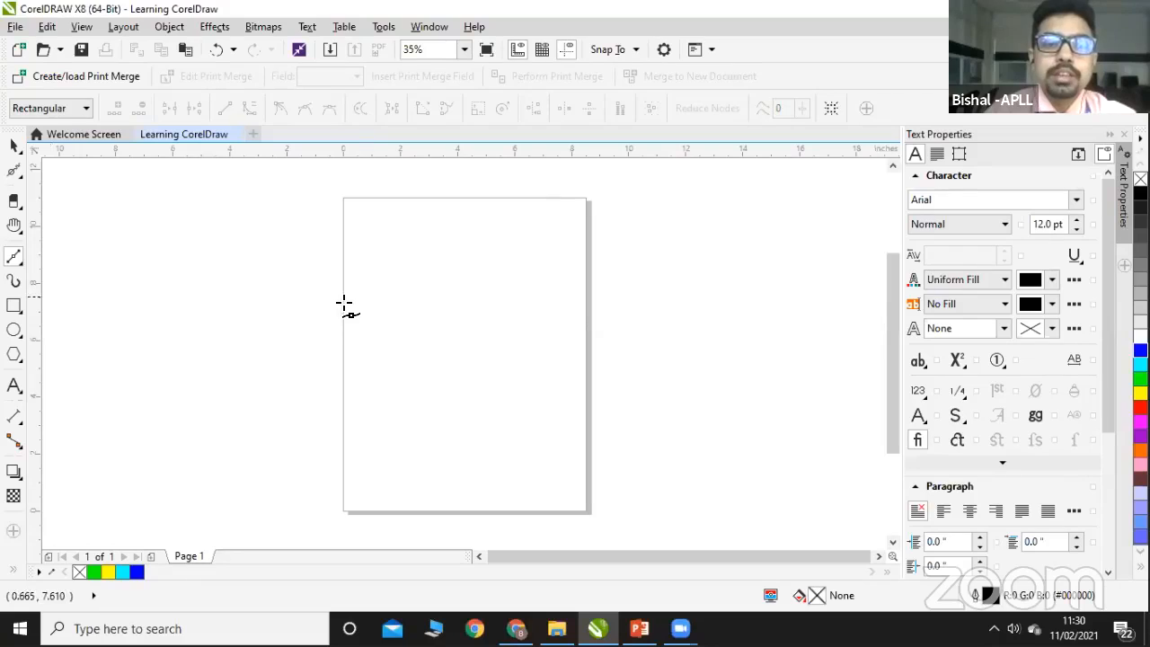
{"action": "left_click", "coordinate": [355, 302]}
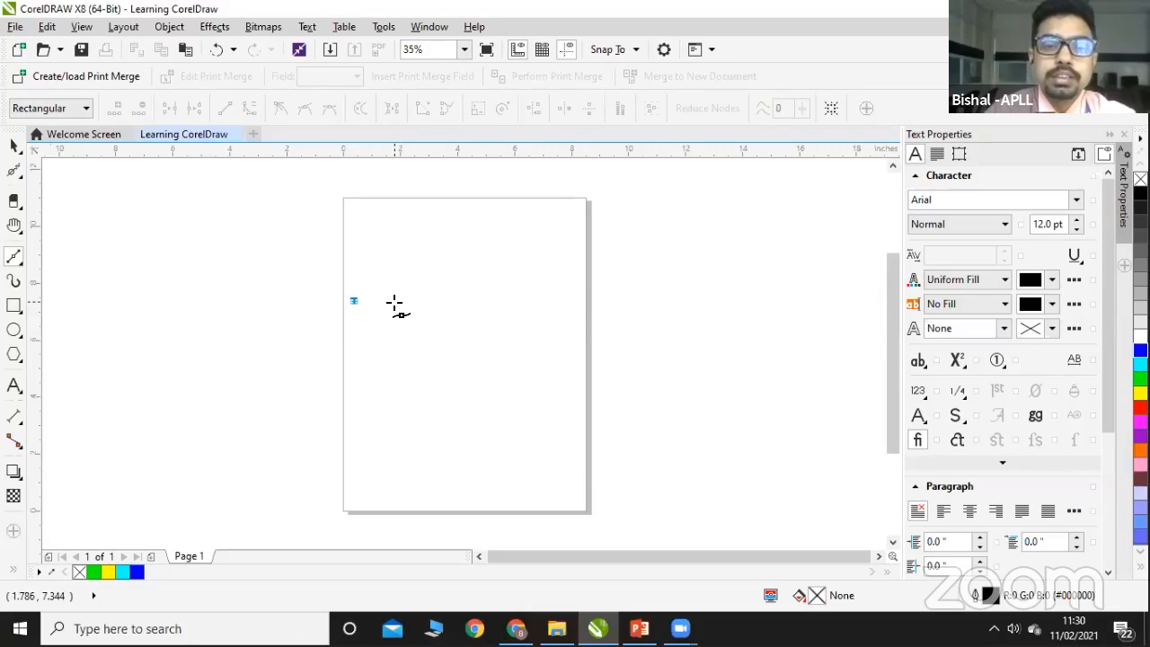
{"action": "left_click", "coordinate": [396, 302]}
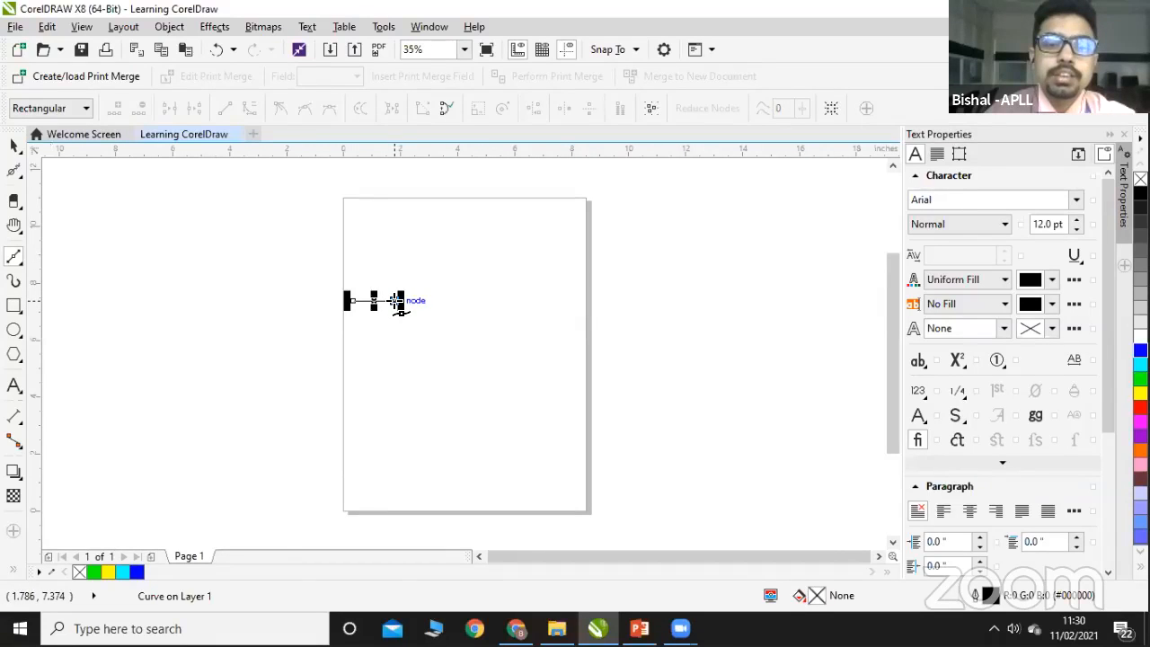
{"action": "left_click", "coordinate": [444, 301]}
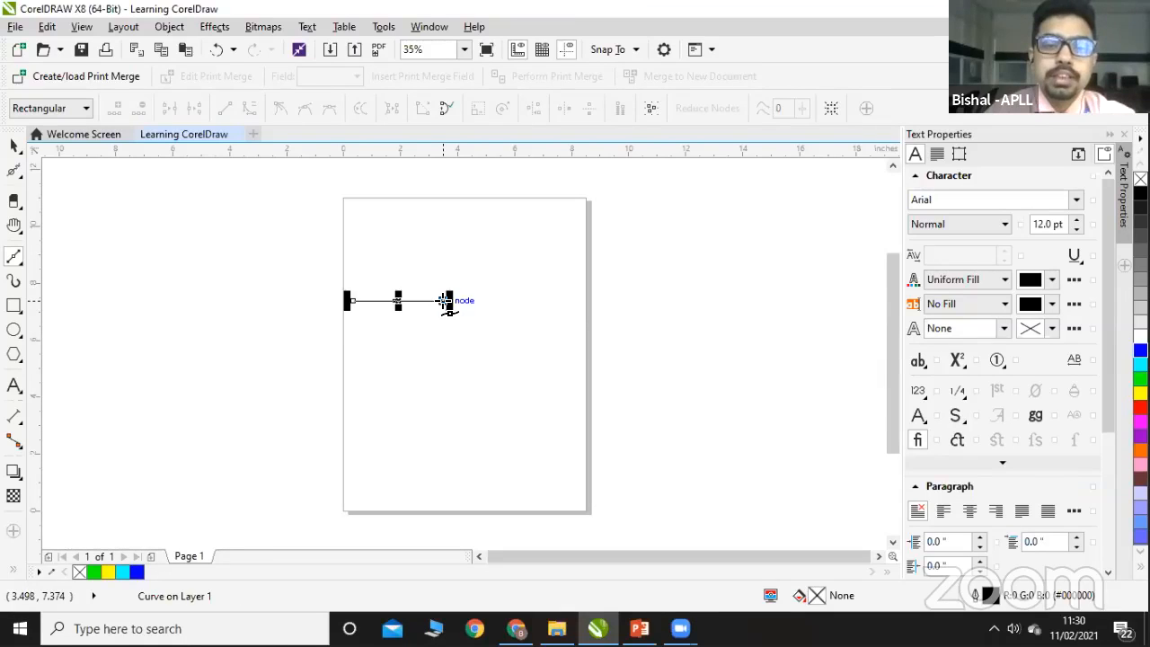
{"action": "left_click", "coordinate": [485, 301]}
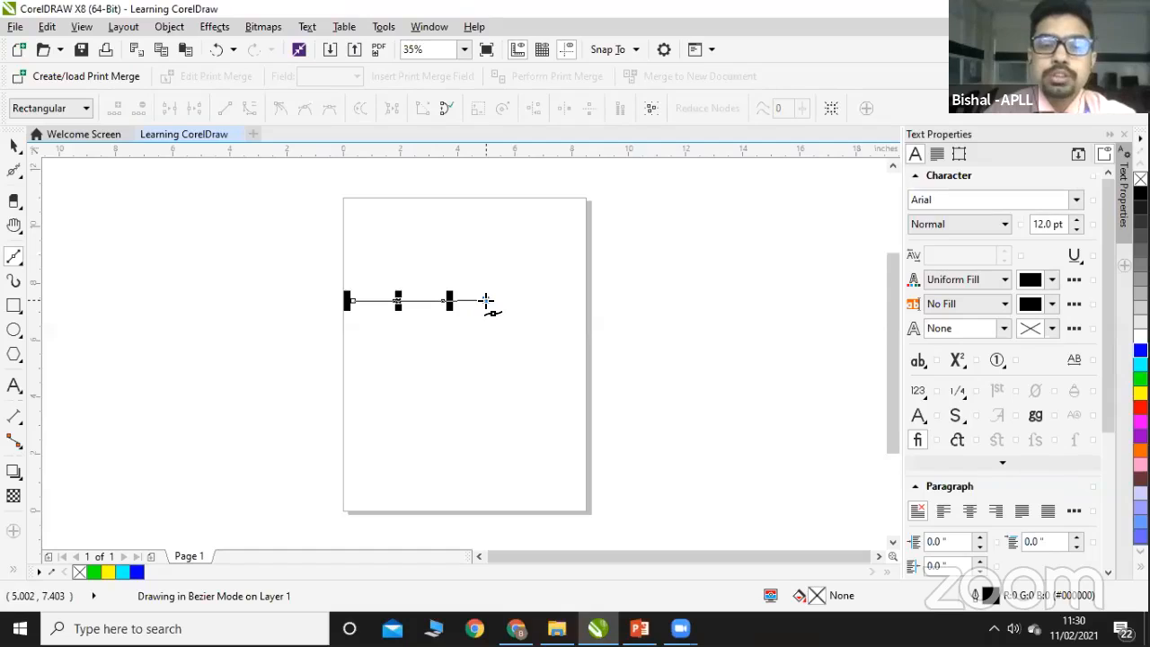
{"action": "left_click_drag", "start_coordinate": [485, 301], "coordinate": [504, 350]}
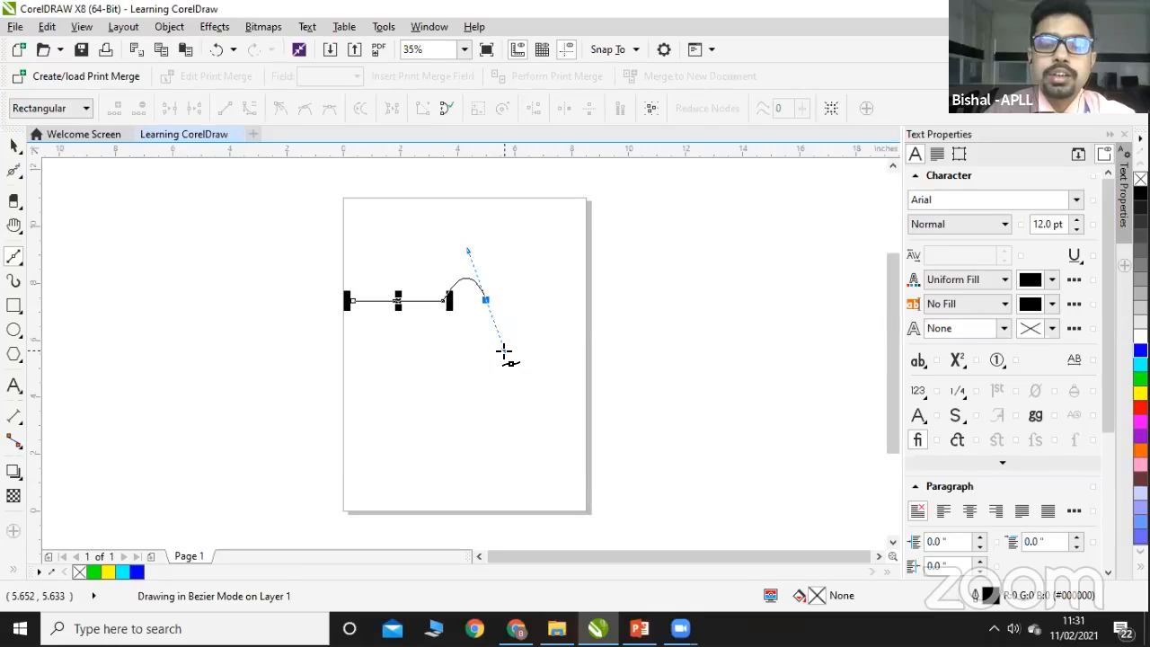
{"action": "left_click_drag", "start_coordinate": [504, 350], "coordinate": [499, 353]}
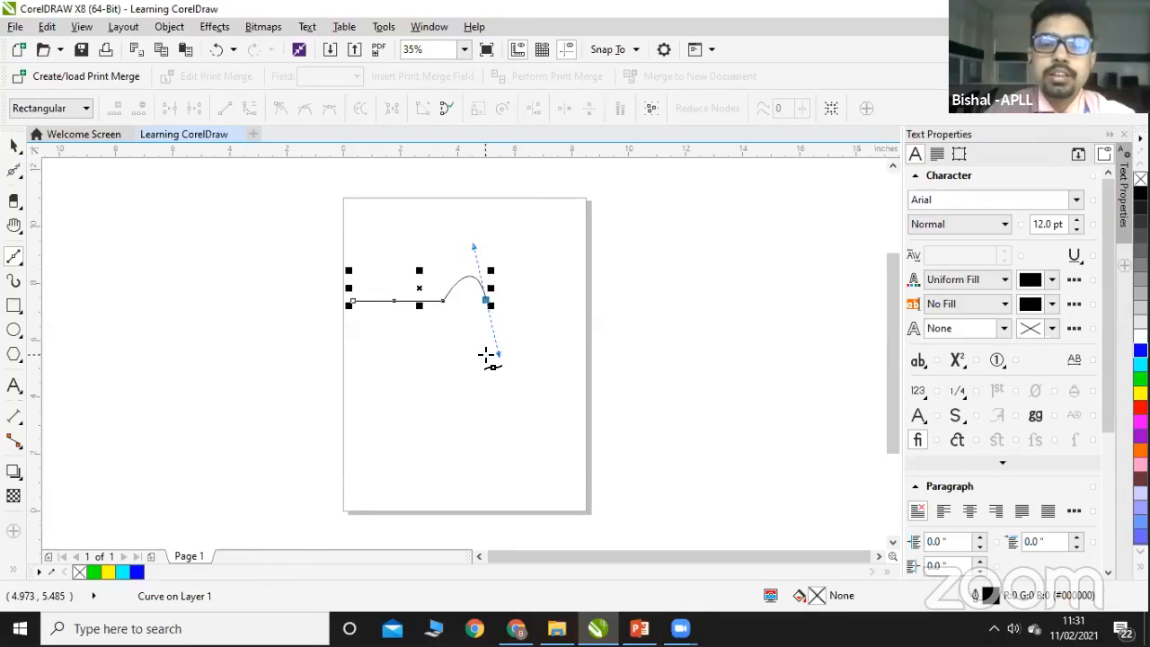
{"action": "left_click_drag", "start_coordinate": [528, 306], "coordinate": [527, 300]}
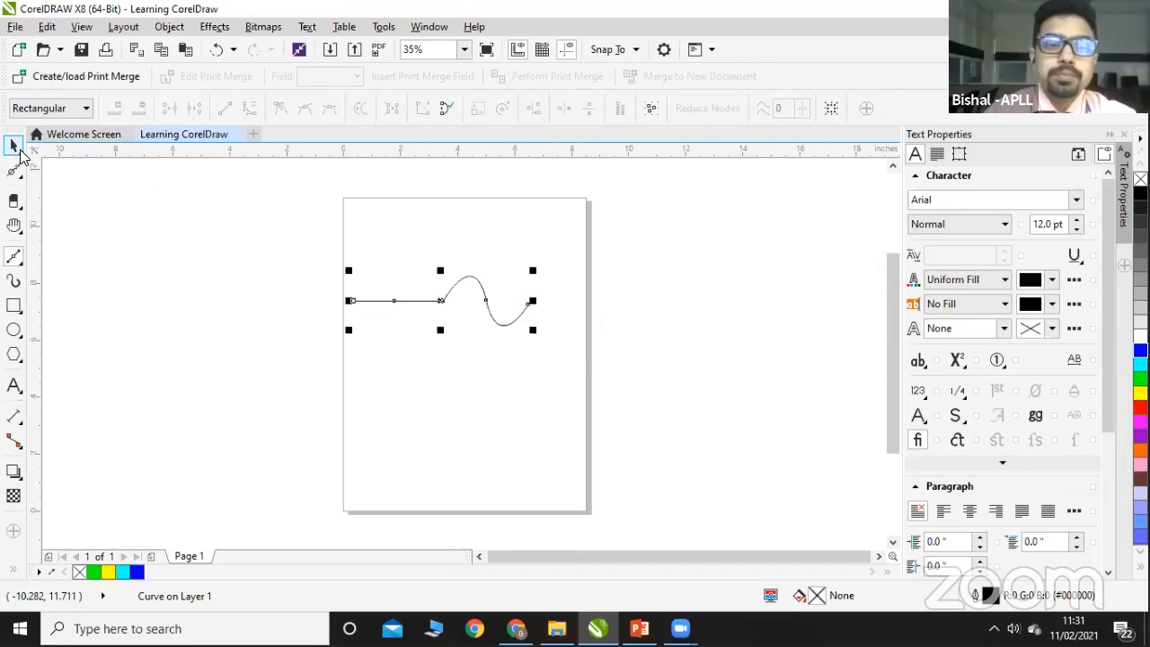
Step: Select the wavy Bézier curve with the Pick tool and delete it
{"action": "left_click", "coordinate": [14, 145]}
{"action": "left_click_drag", "start_coordinate": [547, 338], "coordinate": [331, 274]}
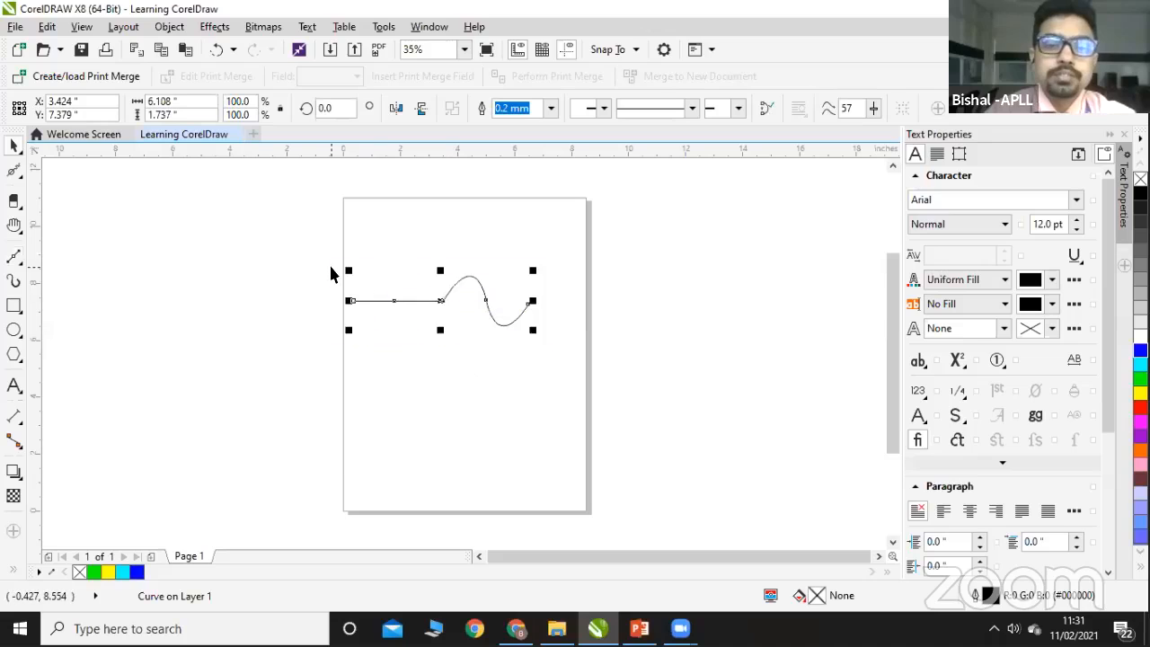
{"action": "key", "text": "Delete"}
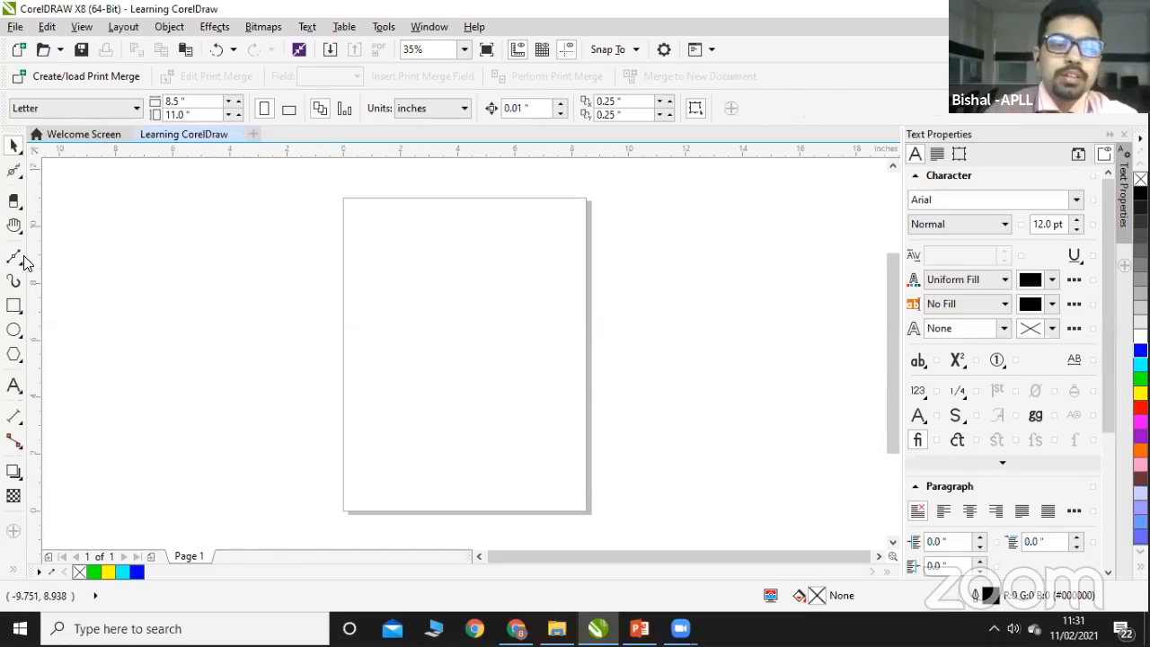
Step: Draw a straight horizontal line about 6.11 inches long in three segments across the page's upper half with the Pen tool
{"action": "left_click", "coordinate": [22, 262]}
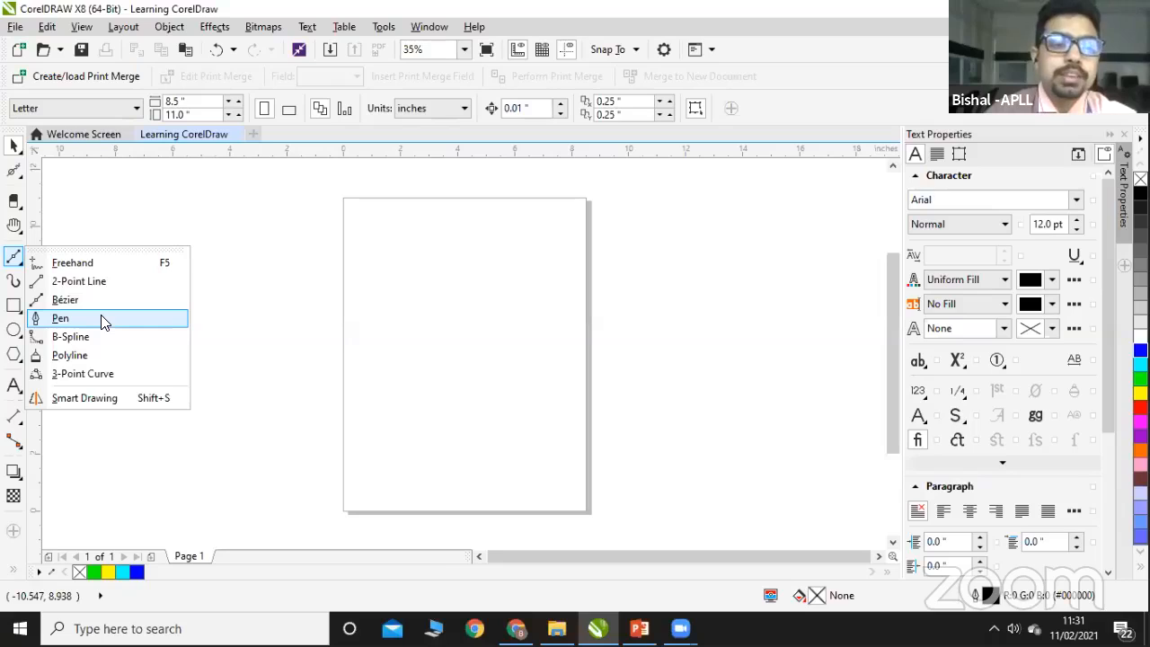
{"action": "left_click", "coordinate": [101, 320]}
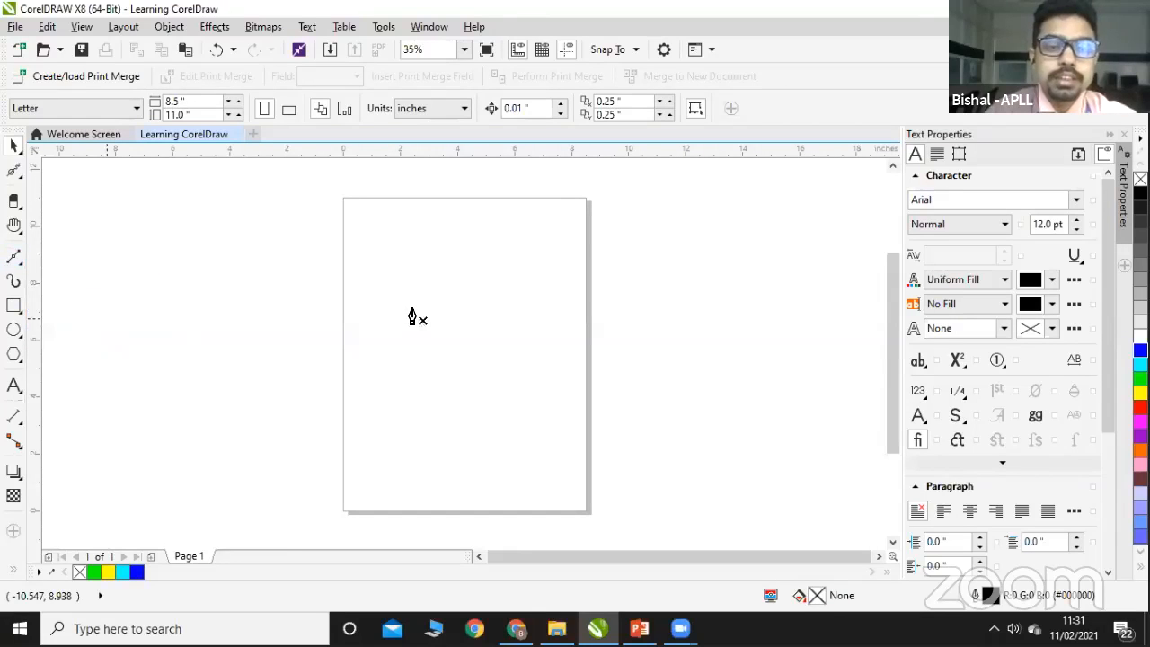
{"action": "left_click", "coordinate": [365, 285]}
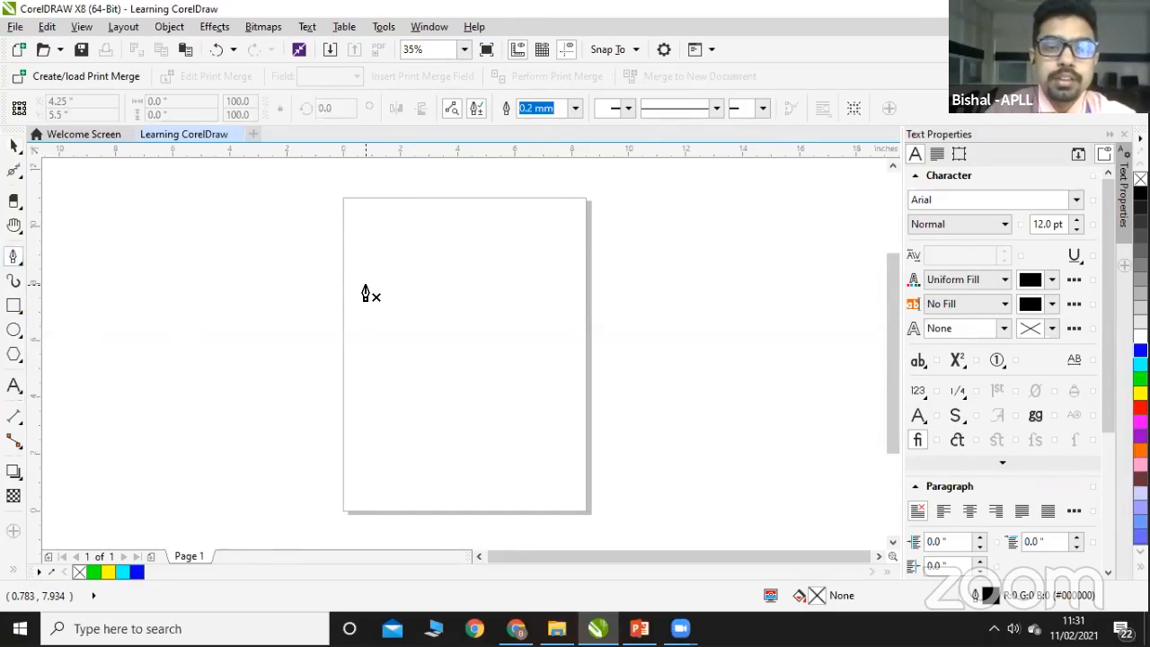
{"action": "left_click", "coordinate": [422, 285]}
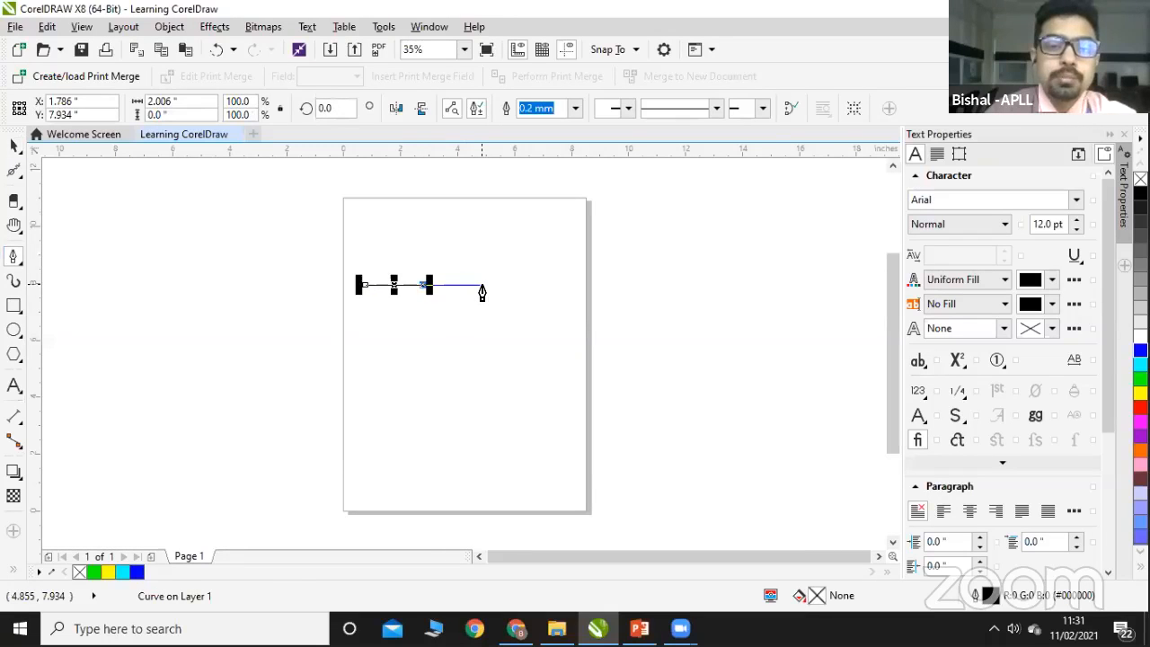
{"action": "left_click", "coordinate": [483, 286]}
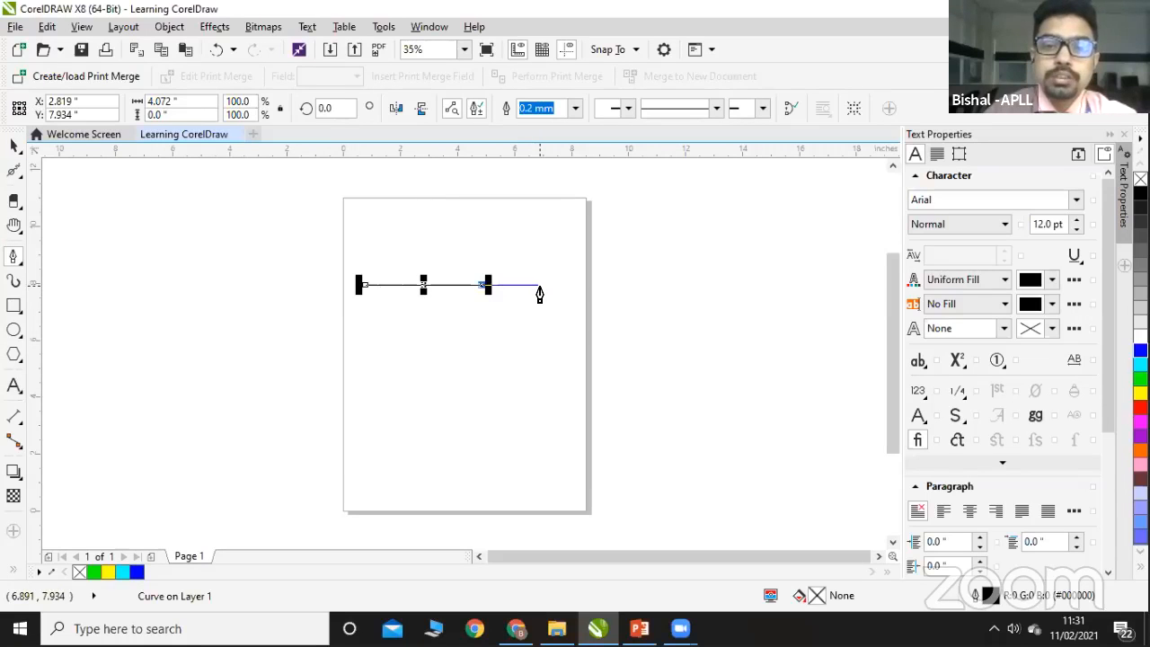
{"action": "left_click", "coordinate": [544, 286]}
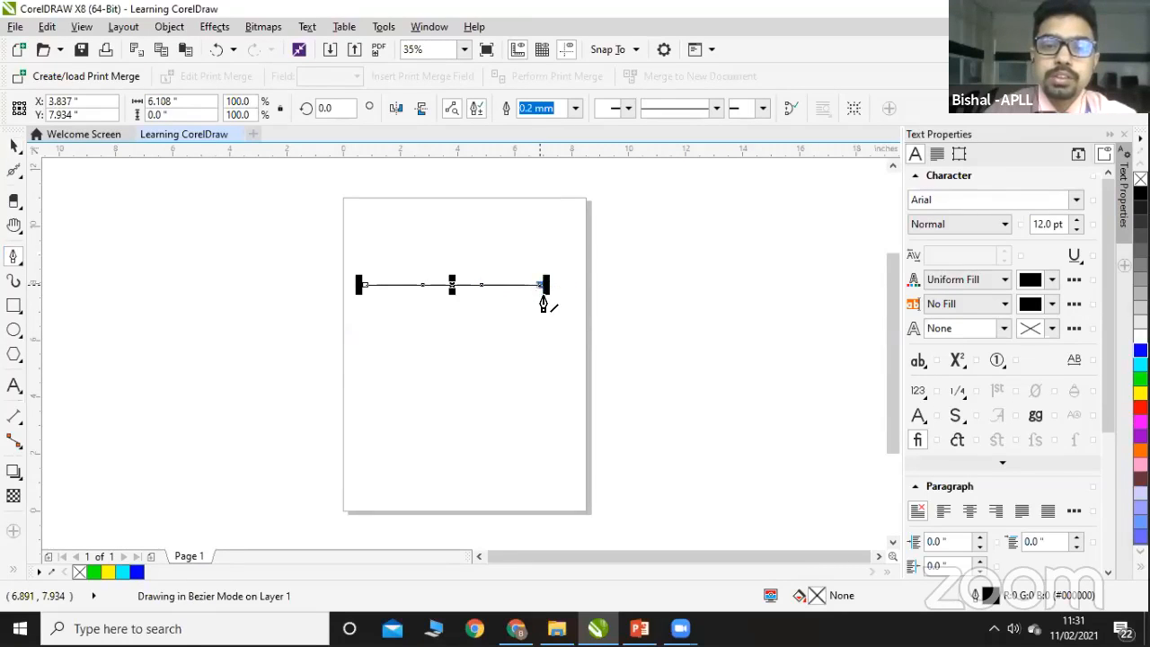
Step: Select the three-segment Pen line with the Pick tool and delete it
{"action": "left_click", "coordinate": [14, 146]}
{"action": "left_click_drag", "start_coordinate": [345, 258], "coordinate": [584, 340]}
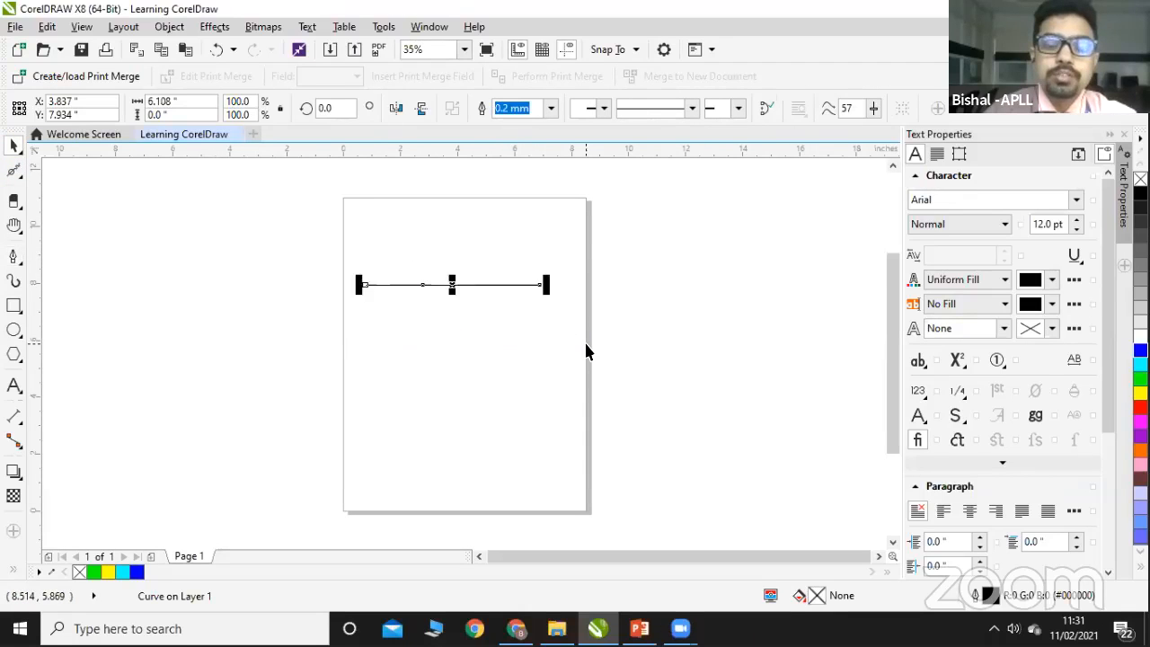
{"action": "key", "text": "Delete"}
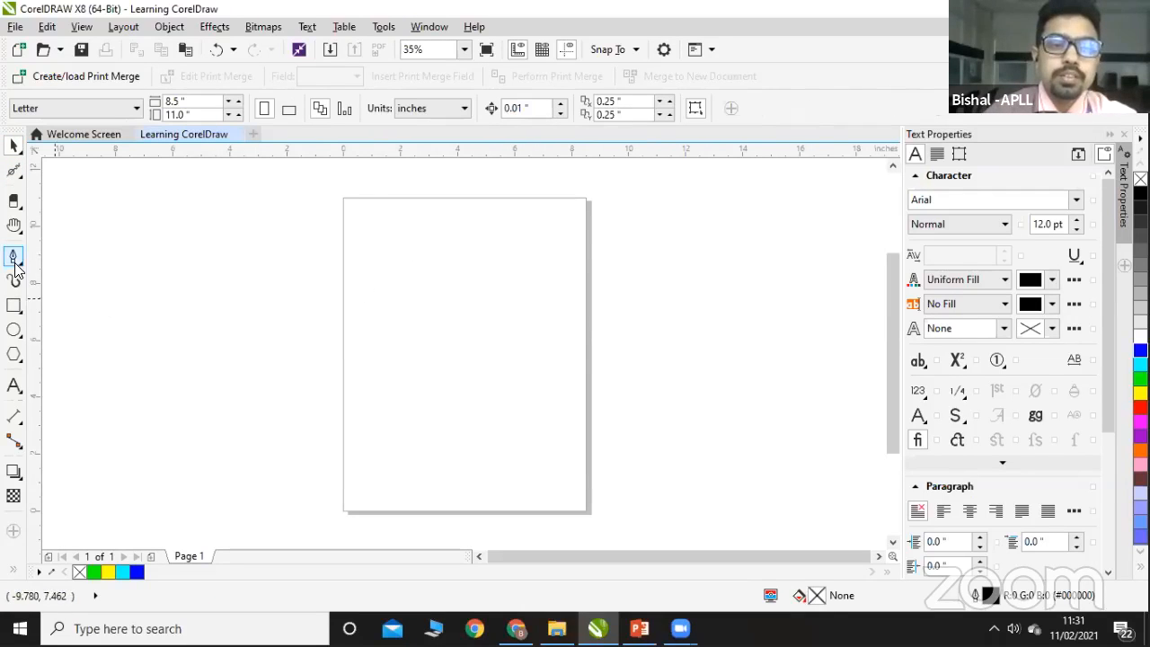
Step: Draw an open Pen curve about 6.96 by 1.89 inches across the page's upper half, with two straight segments leading into an S-shaped wave
{"action": "left_click", "coordinate": [13, 256]}
{"action": "left_click", "coordinate": [61, 319]}
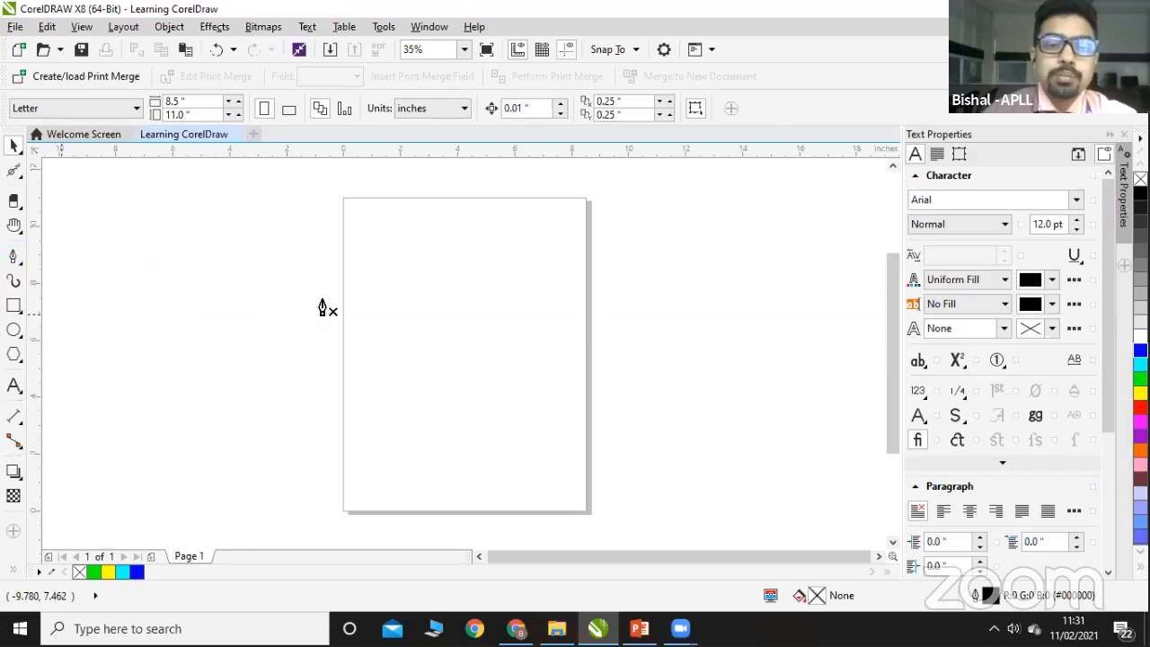
{"action": "left_click", "coordinate": [349, 290]}
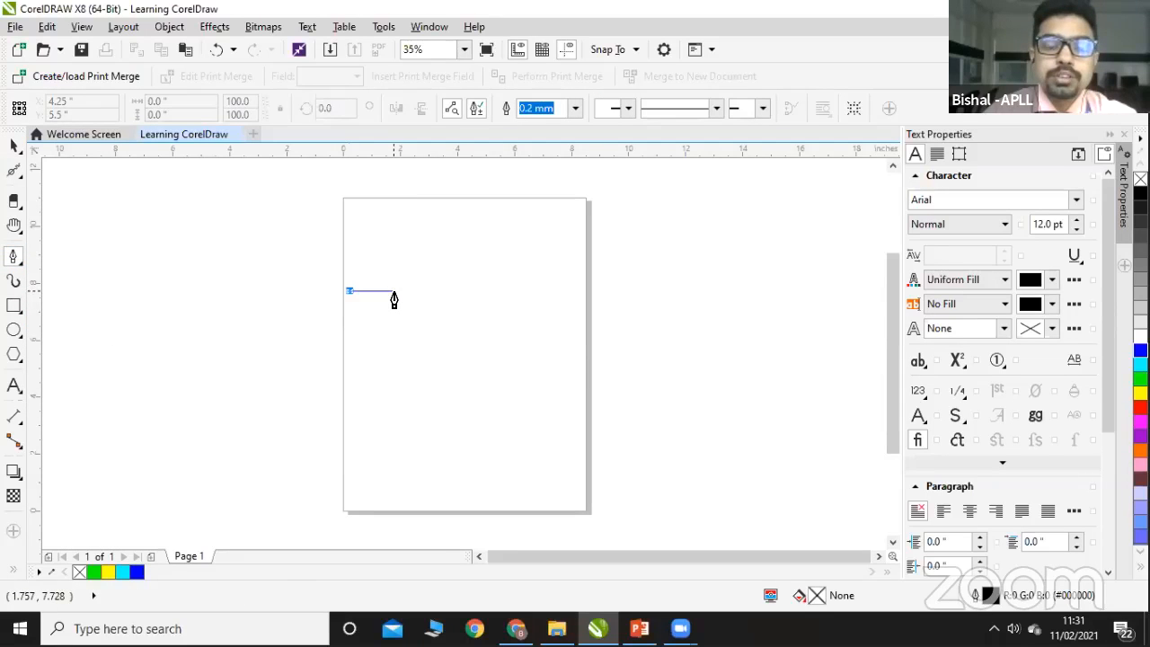
{"action": "left_click", "coordinate": [396, 292]}
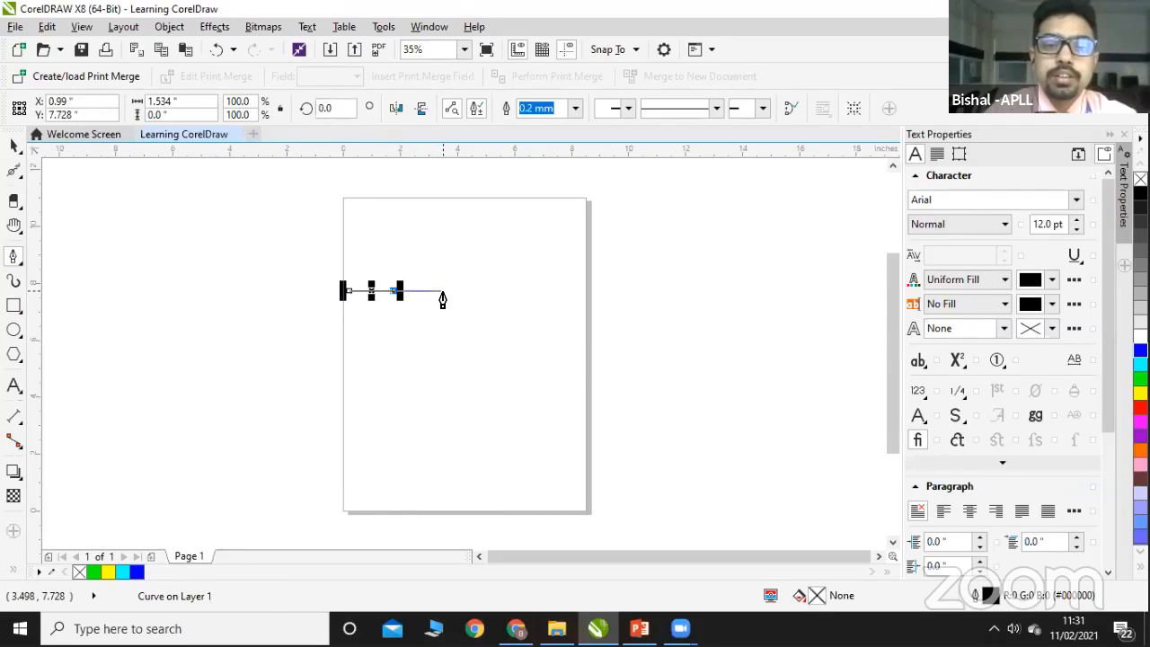
{"action": "left_click", "coordinate": [448, 292]}
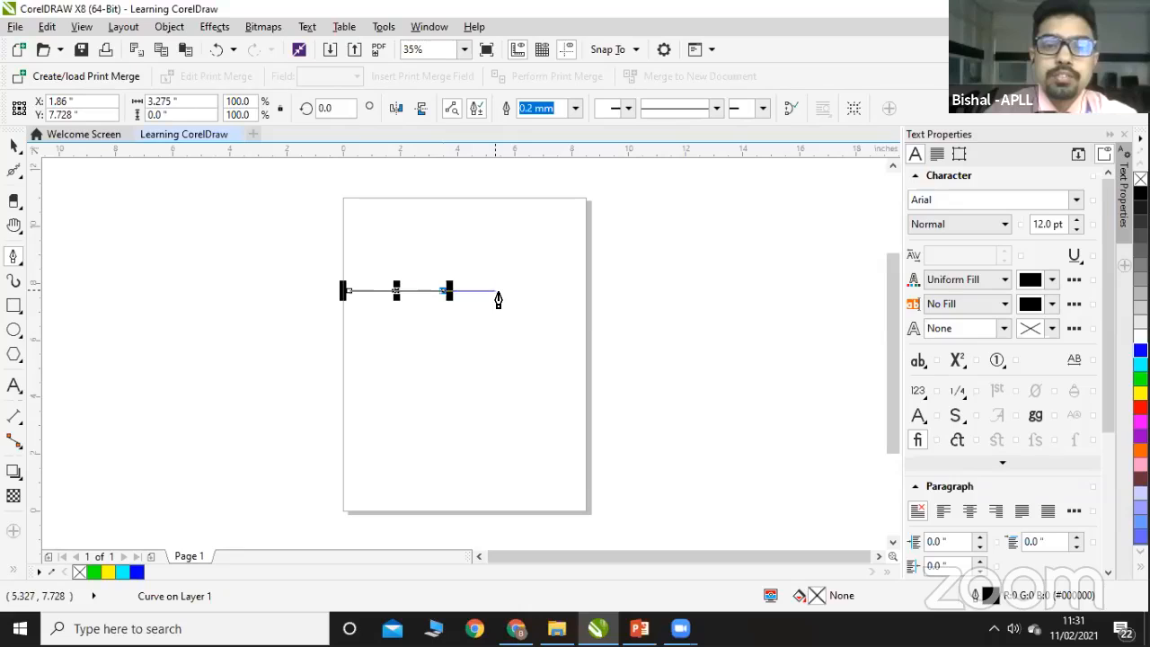
{"action": "left_click_drag", "start_coordinate": [498, 290], "coordinate": [519, 351]}
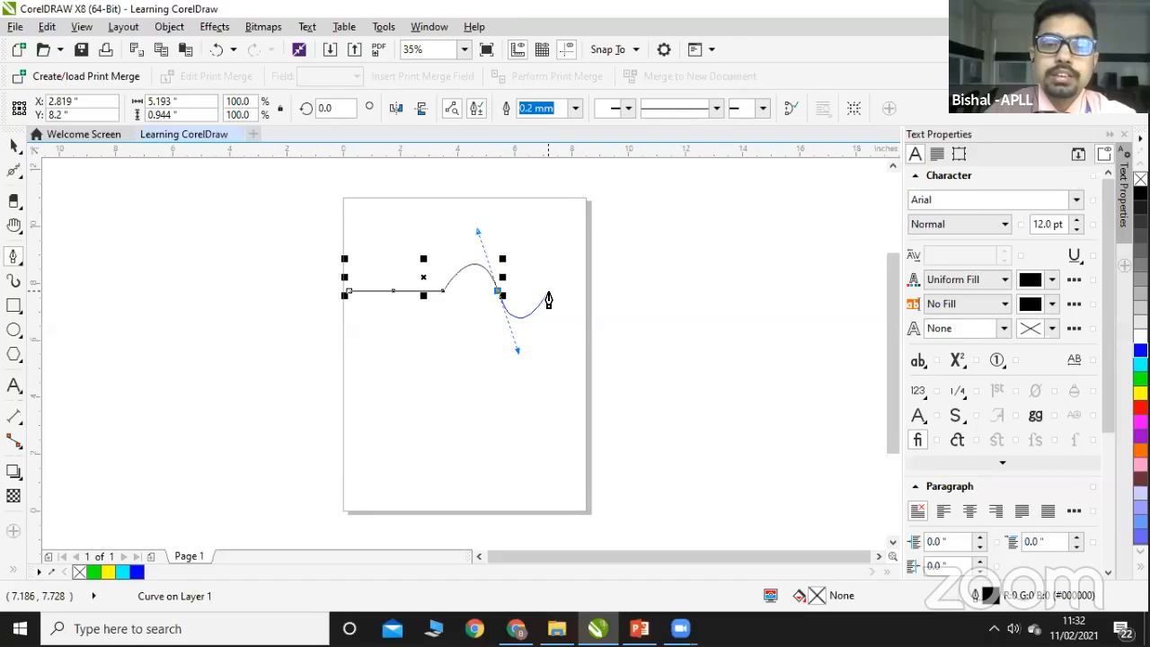
{"action": "double_click", "coordinate": [549, 293]}
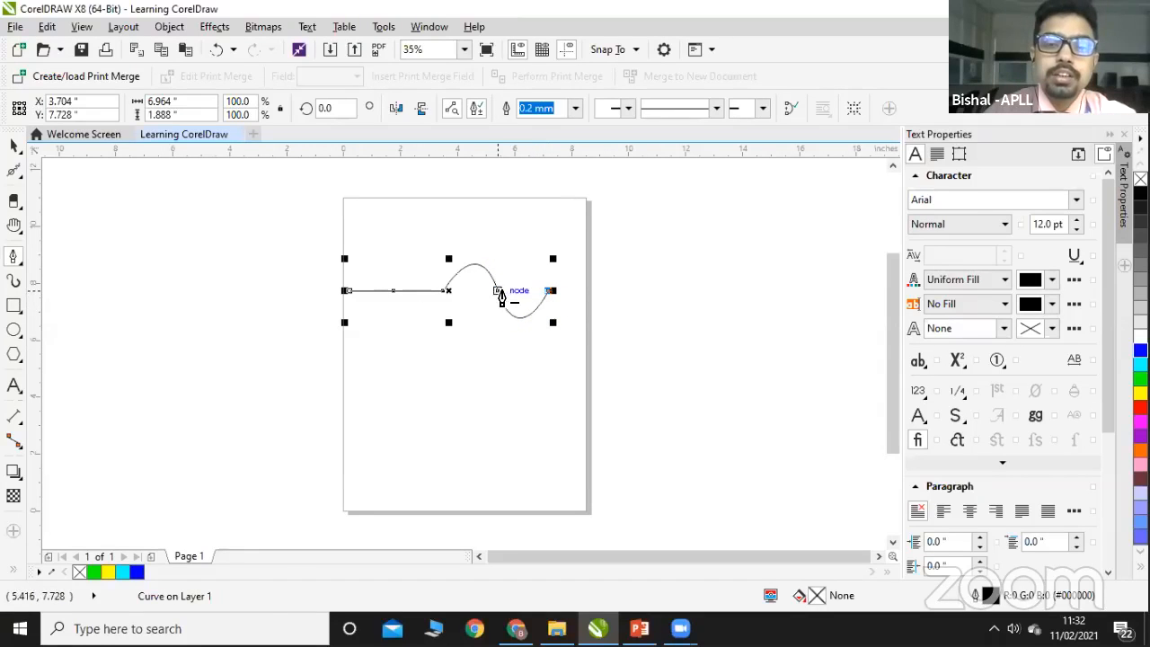
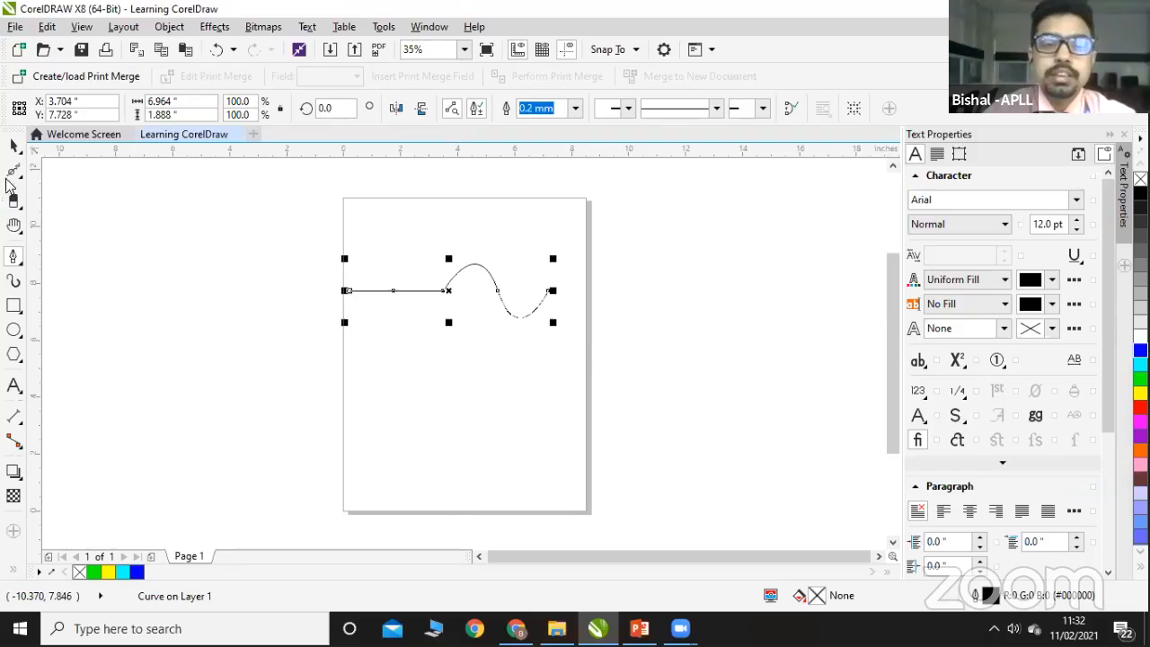
Step: Select the wavy Pen curve with the Pick tool and delete it
{"action": "left_click", "coordinate": [14, 145]}
{"action": "left_click_drag", "start_coordinate": [313, 235], "coordinate": [558, 360]}
{"action": "key", "text": "Delete"}
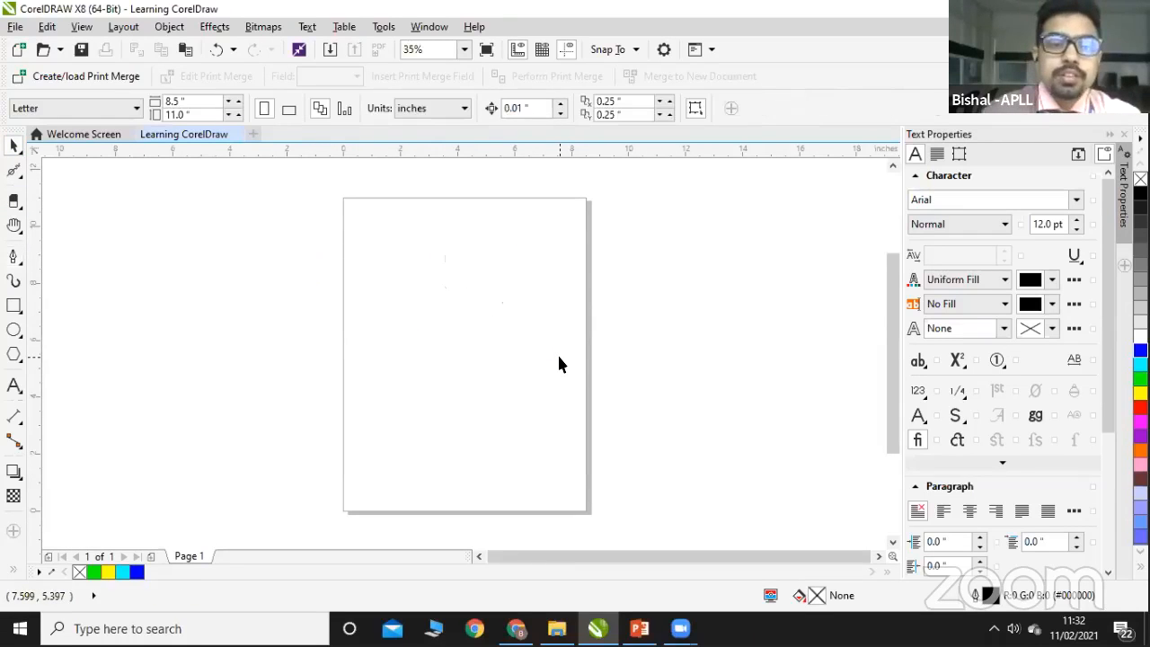
Step: Draw a closed, roughly round B-Spline shape about 3.27 by 2.90 inches in the page's left half, and undo it
{"action": "left_click", "coordinate": [16, 261]}
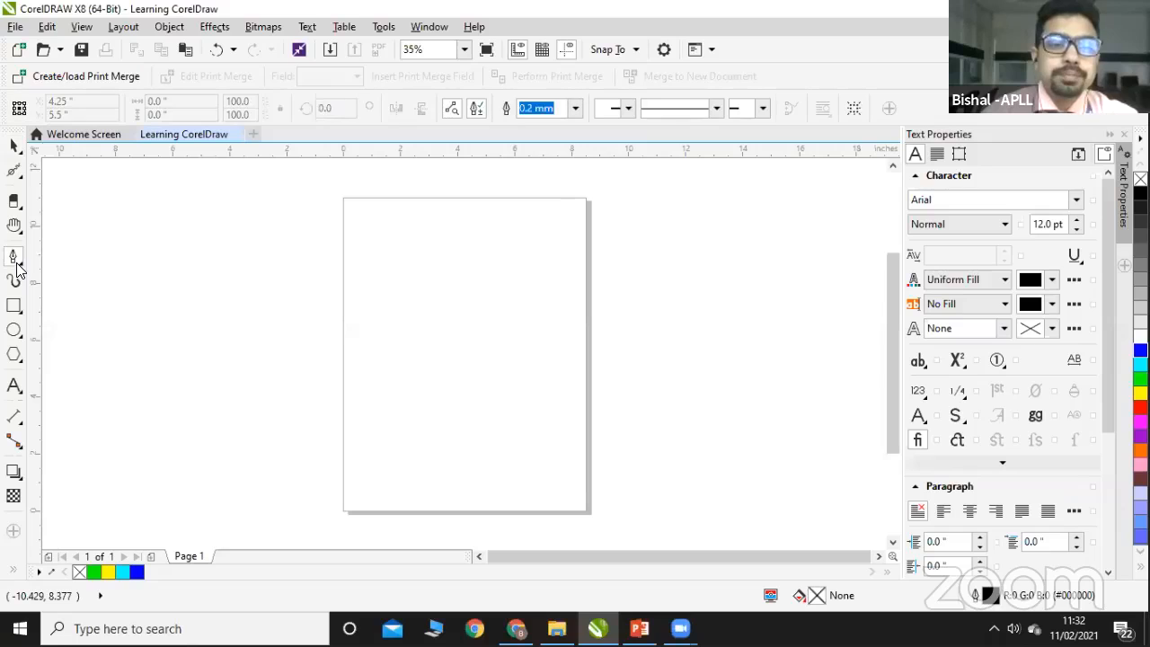
{"action": "left_click", "coordinate": [18, 262]}
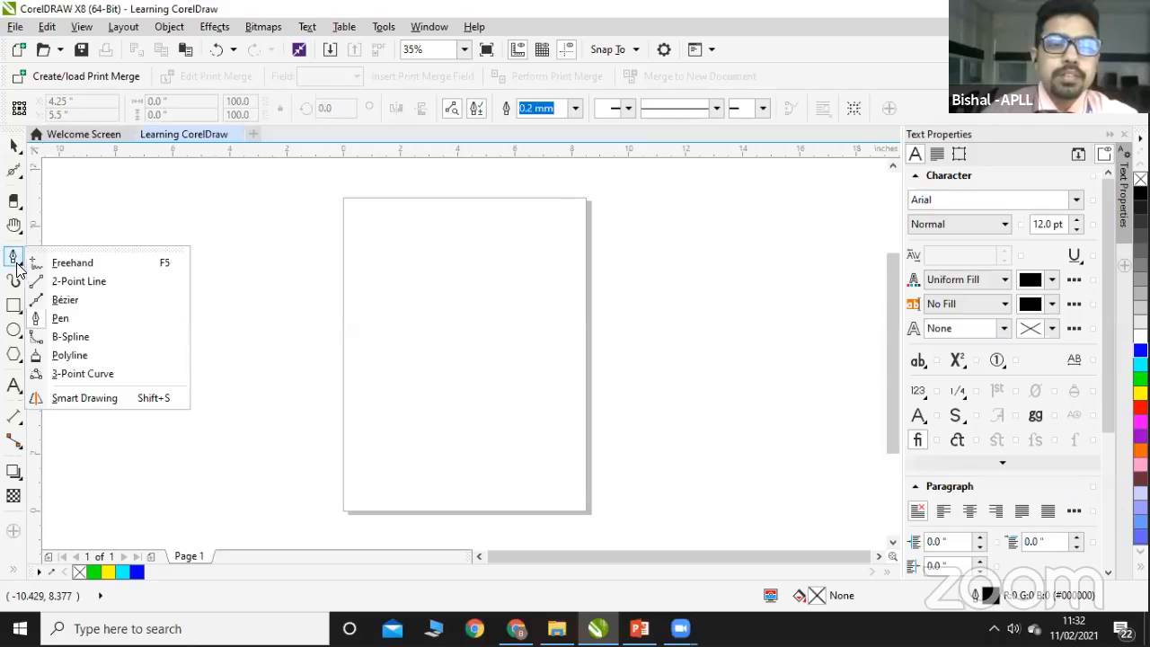
{"action": "left_click", "coordinate": [59, 341]}
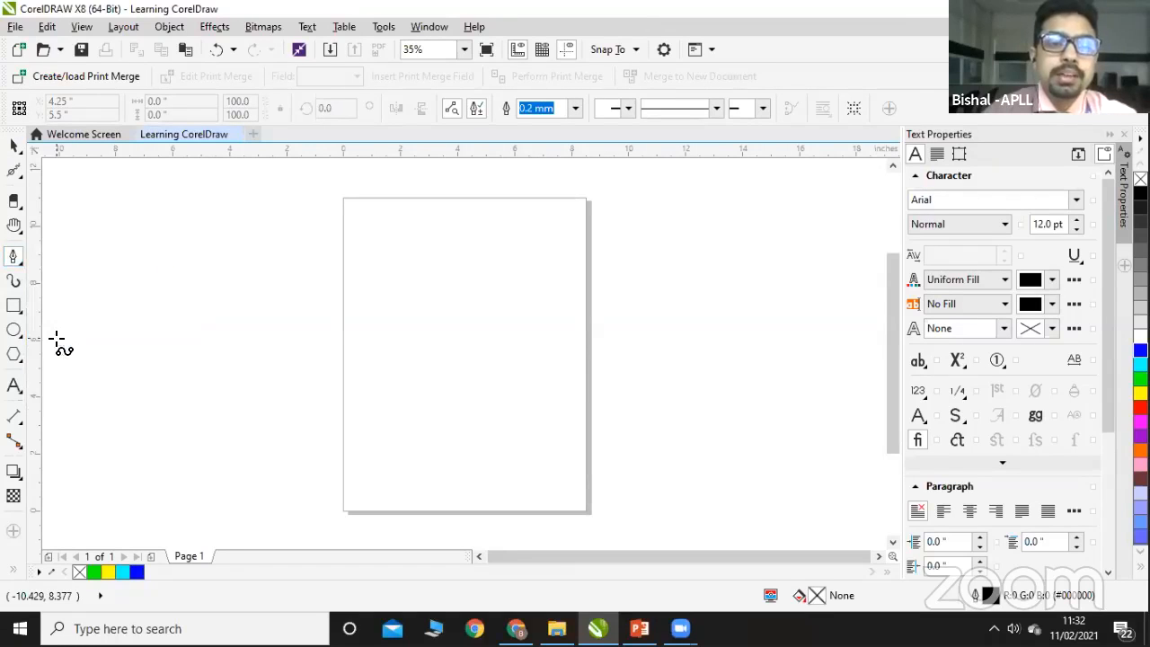
{"action": "left_click", "coordinate": [372, 287]}
{"action": "left_click", "coordinate": [459, 287]}
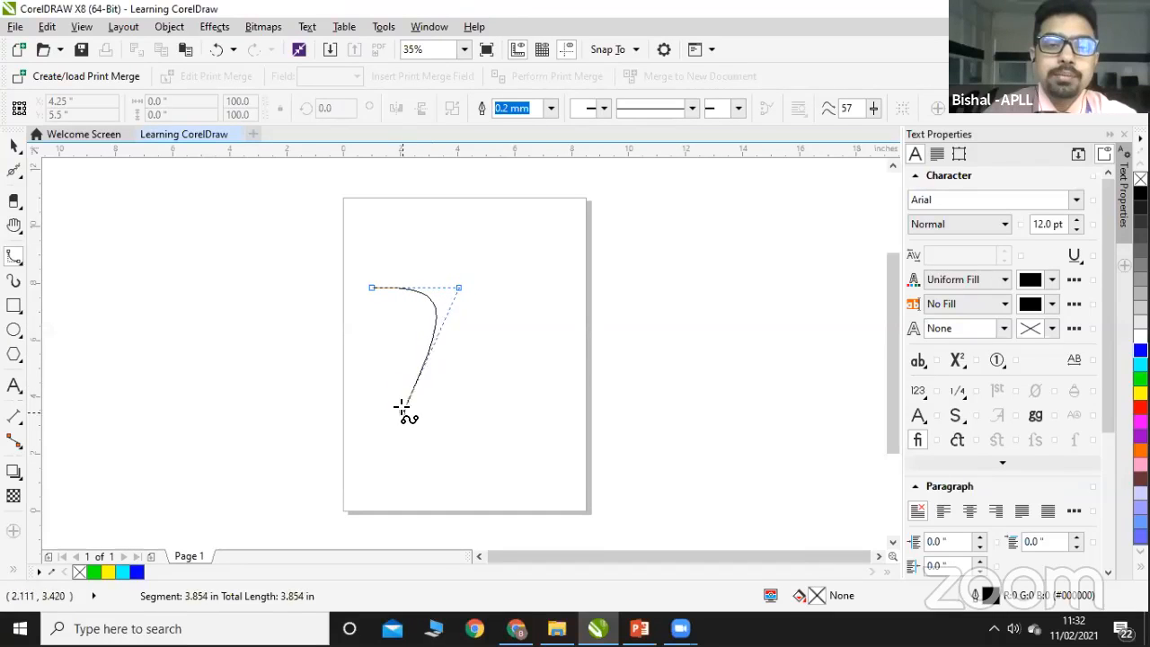
{"action": "left_click", "coordinate": [465, 366]}
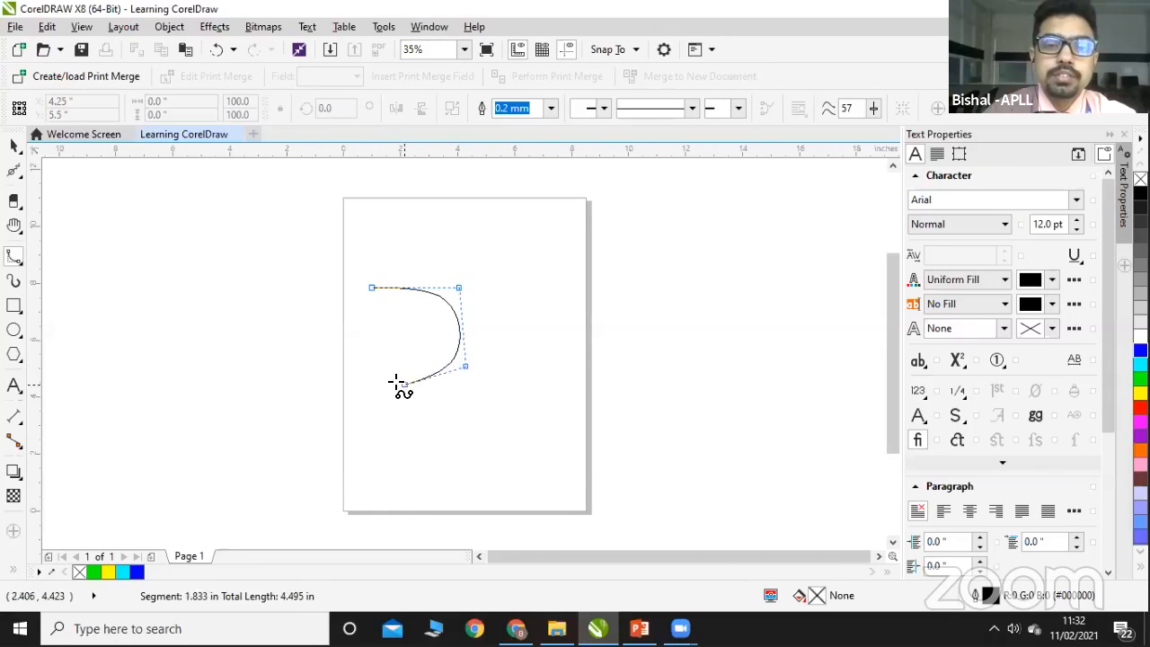
{"action": "left_click", "coordinate": [359, 341]}
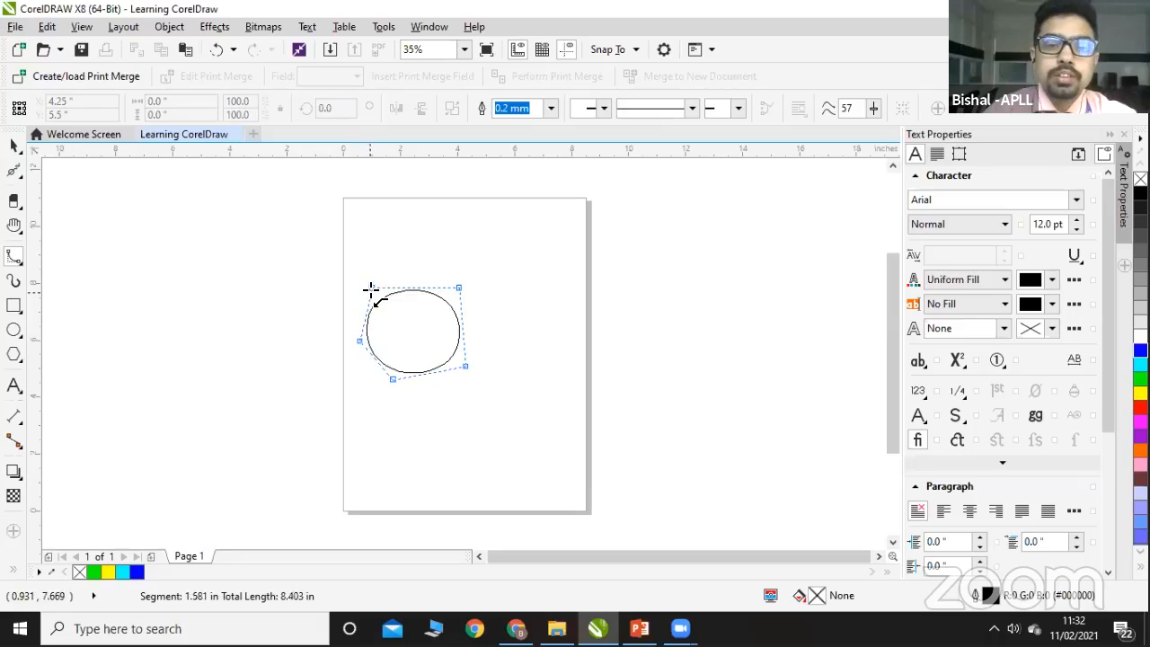
{"action": "left_click", "coordinate": [371, 289]}
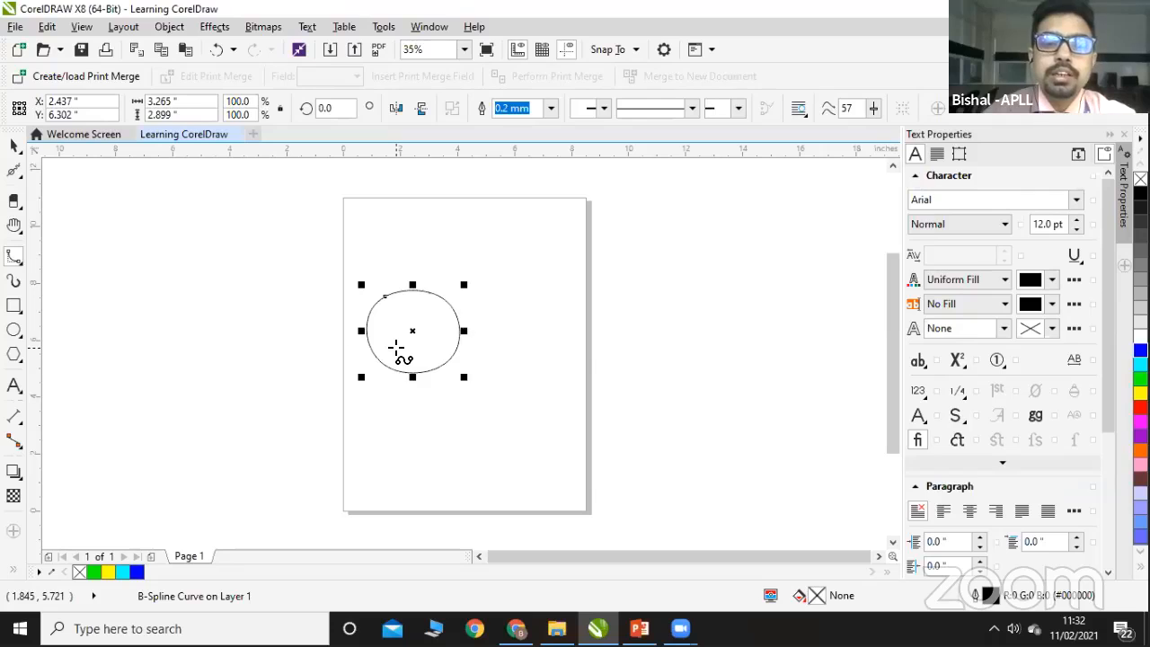
{"action": "key", "text": "ctrl+z"}
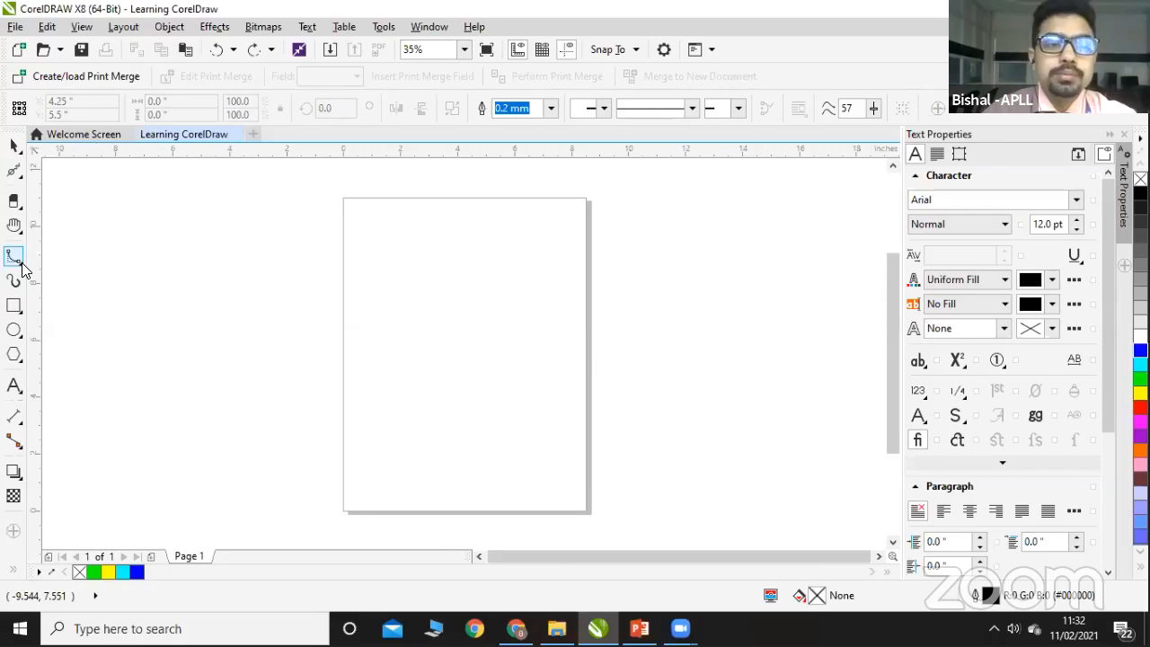
Step: Draw a closed oval B-Spline about 2.03 by 1.59 inches in the page's upper half, try an orange fill and replace it with R:204 G:204 B:255
{"action": "left_click", "coordinate": [22, 264]}
{"action": "left_click", "coordinate": [62, 343]}
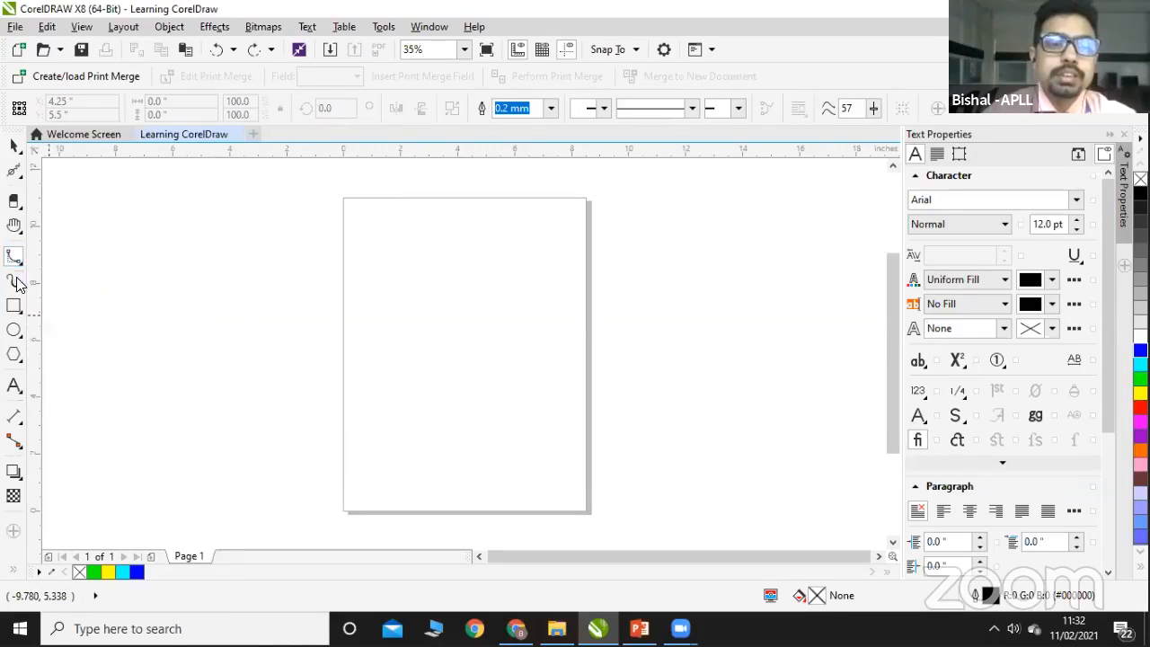
{"action": "left_click", "coordinate": [14, 258]}
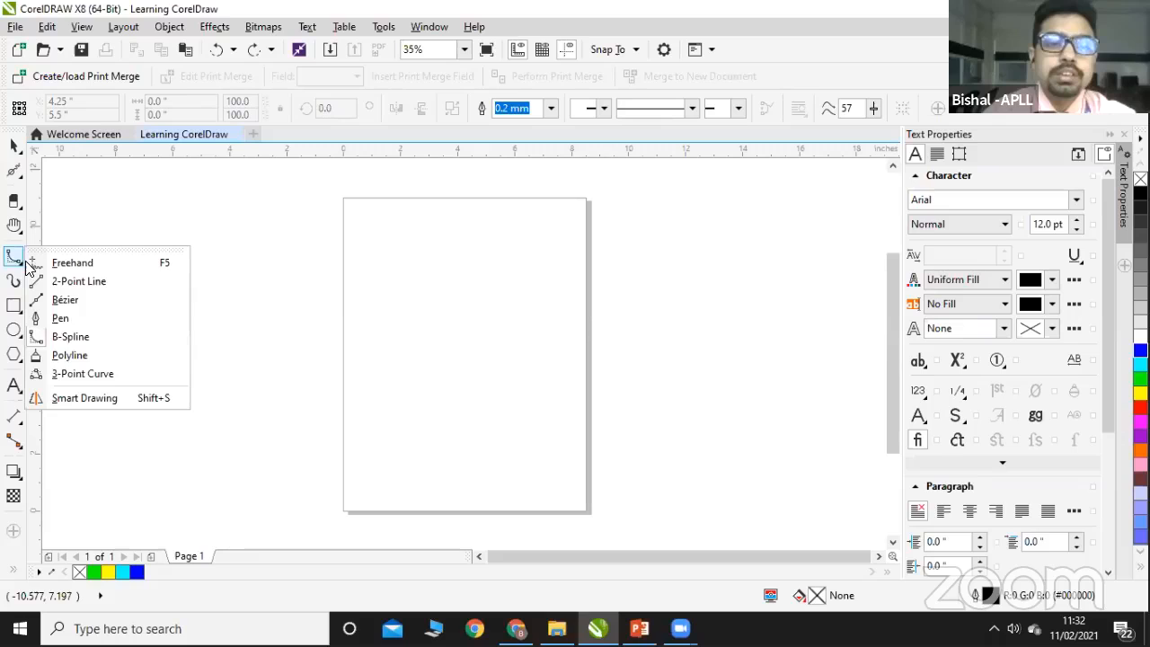
{"action": "left_click", "coordinate": [75, 337]}
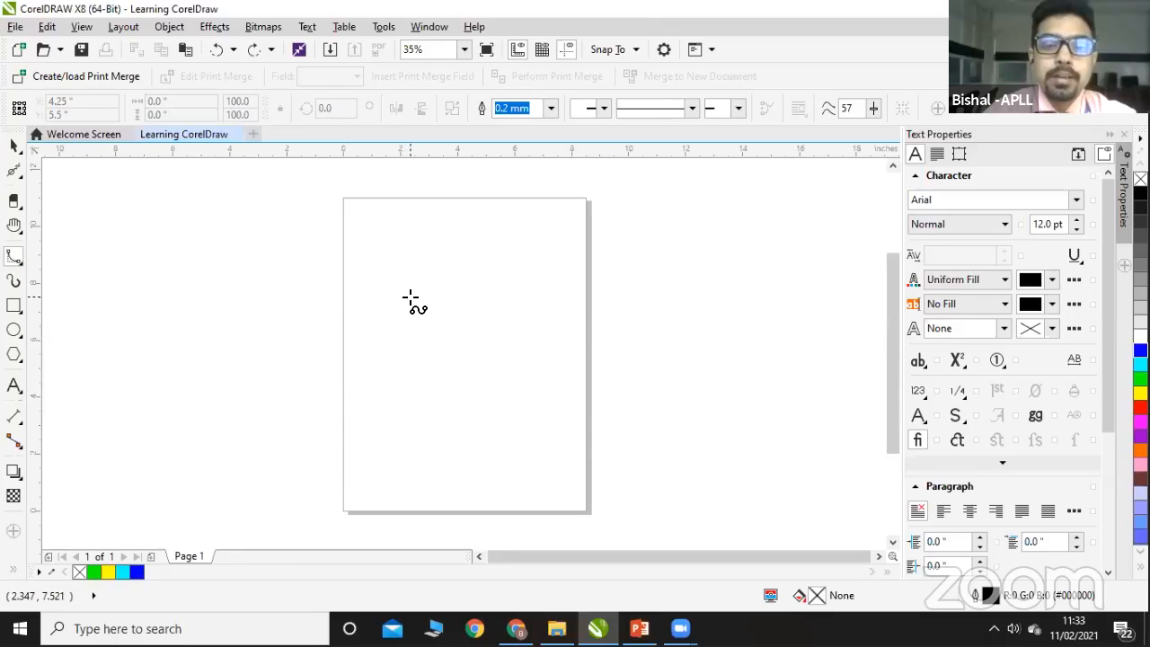
{"action": "left_click", "coordinate": [411, 295]}
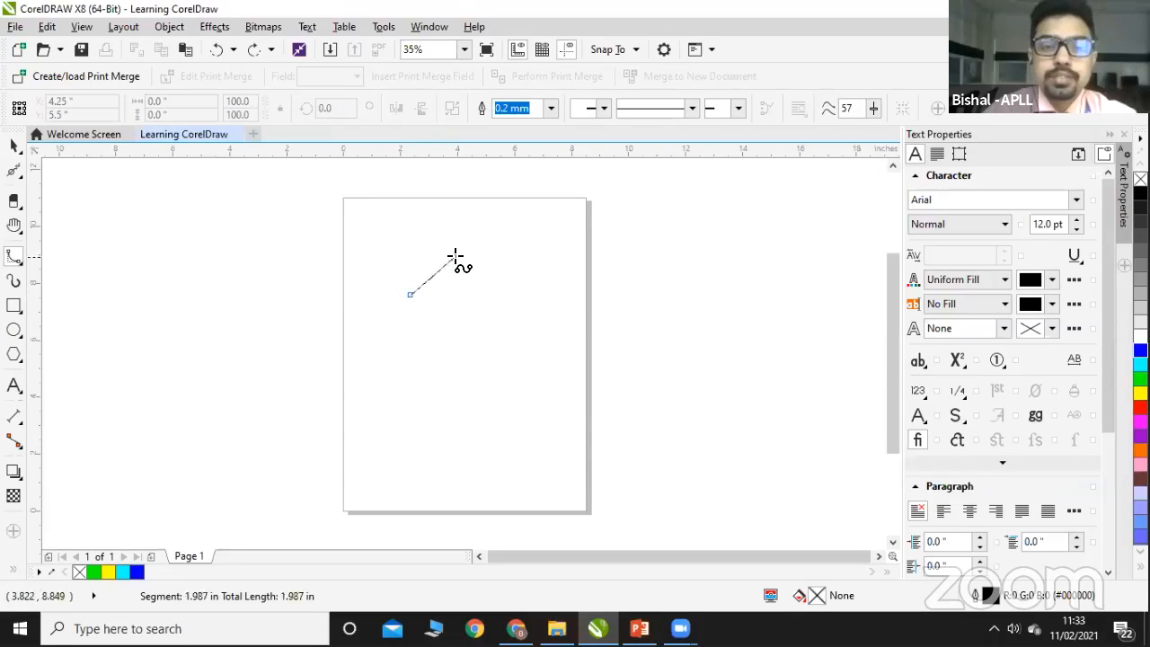
{"action": "left_click", "coordinate": [456, 252]}
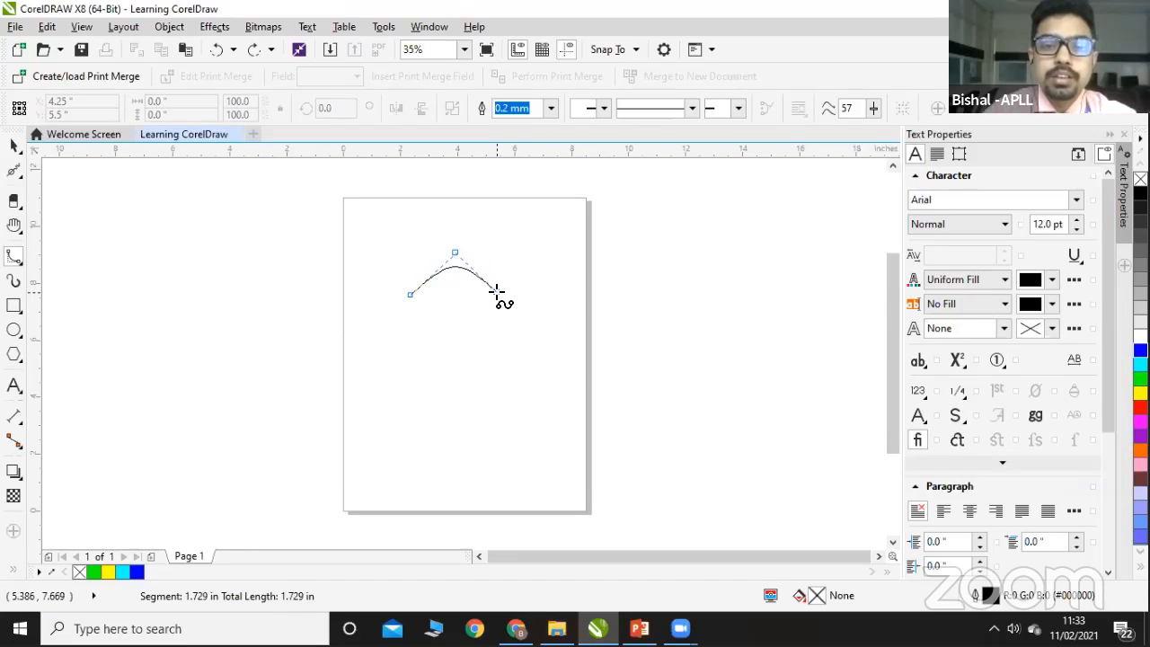
{"action": "left_click", "coordinate": [497, 290]}
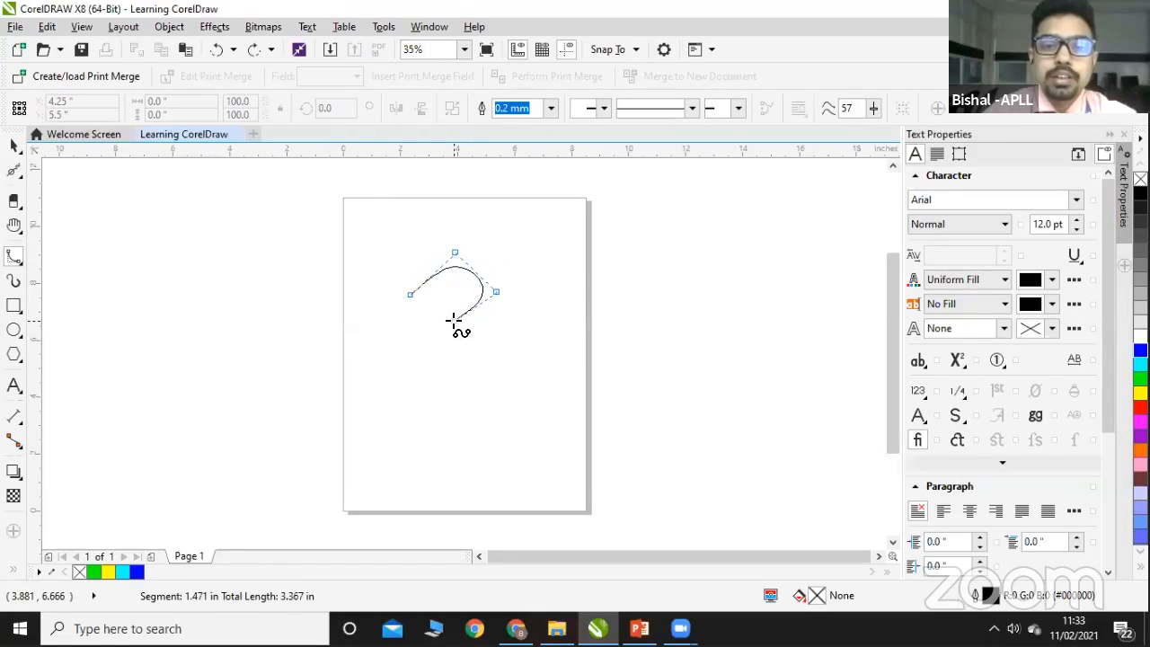
{"action": "left_click", "coordinate": [454, 321]}
{"action": "left_click", "coordinate": [415, 293]}
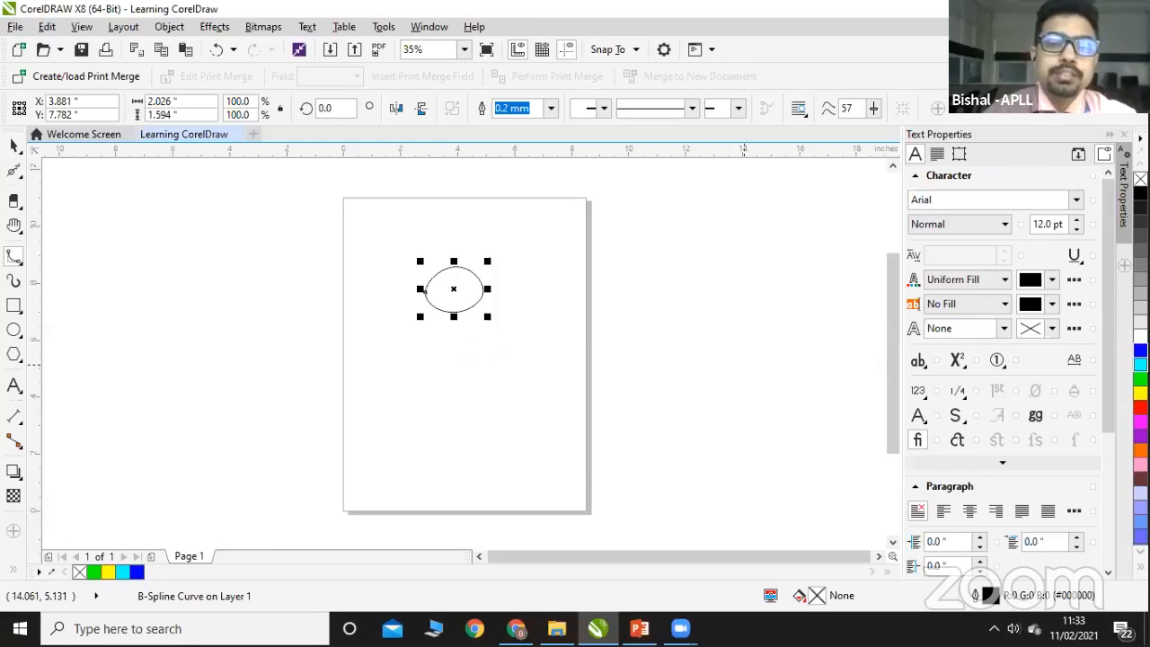
{"action": "left_click", "coordinate": [1139, 379]}
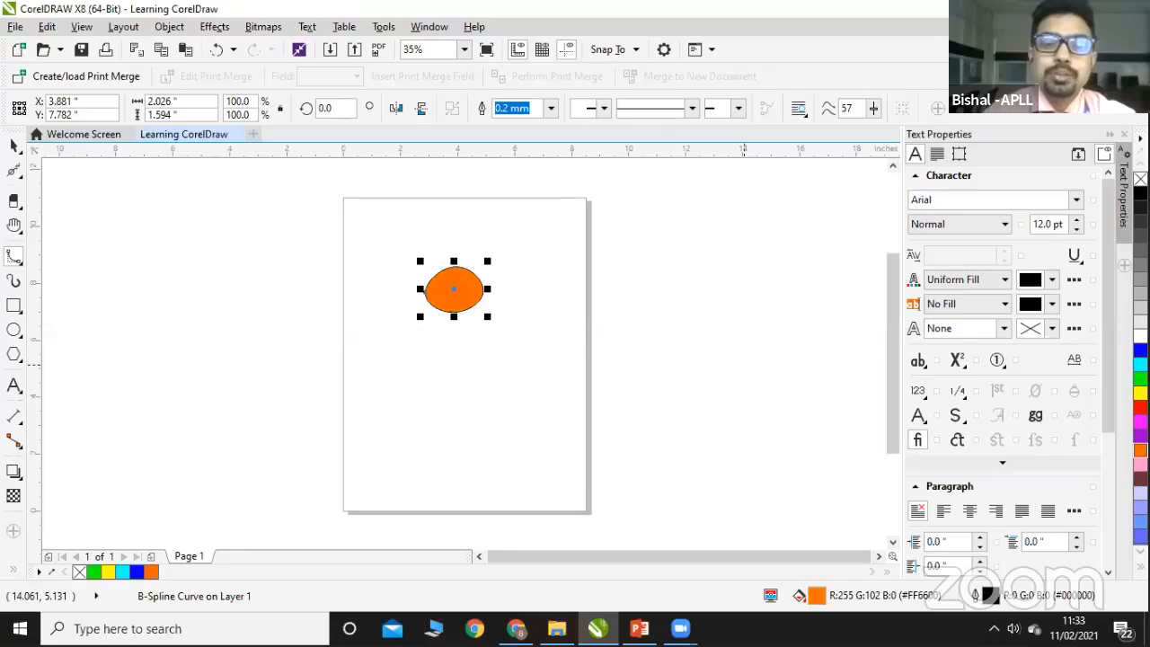
{"action": "left_click", "coordinate": [1139, 493]}
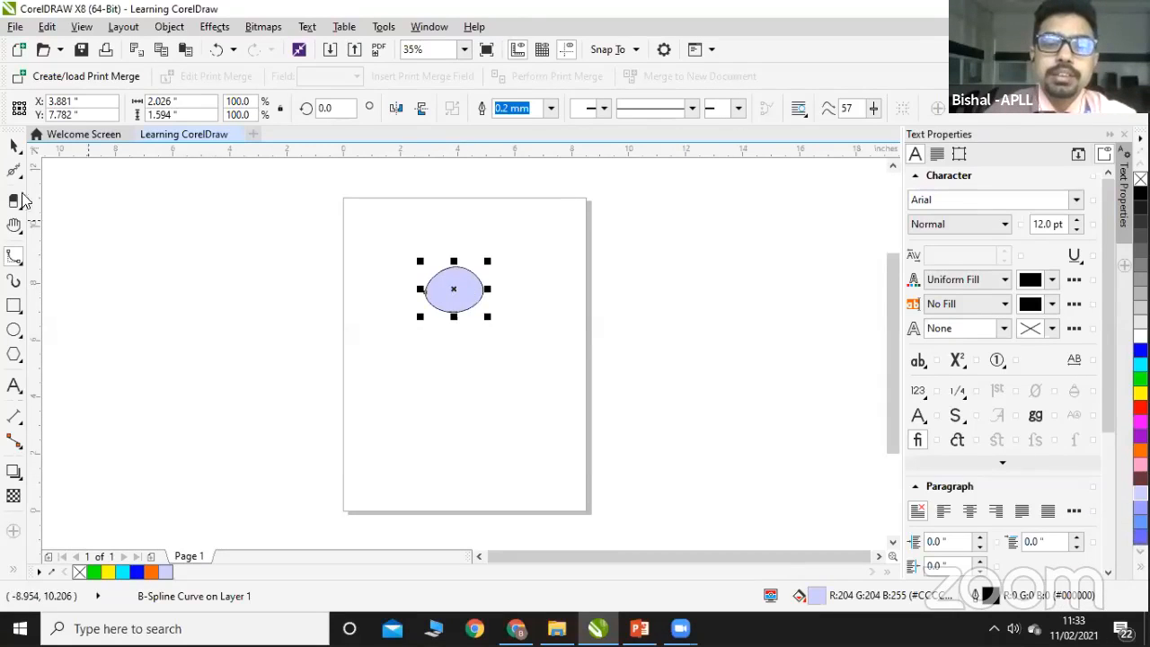
Step: Select the filled B-Spline oval with the Pick tool and delete it
{"action": "left_click", "coordinate": [14, 147]}
{"action": "left_click_drag", "start_coordinate": [380, 237], "coordinate": [526, 346]}
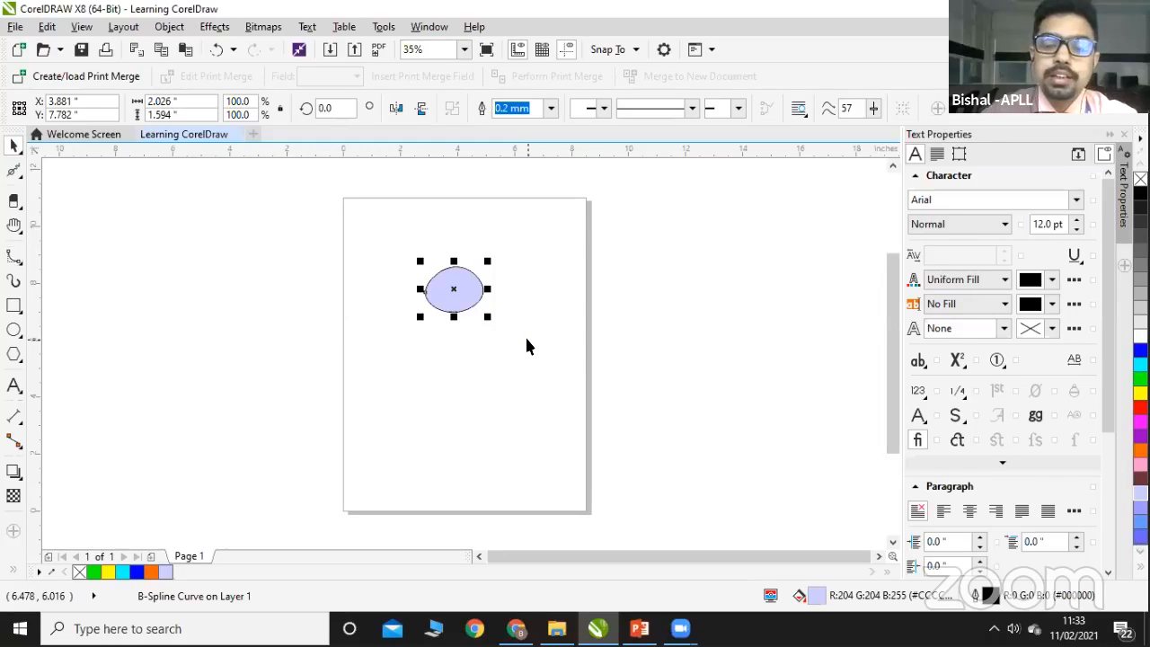
{"action": "key", "text": "Delete"}
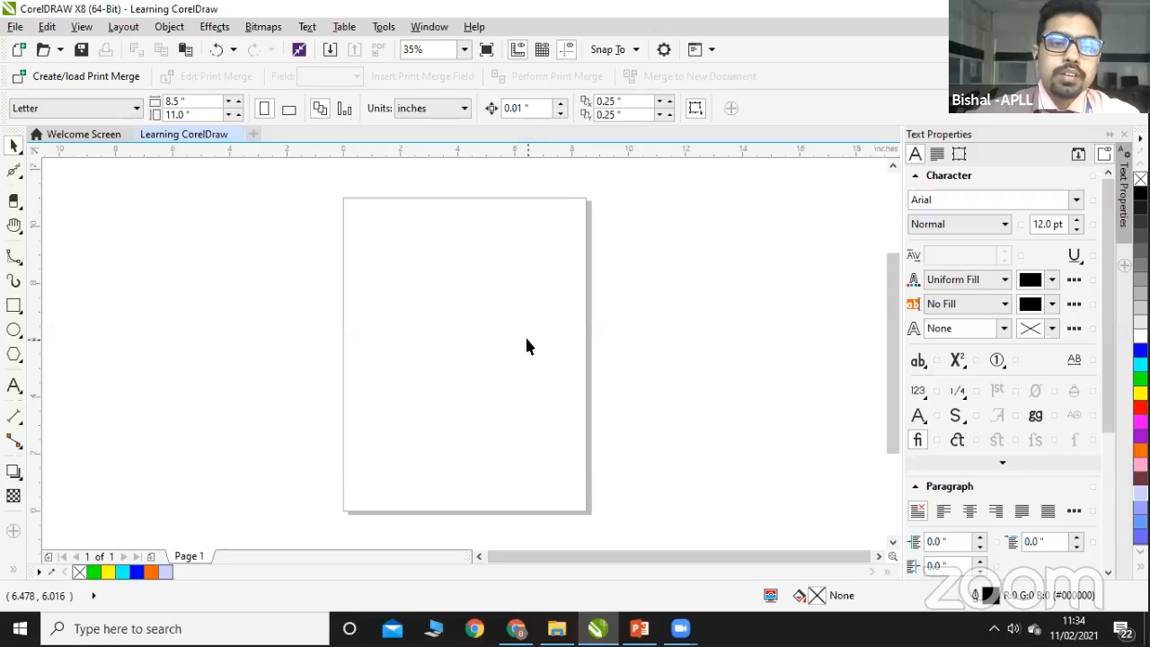
Step: Draw a closed rectangle about 3.33 by 1.56 inches in the page's upper half with the Polyline tool
{"action": "left_click", "coordinate": [13, 257]}
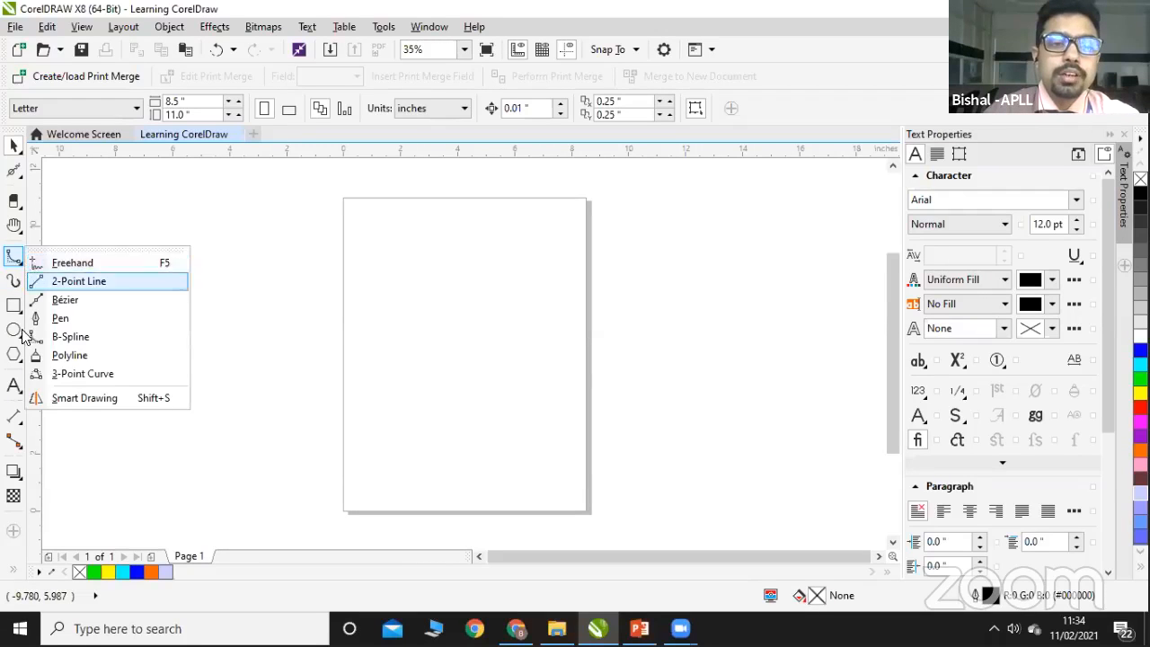
{"action": "left_click", "coordinate": [76, 356]}
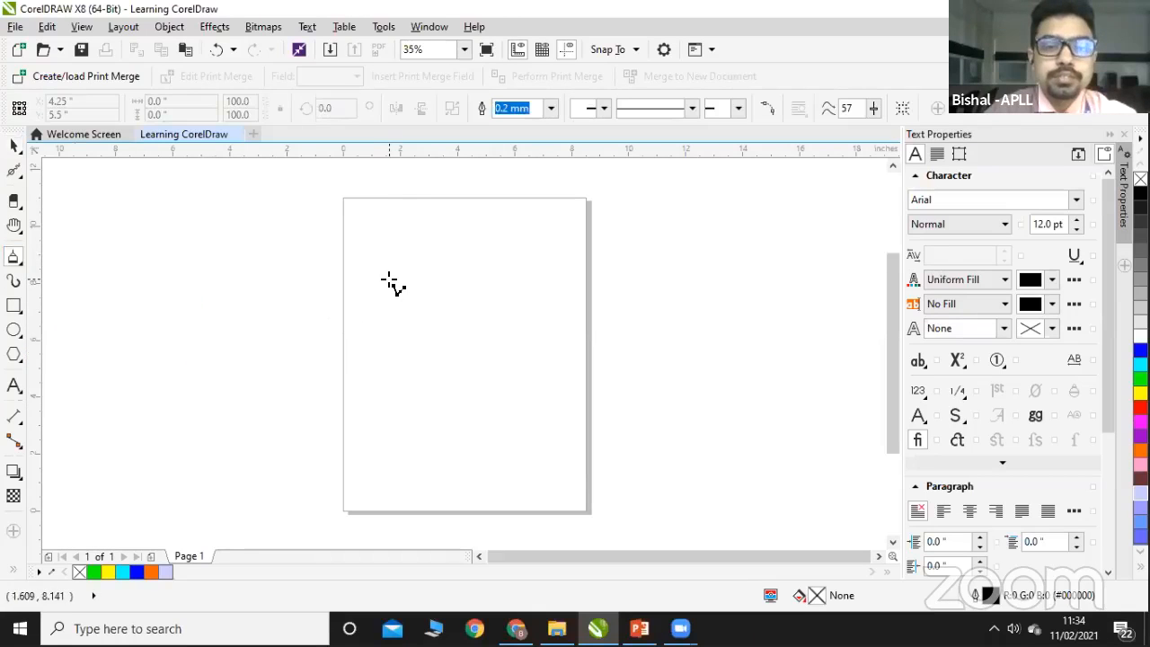
{"action": "left_click", "coordinate": [389, 278]}
{"action": "left_click", "coordinate": [485, 279]}
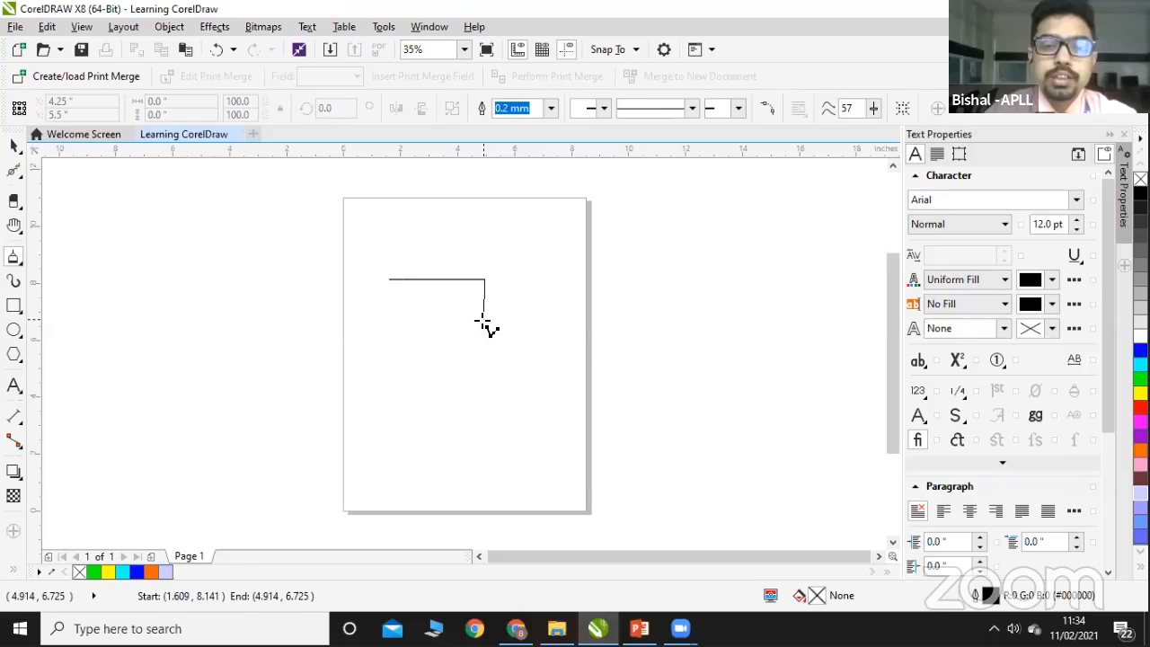
{"action": "left_click", "coordinate": [485, 325]}
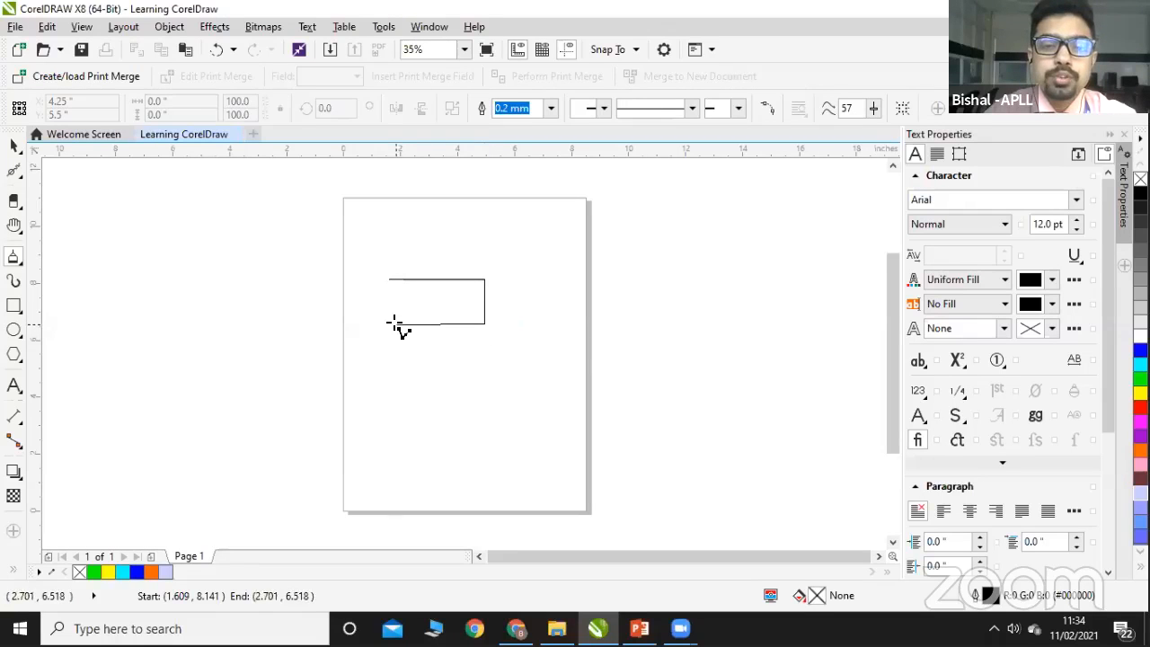
{"action": "left_click", "coordinate": [388, 279]}
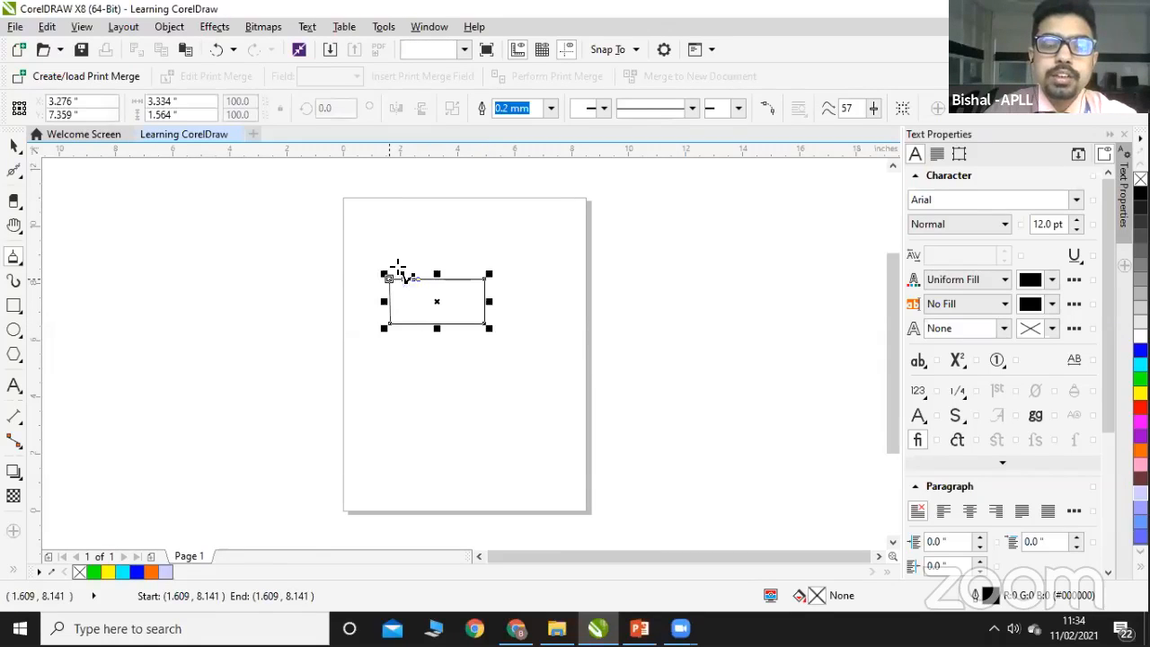
Step: Draw a second closed Polyline rectangle about 4.19 by 1.77 inches below the first one and fill it with green
{"action": "left_click", "coordinate": [409, 362]}
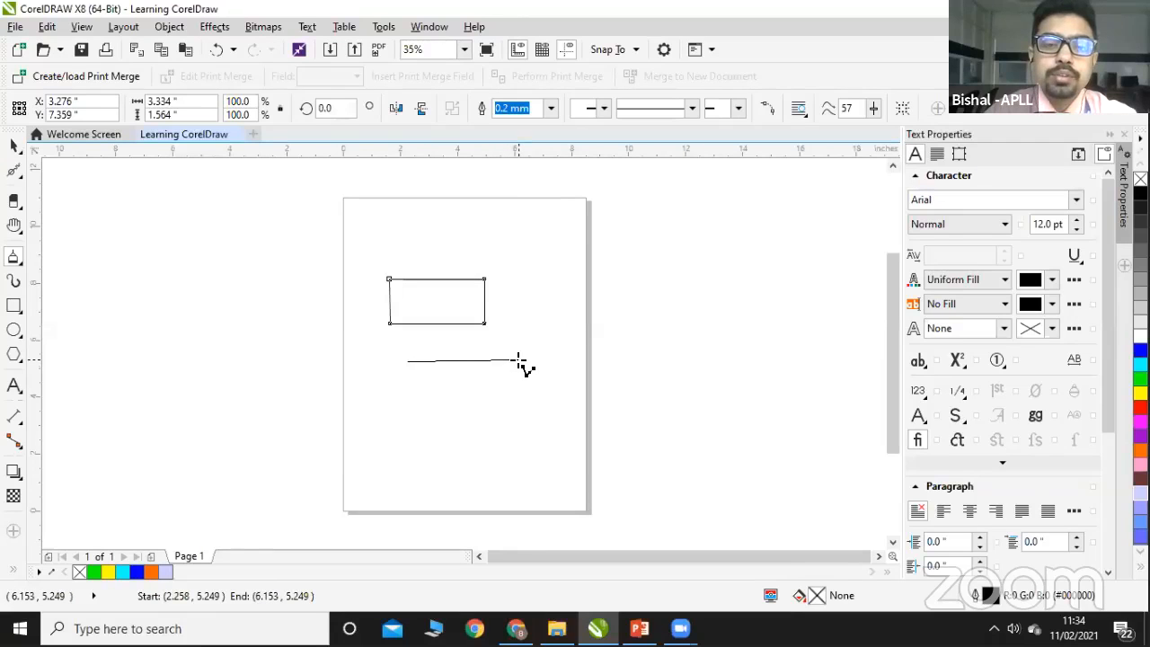
{"action": "left_click", "coordinate": [529, 361]}
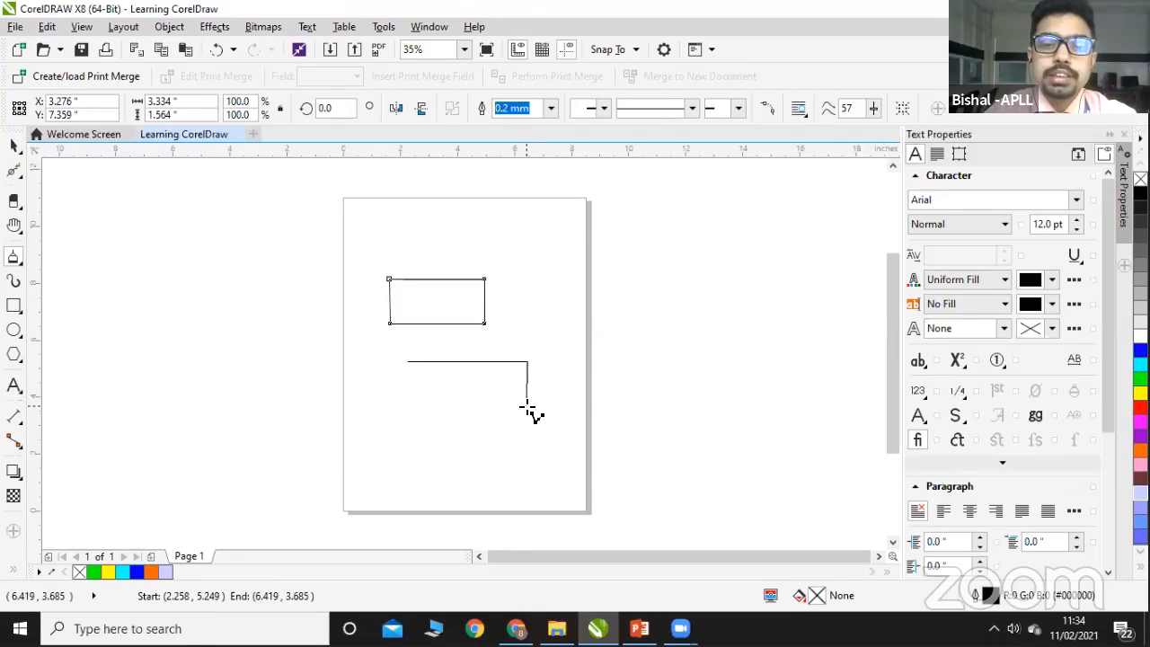
{"action": "left_click", "coordinate": [408, 412]}
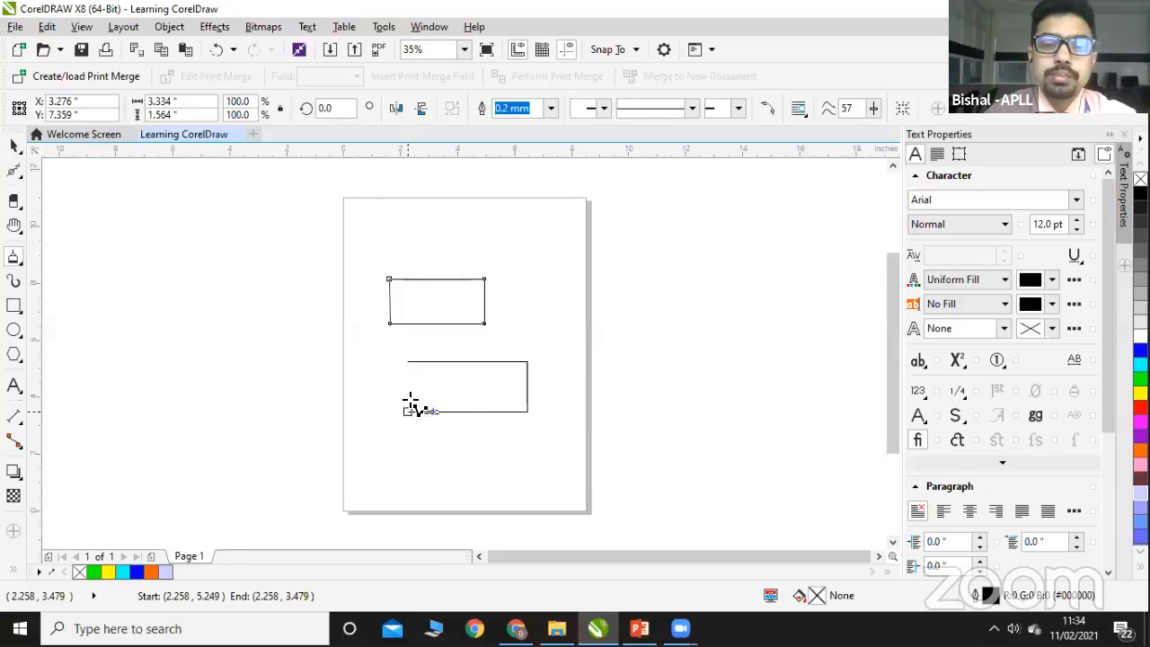
{"action": "left_click", "coordinate": [409, 361]}
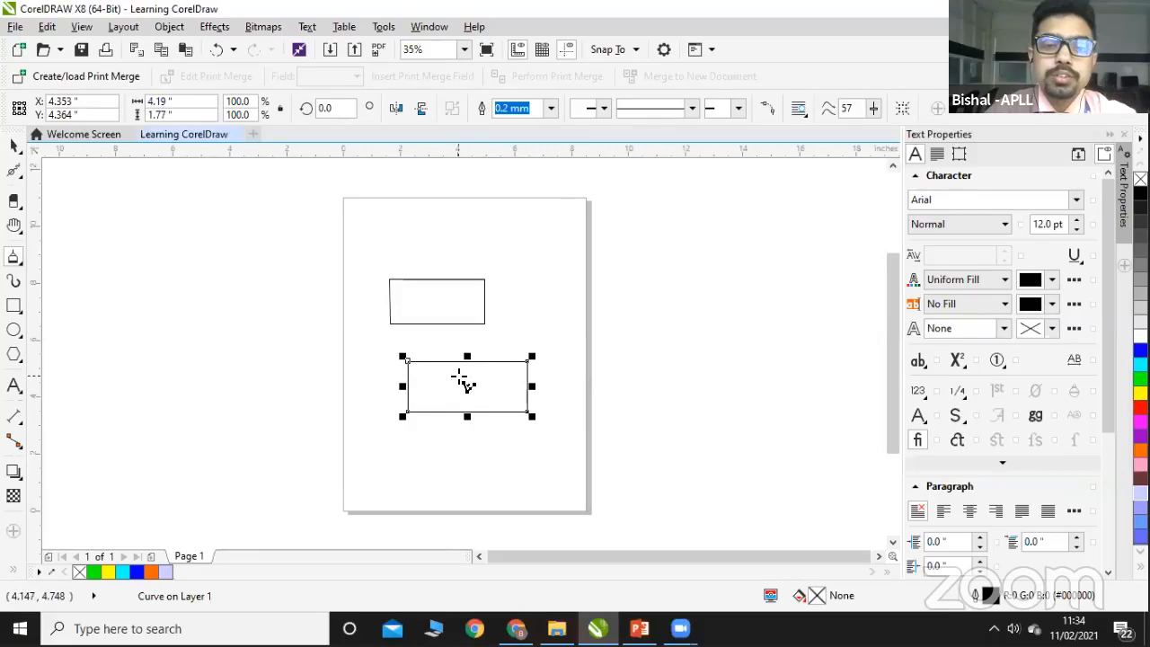
{"action": "left_click", "coordinate": [1140, 377]}
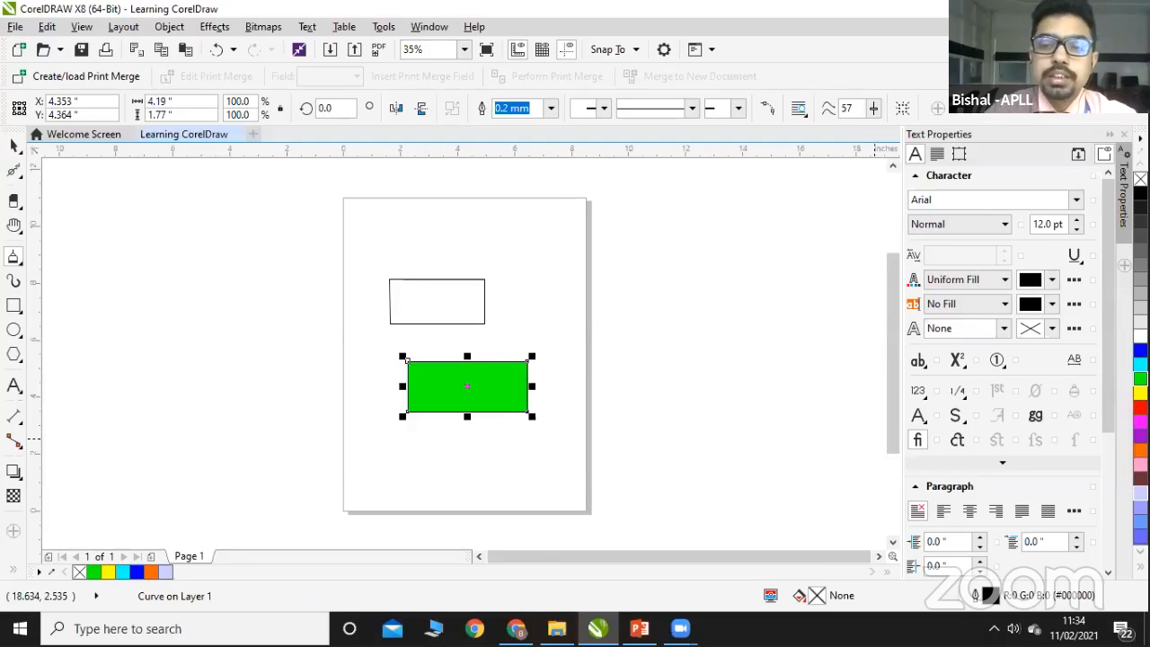
Step: Select both Polyline rectangles with the Pick tool and delete them
{"action": "left_click", "coordinate": [13, 146]}
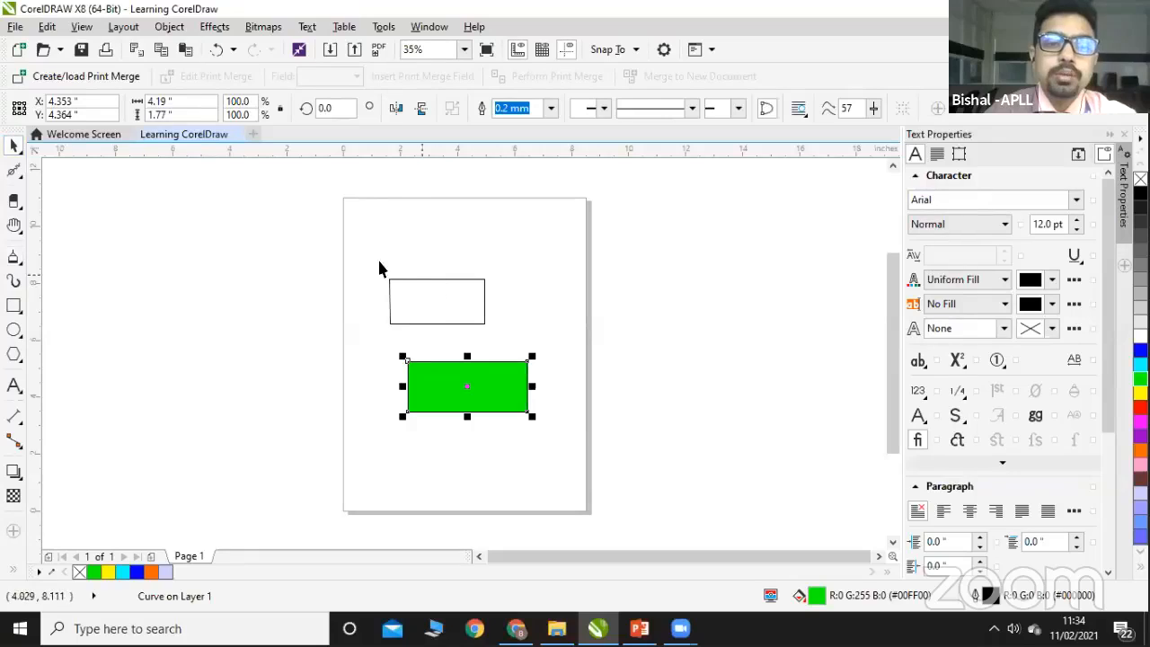
{"action": "left_click_drag", "start_coordinate": [371, 256], "coordinate": [570, 457]}
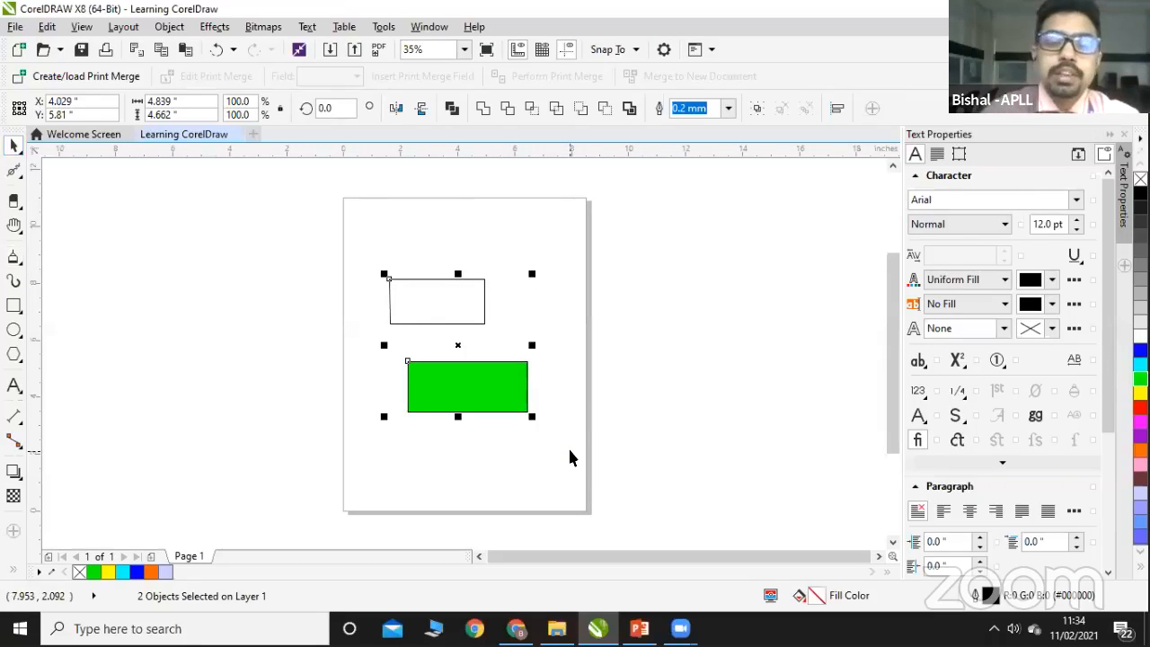
{"action": "key", "text": "Delete"}
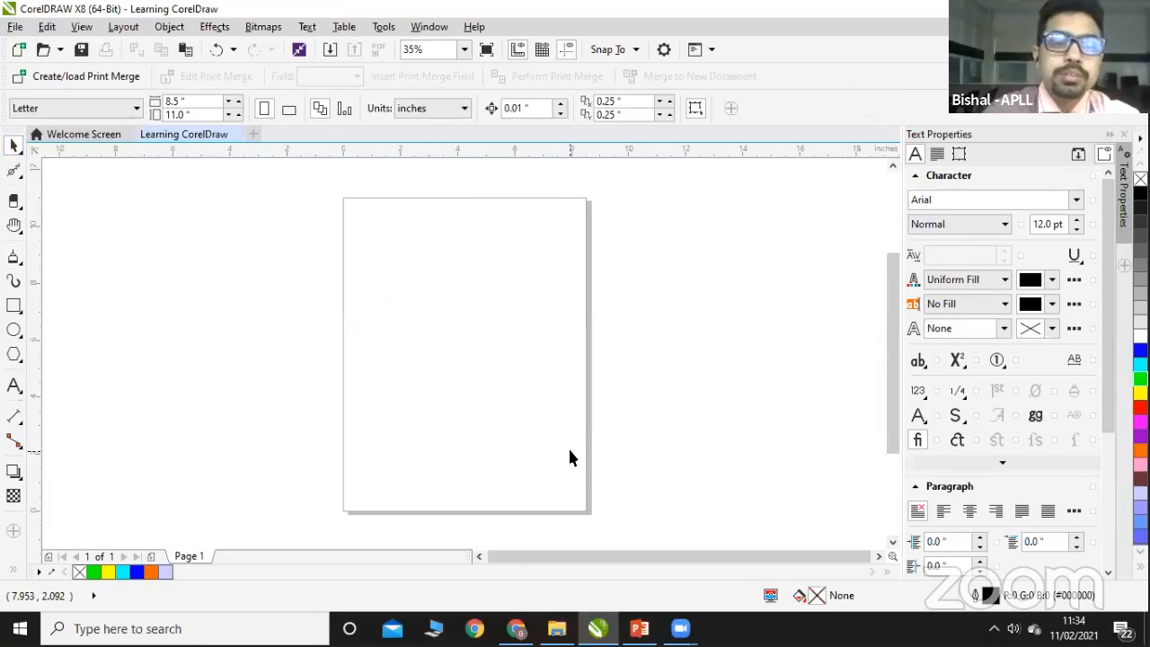
Step: Draw a U-shaped 3-Point Curve, about 5.1 in wide and 4 in high, across the middle of the page
{"action": "left_click", "coordinate": [13, 262]}
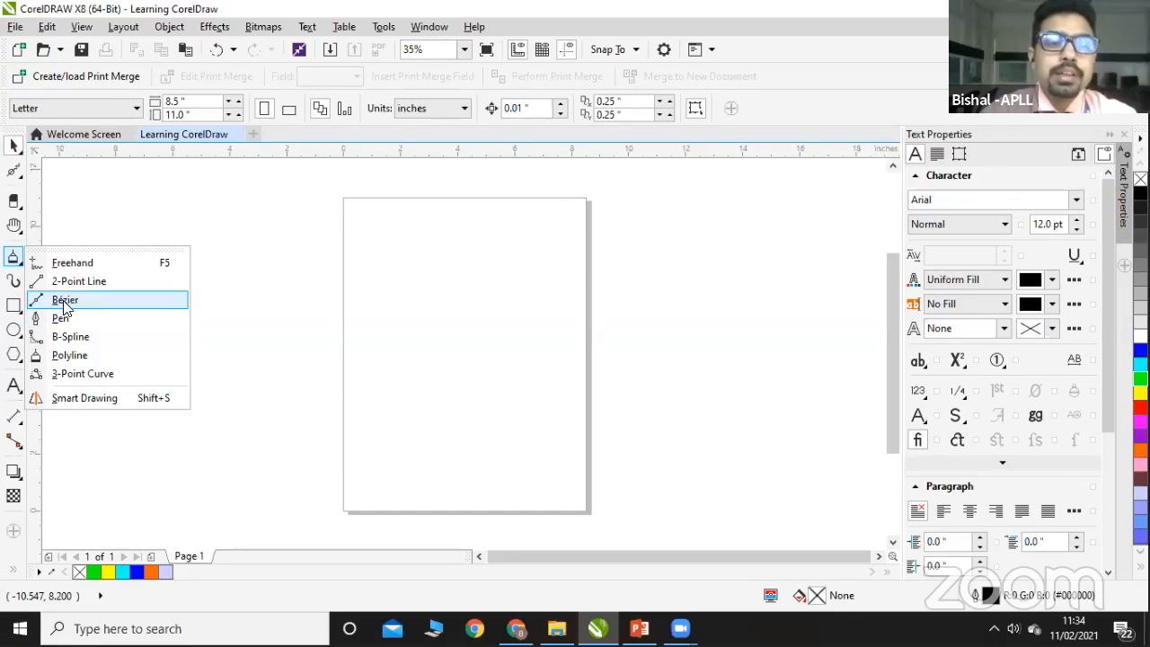
{"action": "left_click", "coordinate": [77, 374]}
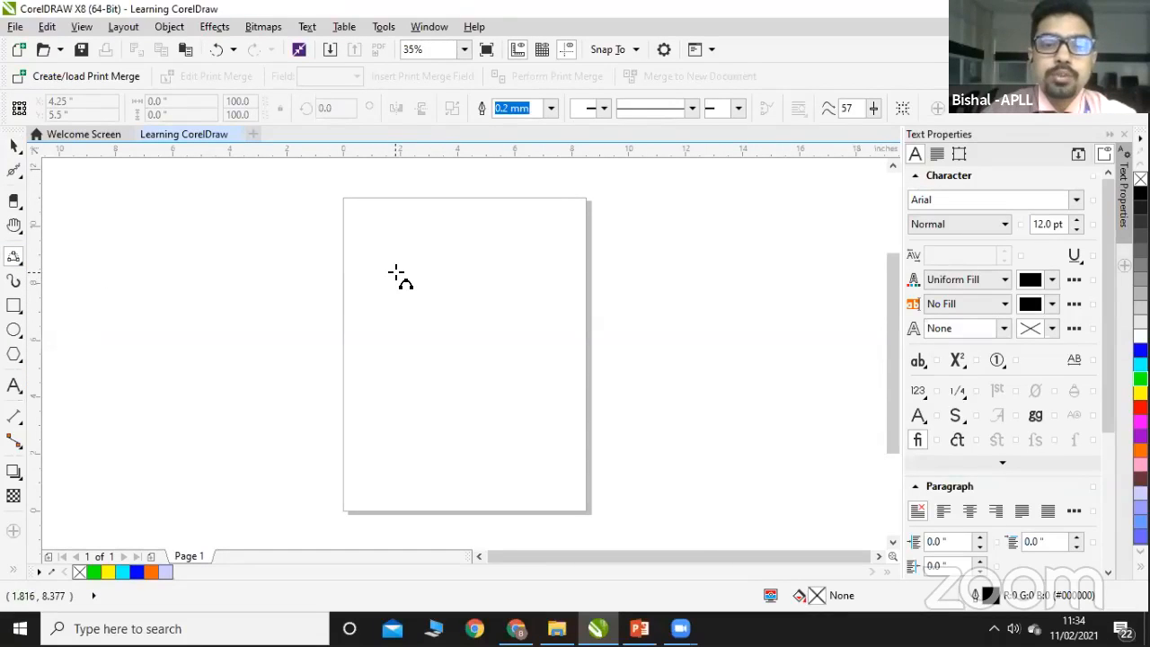
{"action": "left_click_drag", "start_coordinate": [417, 274], "coordinate": [542, 271]}
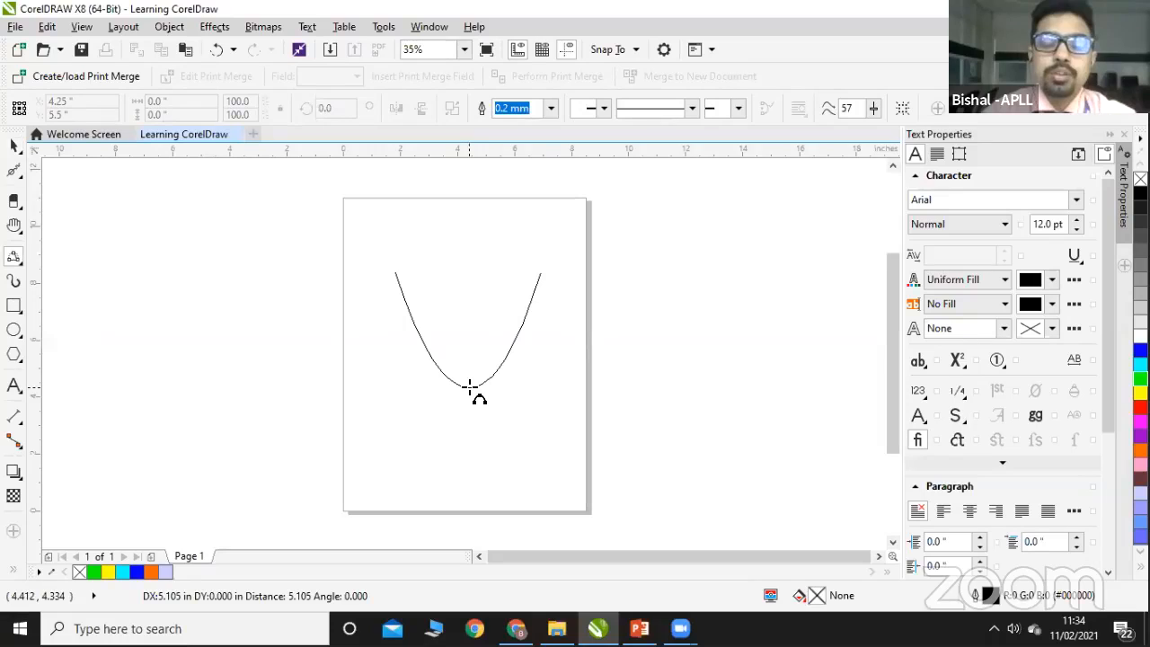
{"action": "left_click", "coordinate": [469, 389]}
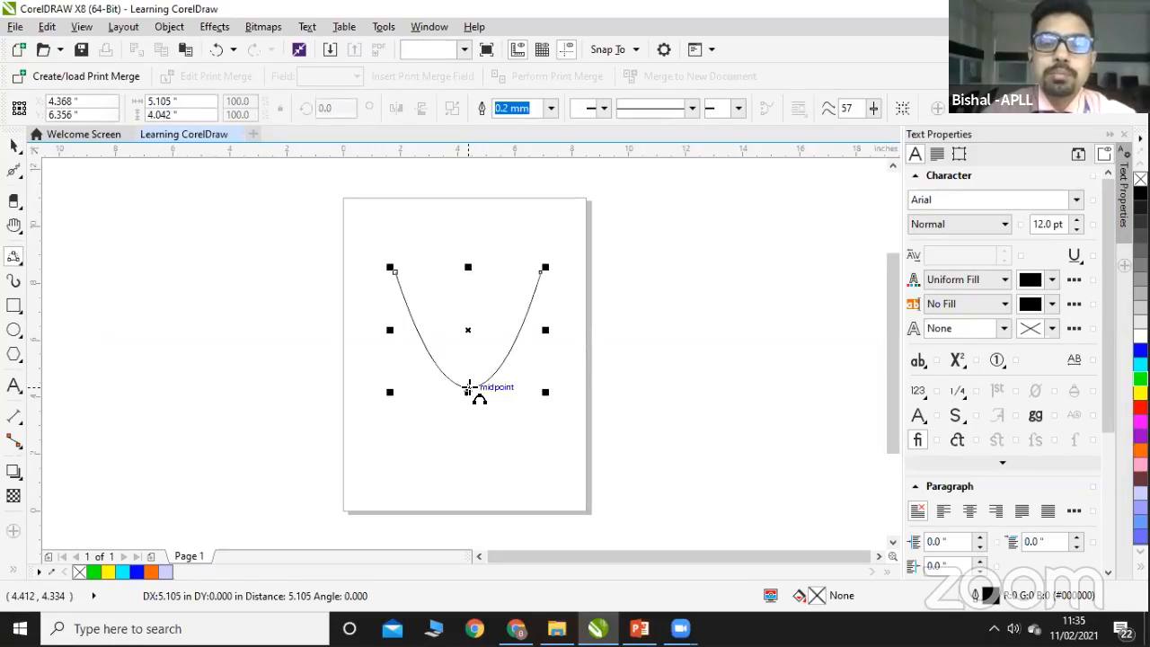
Step: Delete the U-shaped curve from the page
{"action": "left_click", "coordinate": [14, 146]}
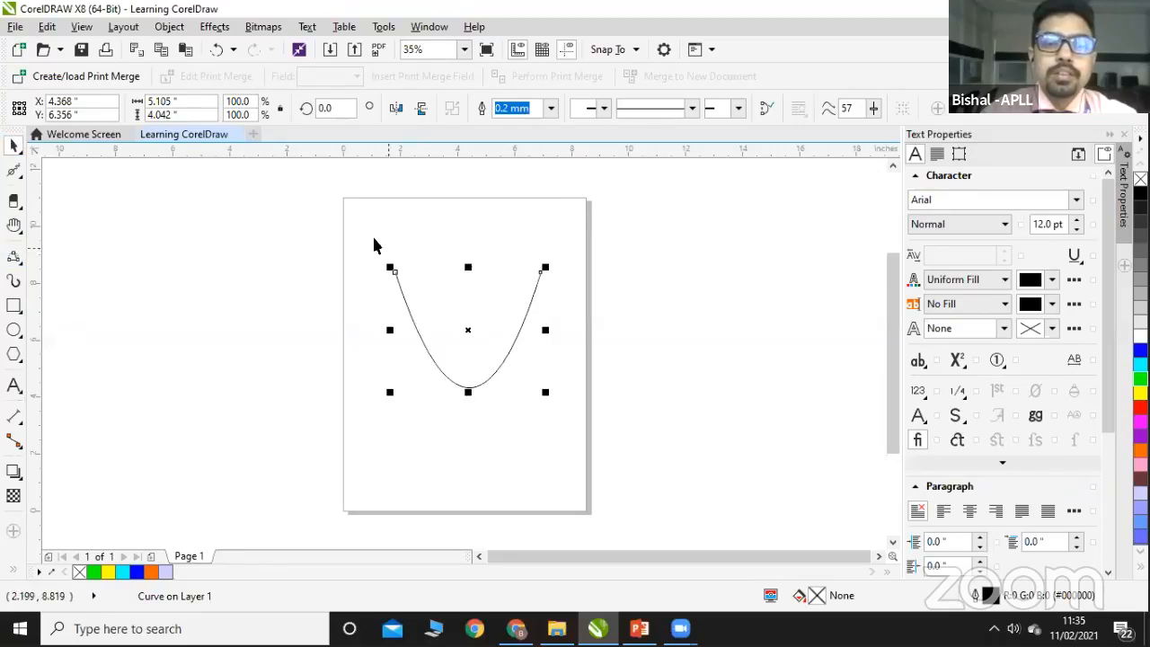
{"action": "left_click_drag", "start_coordinate": [374, 244], "coordinate": [582, 395]}
{"action": "key", "text": "Delete"}
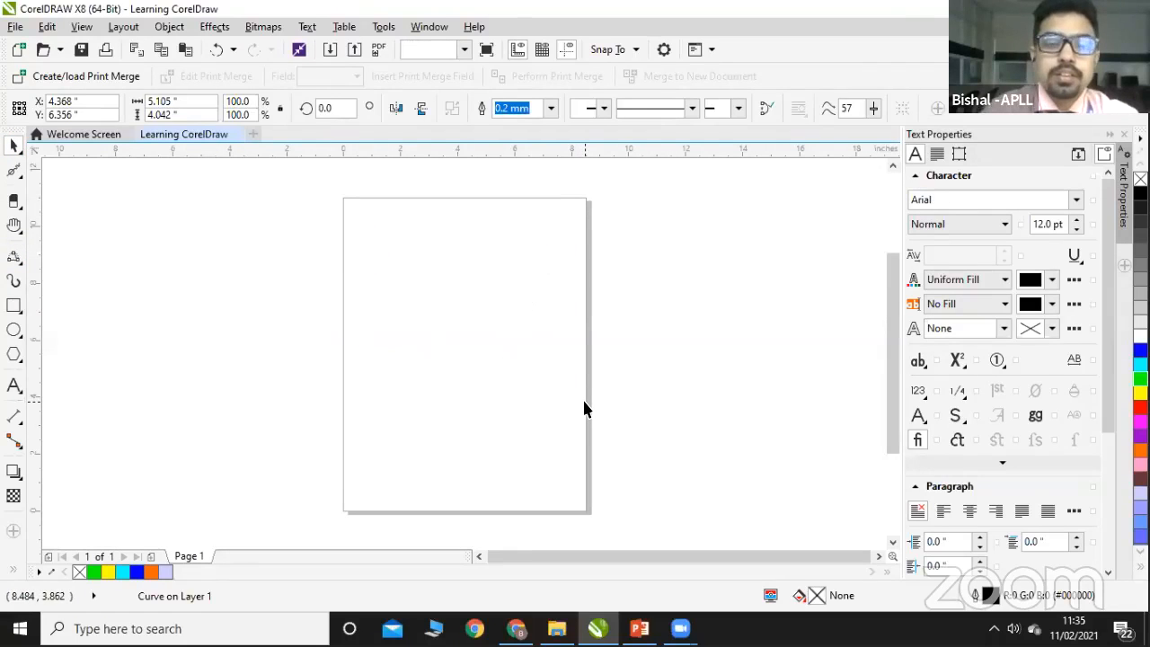
Step: Draw an arch-shaped 3-Point Curve near the top of the page, about 4.75 in wide and 2.1 in high
{"action": "left_click", "coordinate": [13, 259]}
{"action": "left_click", "coordinate": [403, 275]}
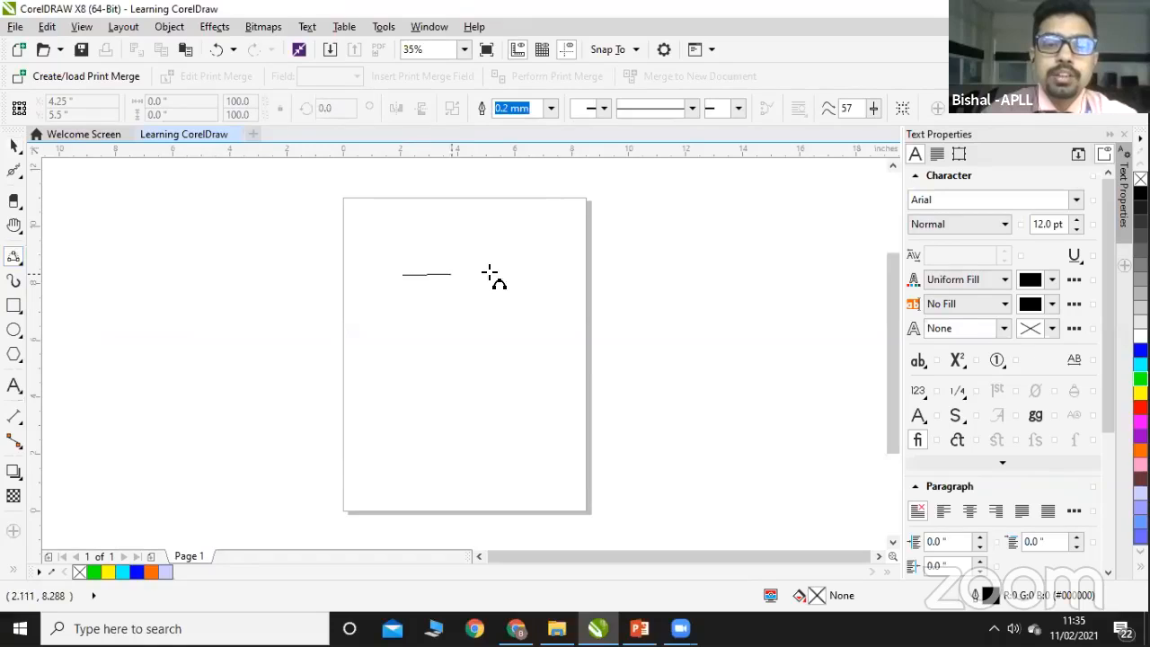
{"action": "left_click_drag", "start_coordinate": [530, 277], "coordinate": [538, 277]}
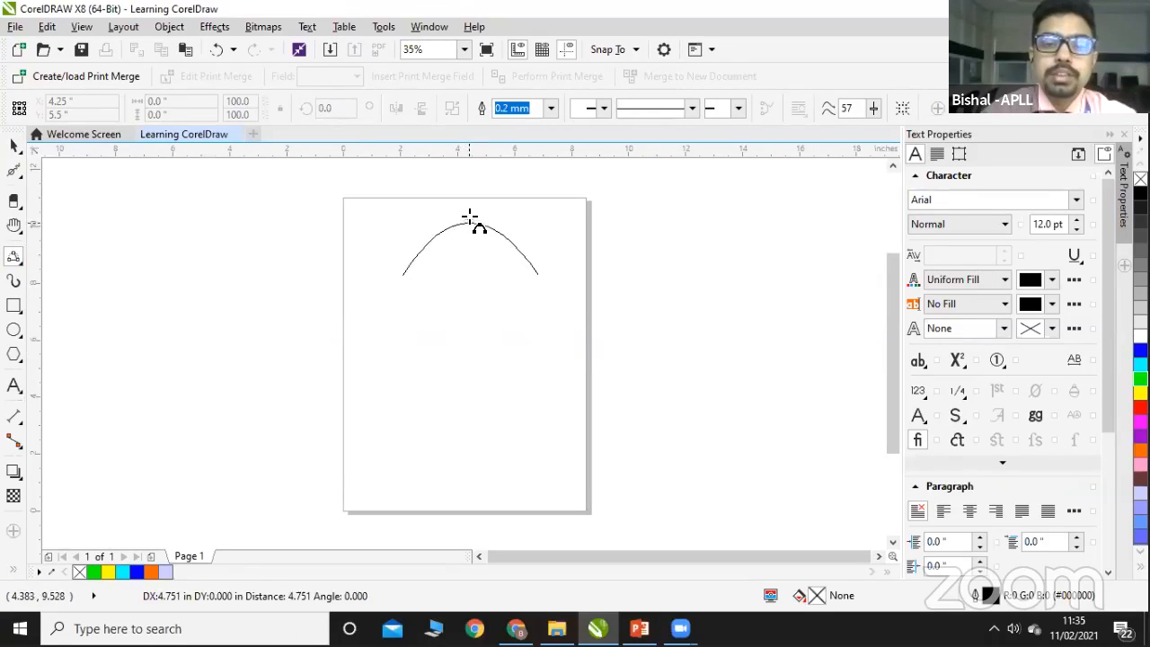
{"action": "left_click", "coordinate": [469, 216]}
Step: Delete the arch-shaped curve from the page
{"action": "left_click", "coordinate": [13, 146]}
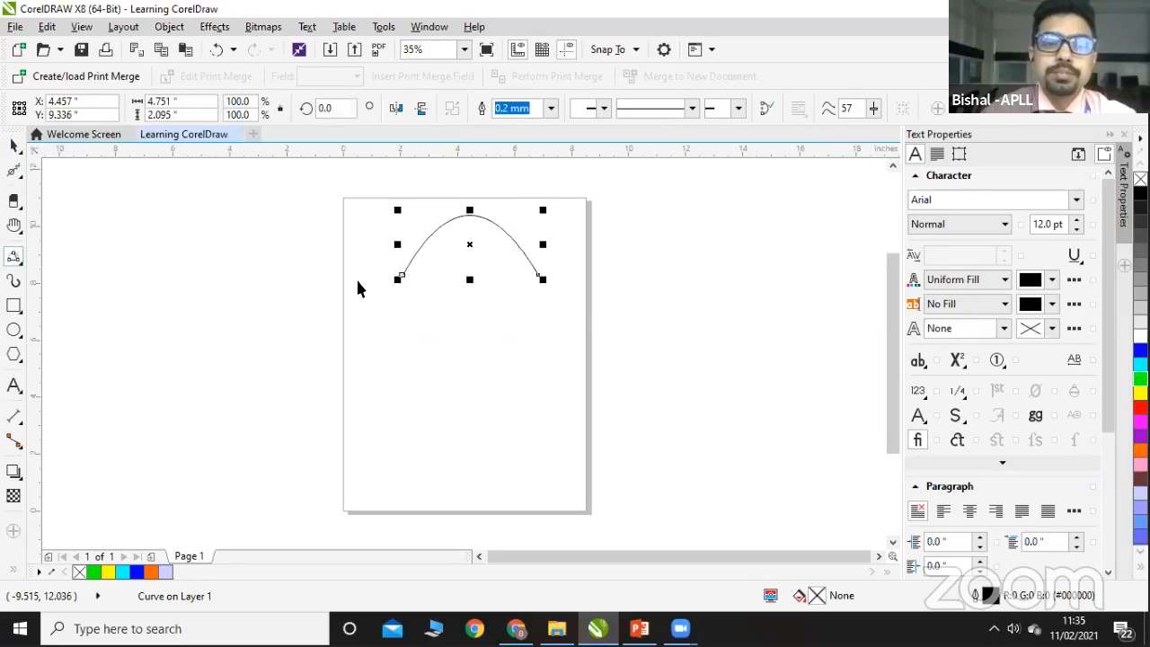
{"action": "left_click_drag", "start_coordinate": [557, 315], "coordinate": [315, 194]}
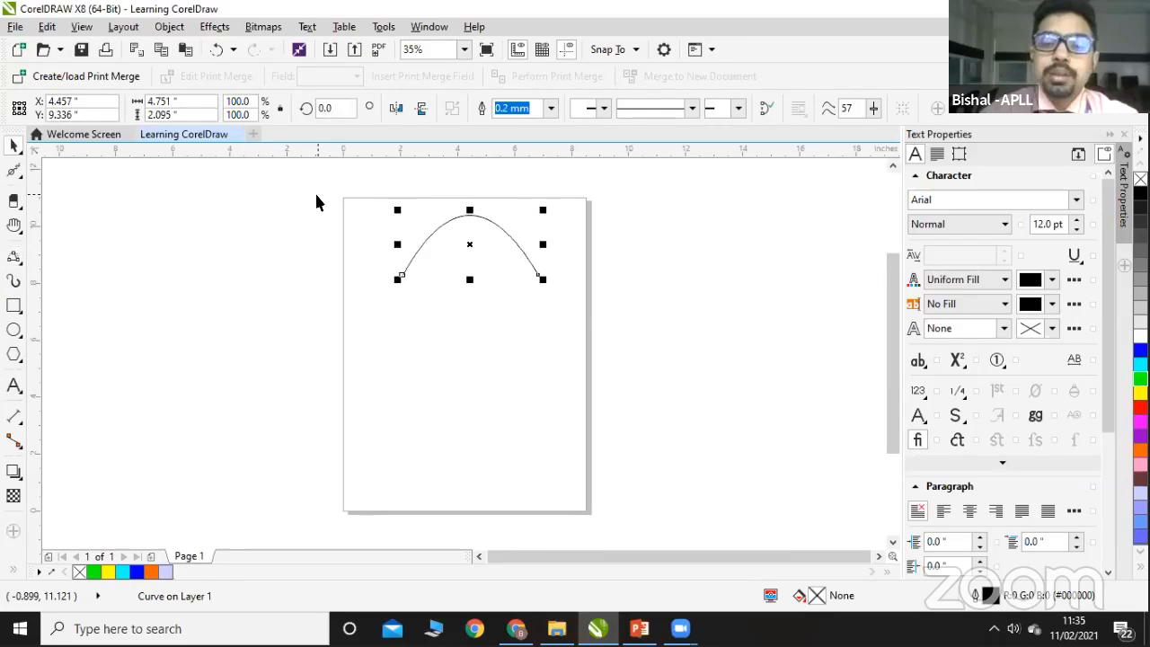
{"action": "key", "text": "Delete"}
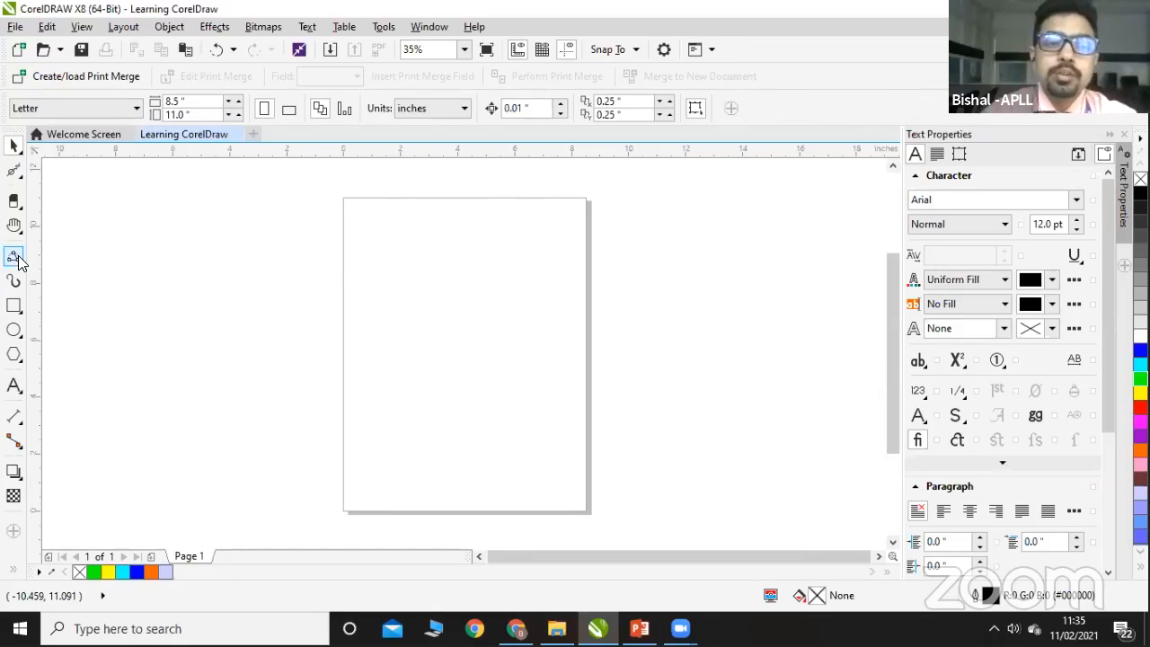
Step: Draw a freehand wave across the upper part of the page with the Smart Drawing tool at Medium recognition and smoothing
{"action": "left_click", "coordinate": [17, 260]}
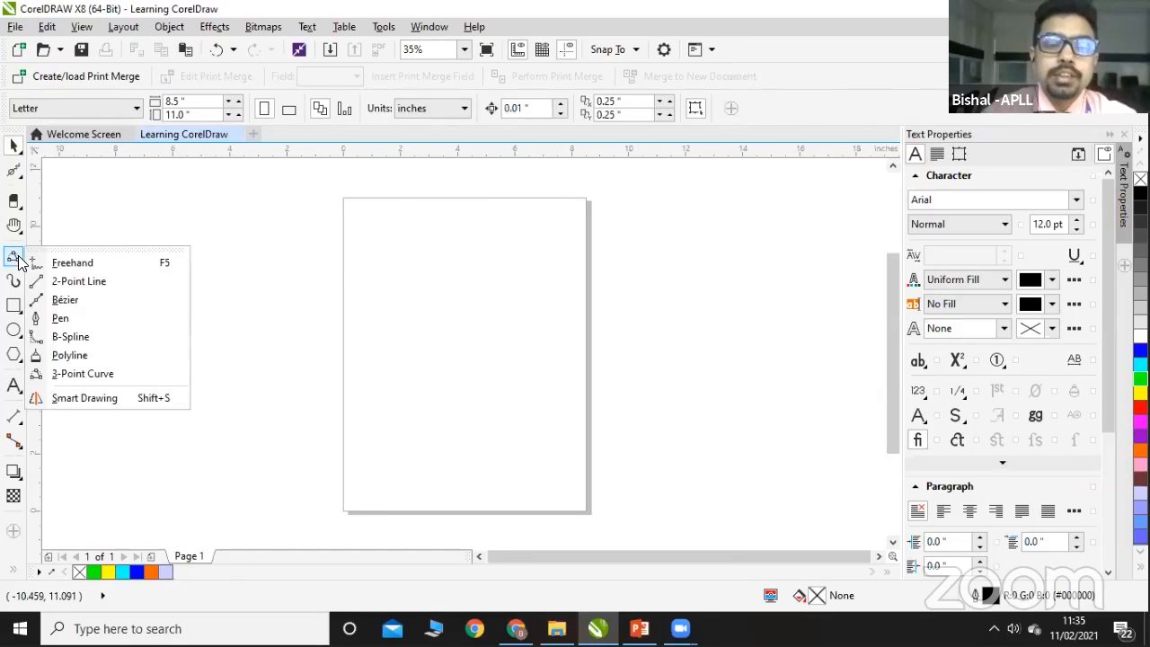
{"action": "left_click", "coordinate": [67, 398]}
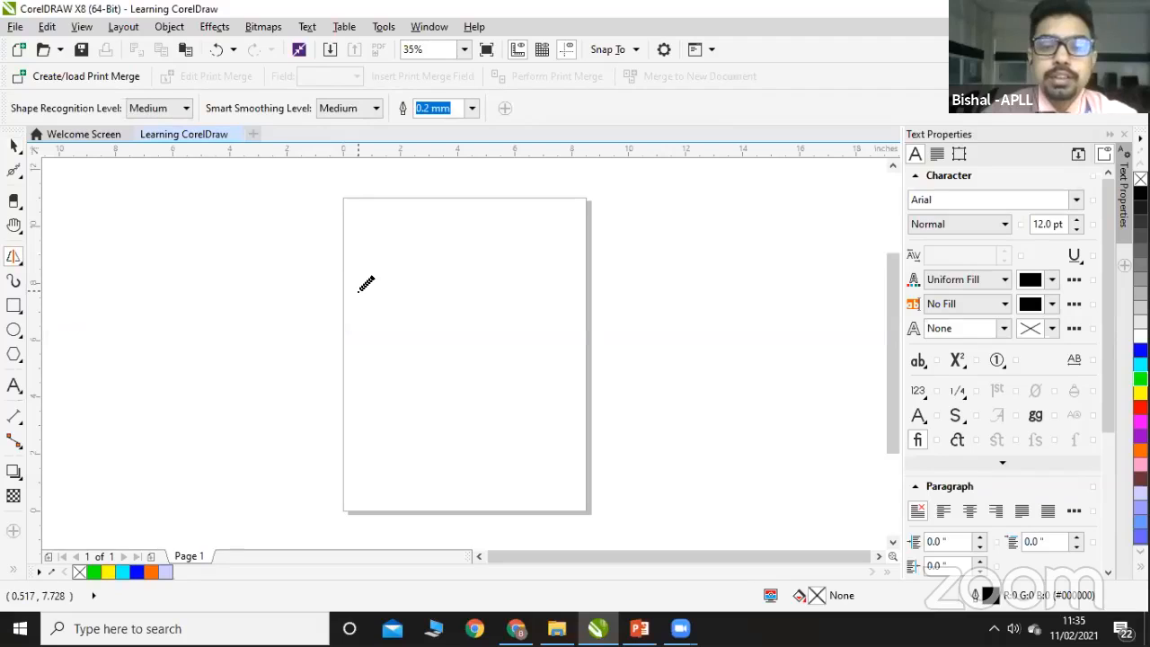
{"action": "mouse_move", "coordinate": [359, 289]}
{"action": "left_mouse_down"}
{"action": "mouse_move", "coordinate": [380, 268]}
{"action": "mouse_move", "coordinate": [431, 256]}
{"action": "mouse_move", "coordinate": [513, 285]}
{"action": "mouse_move", "coordinate": [567, 259]}
{"action": "left_mouse_up"}
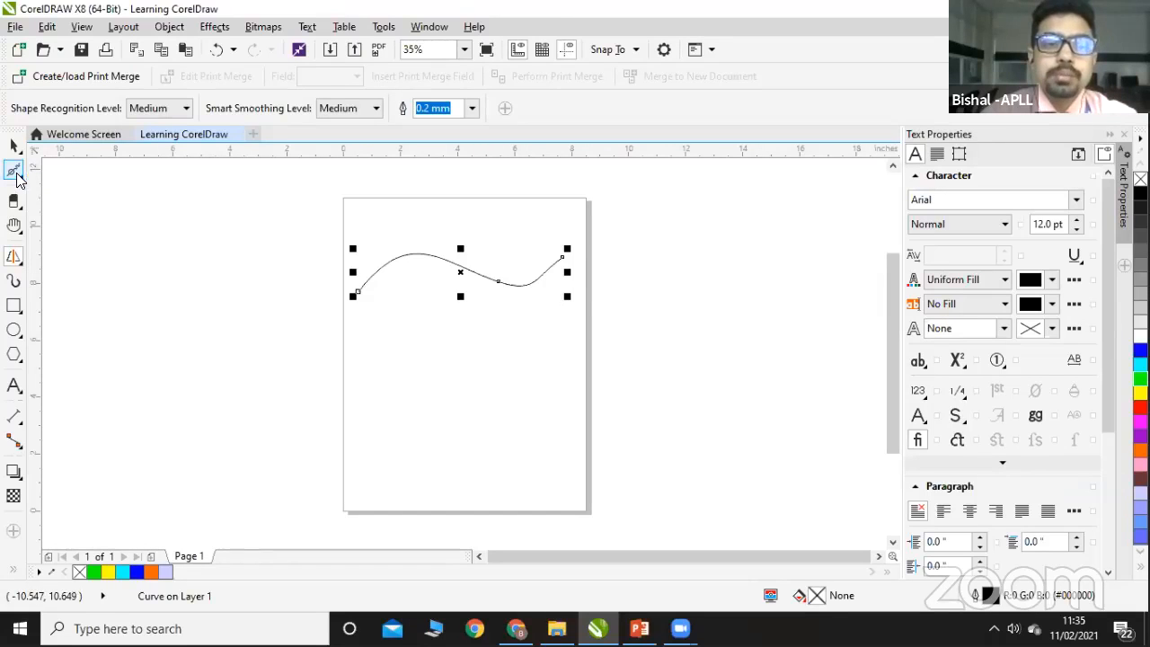
Step: Reshape the wave around its middle node by adjusting that node's control handles with the Shape tool
{"action": "left_click", "coordinate": [16, 177]}
{"action": "left_click", "coordinate": [38, 175]}
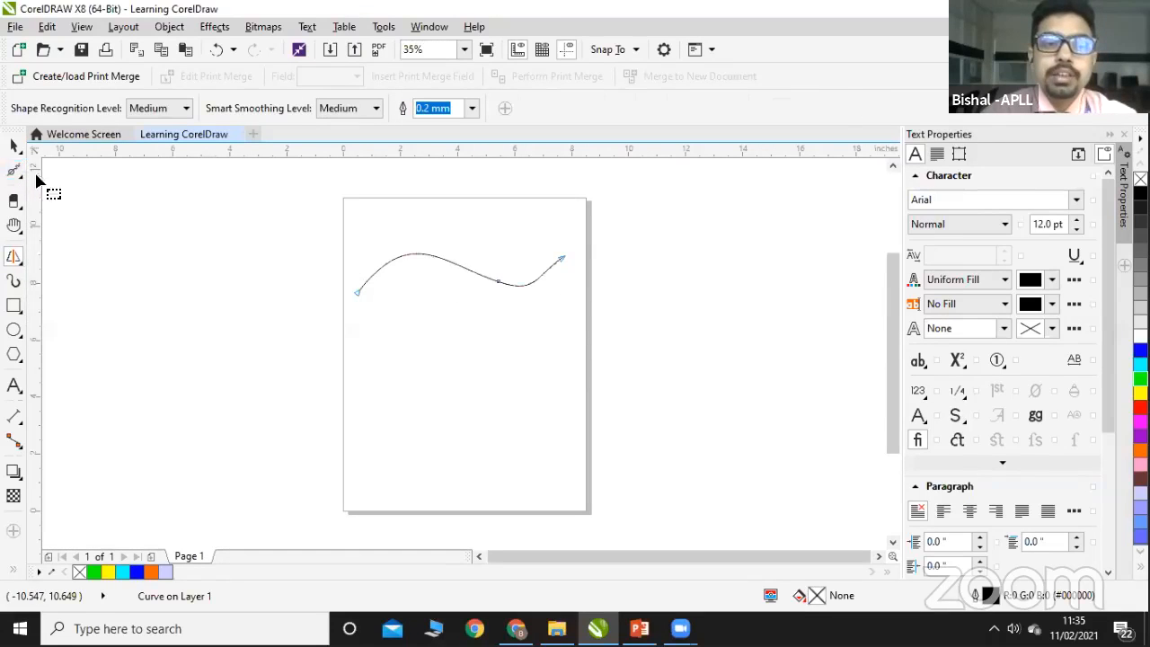
{"action": "left_click", "coordinate": [498, 283]}
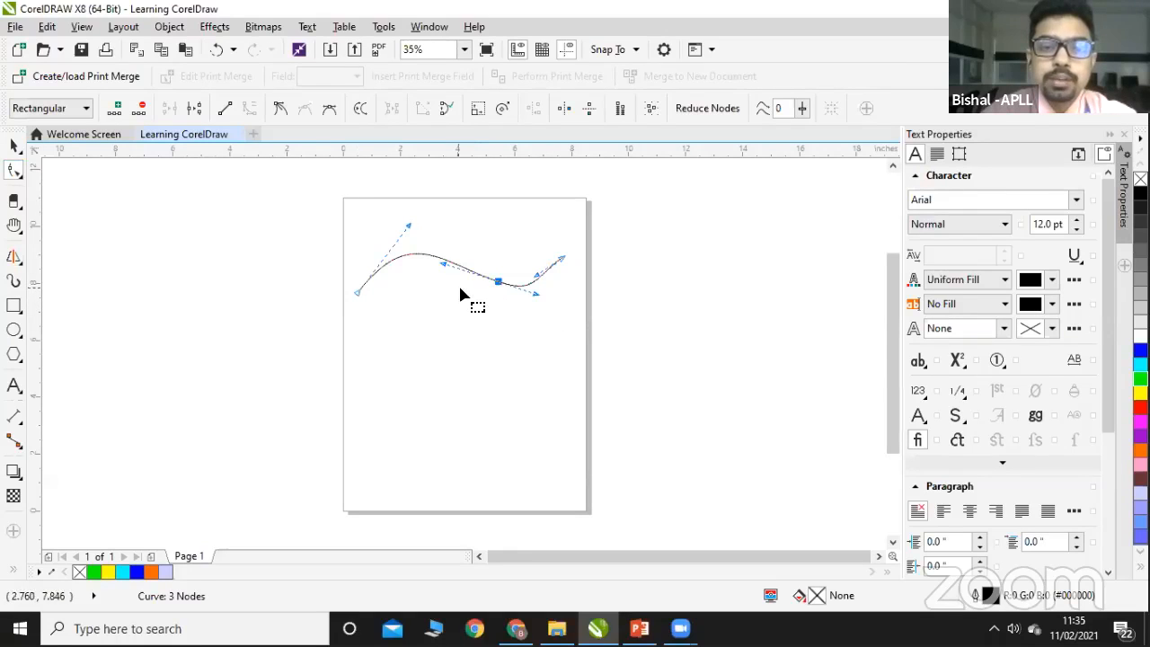
{"action": "left_click_drag", "start_coordinate": [445, 267], "coordinate": [444, 289]}
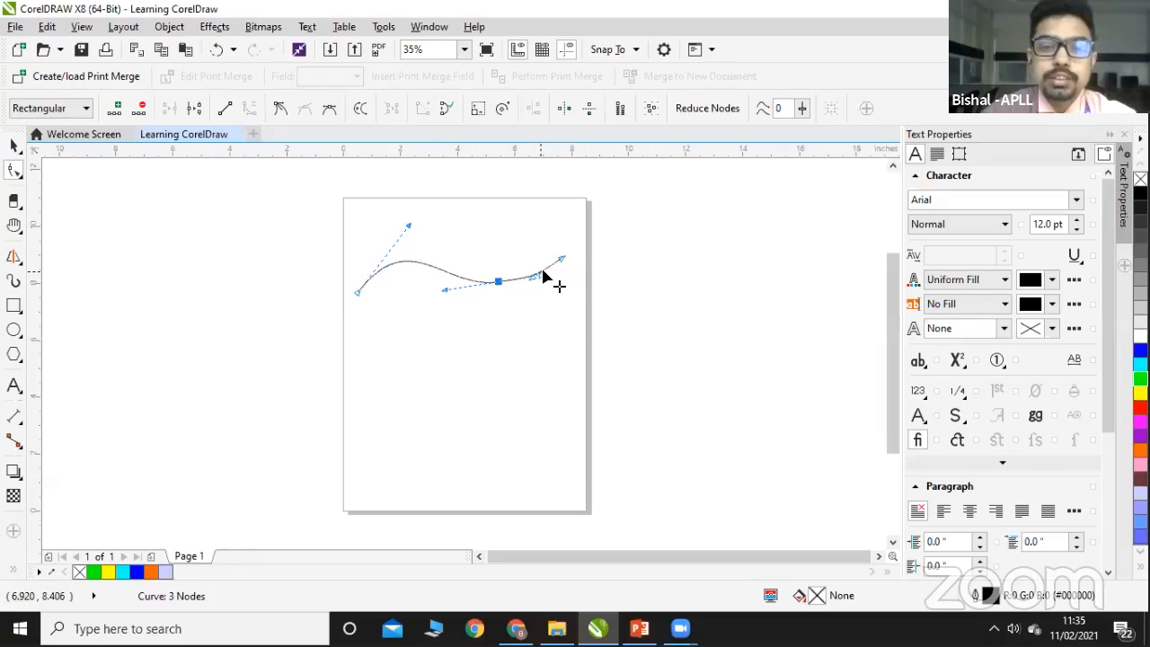
{"action": "left_click_drag", "start_coordinate": [544, 282], "coordinate": [546, 290]}
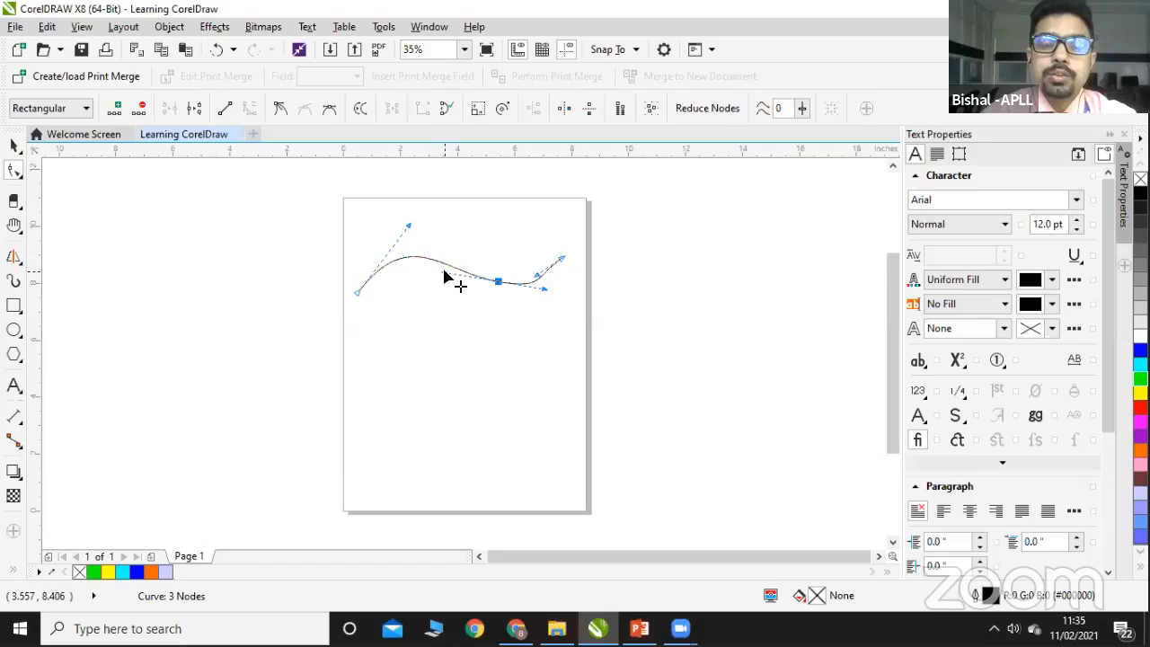
{"action": "left_click_drag", "start_coordinate": [444, 276], "coordinate": [509, 302]}
Step: Reshape both ends of the wave, dipping the curve before its right end node and flattening the hump after its left one
{"action": "left_click", "coordinate": [562, 260]}
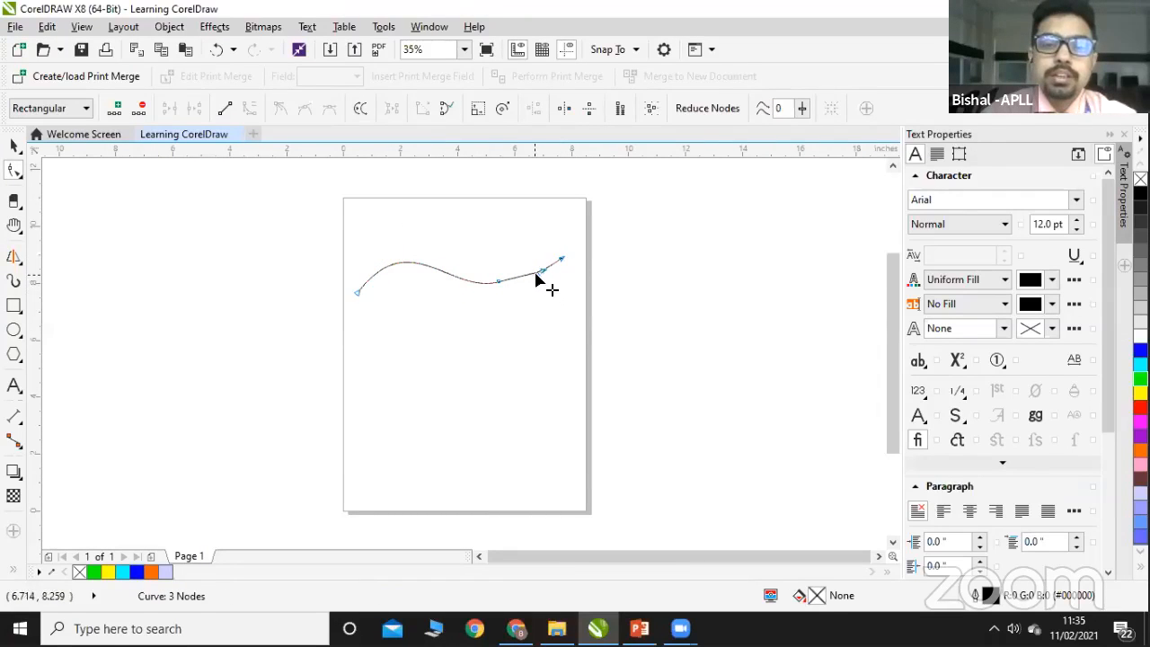
{"action": "left_click_drag", "start_coordinate": [536, 281], "coordinate": [591, 289]}
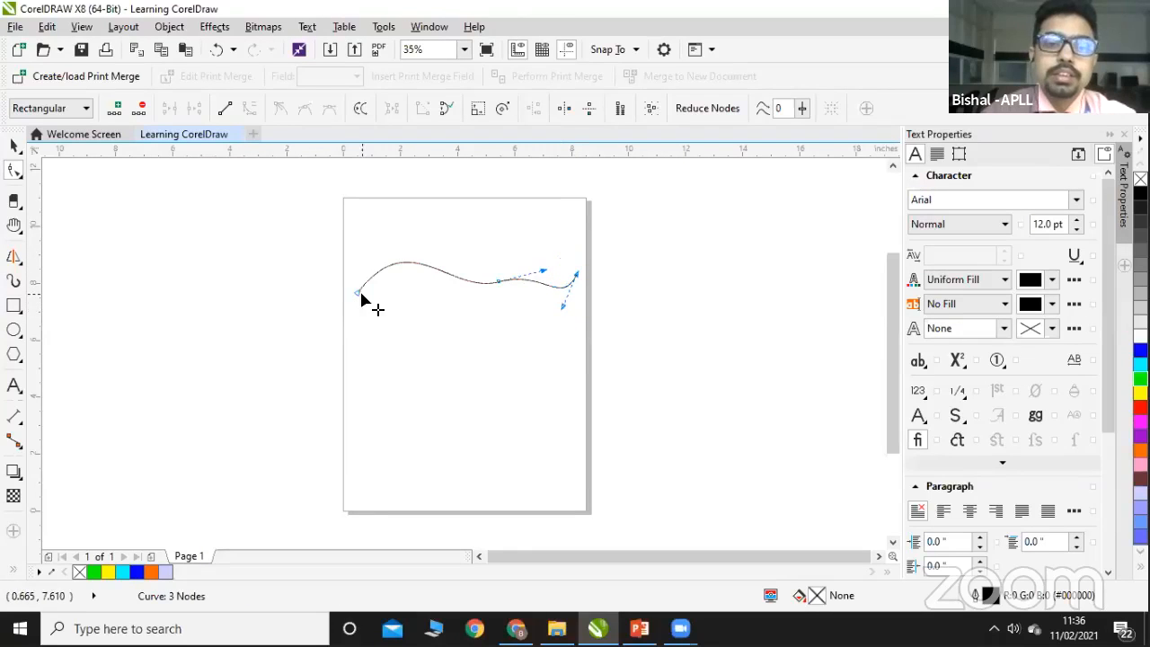
{"action": "left_click", "coordinate": [357, 293]}
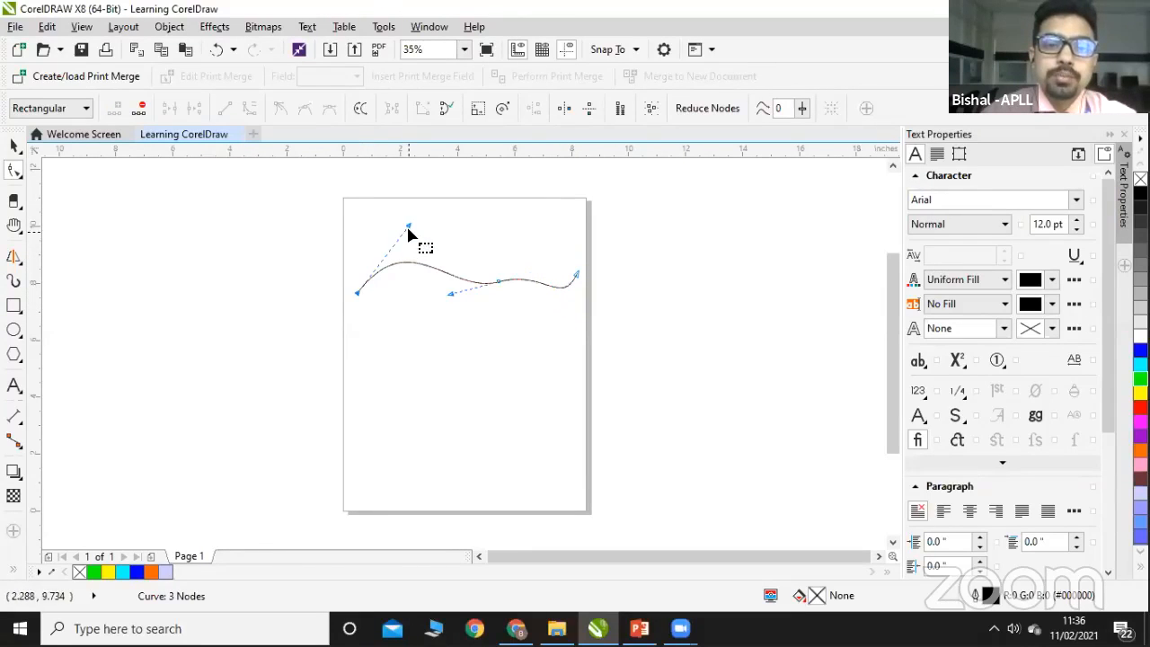
{"action": "left_click_drag", "start_coordinate": [409, 226], "coordinate": [425, 245]}
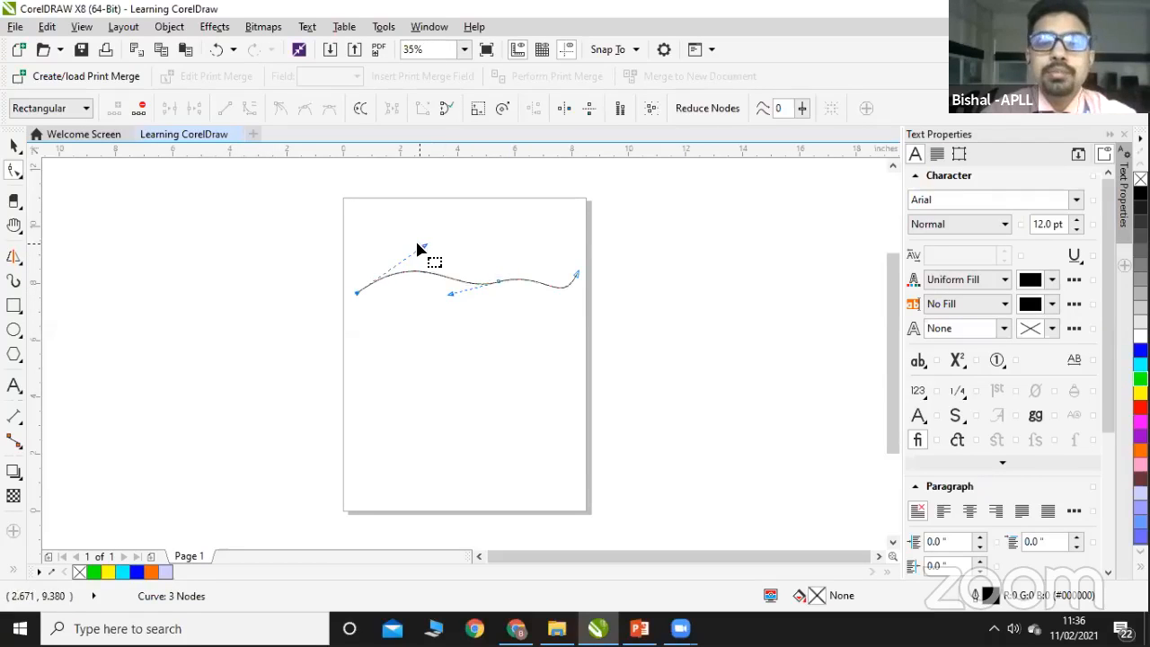
{"action": "left_click_drag", "start_coordinate": [409, 230], "coordinate": [430, 241]}
Step: Delete the reshaped wave from the page
{"action": "left_click", "coordinate": [16, 148]}
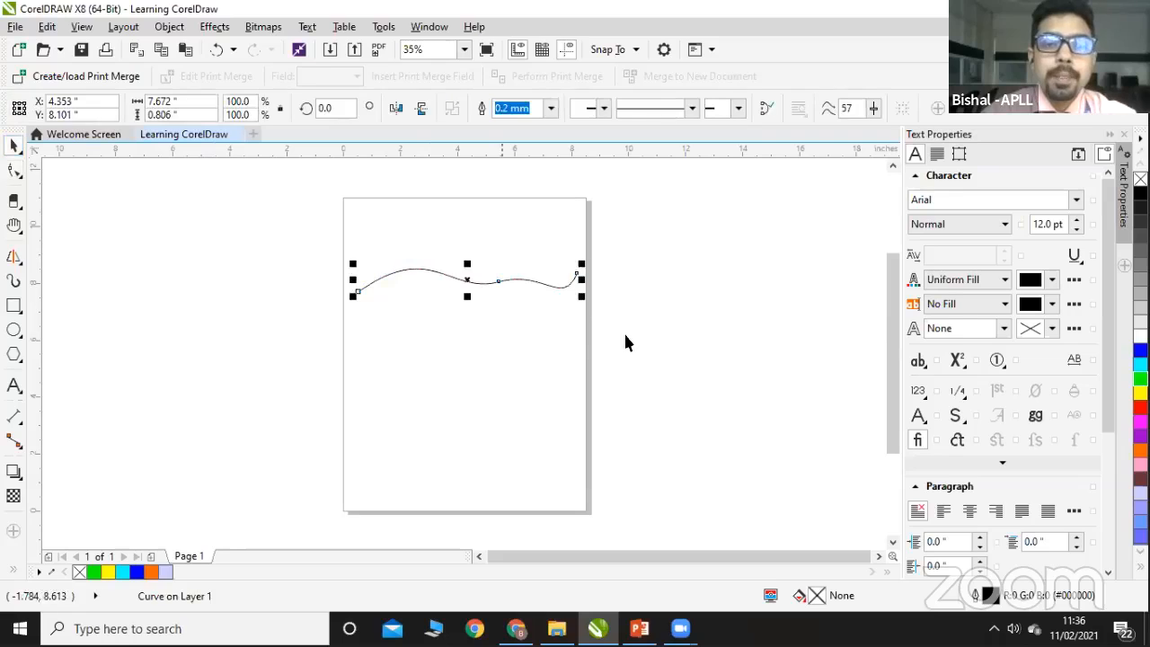
{"action": "left_click_drag", "start_coordinate": [568, 330], "coordinate": [307, 241]}
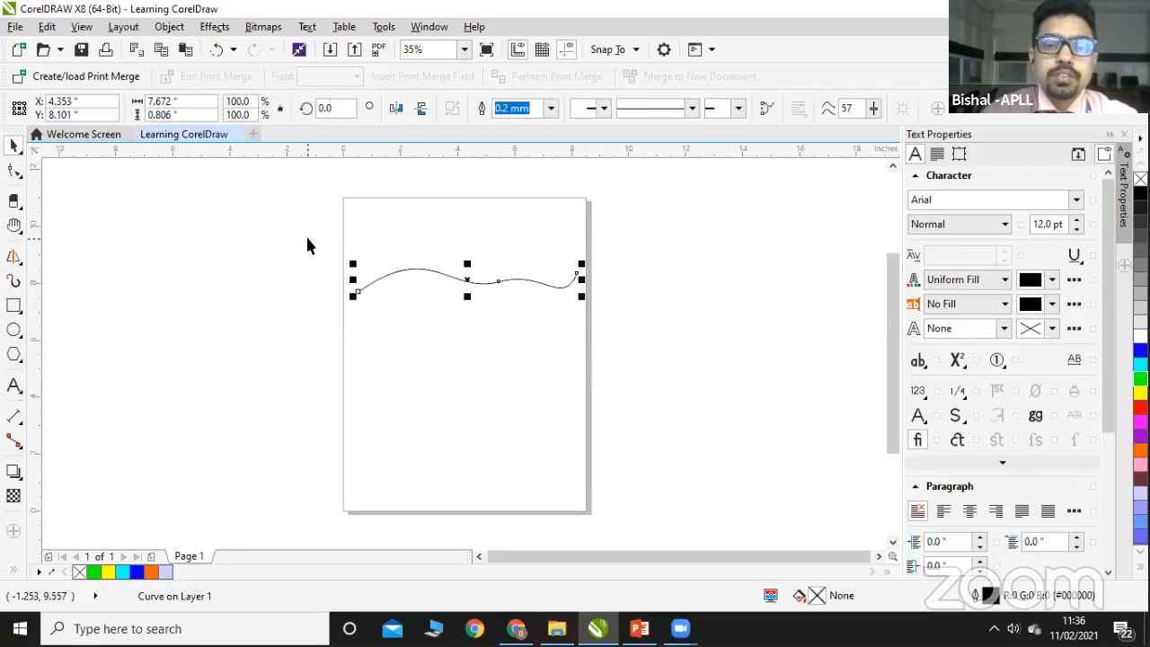
{"action": "key", "text": "Delete"}
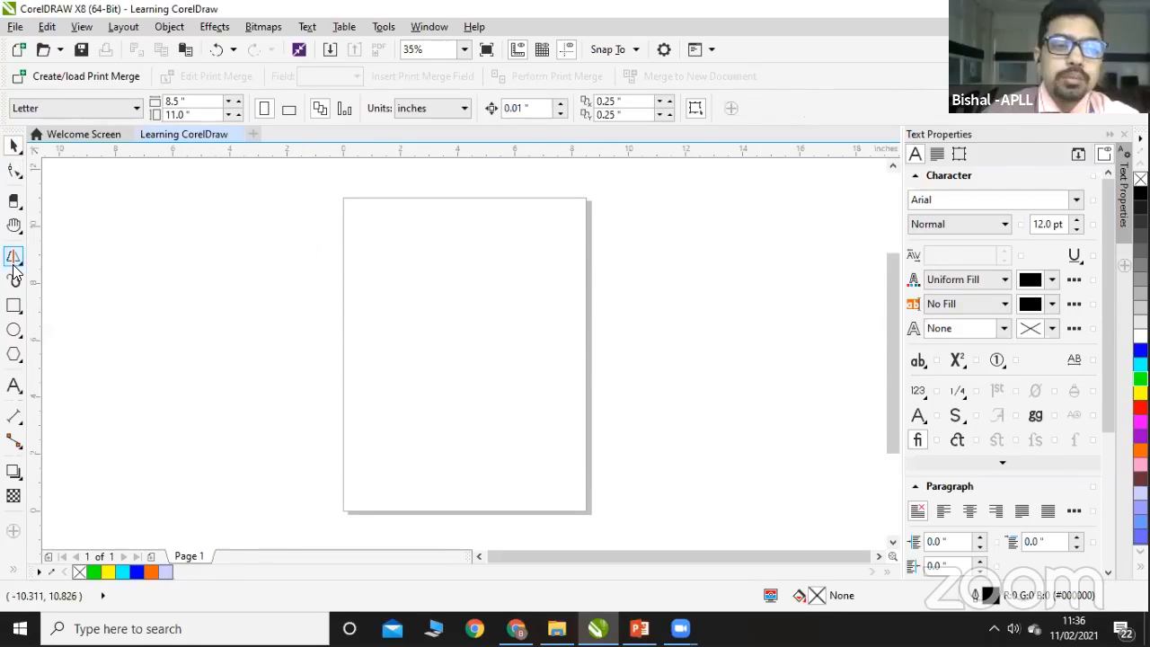
Step: Draw another wavy line with an upturned right end across the upper page using the Smart Drawing tool
{"action": "left_click", "coordinate": [13, 274]}
{"action": "left_click", "coordinate": [72, 397]}
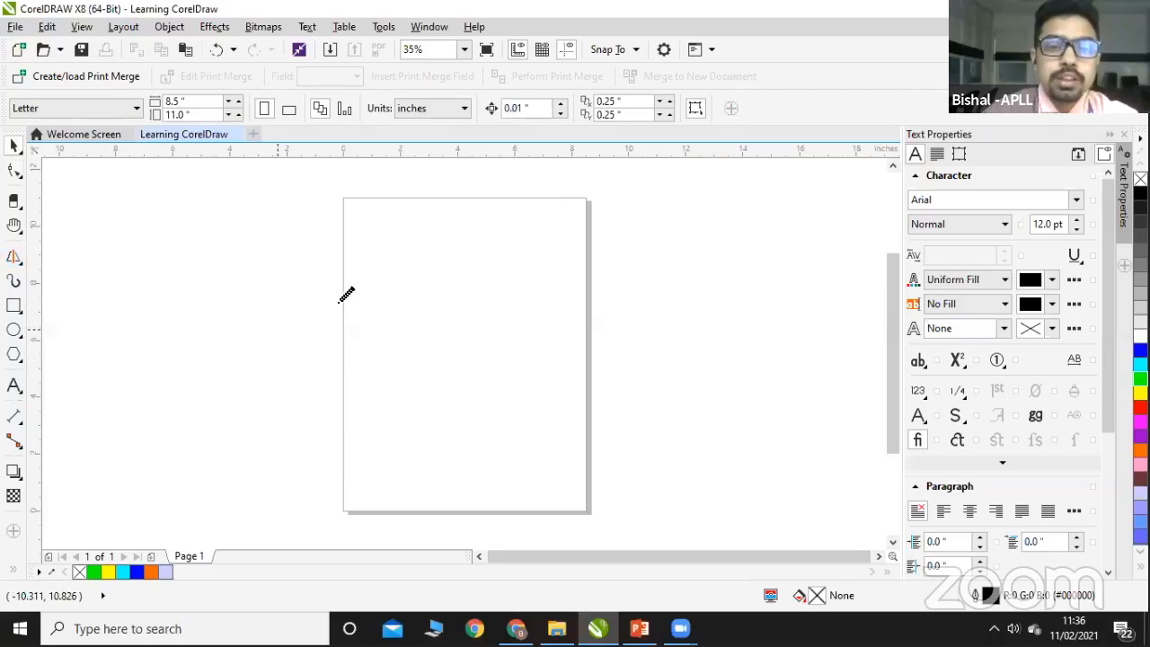
{"action": "mouse_move", "coordinate": [373, 296]}
{"action": "left_mouse_down"}
{"action": "mouse_move", "coordinate": [506, 285]}
{"action": "mouse_move", "coordinate": [559, 266]}
{"action": "left_mouse_up"}
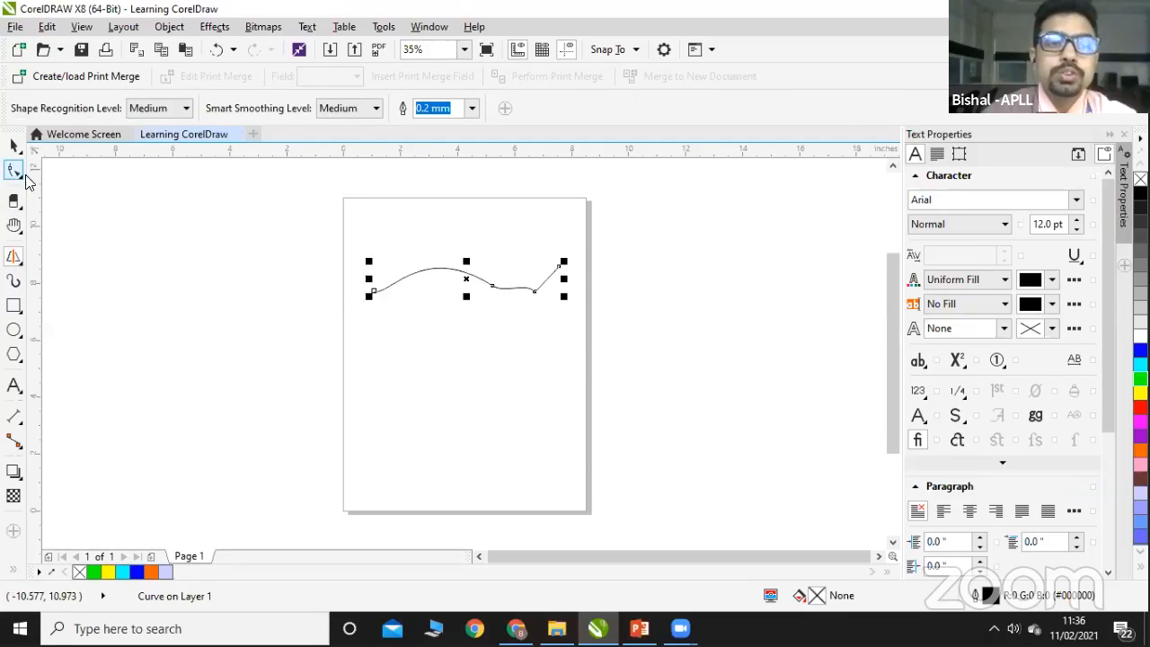
Step: Select the node right of the hump on the new wavy line and adjust its handles to turn the hump into a shallow dip
{"action": "left_click", "coordinate": [13, 171]}
{"action": "left_click", "coordinate": [492, 287]}
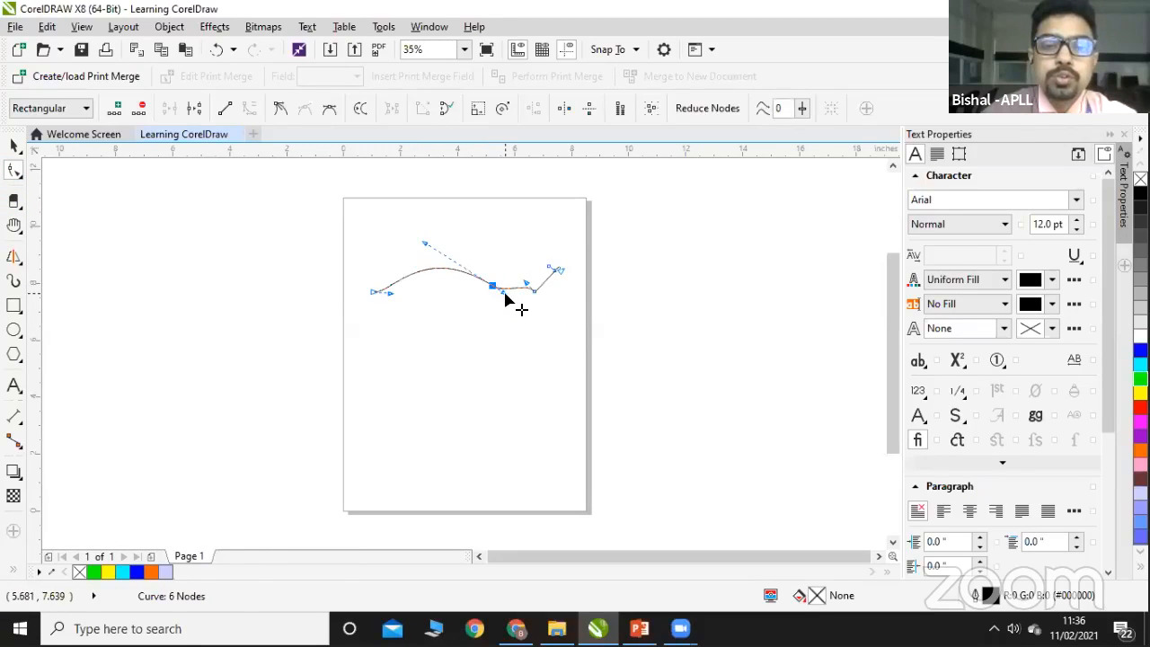
{"action": "left_click_drag", "start_coordinate": [505, 295], "coordinate": [515, 296]}
{"action": "left_click_drag", "start_coordinate": [415, 275], "coordinate": [417, 302]}
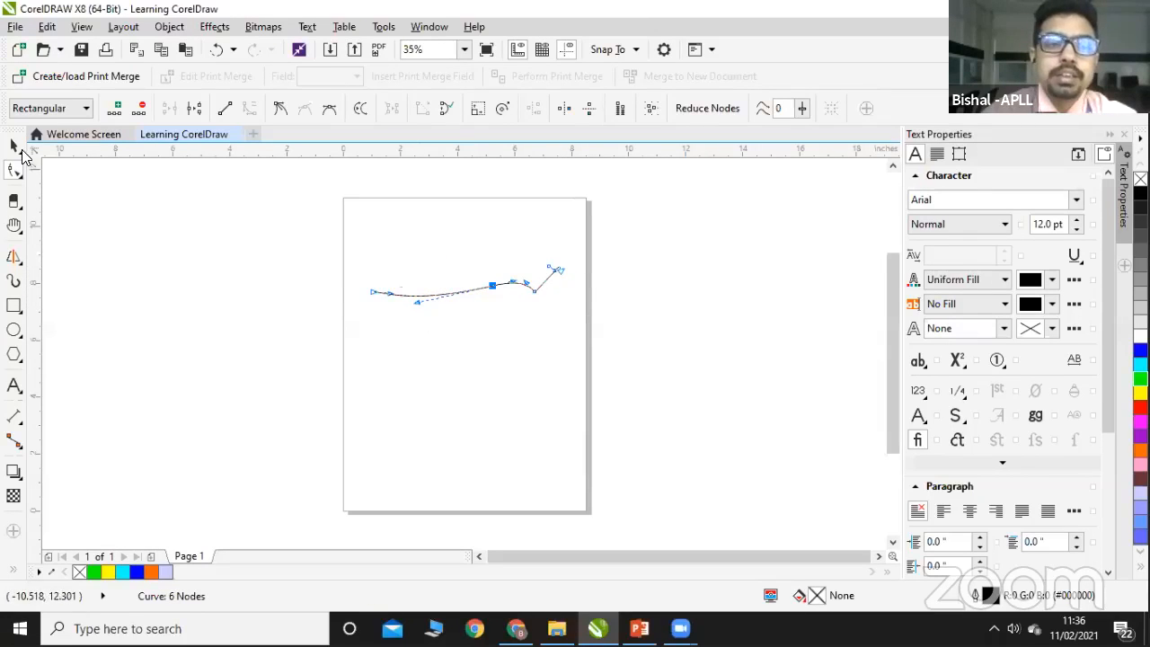
Step: Delete the second wavy line from the page
{"action": "left_click", "coordinate": [14, 146]}
{"action": "left_click_drag", "start_coordinate": [346, 234], "coordinate": [592, 342]}
{"action": "key", "text": "Delete"}
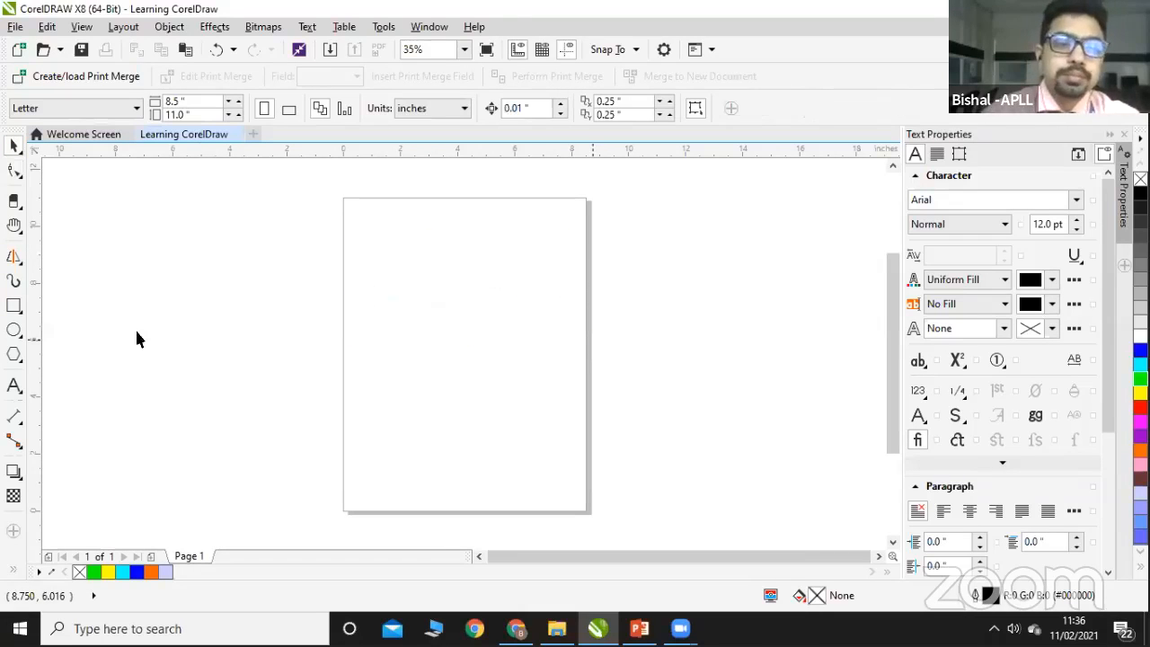
{"action": "left_click", "coordinate": [18, 259]}
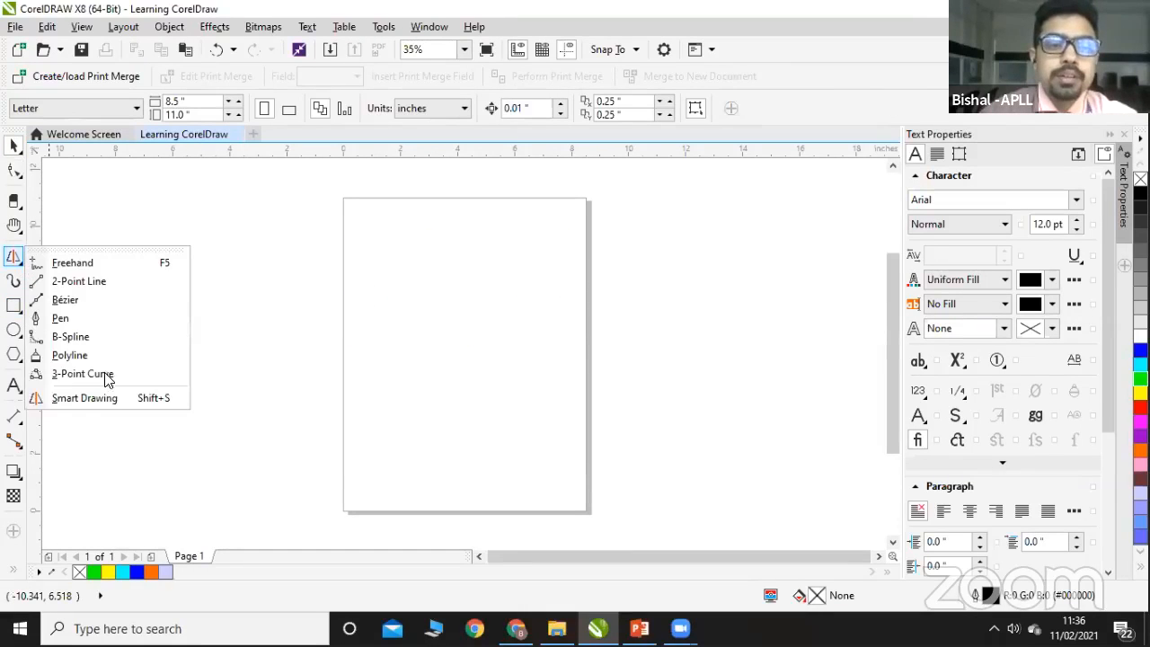
{"action": "left_click", "coordinate": [232, 312]}
Step: Switch to the Corel Draw - Part 2 presentation in PowerPoint, present the Artistic Media Tool slide full screen, and exit the slide show
{"action": "mouse_move", "coordinate": [639, 630]}
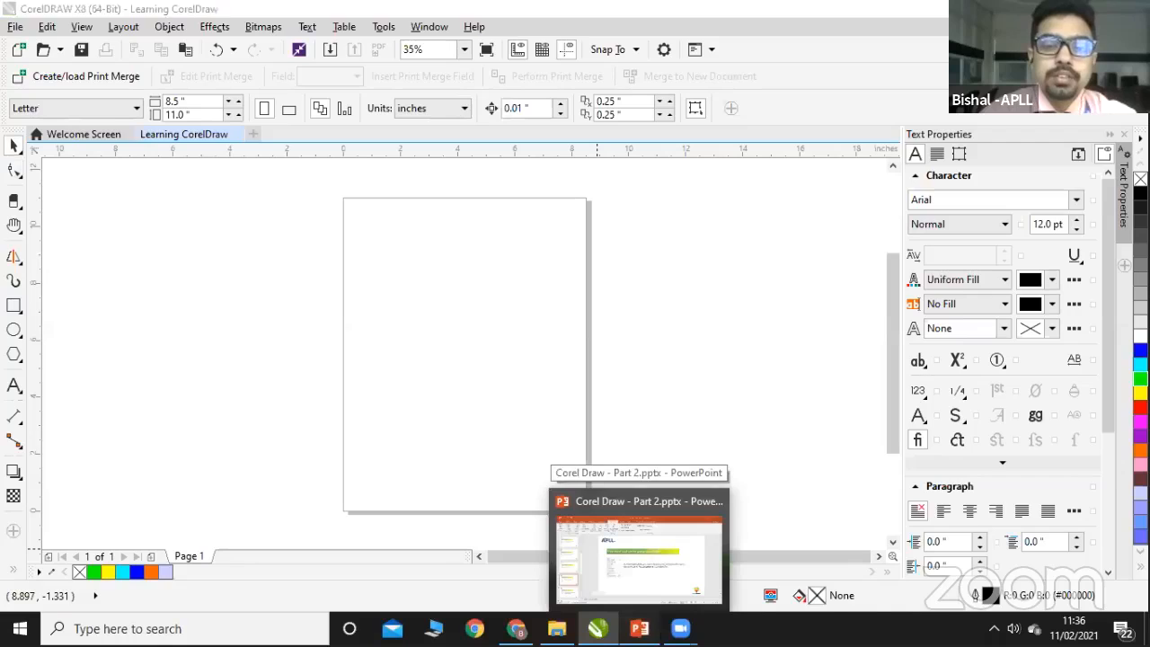
{"action": "left_click", "coordinate": [642, 550]}
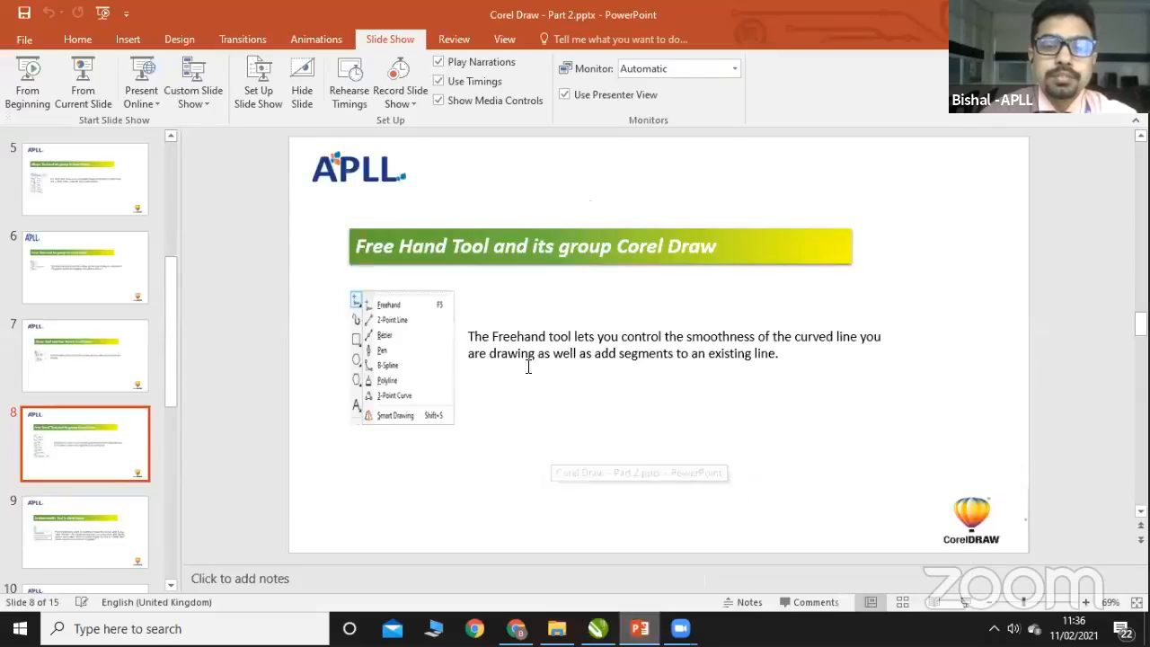
{"action": "left_click", "coordinate": [104, 98]}
{"action": "key", "text": "Right"}
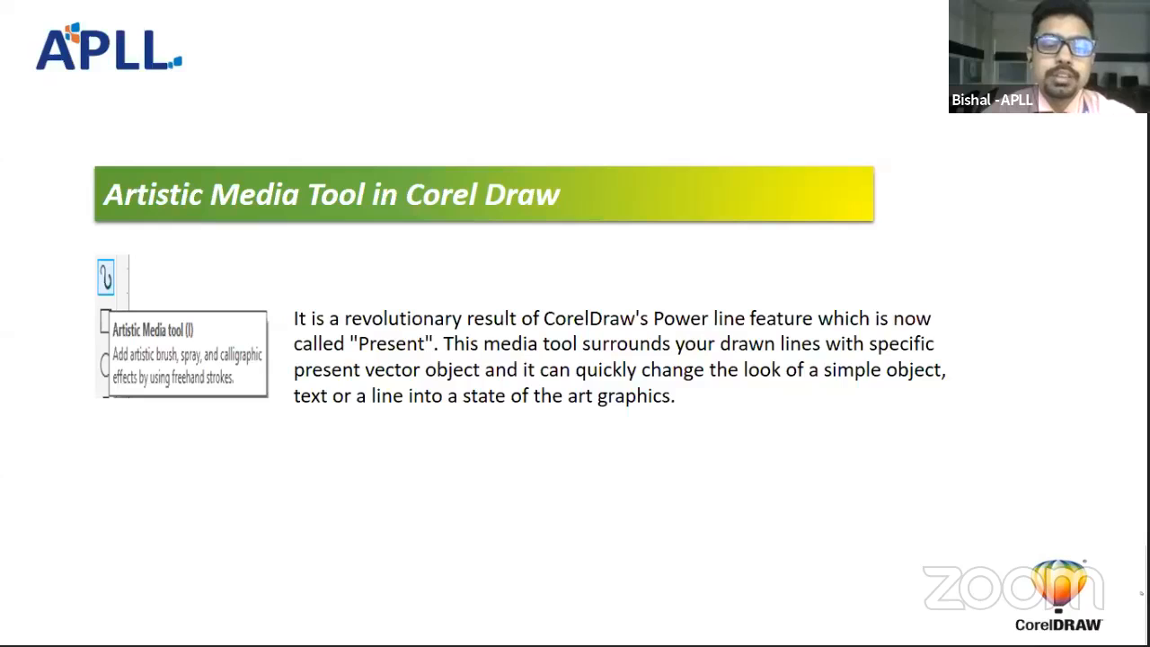
{"action": "key", "text": "Escape"}
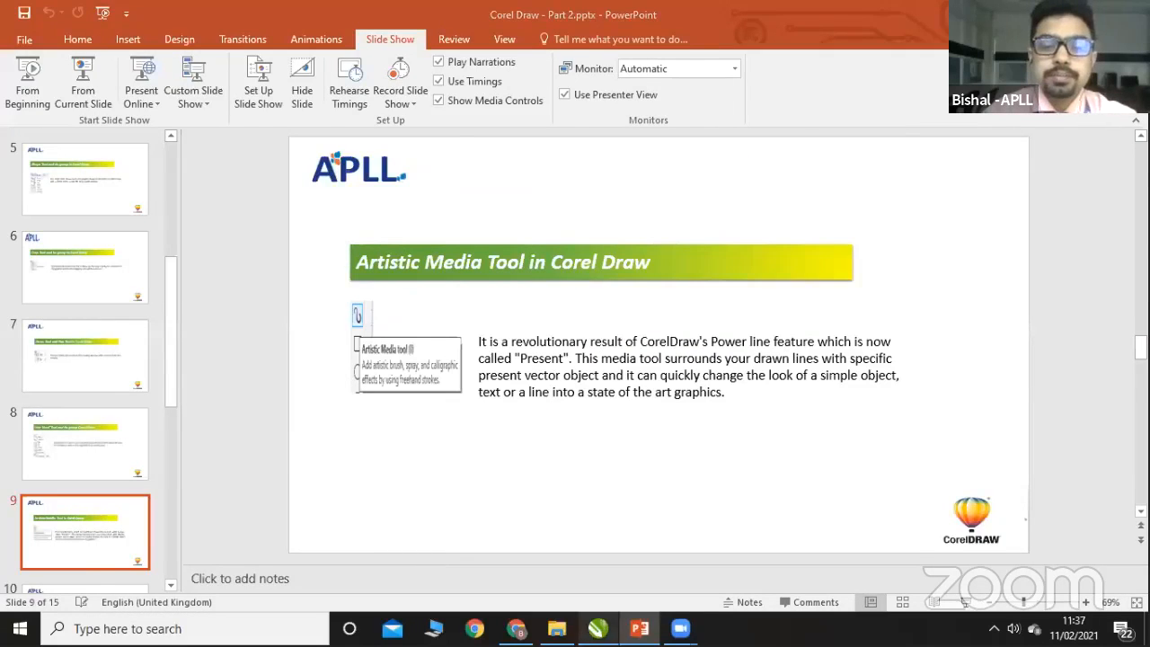
Step: Switch to CorelDRAW, draw a wavy Food spray stroke across the page with Artistic Media, and change its pattern to tomato, pepper and salami slices
{"action": "left_click", "coordinate": [598, 628]}
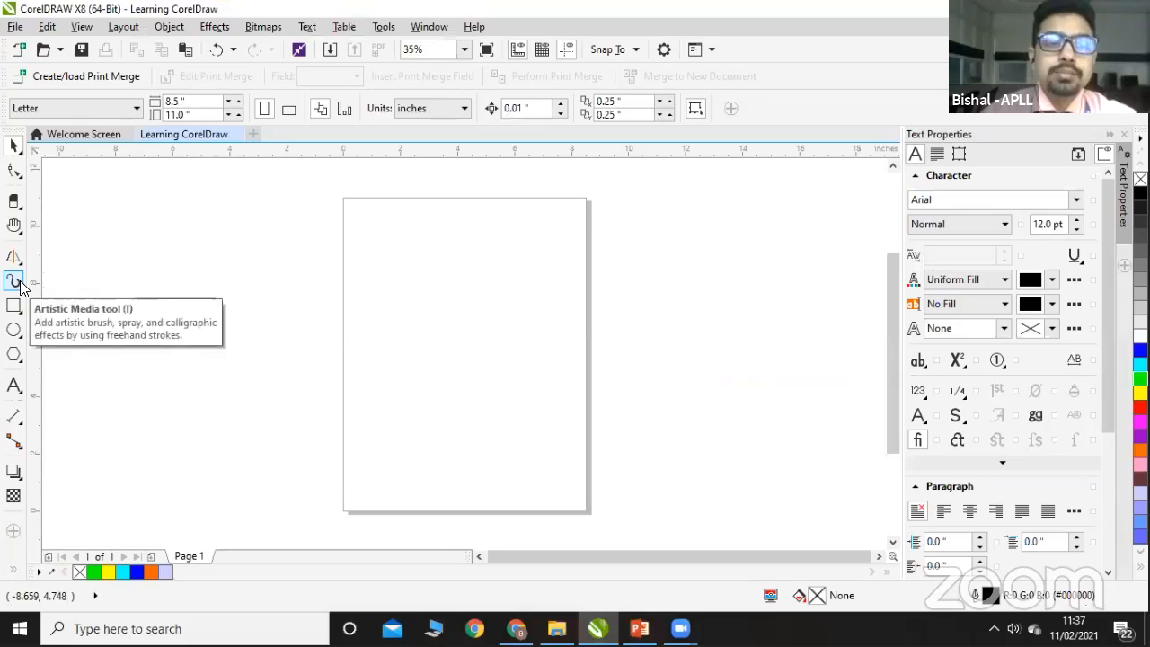
{"action": "left_click", "coordinate": [16, 283]}
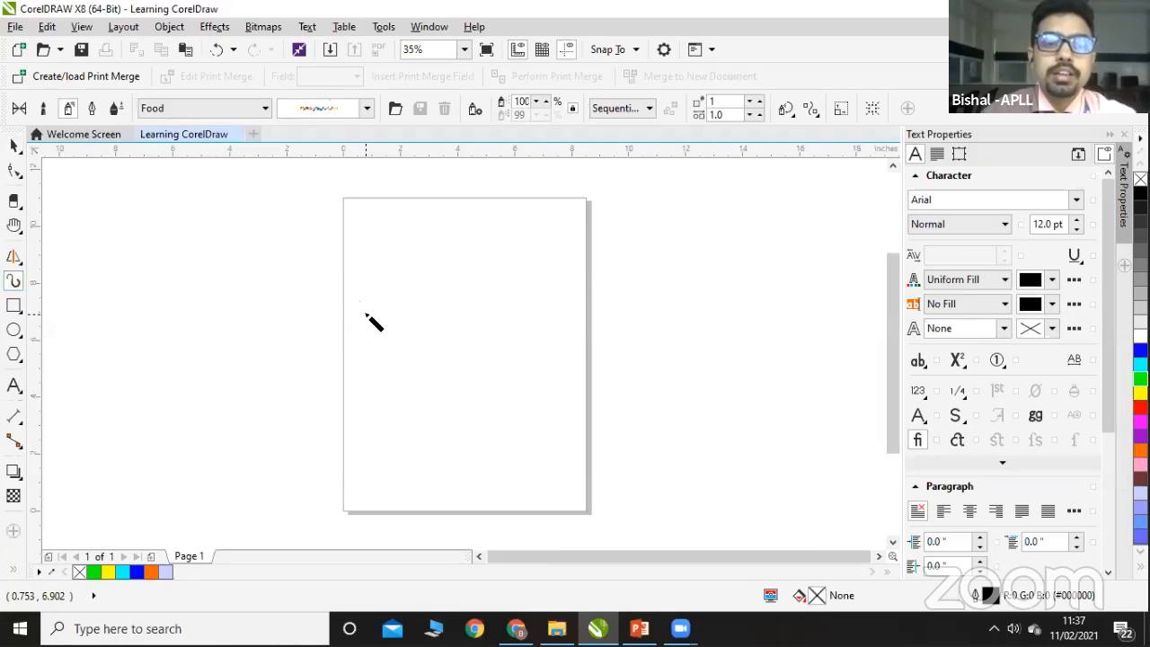
{"action": "mouse_move", "coordinate": [366, 314]}
{"action": "left_mouse_down"}
{"action": "mouse_move", "coordinate": [420, 294]}
{"action": "mouse_move", "coordinate": [501, 322]}
{"action": "mouse_move", "coordinate": [552, 297]}
{"action": "left_mouse_up"}
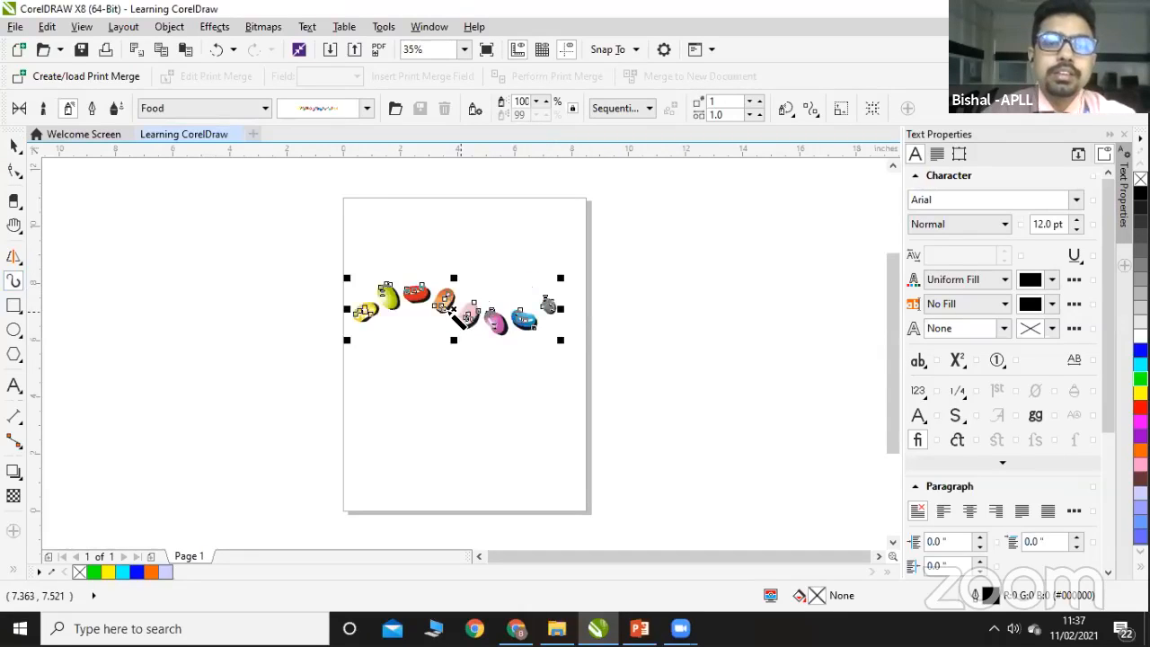
{"action": "left_click", "coordinate": [367, 109]}
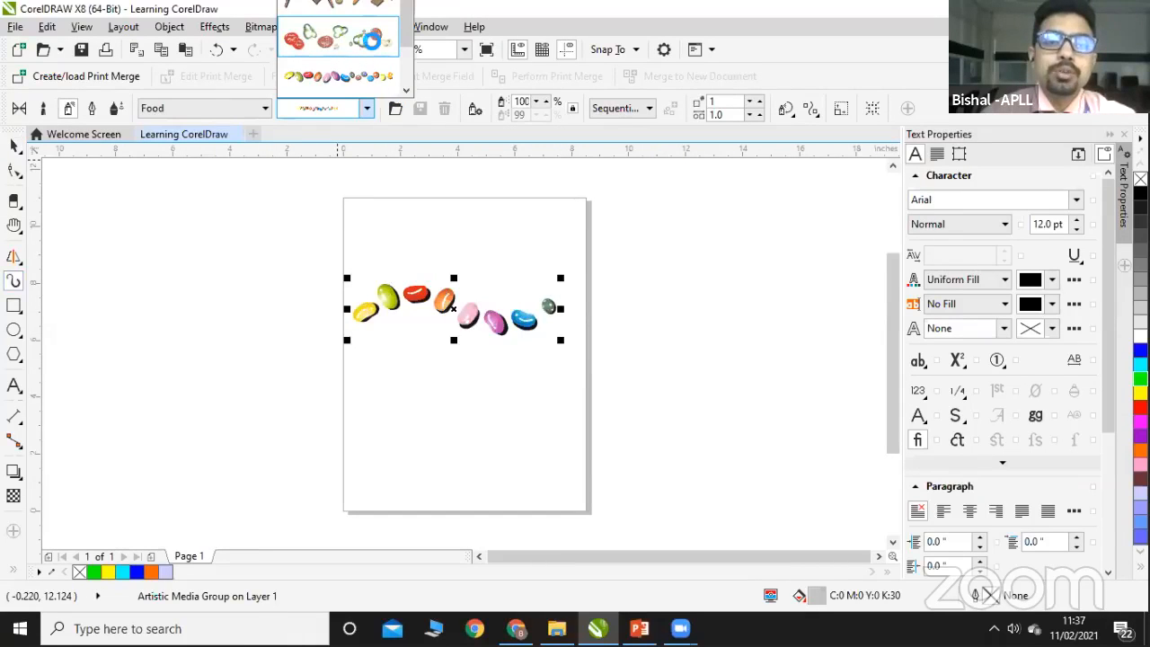
{"action": "left_click", "coordinate": [371, 39]}
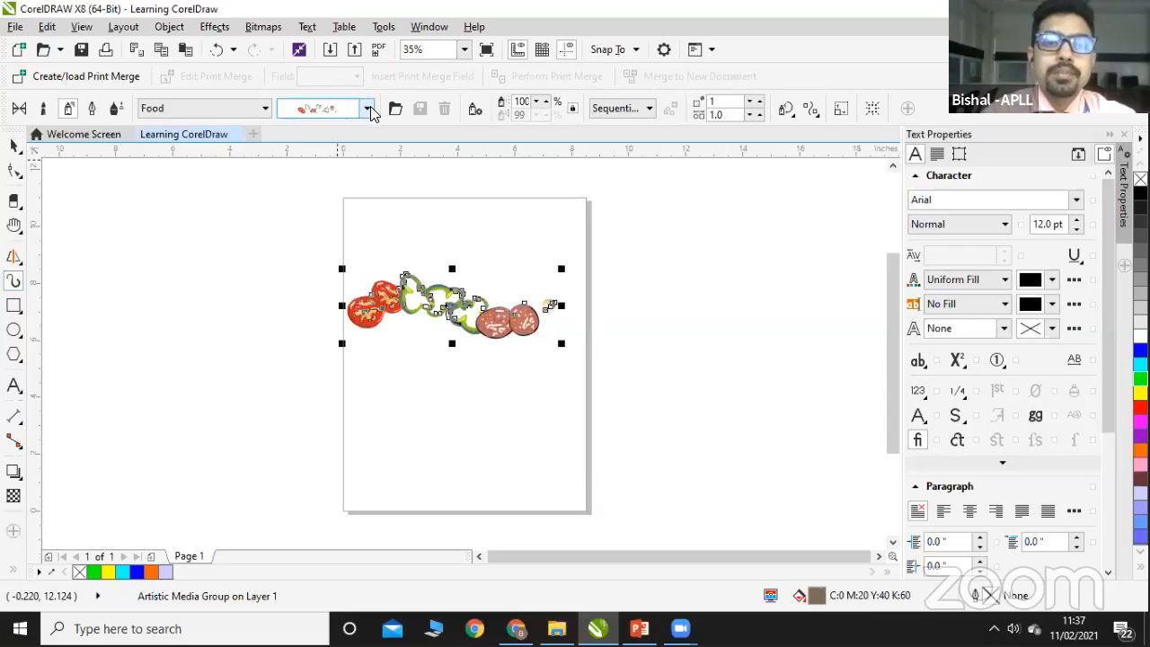
Step: Draw a wavy tapered Artistic Media preset stroke below the food spray, undoing the first attempt and redrawing it slightly lower
{"action": "left_click", "coordinate": [23, 110]}
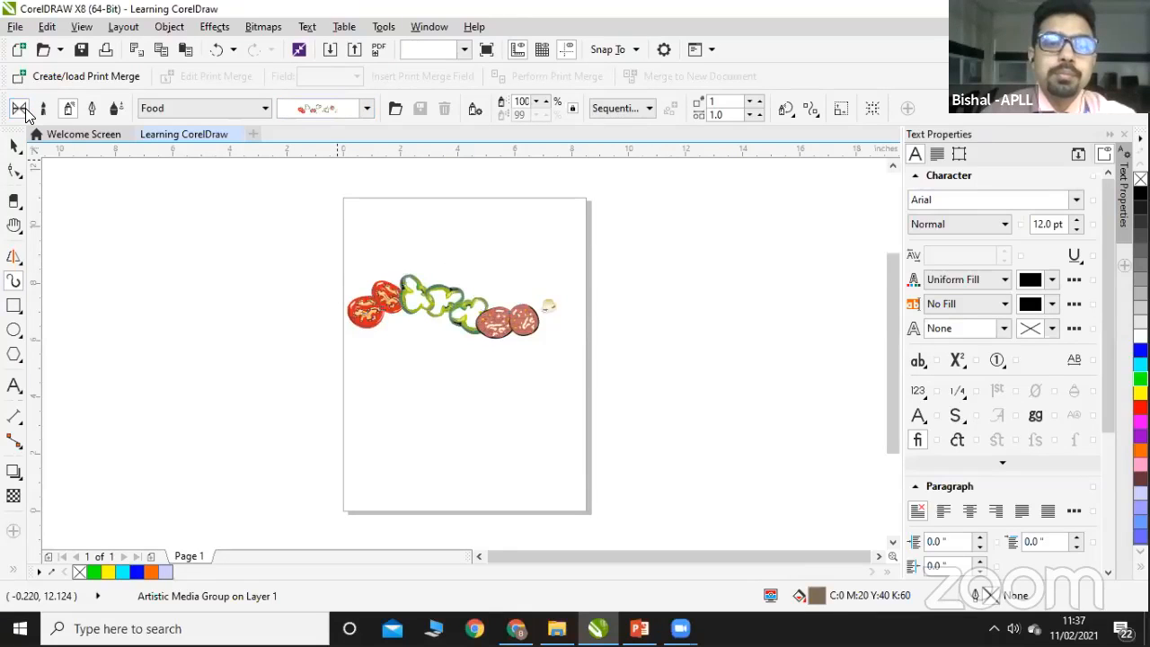
{"action": "left_click", "coordinate": [226, 109]}
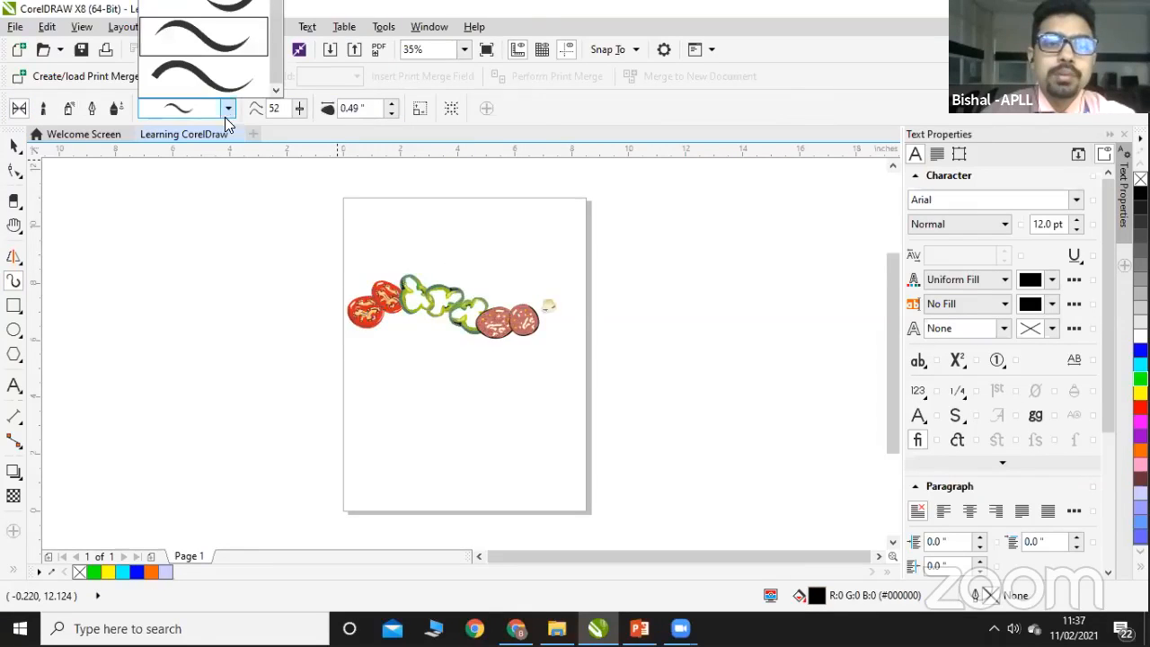
{"action": "left_click", "coordinate": [220, 62]}
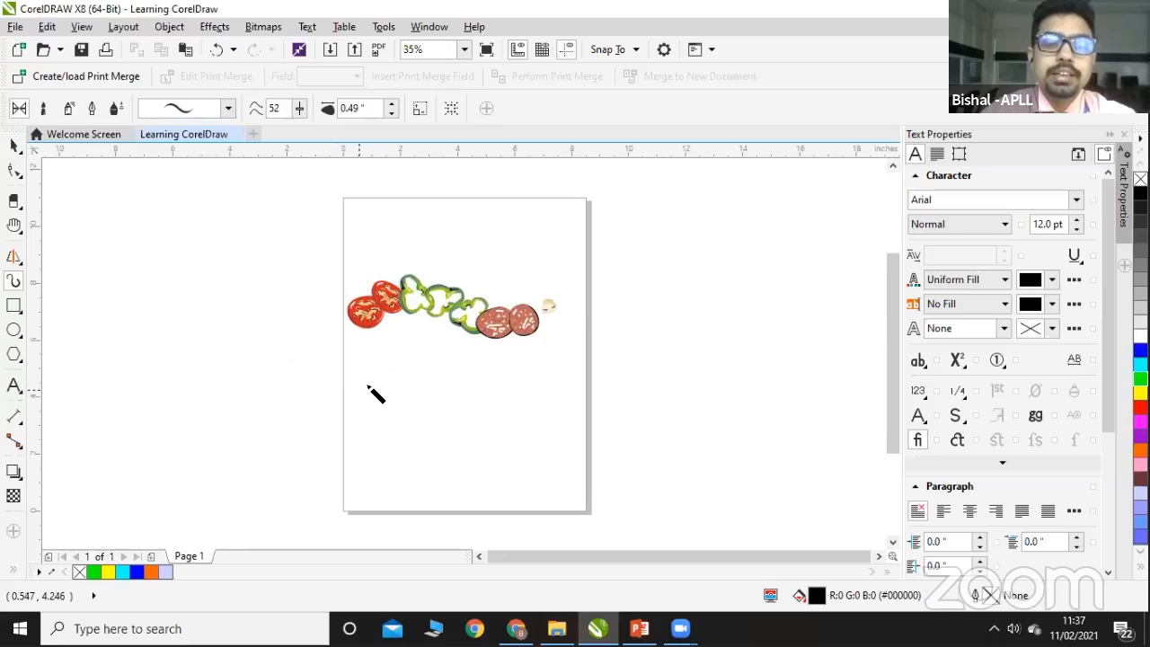
{"action": "mouse_move", "coordinate": [367, 387]}
{"action": "left_mouse_down"}
{"action": "mouse_move", "coordinate": [393, 376]}
{"action": "mouse_move", "coordinate": [491, 409]}
{"action": "mouse_move", "coordinate": [547, 410]}
{"action": "left_mouse_up"}
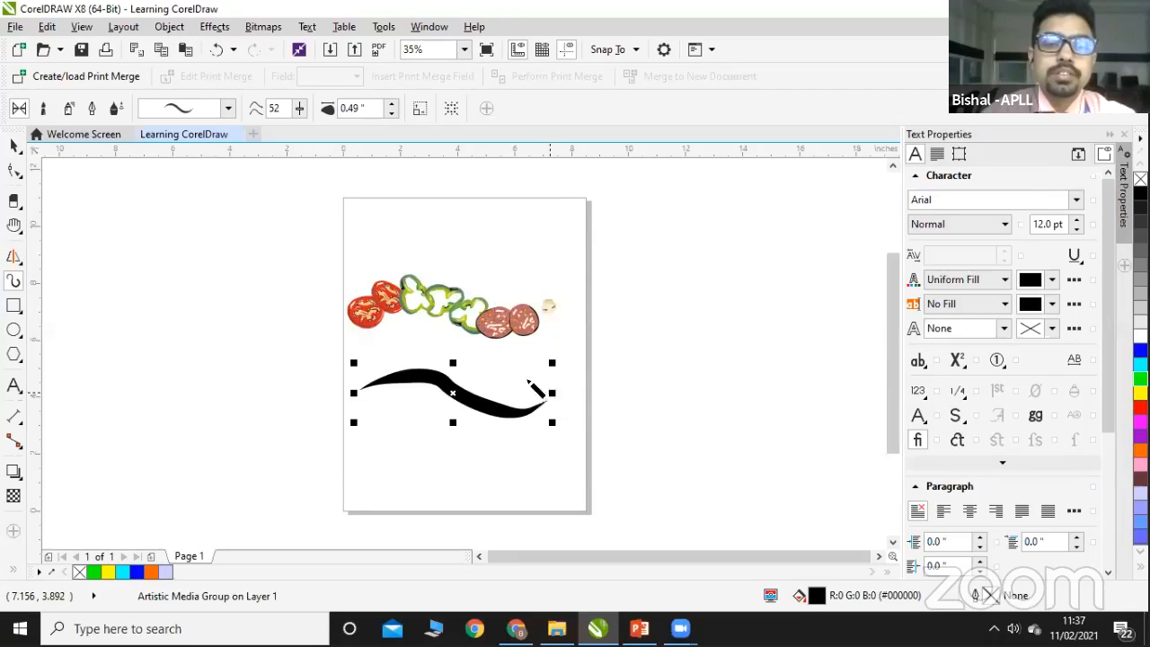
{"action": "key", "text": "ctrl+z"}
{"action": "mouse_move", "coordinate": [367, 417]}
{"action": "left_mouse_down"}
{"action": "mouse_move", "coordinate": [432, 397]}
{"action": "mouse_move", "coordinate": [542, 420]}
{"action": "mouse_move", "coordinate": [569, 405]}
{"action": "left_mouse_up"}
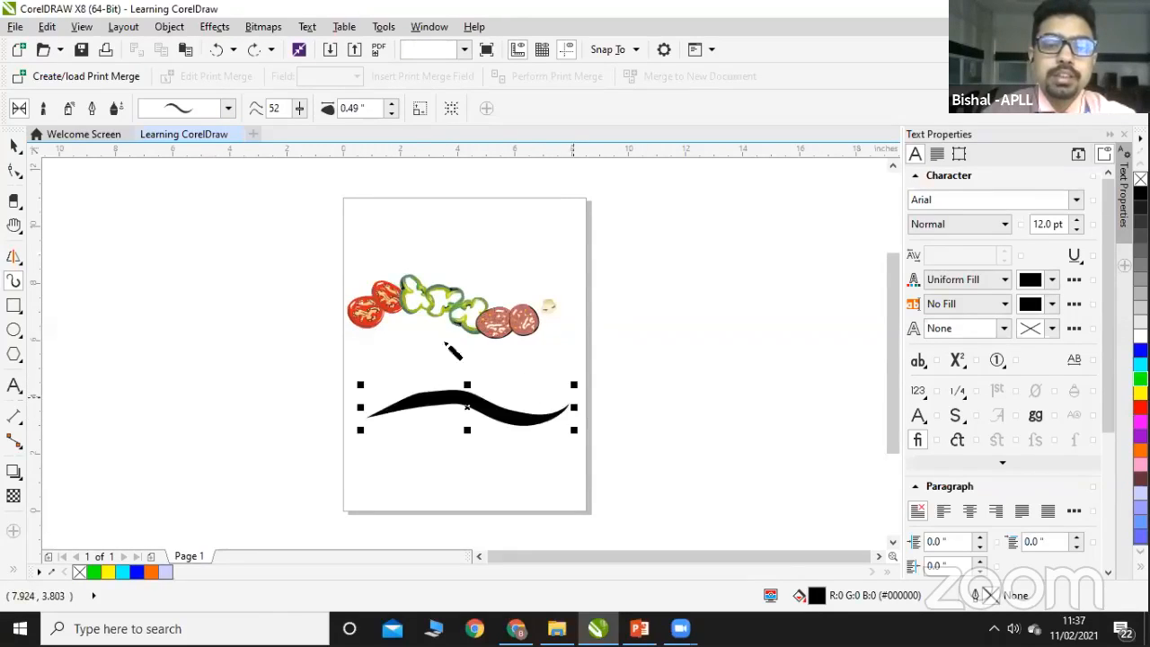
Step: Change the lower stroke's preset to the blunt-ended shape with a thin middle, and replace that with the round-ended version
{"action": "left_click", "coordinate": [231, 109]}
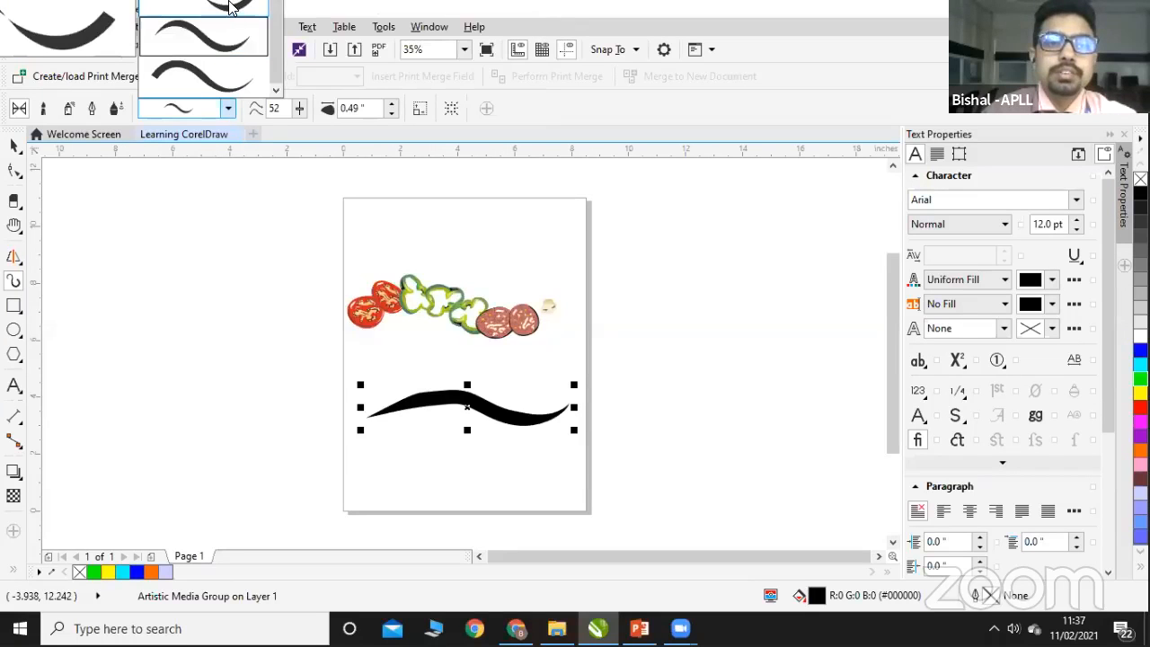
{"action": "left_click", "coordinate": [231, 7]}
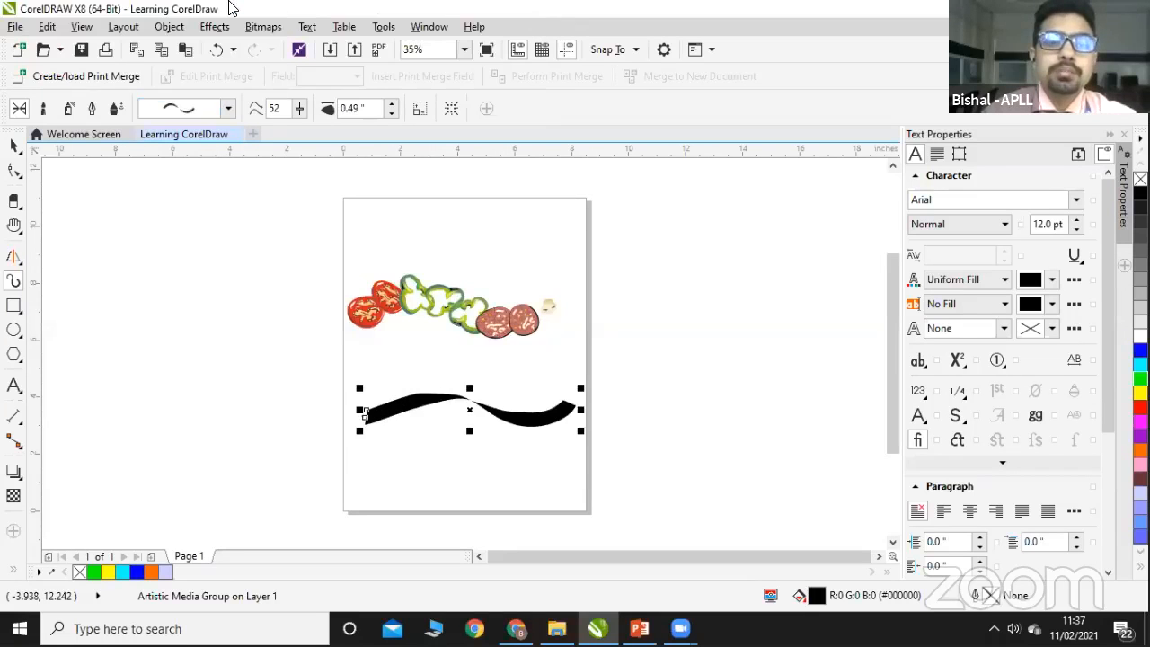
{"action": "left_click", "coordinate": [230, 109]}
{"action": "left_click_drag", "start_coordinate": [274, 74], "coordinate": [273, 43]}
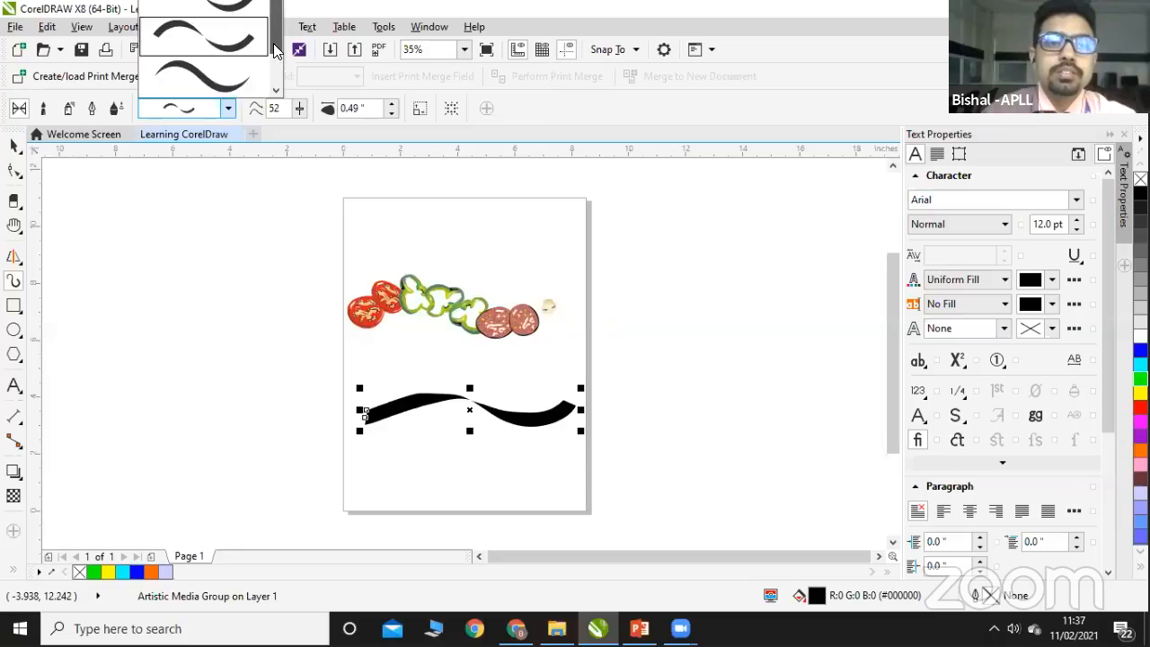
{"action": "left_click", "coordinate": [225, 5]}
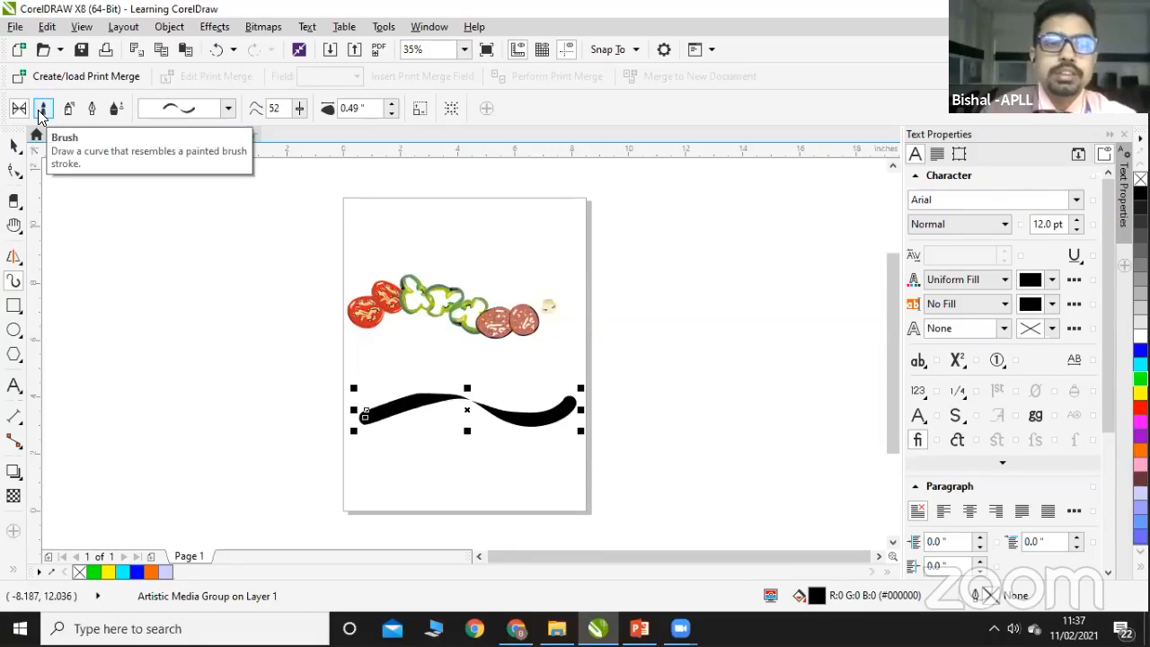
Step: Draw a wavy Calligraphy brush stroke near the top of the page, applying the ragged black brush and replacing it with the solid black one
{"action": "left_click", "coordinate": [43, 109]}
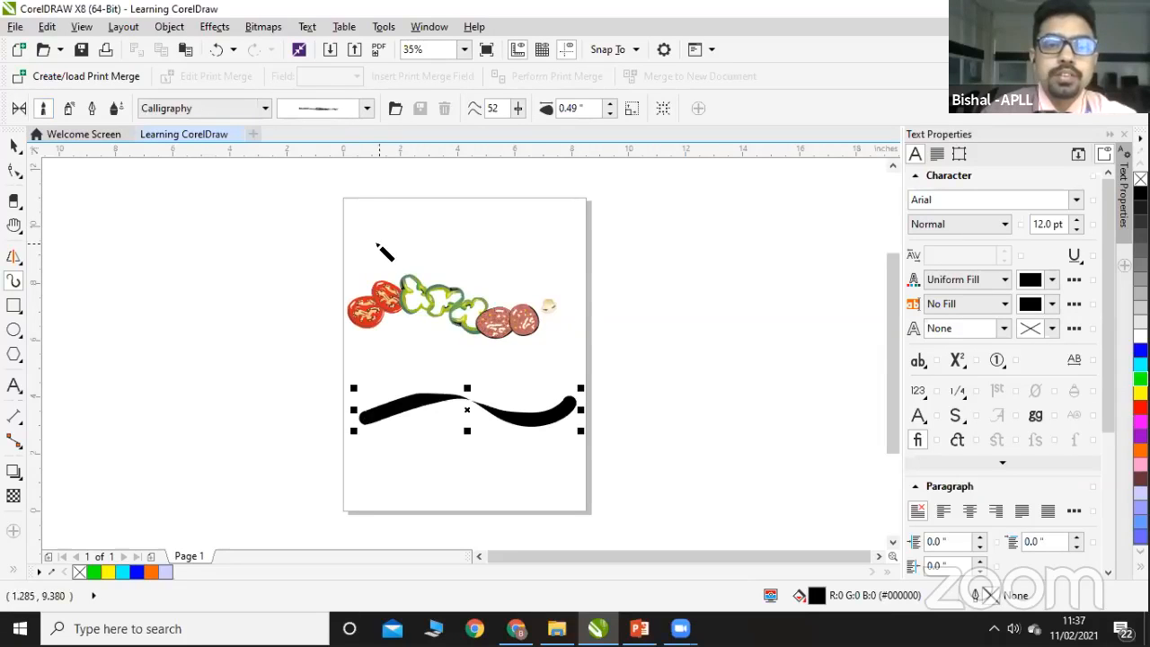
{"action": "mouse_move", "coordinate": [373, 242]}
{"action": "left_mouse_down"}
{"action": "mouse_move", "coordinate": [495, 251]}
{"action": "mouse_move", "coordinate": [566, 234]}
{"action": "left_mouse_up"}
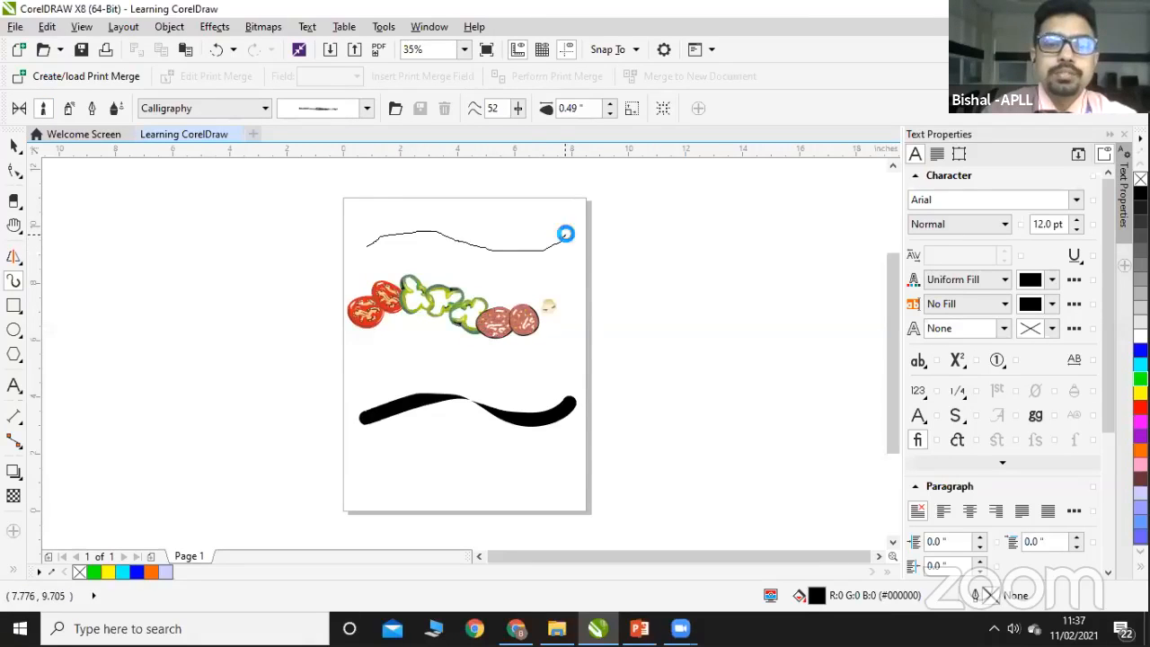
{"action": "left_click", "coordinate": [366, 108]}
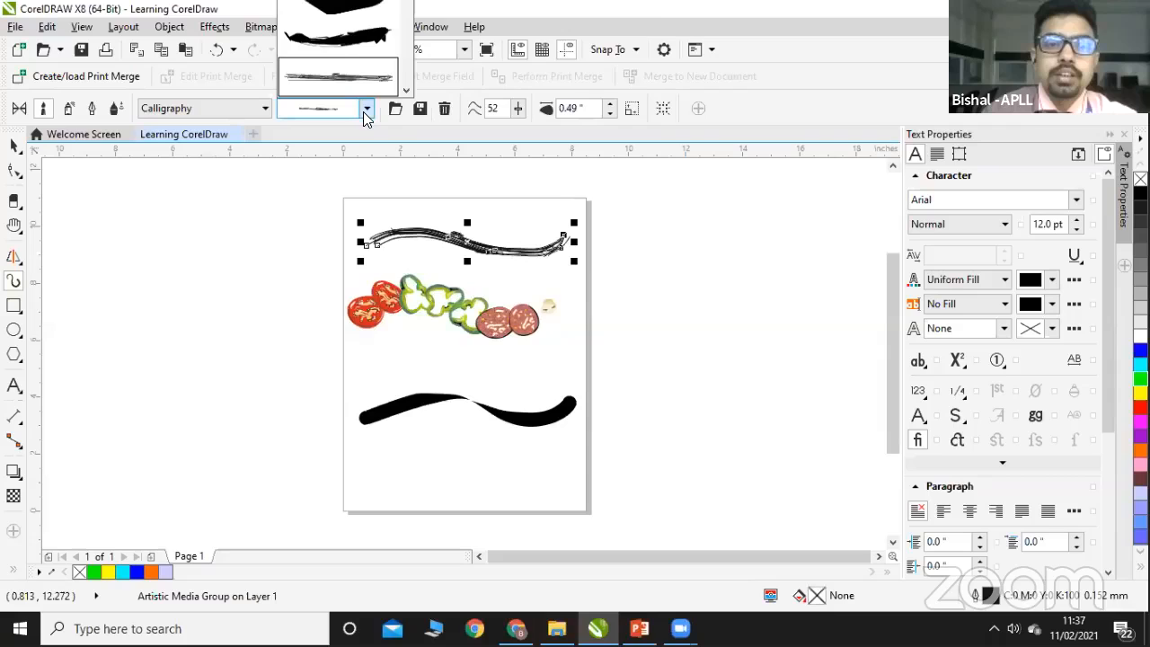
{"action": "left_click", "coordinate": [337, 42]}
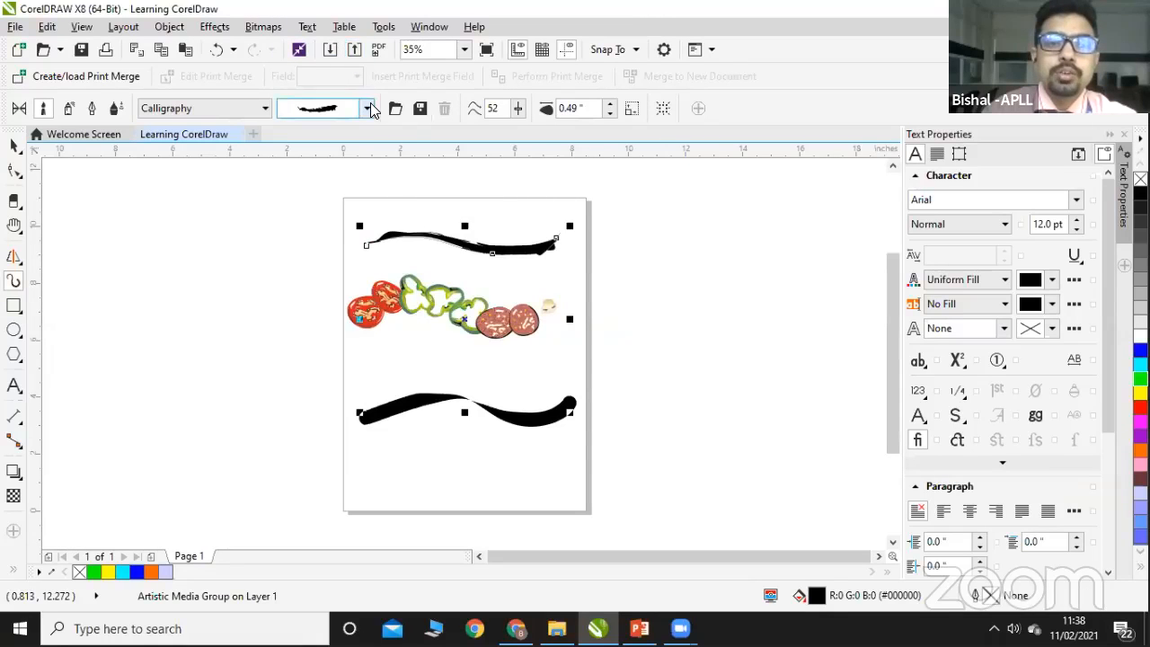
{"action": "left_click", "coordinate": [366, 108]}
{"action": "left_click", "coordinate": [338, 37]}
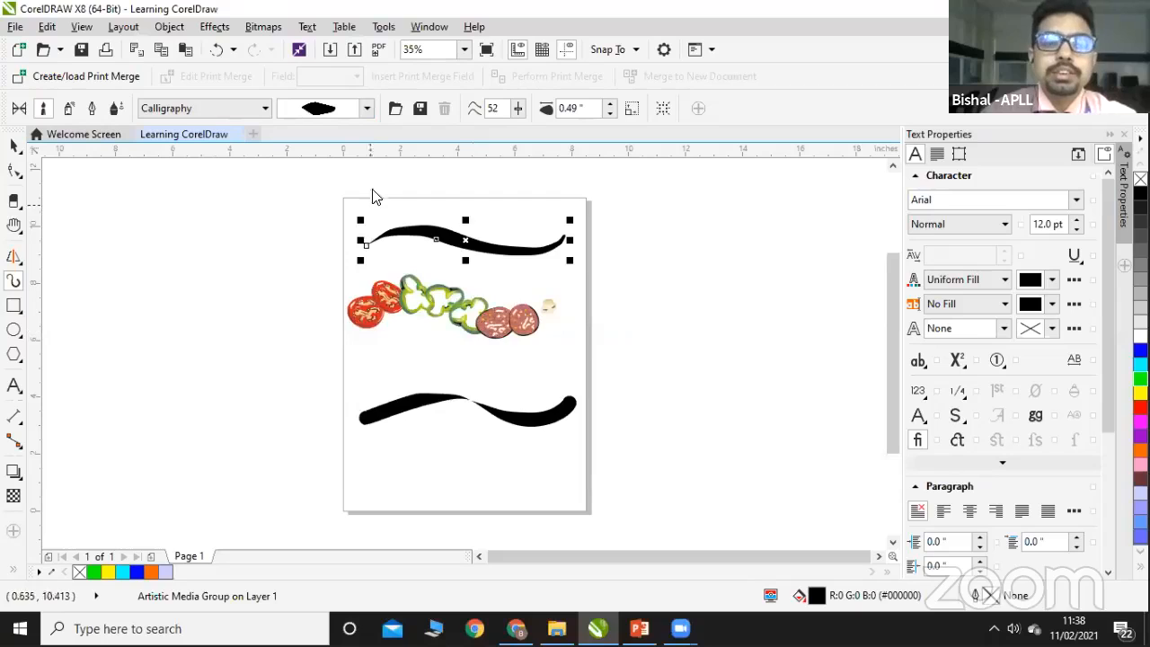
Step: Apply a sketchy pencil-like brush to the top stroke, and replace it with the solid reddish-brown brush
{"action": "left_click", "coordinate": [368, 109]}
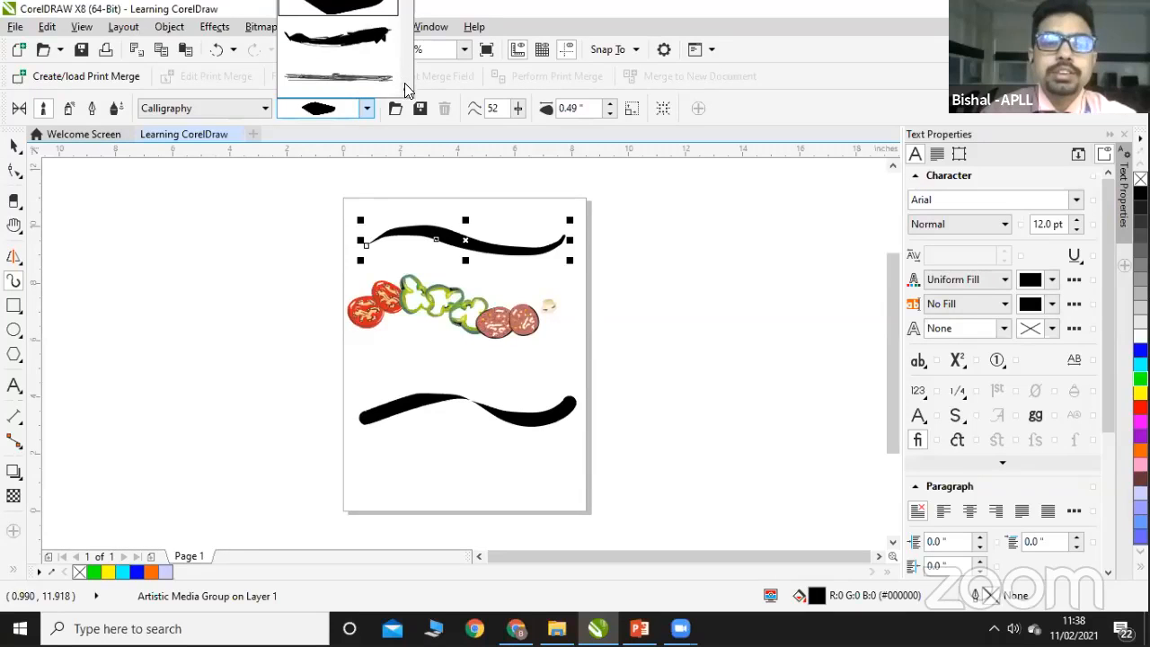
{"action": "left_click", "coordinate": [406, 90]}
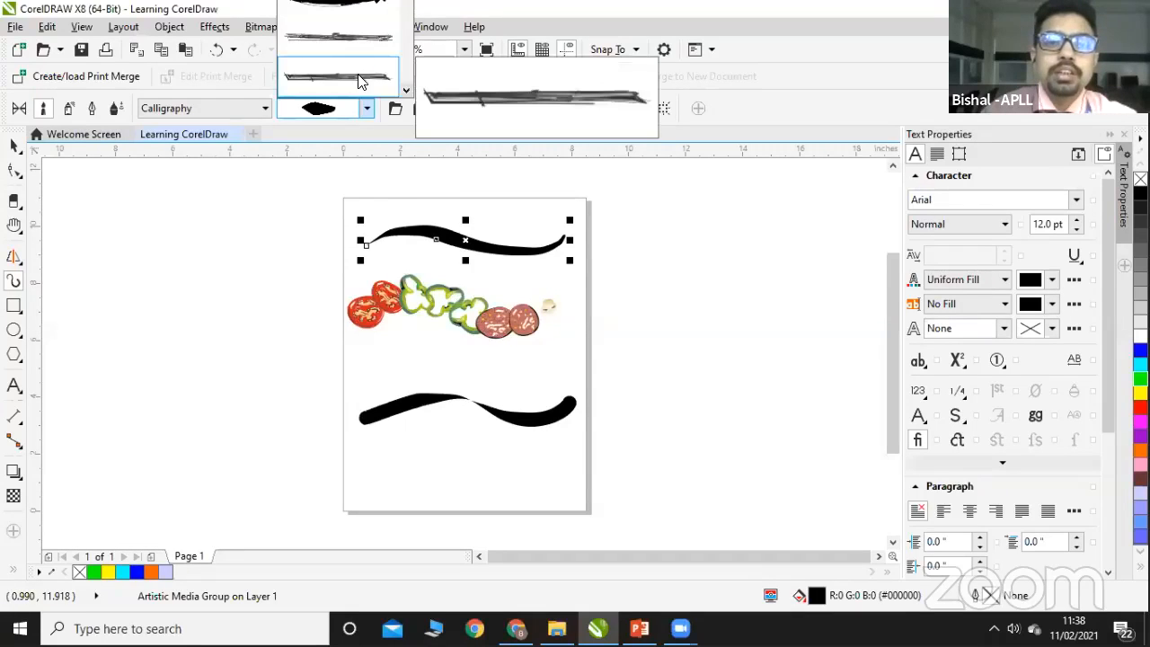
{"action": "left_click", "coordinate": [360, 77]}
{"action": "left_click", "coordinate": [367, 108]}
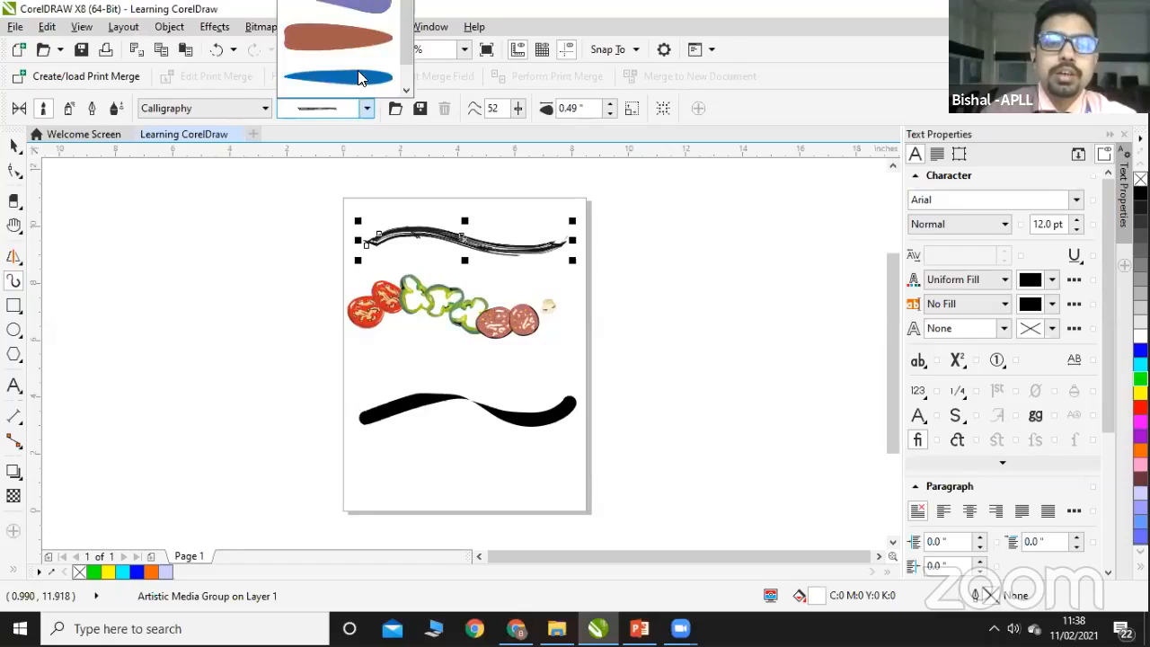
{"action": "left_click", "coordinate": [356, 45]}
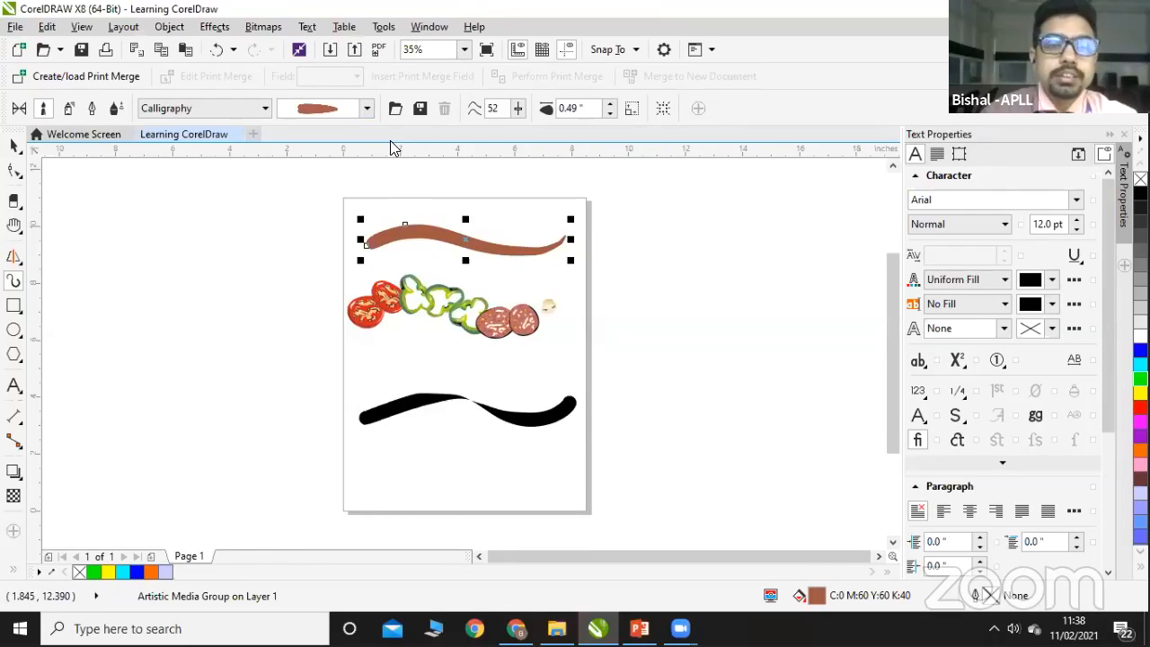
Step: Spray a wavy Footprint stroke along the bottom of the page and change its pattern from human footprints to bird tracks
{"action": "left_click", "coordinate": [69, 109]}
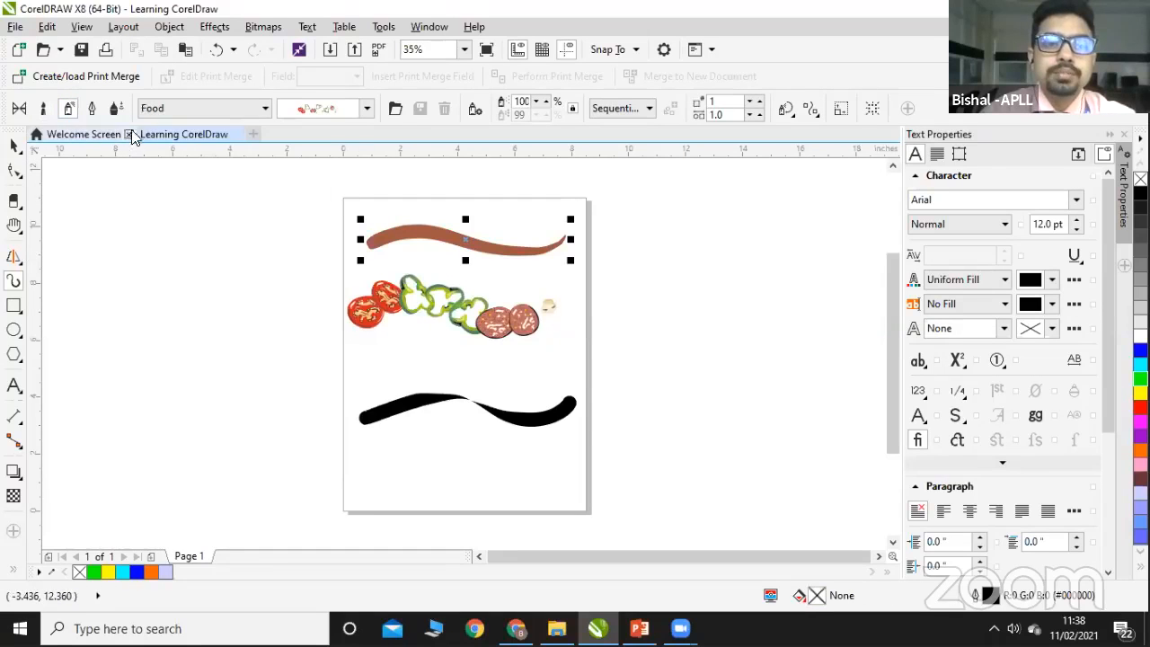
{"action": "left_click", "coordinate": [162, 109]}
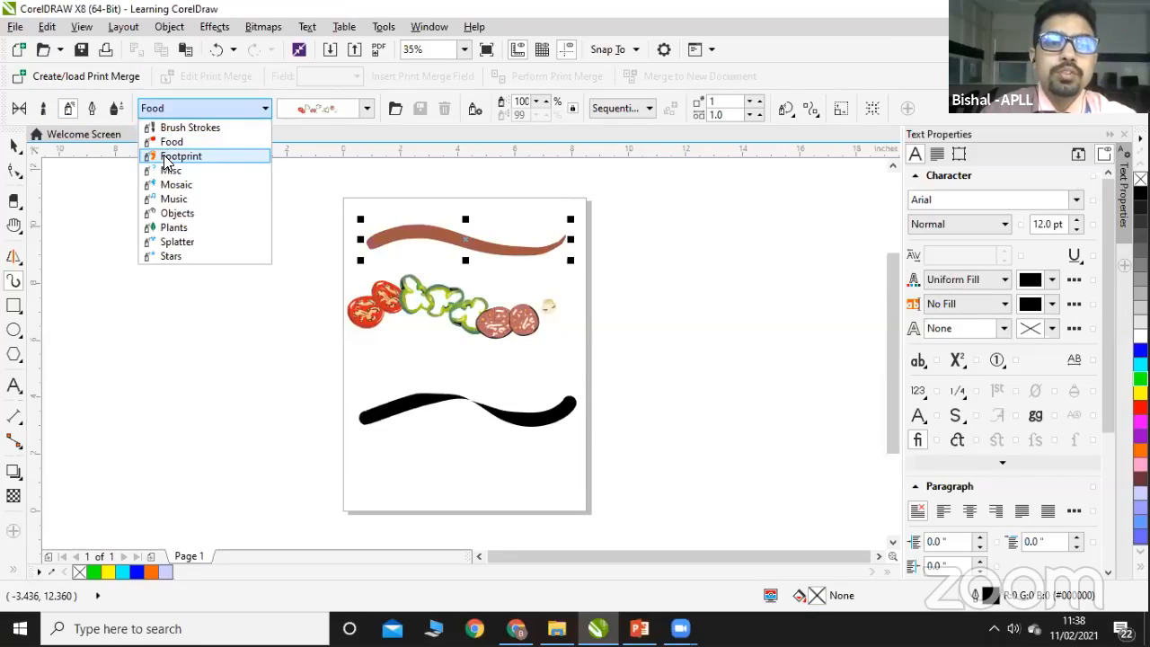
{"action": "left_click", "coordinate": [171, 157]}
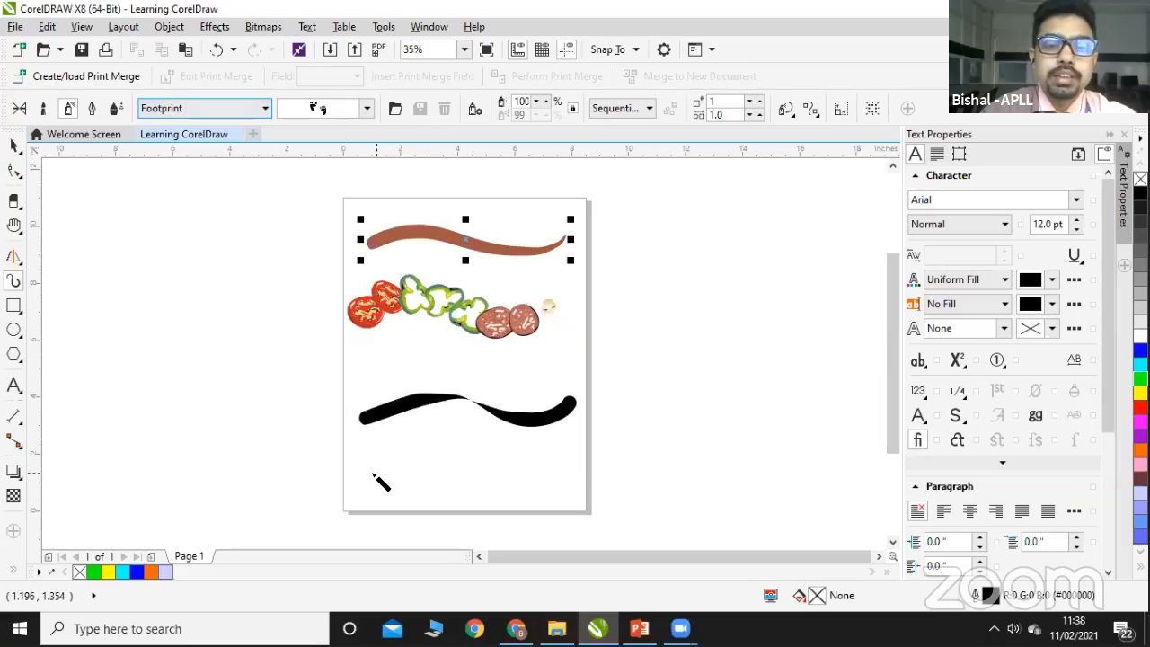
{"action": "mouse_move", "coordinate": [372, 473]}
{"action": "left_mouse_down"}
{"action": "mouse_move", "coordinate": [447, 462]}
{"action": "mouse_move", "coordinate": [535, 482]}
{"action": "mouse_move", "coordinate": [565, 471]}
{"action": "left_mouse_up"}
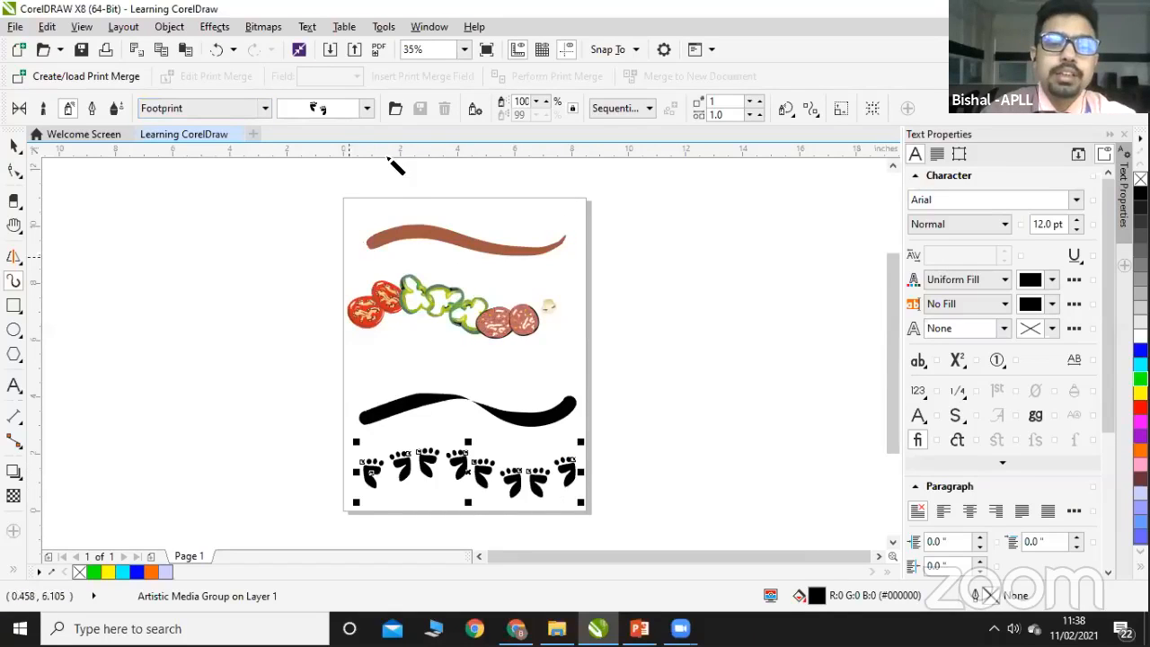
{"action": "left_click", "coordinate": [367, 109]}
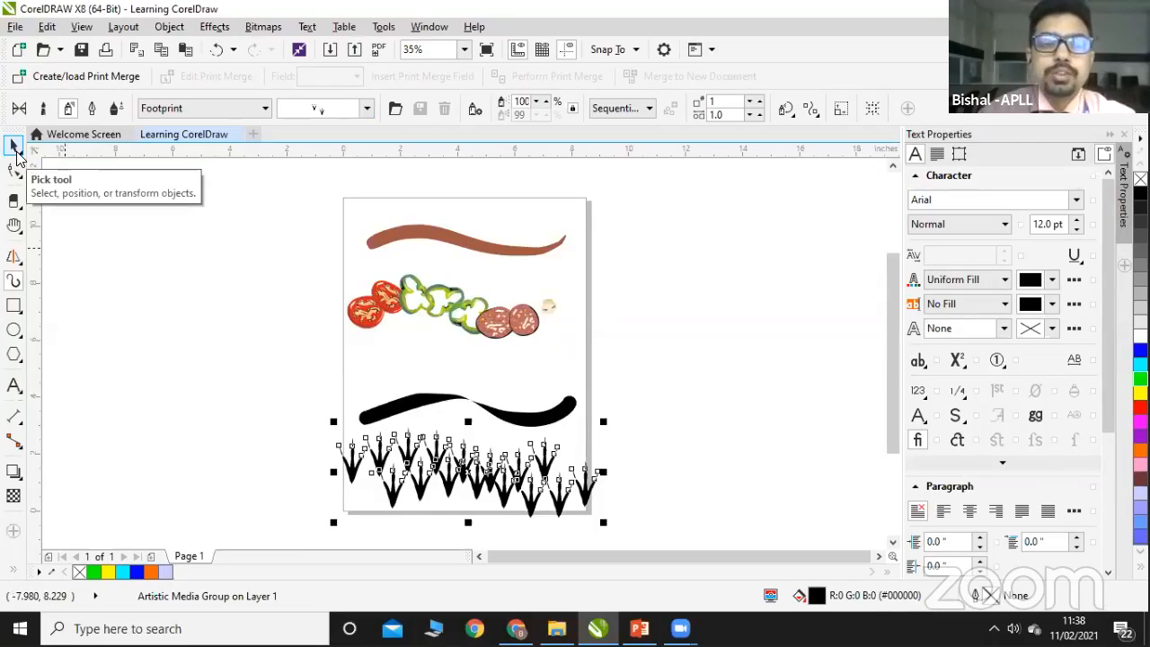
Step: Select all the artistic media strokes on the page and delete them
{"action": "left_click", "coordinate": [15, 149]}
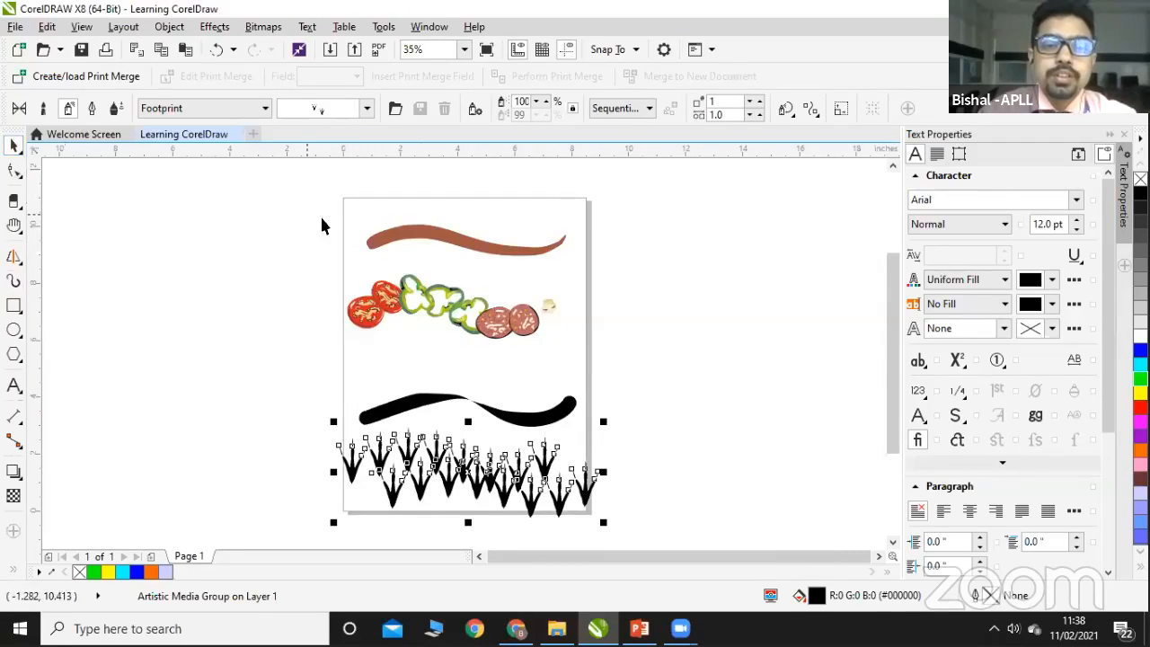
{"action": "mouse_move", "coordinate": [309, 216]}
{"action": "left_mouse_down"}
{"action": "mouse_move", "coordinate": [600, 474]}
{"action": "mouse_move", "coordinate": [618, 527]}
{"action": "left_mouse_up"}
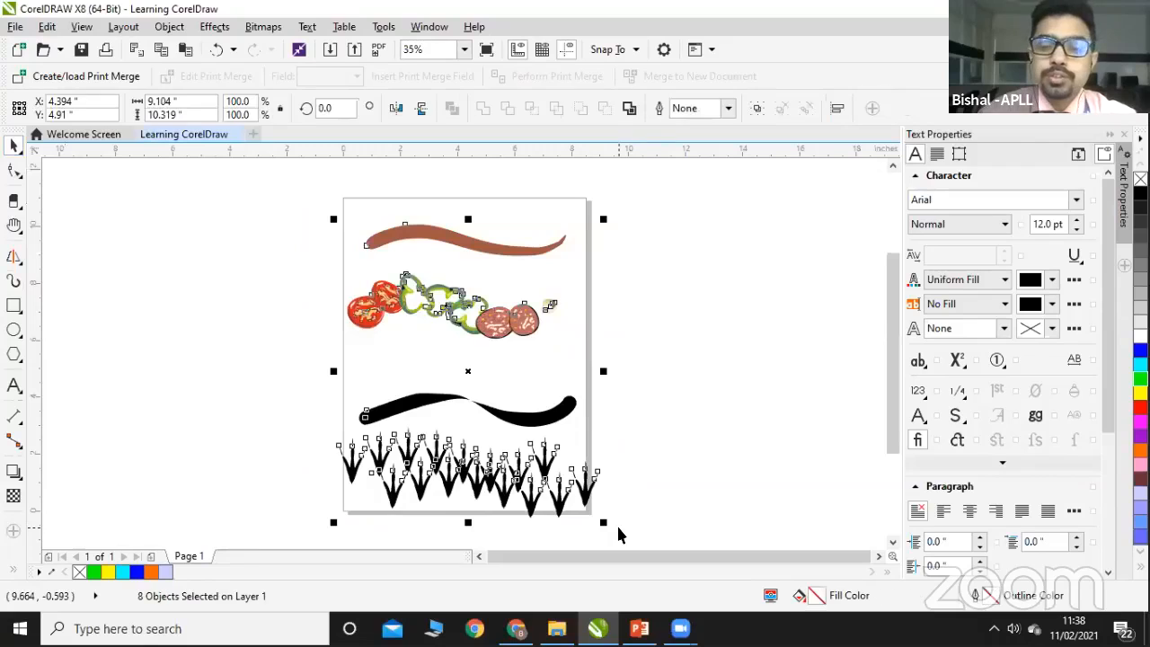
{"action": "key", "text": "Delete"}
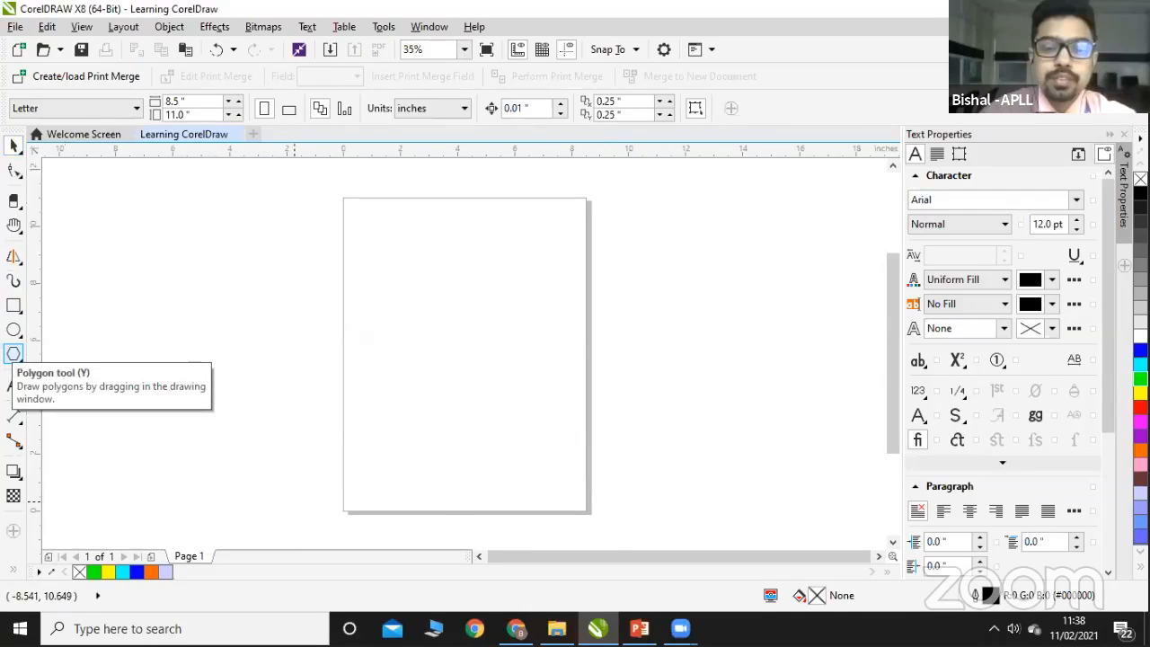
Step: Switch to PowerPoint, present the Rectangle and Ellipse Tool slide full screen, exit the slide show, and return to CorelDRAW
{"action": "left_click", "coordinate": [639, 629]}
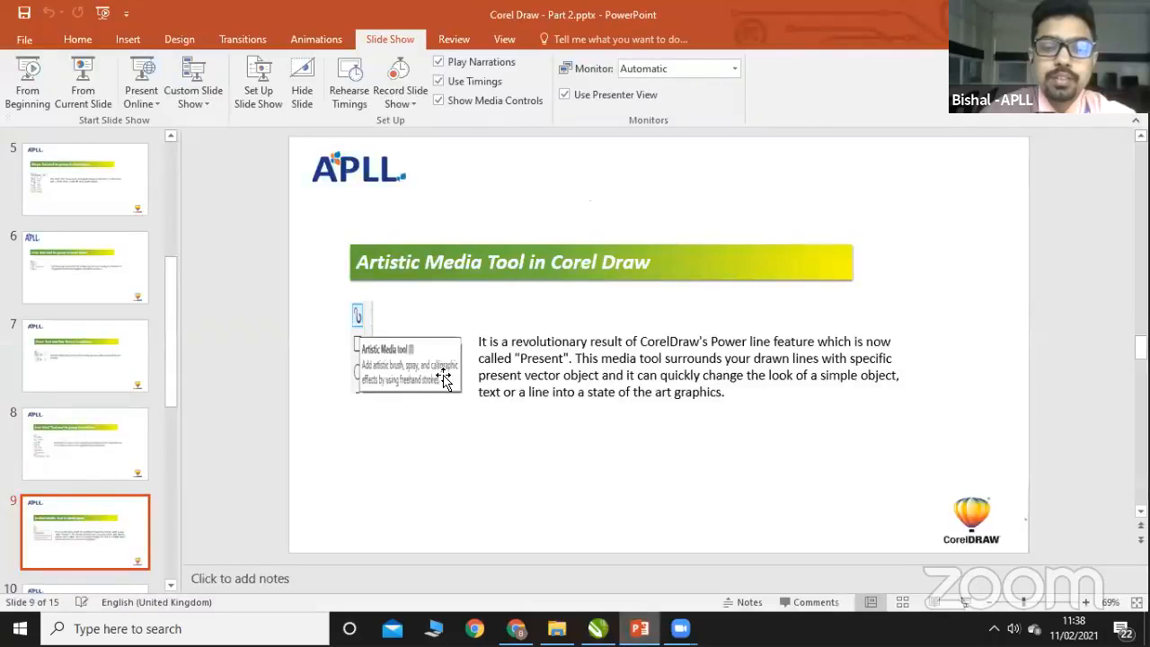
{"action": "left_click", "coordinate": [102, 110]}
{"action": "key", "text": "Right"}
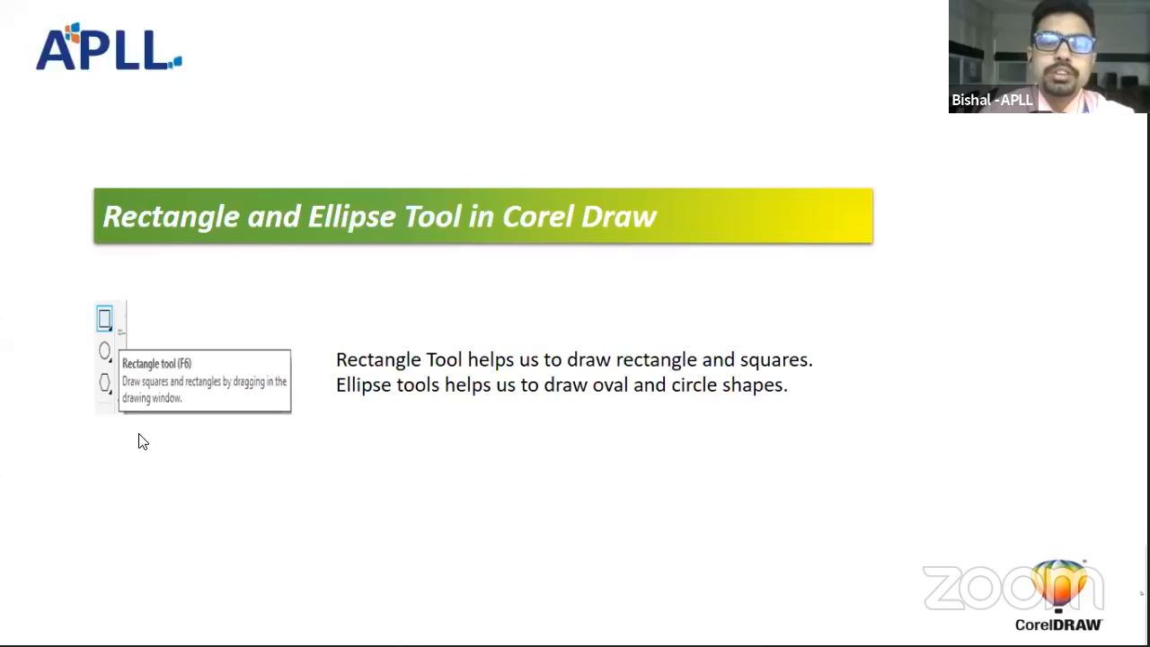
{"action": "key", "text": "Escape"}
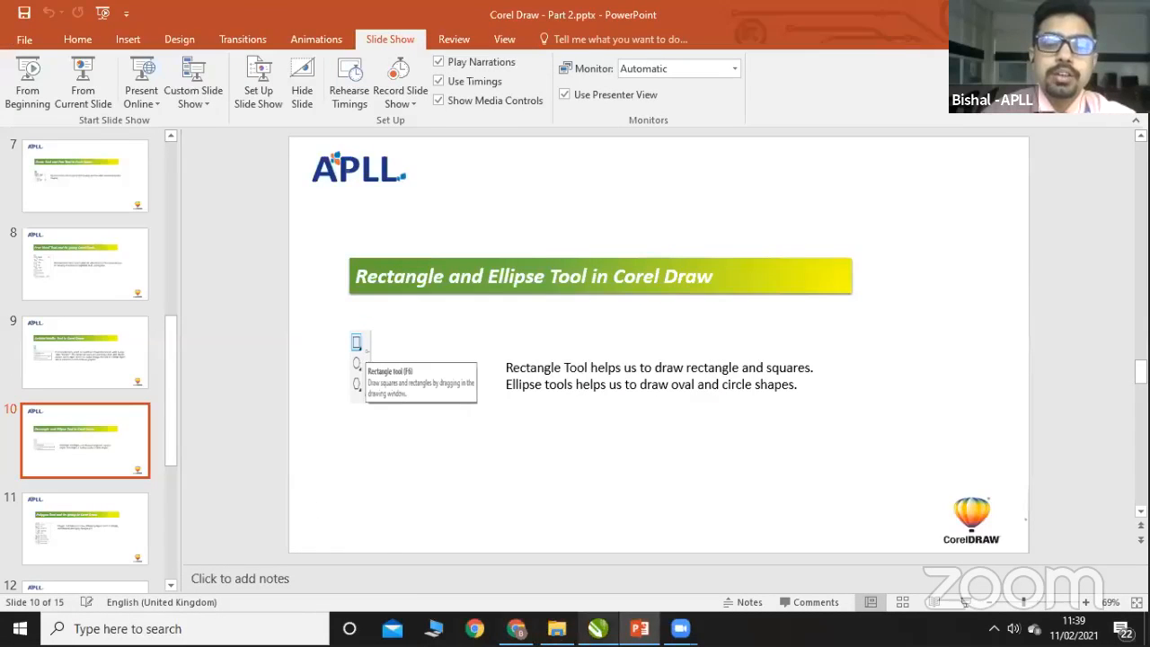
{"action": "left_click", "coordinate": [599, 629]}
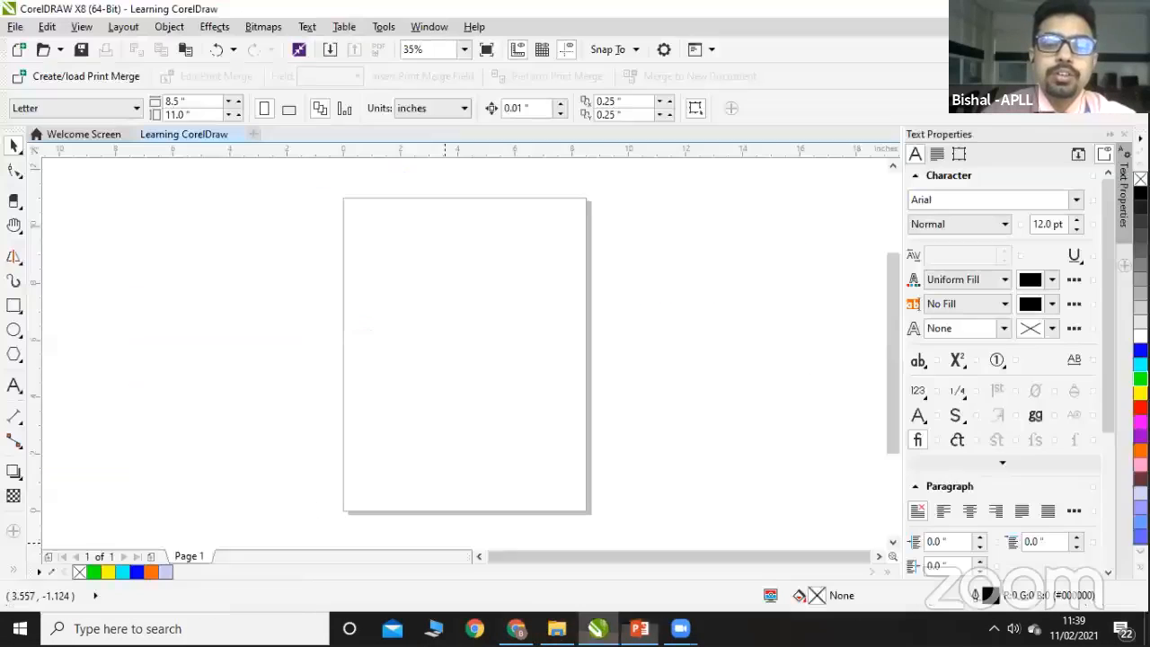
Step: Draw a rectangle about 5.84 by 2.12 inches in the upper half of the page and fill it with cyan
{"action": "left_click", "coordinate": [14, 307]}
{"action": "left_click", "coordinate": [67, 310]}
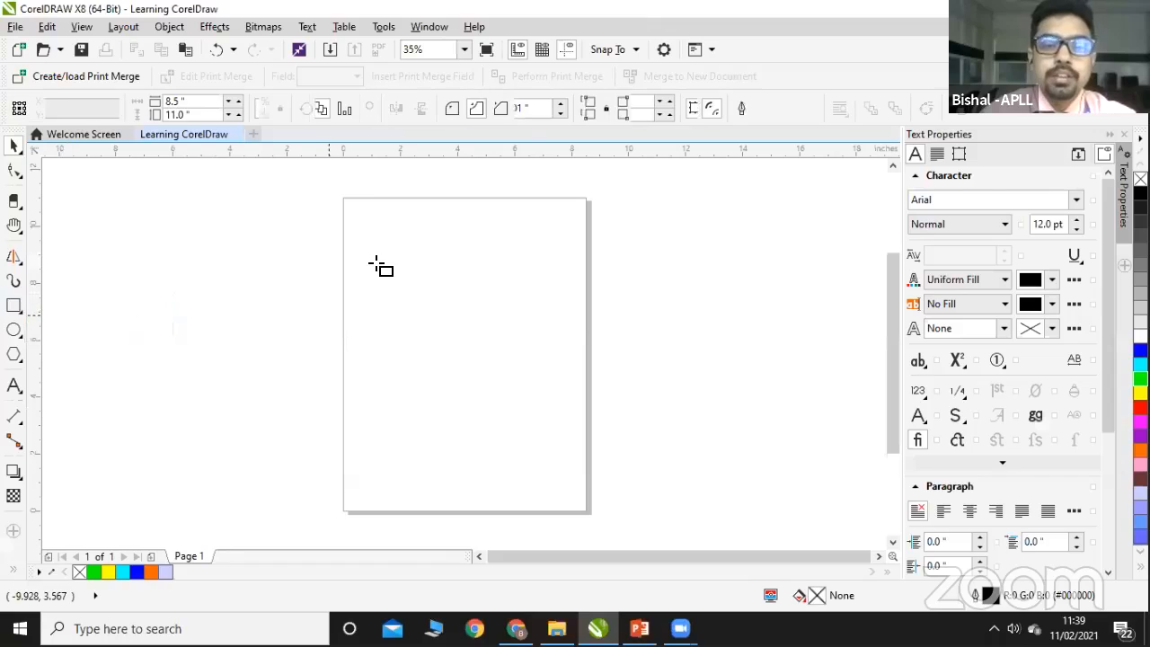
{"action": "mouse_move", "coordinate": [383, 262]}
{"action": "left_mouse_down"}
{"action": "mouse_move", "coordinate": [542, 329]}
{"action": "mouse_move", "coordinate": [551, 322]}
{"action": "left_mouse_up"}
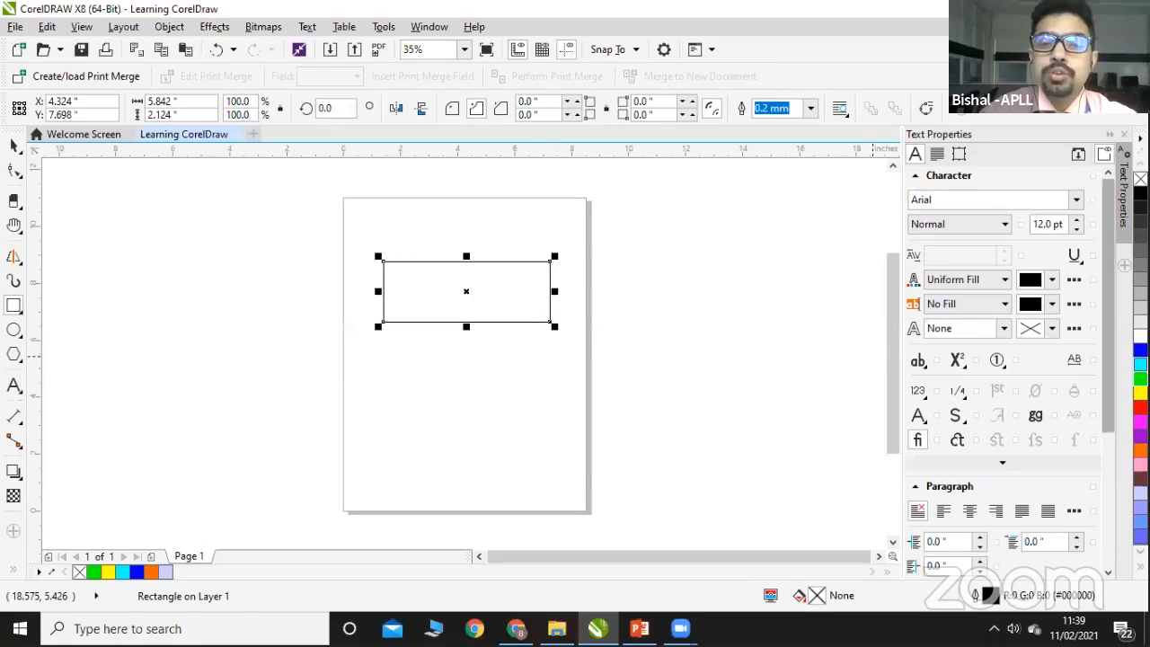
{"action": "left_click", "coordinate": [1140, 363]}
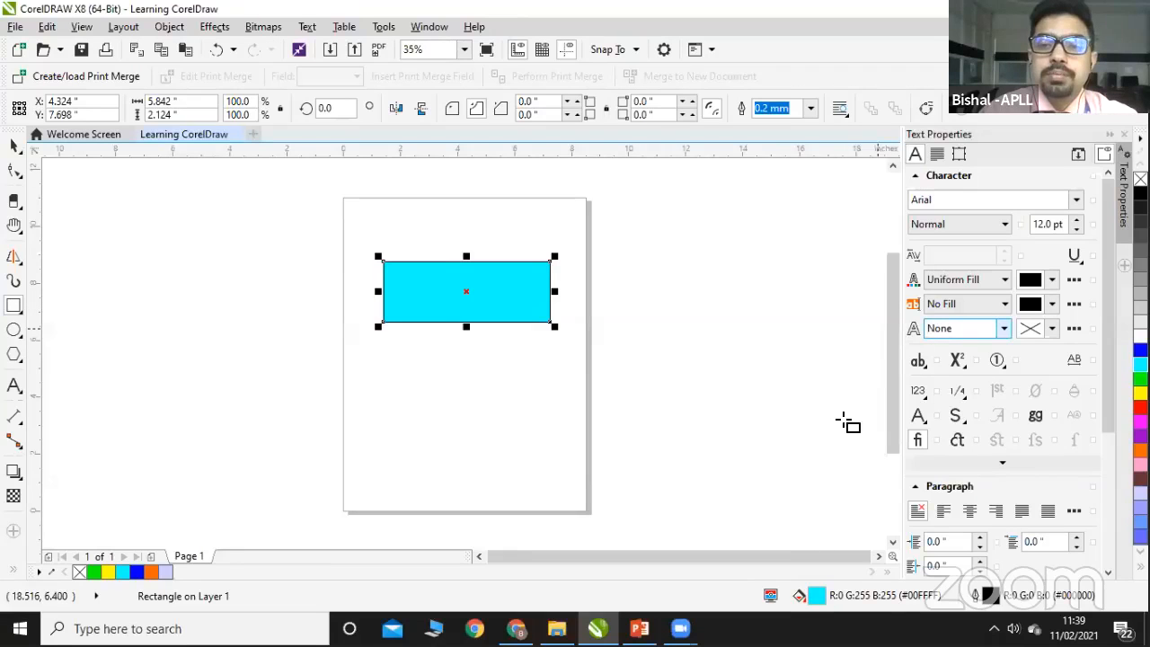
Step: Set the default paragraph text background to Uniform Fill, and replace it with Fountain Fill
{"action": "left_click", "coordinate": [998, 310]}
{"action": "left_click", "coordinate": [965, 334]}
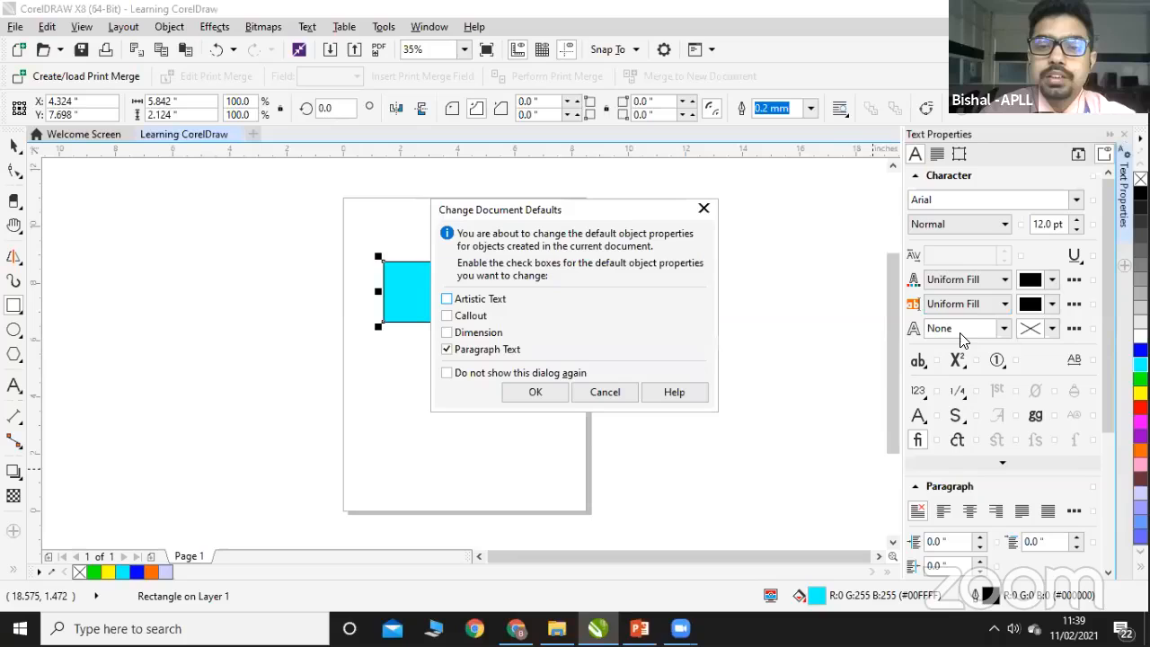
{"action": "left_click", "coordinate": [519, 391]}
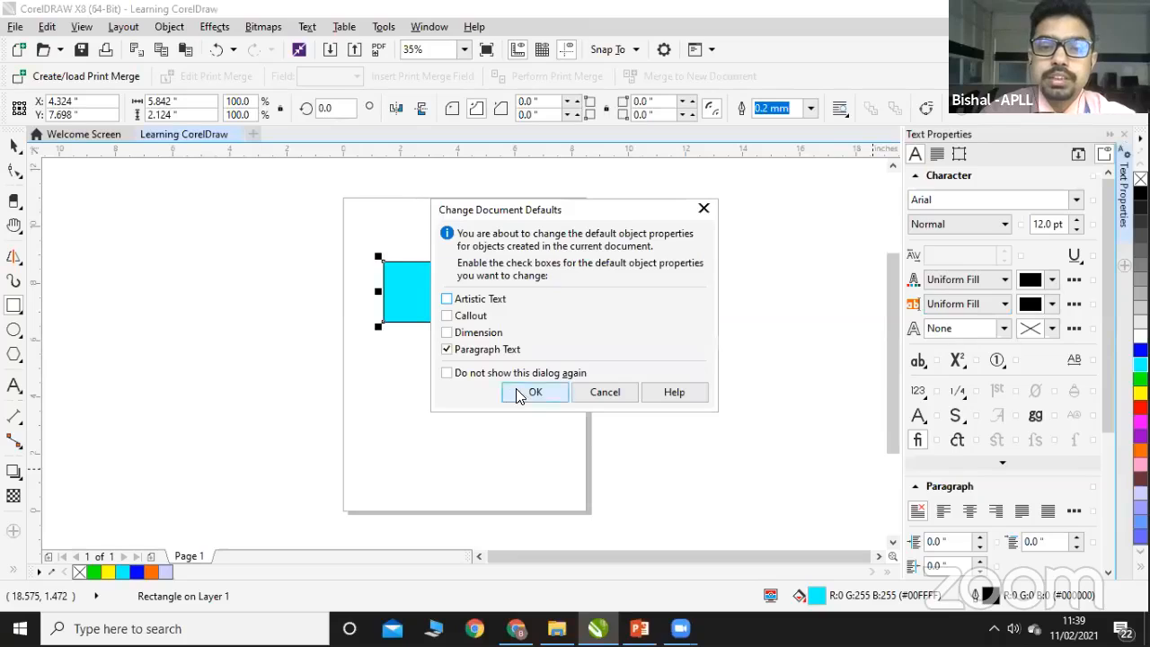
{"action": "left_click", "coordinate": [986, 303]}
{"action": "left_click", "coordinate": [947, 349]}
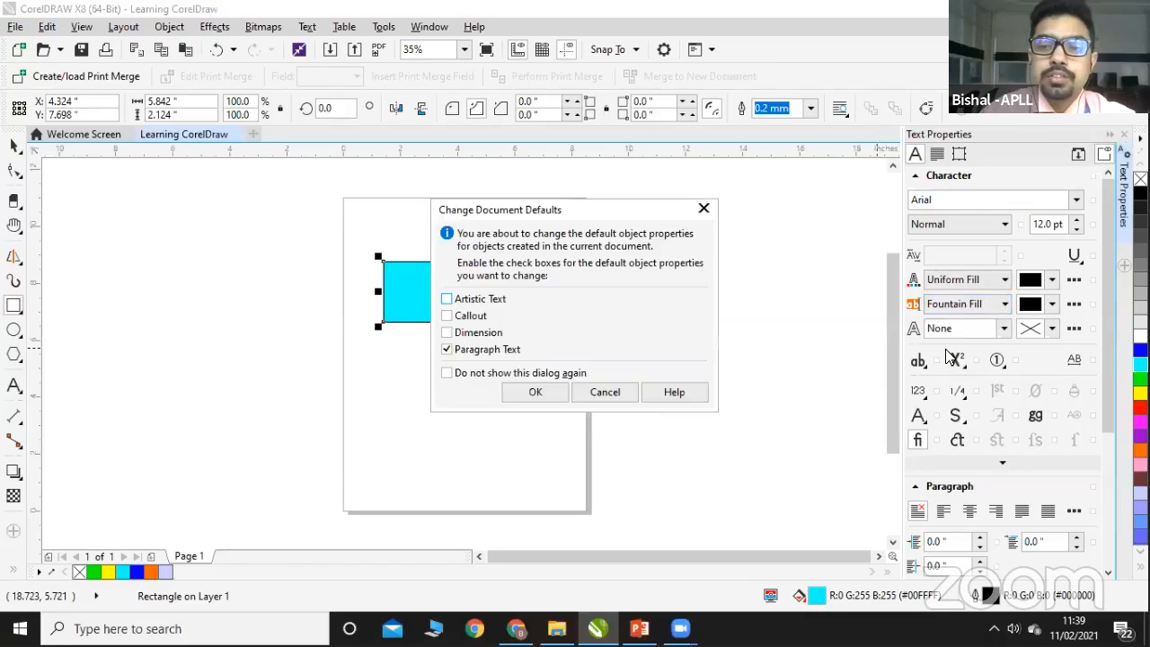
{"action": "left_click", "coordinate": [527, 390]}
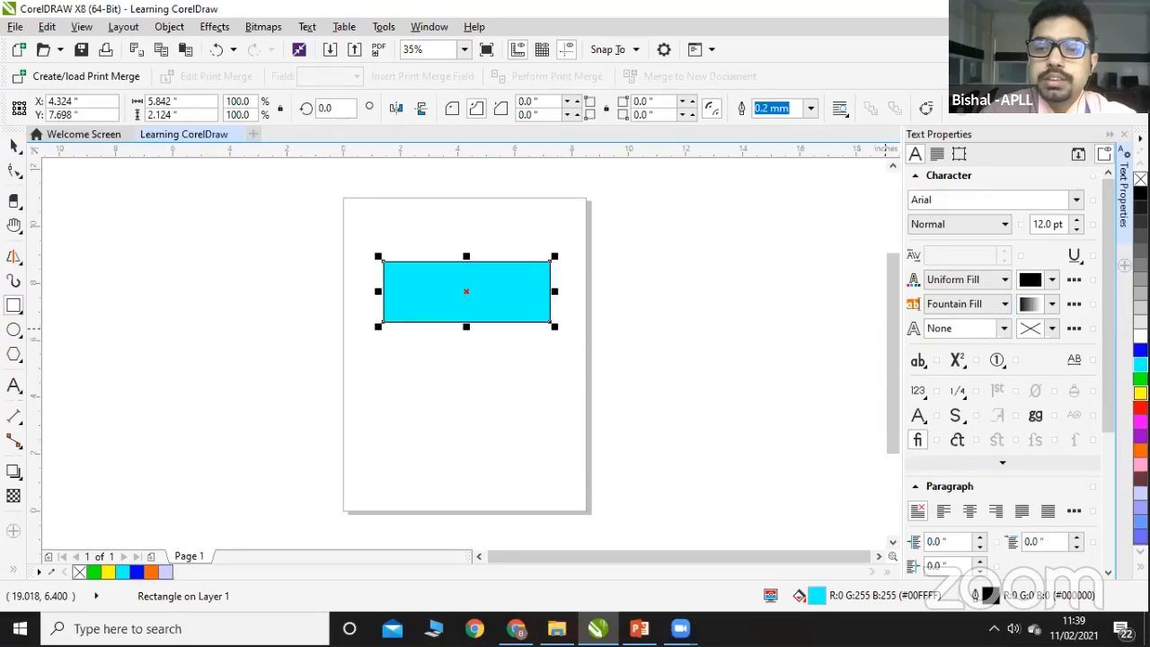
Step: Recolour the rectangle yellow and set the default paragraph text fill to 2 Color Pattern
{"action": "left_click", "coordinate": [1139, 393]}
{"action": "left_click", "coordinate": [971, 279]}
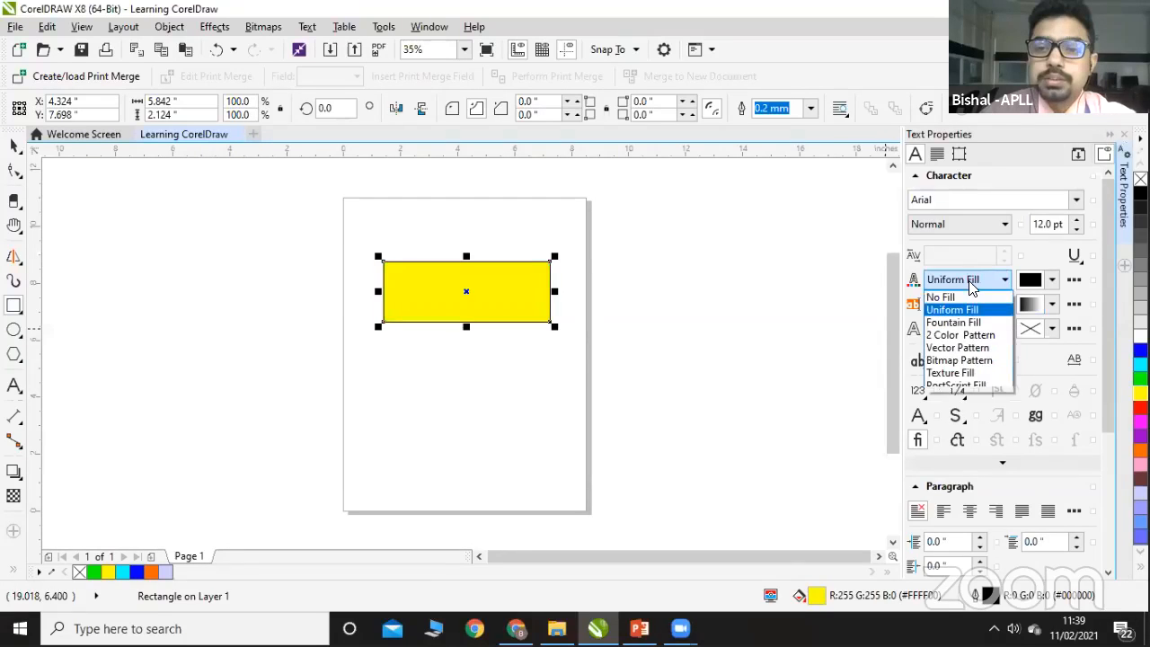
{"action": "left_click", "coordinate": [959, 335]}
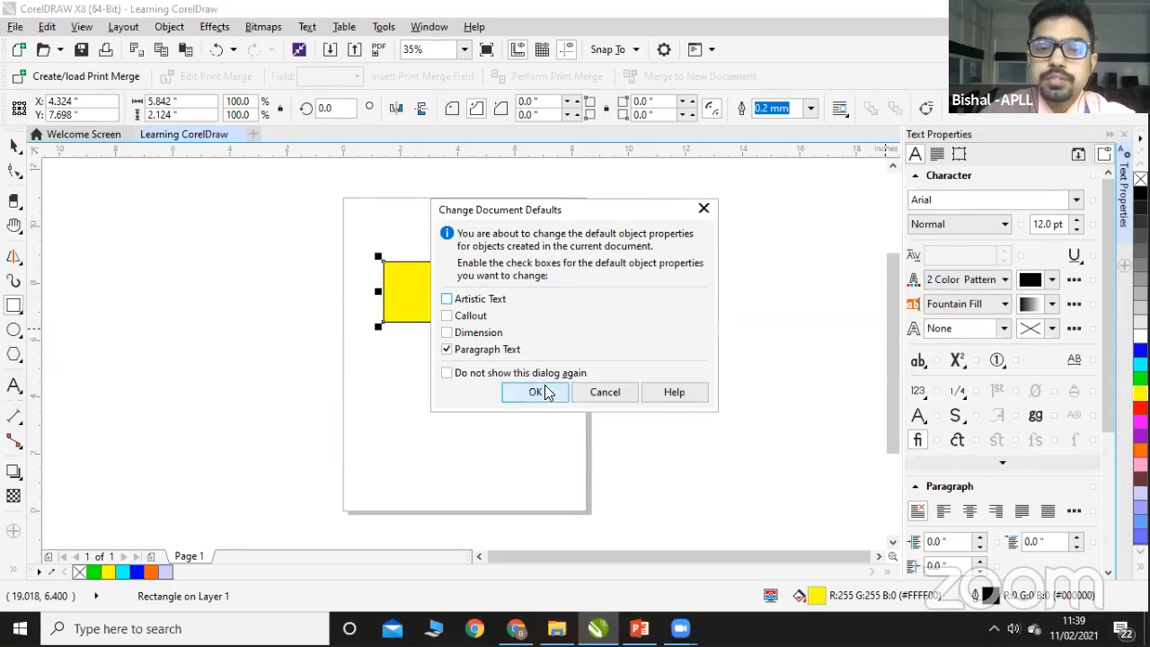
{"action": "left_click", "coordinate": [536, 392]}
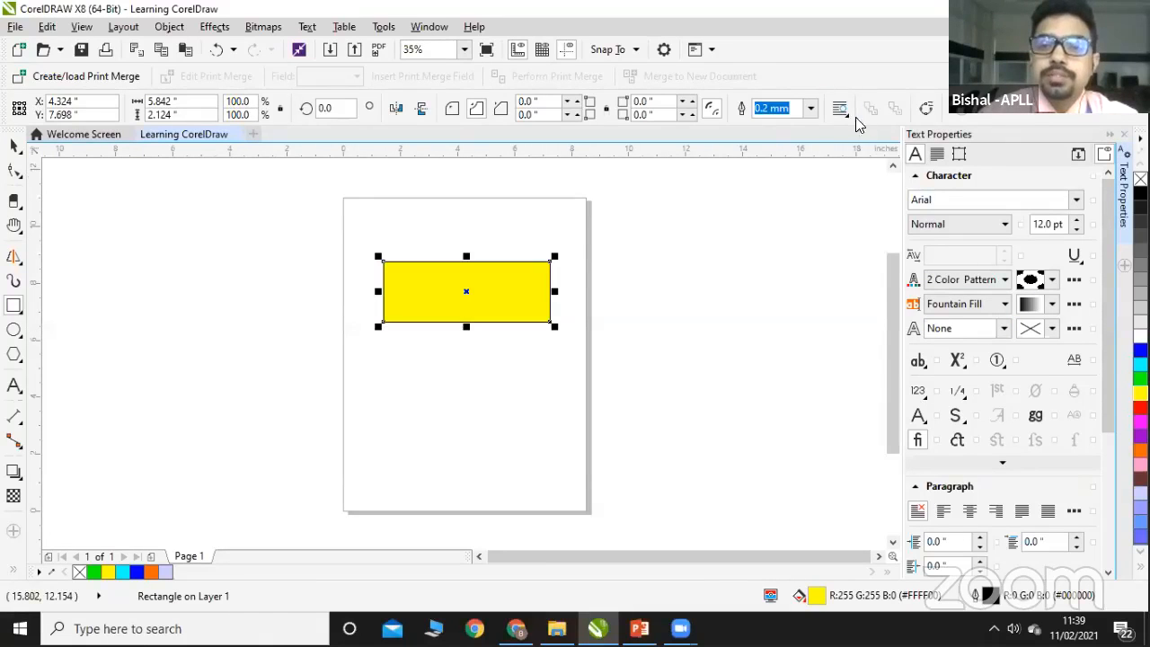
Step: Try outline widths of 2.5 mm, 10.0 mm, Hairline and None on the yellow rectangle, and settle on 0.25 mm
{"action": "left_click", "coordinate": [809, 109]}
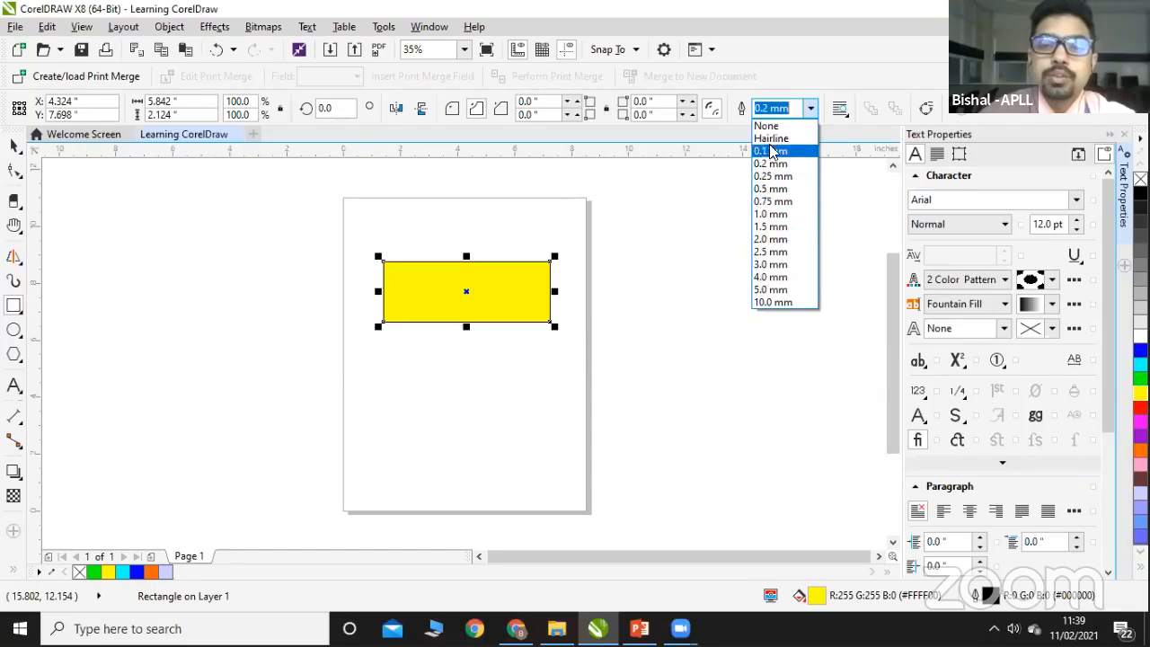
{"action": "left_click", "coordinate": [766, 252]}
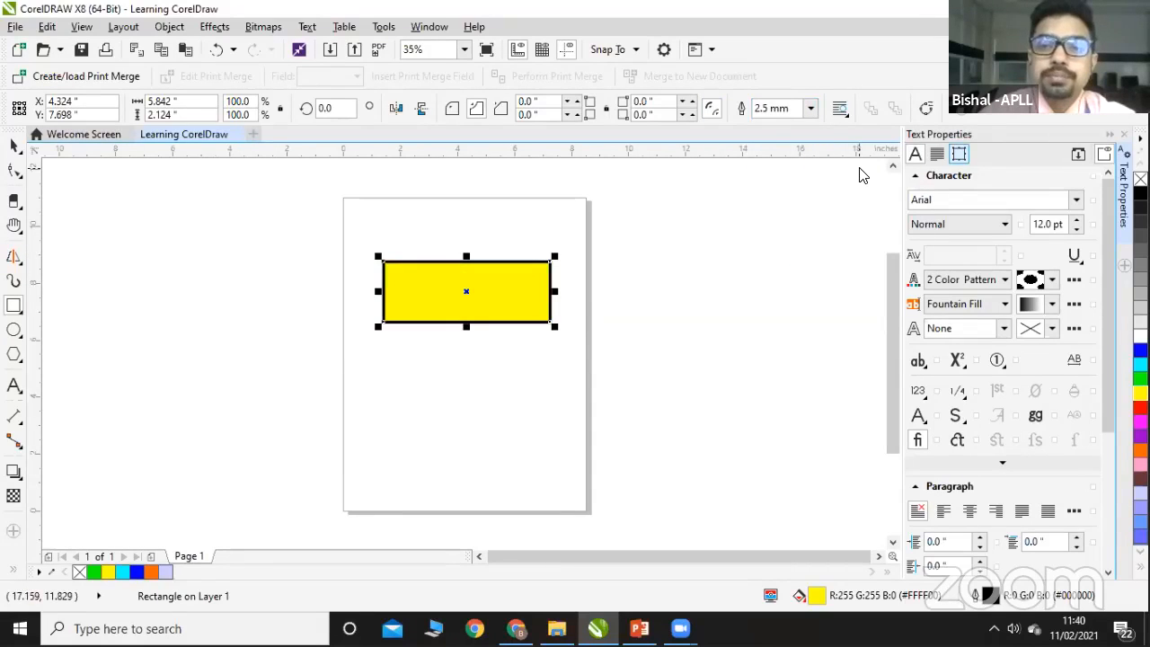
{"action": "left_click", "coordinate": [811, 110]}
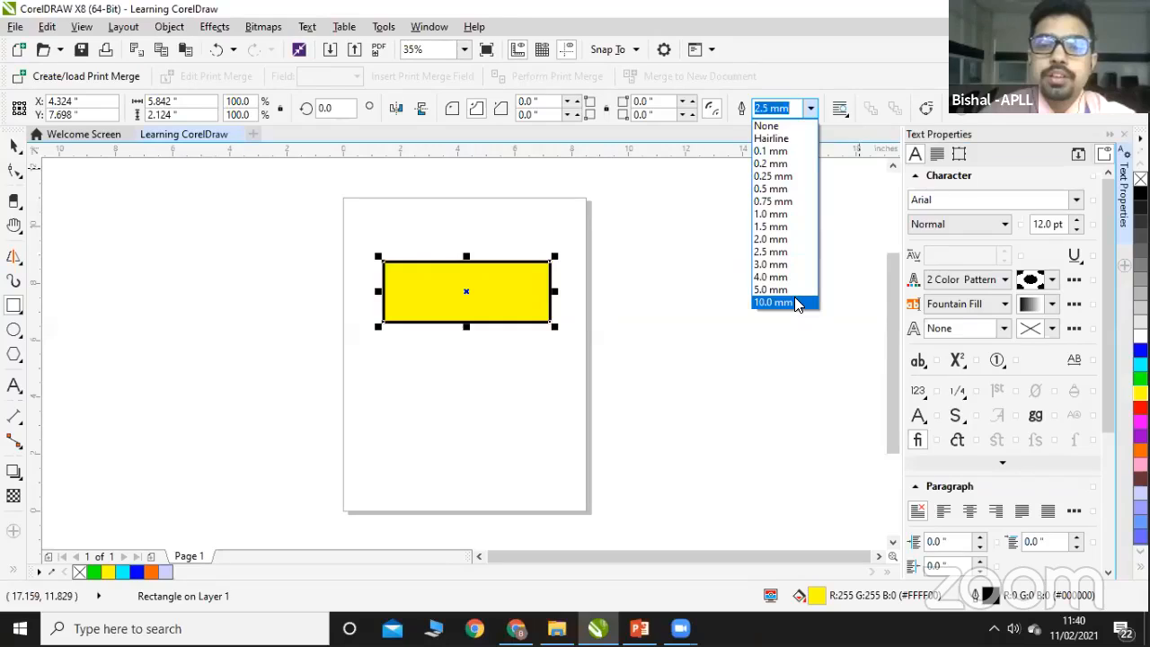
{"action": "left_click", "coordinate": [794, 298]}
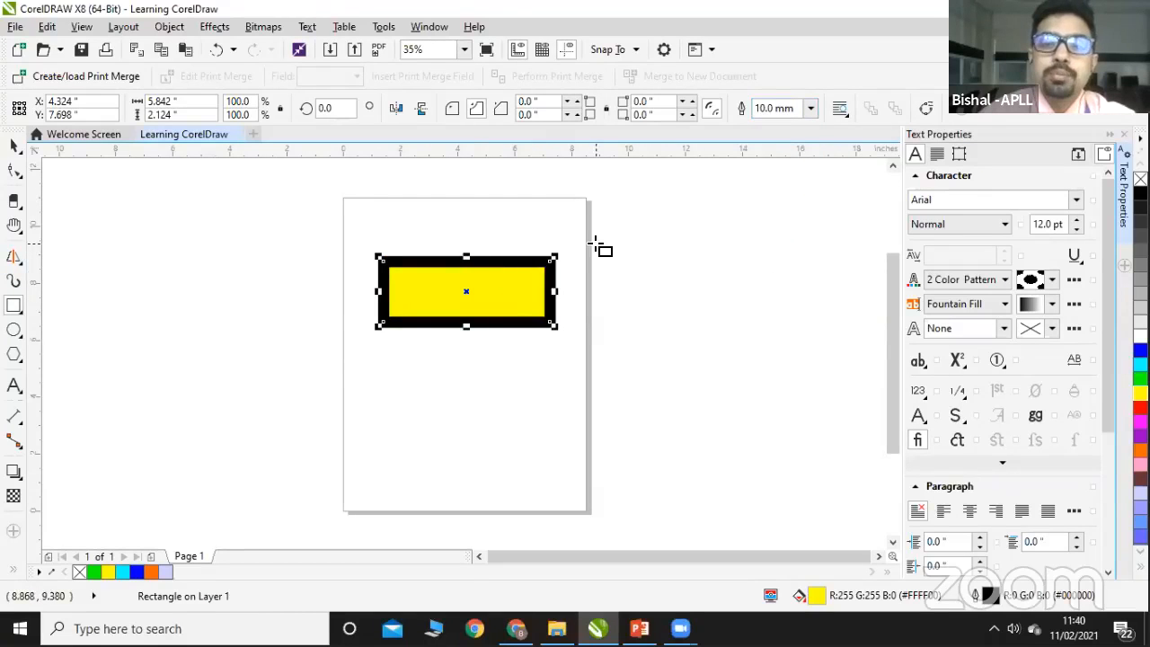
{"action": "left_click", "coordinate": [811, 109]}
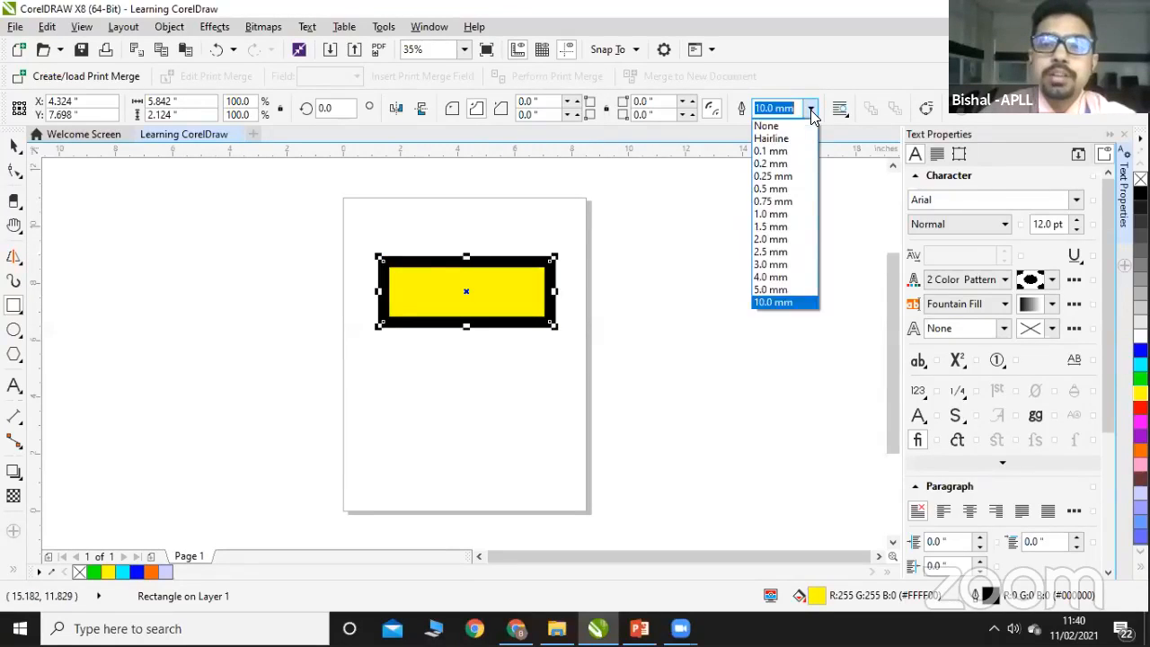
{"action": "left_click", "coordinate": [789, 138]}
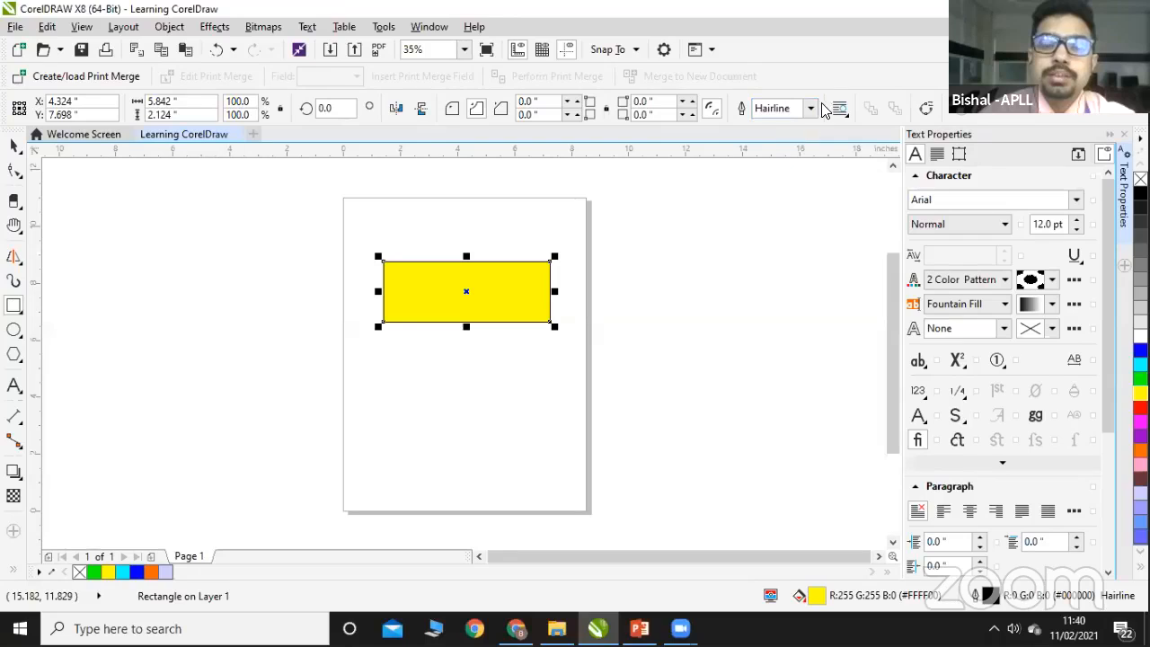
{"action": "left_click", "coordinate": [811, 108]}
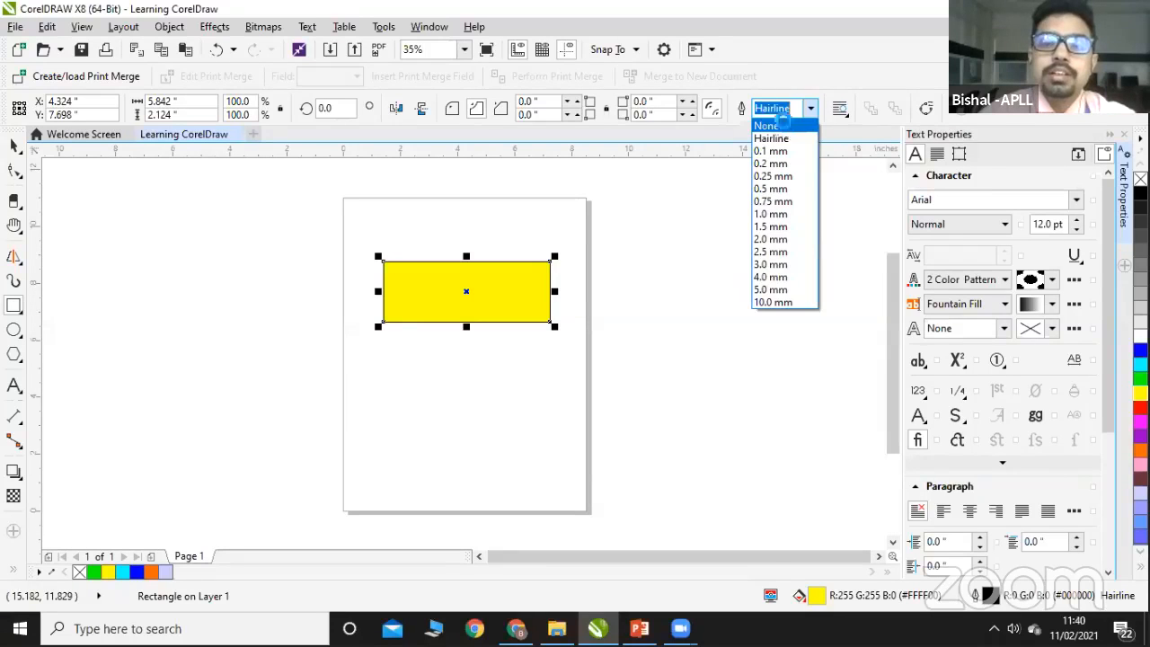
{"action": "left_click", "coordinate": [782, 126]}
{"action": "left_click", "coordinate": [811, 109]}
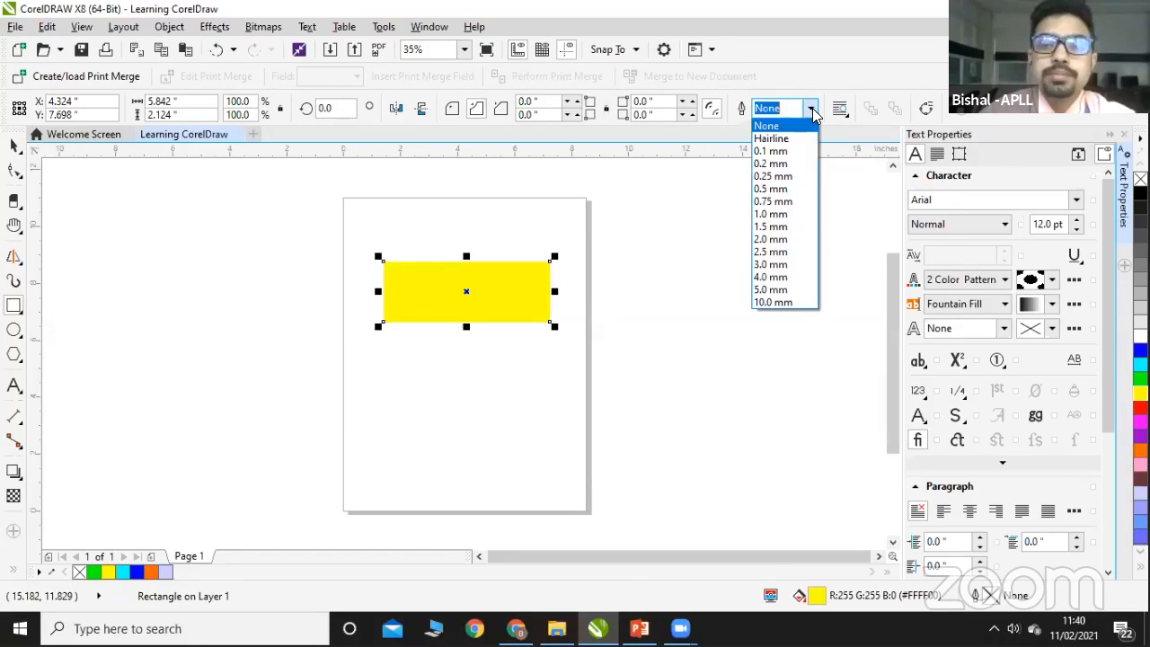
{"action": "left_click", "coordinate": [786, 177]}
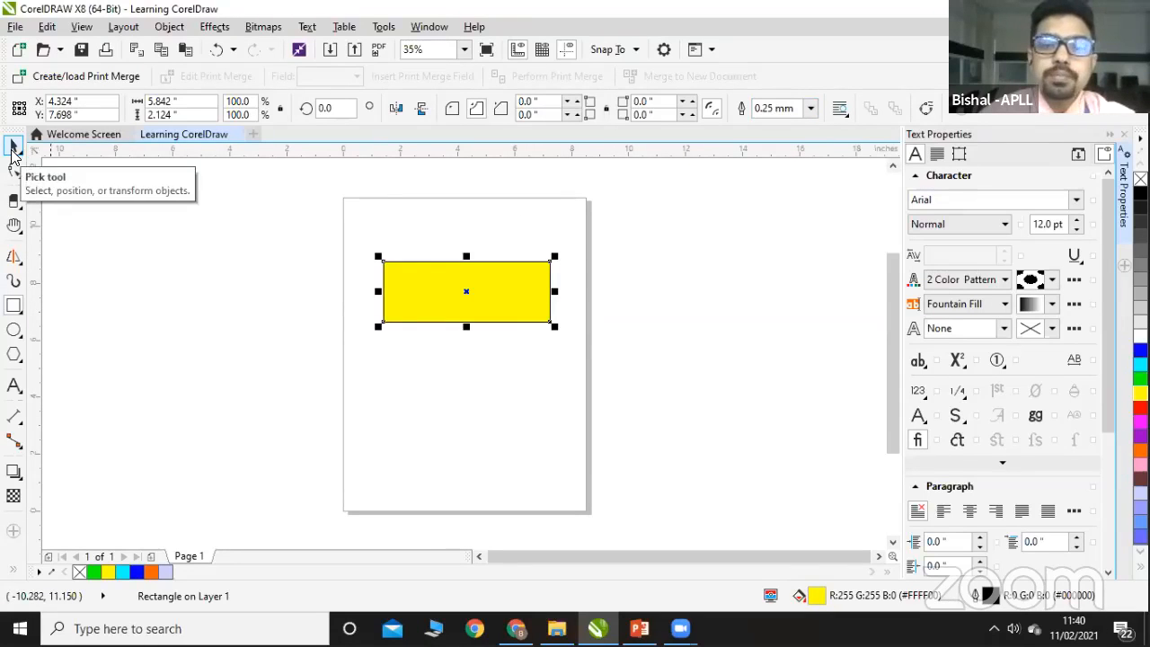
Step: Draw a 3-Point Rectangle about 5.72 by 2.12 inches below the yellow rectangle
{"action": "left_click", "coordinate": [18, 310]}
{"action": "left_click", "coordinate": [89, 330]}
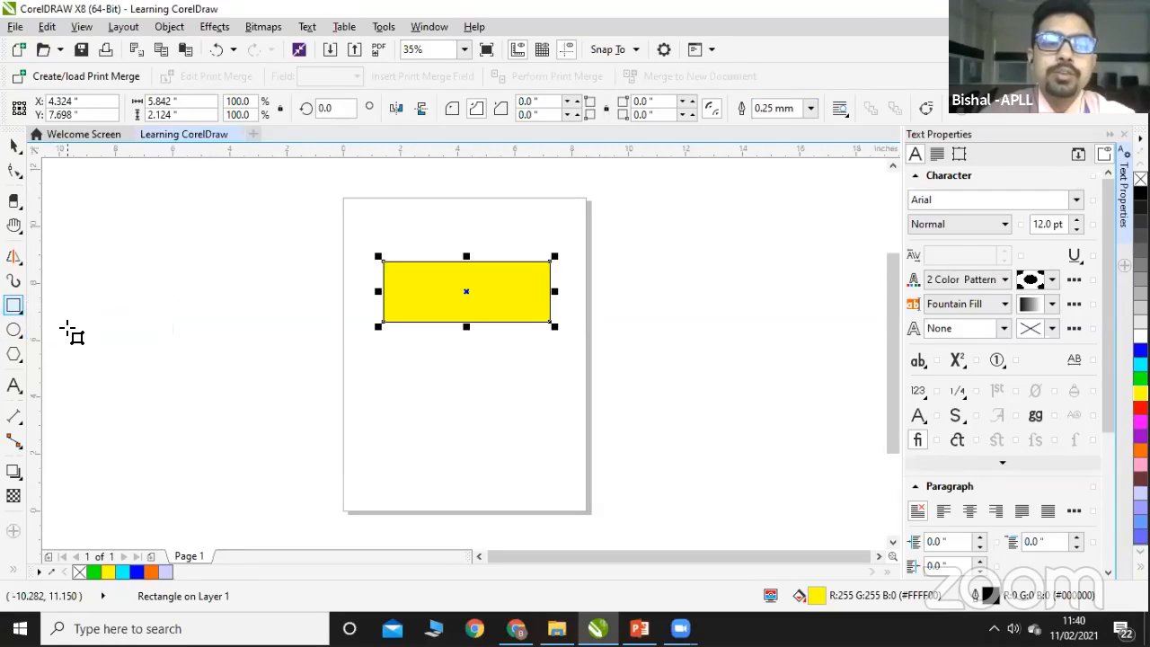
{"action": "left_click_drag", "start_coordinate": [382, 368], "coordinate": [545, 370]}
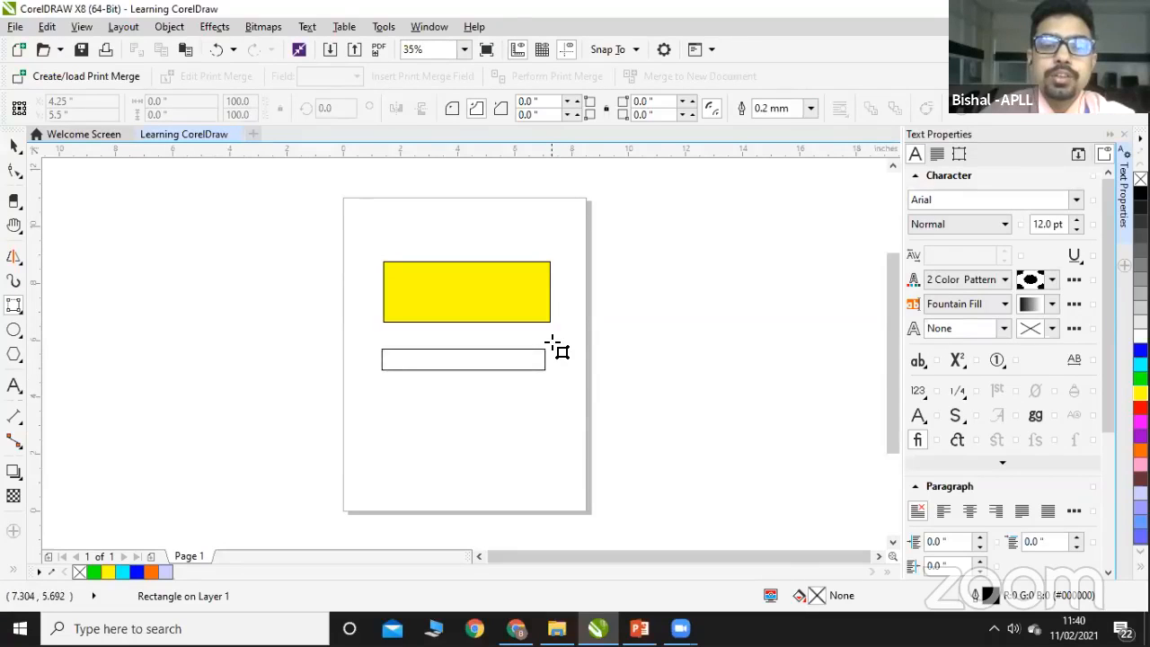
{"action": "left_click", "coordinate": [546, 434]}
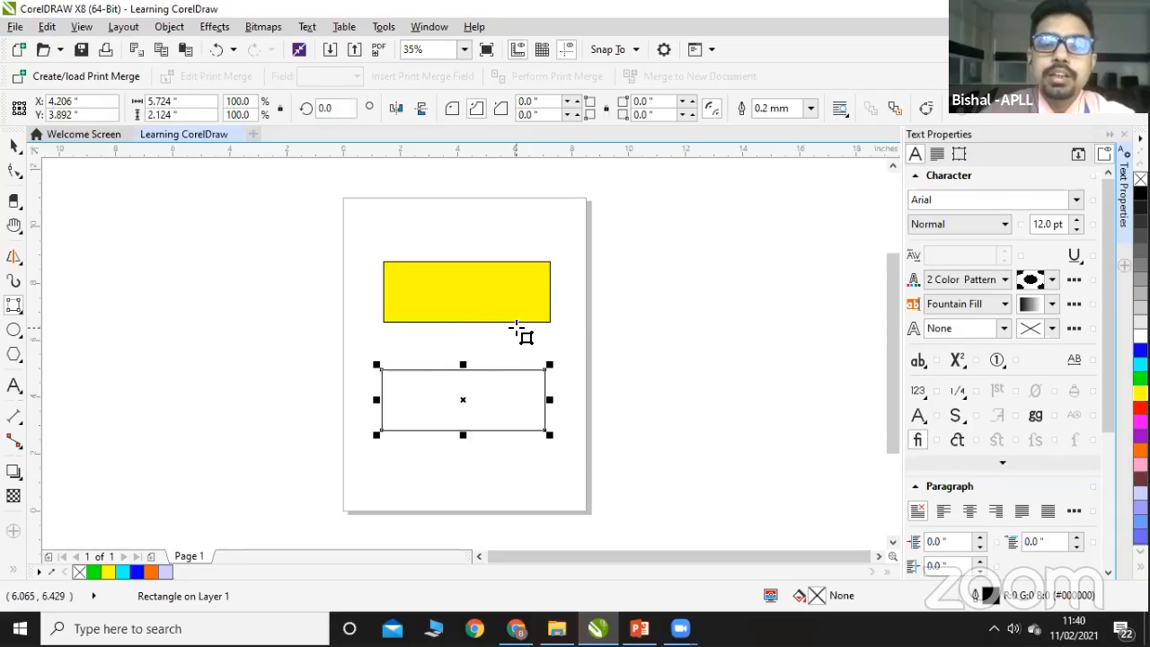
Step: Select both rectangles on the page and delete them
{"action": "left_click", "coordinate": [17, 307]}
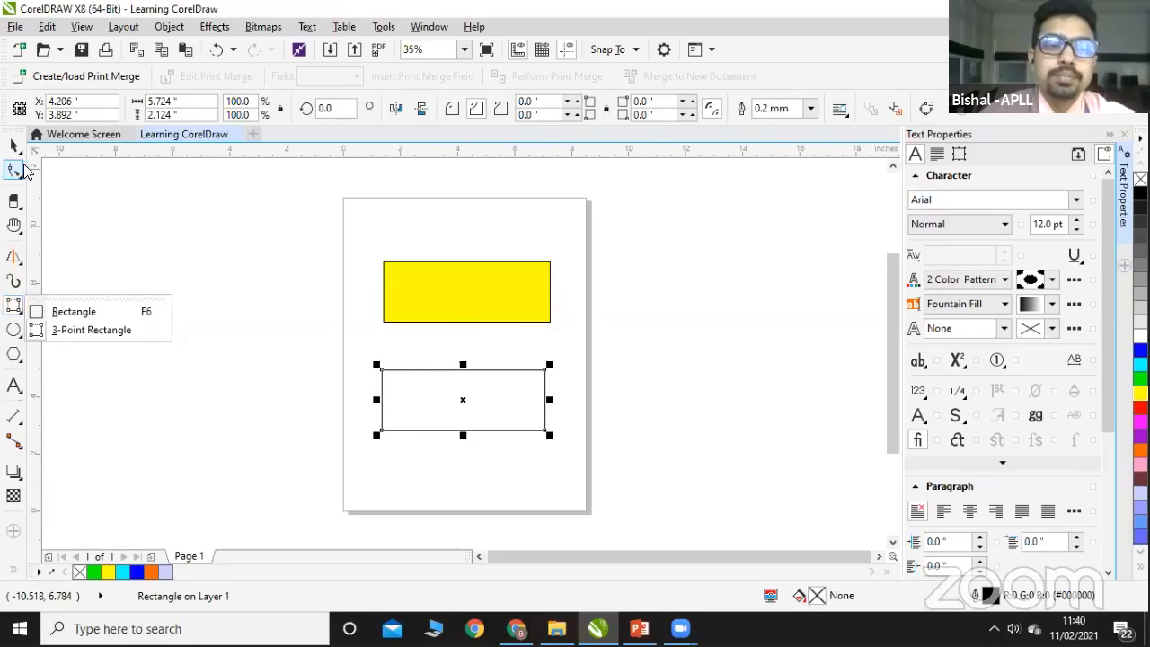
{"action": "left_click", "coordinate": [14, 147]}
{"action": "left_click_drag", "start_coordinate": [361, 250], "coordinate": [575, 465]}
{"action": "key", "text": "Delete"}
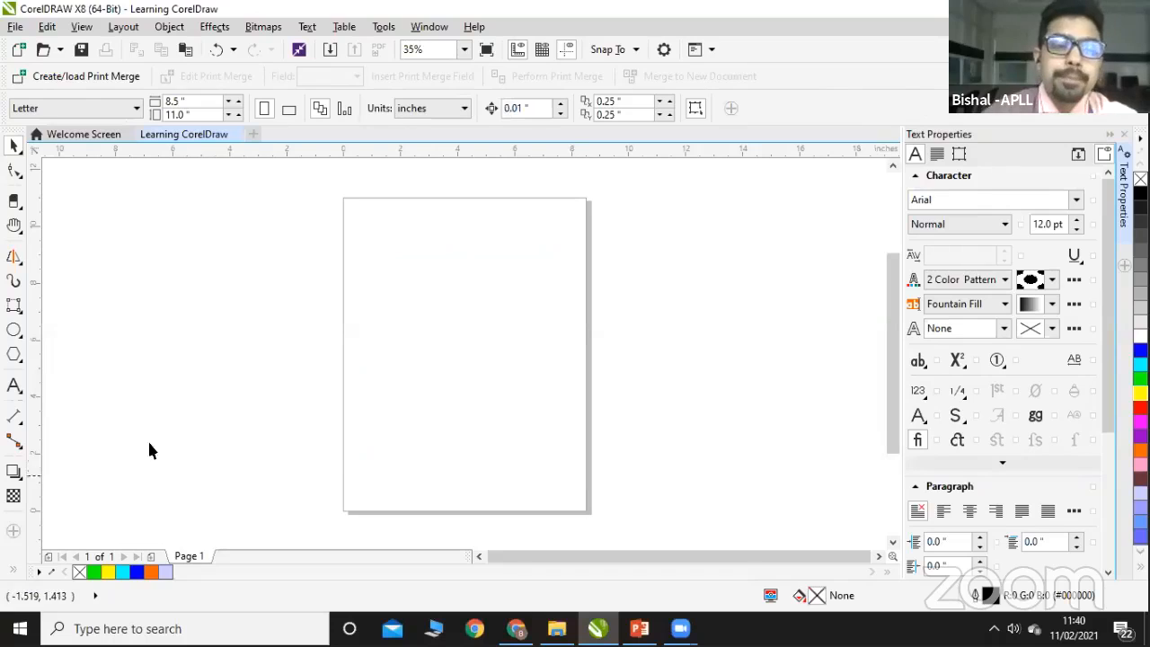
Step: Draw an ellipse about 2.95 by 3.3 inches near the middle of the page and fill it with yellow
{"action": "left_click", "coordinate": [19, 333]}
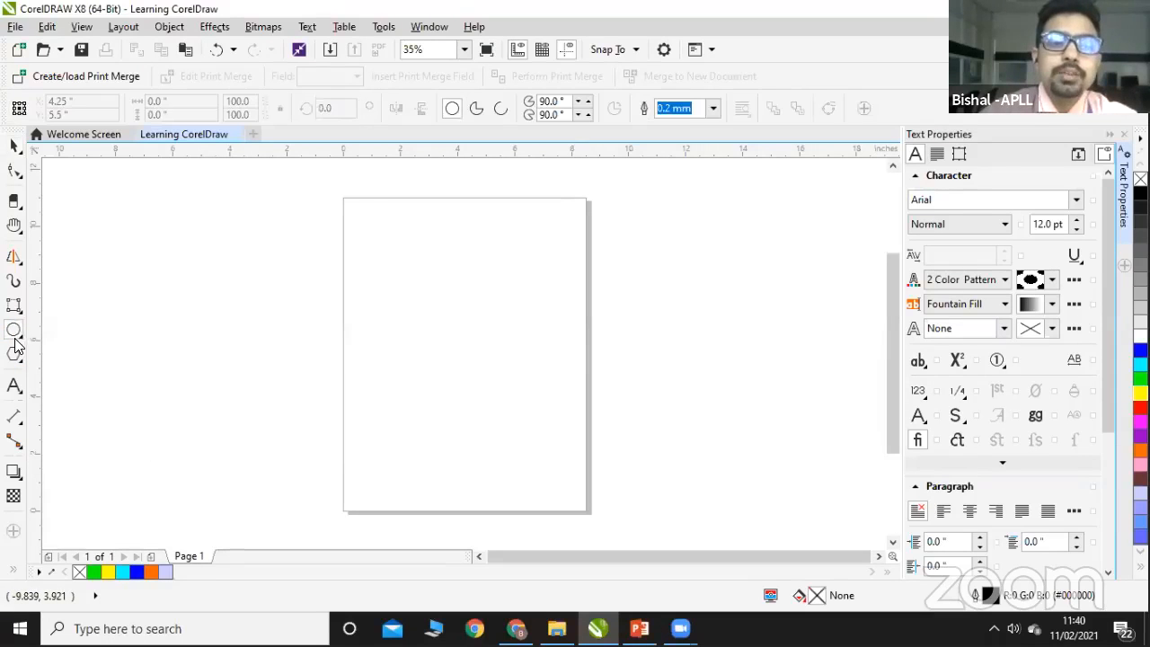
{"action": "left_click", "coordinate": [63, 340]}
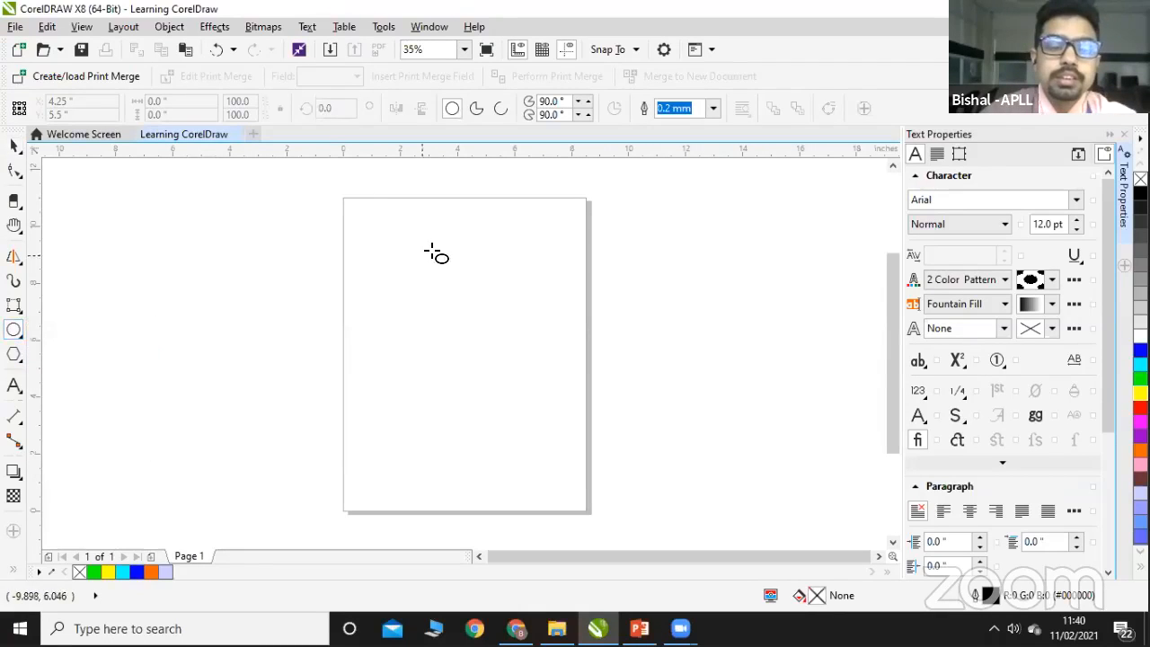
{"action": "mouse_move", "coordinate": [433, 250]}
{"action": "left_mouse_down"}
{"action": "mouse_move", "coordinate": [470, 297]}
{"action": "mouse_move", "coordinate": [479, 336]}
{"action": "mouse_move", "coordinate": [515, 338]}
{"action": "mouse_move", "coordinate": [531, 359]}
{"action": "mouse_move", "coordinate": [475, 286]}
{"action": "mouse_move", "coordinate": [479, 341]}
{"action": "left_mouse_up"}
{"action": "left_click", "coordinate": [13, 146]}
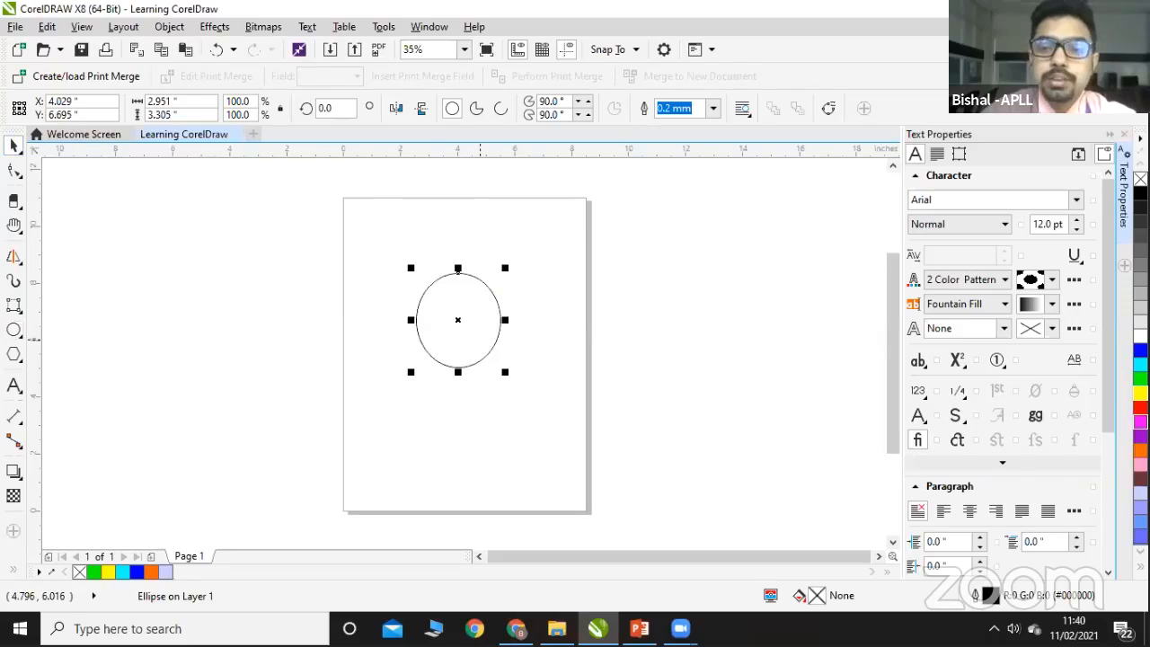
{"action": "left_click", "coordinate": [1140, 392]}
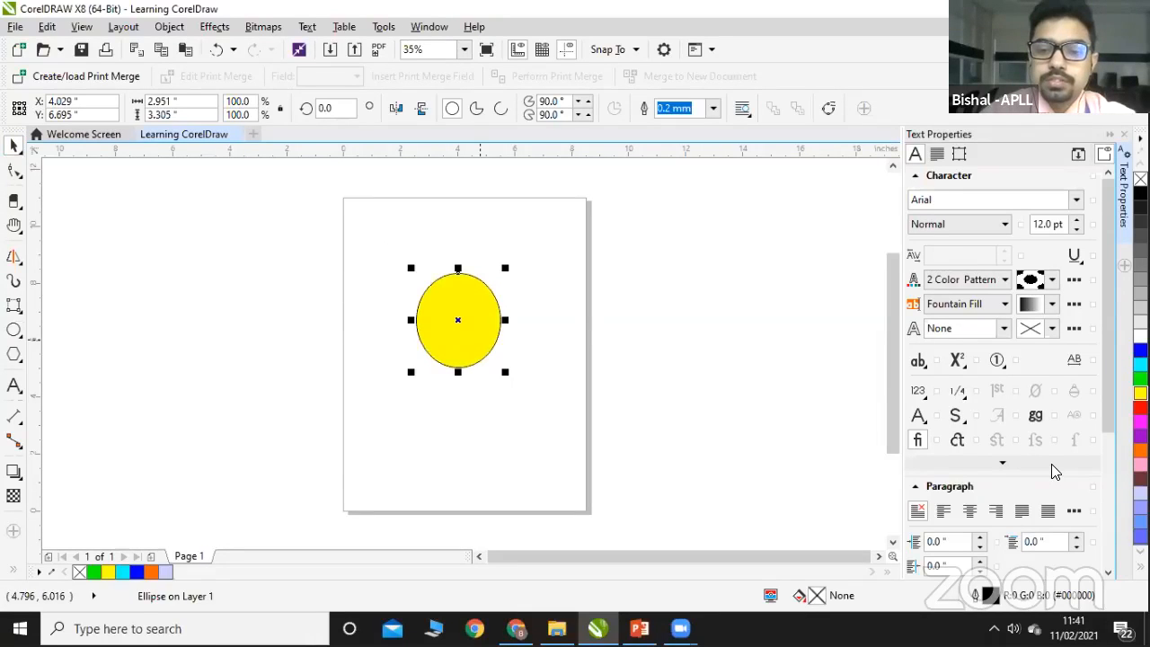
Step: Set the yellow ellipse's outline to cyan (#16F5F5) with a width of 2.0 mm
{"action": "double_click", "coordinate": [997, 596]}
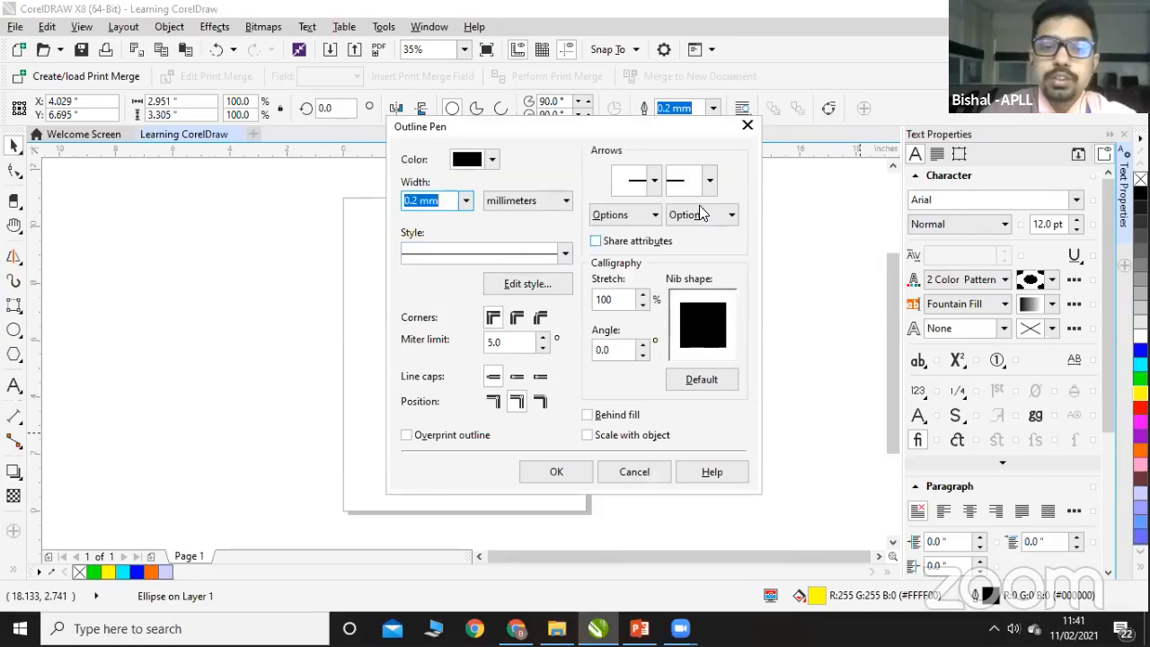
{"action": "left_click", "coordinate": [745, 127]}
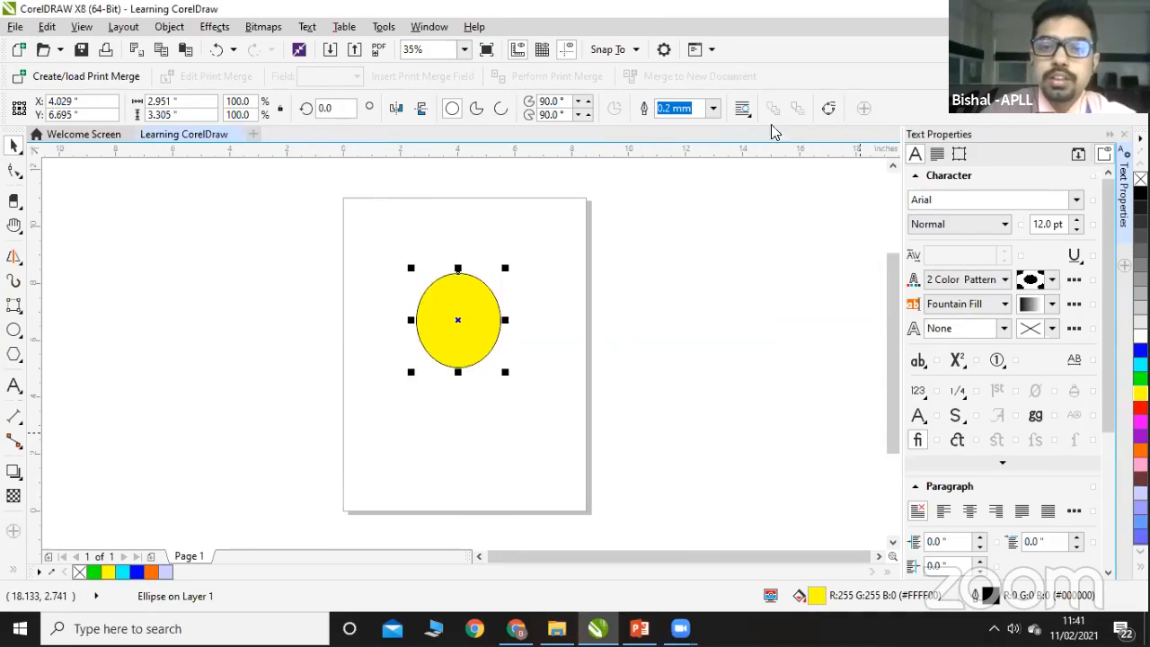
{"action": "double_click", "coordinate": [990, 596]}
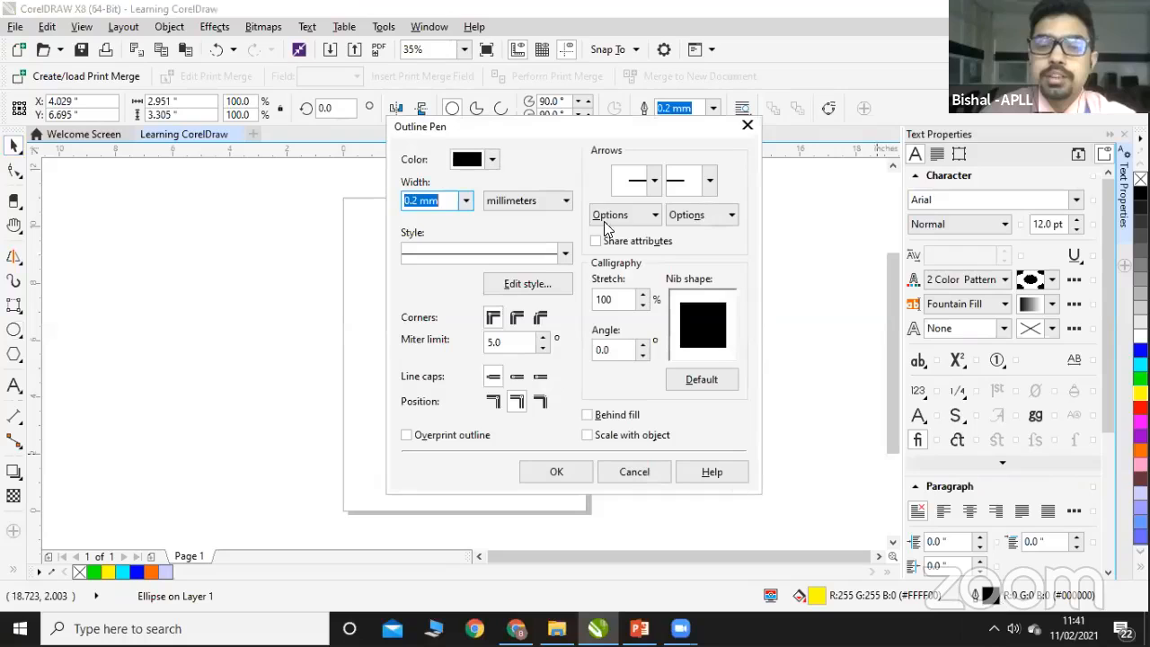
{"action": "left_click_drag", "start_coordinate": [575, 135], "coordinate": [757, 148]}
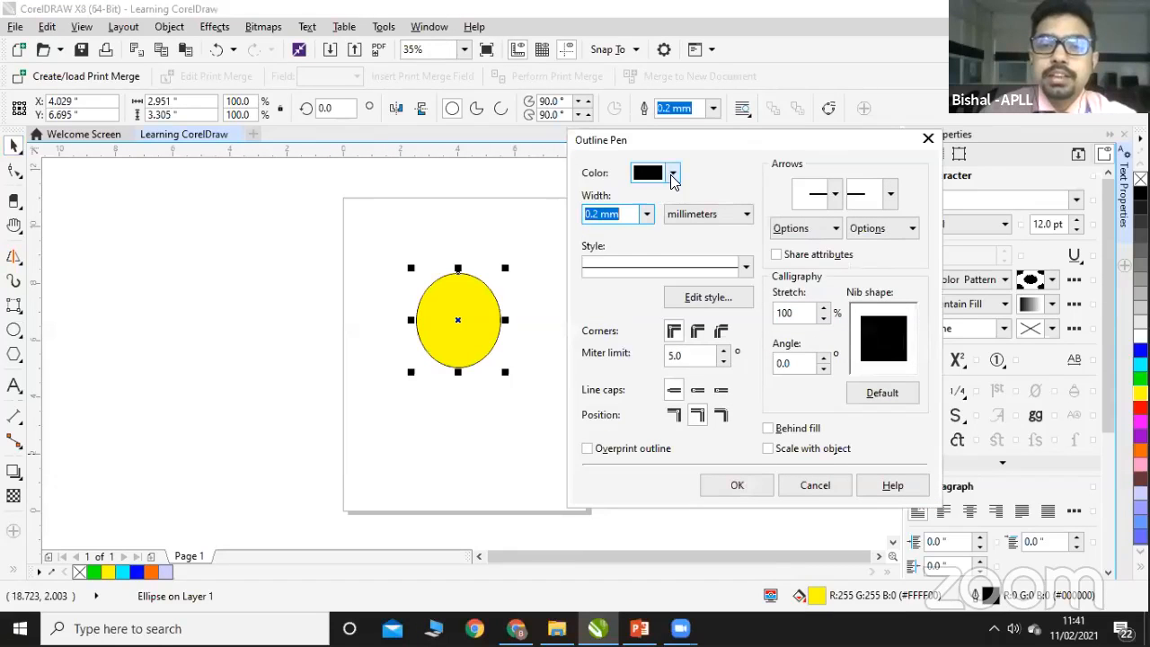
{"action": "left_click", "coordinate": [673, 175]}
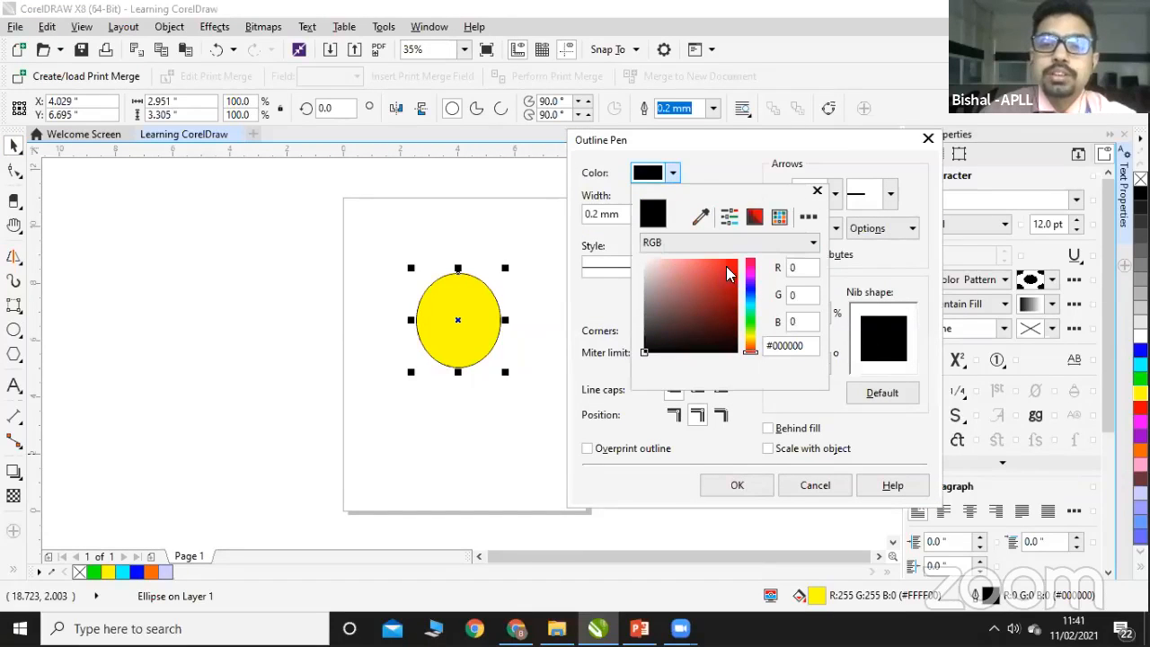
{"action": "left_click", "coordinate": [749, 303]}
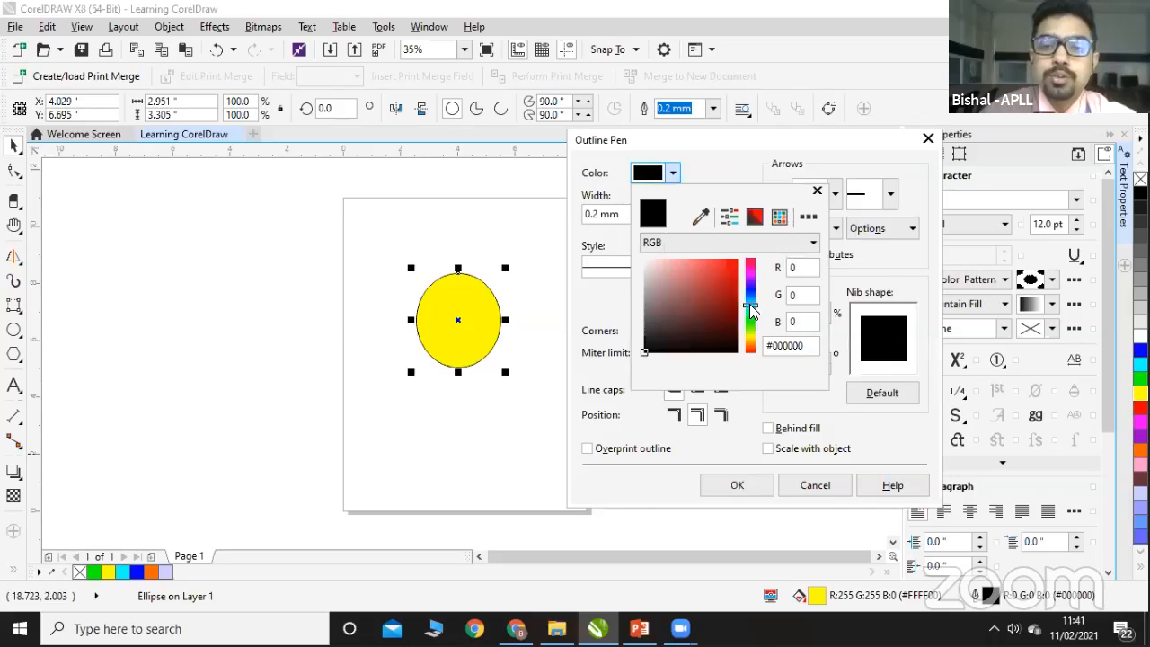
{"action": "left_click", "coordinate": [728, 262]}
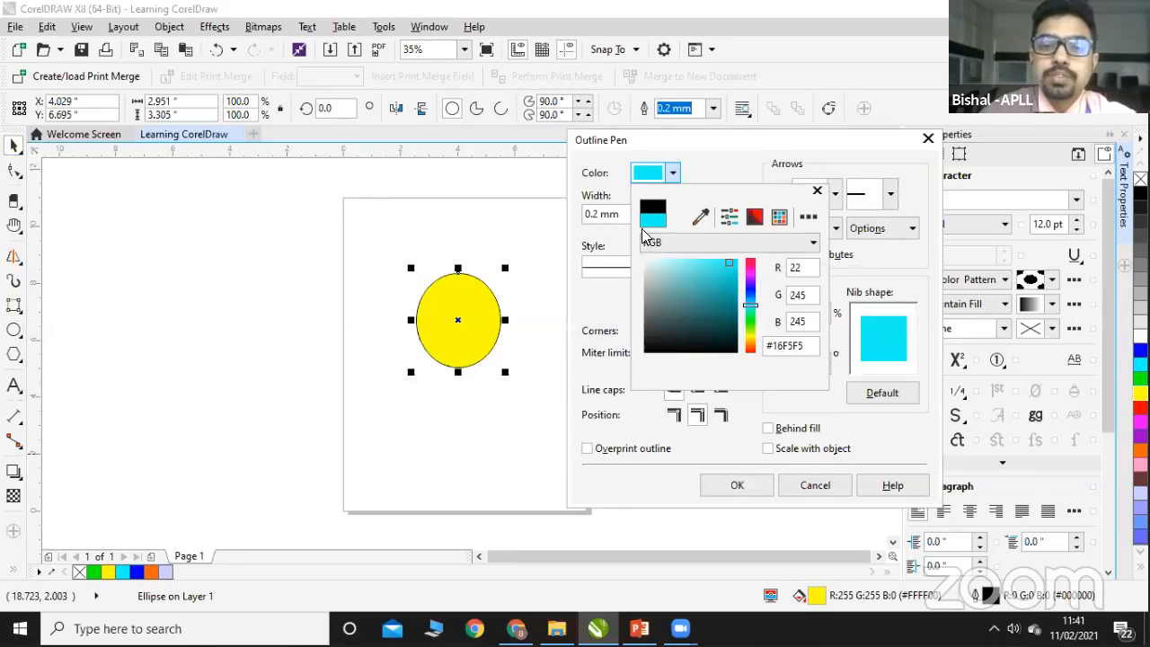
{"action": "left_click", "coordinate": [724, 486]}
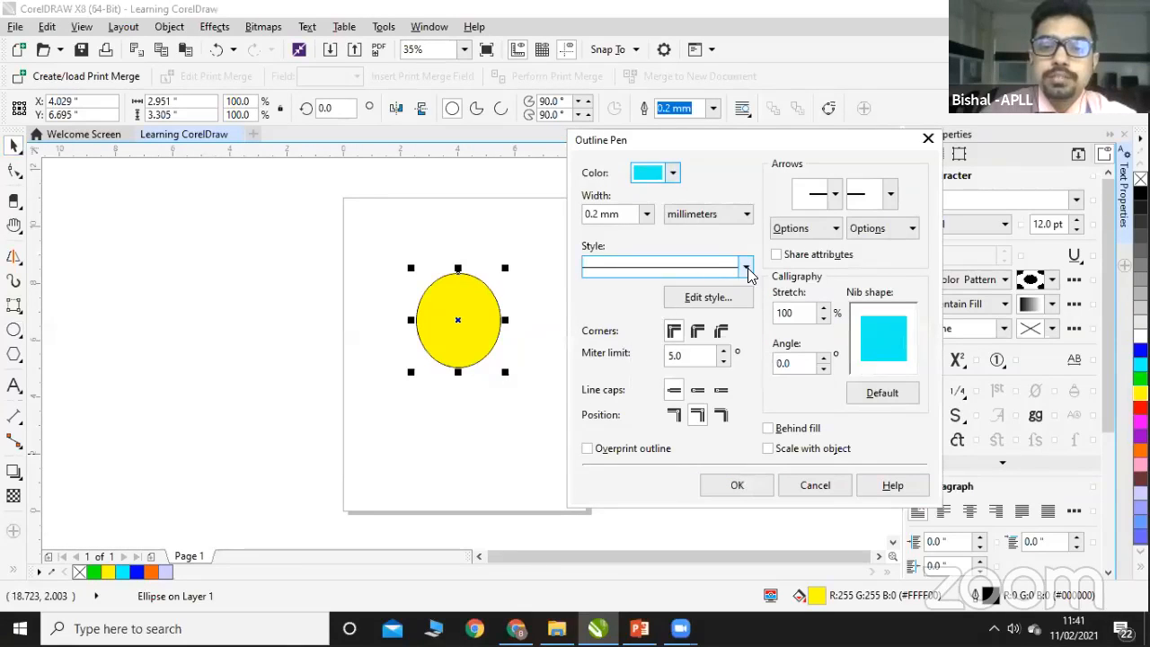
{"action": "left_click", "coordinate": [647, 215]}
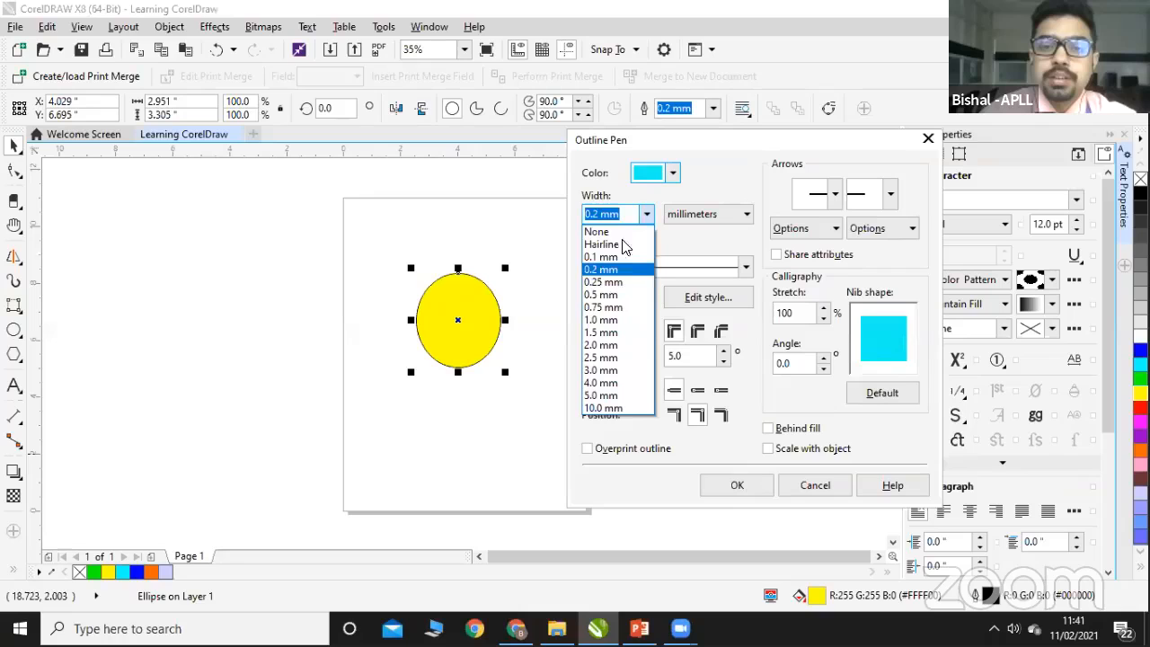
{"action": "left_click", "coordinate": [602, 346]}
{"action": "left_click", "coordinate": [733, 484]}
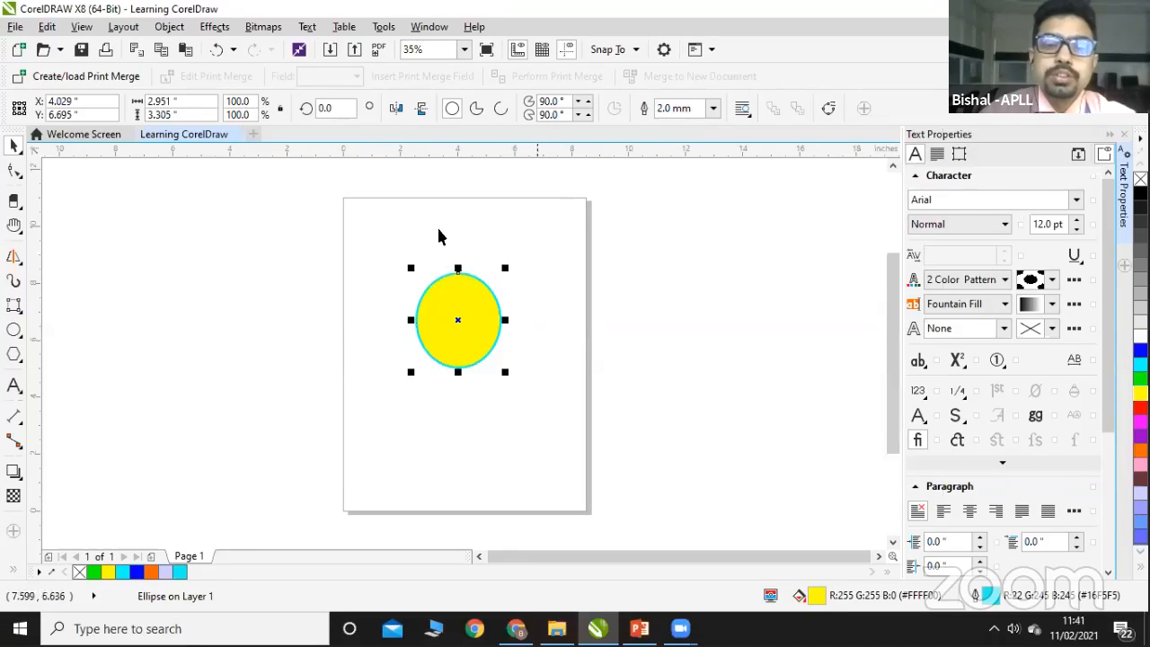
Step: Change the yellow ellipse's outline colour to near-black (#080808)
{"action": "double_click", "coordinate": [989, 597]}
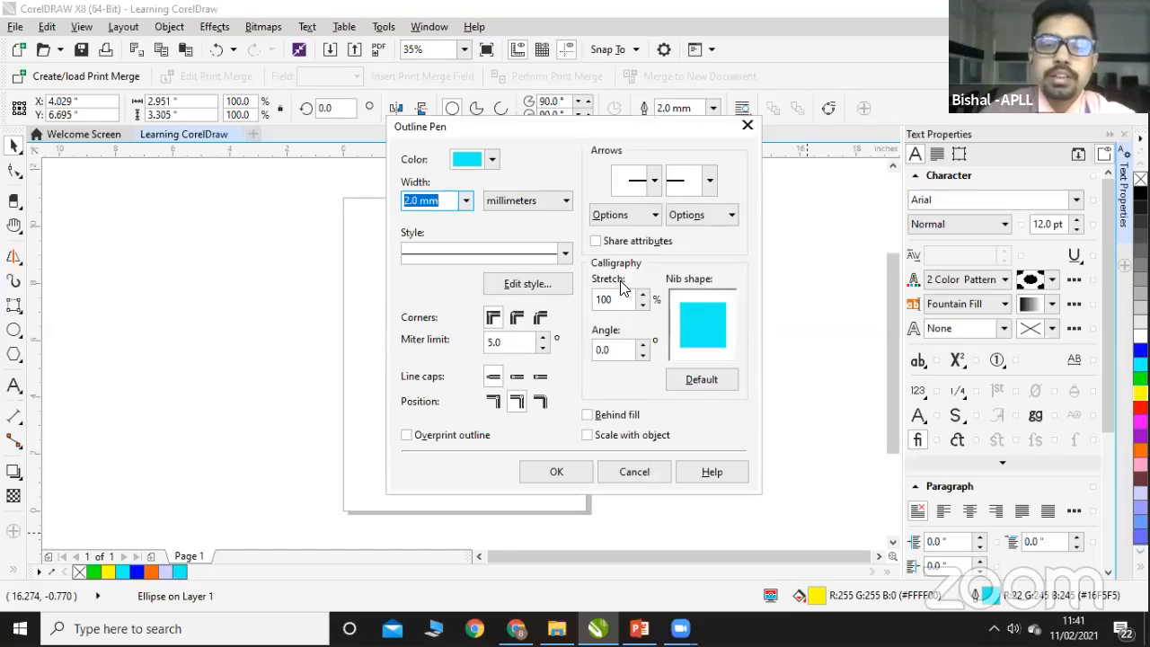
{"action": "left_click", "coordinate": [491, 163]}
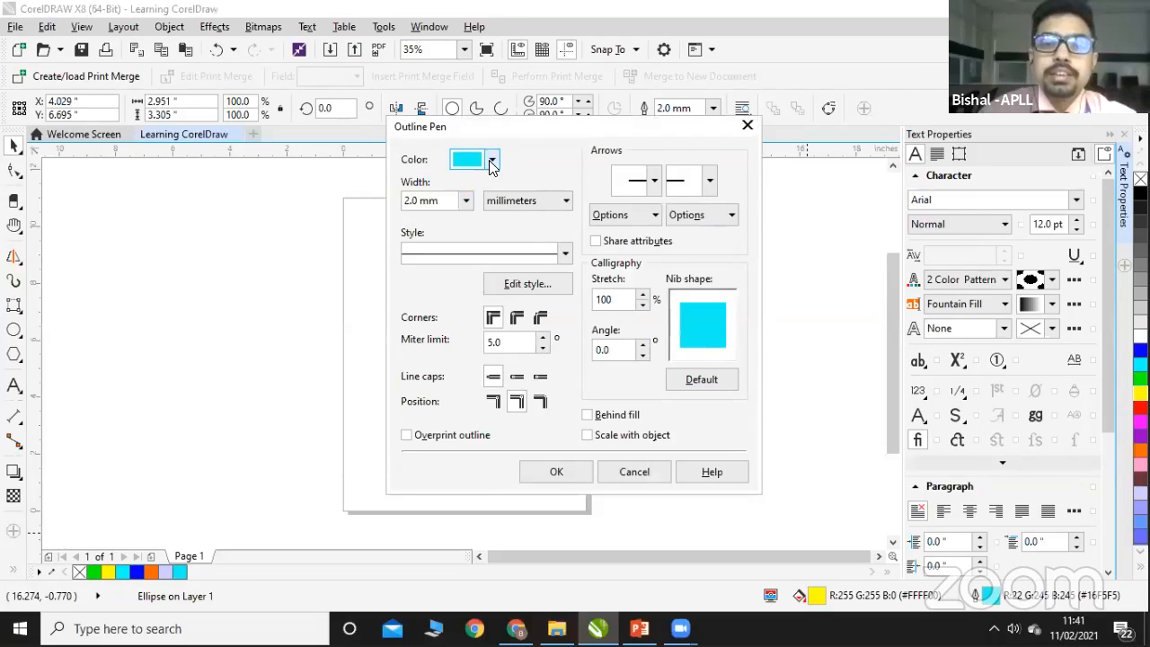
{"action": "left_click", "coordinate": [464, 340]}
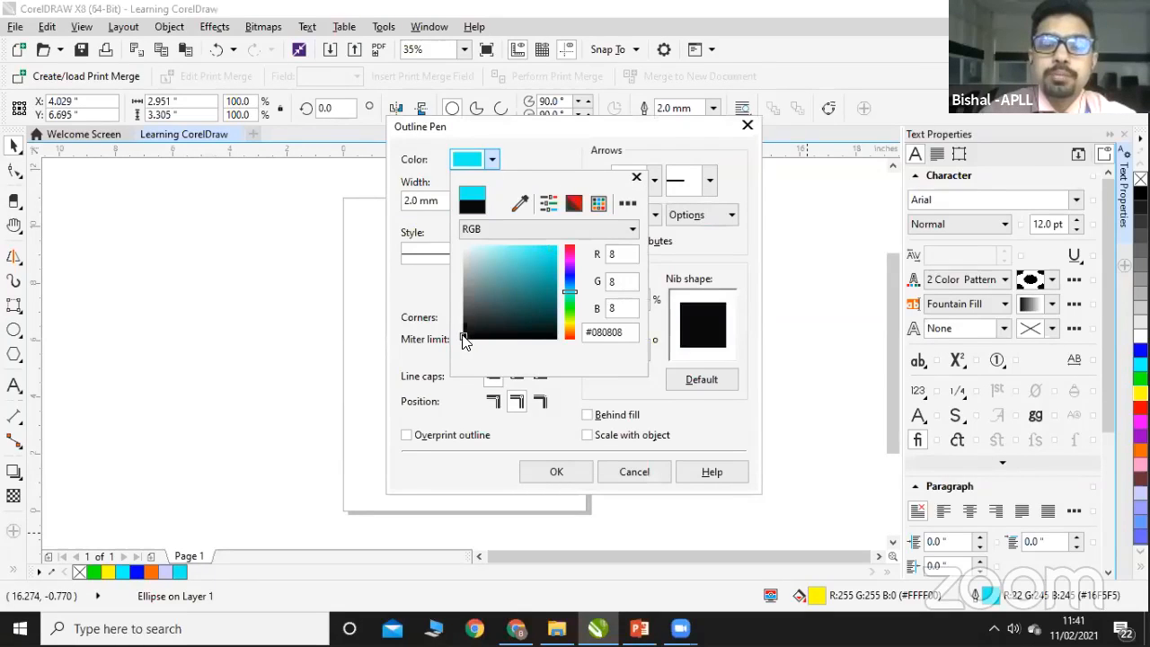
{"action": "left_click", "coordinate": [534, 472]}
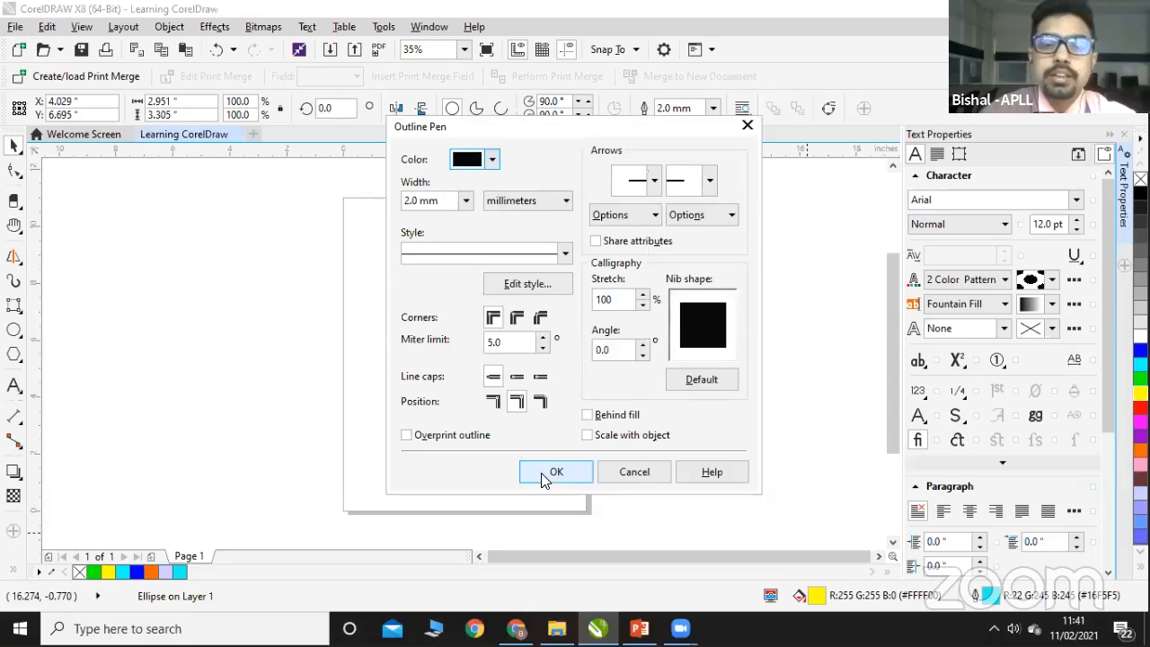
{"action": "left_click", "coordinate": [541, 473]}
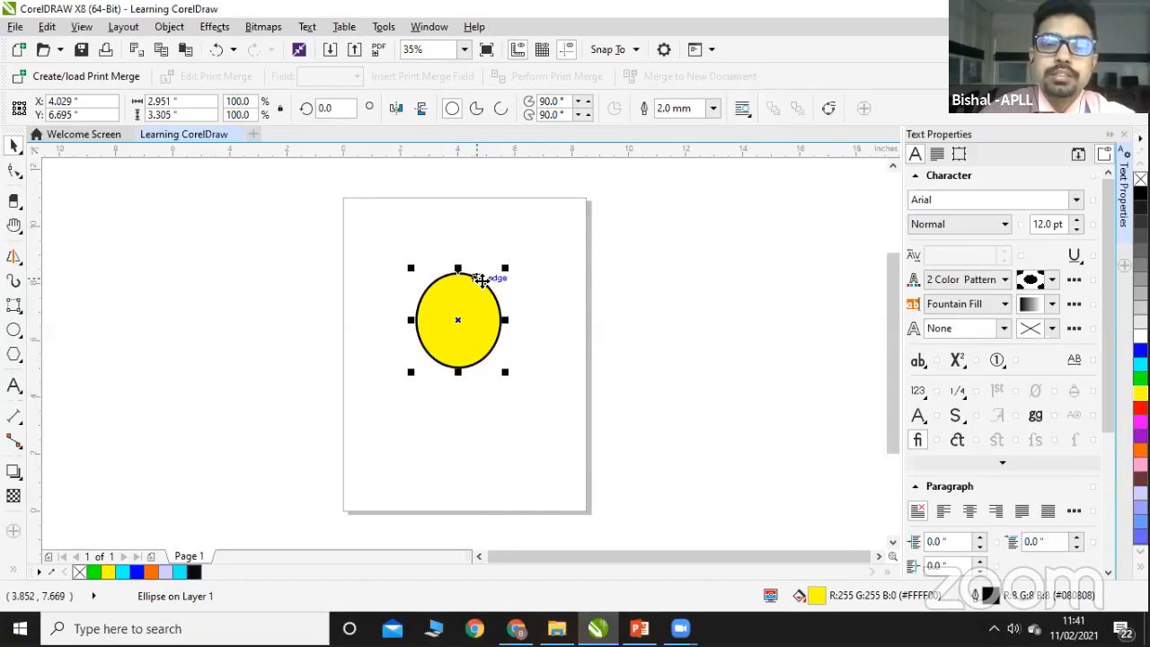
Step: Delete the yellow ellipse and draw a 3-Point Ellipse about 3.48 by 3.66 inches in the upper part of the page
{"action": "key", "text": "Delete"}
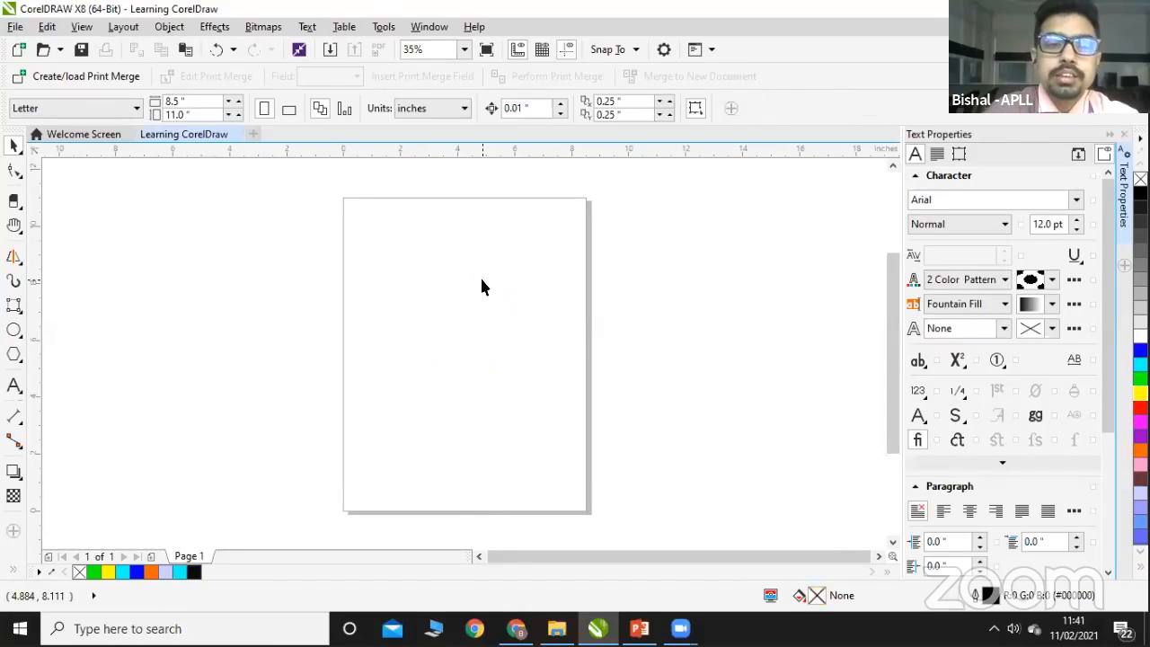
{"action": "left_click", "coordinate": [14, 330]}
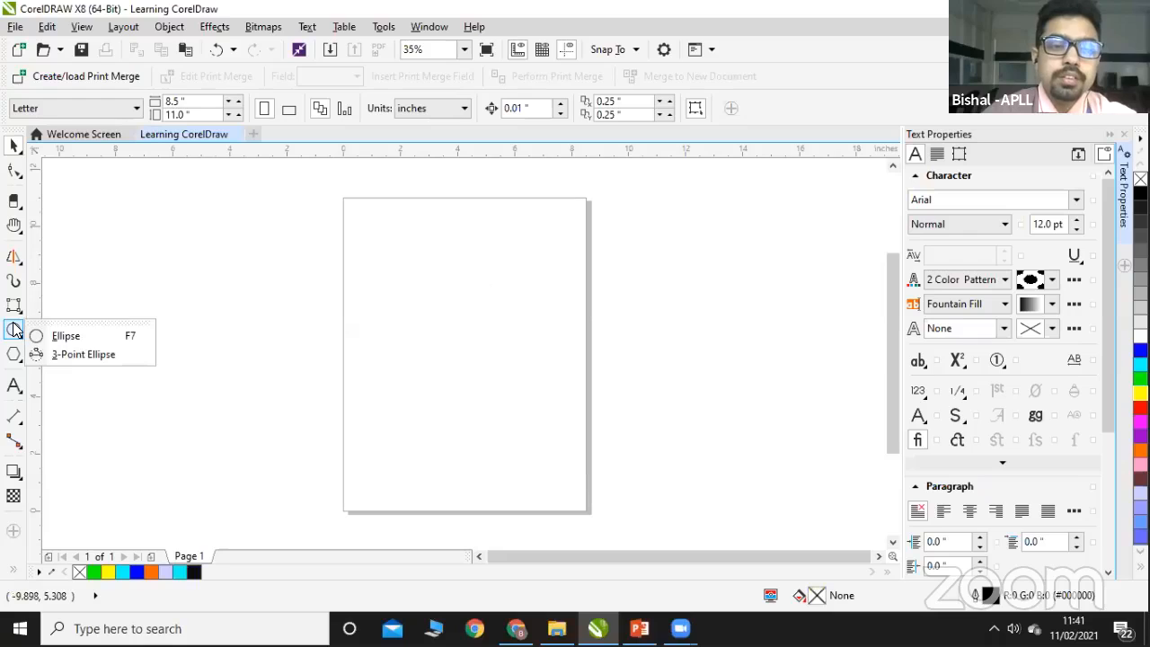
{"action": "left_click", "coordinate": [17, 352]}
{"action": "left_click", "coordinate": [13, 330]}
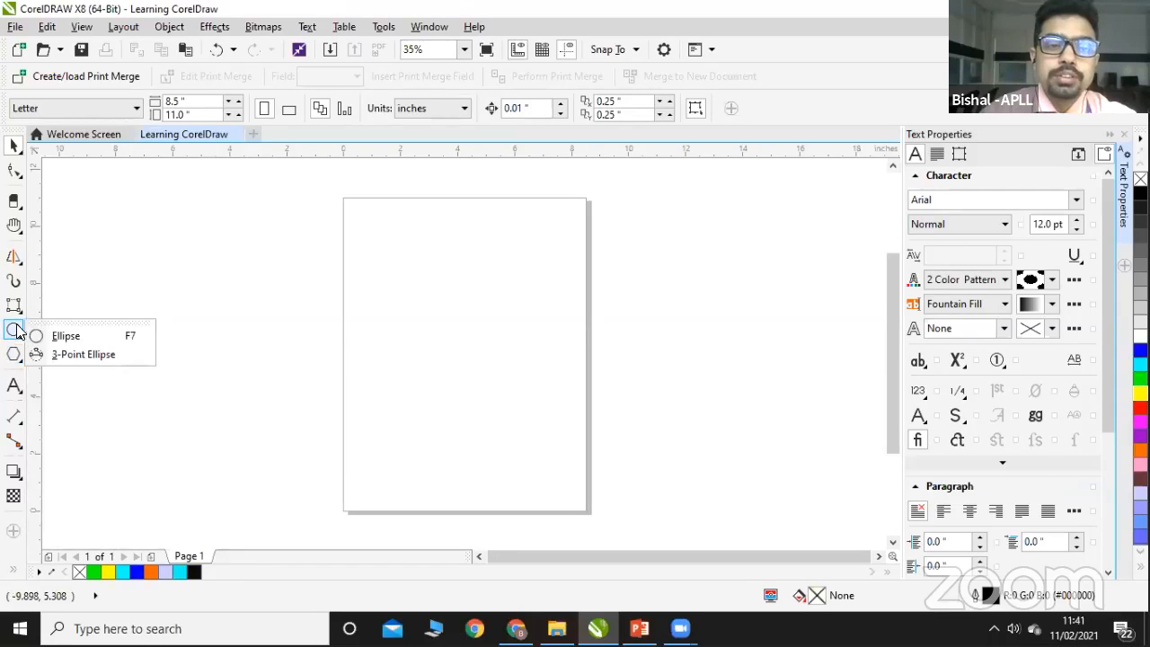
{"action": "left_click", "coordinate": [84, 357]}
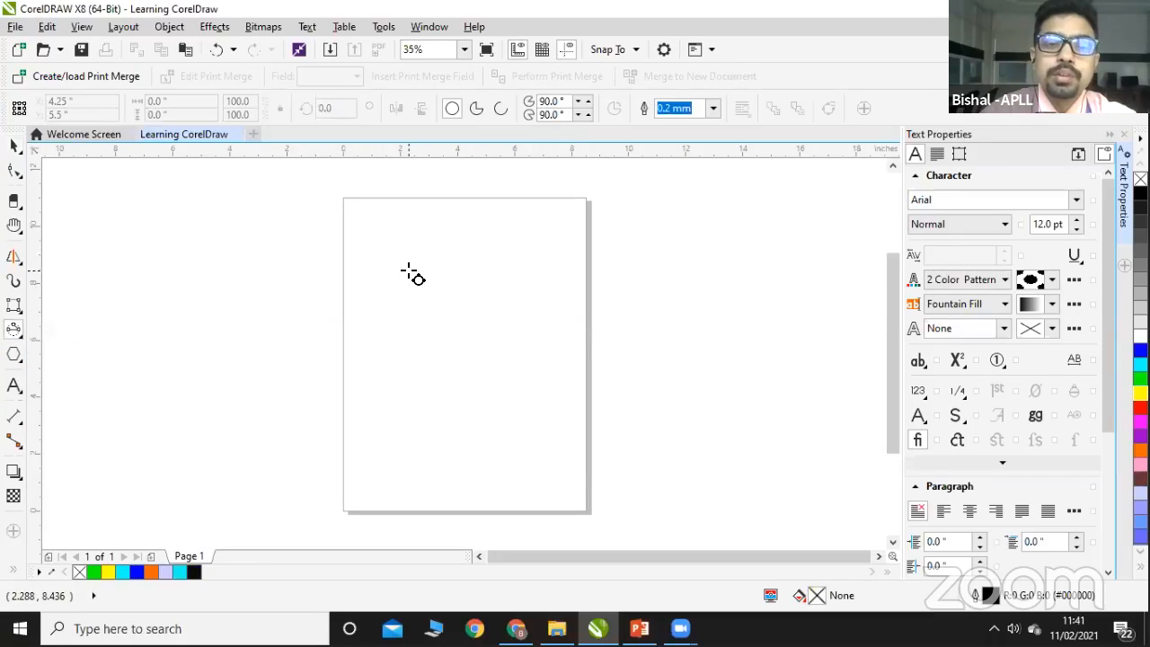
{"action": "left_click_drag", "start_coordinate": [409, 269], "coordinate": [509, 272]}
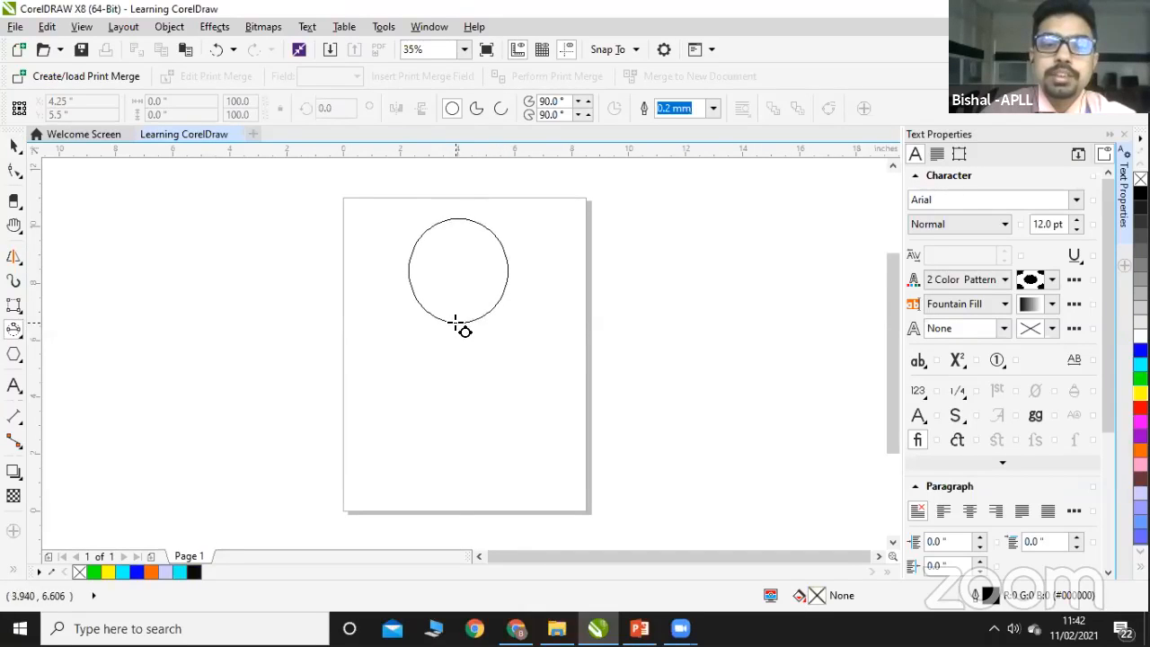
{"action": "left_click", "coordinate": [456, 325]}
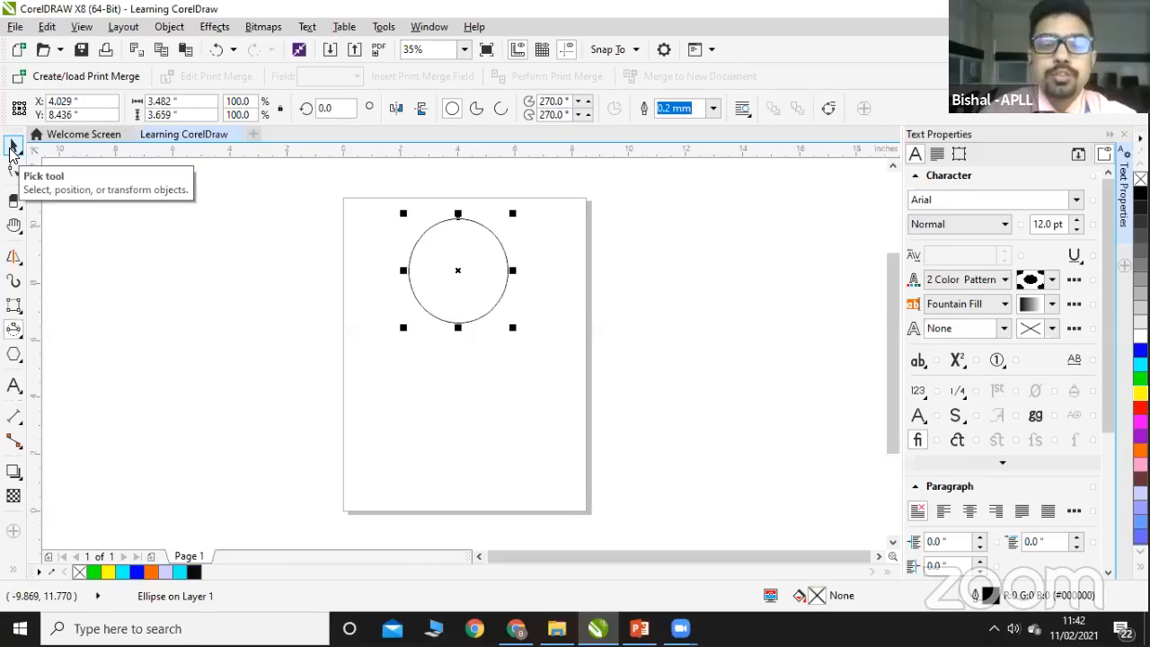
Step: Select the unfilled ellipse on the page and delete it
{"action": "left_click", "coordinate": [12, 148]}
{"action": "left_click_drag", "start_coordinate": [537, 328], "coordinate": [381, 215]}
{"action": "key", "text": "Delete"}
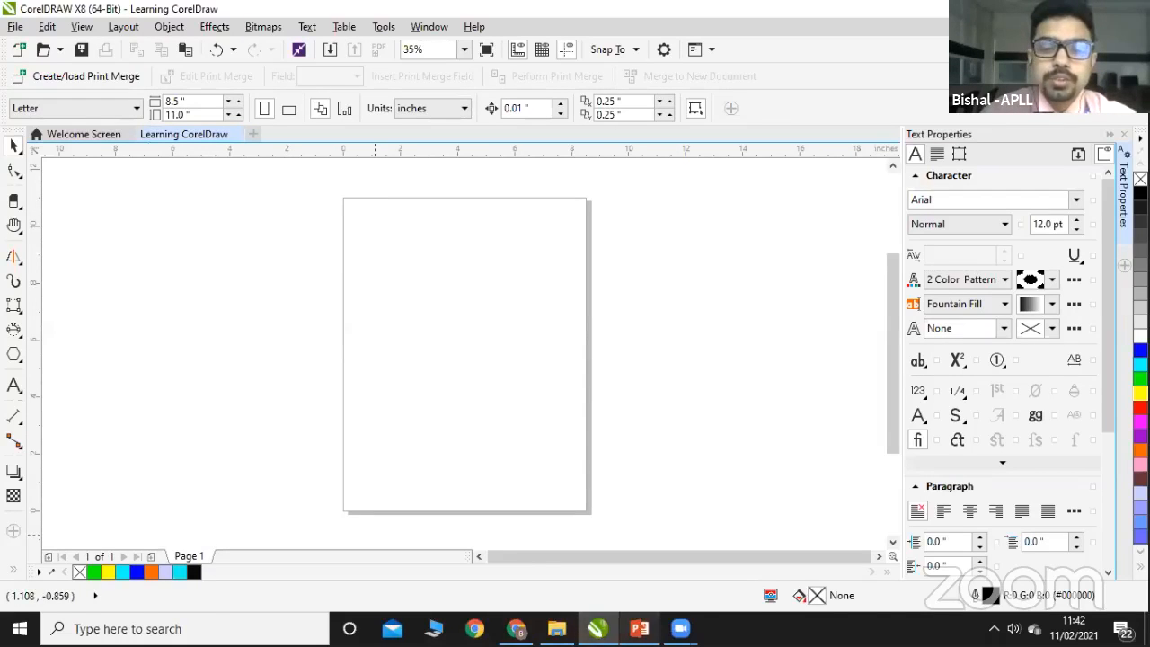
Step: Switch to PowerPoint, present from the Rectangle and Ellipse Tool slide, advance to the Polygon Tool slide and end the show
{"action": "key", "text": "alt+Tab"}
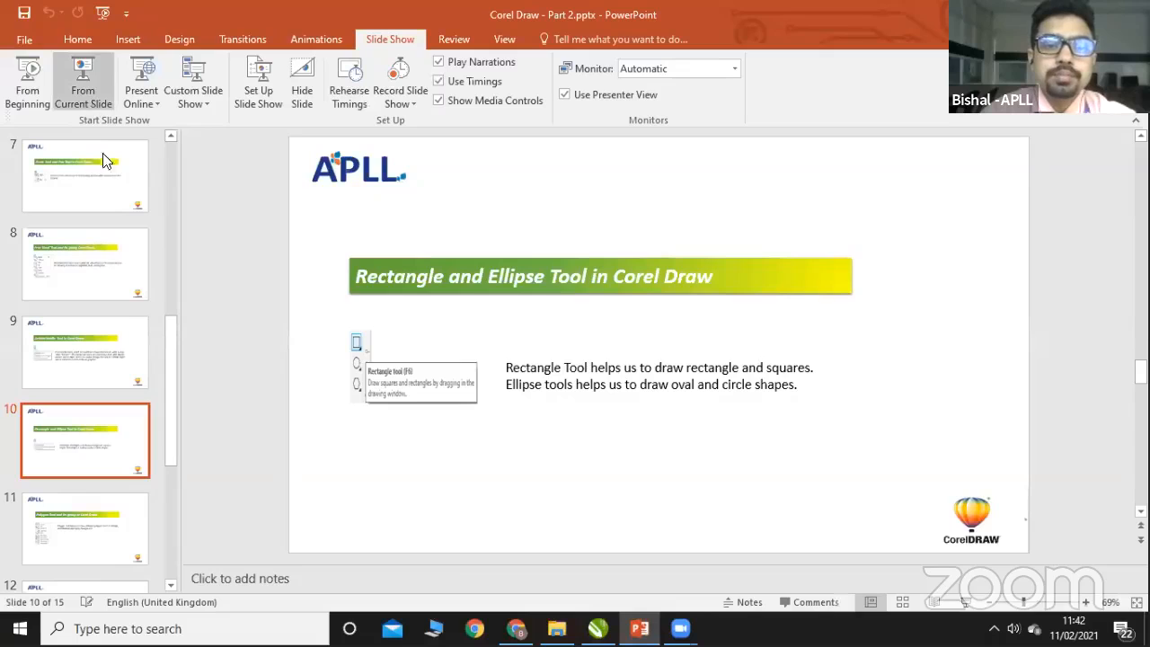
{"action": "left_click", "coordinate": [84, 96]}
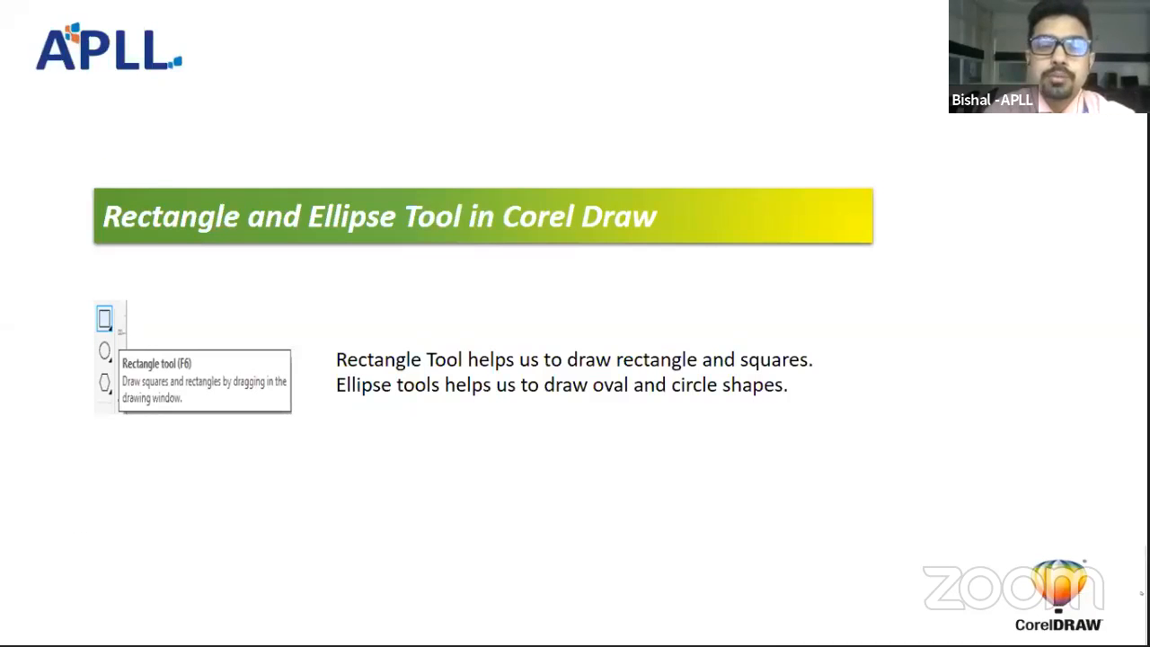
{"action": "key", "text": "Right"}
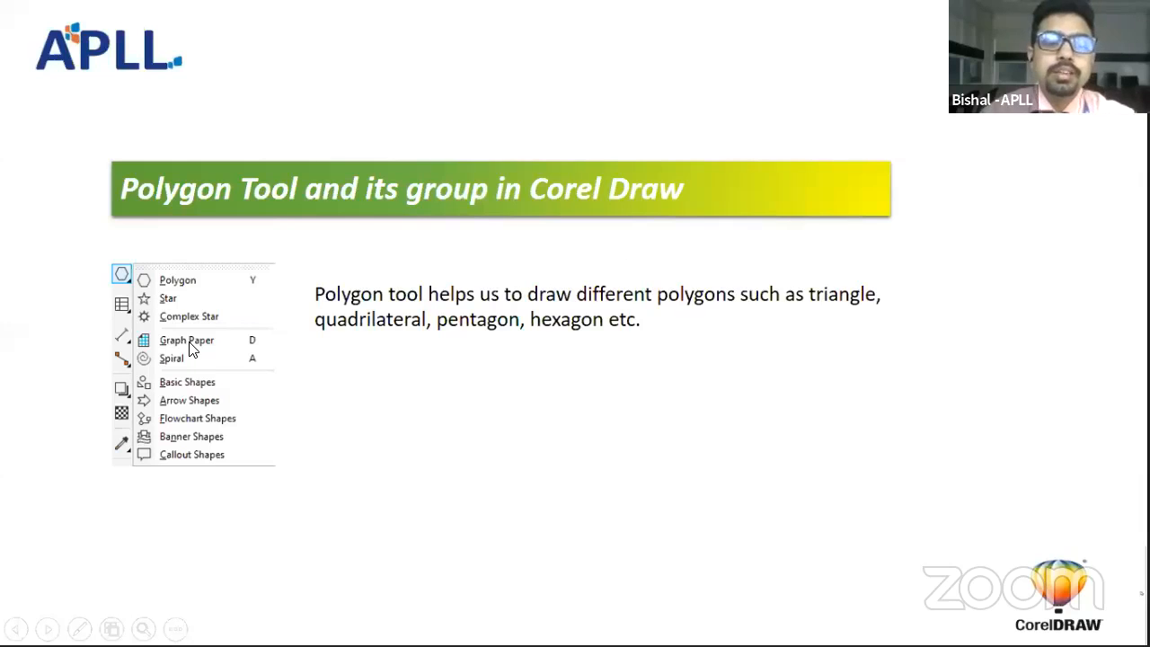
{"action": "key", "text": "Escape"}
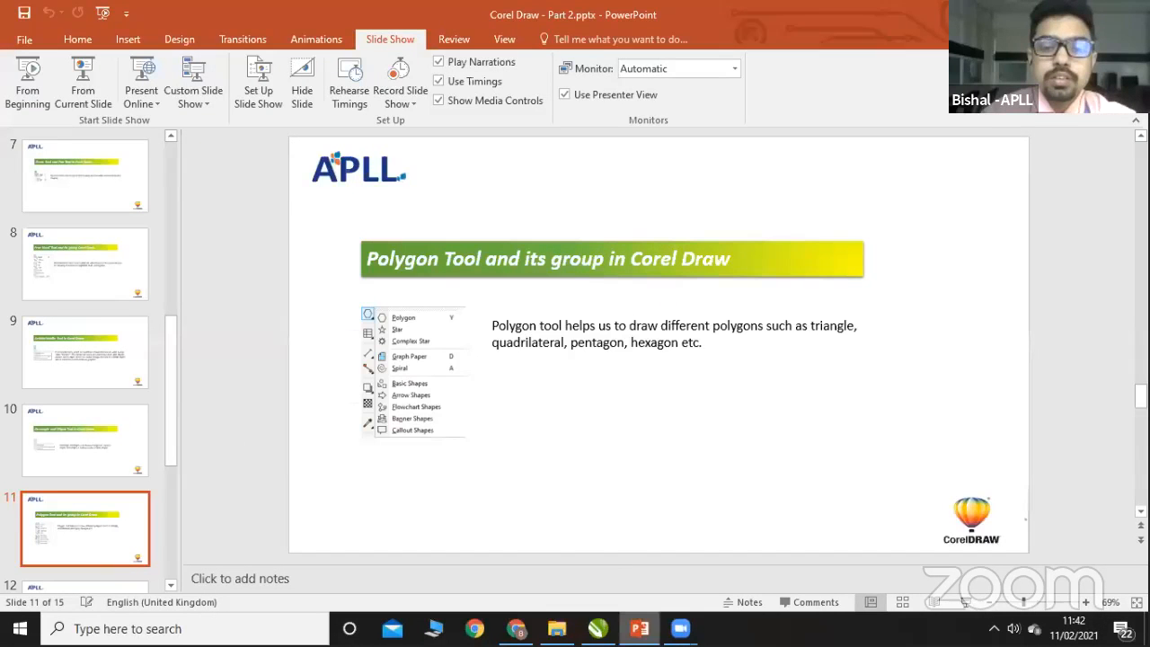
Step: Switch back to CorelDRAW and draw a three-sided polygon about 2.27 by 2.32 inches near the middle of the page
{"action": "left_click", "coordinate": [598, 628]}
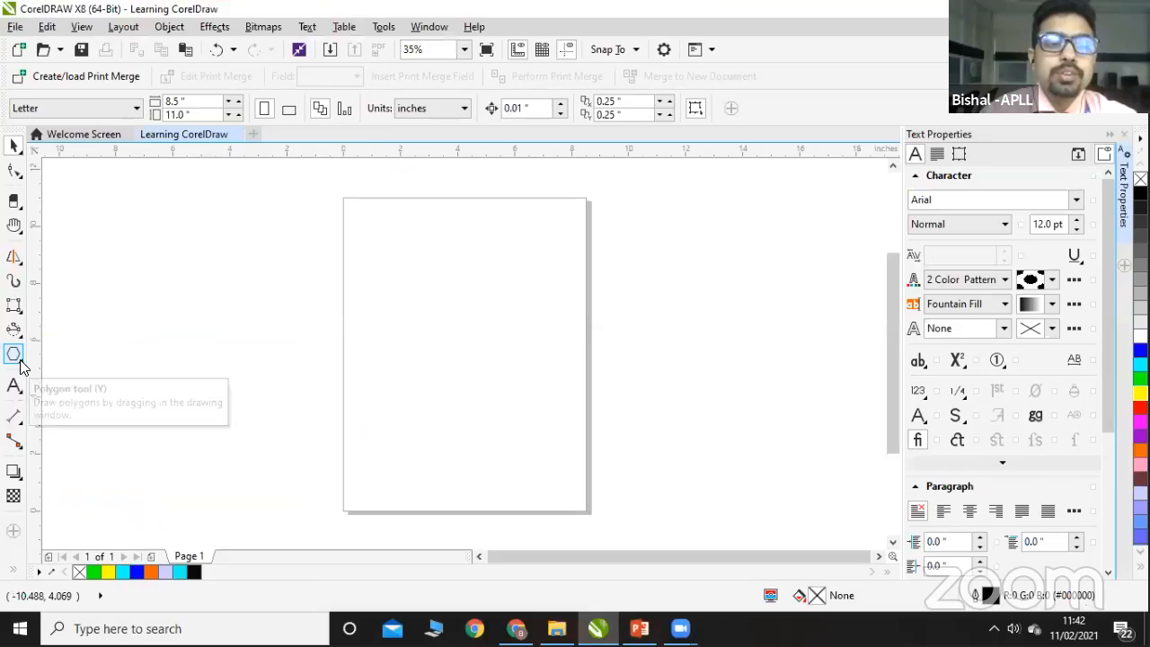
{"action": "left_click", "coordinate": [20, 361]}
{"action": "left_click", "coordinate": [100, 364]}
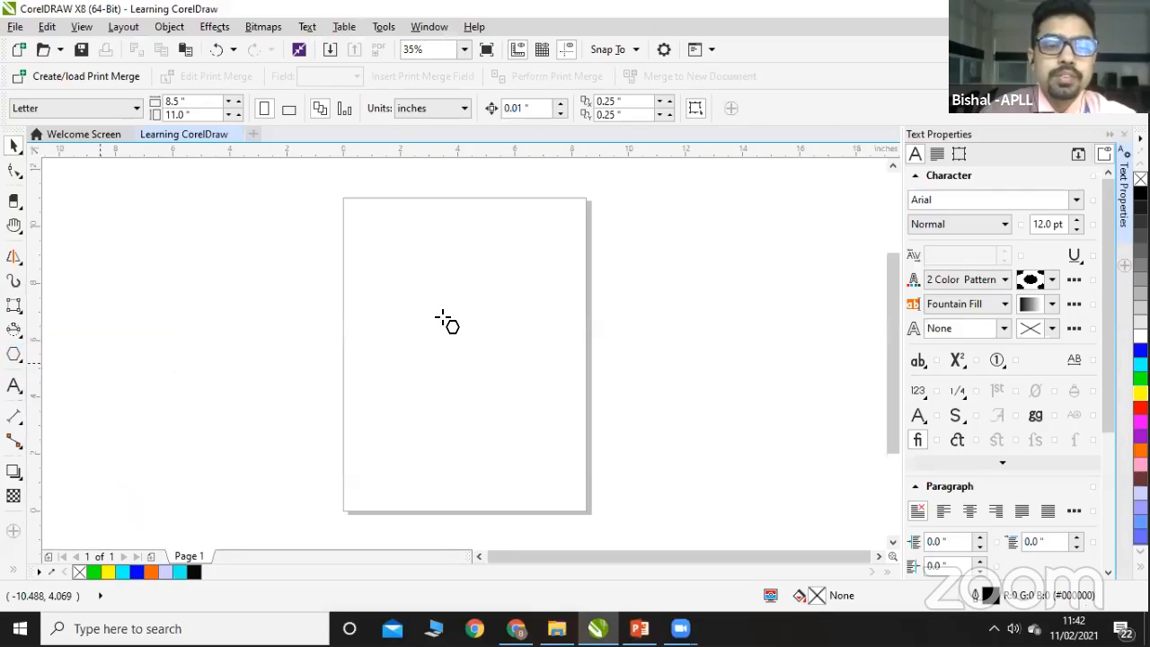
{"action": "left_click_drag", "start_coordinate": [425, 279], "coordinate": [500, 374]}
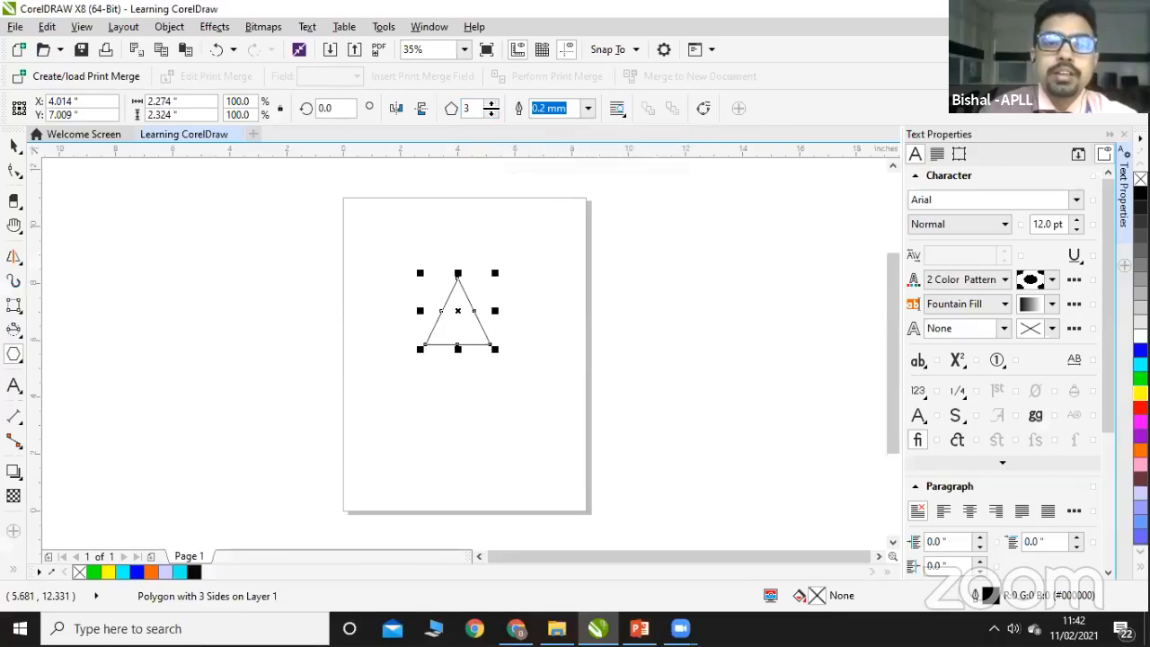
Step: Increase the polygon's number of sides one at a time to 8 and fill it with red (#FF0000)
{"action": "left_click", "coordinate": [491, 104]}
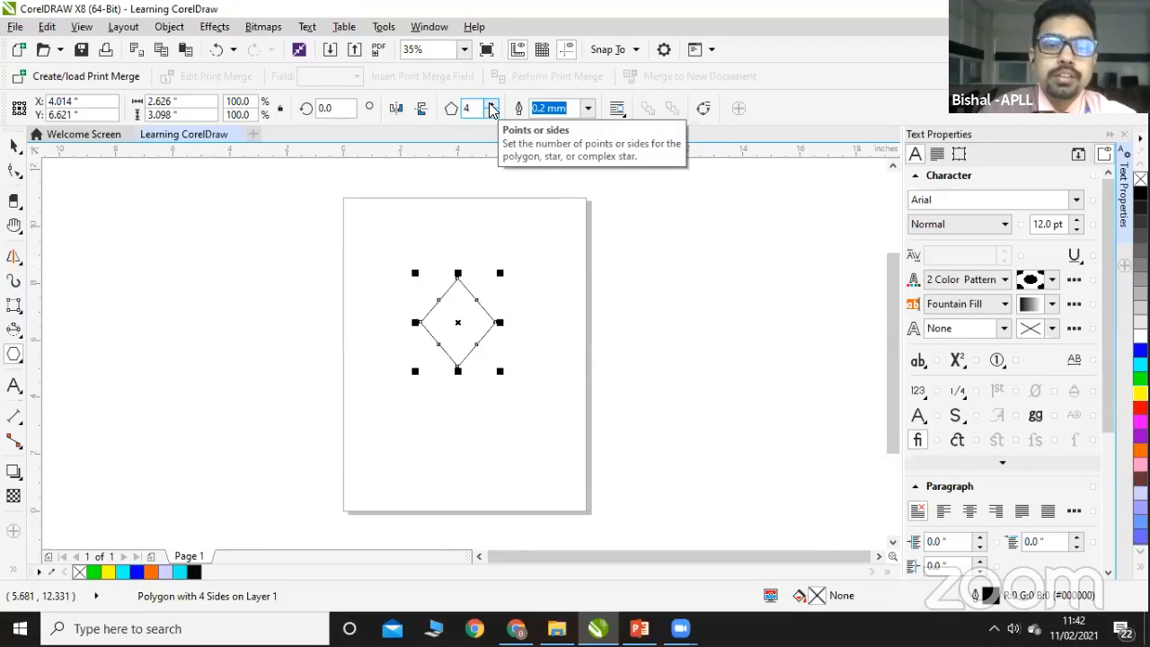
{"action": "left_click", "coordinate": [490, 104]}
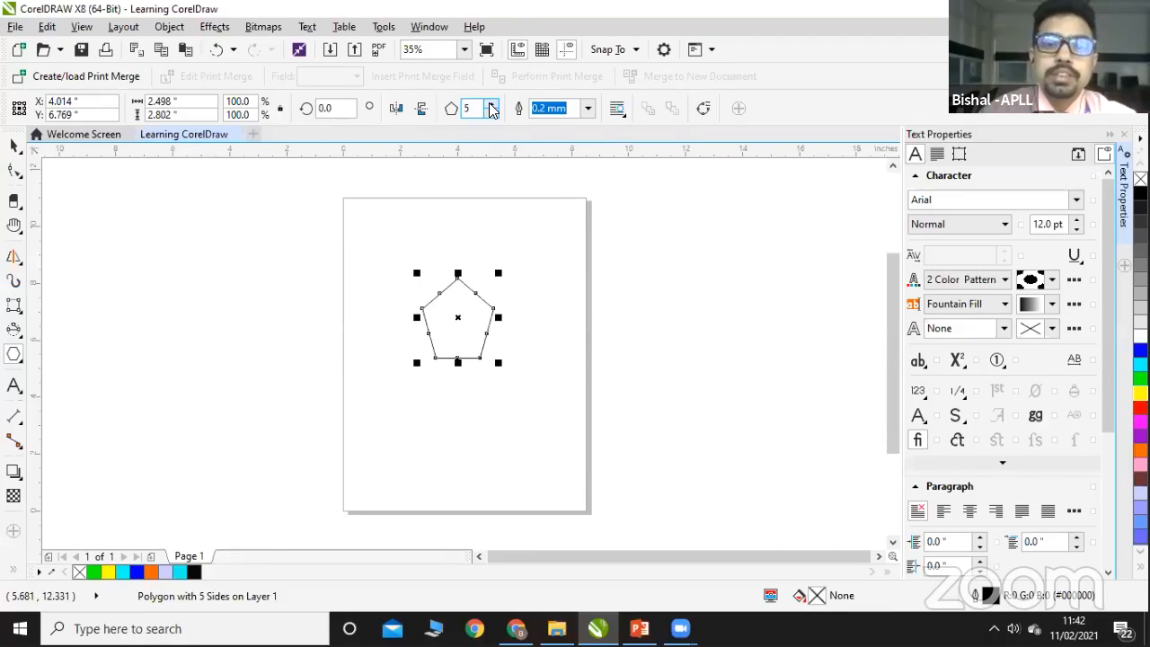
{"action": "left_click", "coordinate": [491, 104]}
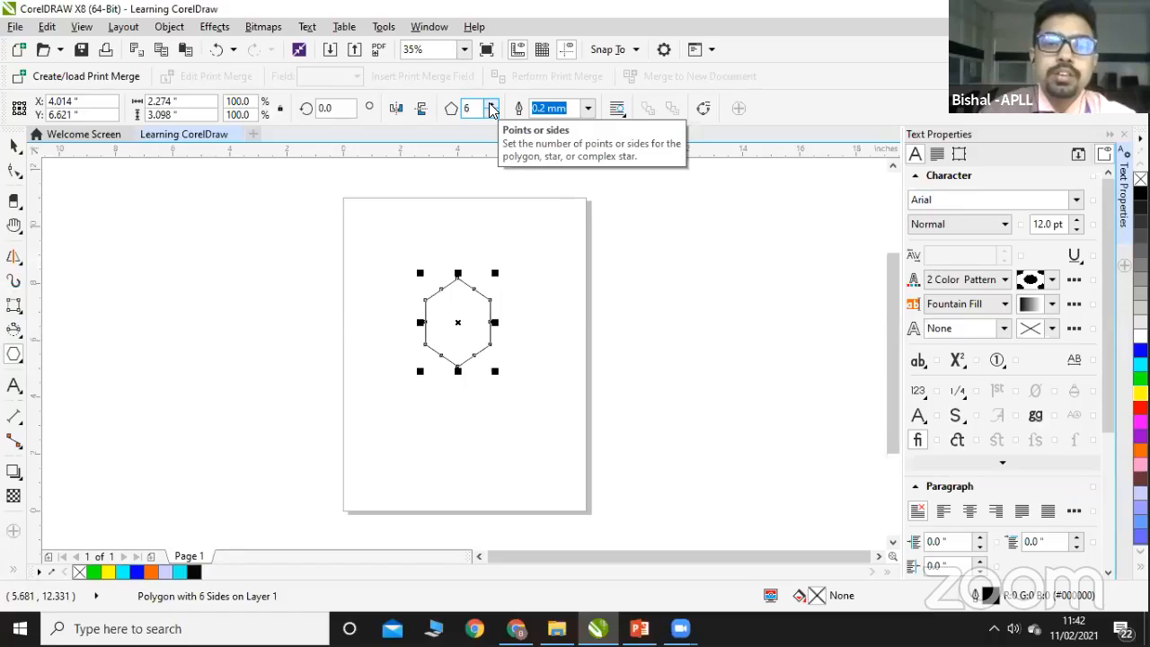
{"action": "left_click", "coordinate": [491, 104]}
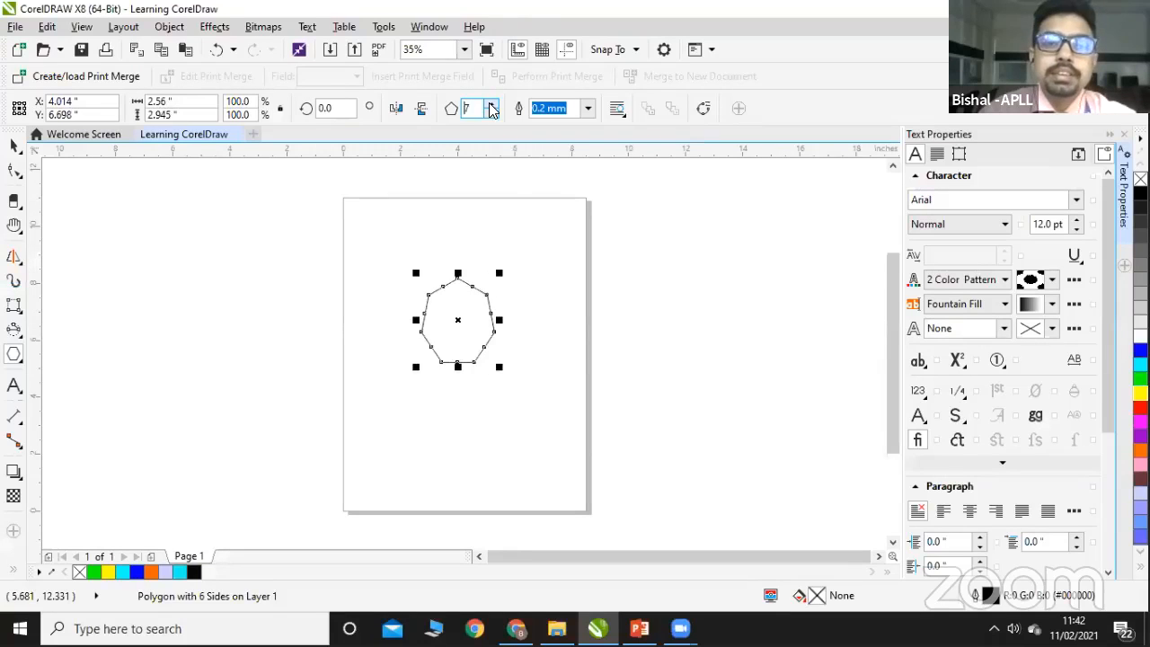
{"action": "left_click", "coordinate": [490, 104]}
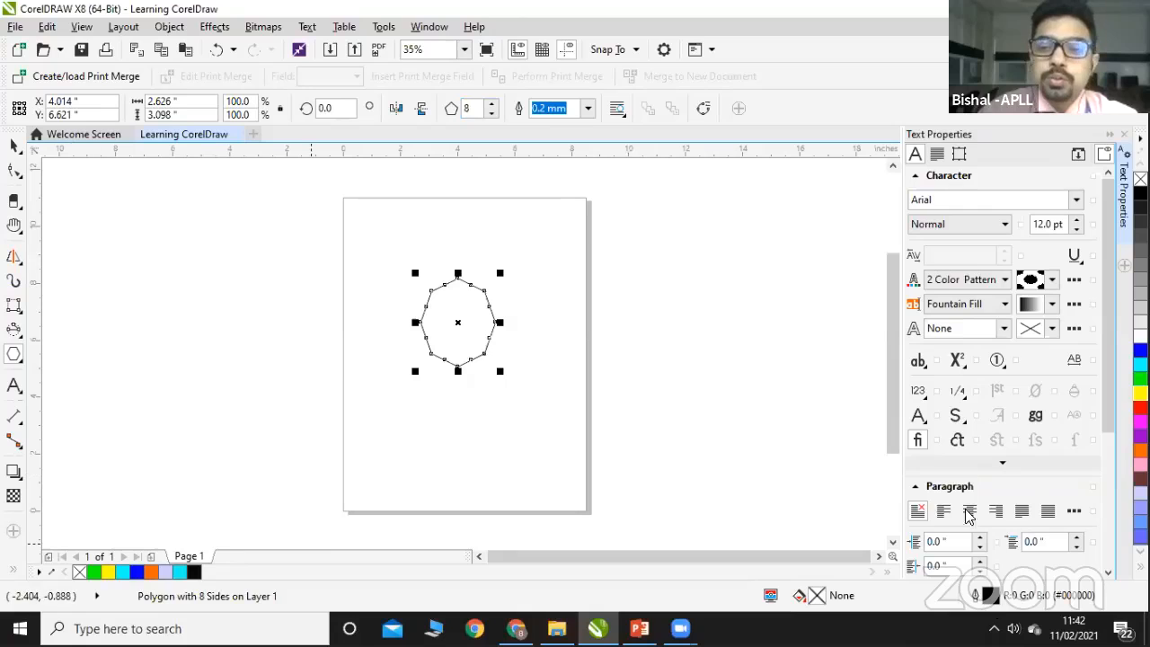
{"action": "left_click", "coordinate": [1140, 407]}
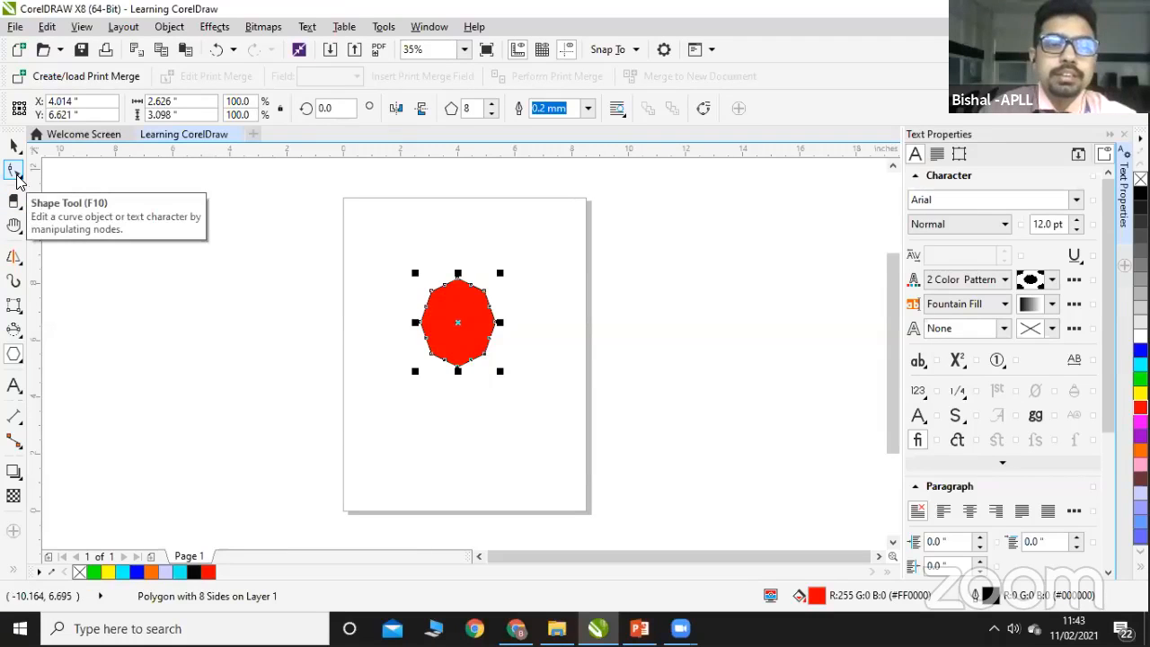
Step: Reshape the red octagon into an eight-pointed star with long points and an overlapping centre by moving its nodes with the Shape tool
{"action": "left_click", "coordinate": [14, 171]}
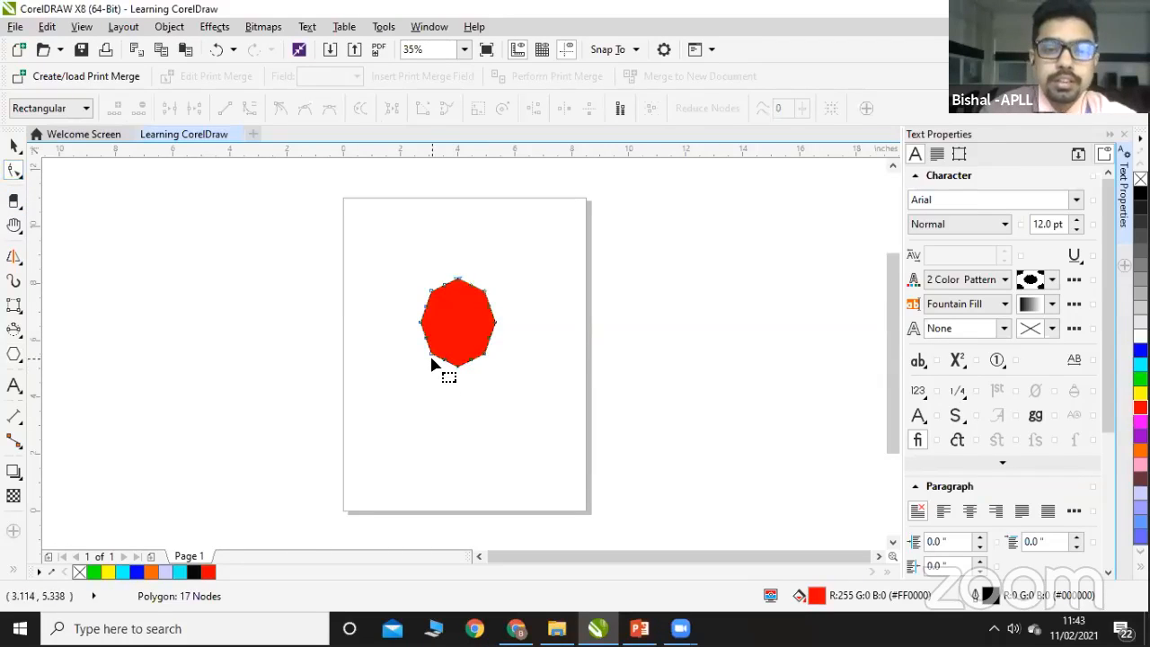
{"action": "left_click_drag", "start_coordinate": [431, 353], "coordinate": [457, 350]}
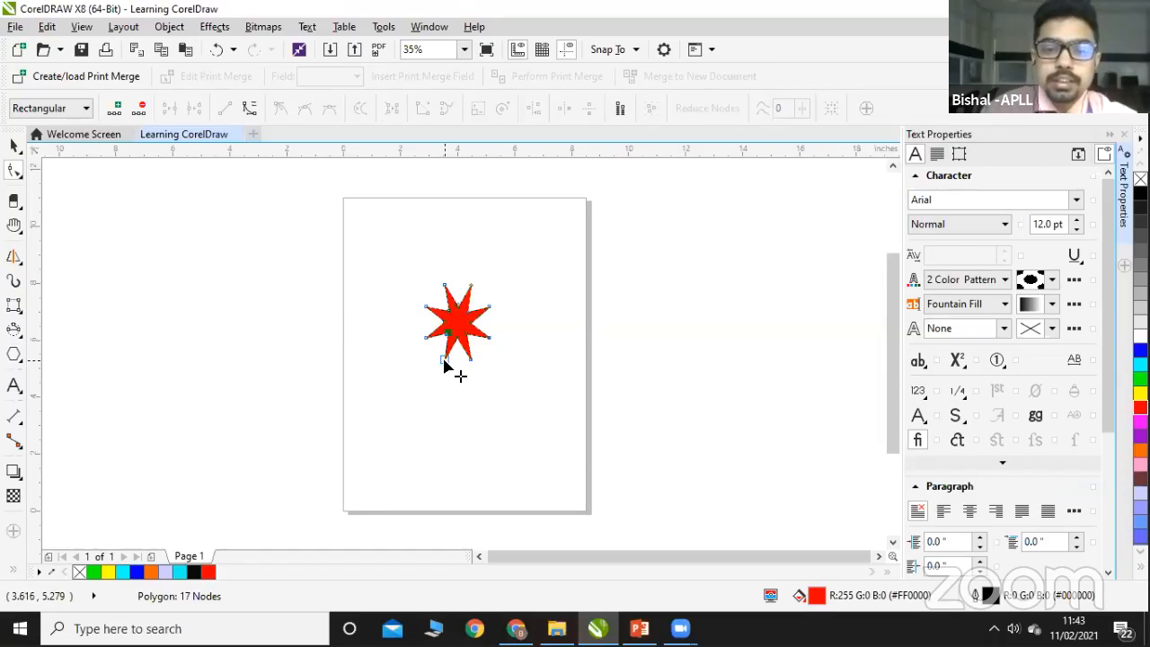
{"action": "left_click_drag", "start_coordinate": [444, 361], "coordinate": [484, 271]}
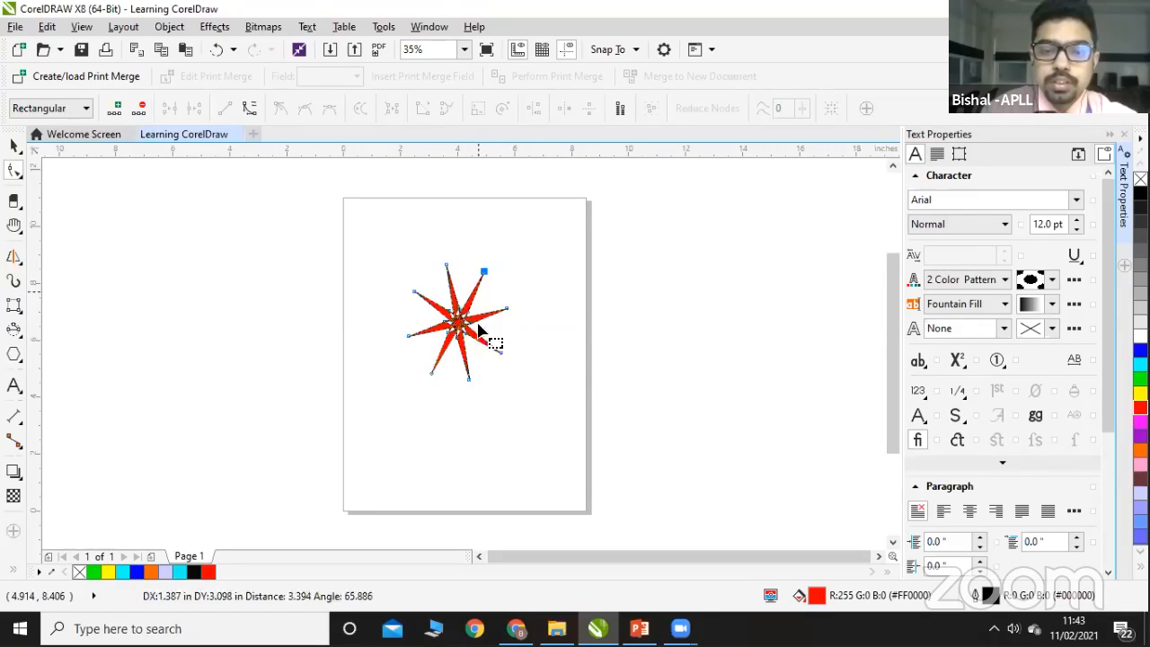
{"action": "left_click", "coordinate": [469, 380]}
{"action": "left_click_drag", "start_coordinate": [535, 348], "coordinate": [455, 404]}
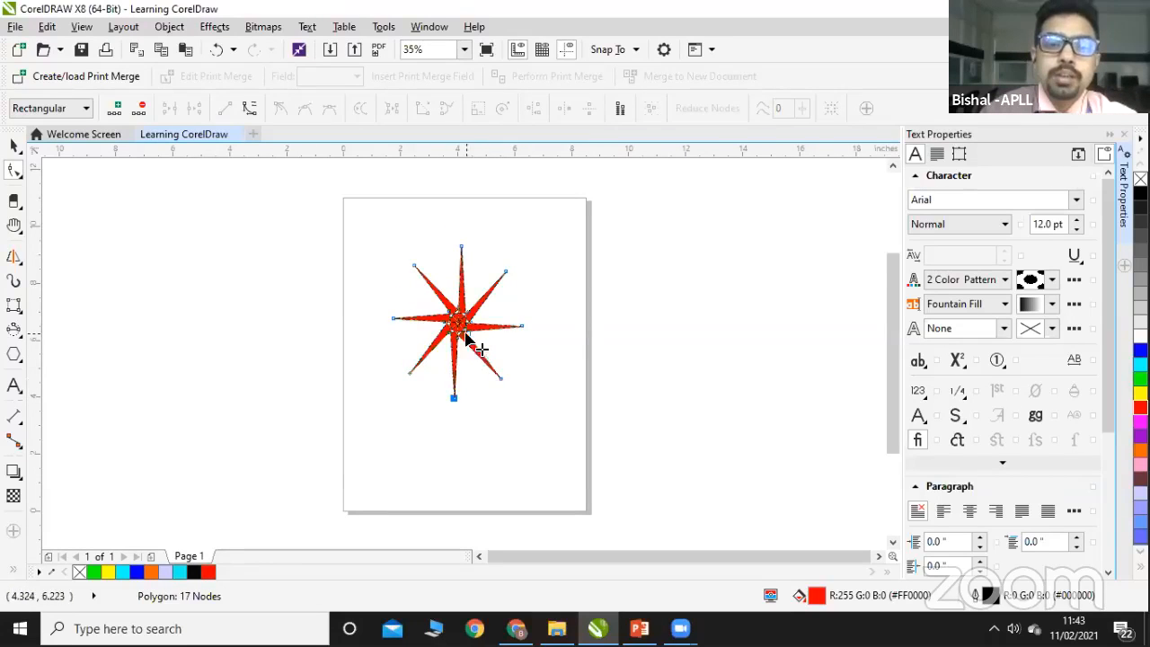
{"action": "left_click_drag", "start_coordinate": [466, 337], "coordinate": [487, 355]}
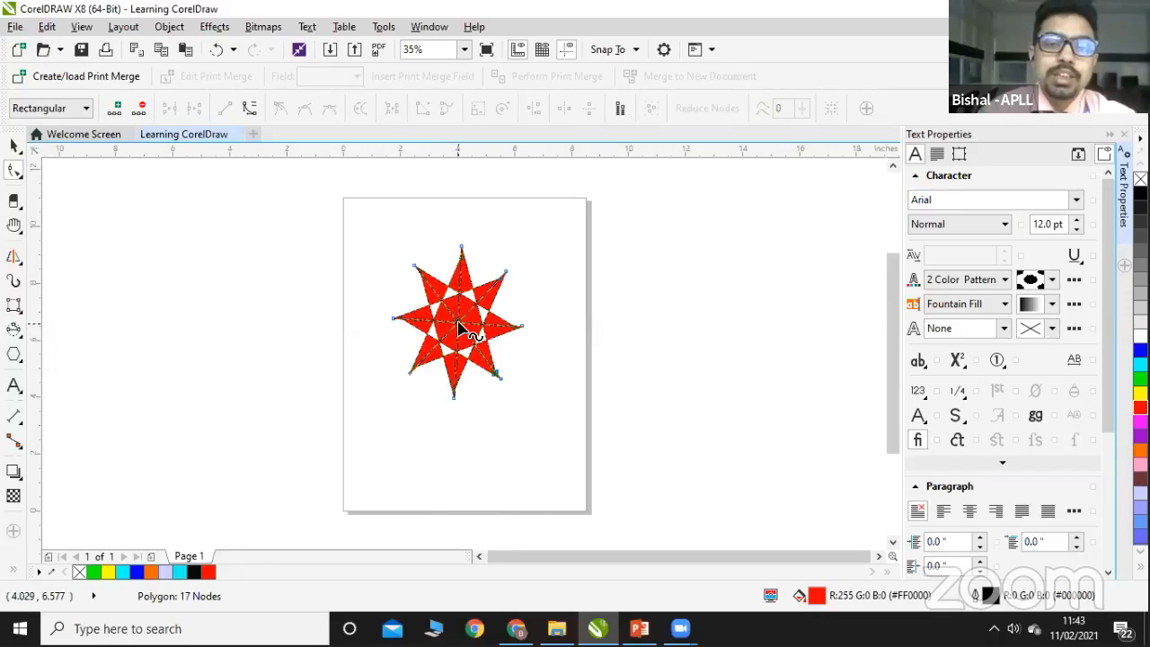
Step: Rotate the red star by about 9.19 degrees and place a vertical guideline off the page at about -10.25 inches
{"action": "left_click", "coordinate": [13, 146]}
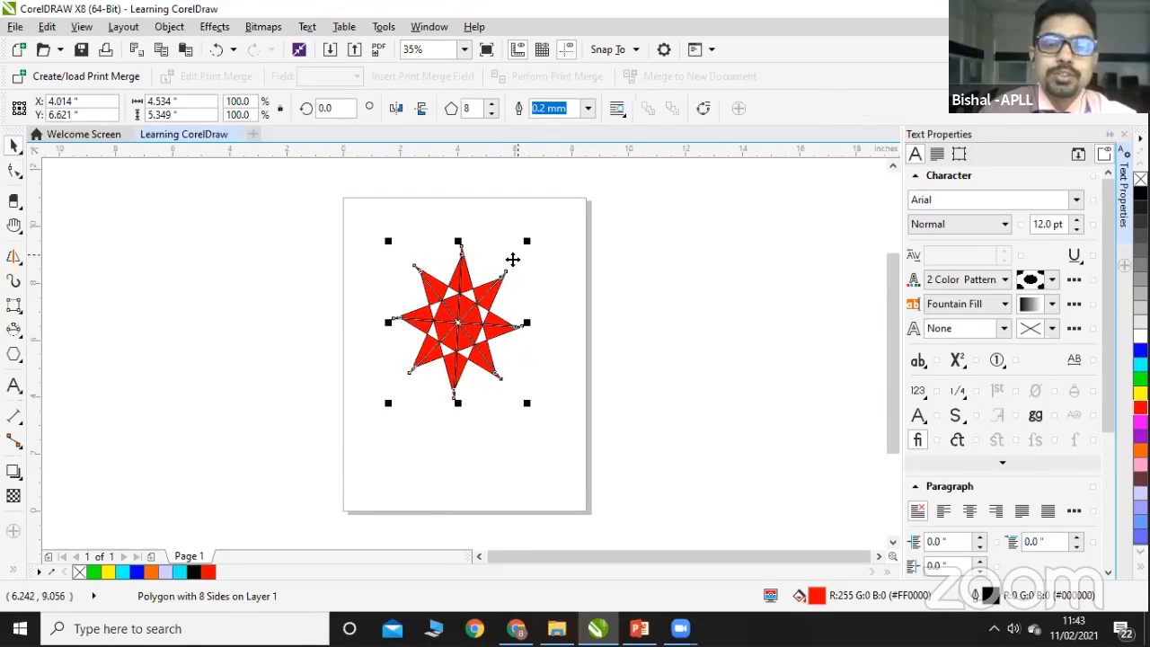
{"action": "left_click", "coordinate": [513, 259]}
{"action": "left_click_drag", "start_coordinate": [532, 238], "coordinate": [513, 231]}
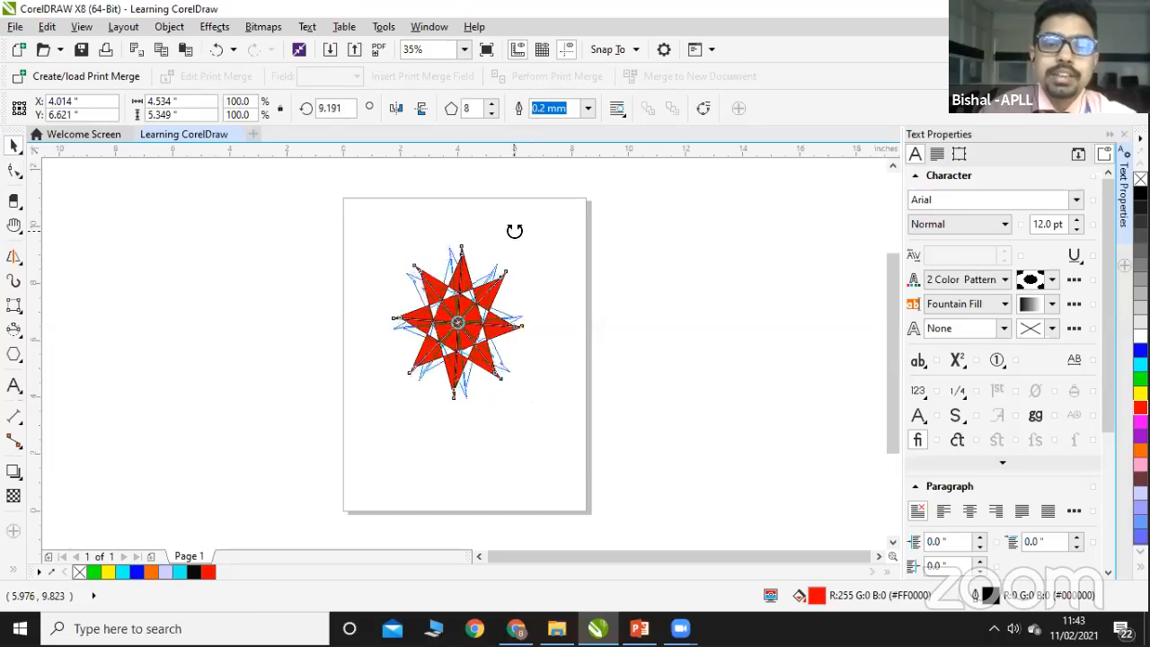
{"action": "left_click_drag", "start_coordinate": [38, 193], "coordinate": [52, 206]}
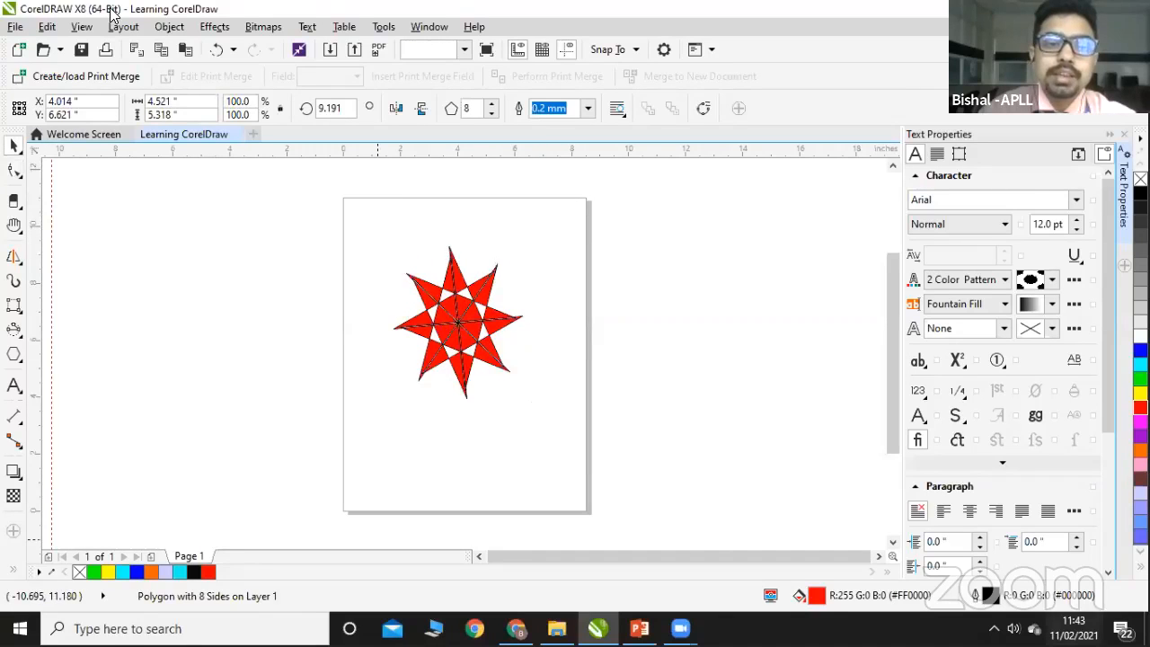
{"action": "left_click", "coordinate": [20, 177]}
{"action": "left_click", "coordinate": [60, 179]}
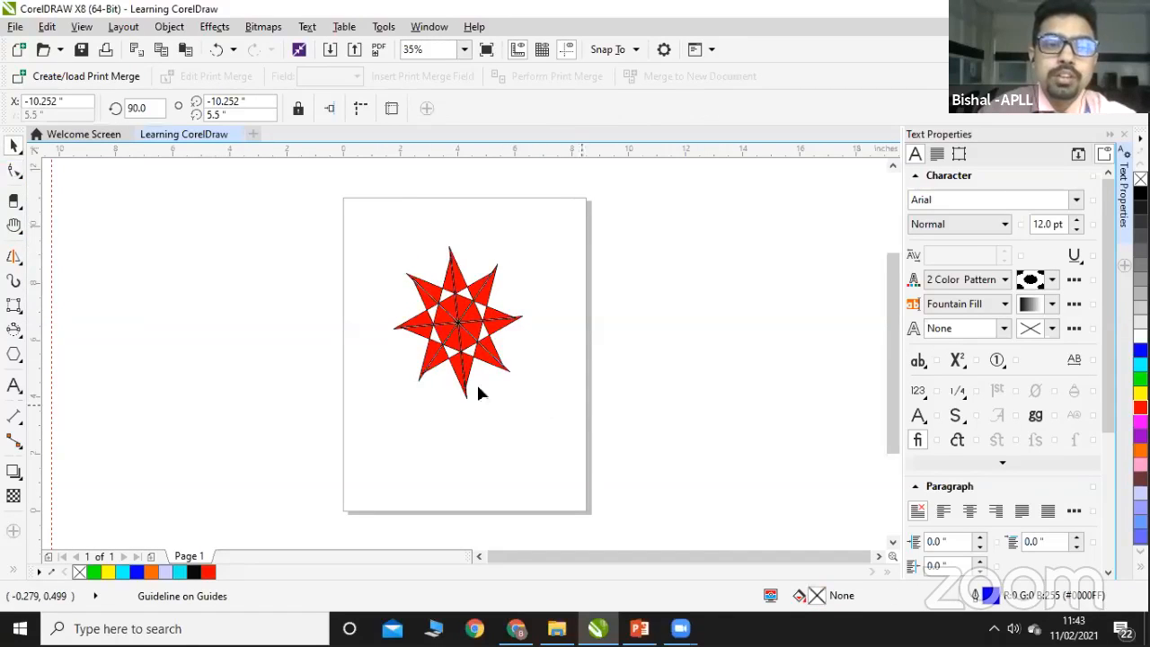
Step: Move a node of the rotated red star with the Shape tool to interlace its points, and delete the shape
{"action": "left_click", "coordinate": [419, 381]}
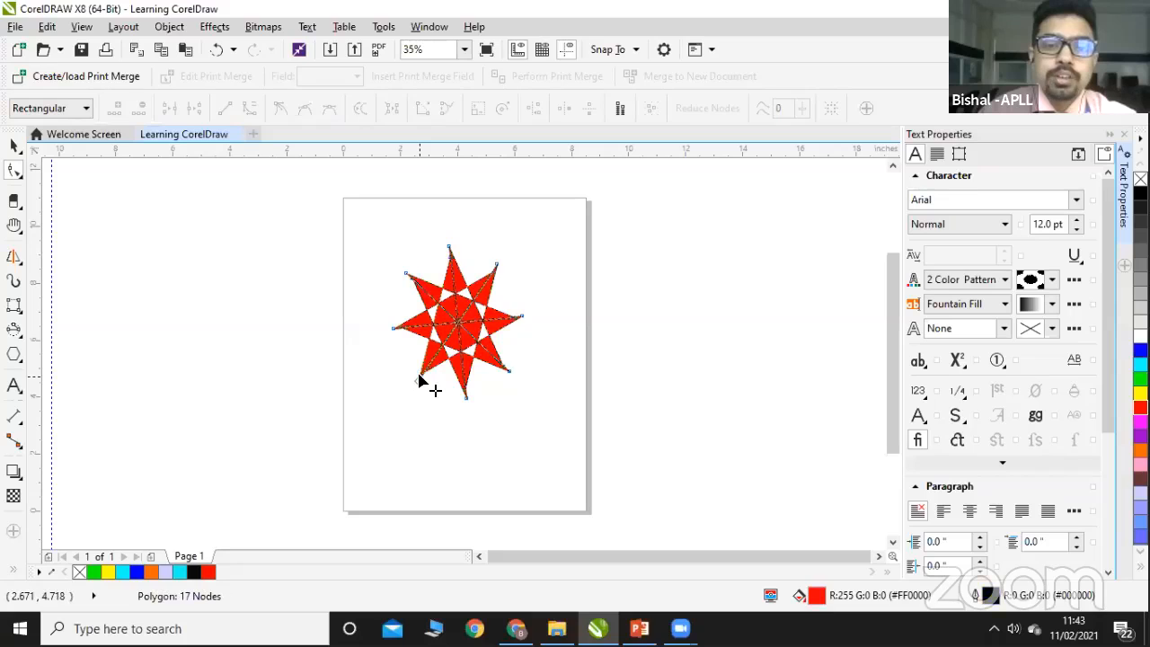
{"action": "left_click_drag", "start_coordinate": [419, 381], "coordinate": [463, 404]}
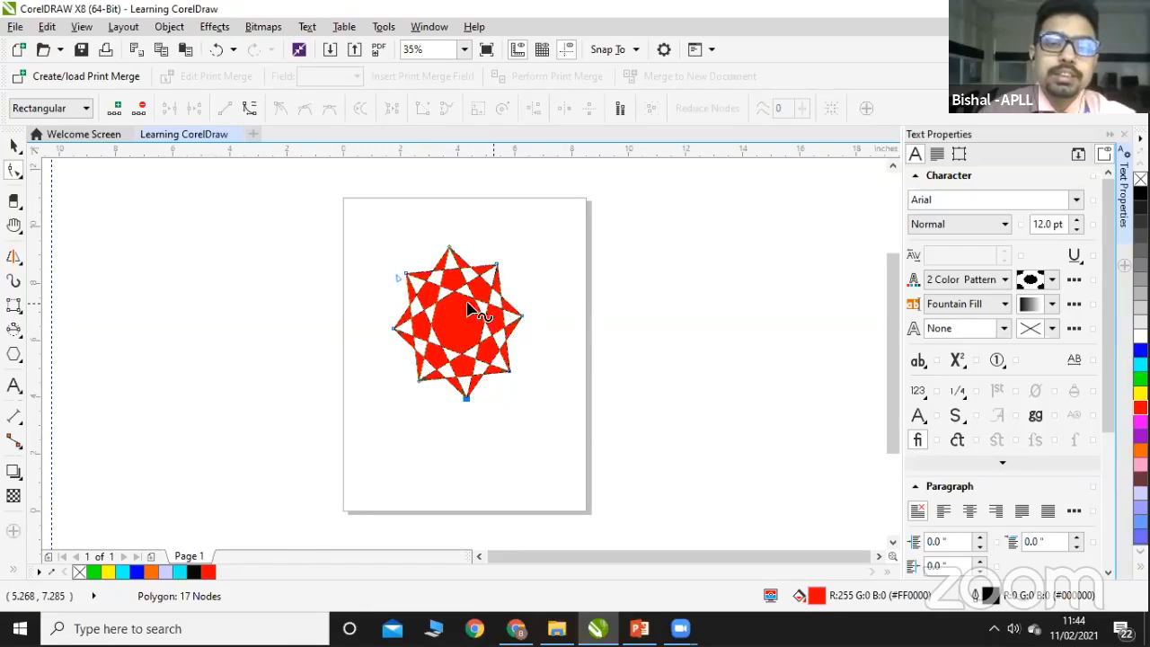
{"action": "left_click", "coordinate": [13, 147]}
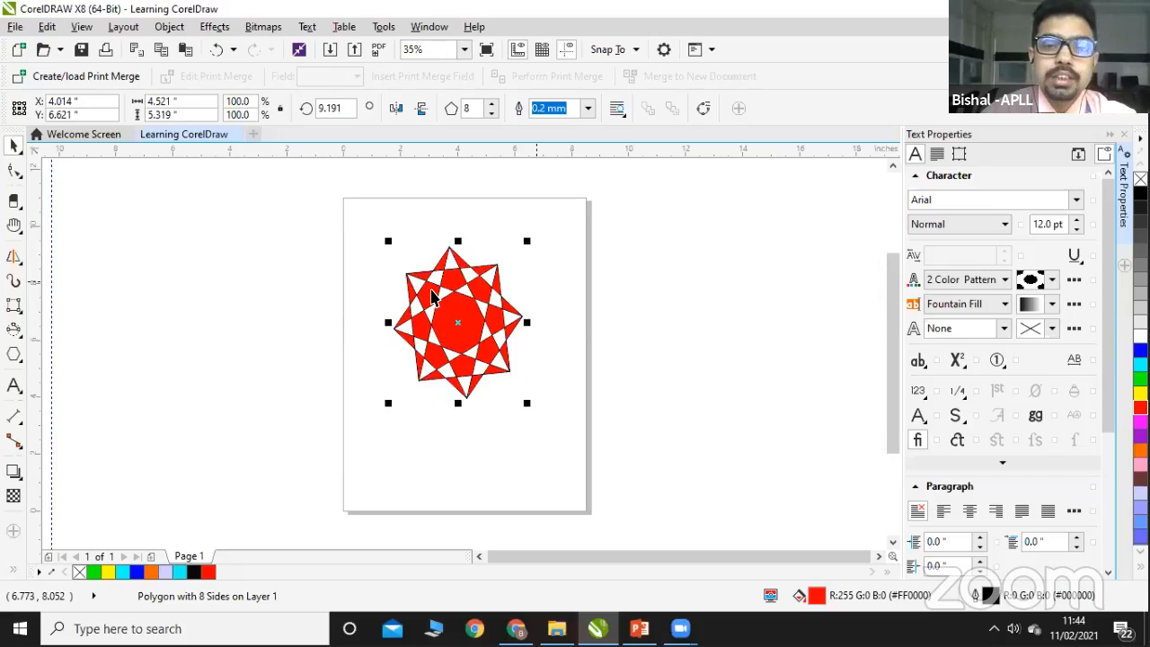
{"action": "key", "text": "Delete"}
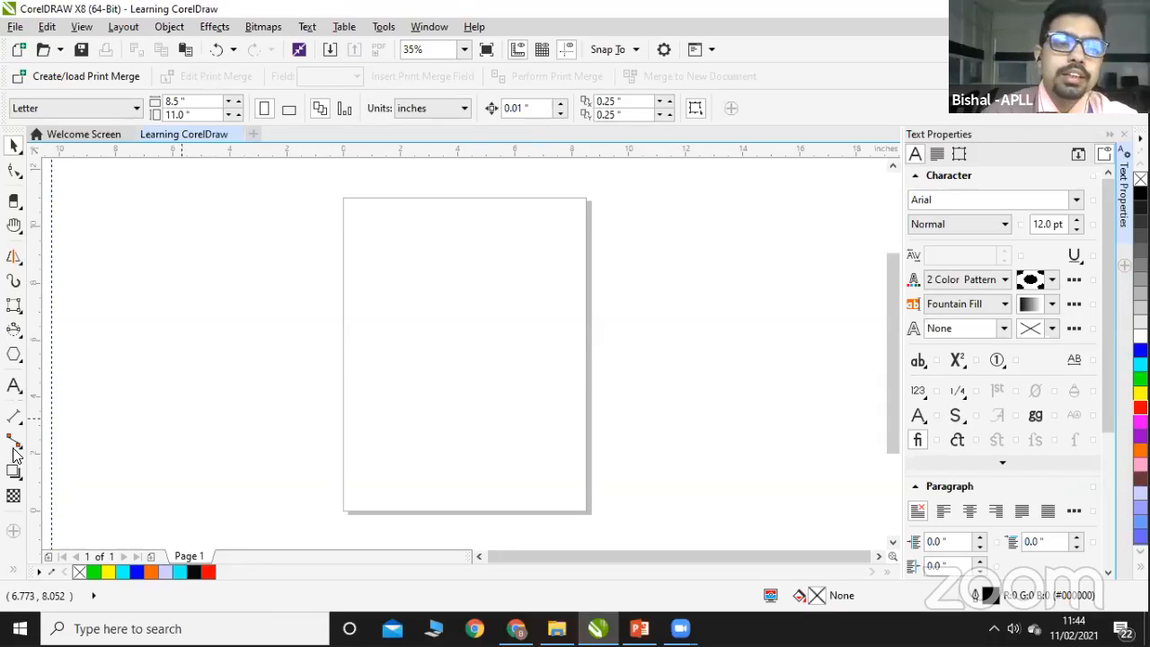
Step: Draw a five-pointed star about 2.89 by 3.54 inches near the middle of the page
{"action": "left_click", "coordinate": [20, 331]}
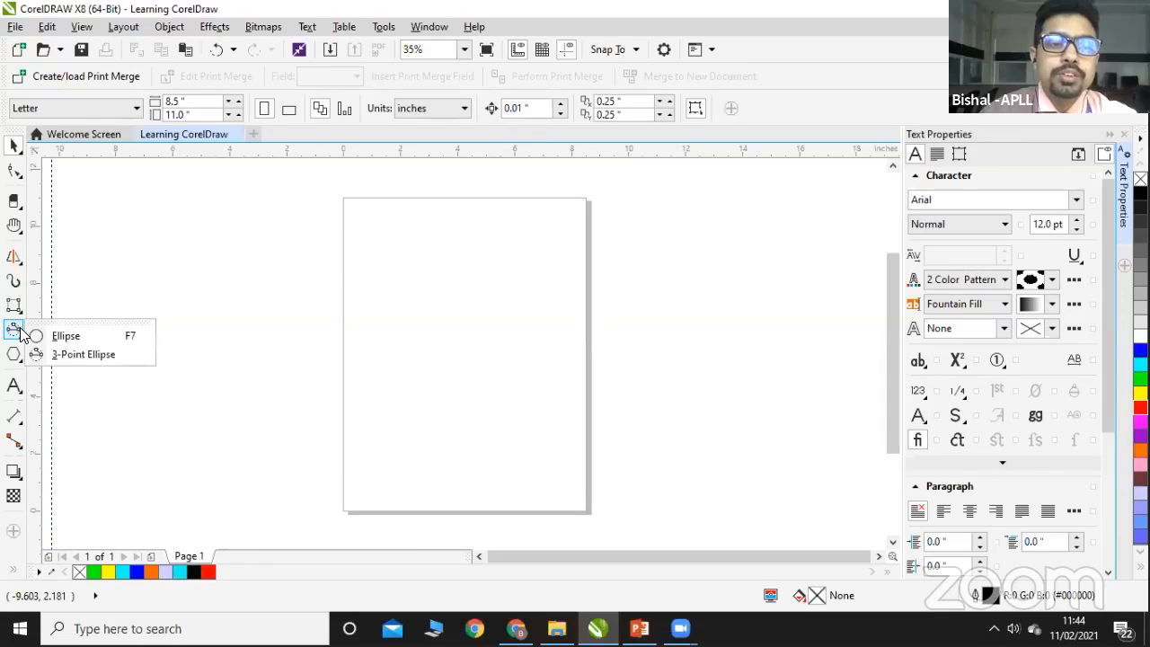
{"action": "left_click", "coordinate": [20, 363]}
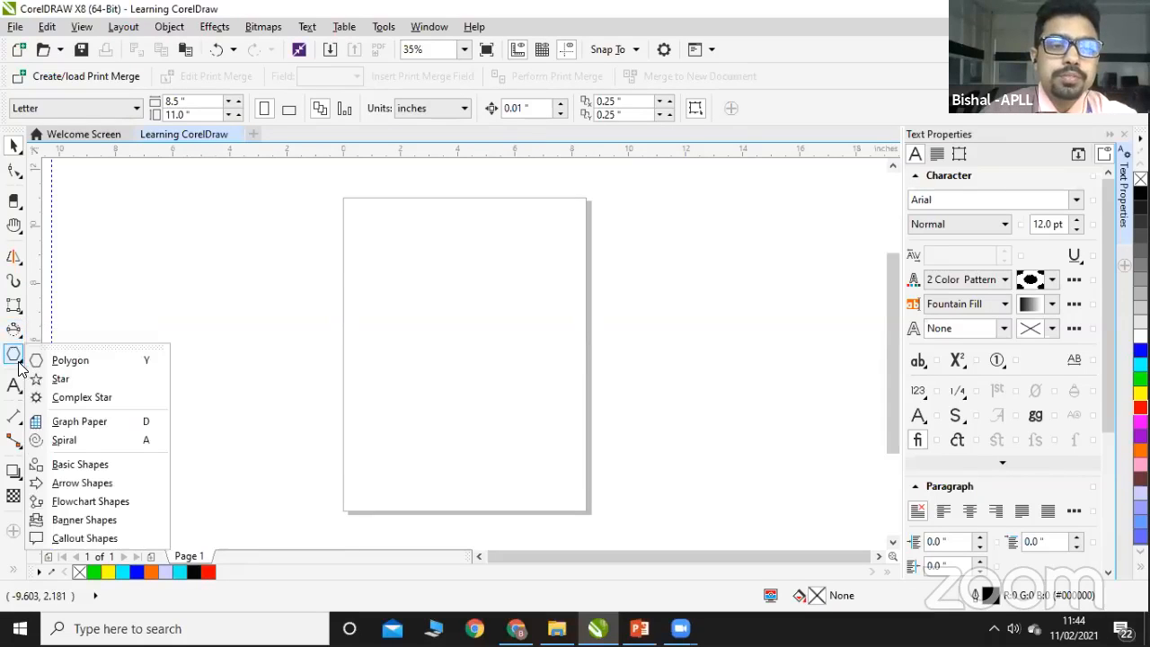
{"action": "left_click", "coordinate": [77, 375]}
{"action": "left_click_drag", "start_coordinate": [427, 278], "coordinate": [511, 379]}
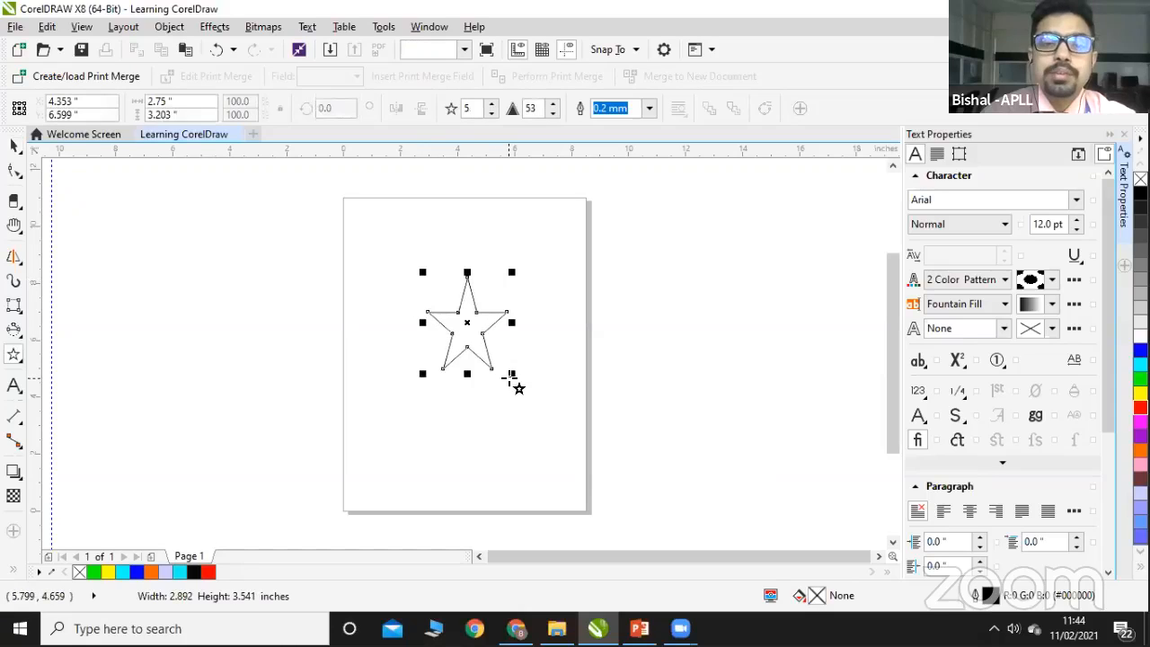
Step: Increase the star's number of points to 8 and fill it with green (#00FF00)
{"action": "left_click", "coordinate": [492, 104]}
{"action": "left_click", "coordinate": [491, 104]}
{"action": "left_click", "coordinate": [492, 104]}
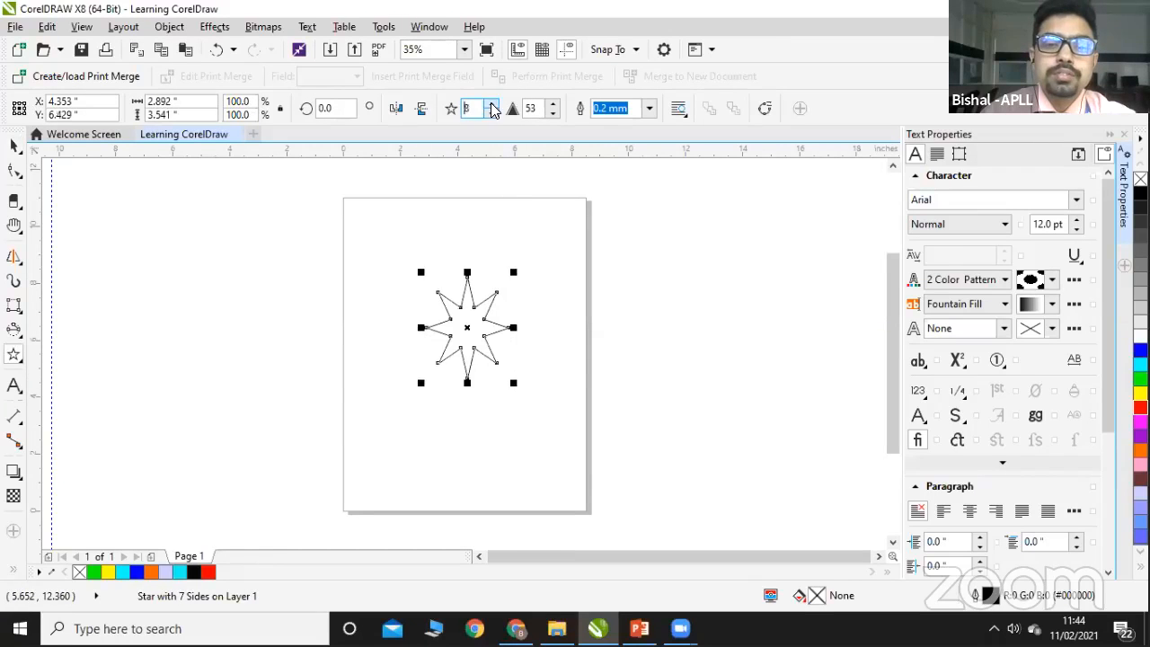
{"action": "left_click", "coordinate": [1141, 379]}
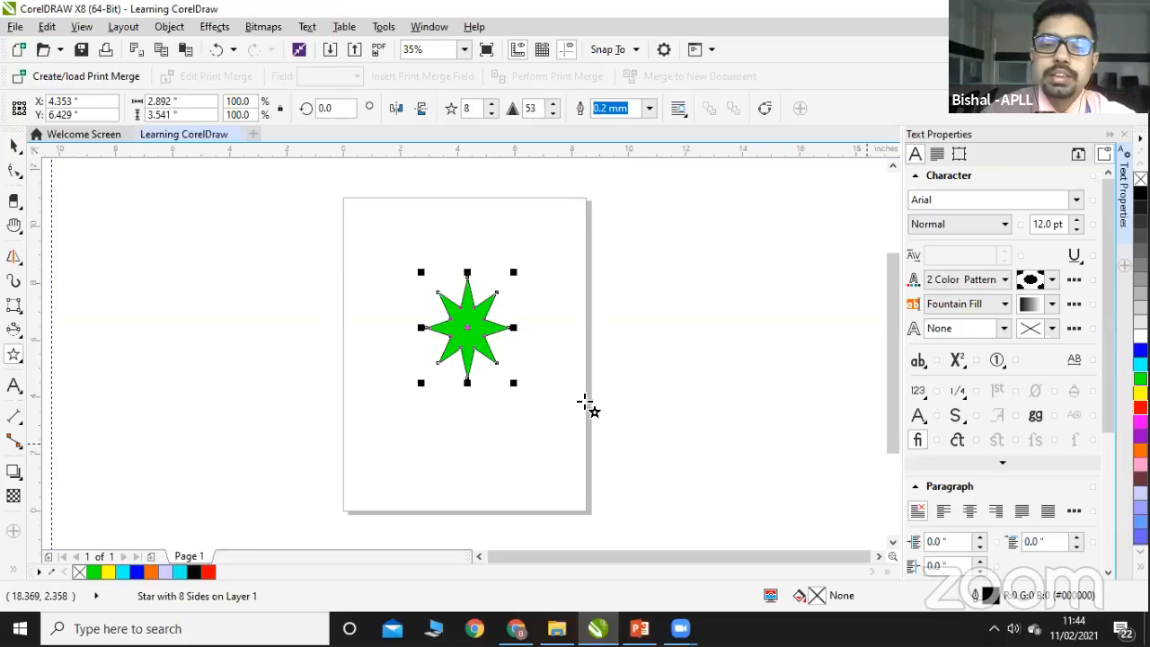
Step: Try to reshape the green star by its inner node with the Shape tool, and delete the star
{"action": "left_click", "coordinate": [14, 170]}
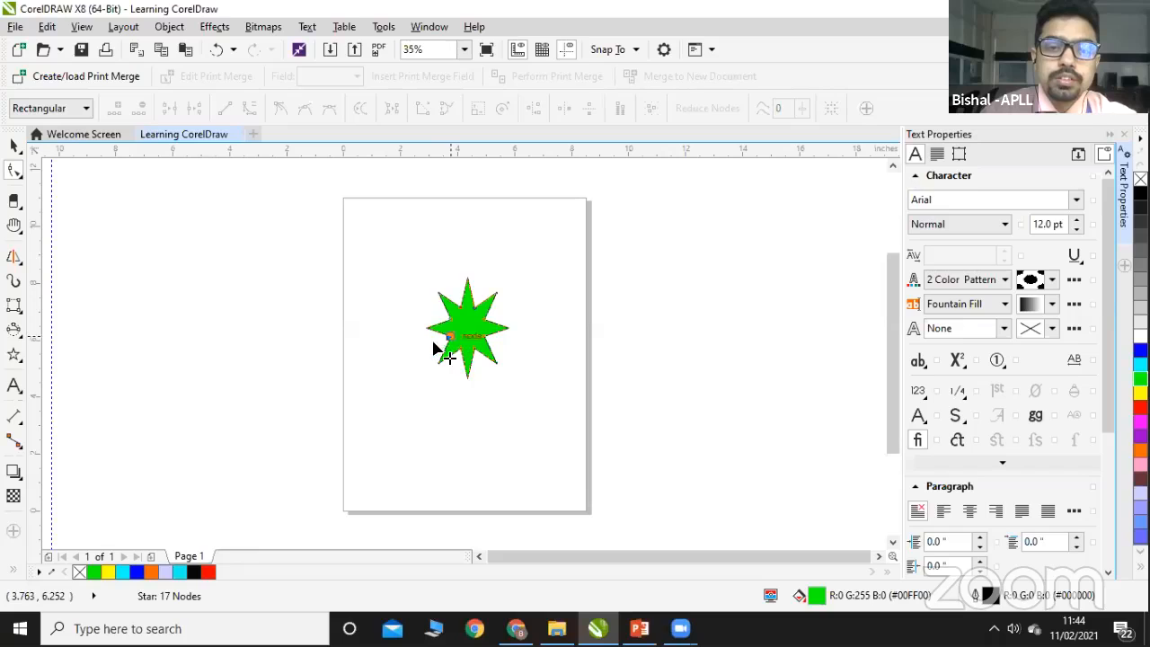
{"action": "mouse_move", "coordinate": [441, 348]}
{"action": "left_mouse_down"}
{"action": "mouse_move", "coordinate": [428, 354]}
{"action": "mouse_move", "coordinate": [473, 336]}
{"action": "mouse_move", "coordinate": [455, 326]}
{"action": "mouse_move", "coordinate": [458, 342]}
{"action": "mouse_move", "coordinate": [438, 350]}
{"action": "mouse_move", "coordinate": [456, 340]}
{"action": "left_mouse_up"}
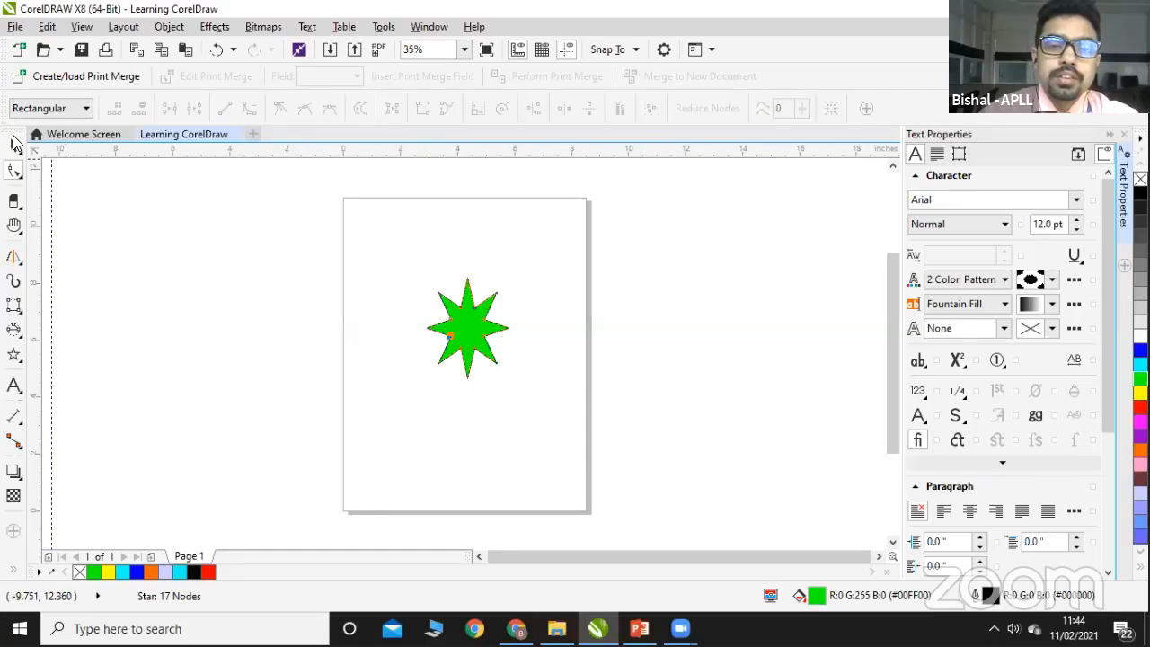
{"action": "left_click", "coordinate": [12, 146]}
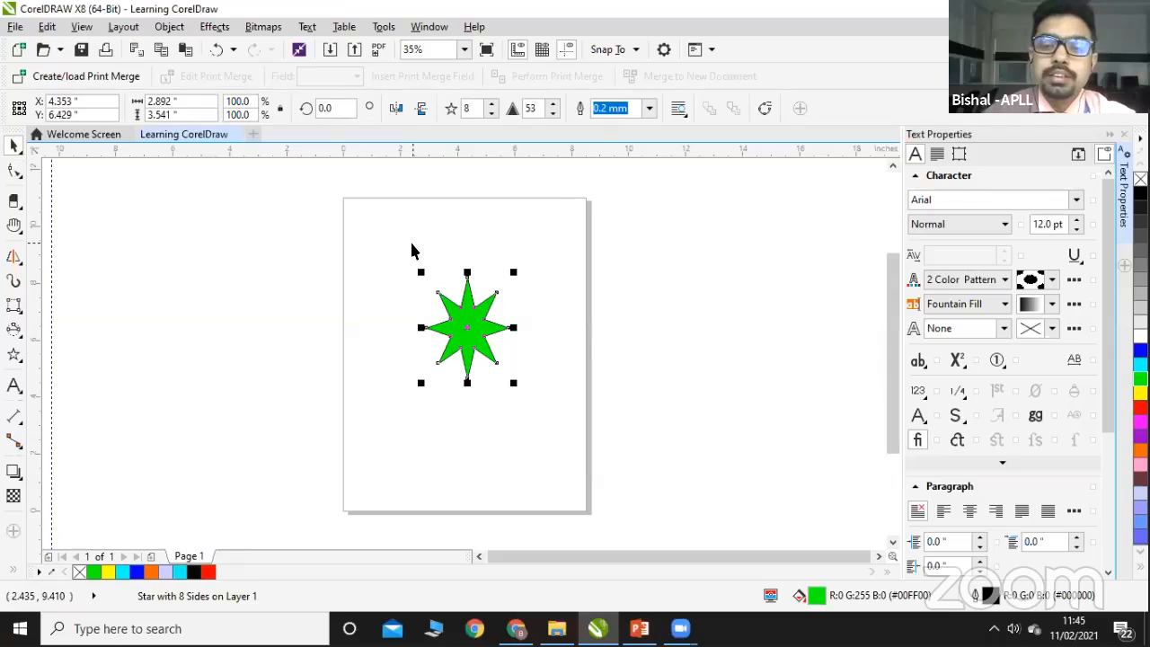
{"action": "key", "text": "Delete"}
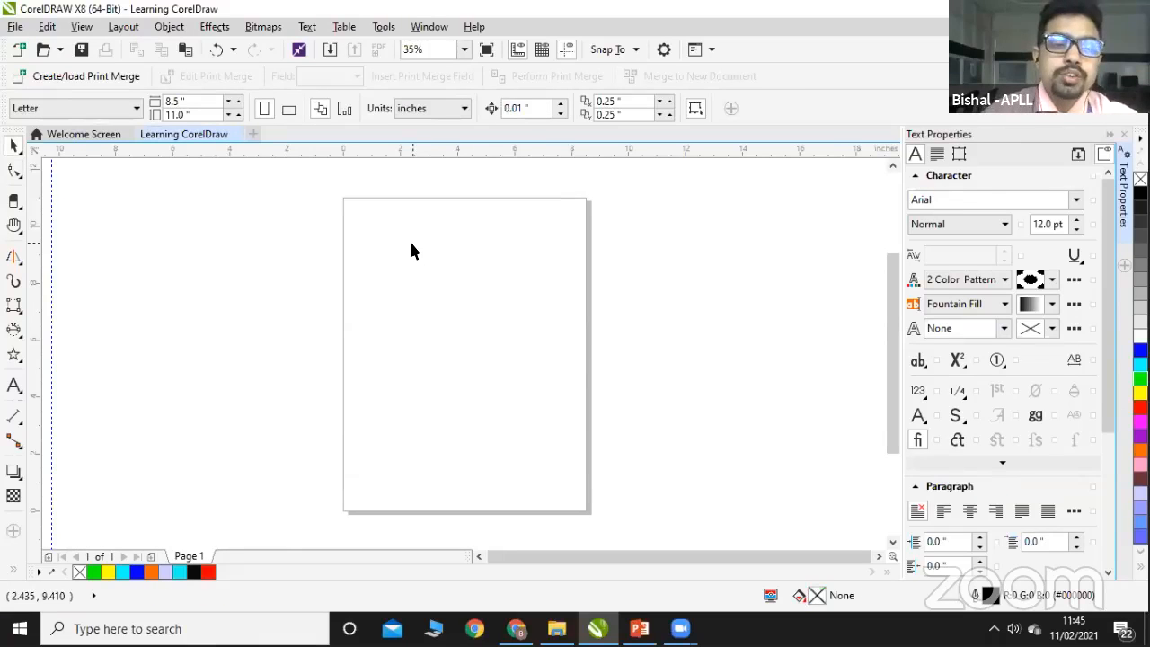
Step: Draw a nine-pointed complex star about 3.02 by 3.43 inches near the middle of the page and fill it with yellow (#FFFF00)
{"action": "left_click", "coordinate": [18, 358]}
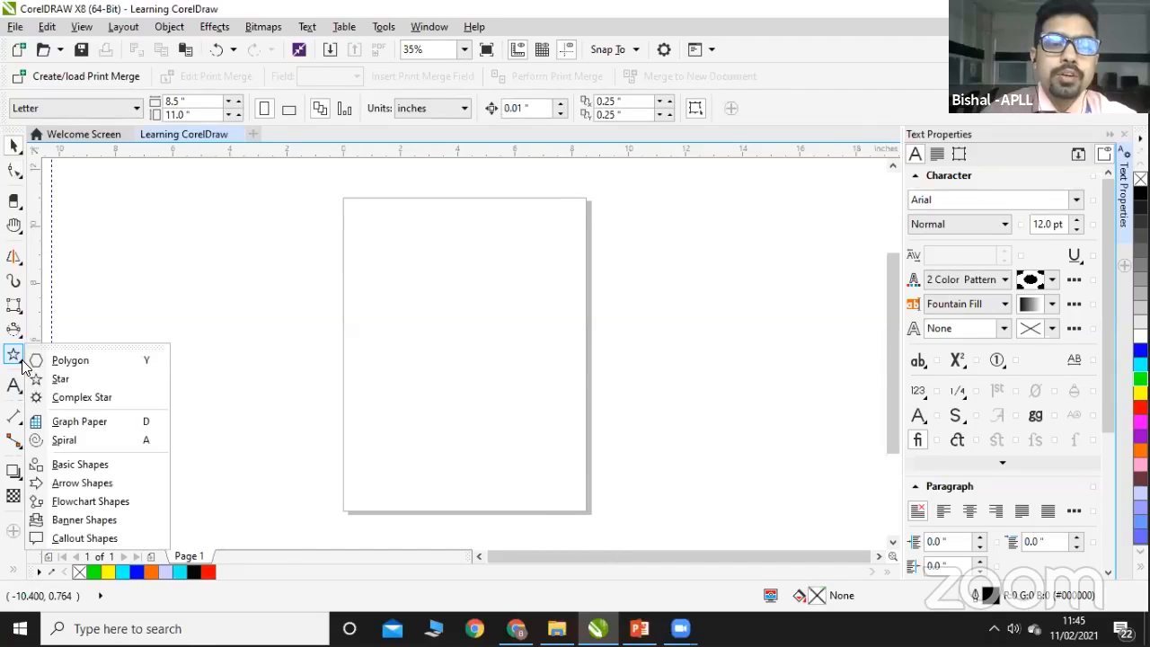
{"action": "left_click", "coordinate": [77, 401]}
{"action": "left_click_drag", "start_coordinate": [432, 293], "coordinate": [523, 393]}
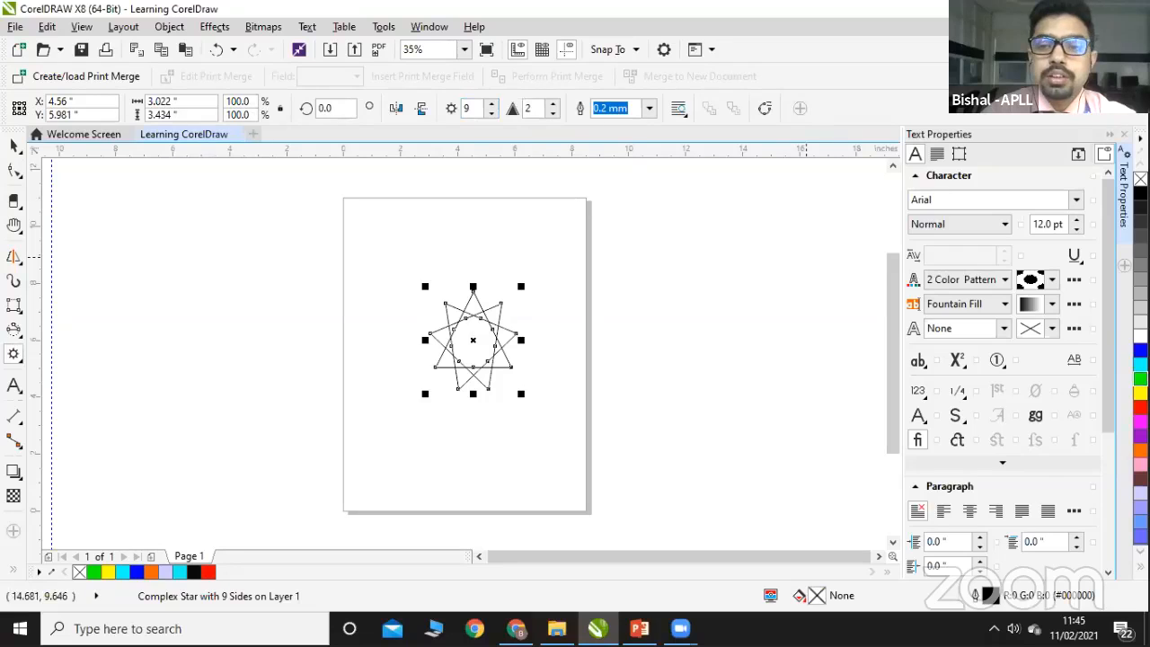
{"action": "left_click", "coordinate": [1140, 394]}
Step: Reduce the complex star to 8 points and try sharpness 1 before restoring sharpness 2
{"action": "left_click", "coordinate": [491, 114]}
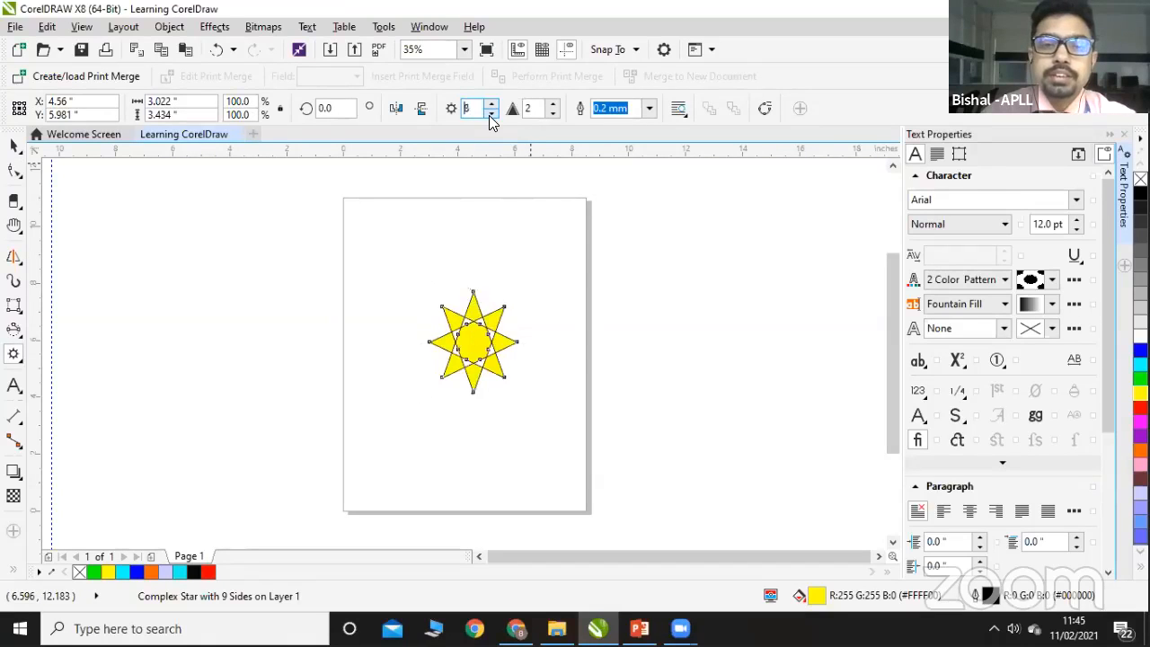
{"action": "left_click", "coordinate": [552, 114]}
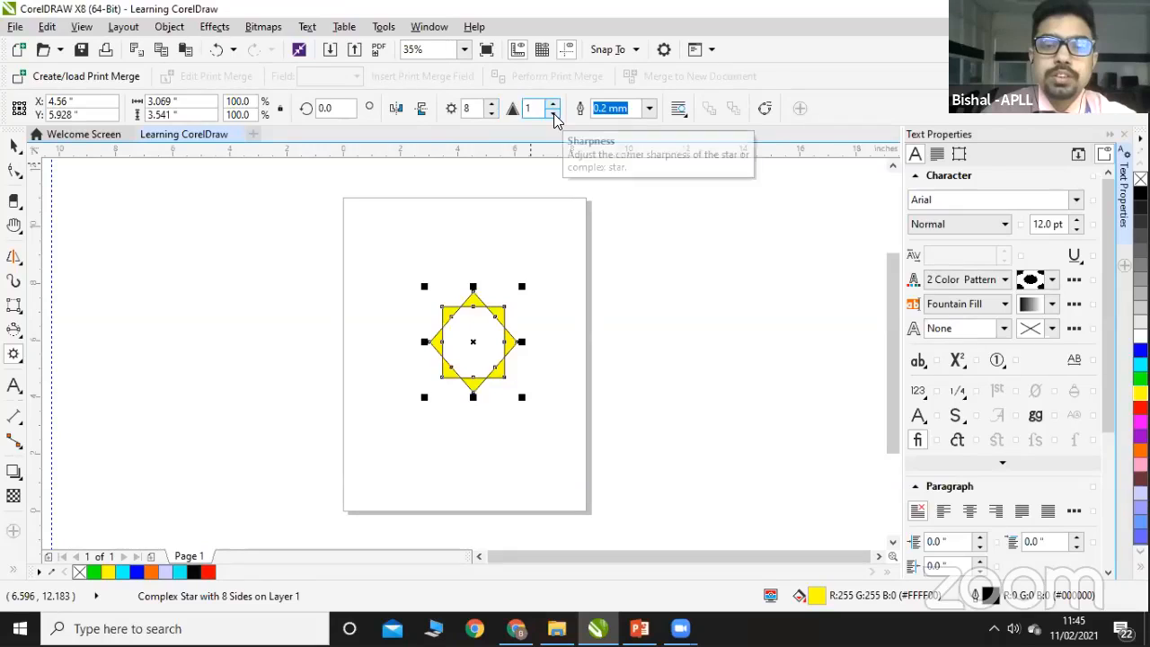
{"action": "left_click", "coordinate": [554, 105]}
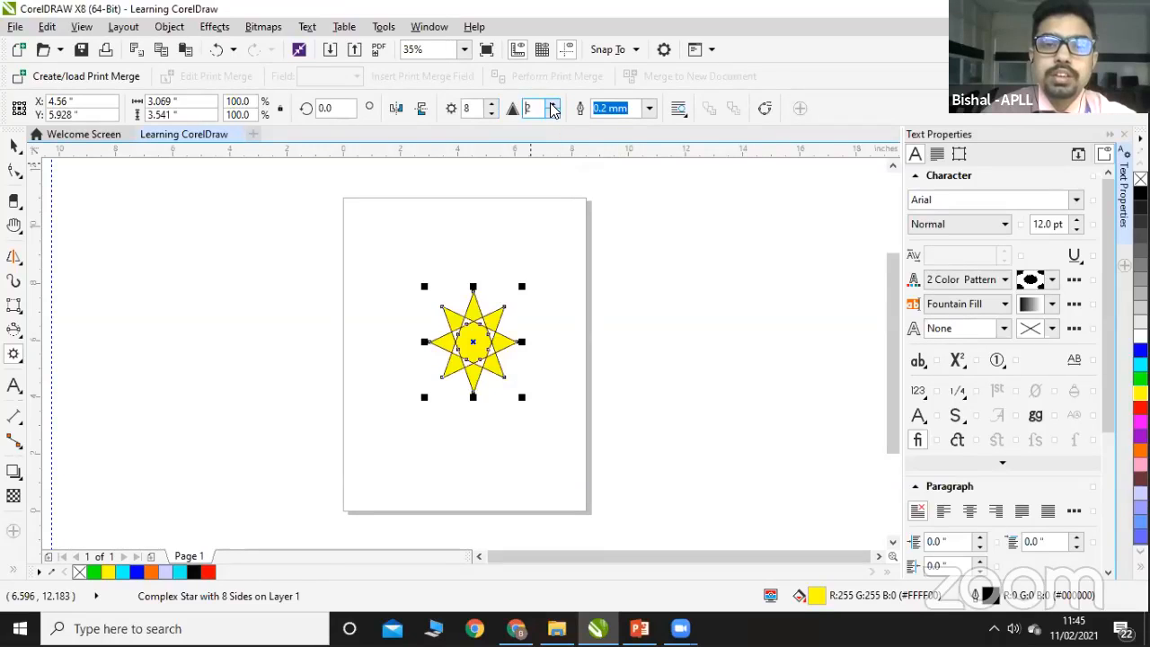
Step: Increase the complex star to 11 points and raise its sharpness to 4
{"action": "left_click", "coordinate": [492, 103]}
{"action": "left_click", "coordinate": [491, 103]}
{"action": "left_click", "coordinate": [492, 103]}
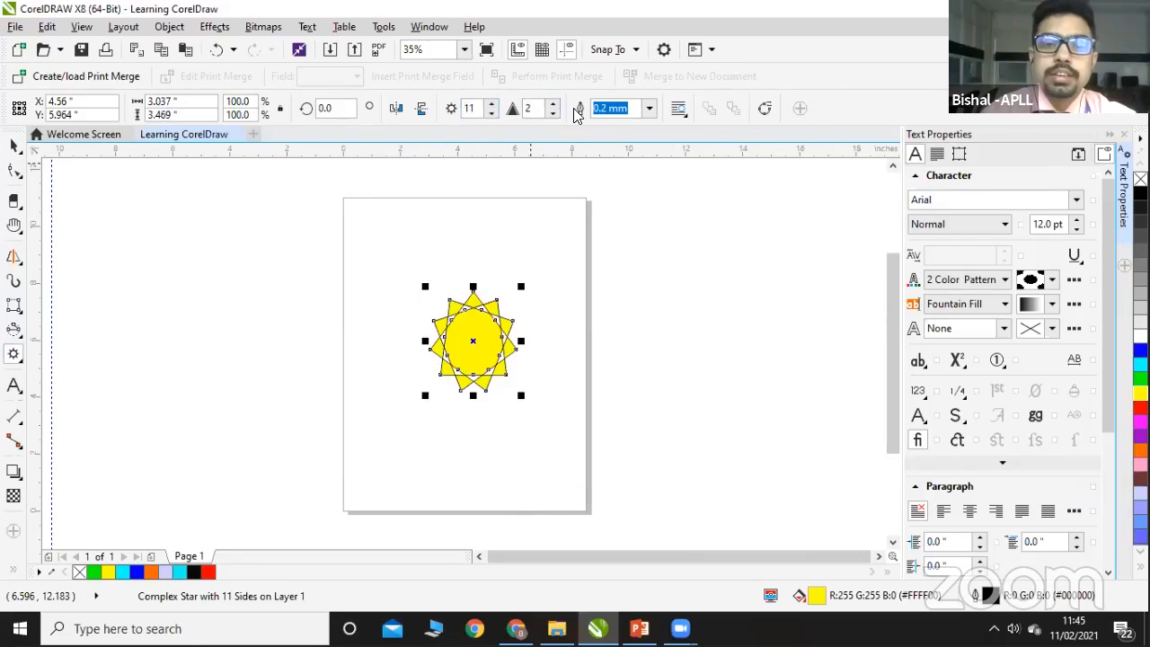
{"action": "left_click", "coordinate": [556, 104]}
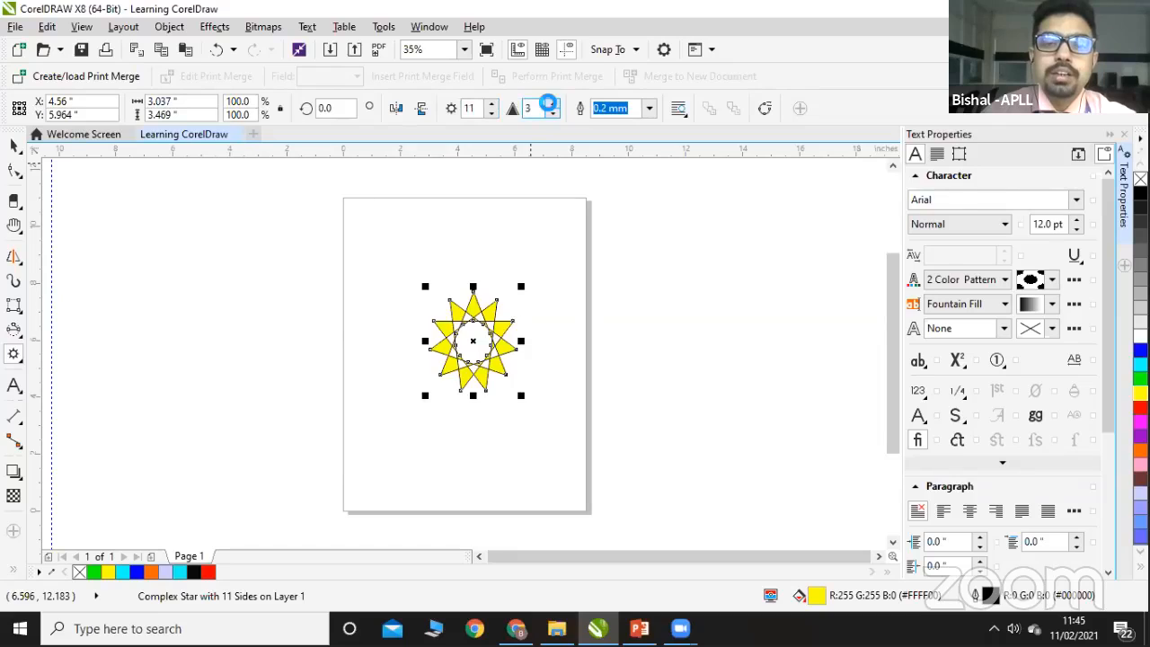
{"action": "left_click", "coordinate": [550, 103]}
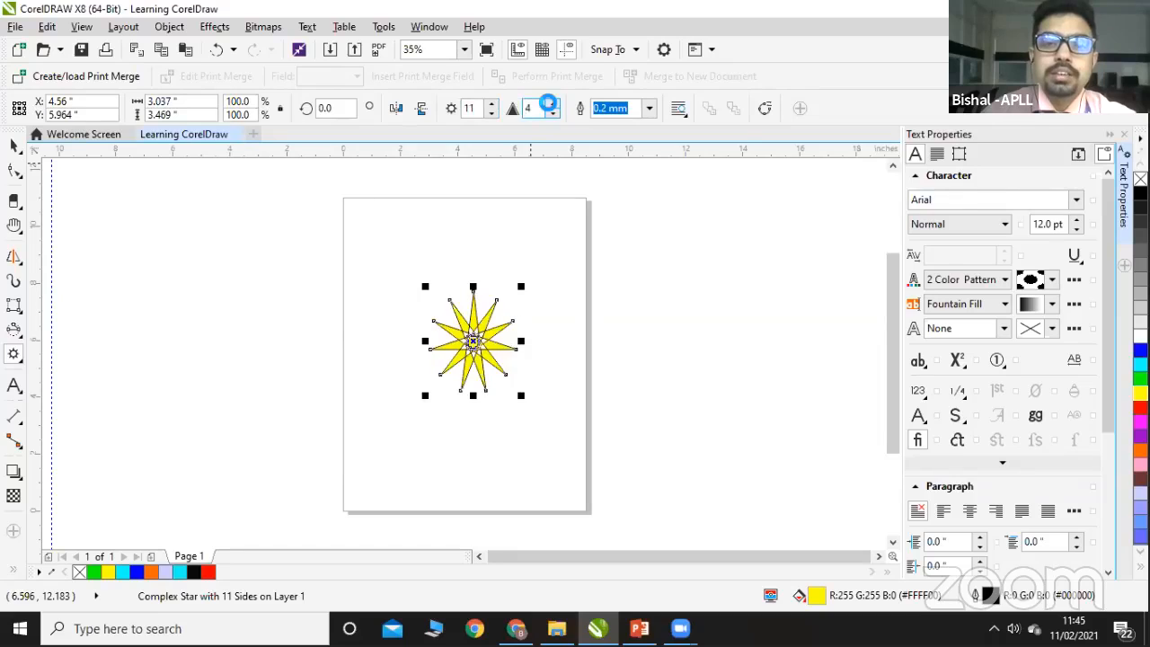
Step: Increase the complex star to 13 points and raise its sharpness to 5
{"action": "left_click", "coordinate": [492, 103]}
{"action": "left_click", "coordinate": [492, 103]}
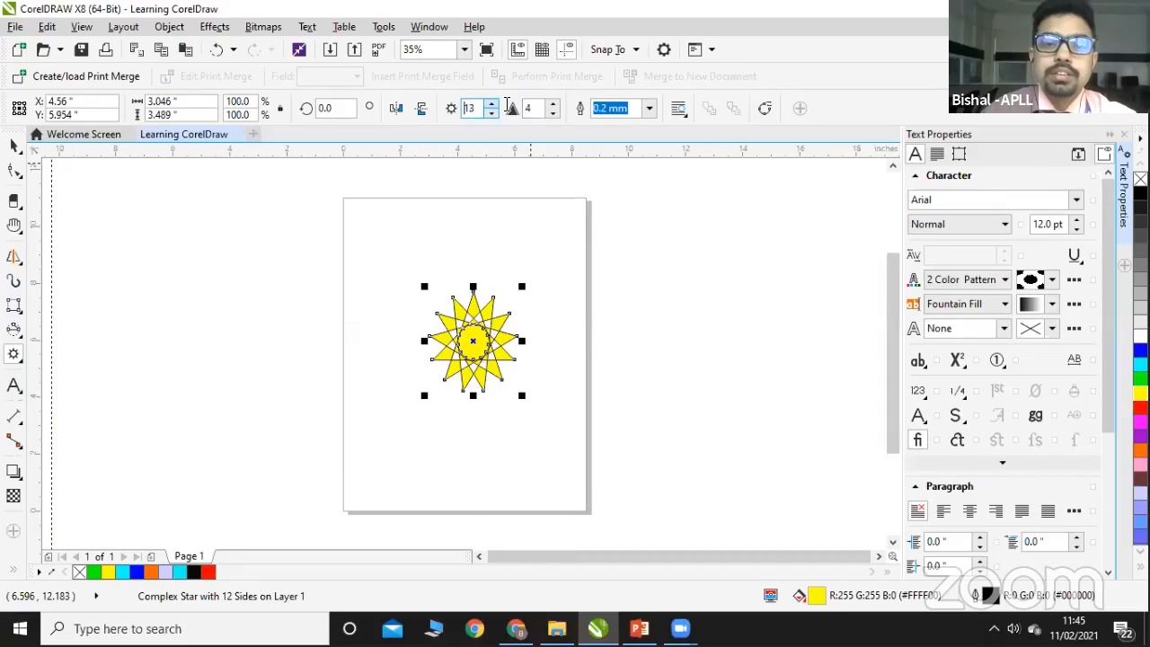
{"action": "left_click", "coordinate": [554, 104]}
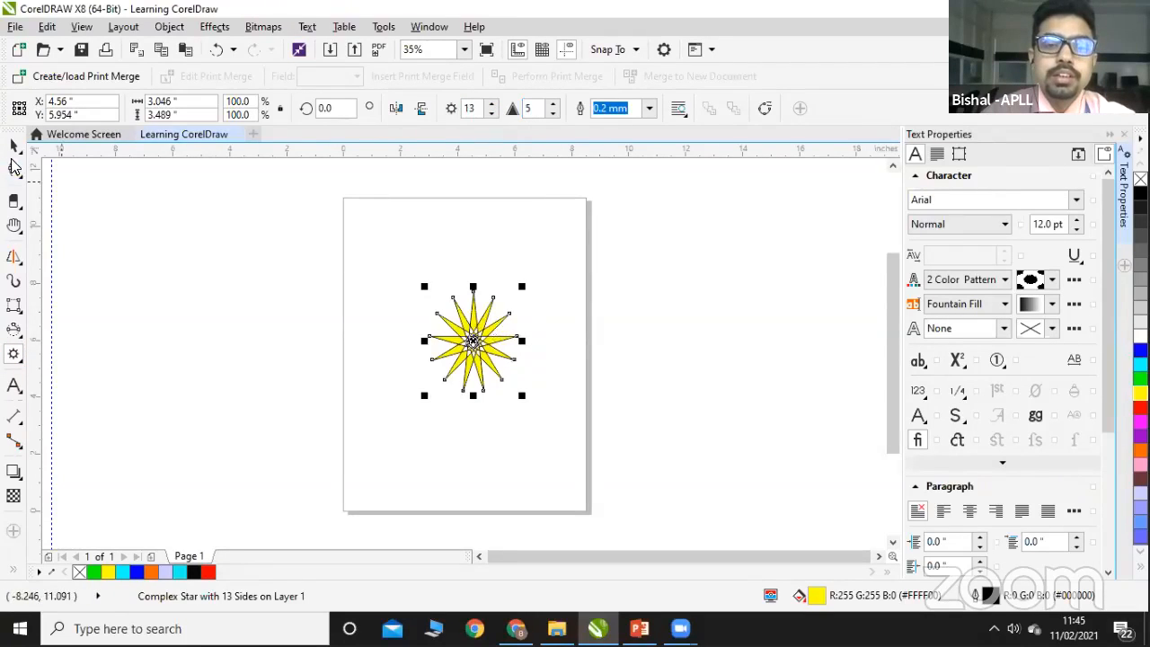
Step: Select the yellow complex star and delete it
{"action": "left_click_drag", "start_coordinate": [403, 265], "coordinate": [534, 440]}
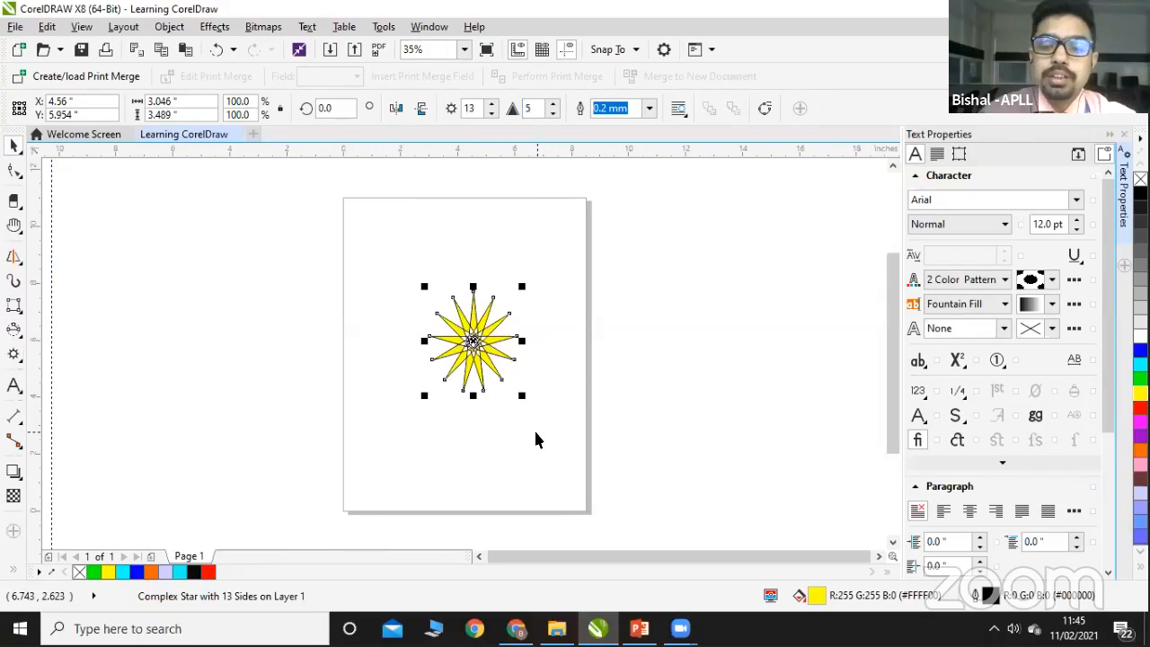
{"action": "key", "text": "Delete"}
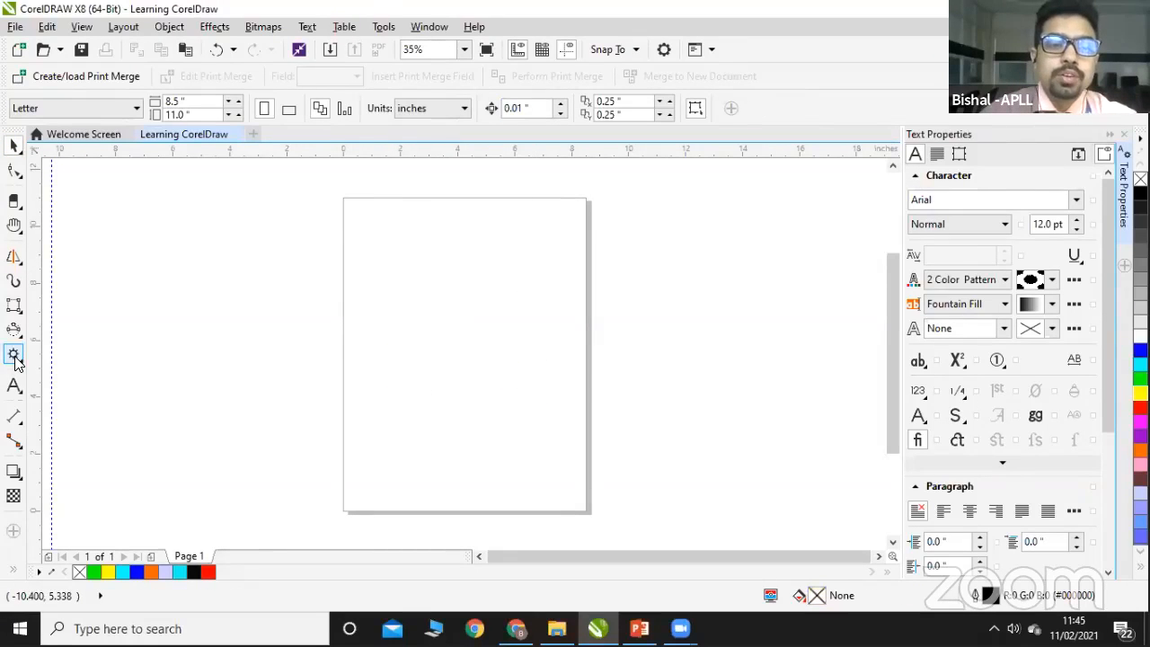
Step: Draw a graph paper grid of 4 columns and 3 rows across the middle of the page
{"action": "left_click", "coordinate": [17, 355]}
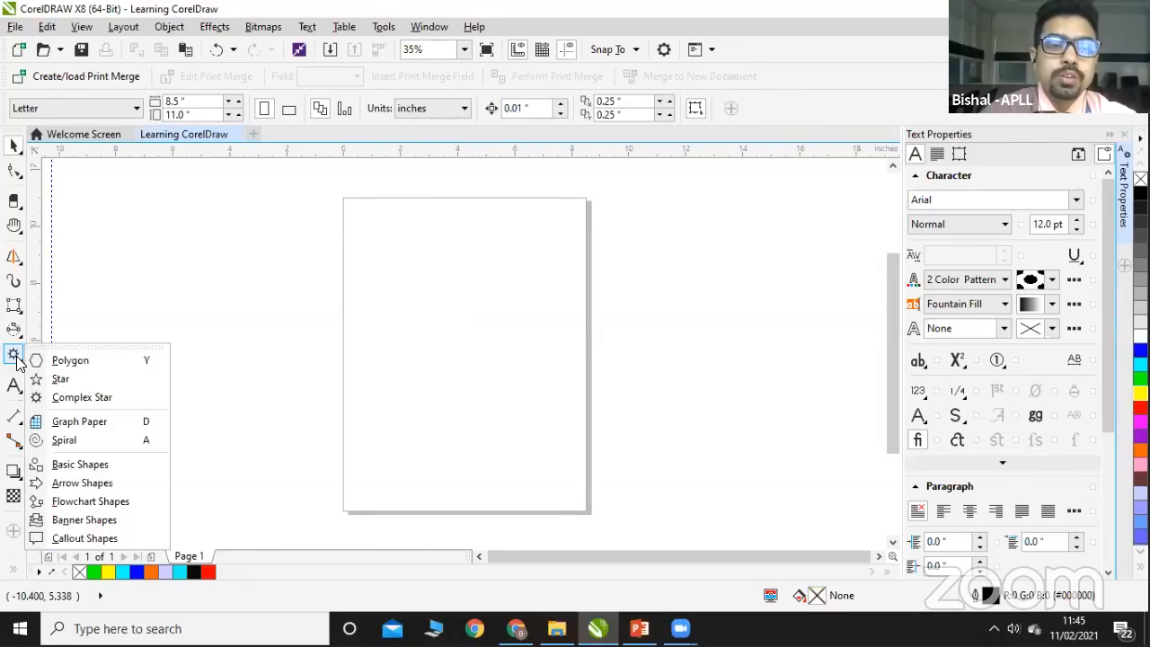
{"action": "left_click", "coordinate": [76, 426]}
{"action": "left_click_drag", "start_coordinate": [367, 263], "coordinate": [569, 419]}
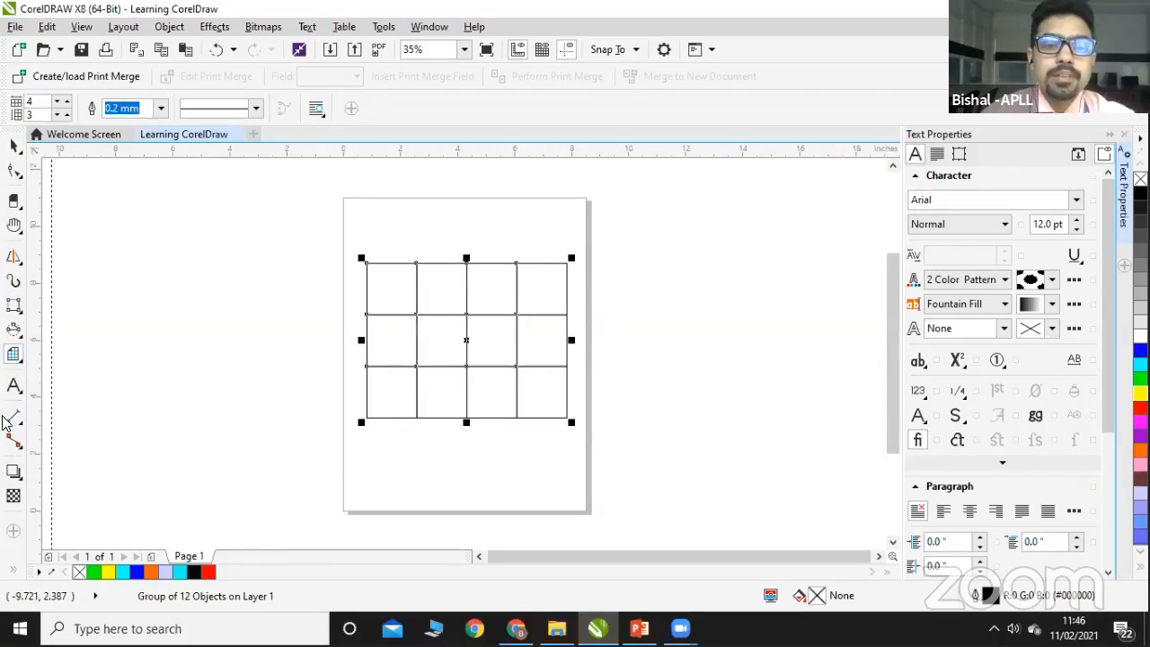
Step: Draw a rectangular bar about 1.48 by 3.13 inches from the grid's base and fill it with cyan
{"action": "left_click", "coordinate": [13, 305]}
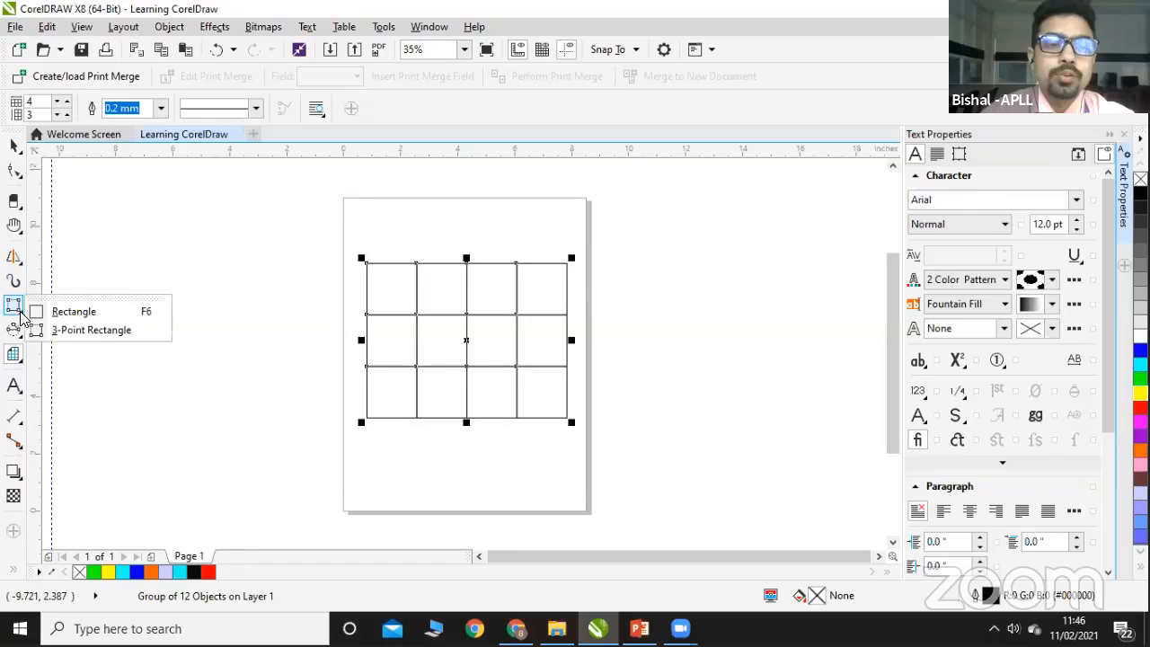
{"action": "left_click", "coordinate": [81, 311]}
{"action": "left_click_drag", "start_coordinate": [396, 417], "coordinate": [439, 323]}
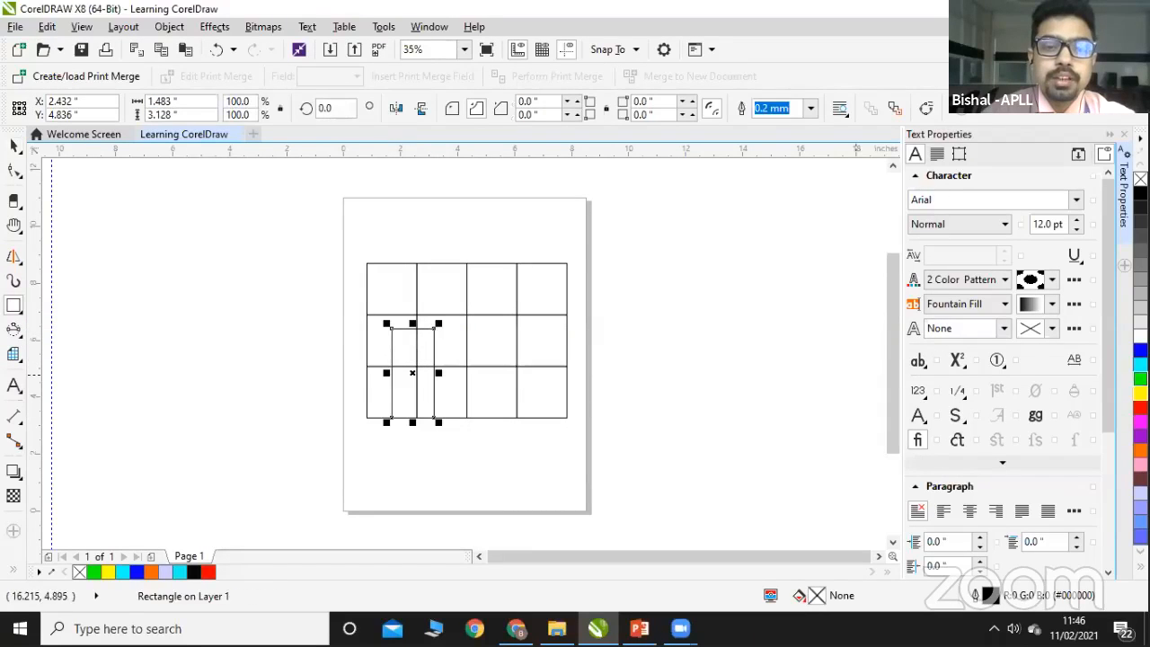
{"action": "left_click", "coordinate": [1139, 363]}
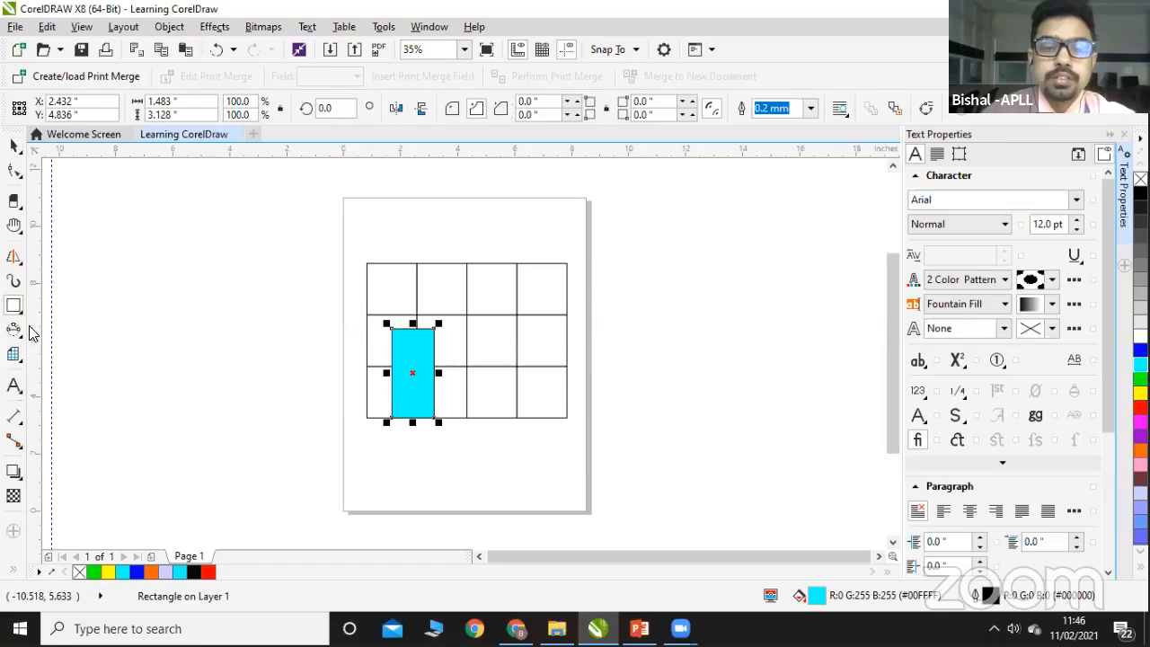
Step: Add a yellow bar about 1.18 by 3.92 inches and a pink bar about 1.34 by 4.52 inches beside the cyan one
{"action": "left_click_drag", "start_coordinate": [452, 419], "coordinate": [486, 306]}
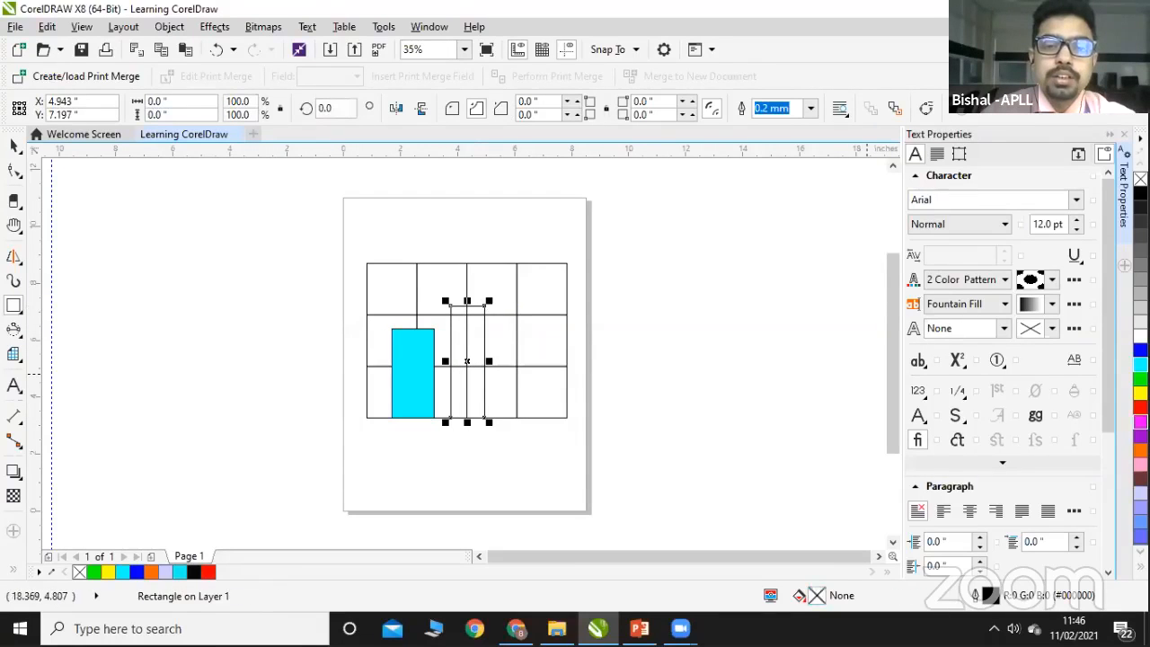
{"action": "left_click", "coordinate": [1140, 393]}
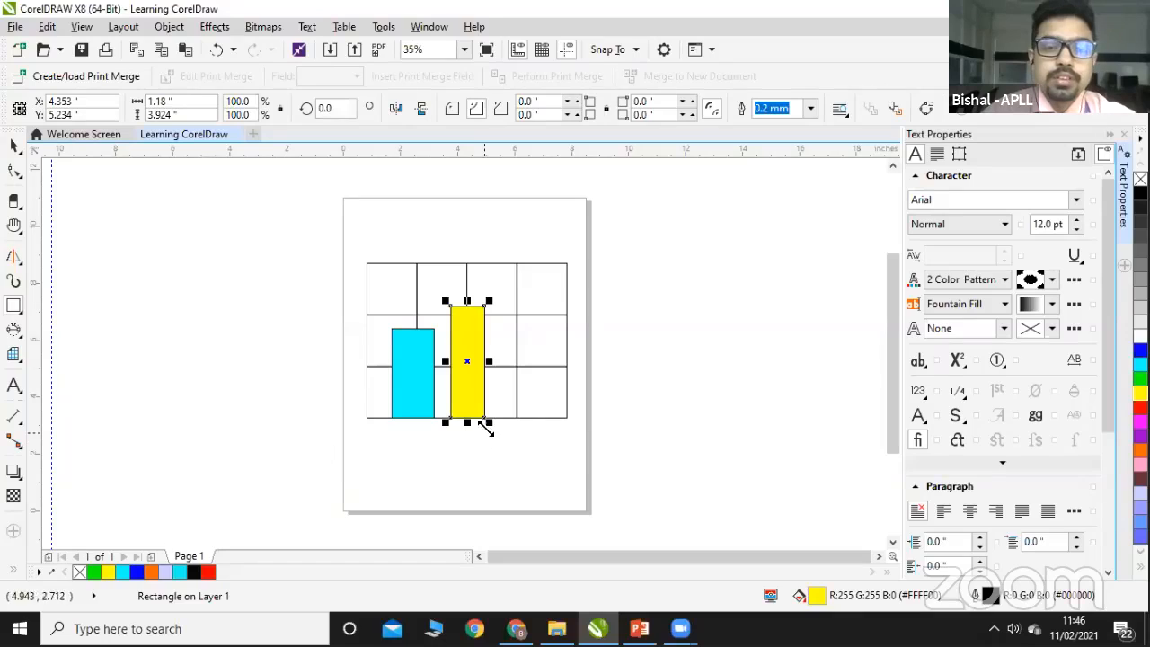
{"action": "left_click_drag", "start_coordinate": [504, 419], "coordinate": [547, 284]}
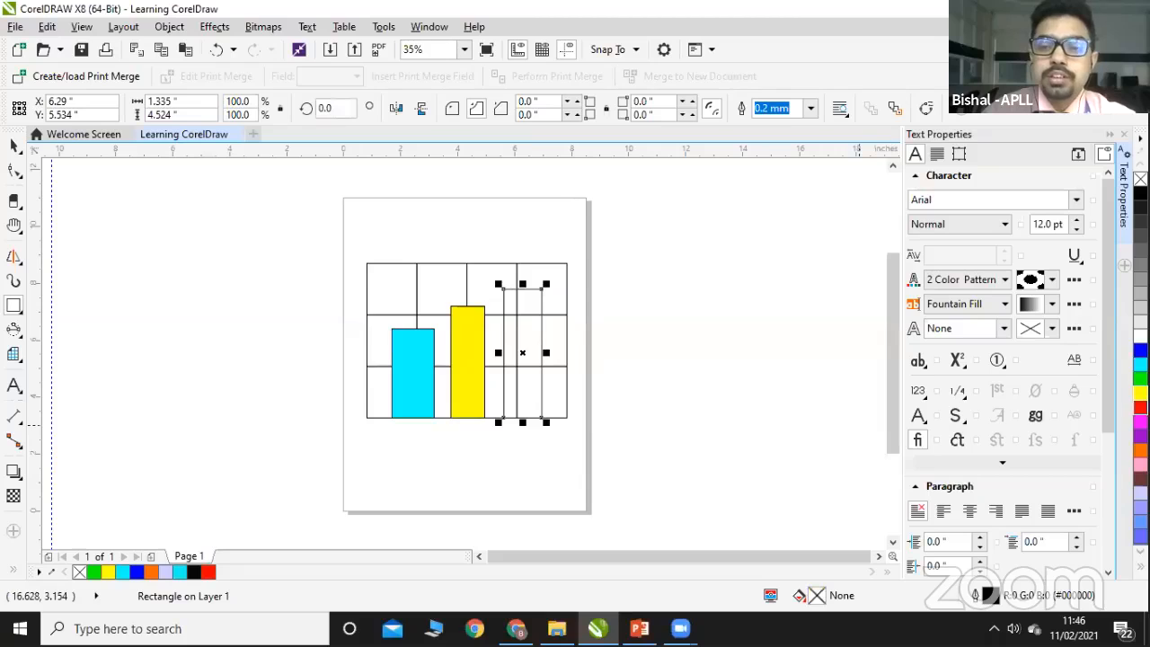
{"action": "left_click", "coordinate": [1140, 465]}
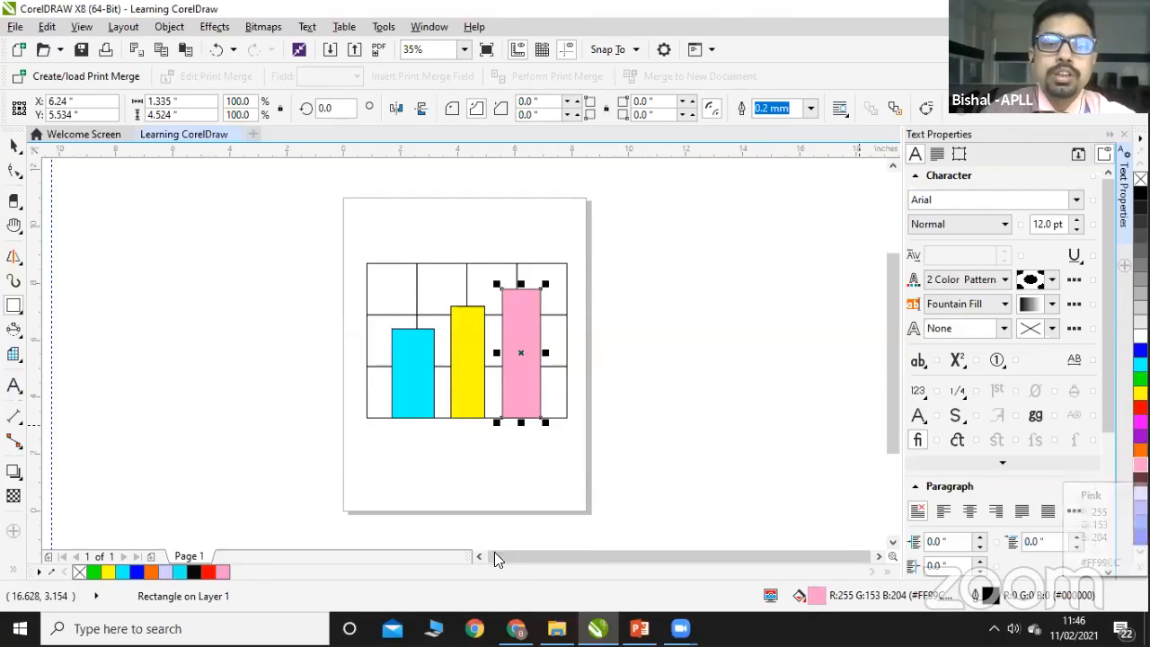
Step: Select the graph paper grid together with its three bars and delete them
{"action": "left_click", "coordinate": [12, 148]}
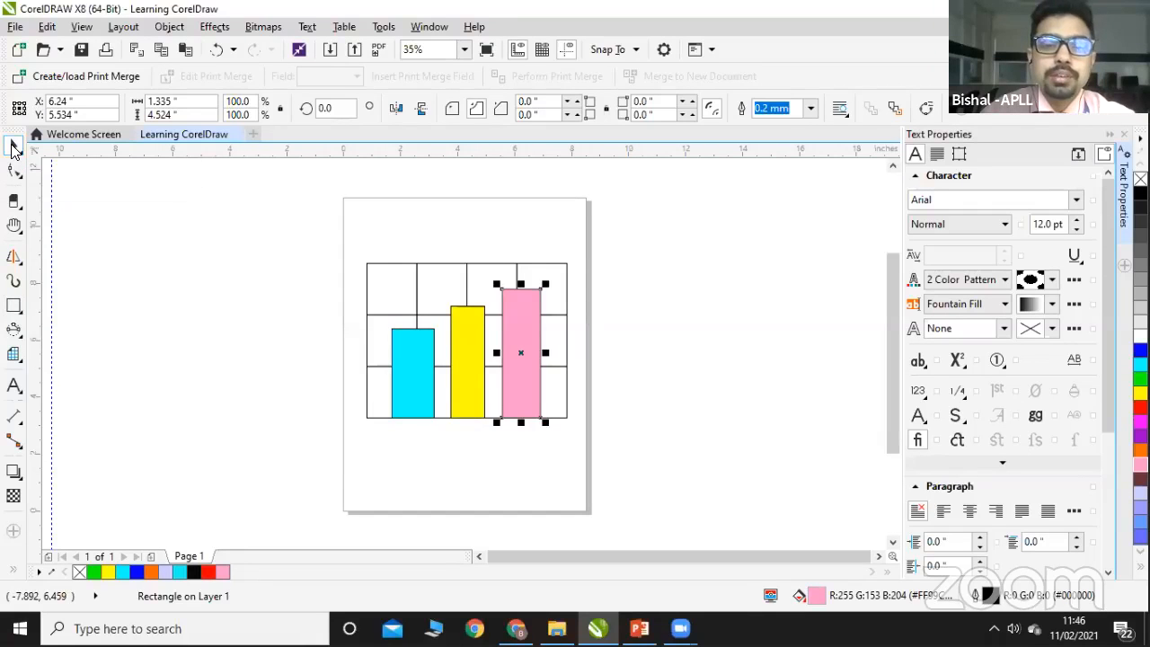
{"action": "left_click_drag", "start_coordinate": [334, 232], "coordinate": [595, 428]}
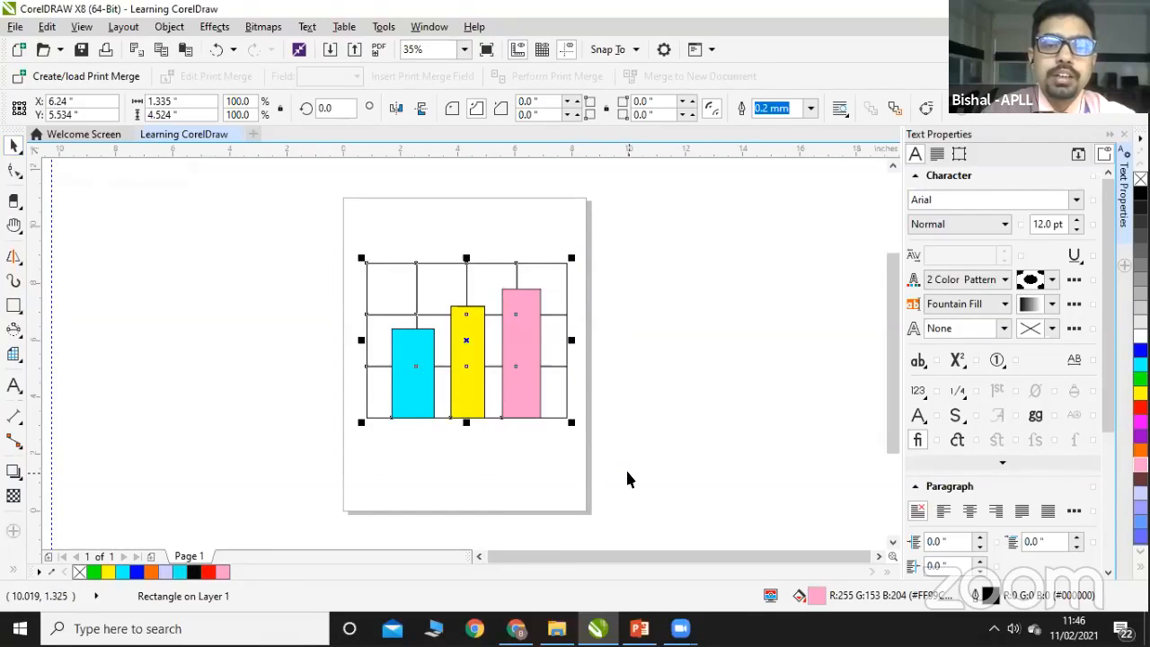
{"action": "key", "text": "Delete"}
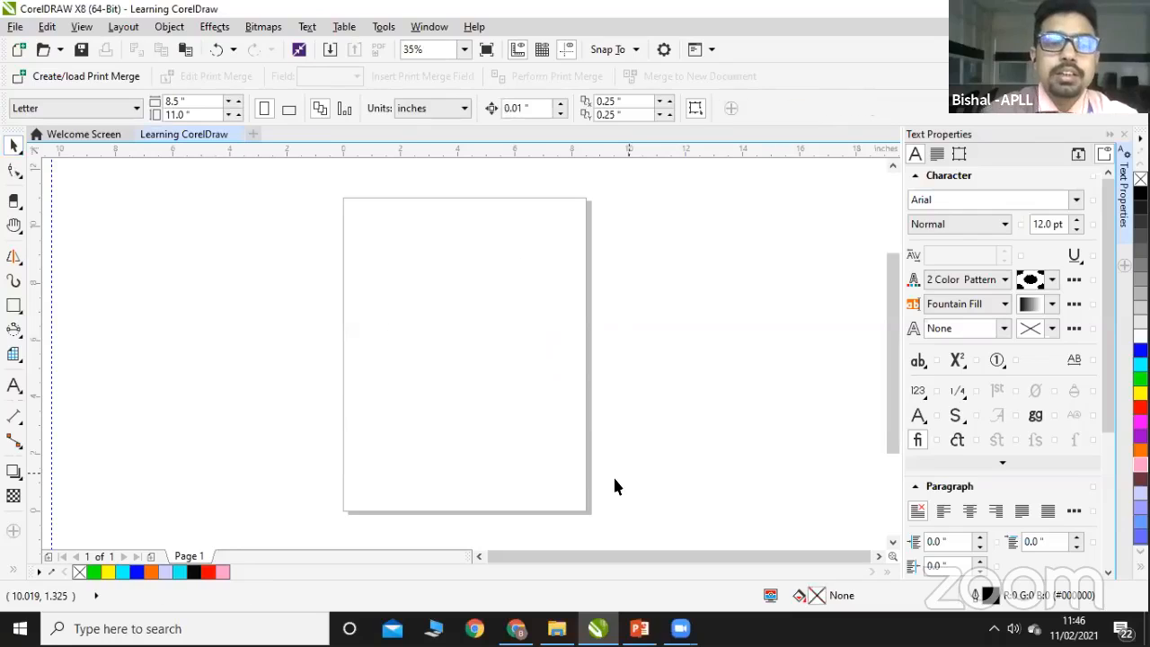
Step: Draw a symmetrical spiral with 20 revolutions, about 3.5 by 4.0 inches, in the middle of the page
{"action": "left_click", "coordinate": [21, 367]}
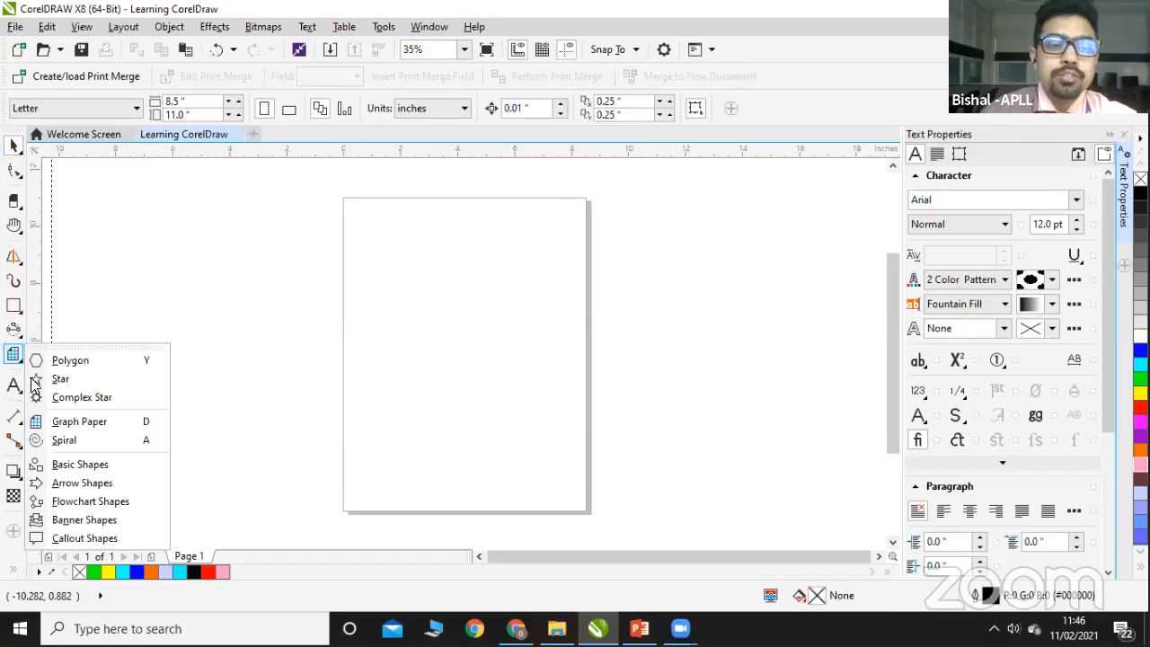
{"action": "left_click", "coordinate": [64, 441]}
{"action": "left_click_drag", "start_coordinate": [401, 289], "coordinate": [505, 404]}
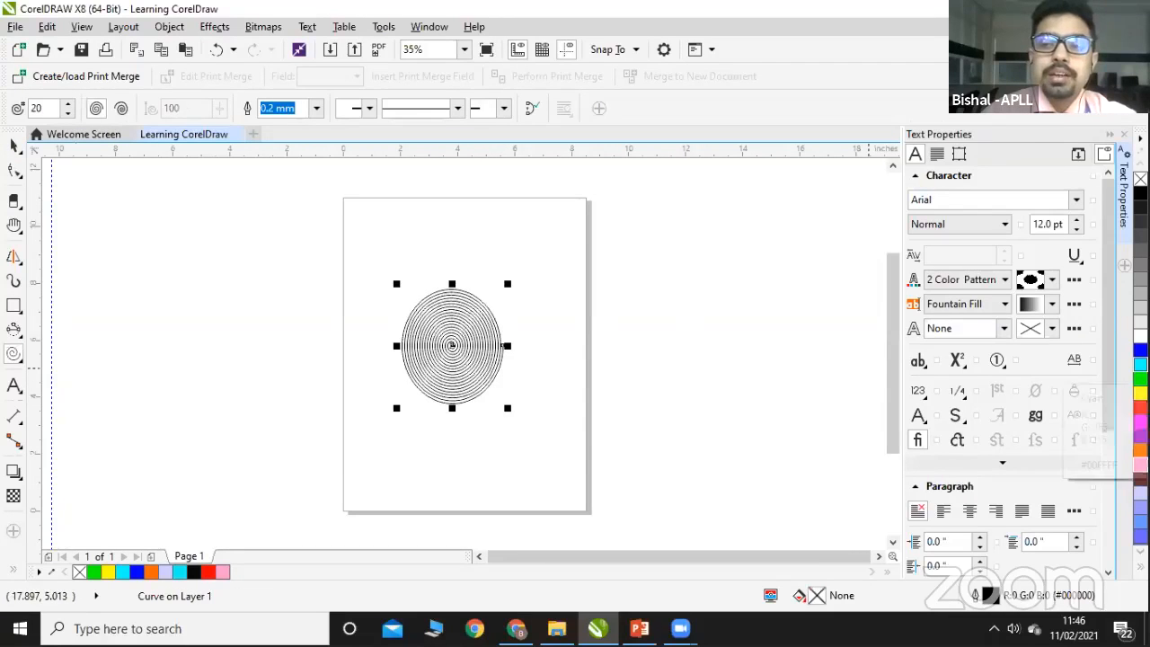
Step: Give the spiral a yellow fill and close its curve, toggling it open and closed once more
{"action": "left_click", "coordinate": [1140, 364]}
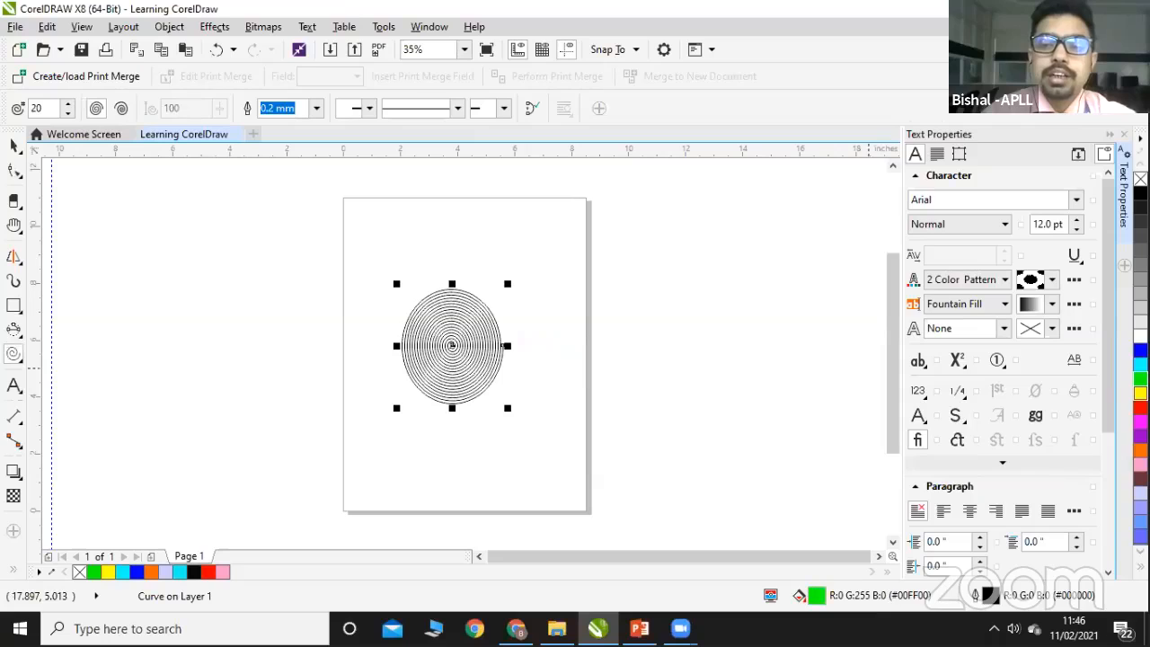
{"action": "left_click", "coordinate": [1139, 392]}
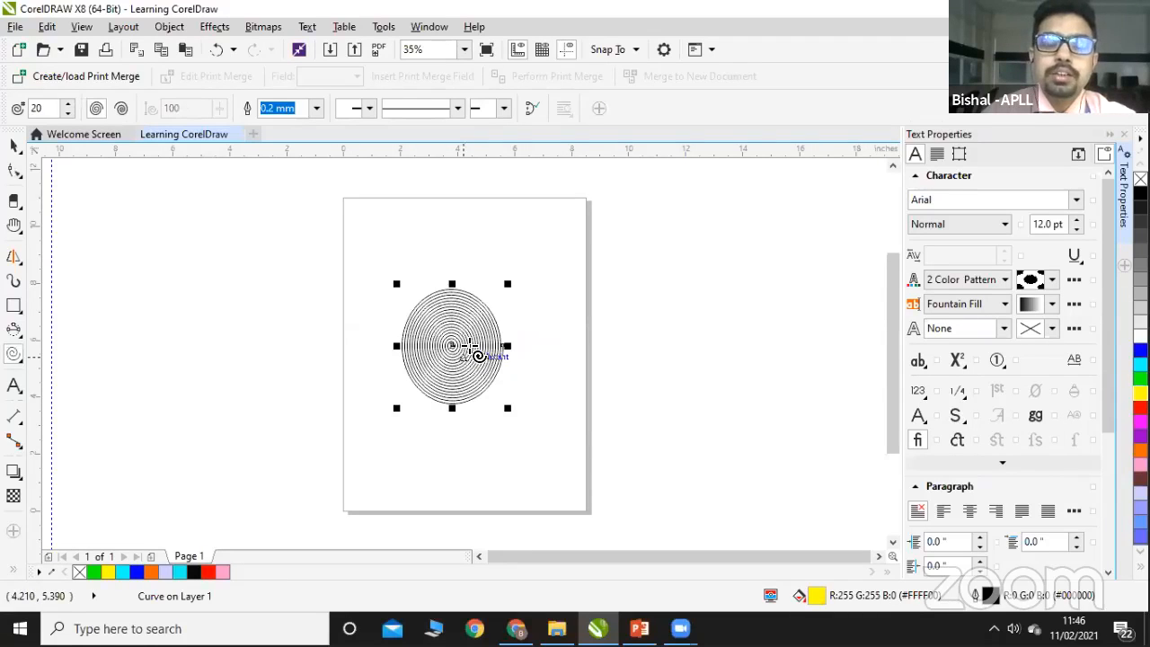
{"action": "left_click", "coordinate": [530, 109]}
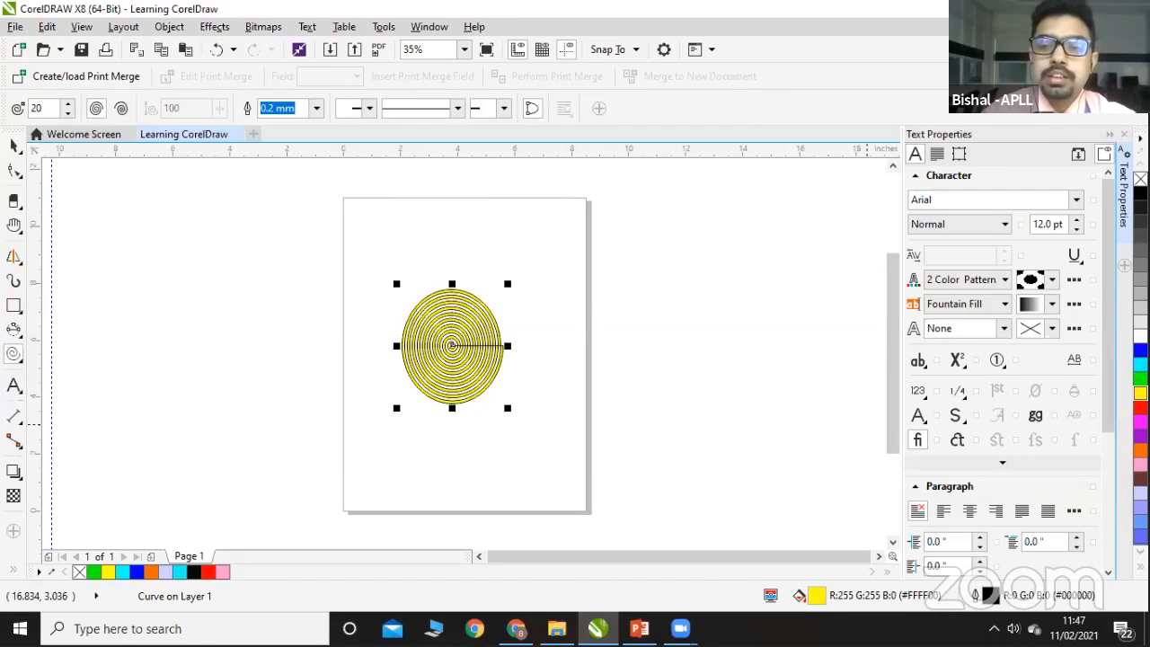
{"action": "left_click", "coordinate": [532, 110]}
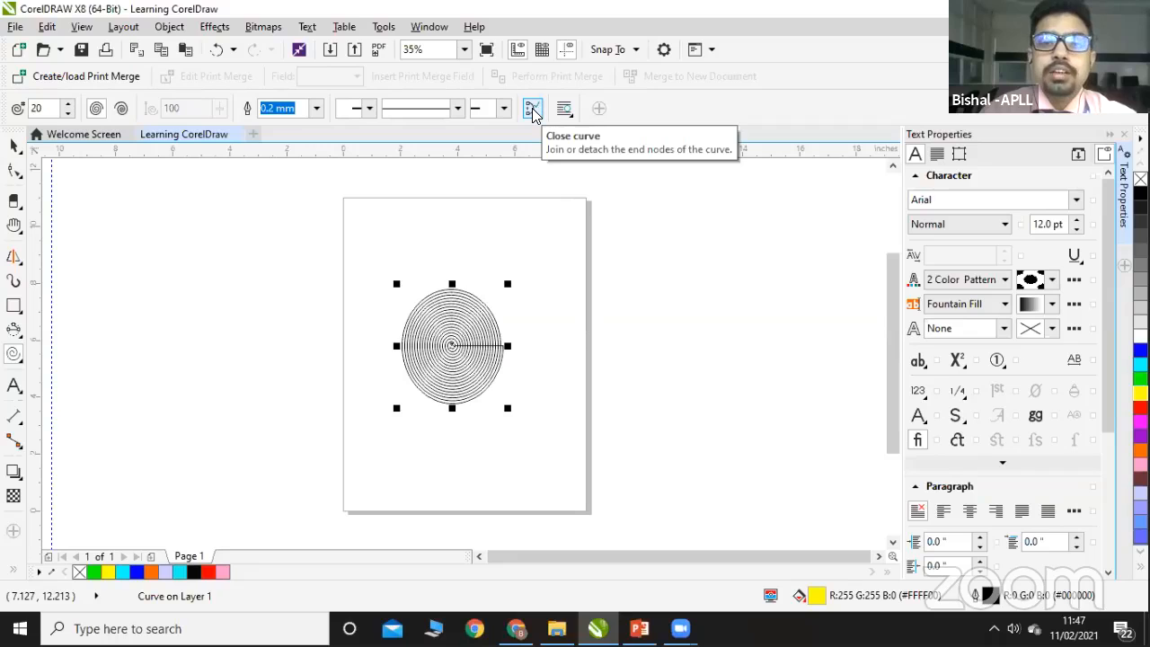
{"action": "left_click", "coordinate": [532, 110]}
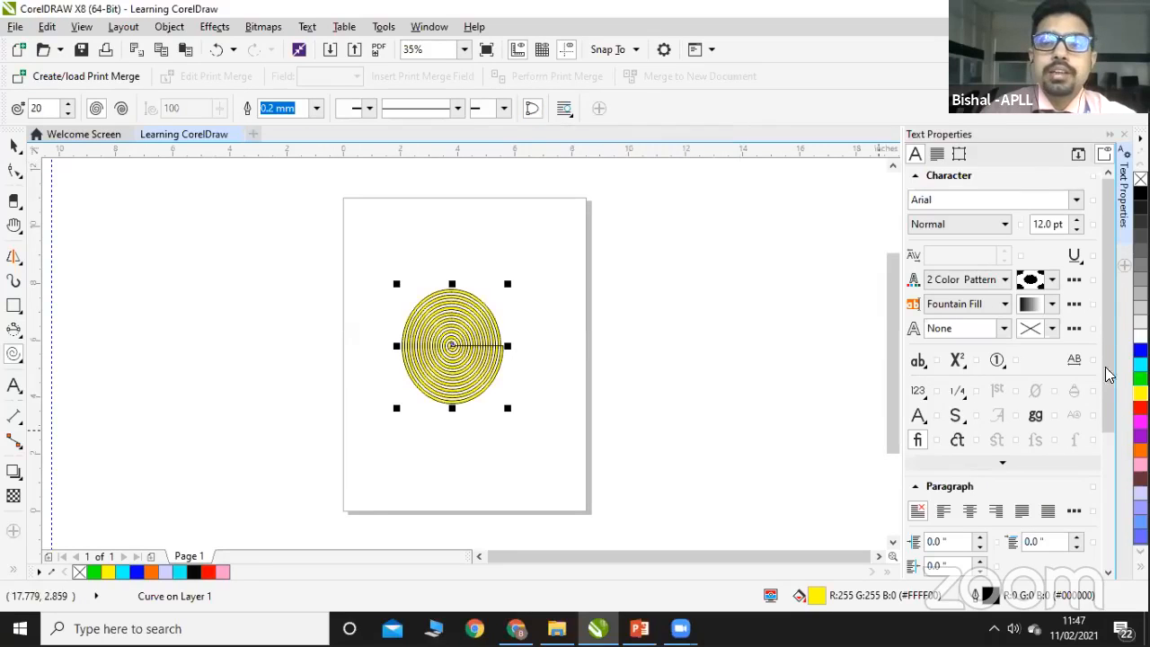
Step: Fill the spiral with red, try magenta and orange, and undo the last two fill changes
{"action": "left_click", "coordinate": [1141, 408]}
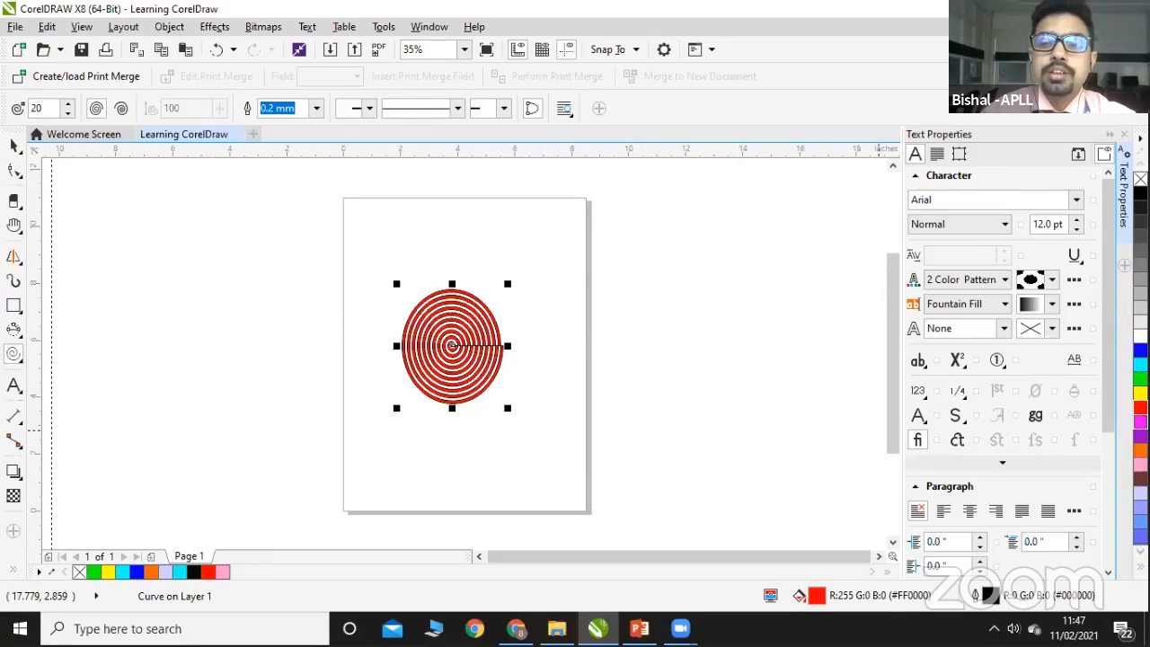
{"action": "left_click", "coordinate": [1141, 422]}
{"action": "left_click", "coordinate": [1140, 452]}
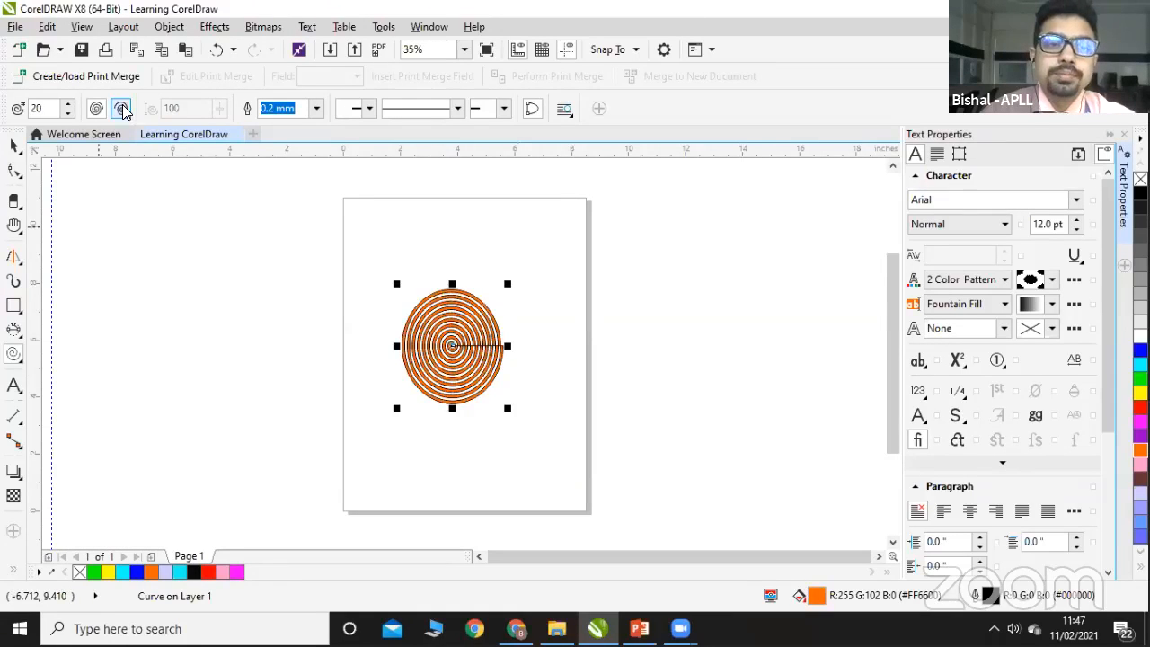
{"action": "key", "text": "ctrl+z"}
{"action": "key", "text": "ctrl+z"}
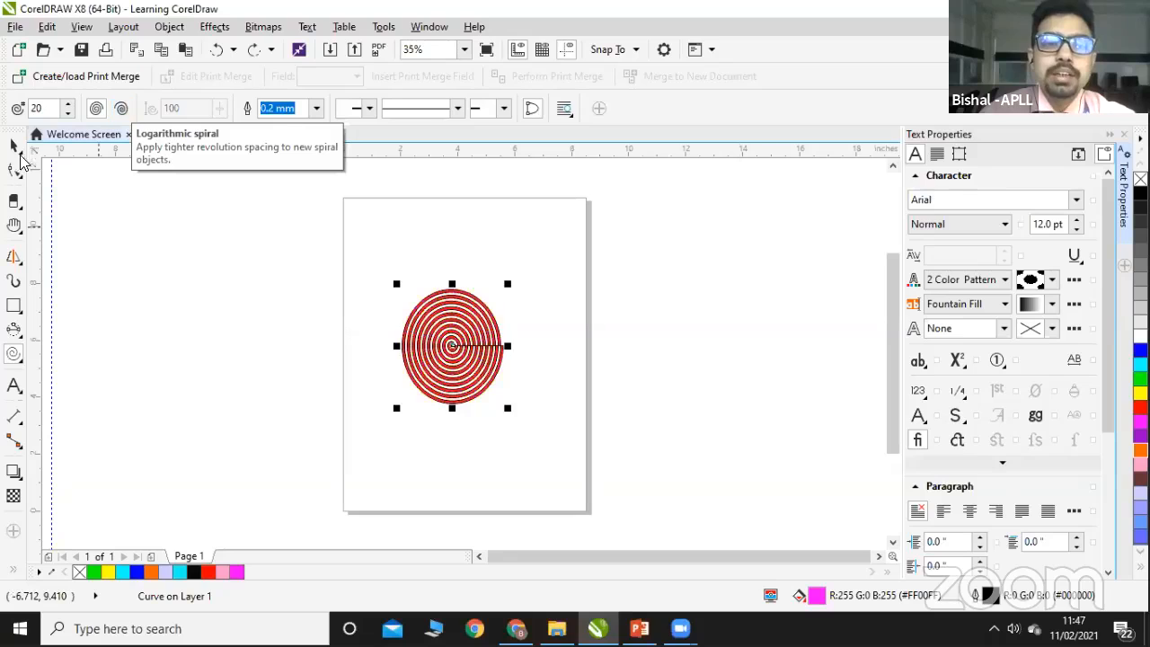
Step: Select the red symmetrical spiral and delete it
{"action": "left_click", "coordinate": [9, 146]}
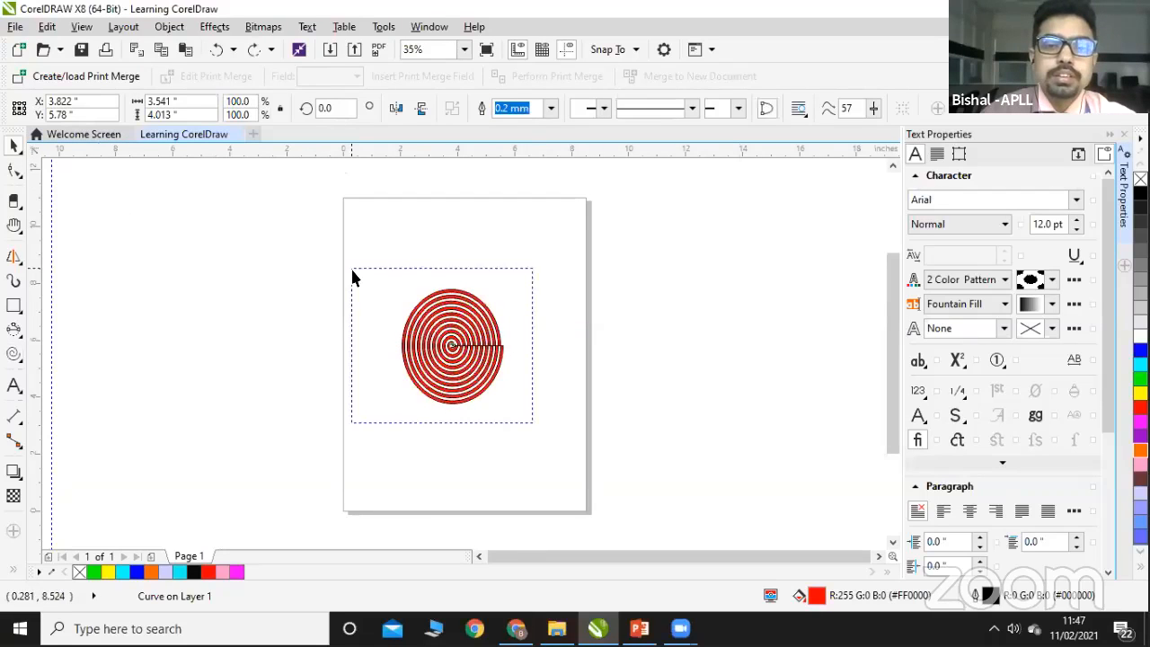
{"action": "key", "text": "Delete"}
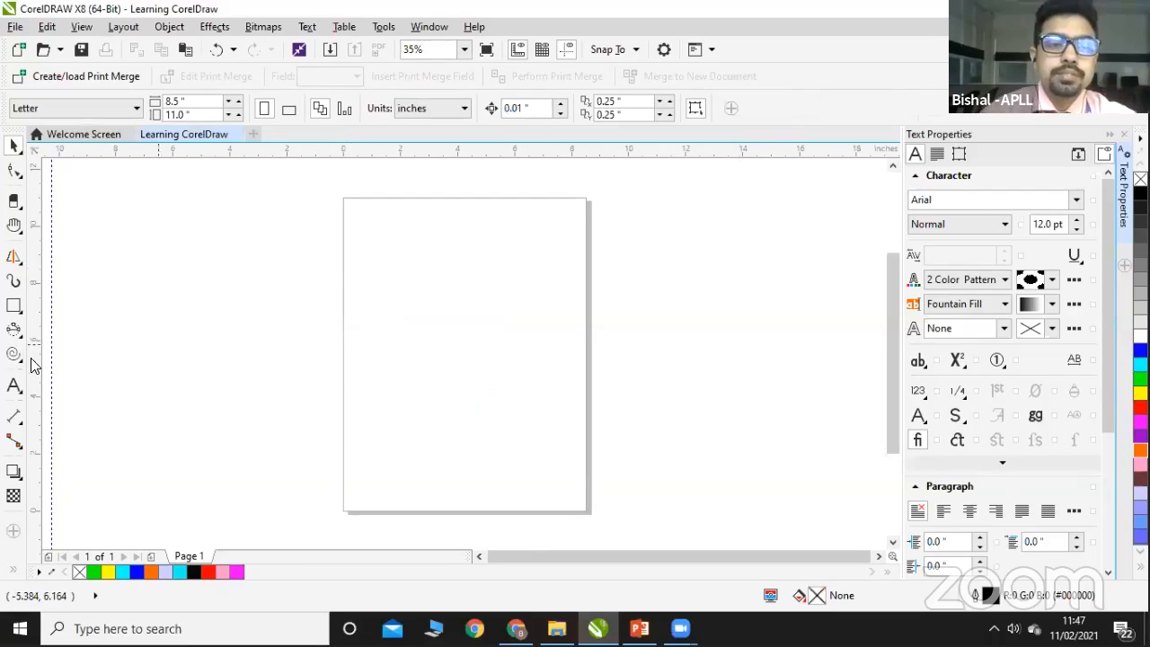
Step: Draw a logarithmic spiral with 20 revolutions and an expansion factor of 100, and fill it with cyan
{"action": "left_click", "coordinate": [13, 354]}
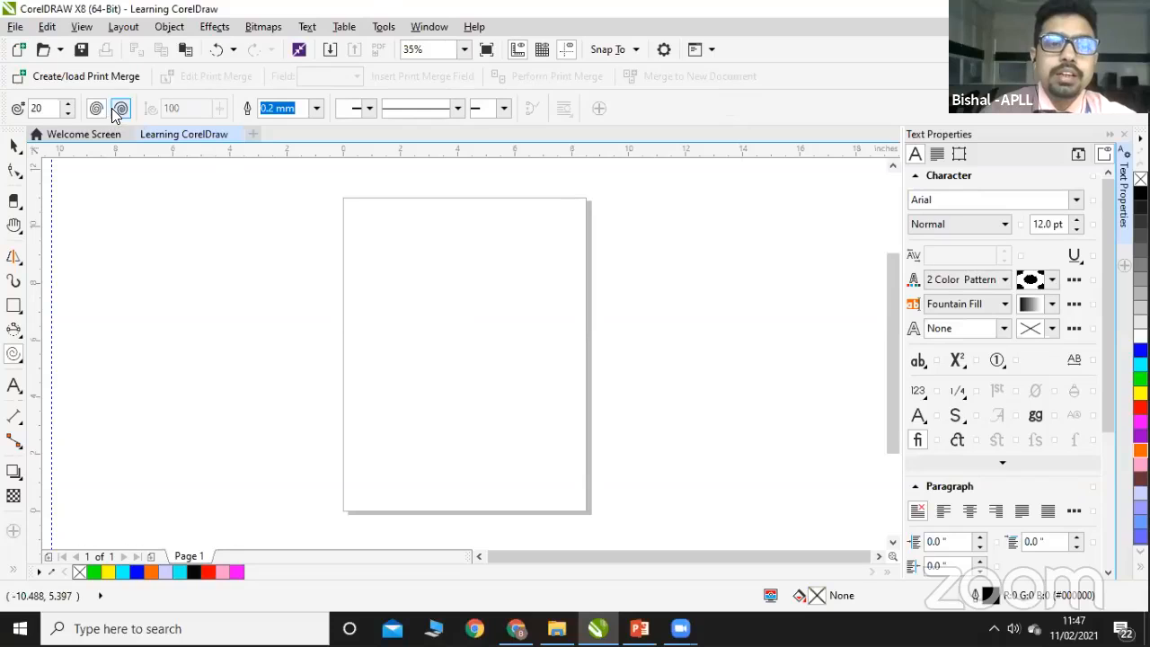
{"action": "left_click_drag", "start_coordinate": [429, 314], "coordinate": [534, 429]}
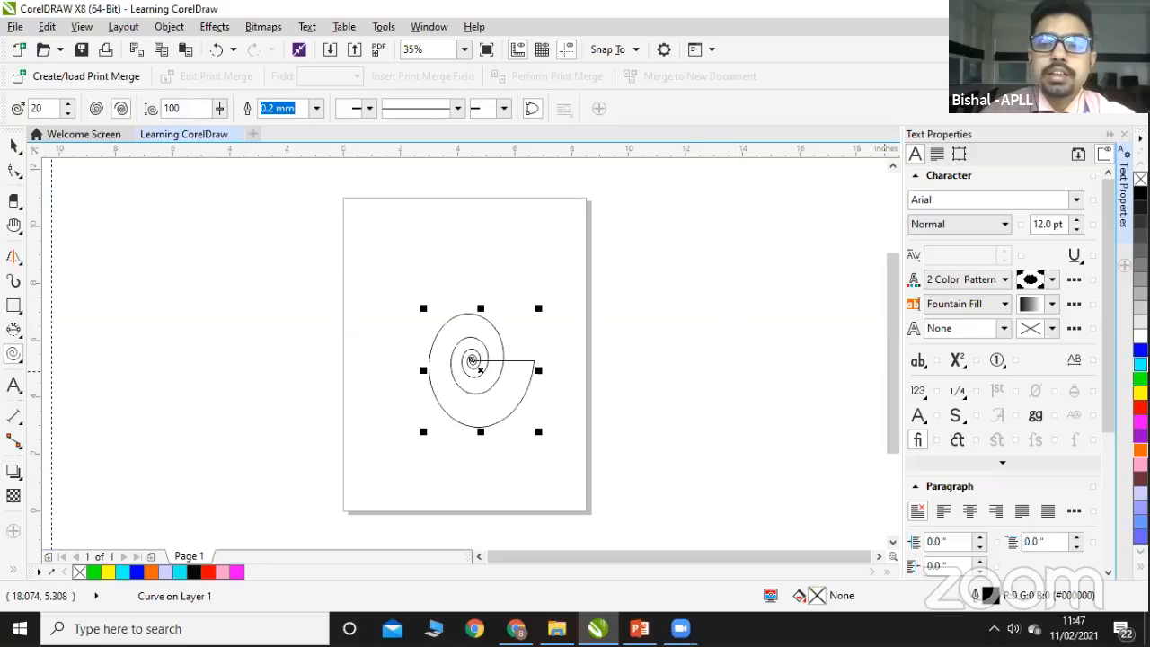
{"action": "left_click", "coordinate": [1140, 364]}
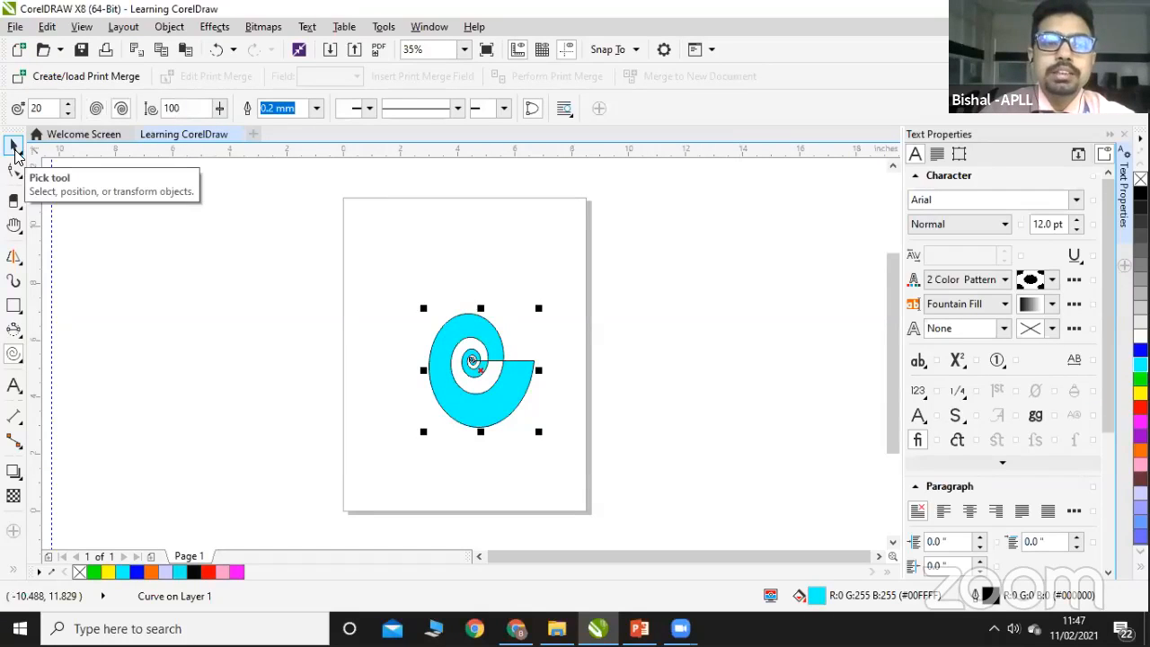
Step: Select the cyan logarithmic spiral and delete it
{"action": "left_click", "coordinate": [20, 174]}
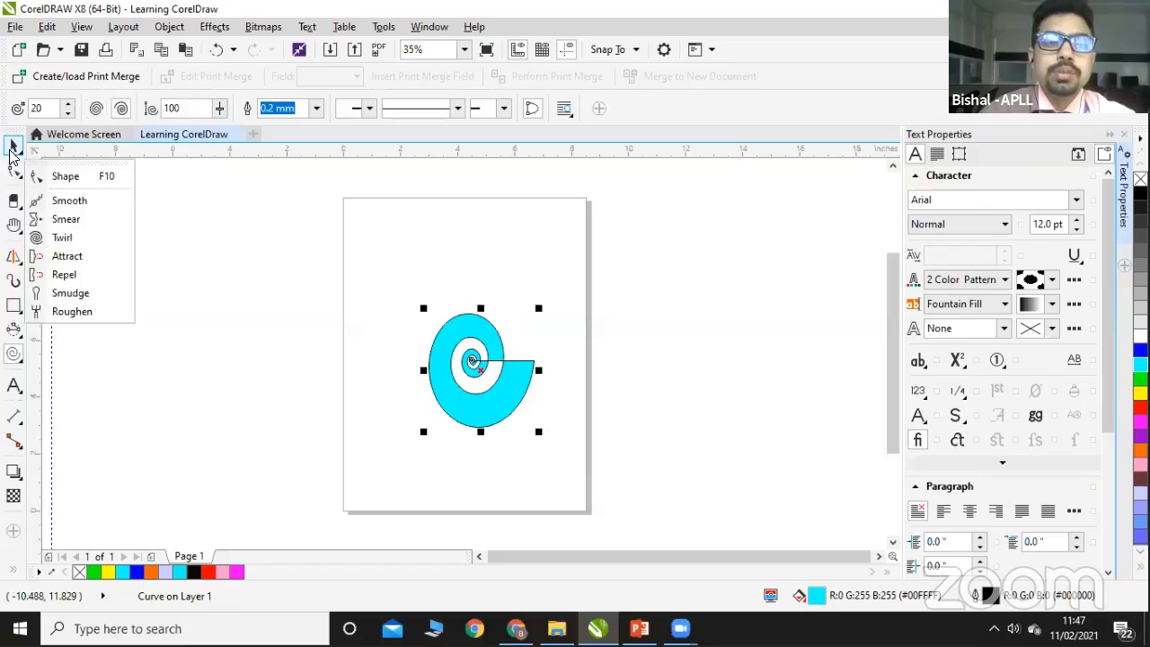
{"action": "left_click", "coordinate": [20, 152]}
{"action": "left_click", "coordinate": [13, 147]}
{"action": "left_click_drag", "start_coordinate": [567, 459], "coordinate": [392, 292]}
{"action": "key", "text": "Delete"}
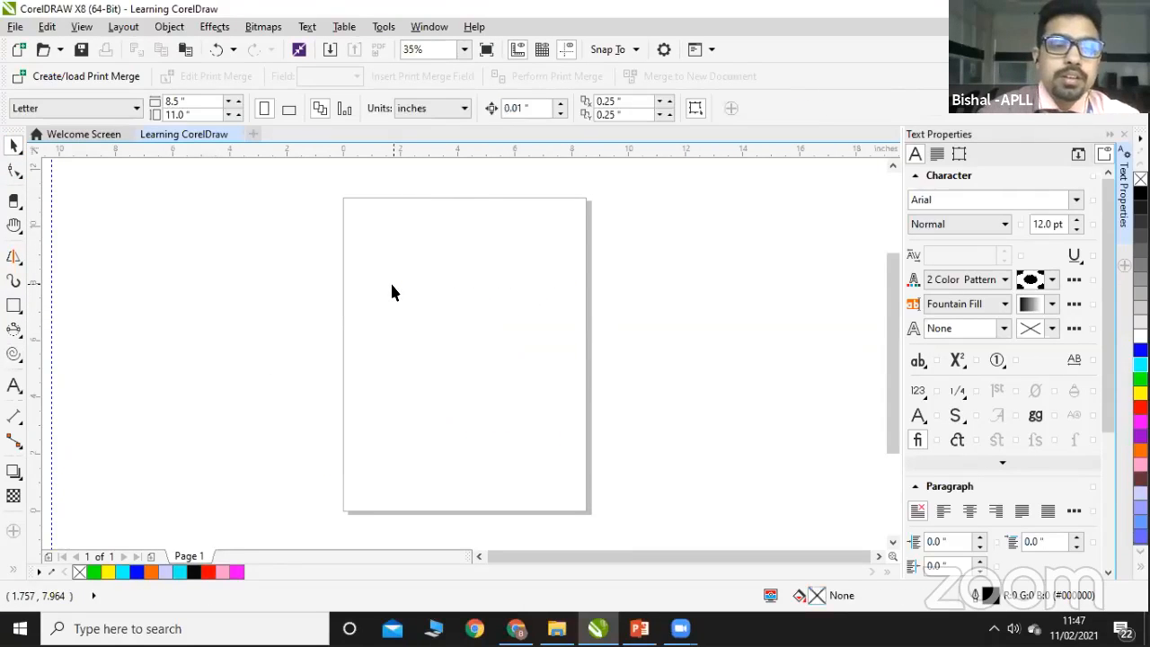
Step: Draw a smiley face basic shape about 2.77 inches wide and high in the upper part of the page
{"action": "left_click", "coordinate": [24, 363]}
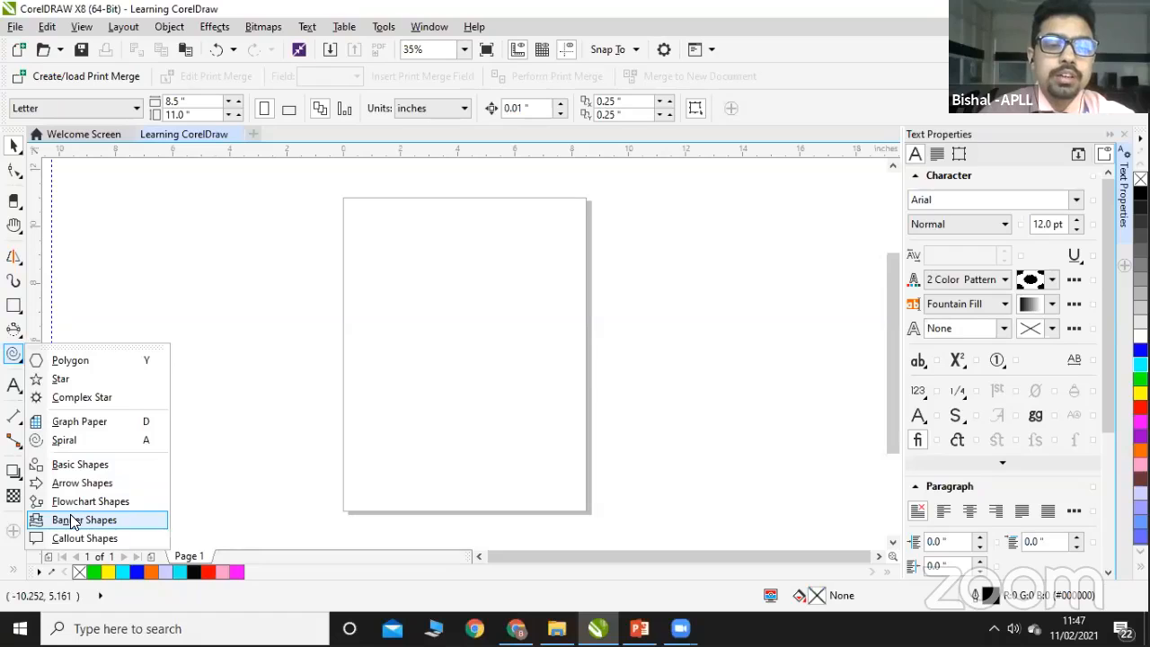
{"action": "left_click", "coordinate": [79, 464]}
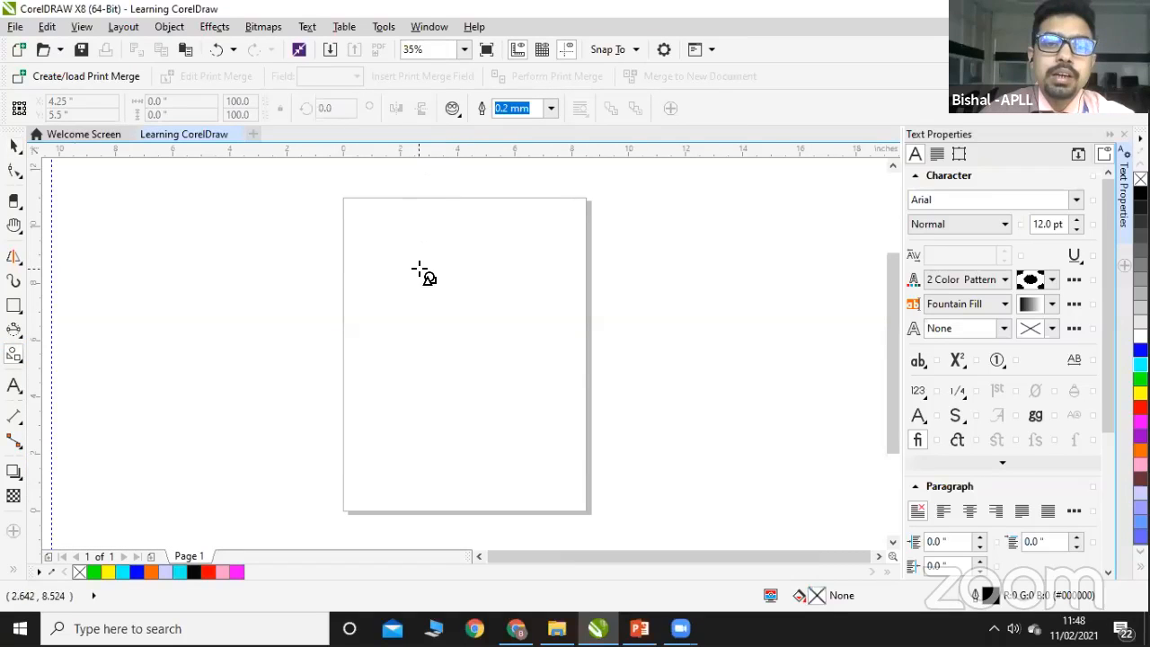
{"action": "left_click_drag", "start_coordinate": [413, 256], "coordinate": [503, 345]}
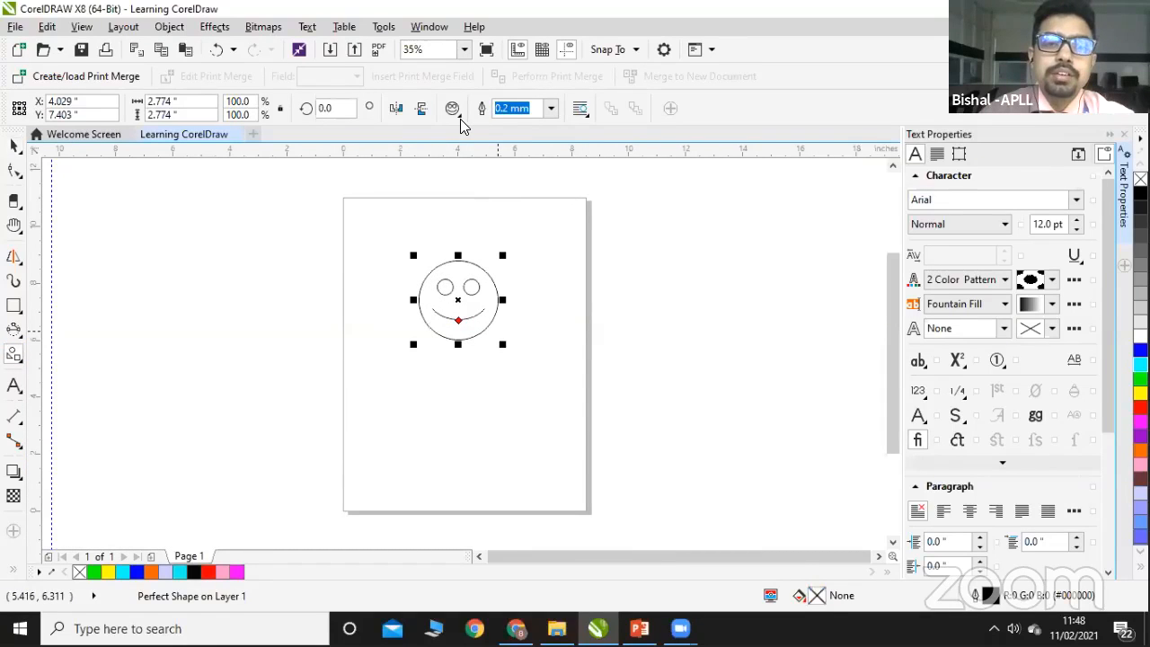
Step: View the available basic shapes and fill the smiley face with blue
{"action": "left_click", "coordinate": [454, 110]}
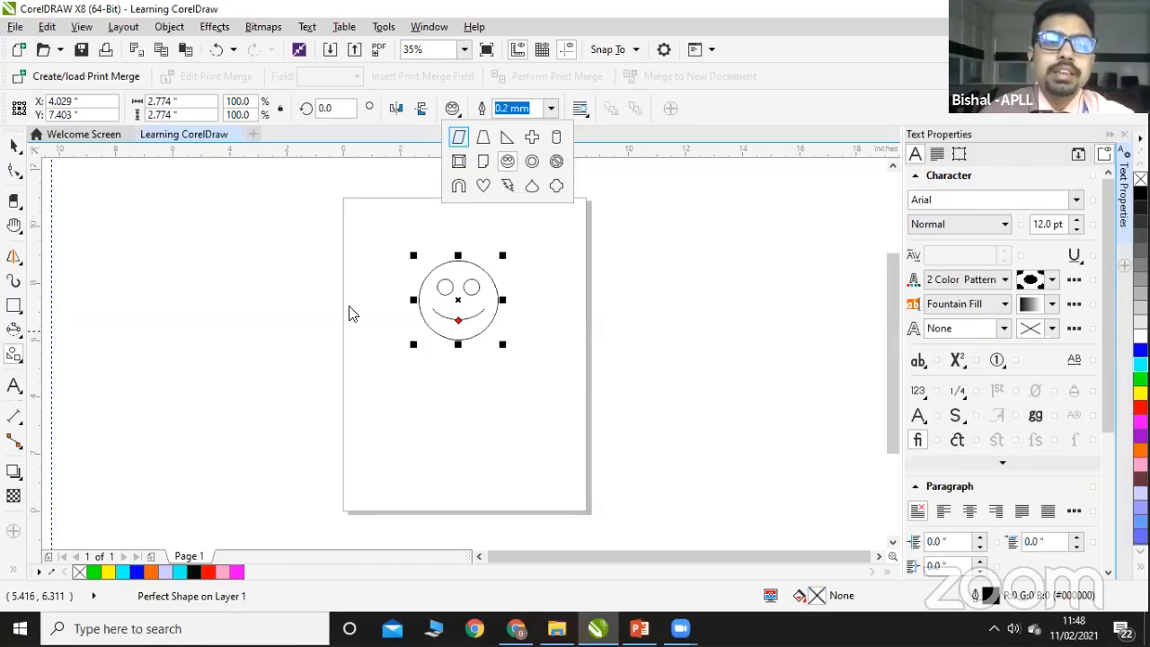
{"action": "left_click", "coordinate": [122, 244]}
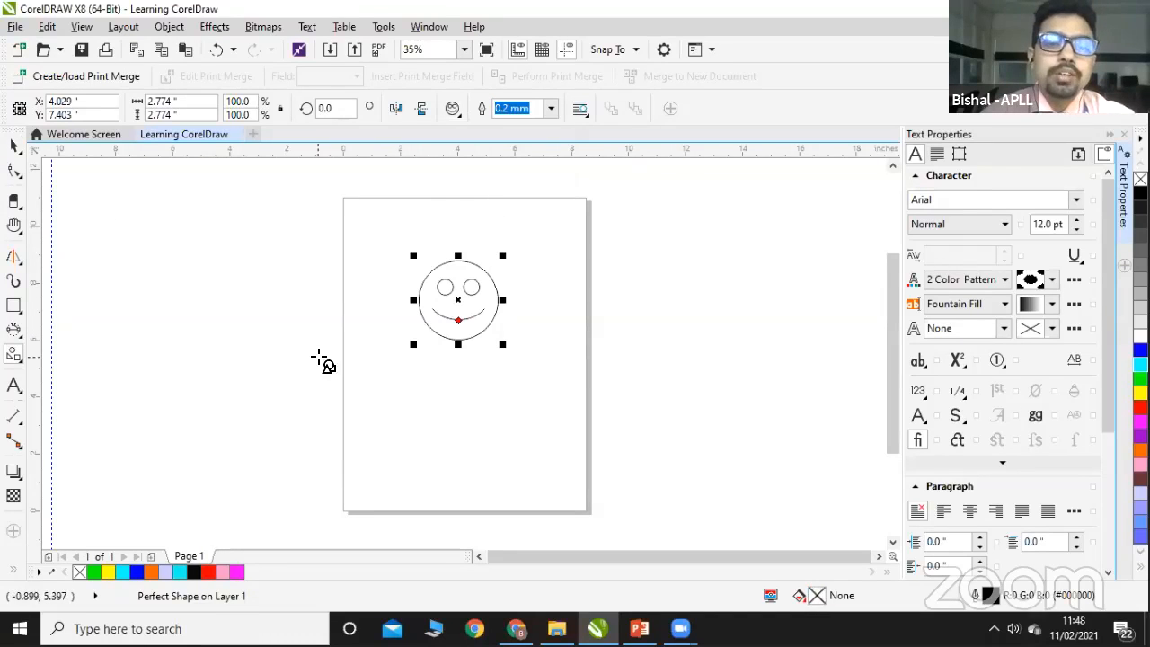
{"action": "left_click", "coordinate": [1141, 350]}
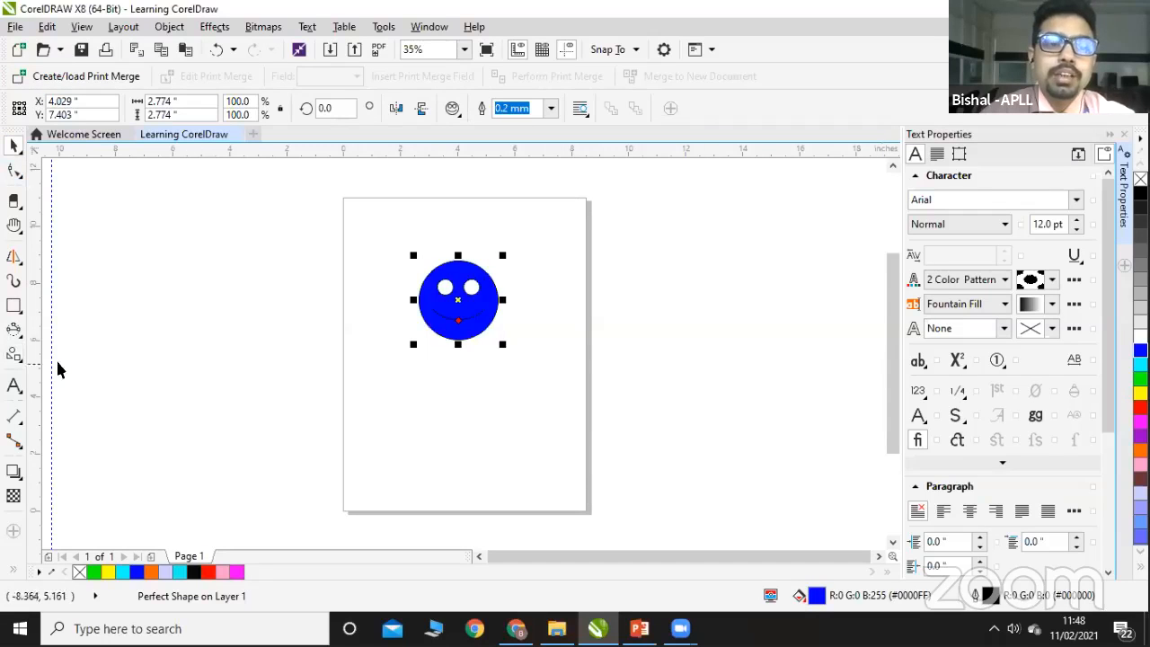
Step: Enlarge the smiley face to about 3.13 inches wide and high, and delete it
{"action": "mouse_move", "coordinate": [501, 350]}
{"action": "left_mouse_down"}
{"action": "mouse_move", "coordinate": [500, 330]}
{"action": "mouse_move", "coordinate": [474, 308]}
{"action": "mouse_move", "coordinate": [521, 341]}
{"action": "mouse_move", "coordinate": [518, 351]}
{"action": "left_mouse_up"}
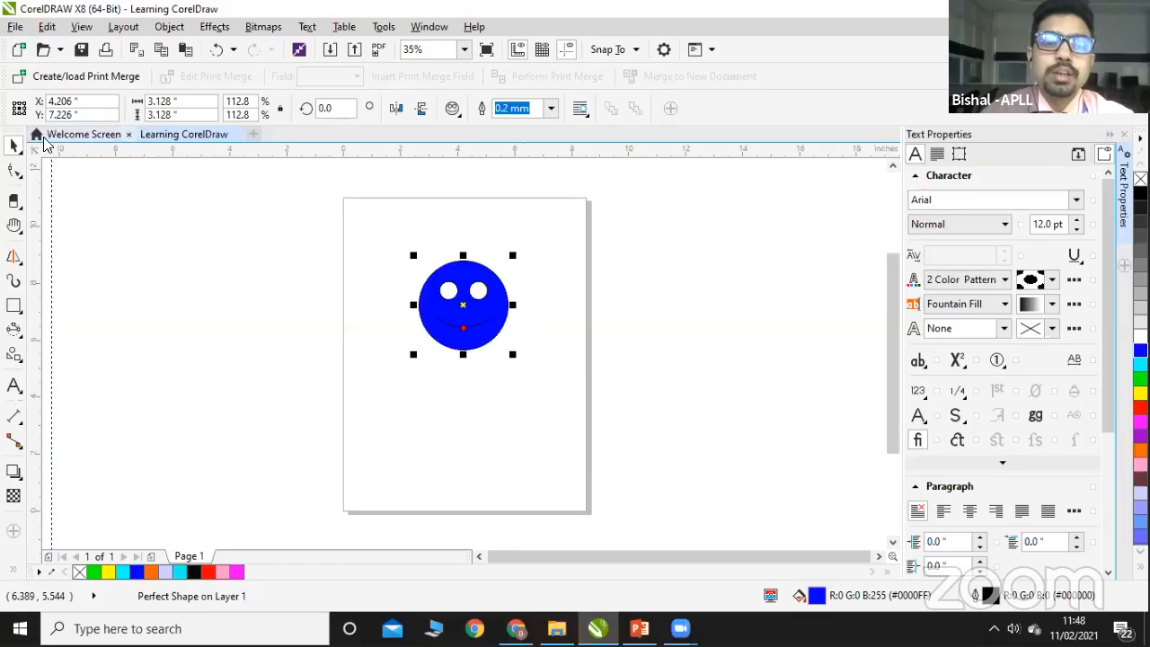
{"action": "left_click_drag", "start_coordinate": [363, 233], "coordinate": [538, 383]}
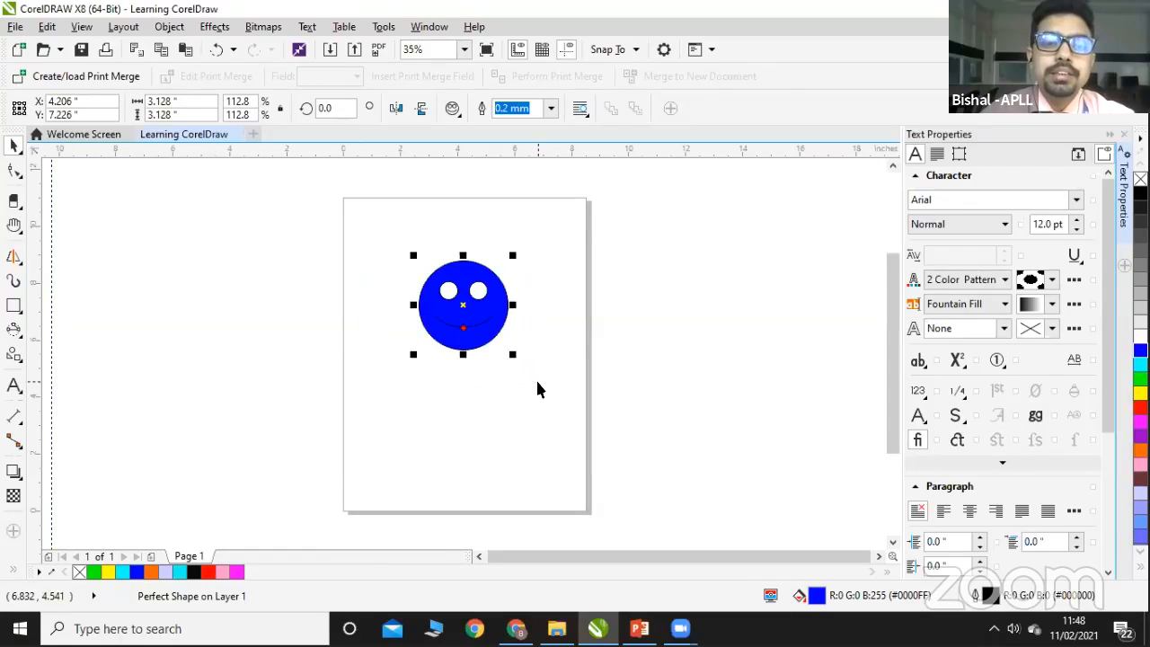
{"action": "key", "text": "Delete"}
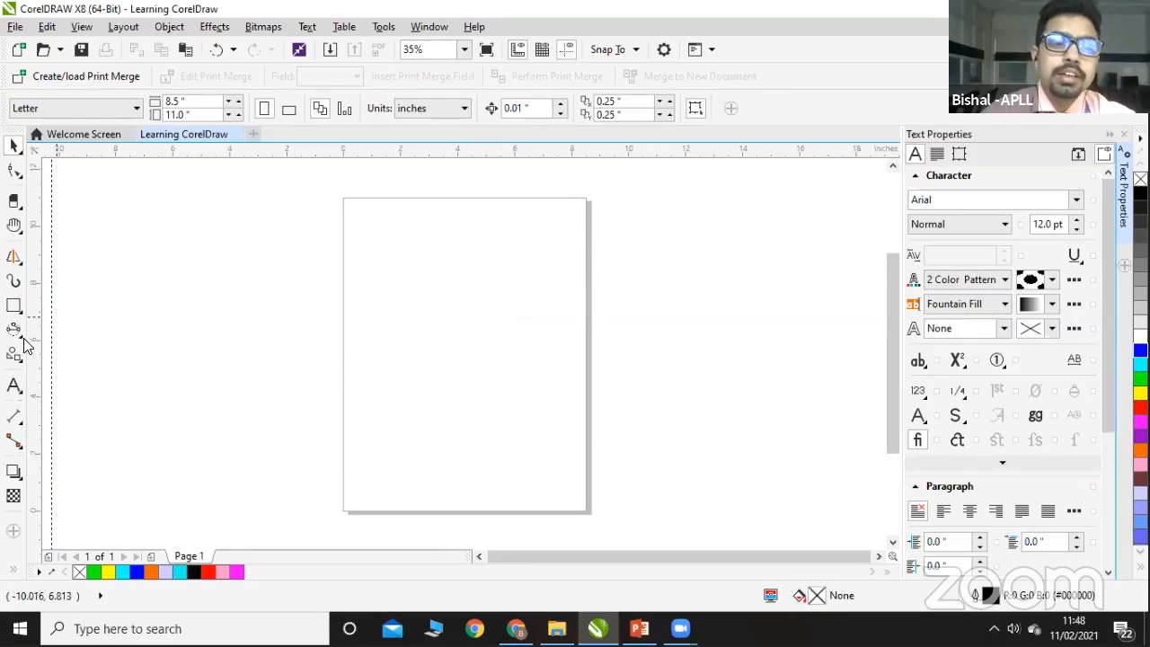
Step: Add the artistic text "Corel Draw" in the upper part of the page
{"action": "left_click", "coordinate": [20, 395]}
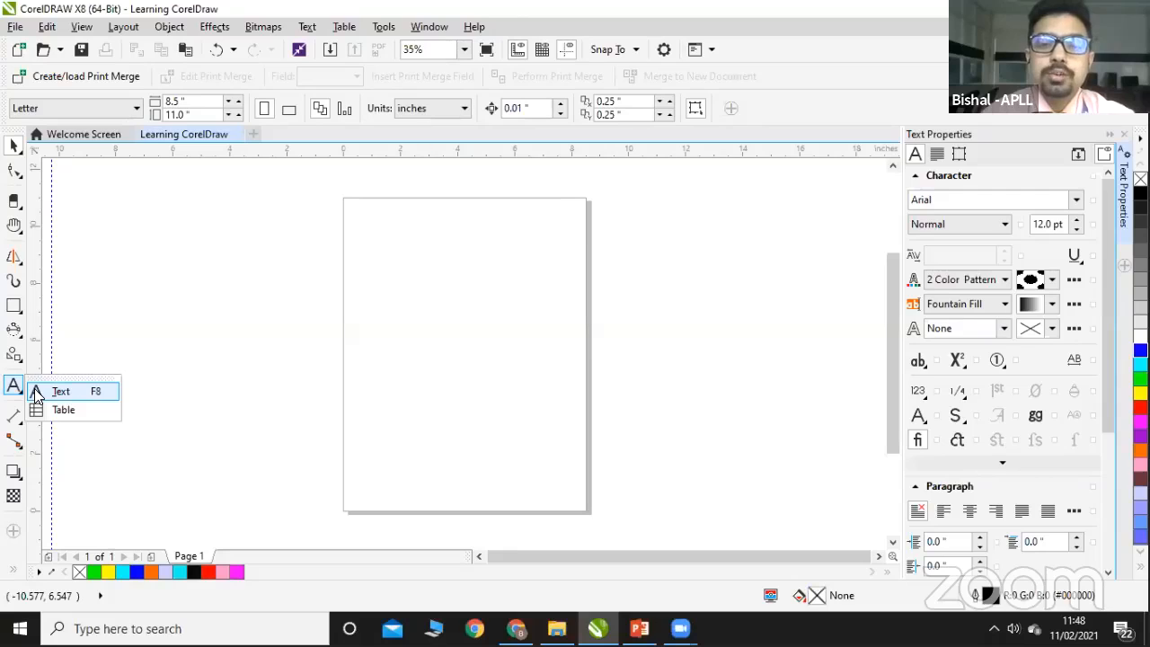
{"action": "left_click", "coordinate": [59, 392]}
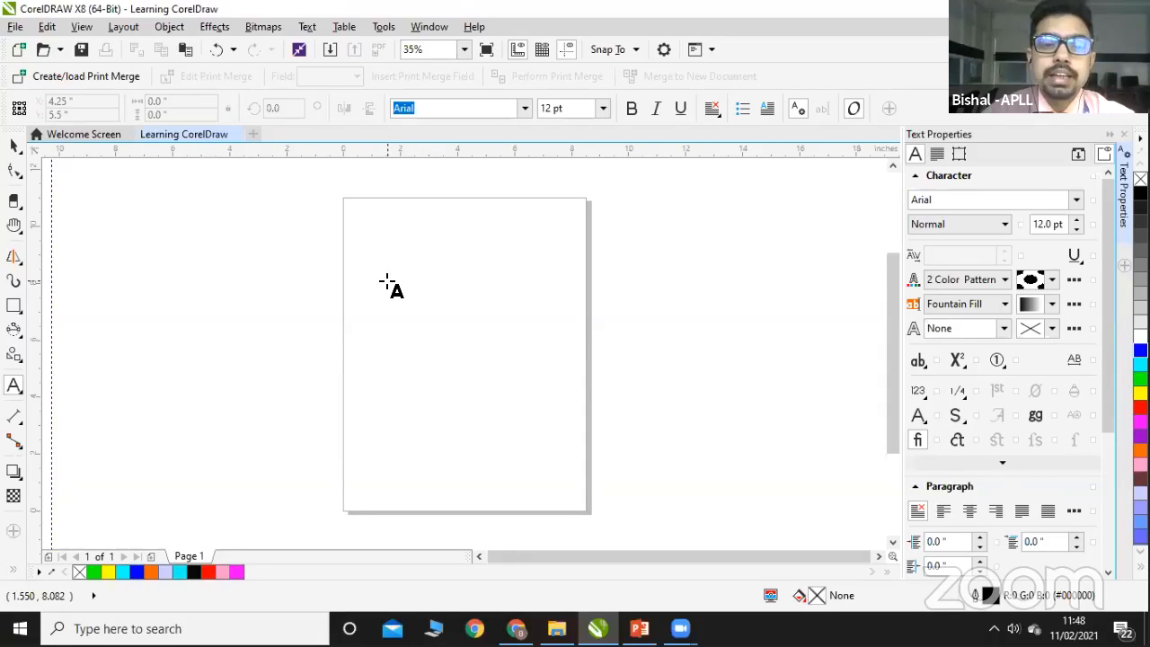
{"action": "left_click", "coordinate": [386, 281]}
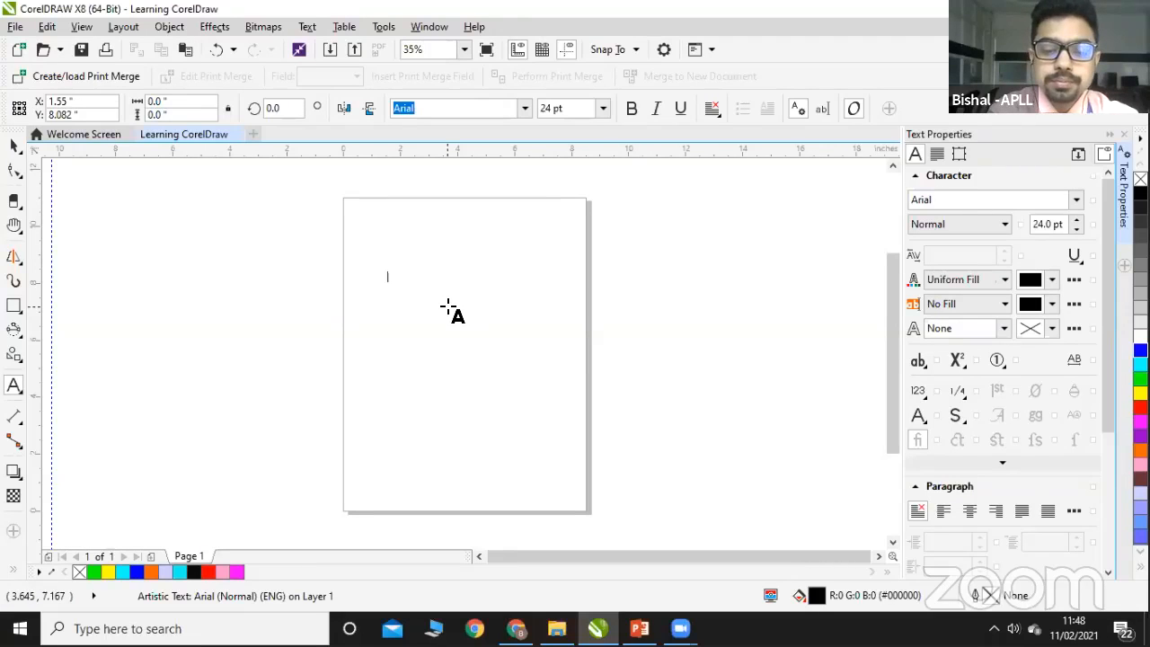
{"action": "type", "text": "CorelDraw"}
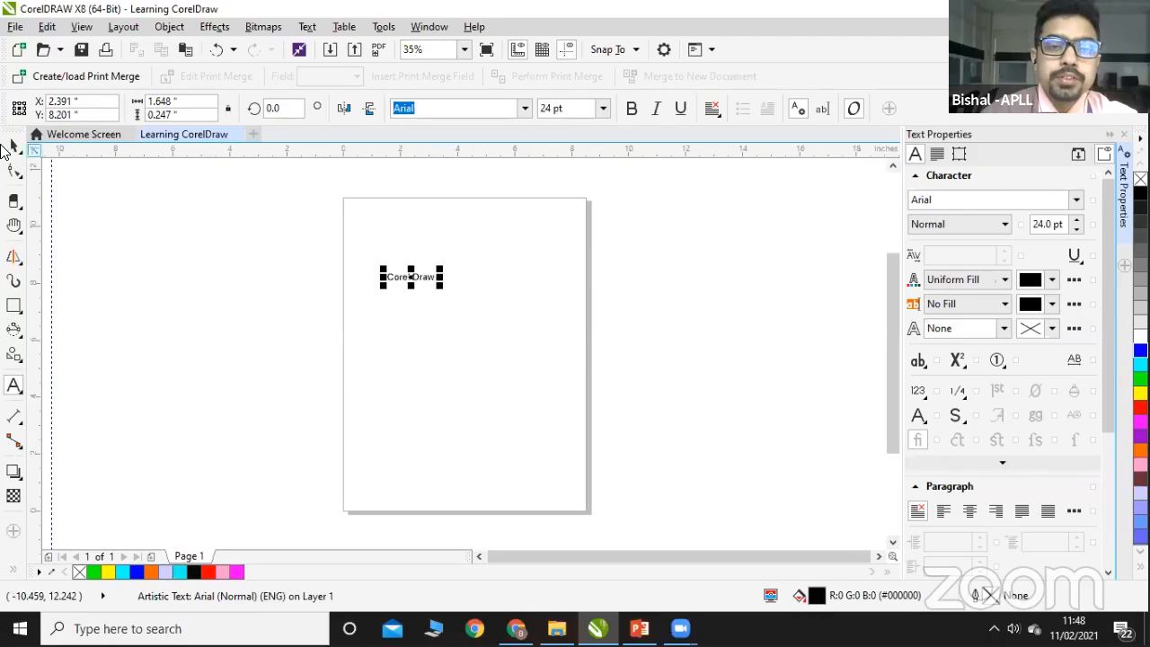
Step: Stretch the Corel Draw text to about 5.29 inches wide and 2.10 inches high
{"action": "left_click", "coordinate": [12, 146]}
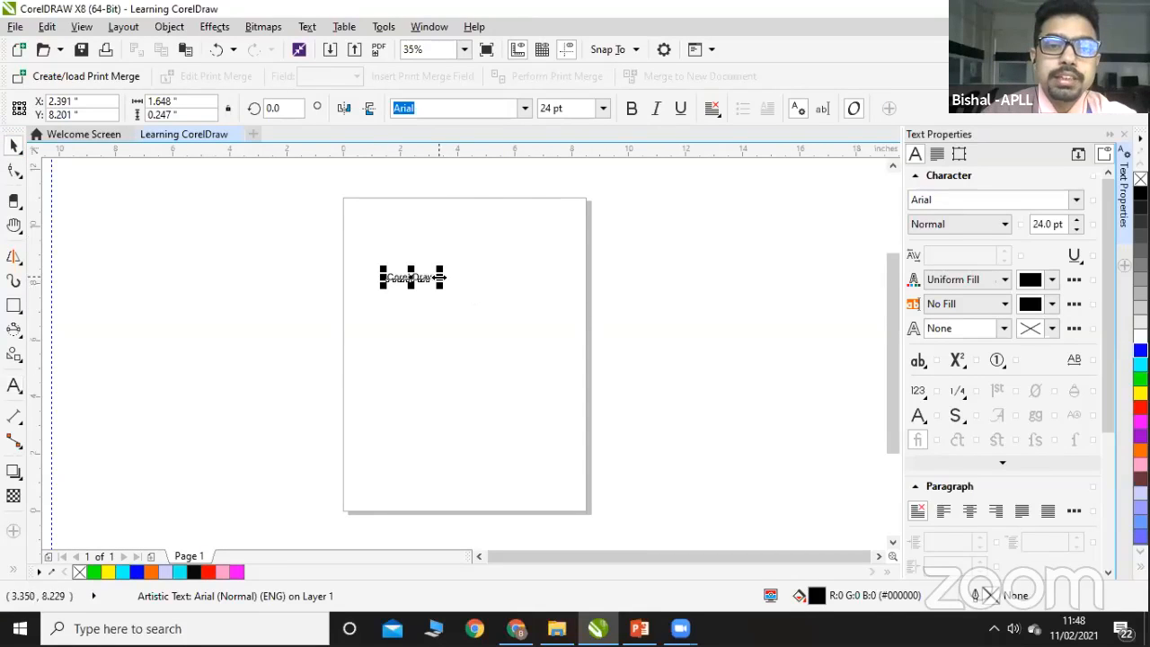
{"action": "mouse_move", "coordinate": [439, 276]}
{"action": "left_mouse_down"}
{"action": "mouse_move", "coordinate": [497, 279]}
{"action": "mouse_move", "coordinate": [462, 338]}
{"action": "left_mouse_up"}
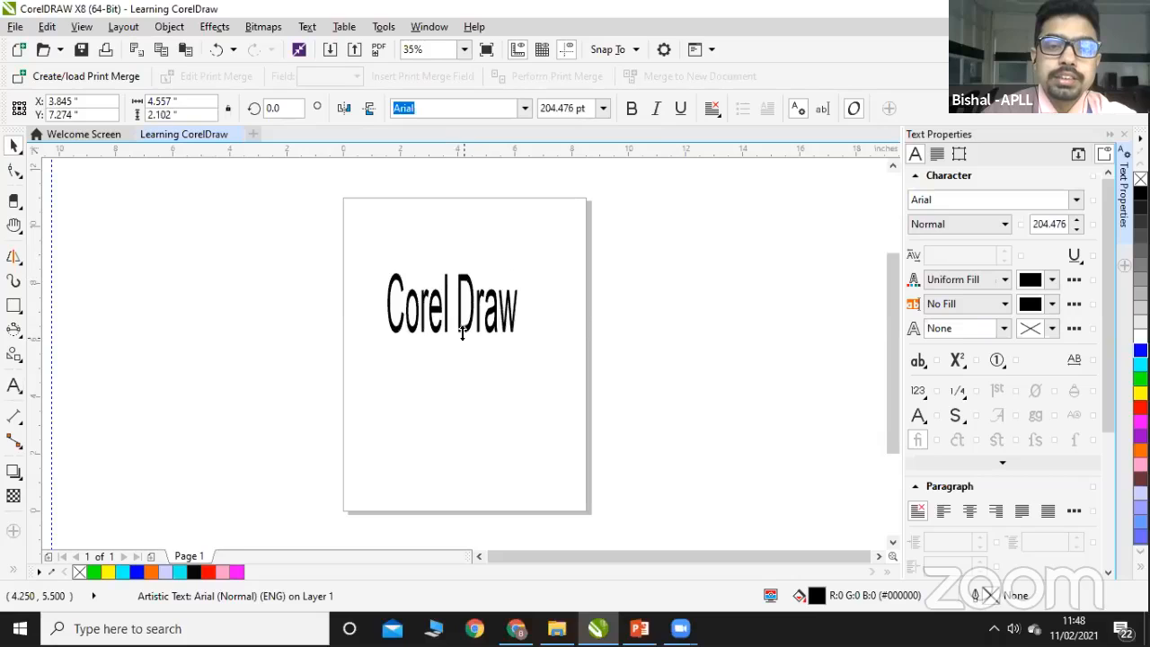
{"action": "left_click_drag", "start_coordinate": [523, 304], "coordinate": [546, 305]}
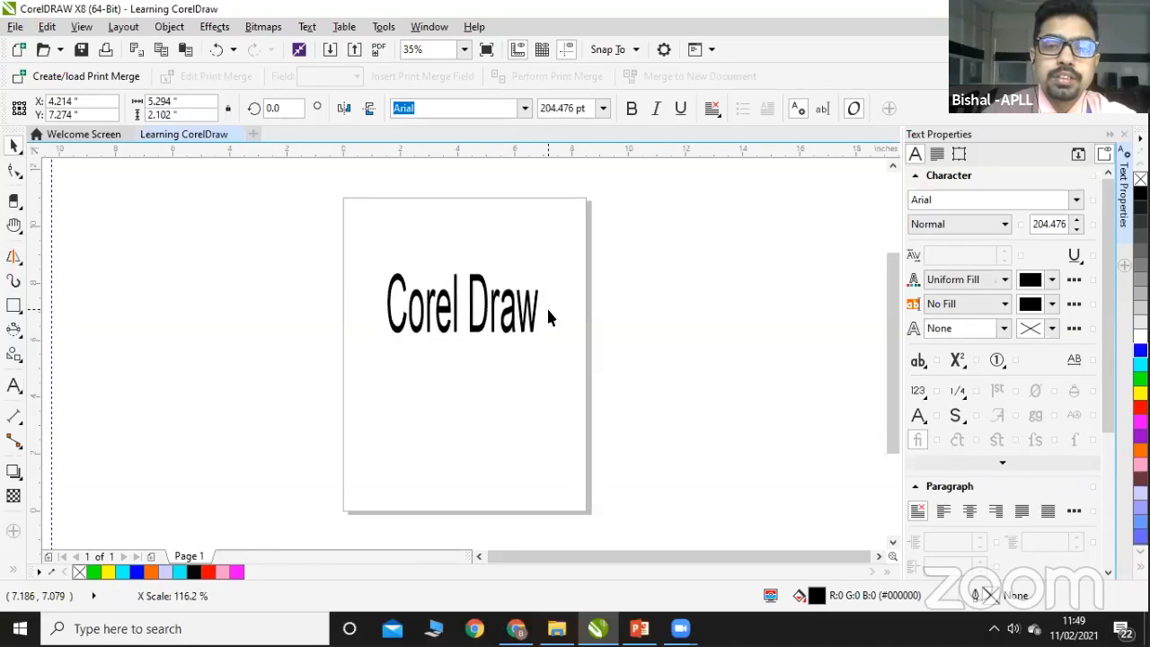
Step: Try Fountain Fill and Vector Pattern as the text's background fill, and return the background to No Fill
{"action": "left_click", "coordinate": [1004, 303]}
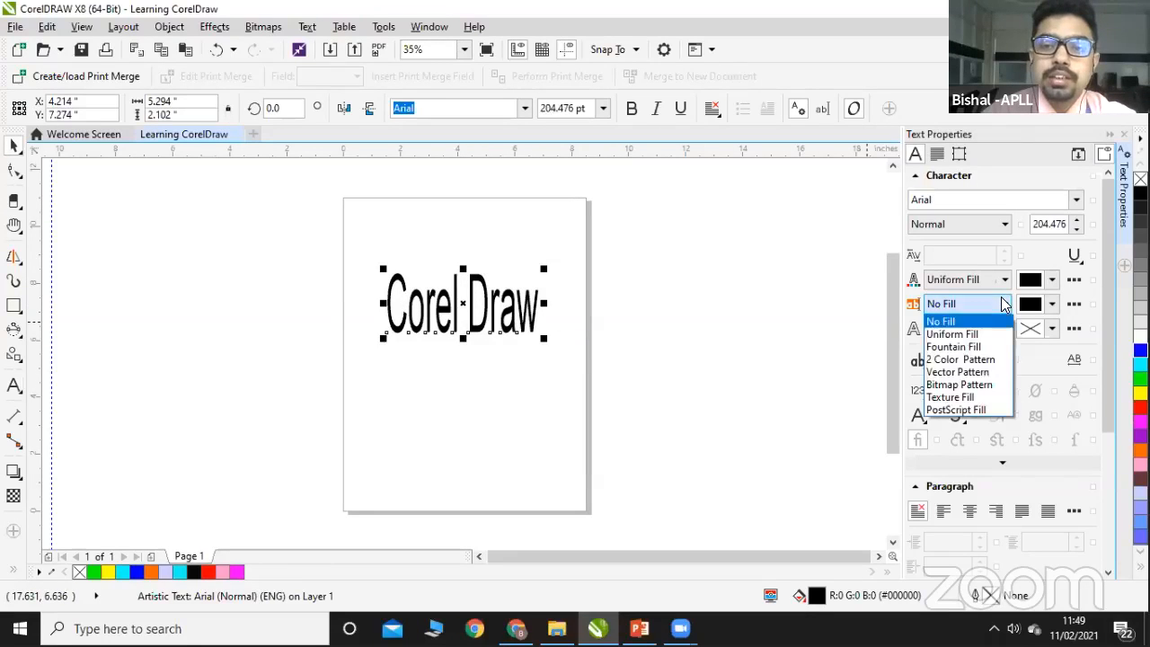
{"action": "left_click", "coordinate": [966, 347]}
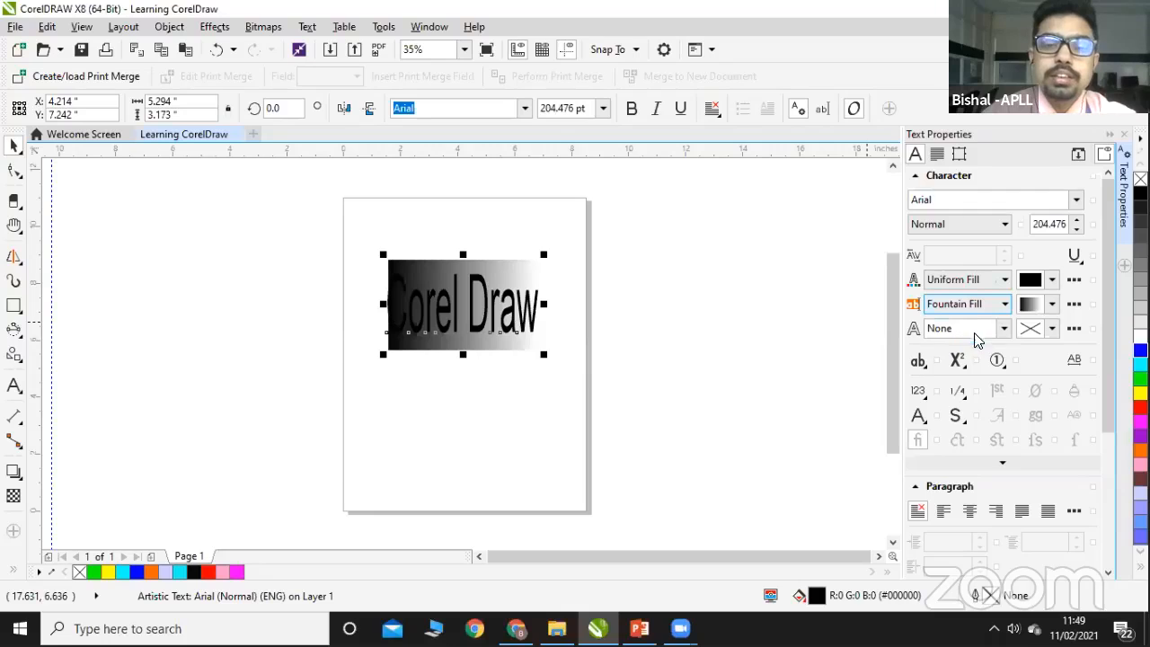
{"action": "left_click", "coordinate": [982, 313]}
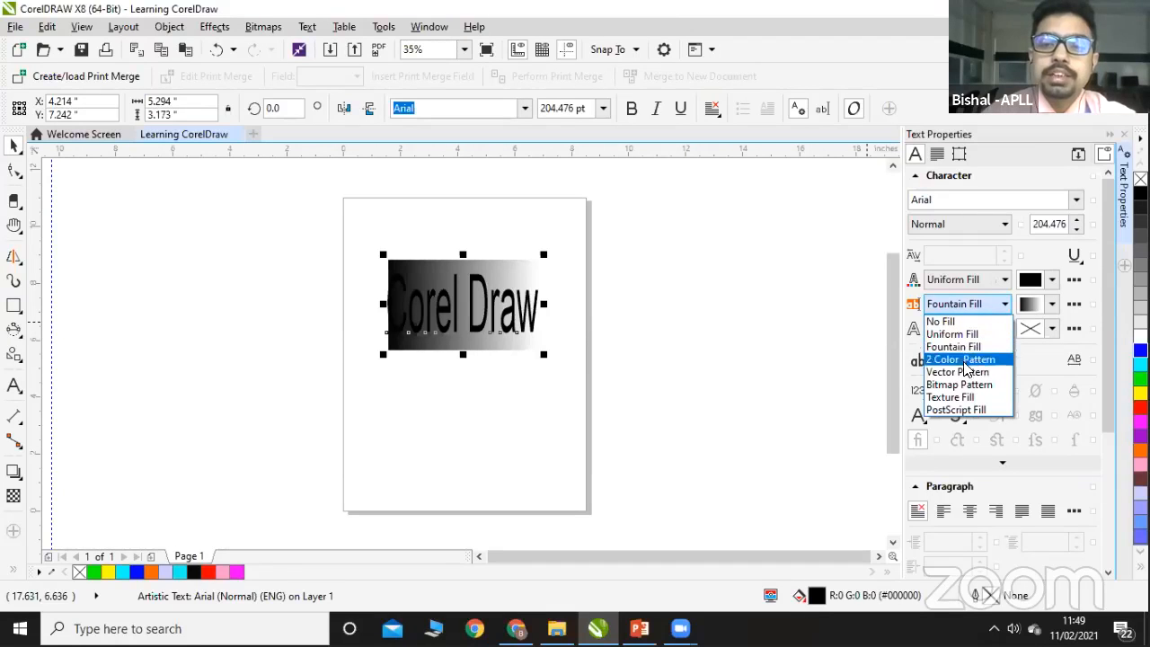
{"action": "left_click", "coordinate": [966, 364]}
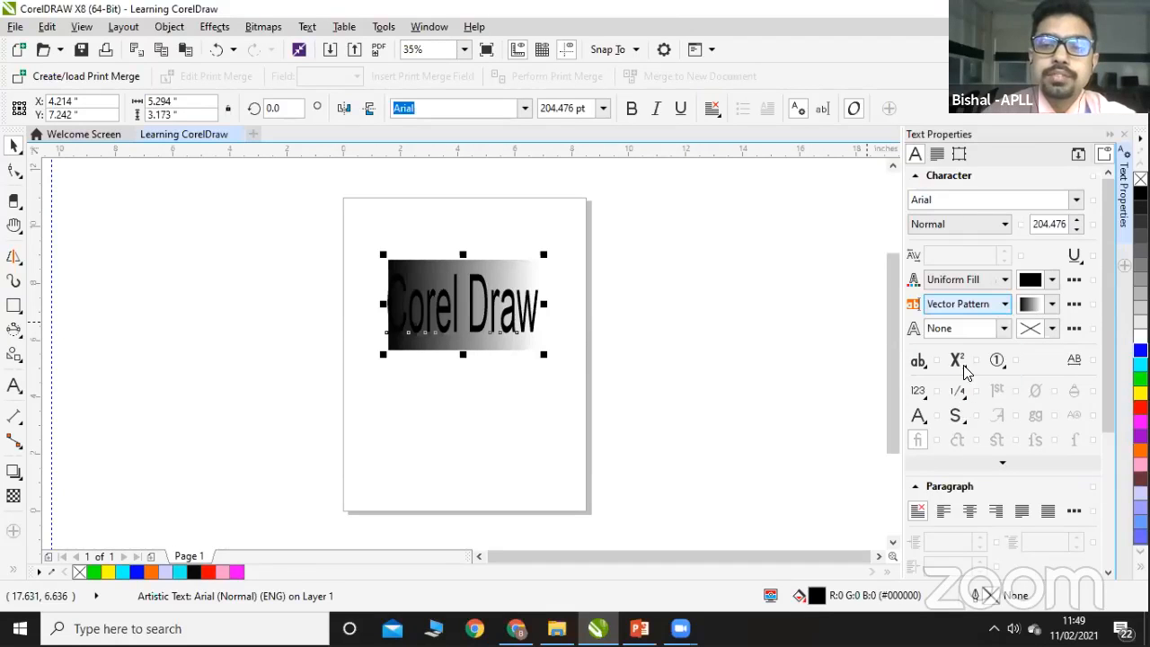
{"action": "left_click", "coordinate": [975, 306]}
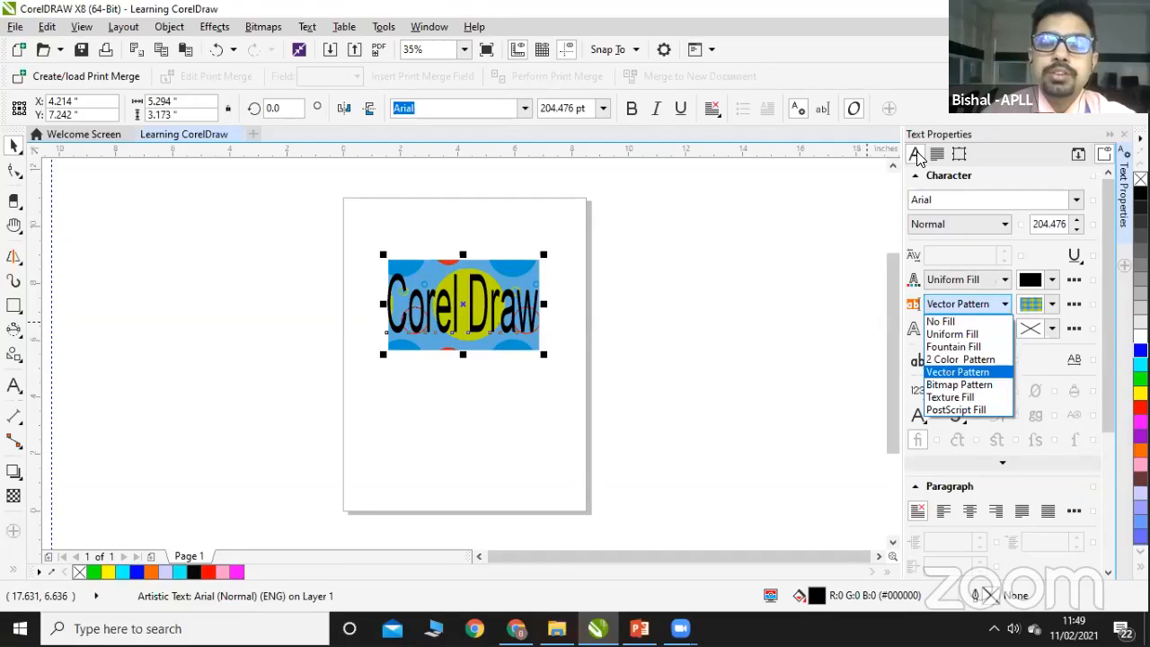
{"action": "left_click", "coordinate": [964, 325]}
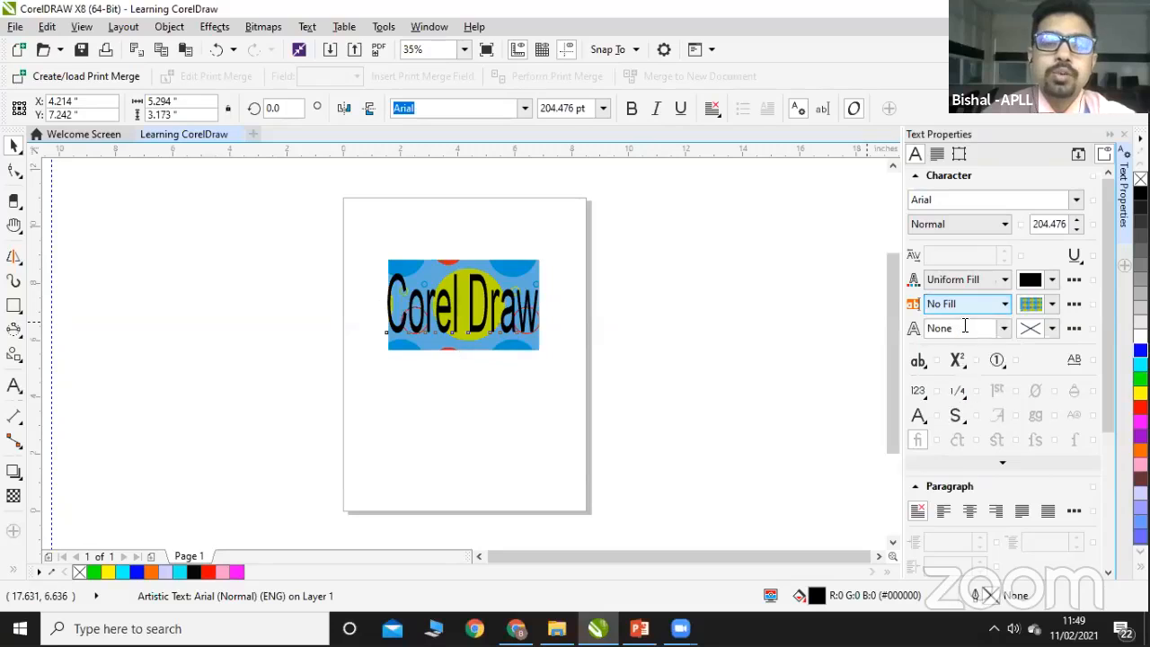
Step: Try Fountain Fill, 2 Color Pattern, Bitmap Pattern and No Fill on the Corel Draw lettering, and return it to Uniform Fill
{"action": "left_click", "coordinate": [971, 281]}
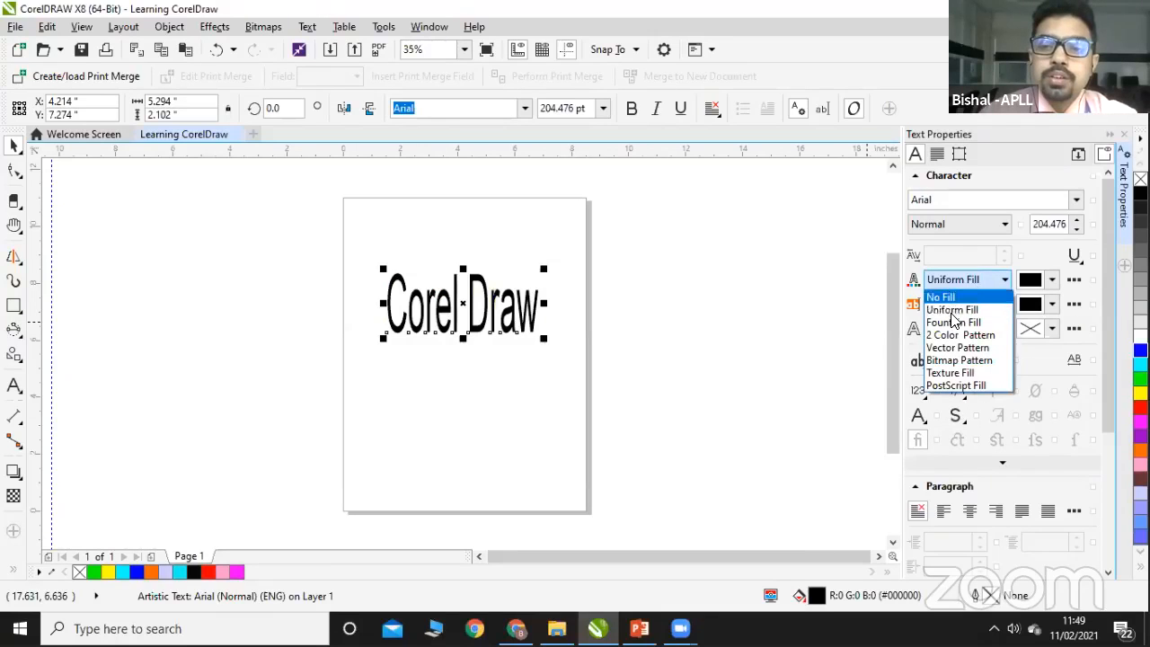
{"action": "left_click", "coordinate": [952, 322]}
{"action": "left_click", "coordinate": [965, 278]}
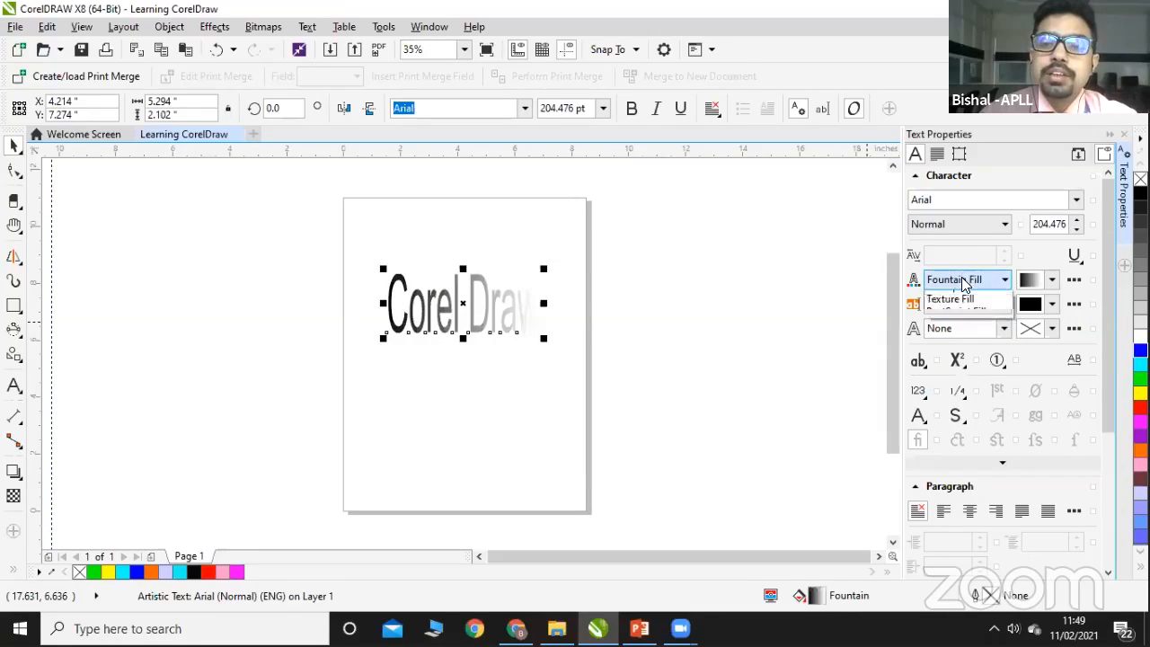
{"action": "left_click", "coordinate": [955, 335]}
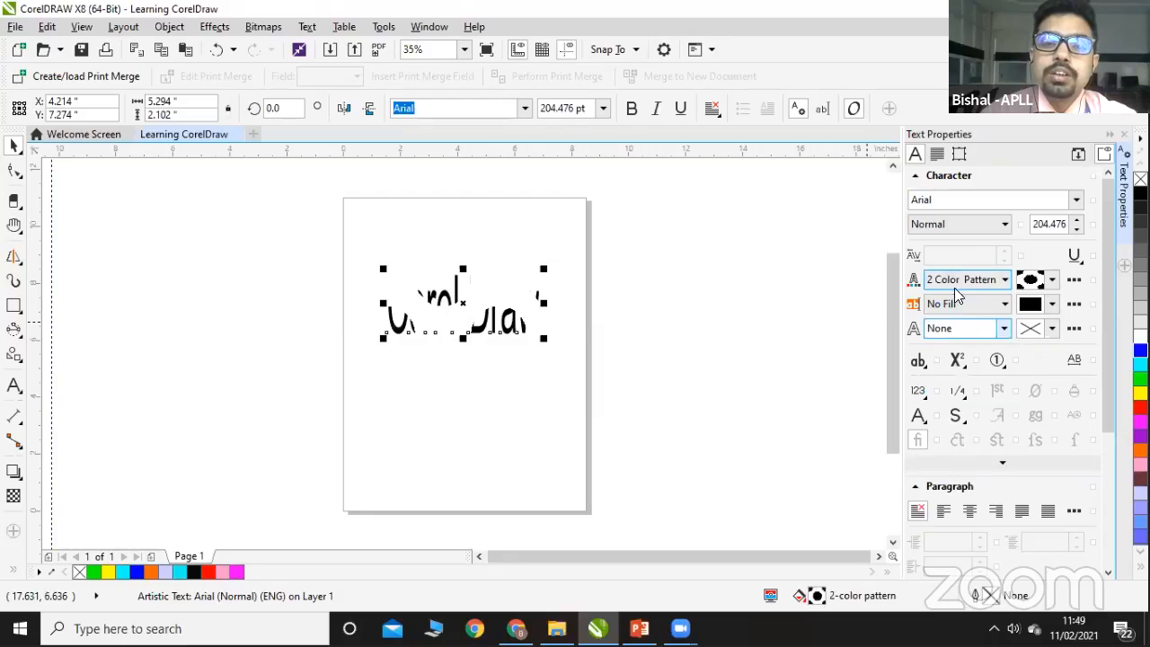
{"action": "left_click", "coordinate": [954, 284]}
{"action": "left_click", "coordinate": [956, 361]}
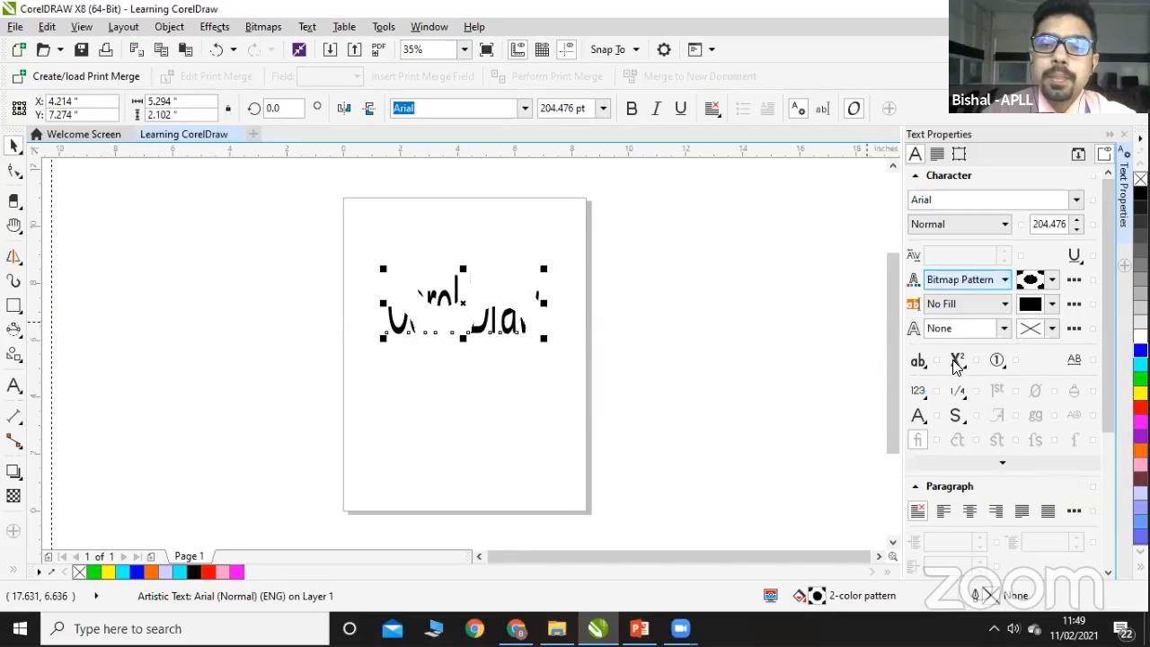
{"action": "left_click", "coordinate": [969, 283]}
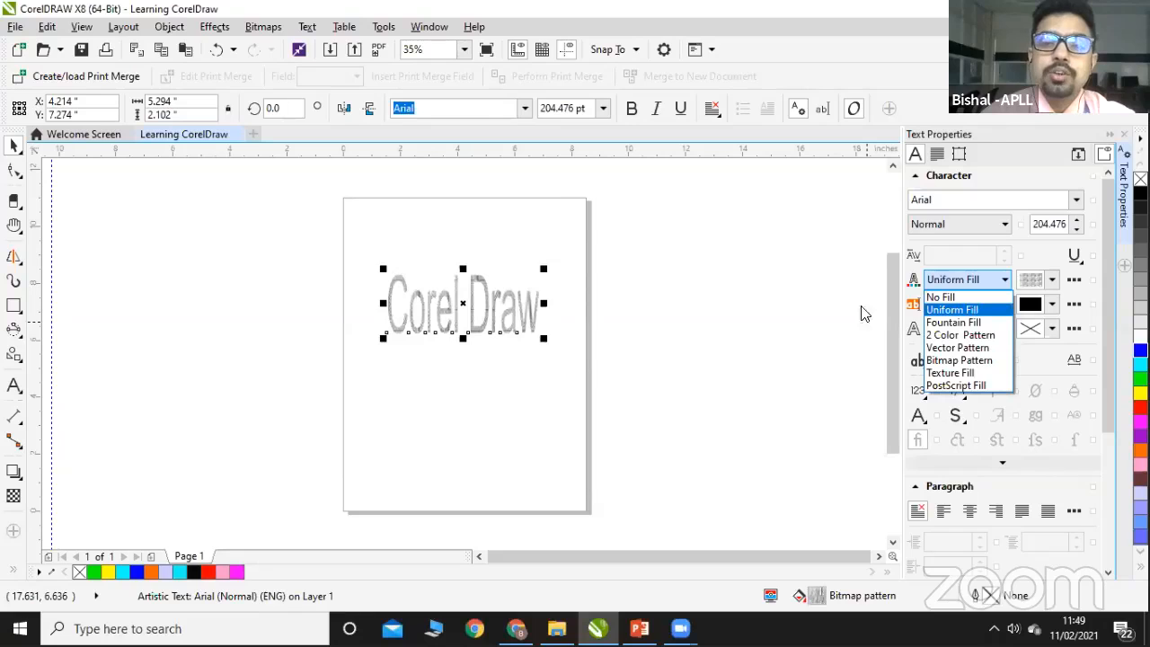
{"action": "left_click", "coordinate": [974, 298]}
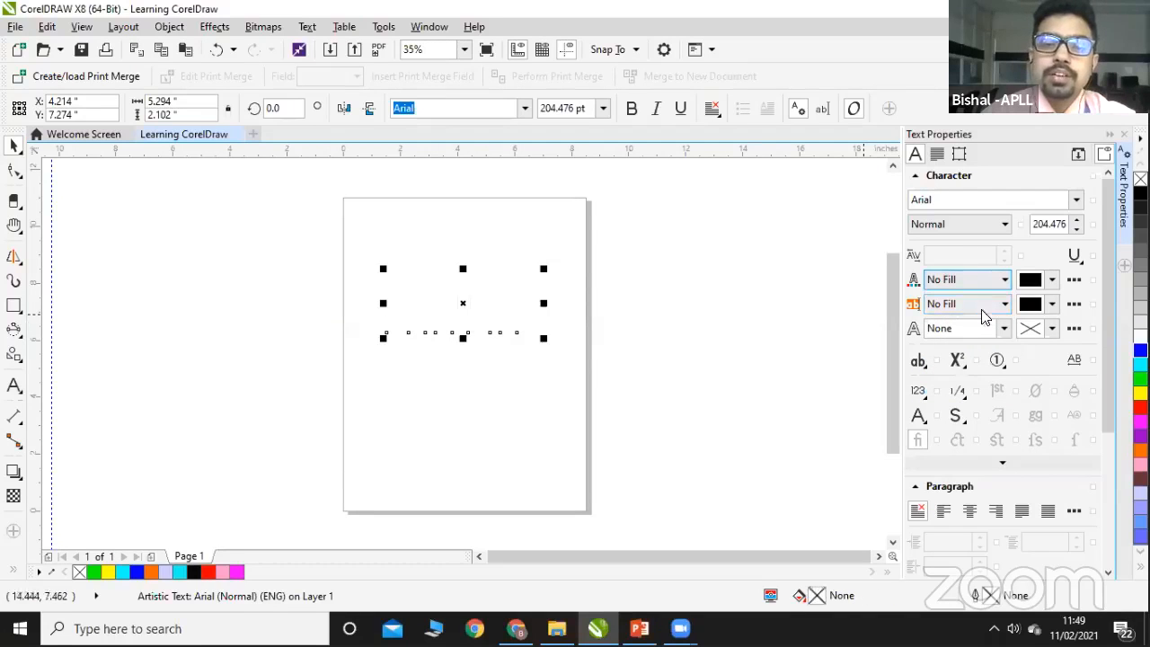
{"action": "left_click", "coordinate": [979, 286]}
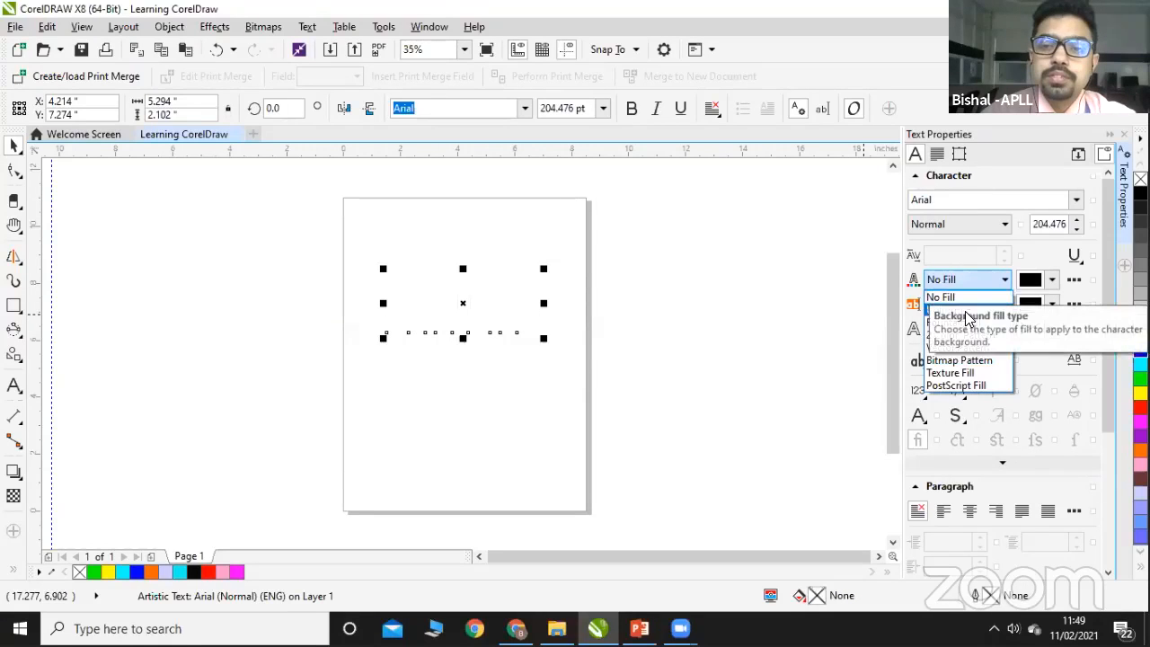
{"action": "left_click", "coordinate": [950, 310]}
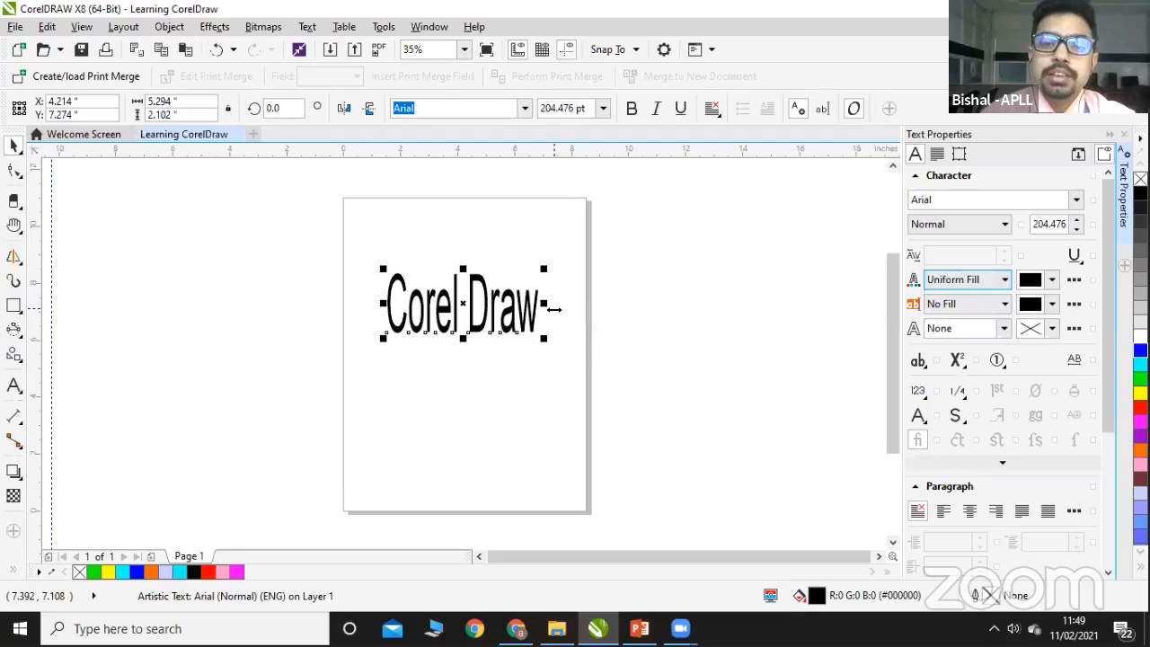
Step: Set the Corel Draw text's font to Arial Rounded MT Bold and resize it to about 5.35 by 2.34 inches
{"action": "mouse_move", "coordinate": [543, 303]}
{"action": "left_mouse_down"}
{"action": "mouse_move", "coordinate": [601, 306]}
{"action": "mouse_move", "coordinate": [444, 289]}
{"action": "mouse_move", "coordinate": [516, 259]}
{"action": "left_mouse_up"}
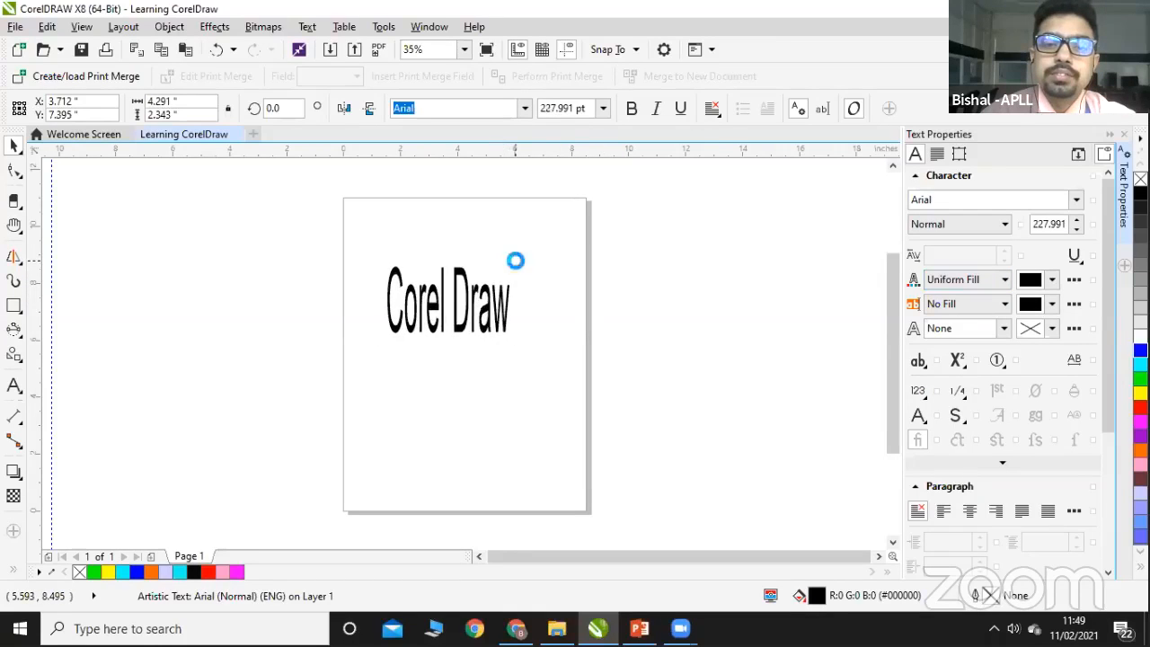
{"action": "left_click", "coordinate": [524, 109]}
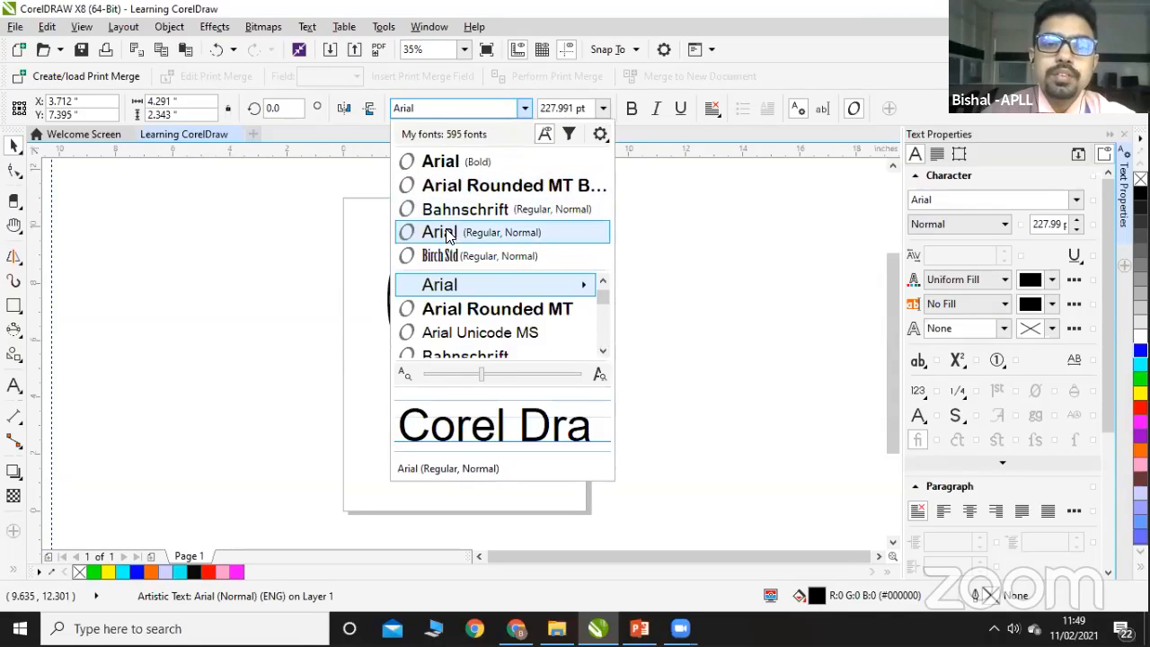
{"action": "left_click", "coordinate": [458, 189]}
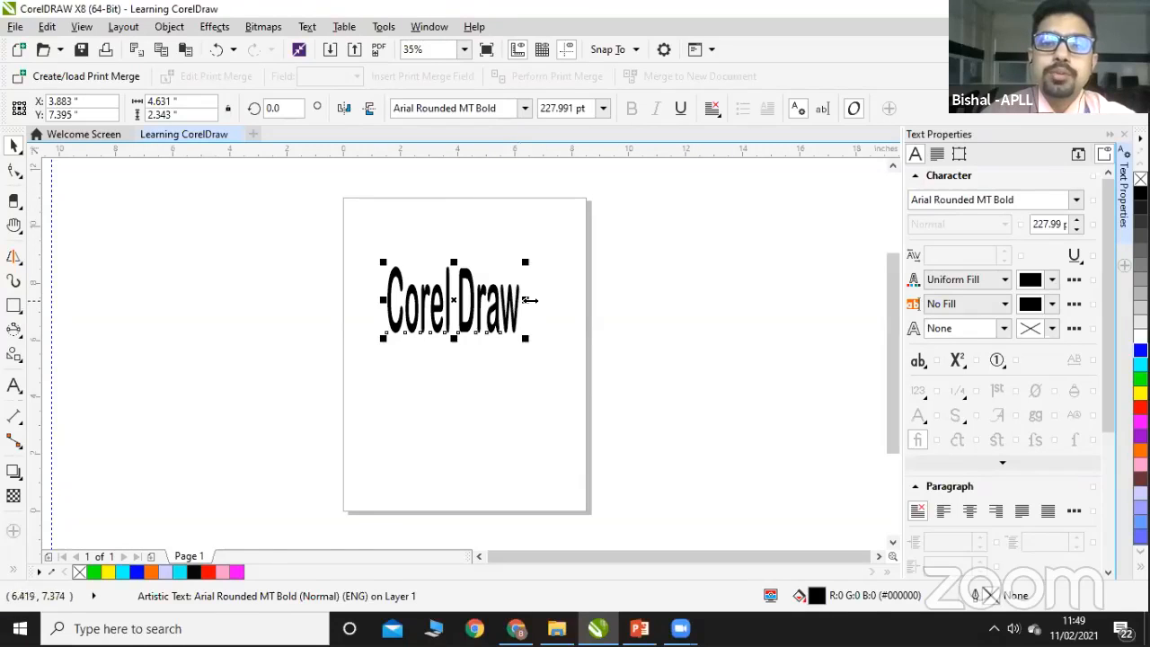
{"action": "mouse_move", "coordinate": [527, 299]}
{"action": "left_mouse_down"}
{"action": "mouse_move", "coordinate": [572, 300]}
{"action": "mouse_move", "coordinate": [548, 304]}
{"action": "left_mouse_up"}
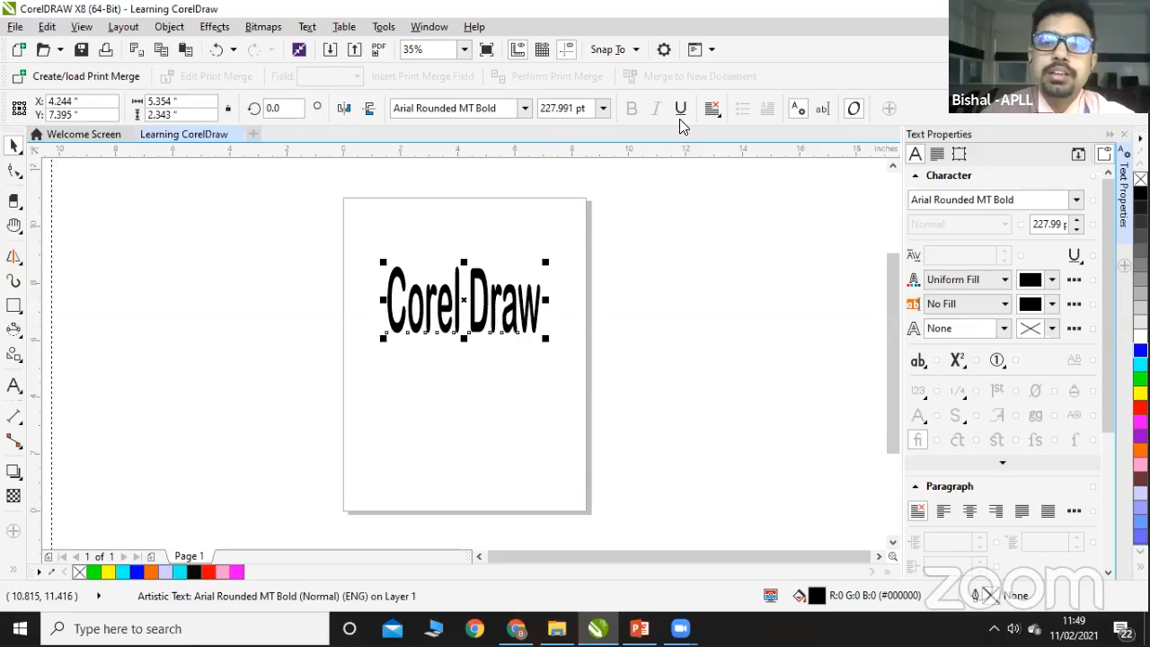
{"action": "left_click", "coordinate": [606, 111]}
{"action": "left_click", "coordinate": [606, 112]}
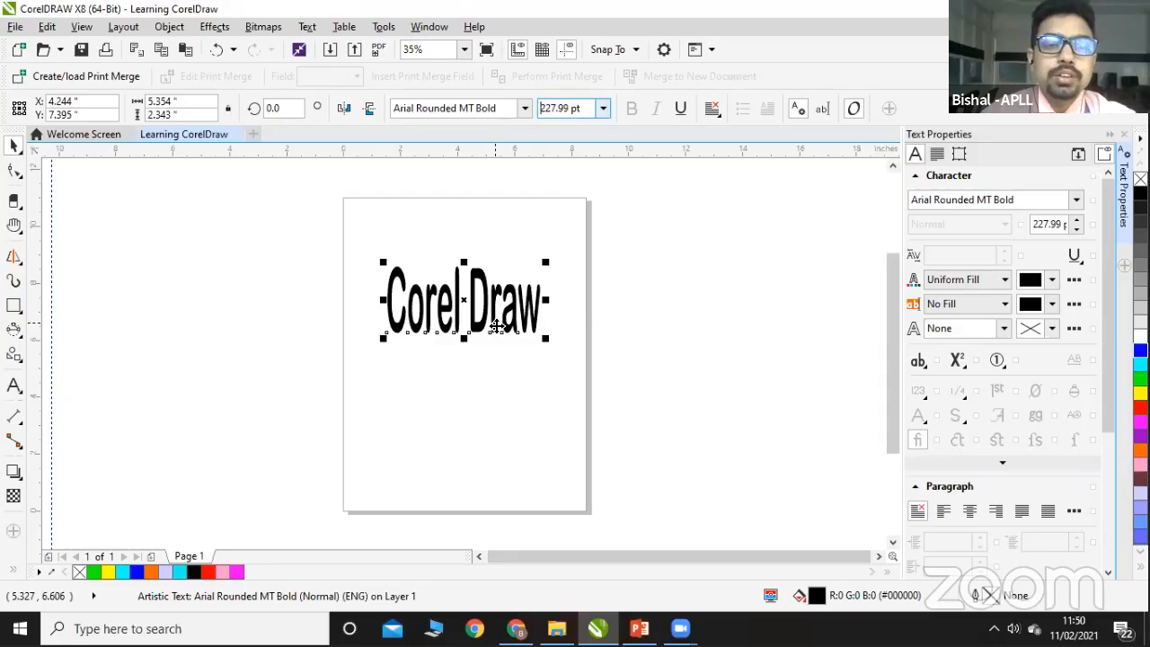
Step: Select the Corel Draw artistic text and delete it
{"action": "left_click", "coordinate": [426, 305]}
{"action": "left_click", "coordinate": [426, 306]}
{"action": "key", "text": "Delete"}
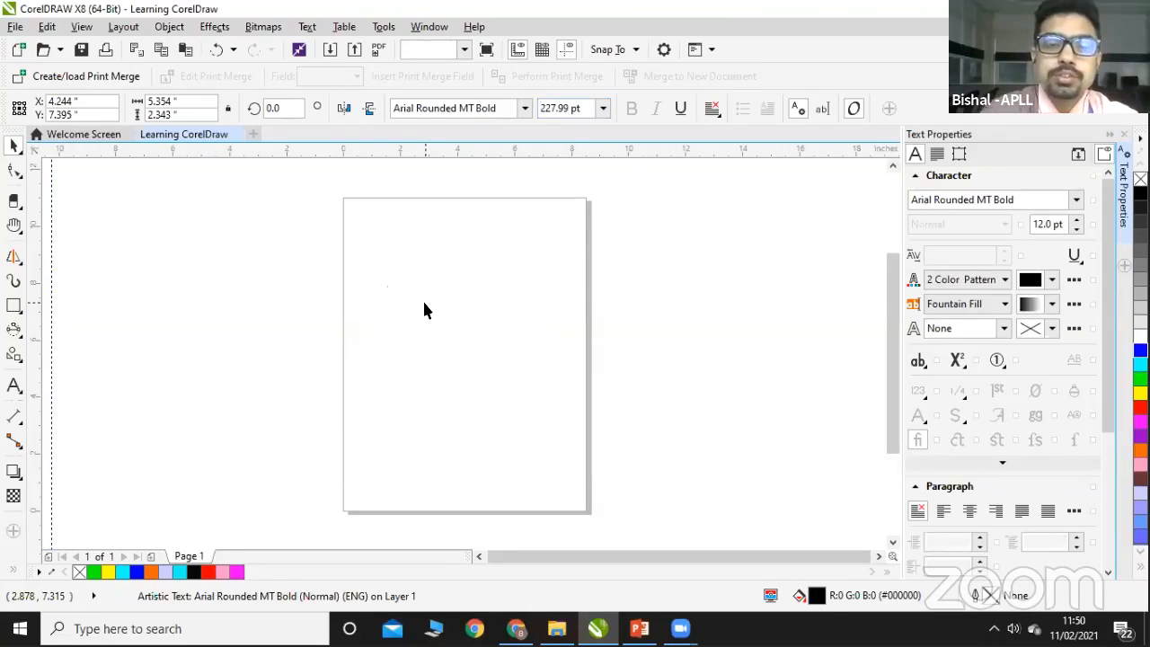
Step: Draw a paragraph text frame about 5.4 inches wide and 5.02 inches high on the page, and enter a short line of text
{"action": "left_click", "coordinate": [13, 386]}
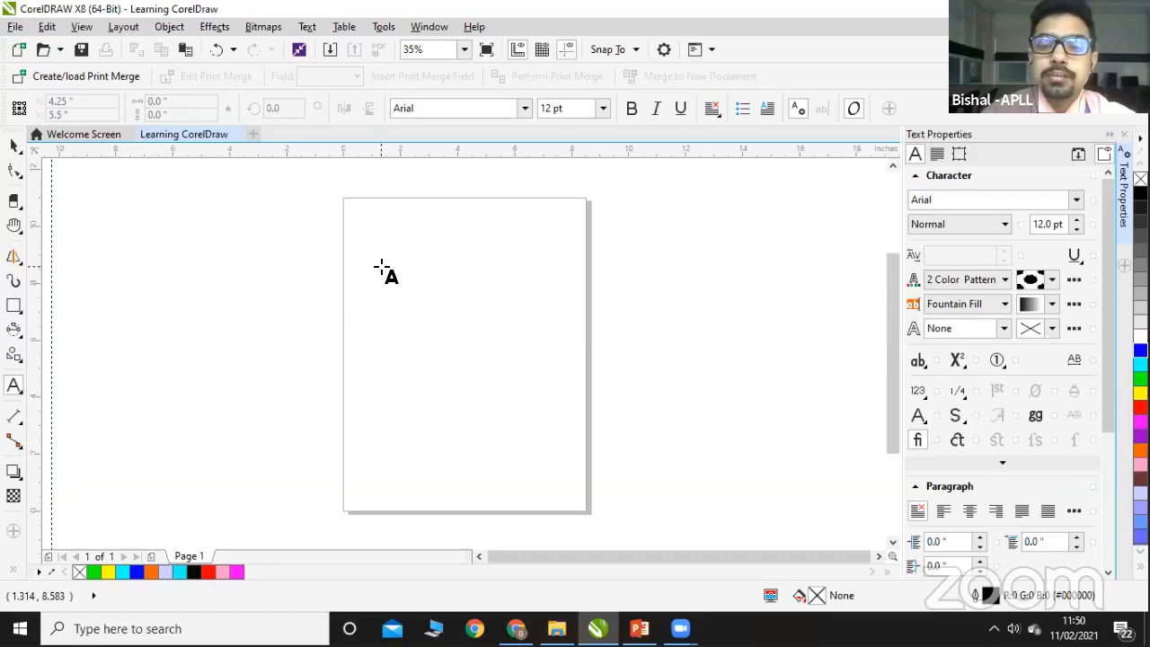
{"action": "left_click_drag", "start_coordinate": [382, 268], "coordinate": [535, 409]}
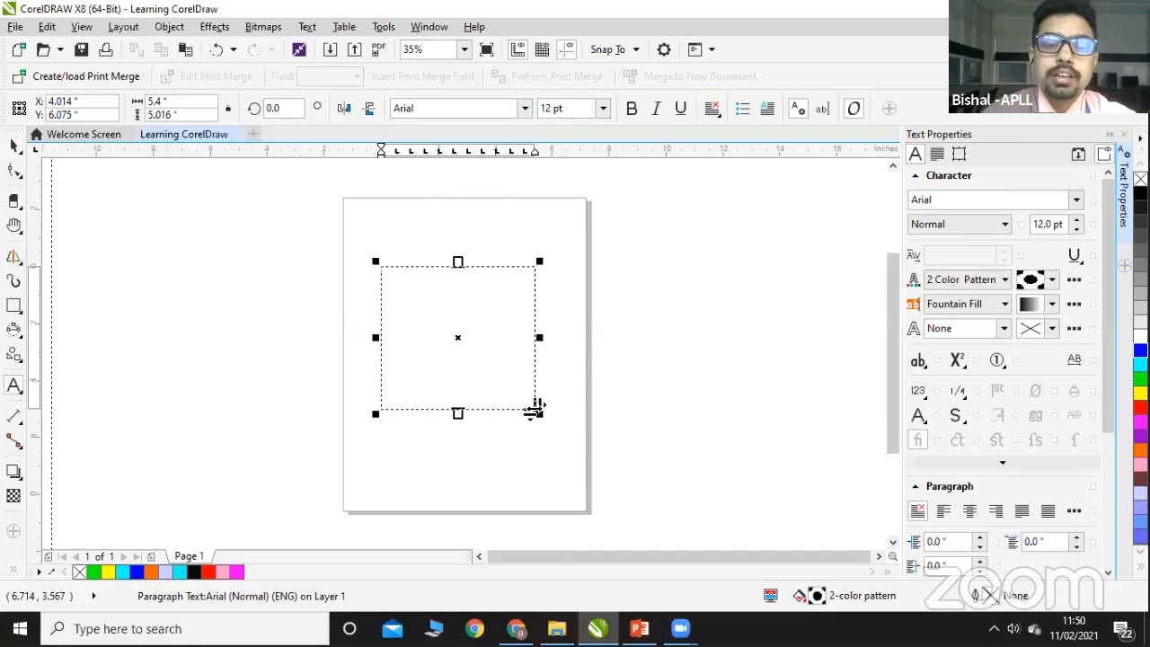
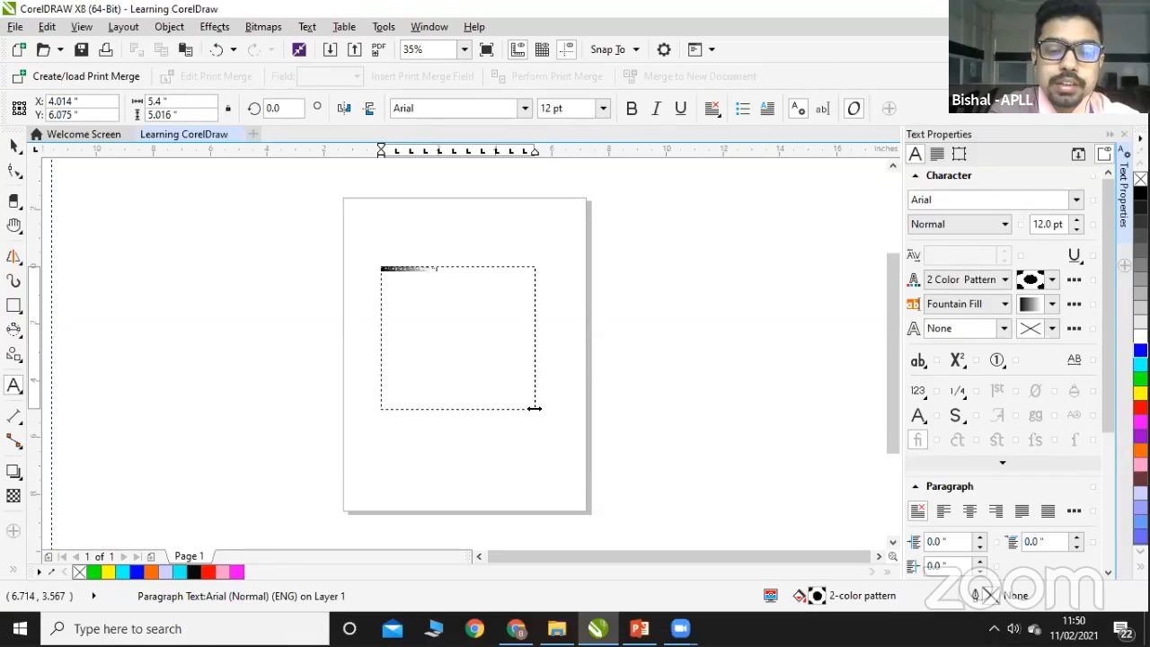
Step: Select the whole line in the paragraph text frame and set its font size to 36 pt
{"action": "left_click", "coordinate": [469, 293]}
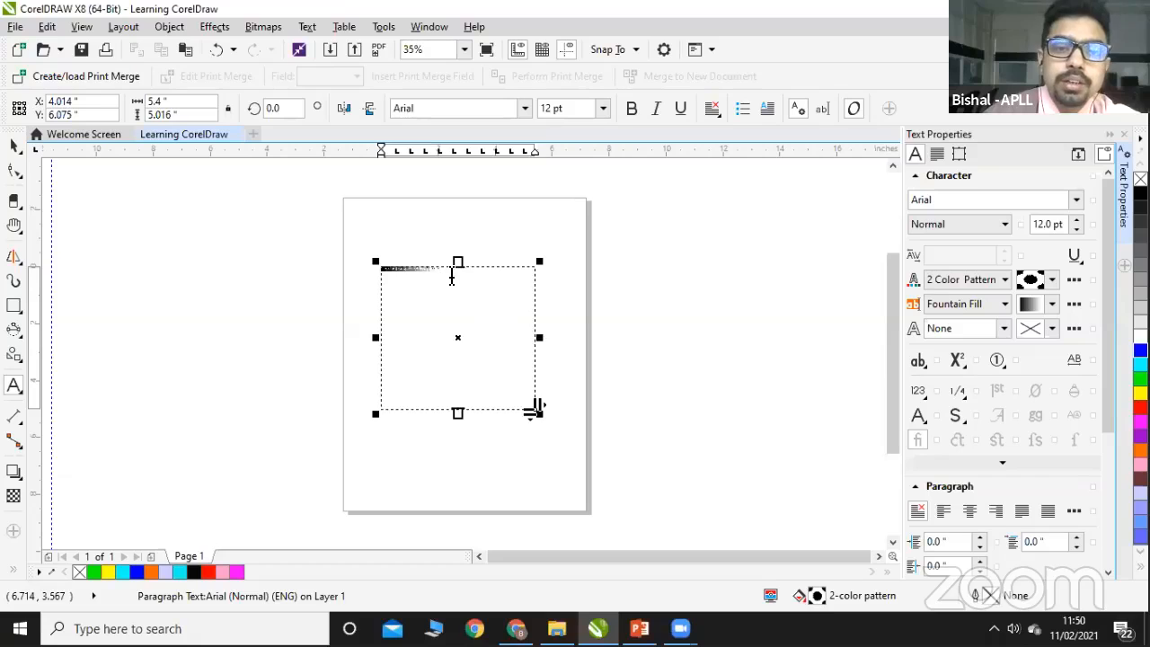
{"action": "left_click_drag", "start_coordinate": [452, 279], "coordinate": [374, 266]}
{"action": "left_click", "coordinate": [596, 112]}
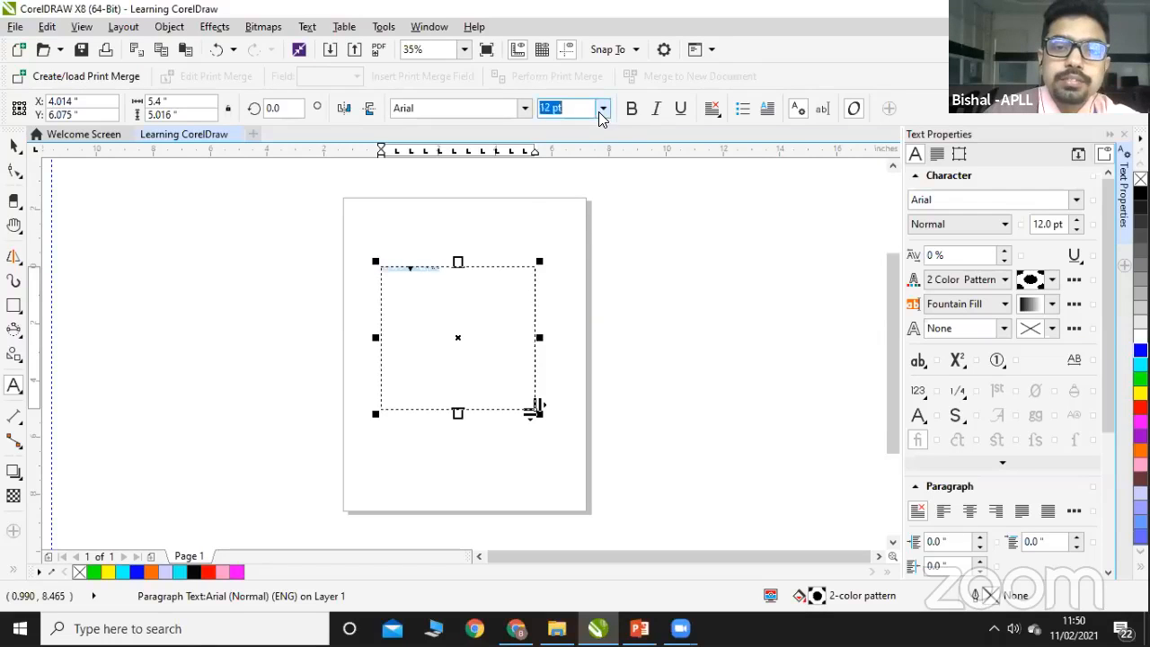
{"action": "left_click", "coordinate": [601, 114]}
{"action": "left_click", "coordinate": [570, 272]}
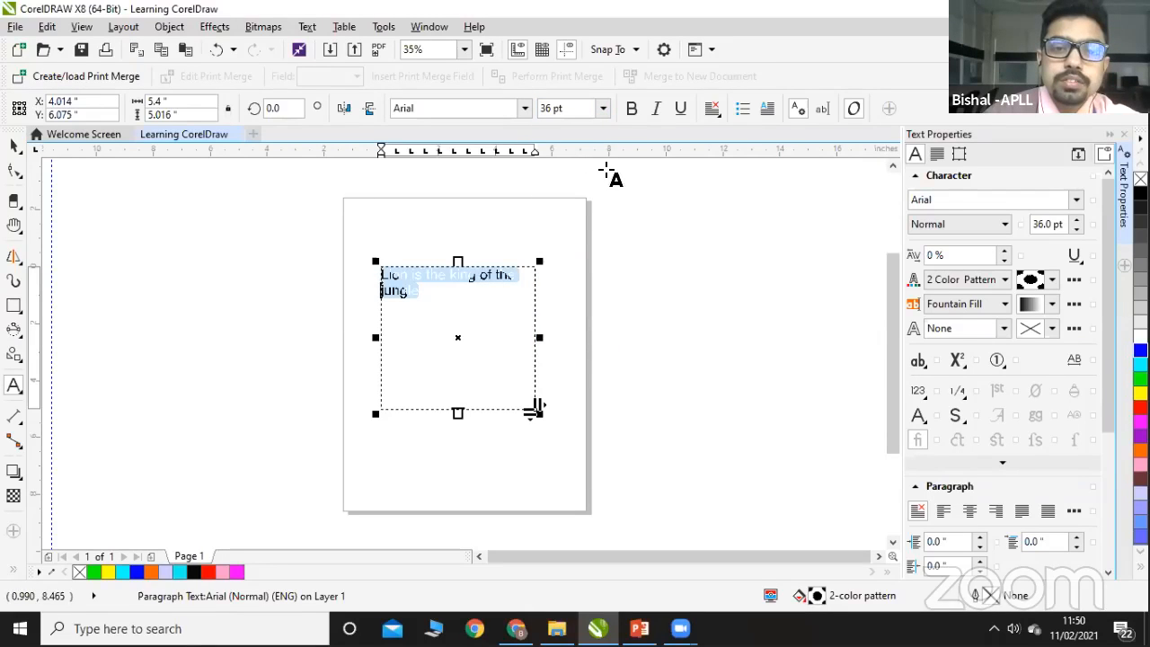
Step: Set the selected paragraph text's background to No Fill and its character fill to Uniform Fill in black
{"action": "left_click", "coordinate": [972, 305]}
{"action": "left_click", "coordinate": [941, 318]}
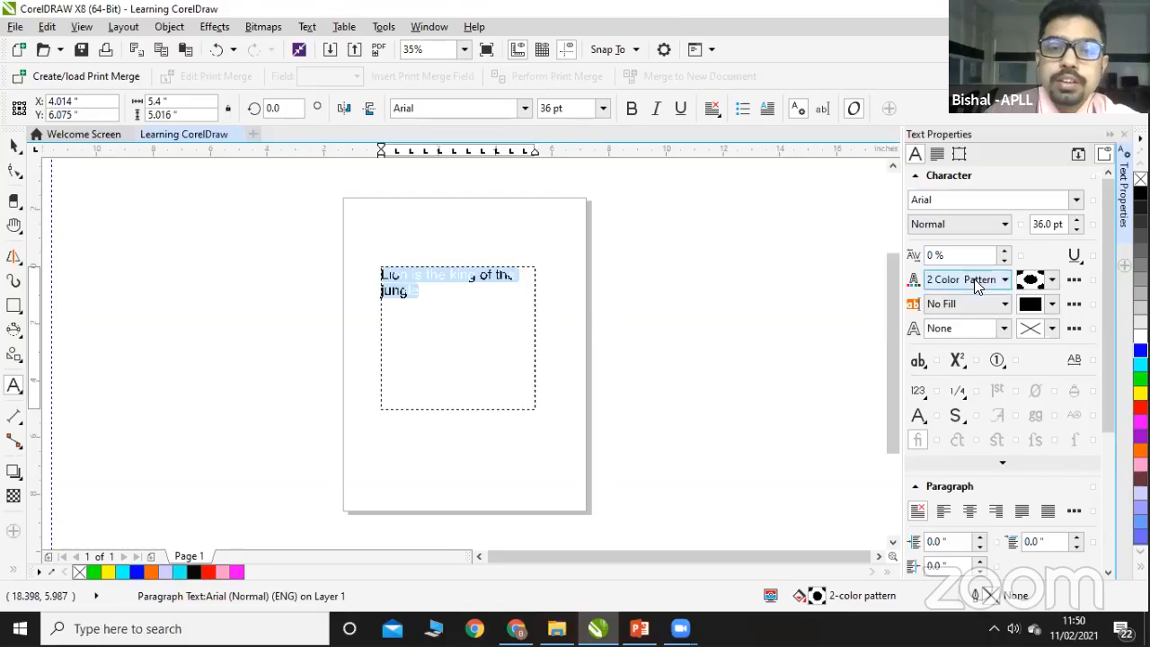
{"action": "left_click", "coordinate": [976, 281]}
{"action": "left_click", "coordinate": [952, 307]}
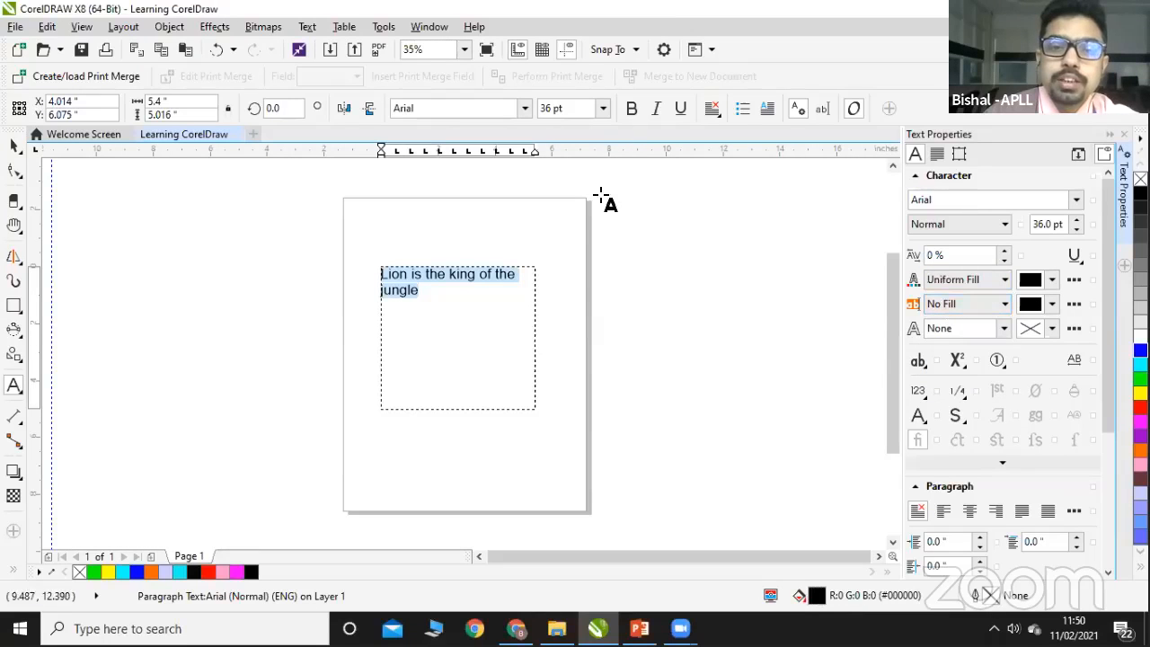
Step: Try a 48 pt font size on the paragraph text, and set it to 24 pt
{"action": "left_click_drag", "start_coordinate": [477, 298], "coordinate": [381, 269]}
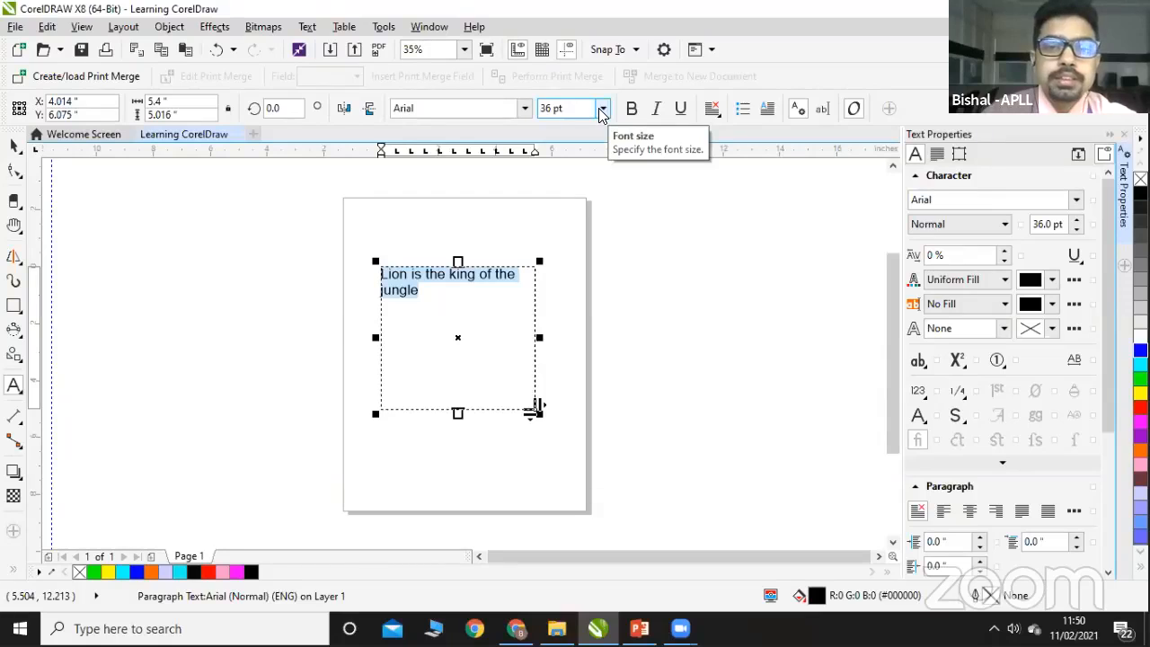
{"action": "left_click", "coordinate": [602, 110]}
{"action": "left_click", "coordinate": [570, 285]}
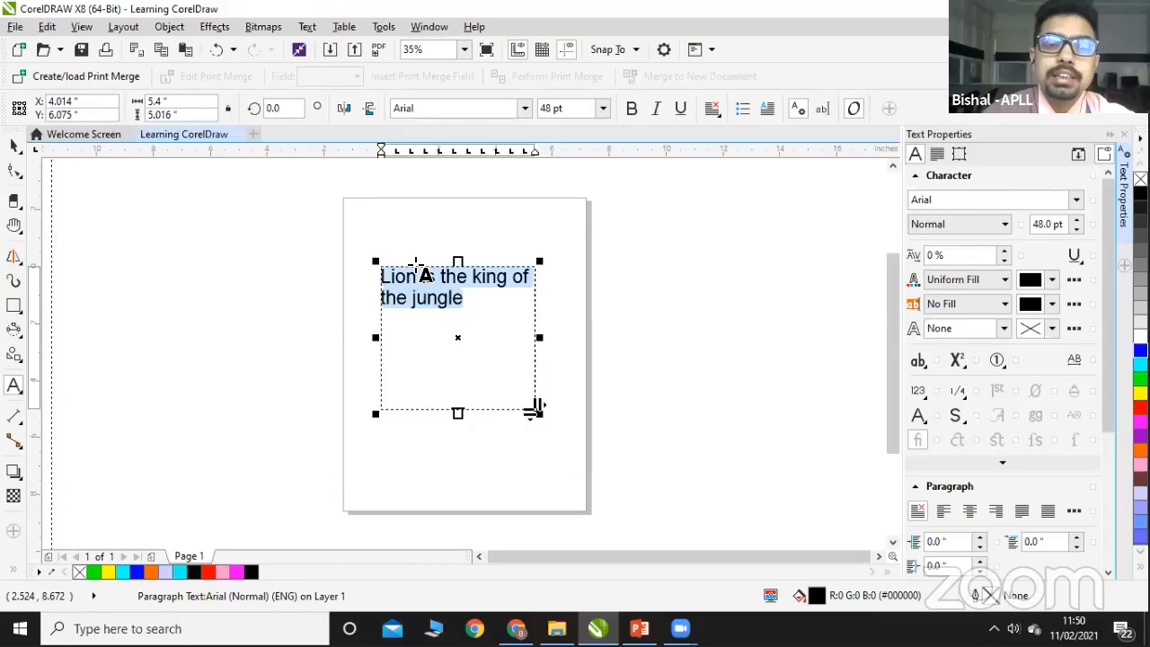
{"action": "left_click", "coordinate": [605, 113]}
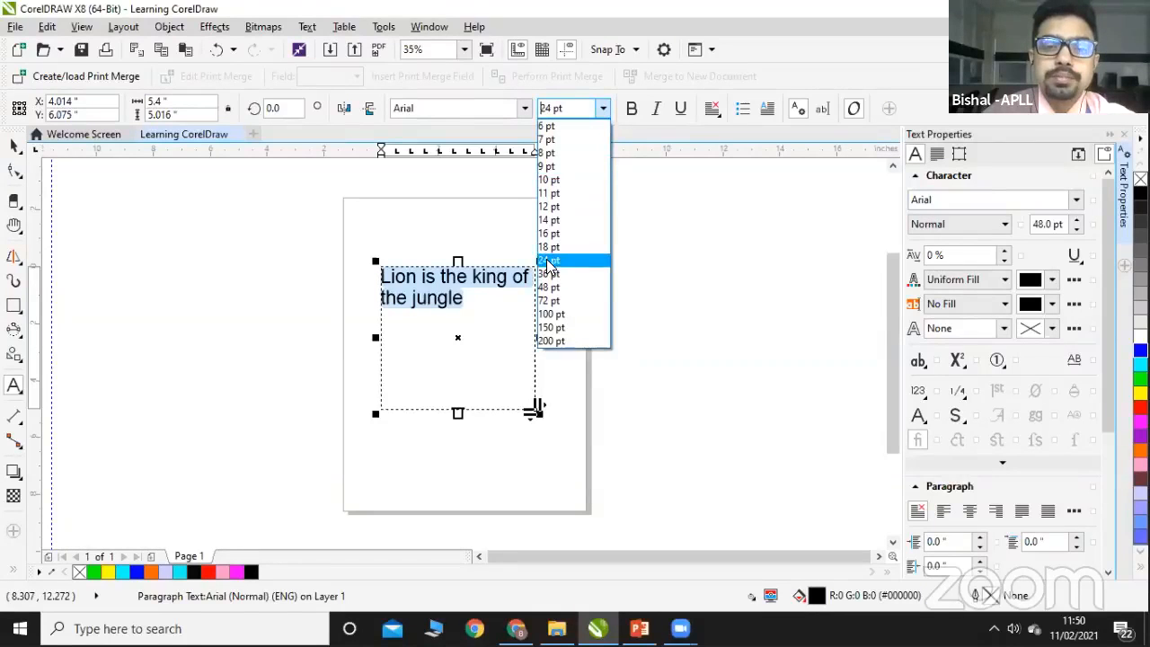
{"action": "left_click", "coordinate": [549, 260]}
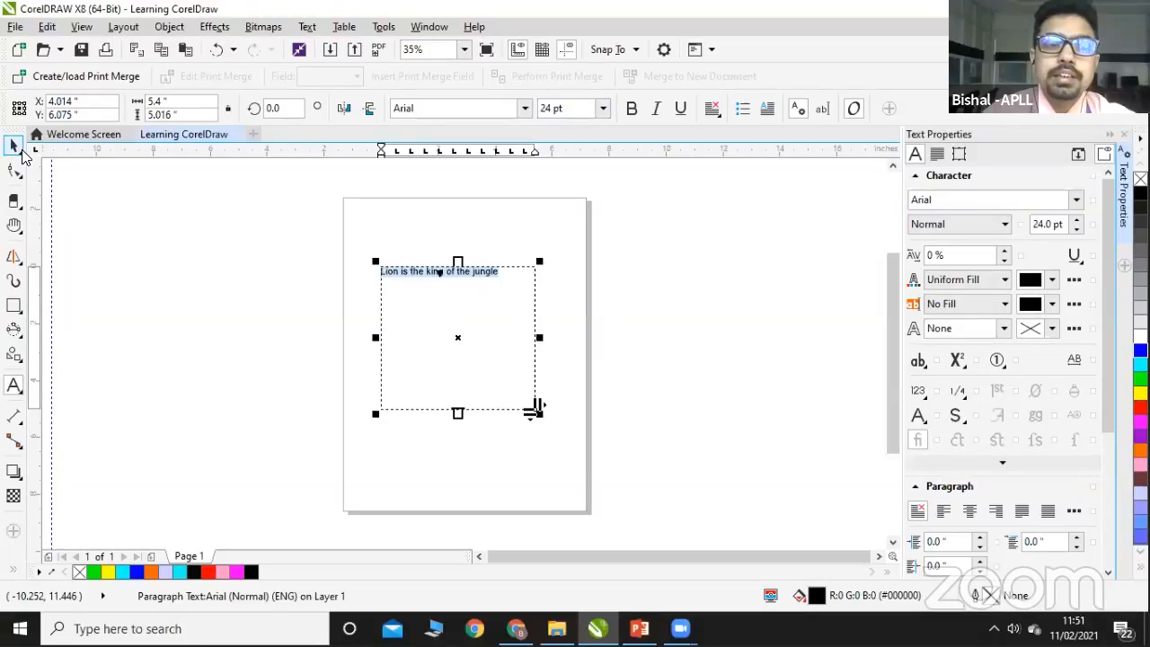
Step: Delete the paragraph text frame from the page
{"action": "left_click", "coordinate": [13, 146]}
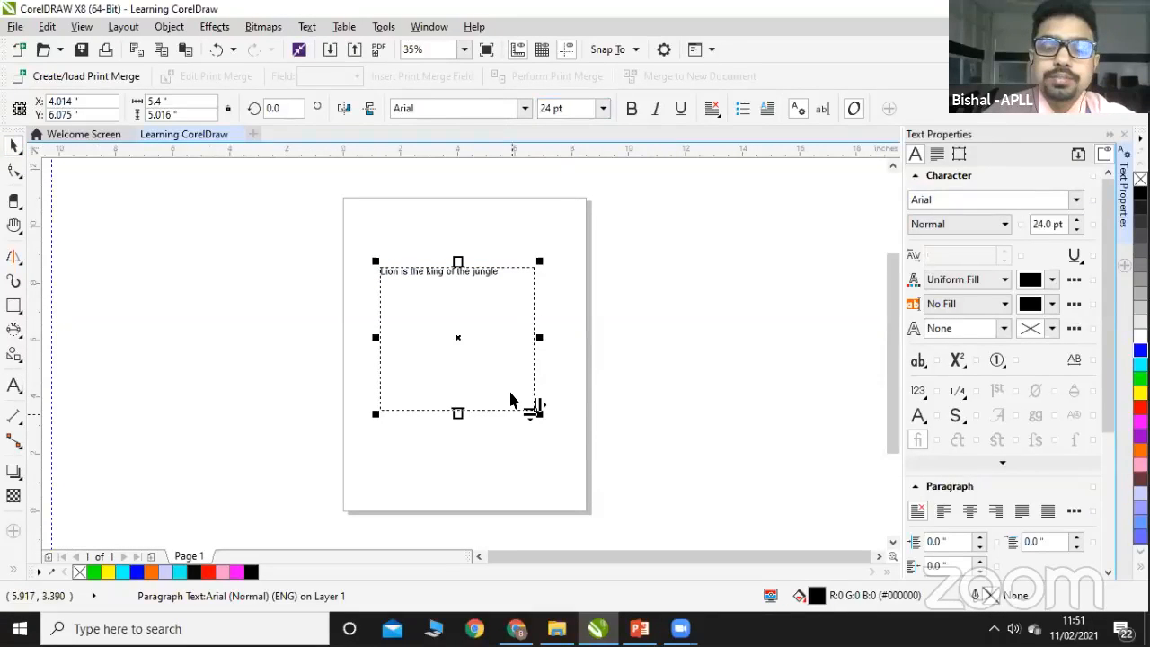
{"action": "key", "text": "Delete"}
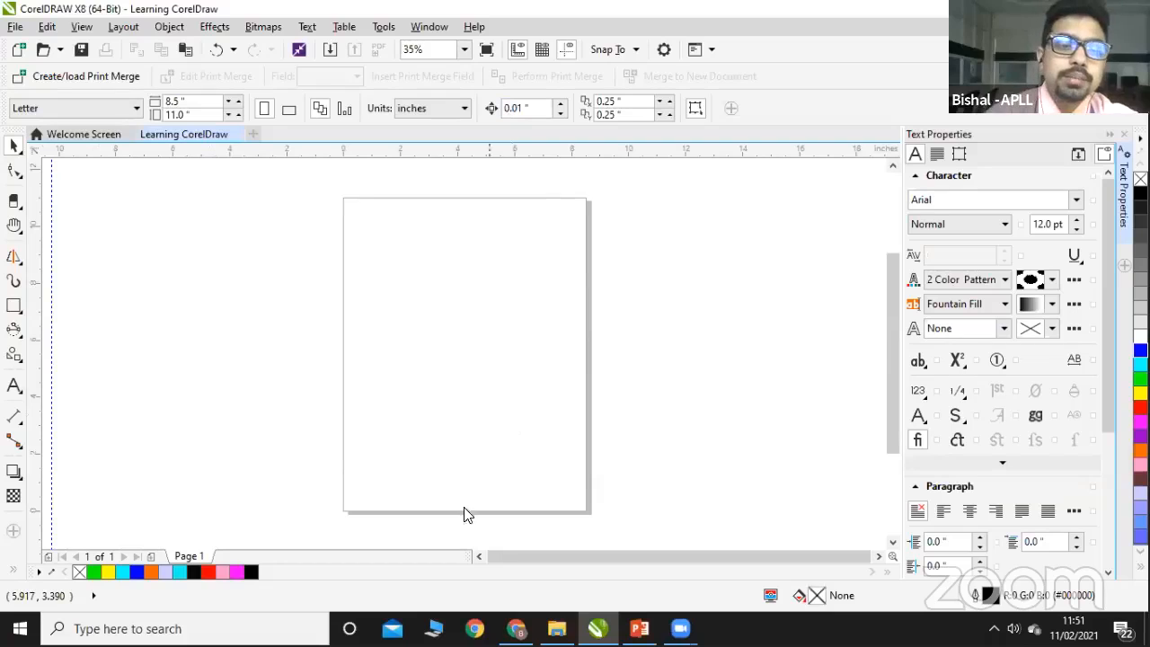
Step: Switch to PowerPoint, present the Text and Table Tool slide full screen, and exit the slide show
{"action": "left_click", "coordinate": [639, 628]}
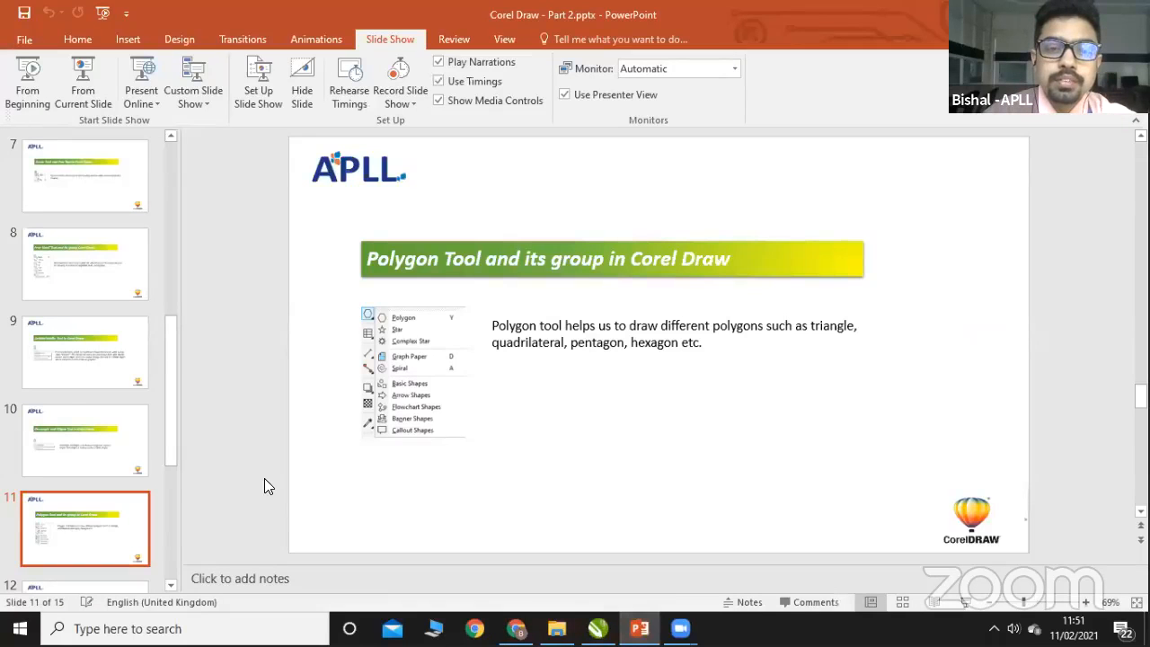
{"action": "scroll", "coordinate": [265, 487], "scroll_direction": "down", "scroll_amount": 1}
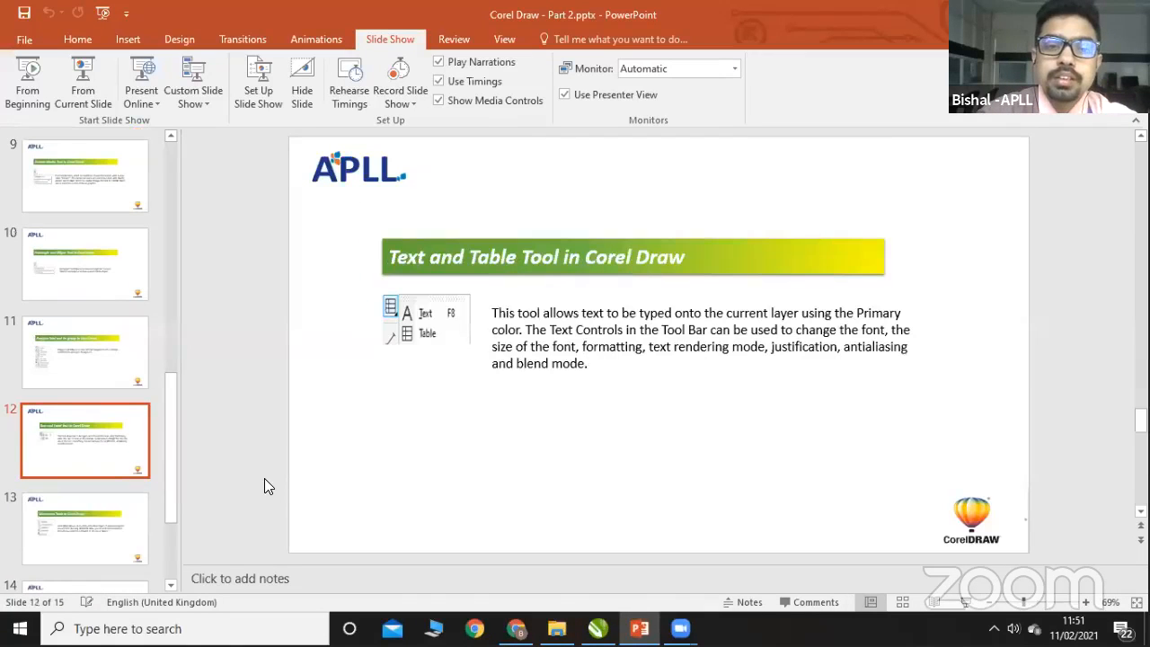
{"action": "left_click", "coordinate": [83, 80]}
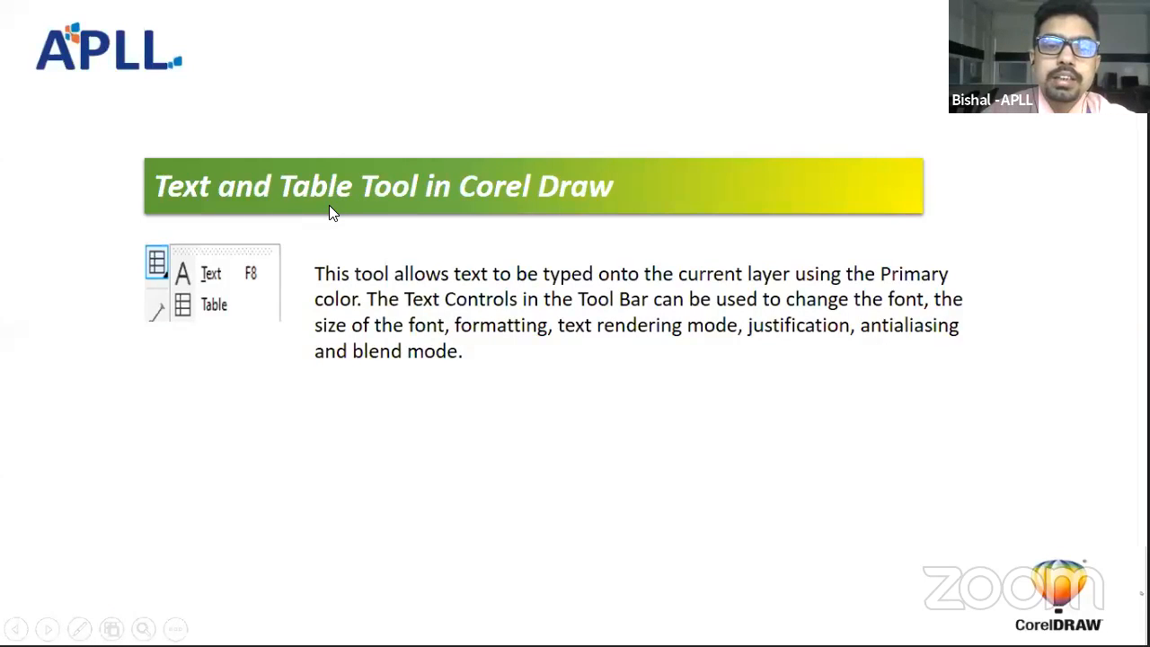
{"action": "key", "text": "Escape"}
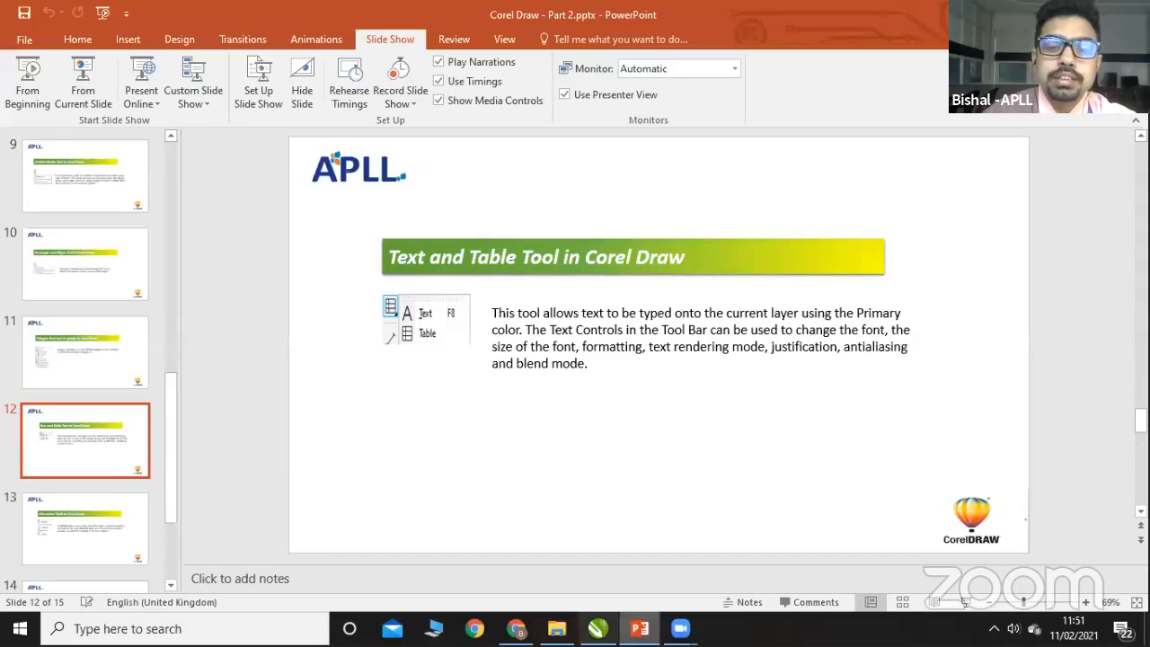
Step: Switch back to CorelDRAW and draw a table of 3 rows and 4 columns, about 6.76 by 4.66 inches, on the page
{"action": "left_click", "coordinate": [598, 628]}
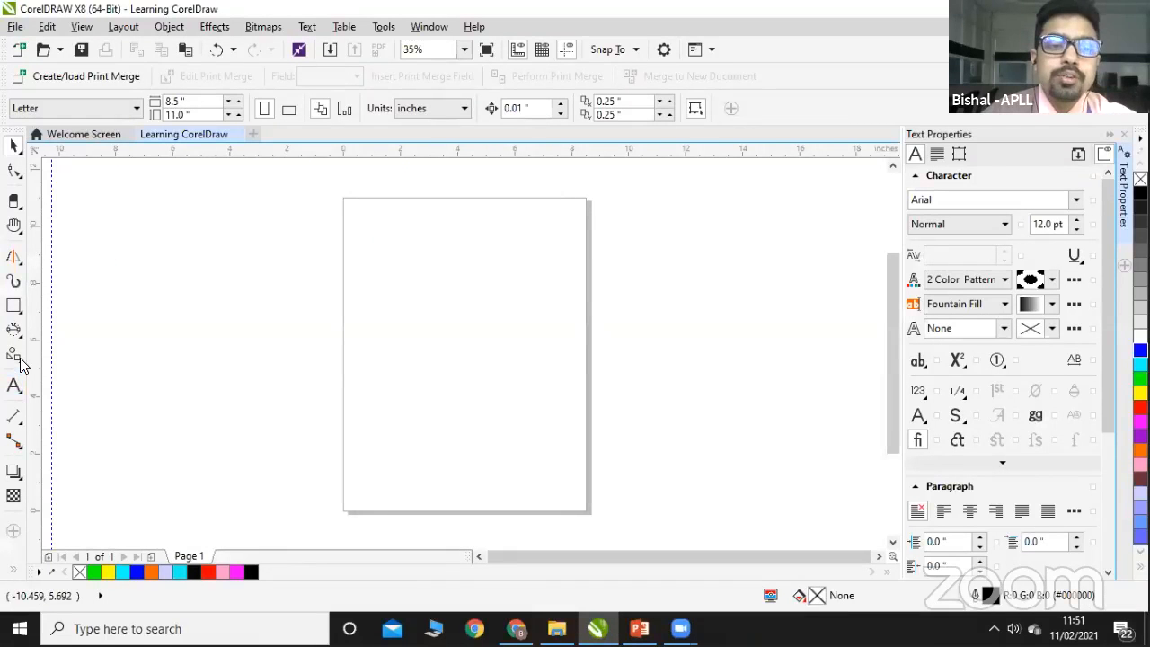
{"action": "left_click", "coordinate": [20, 361]}
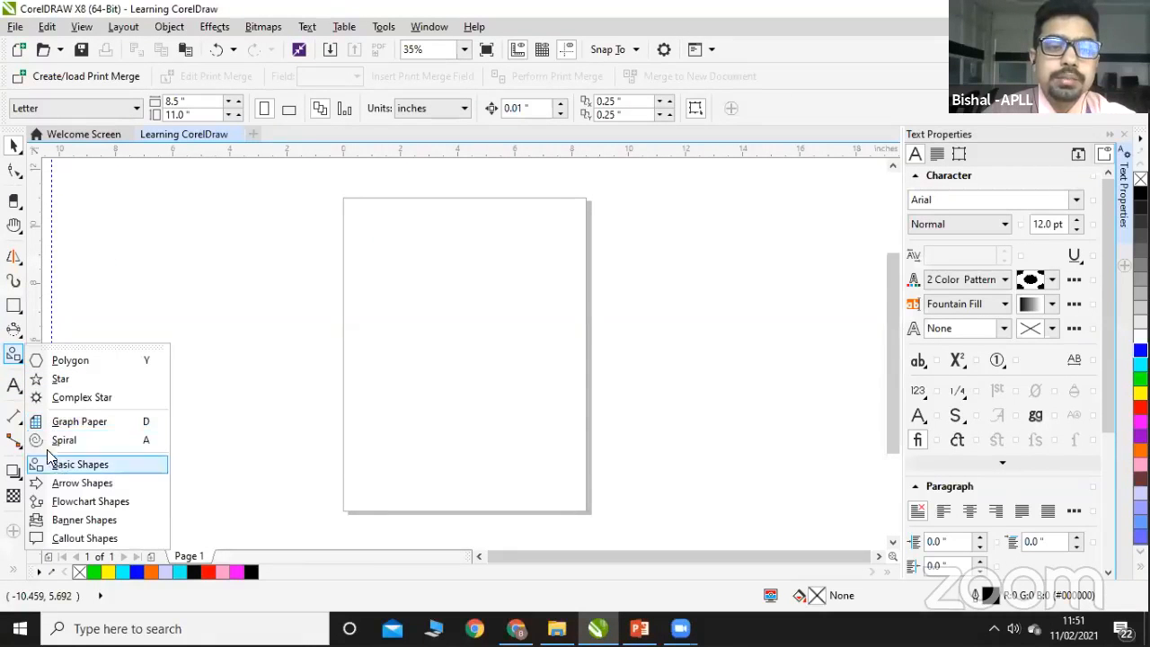
{"action": "mouse_move", "coordinate": [15, 386]}
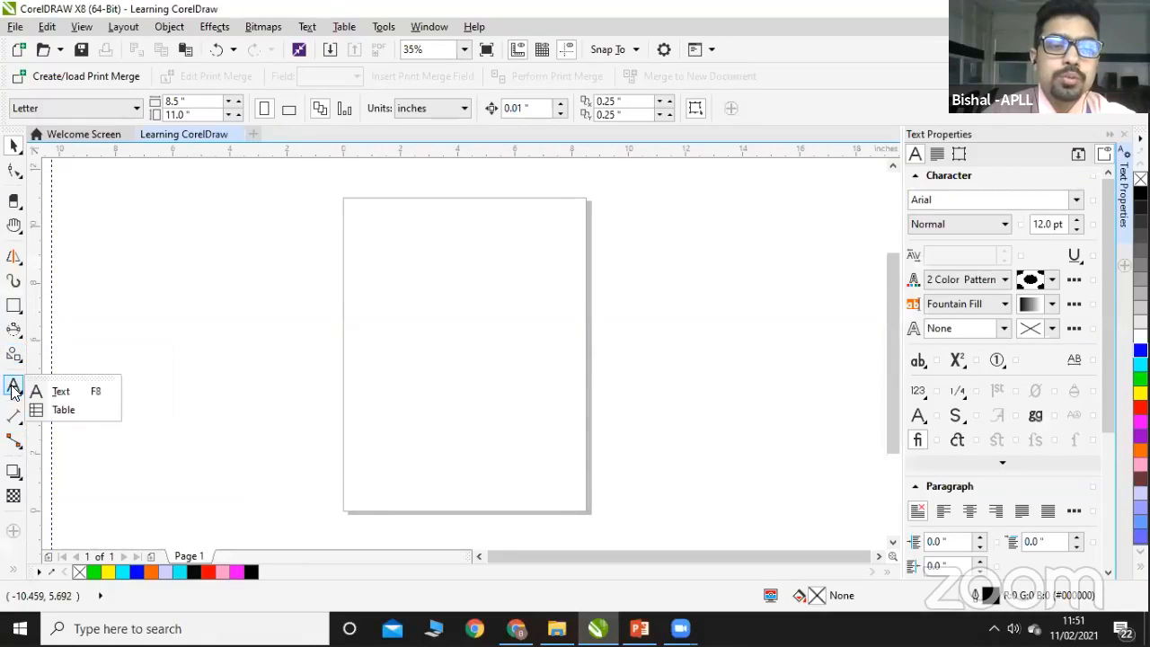
{"action": "left_click", "coordinate": [59, 410]}
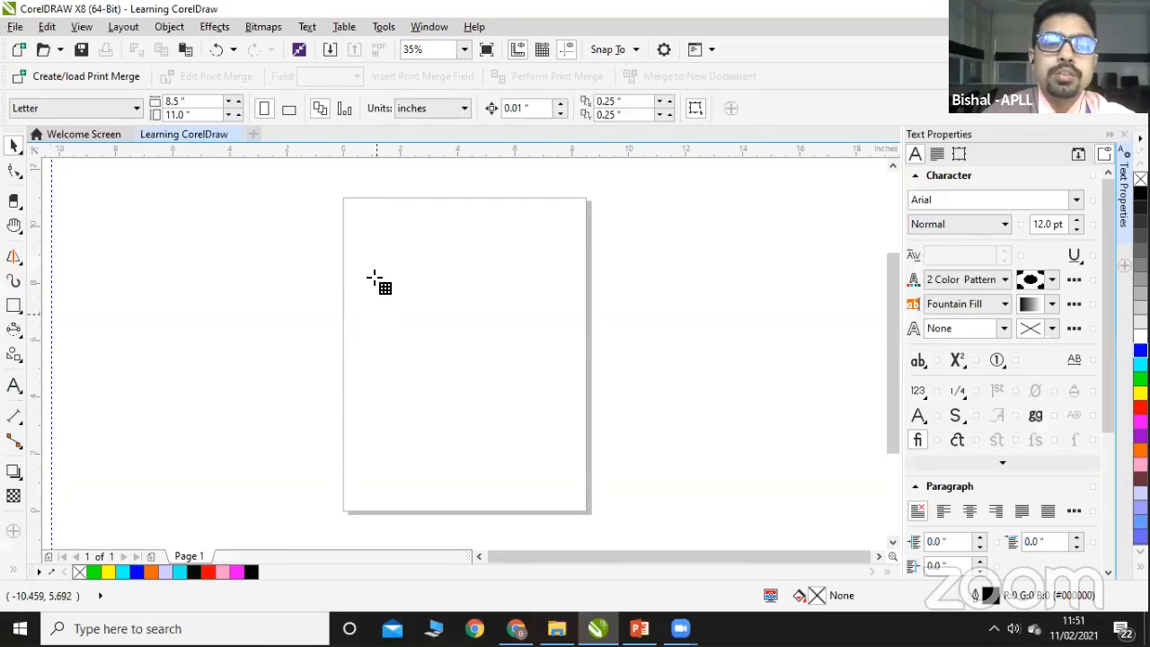
{"action": "left_click_drag", "start_coordinate": [369, 275], "coordinate": [559, 409]}
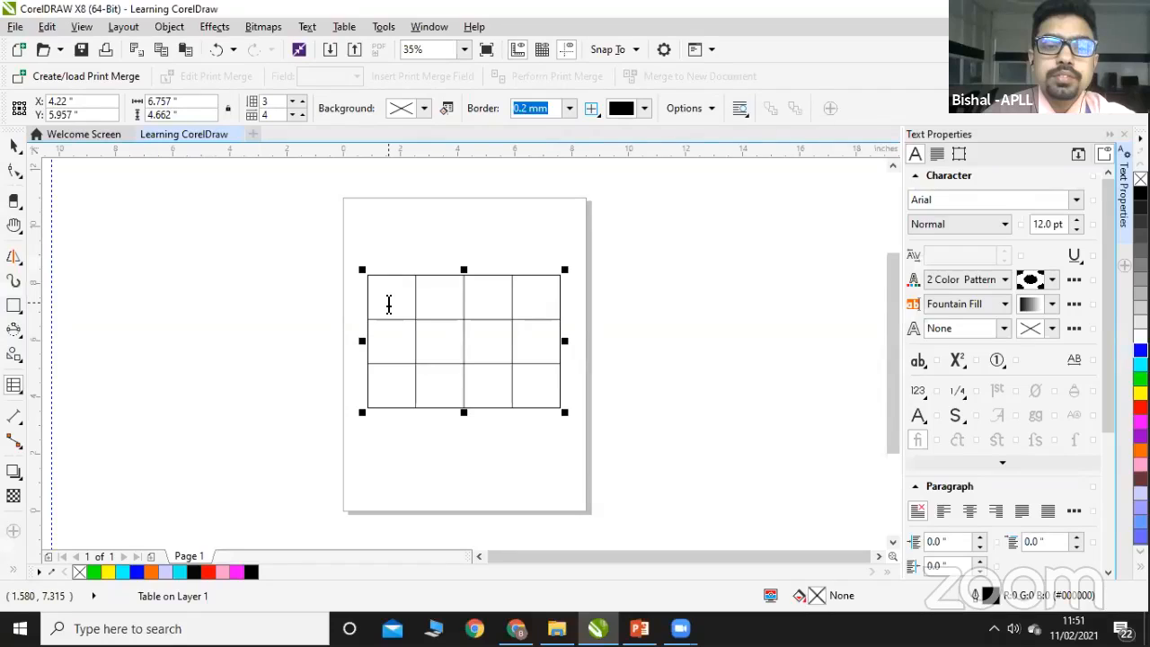
Step: Enter SL NO in the table's first cell and enlarge the text to 16 pt and on to 36 pt
{"action": "left_click", "coordinate": [14, 387]}
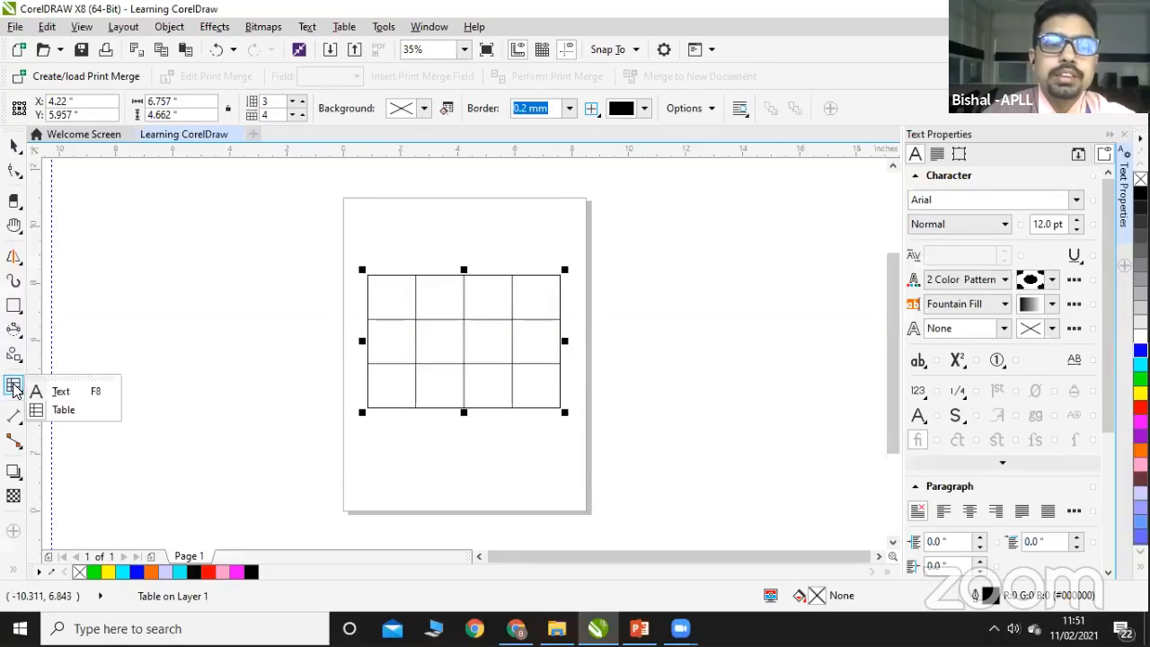
{"action": "left_click", "coordinate": [58, 392]}
{"action": "left_click", "coordinate": [393, 295]}
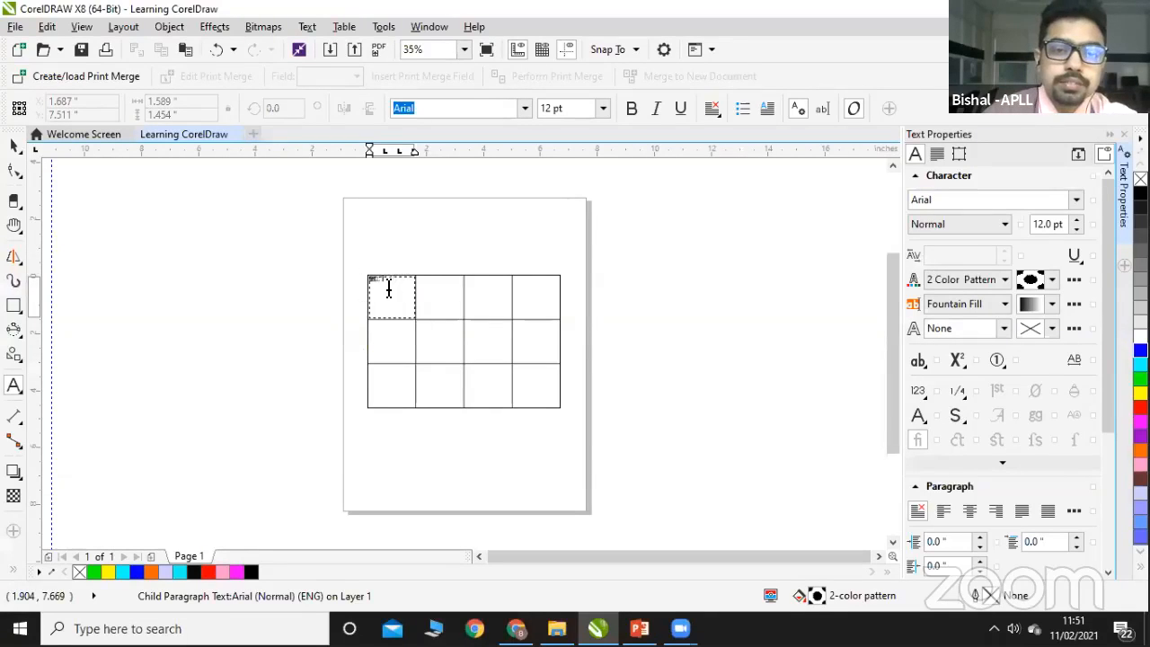
{"action": "left_click", "coordinate": [602, 107]}
{"action": "left_click", "coordinate": [566, 233]}
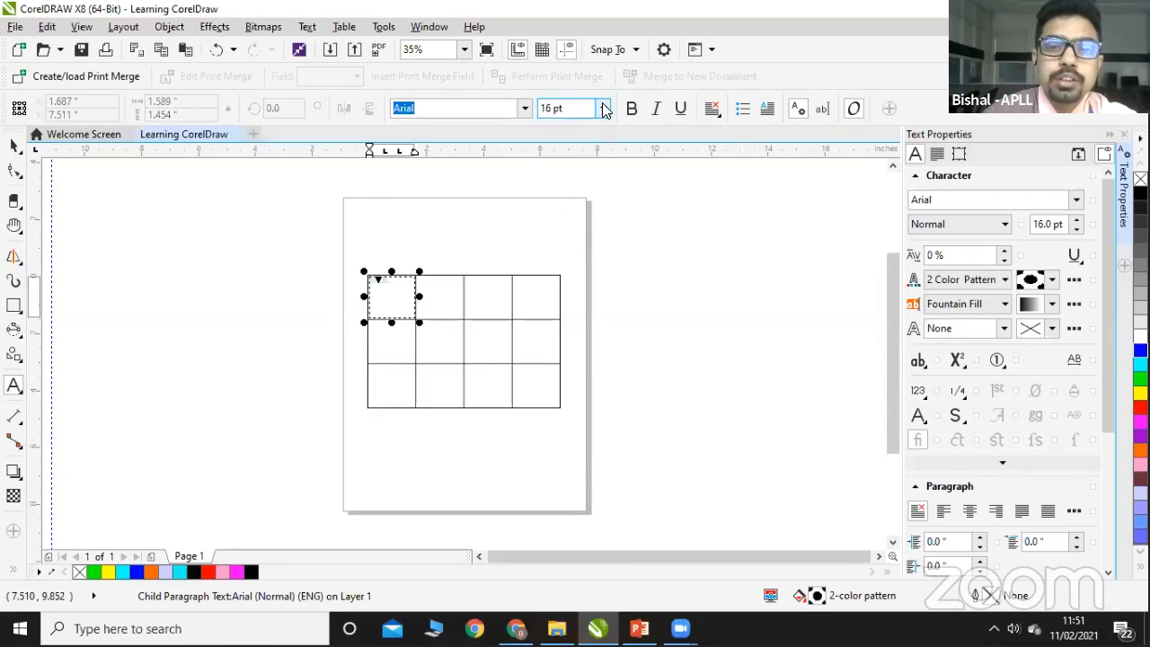
{"action": "left_click", "coordinate": [603, 112]}
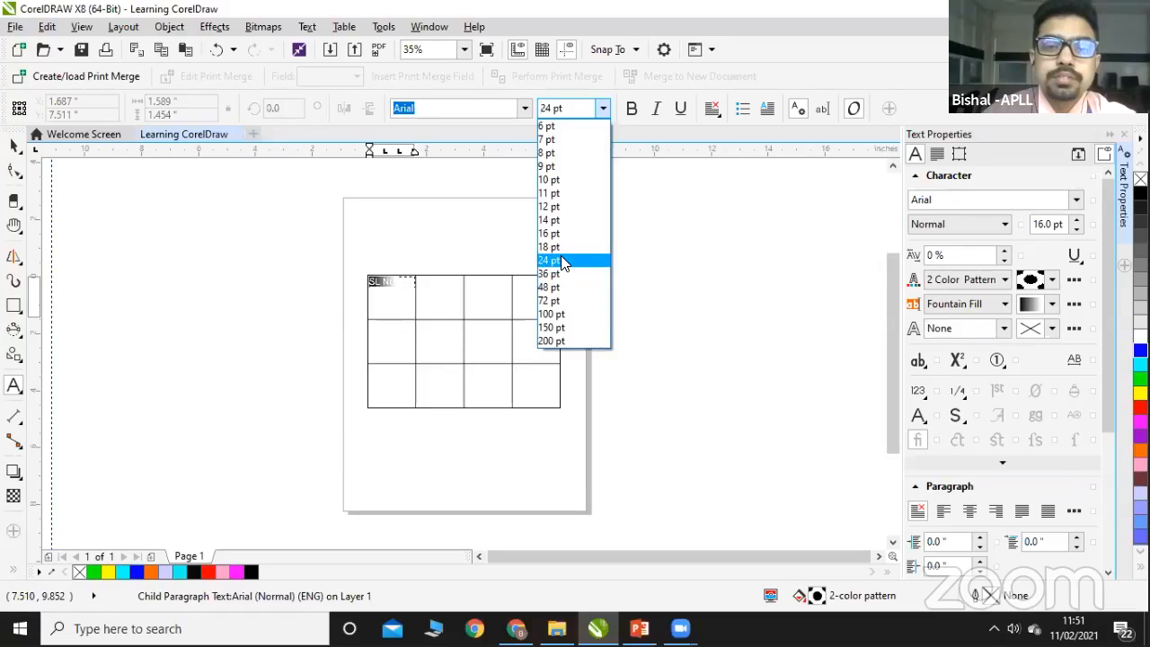
{"action": "left_click", "coordinate": [558, 275]}
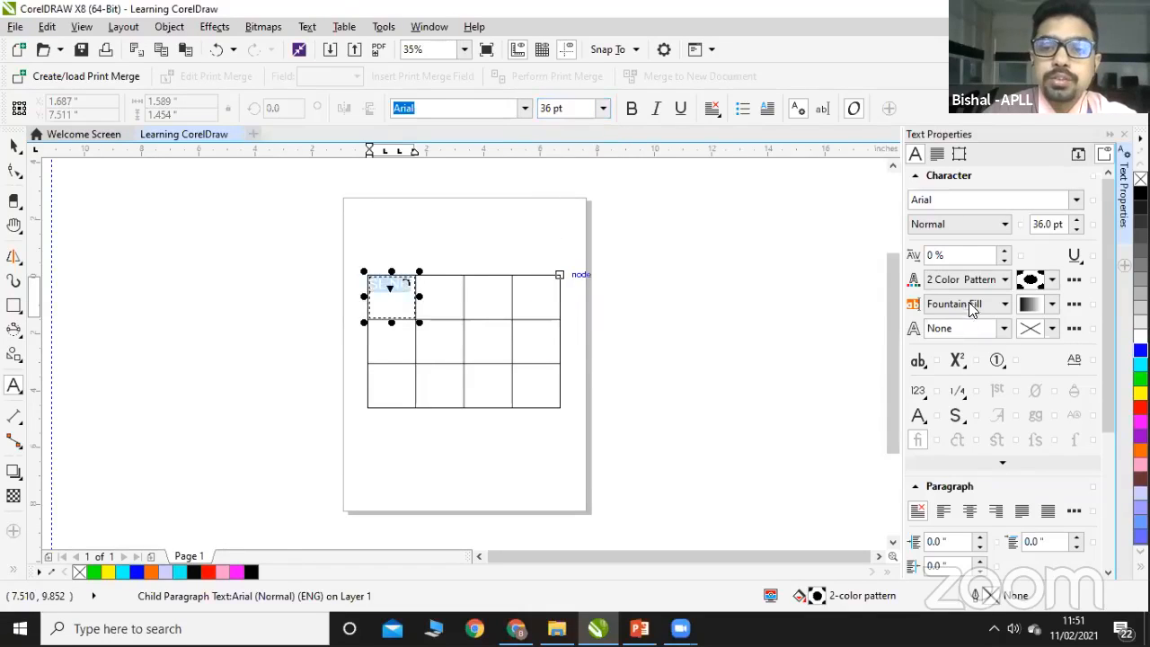
Step: Give the SL NO text a black Uniform Fill and set its background to No Fill
{"action": "left_click", "coordinate": [984, 280]}
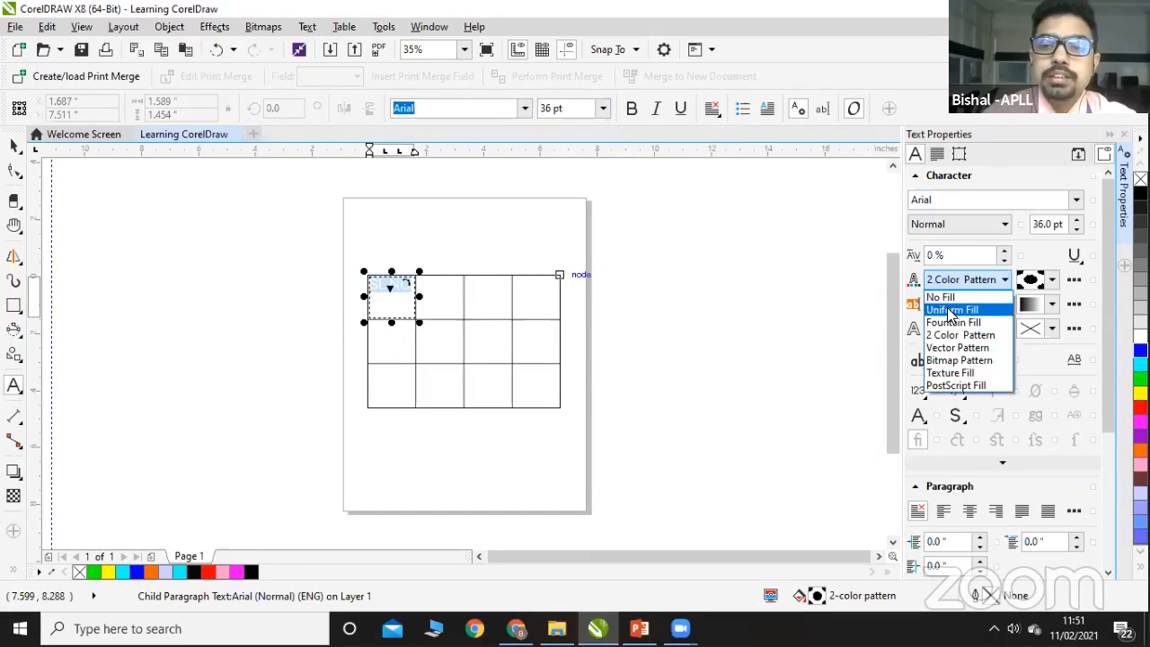
{"action": "left_click", "coordinate": [949, 310]}
{"action": "left_click", "coordinate": [950, 304]}
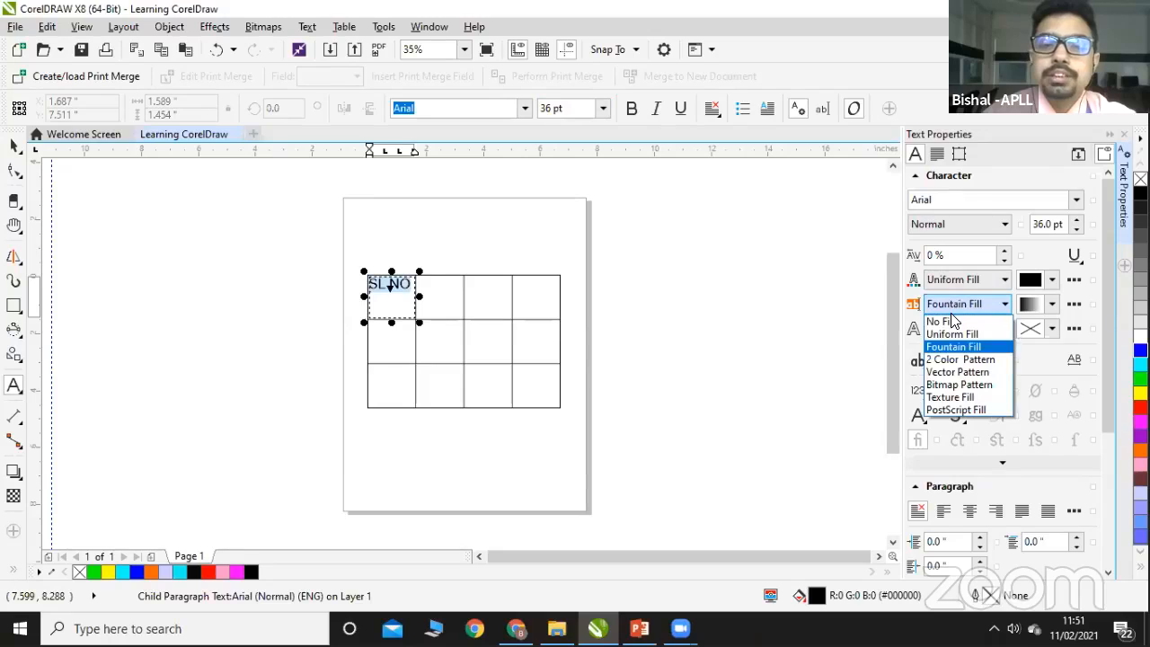
{"action": "left_click", "coordinate": [952, 322]}
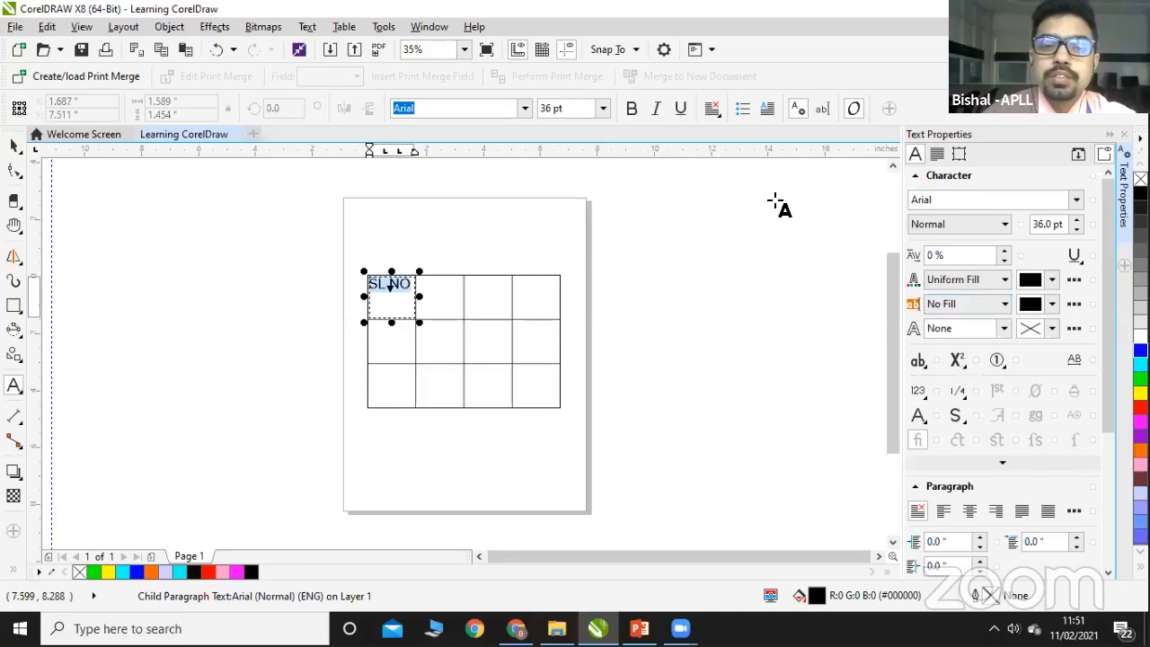
Step: Set the SL NO text's font size to 24 pt and place the text cursor in cells of the last row
{"action": "left_click", "coordinate": [603, 108]}
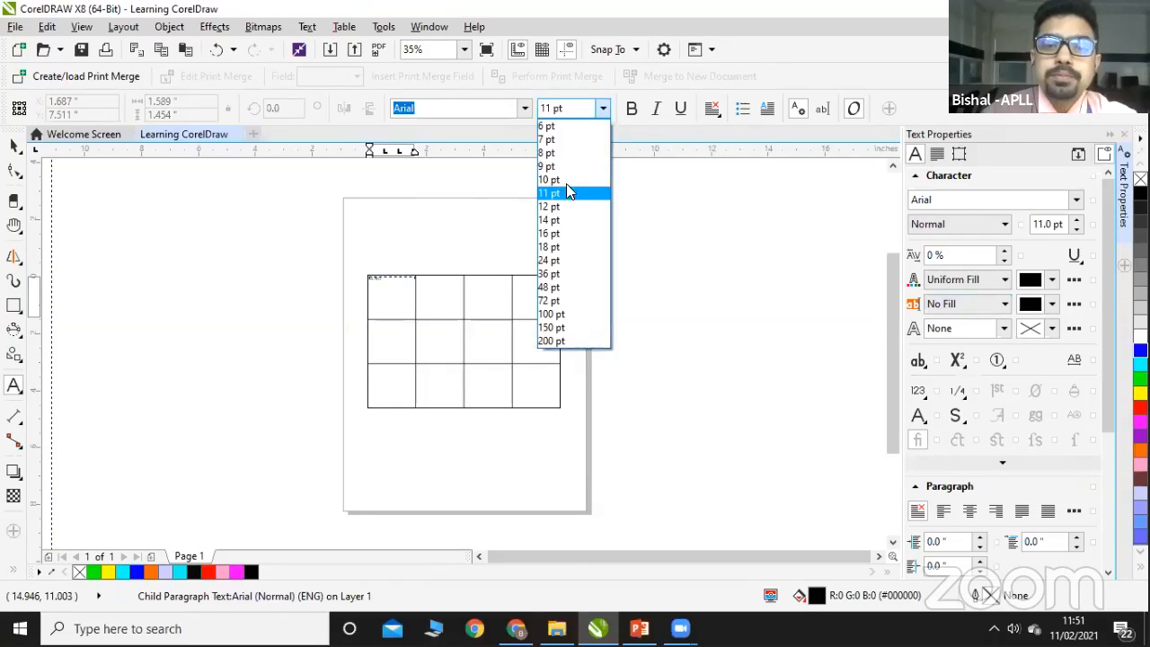
{"action": "left_click", "coordinate": [561, 259]}
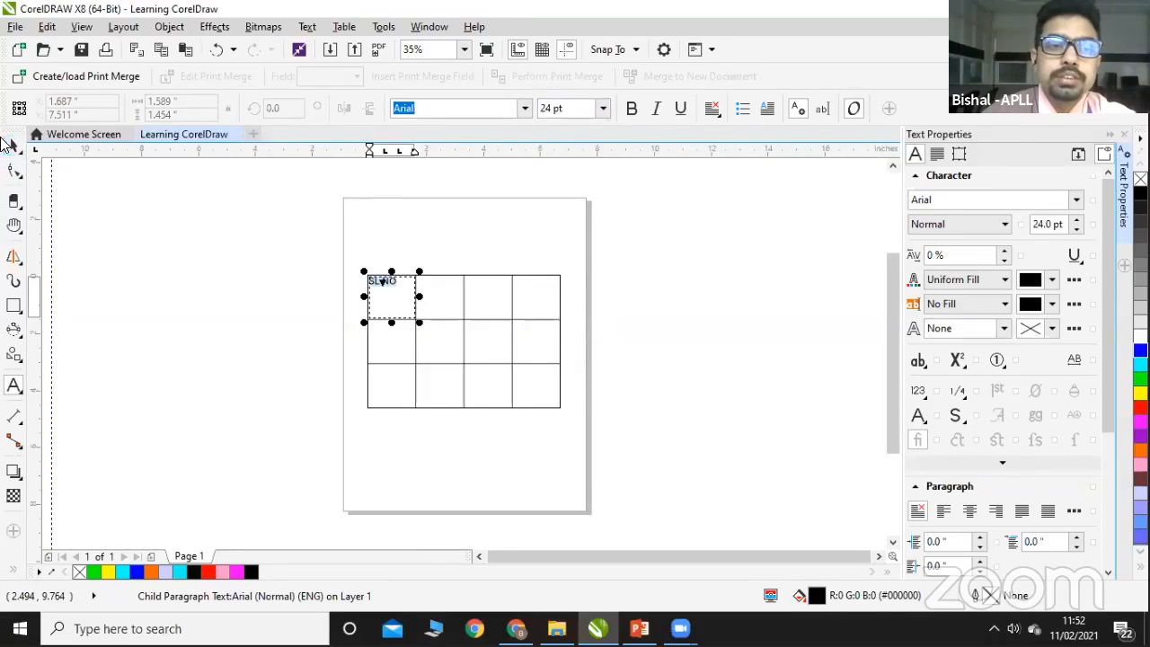
{"action": "left_click", "coordinate": [536, 382]}
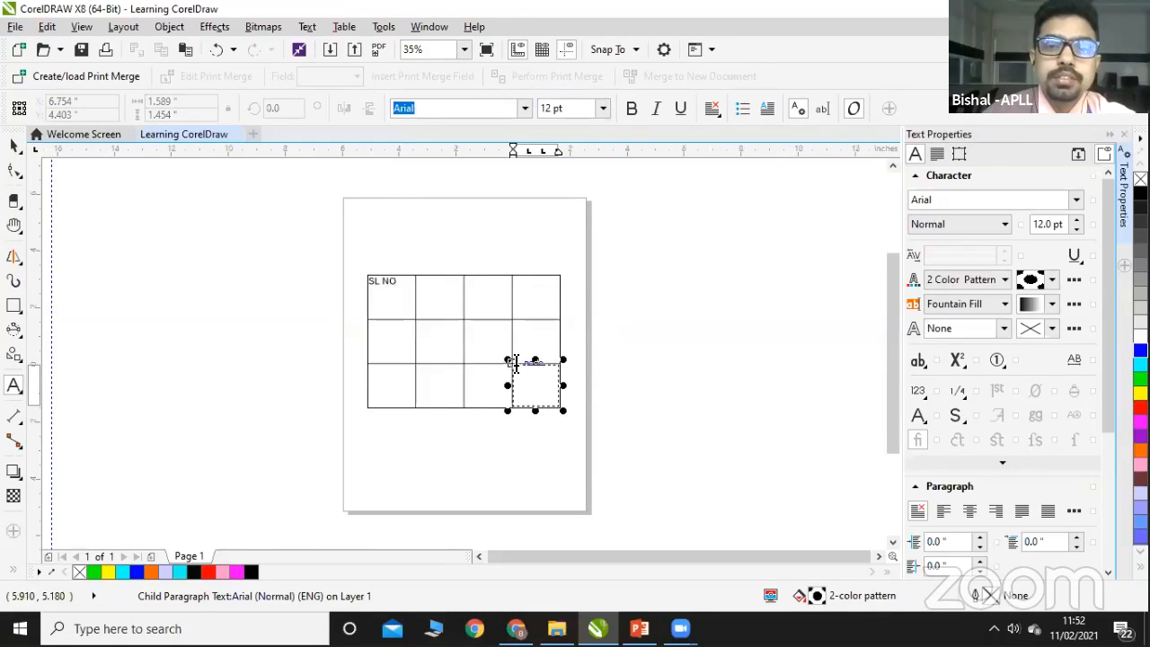
{"action": "left_click", "coordinate": [472, 384]}
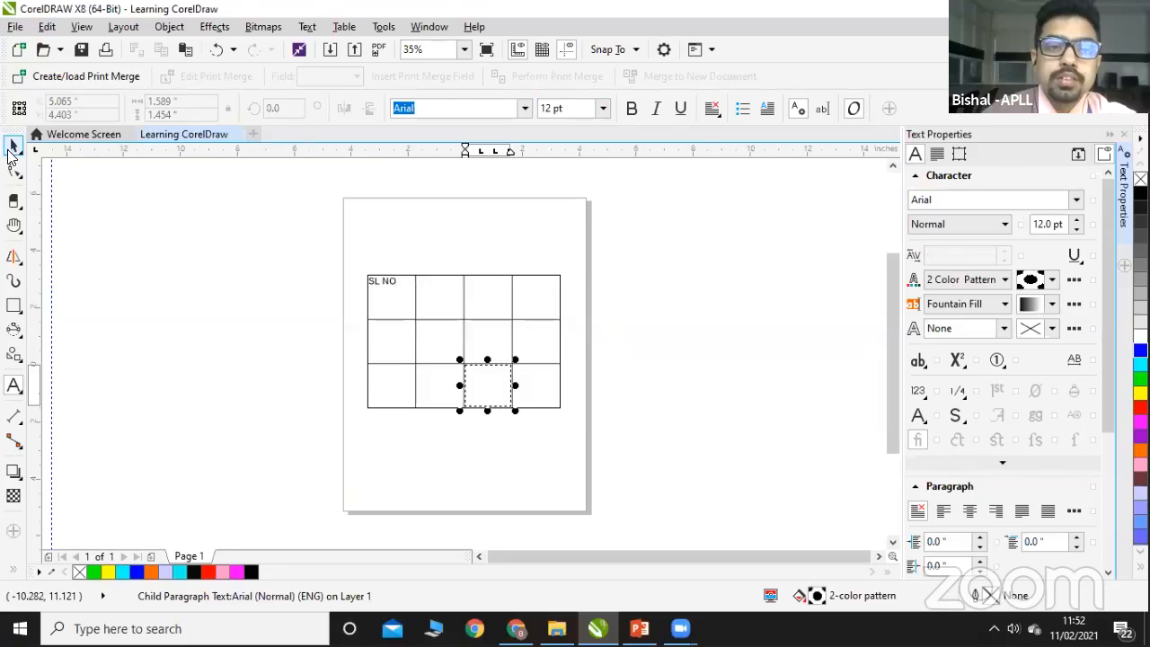
Step: Select the whole table and delete it
{"action": "left_click", "coordinate": [13, 148]}
{"action": "left_click_drag", "start_coordinate": [356, 239], "coordinate": [615, 427]}
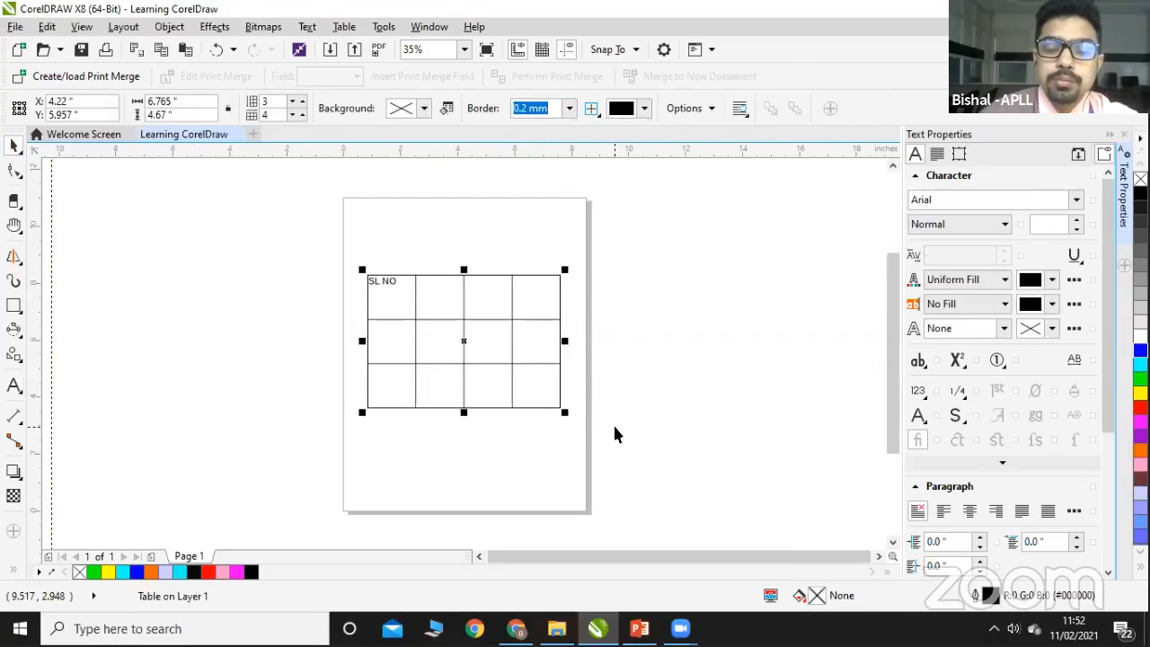
{"action": "key", "text": "Delete"}
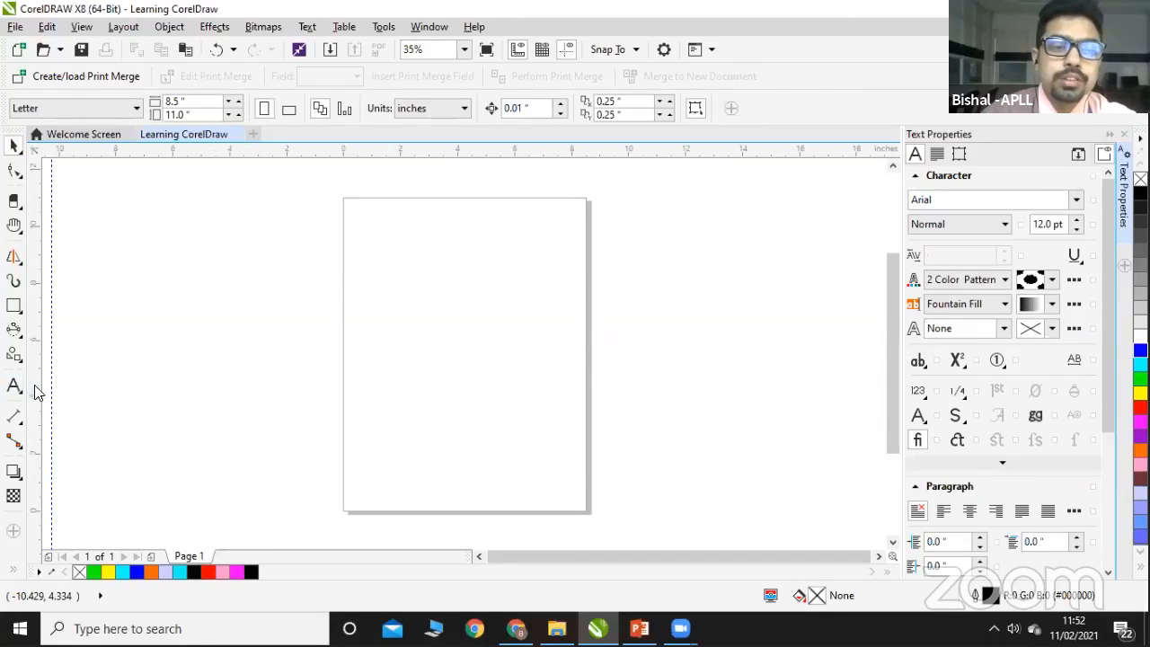
Step: Draw a table about 5.67 by 4.49 inches, give it 4 rows and 5 columns, and move it higher on the page
{"action": "left_click", "coordinate": [15, 385]}
{"action": "left_click", "coordinate": [18, 391]}
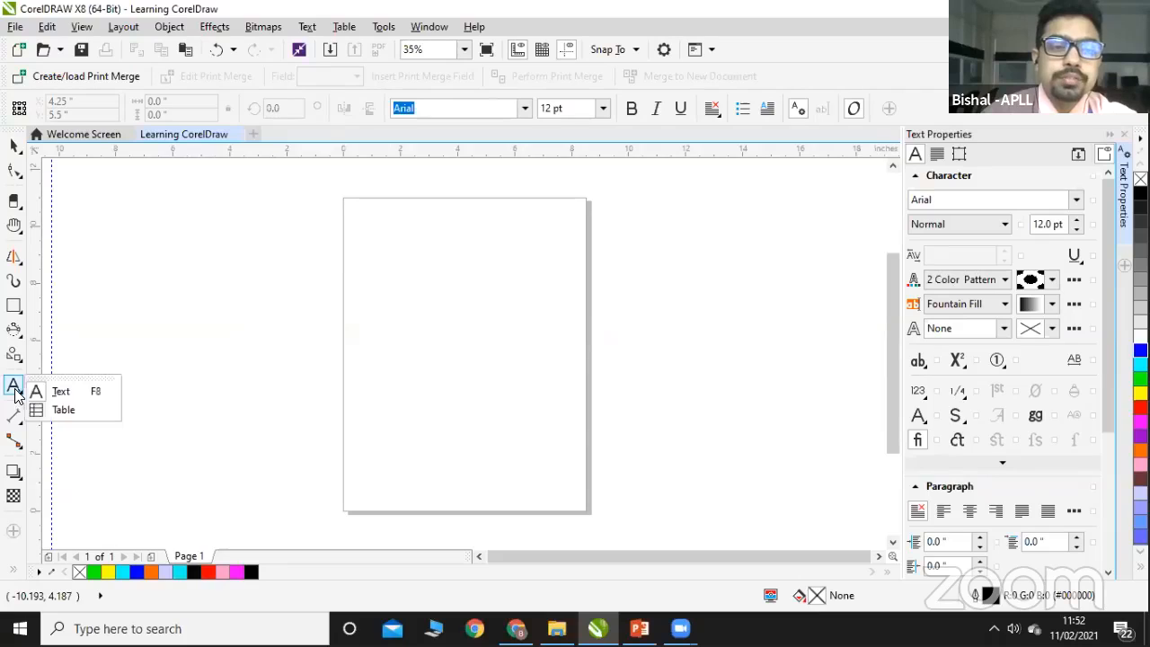
{"action": "left_click", "coordinate": [45, 413]}
{"action": "left_click_drag", "start_coordinate": [379, 298], "coordinate": [544, 428]}
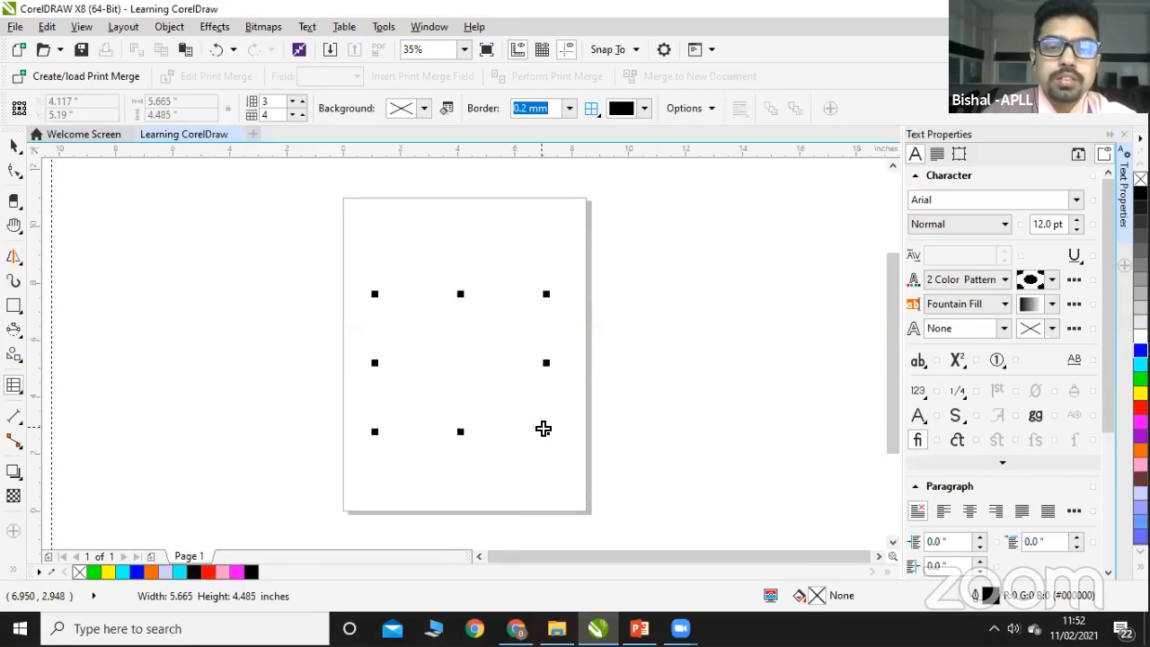
{"action": "left_click", "coordinate": [300, 103]}
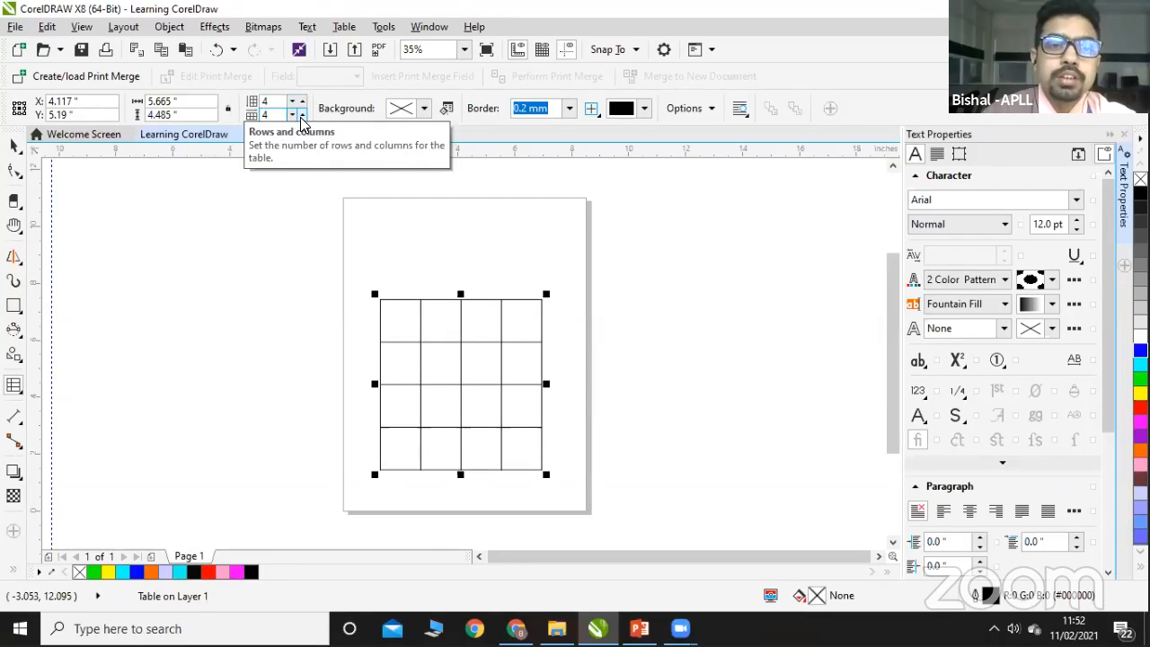
{"action": "left_click", "coordinate": [301, 118]}
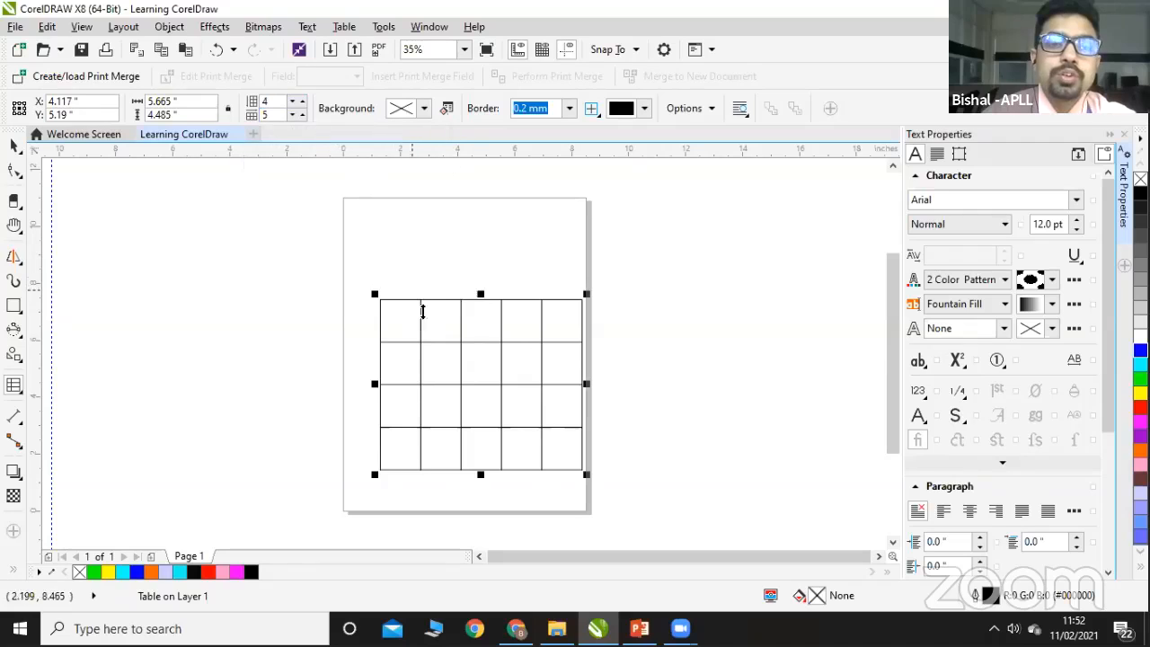
{"action": "left_click", "coordinate": [15, 146]}
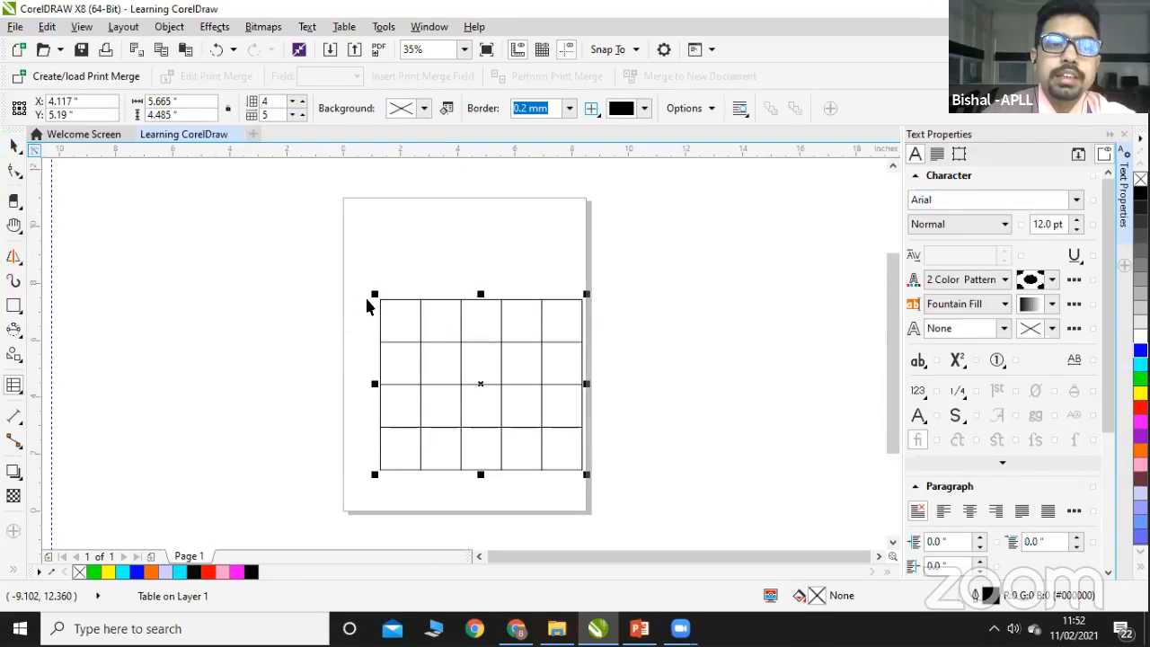
{"action": "left_click_drag", "start_coordinate": [440, 321], "coordinate": [411, 263]}
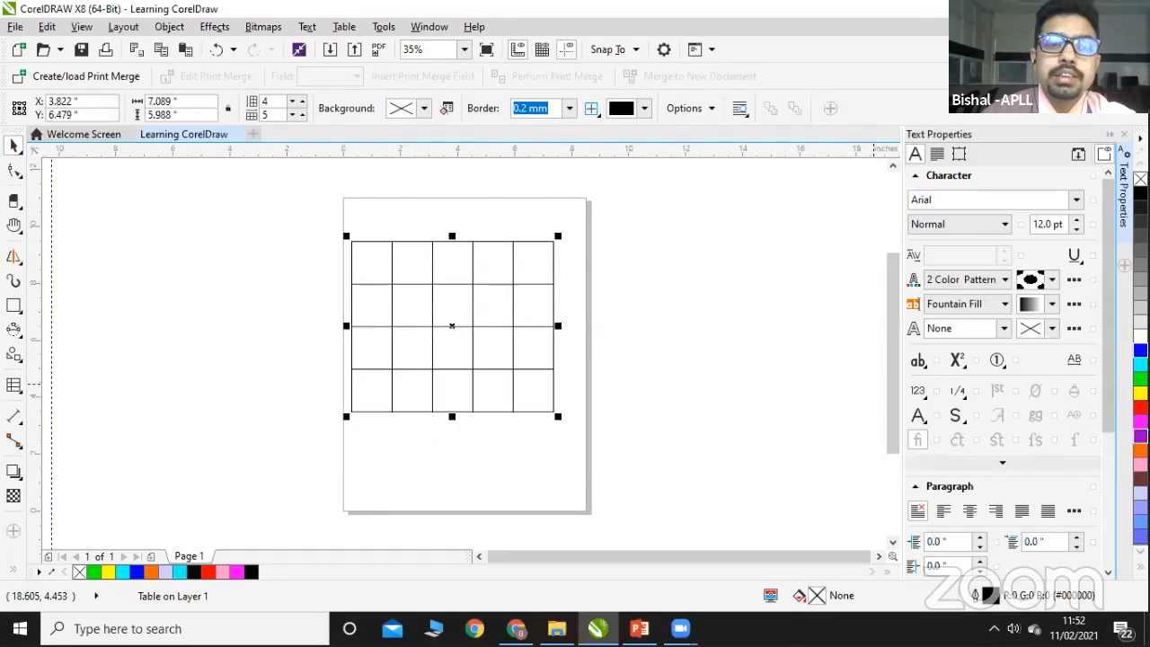
Step: Give the table a yellow background and delete the table
{"action": "left_click", "coordinate": [1139, 393]}
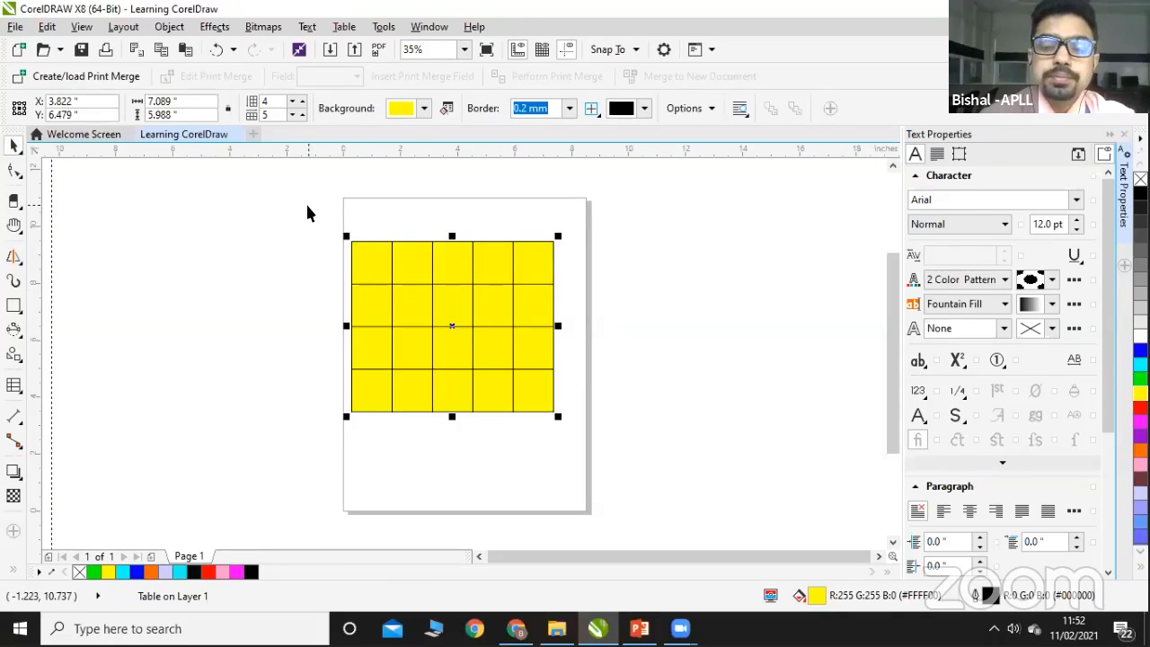
{"action": "key", "text": "Delete"}
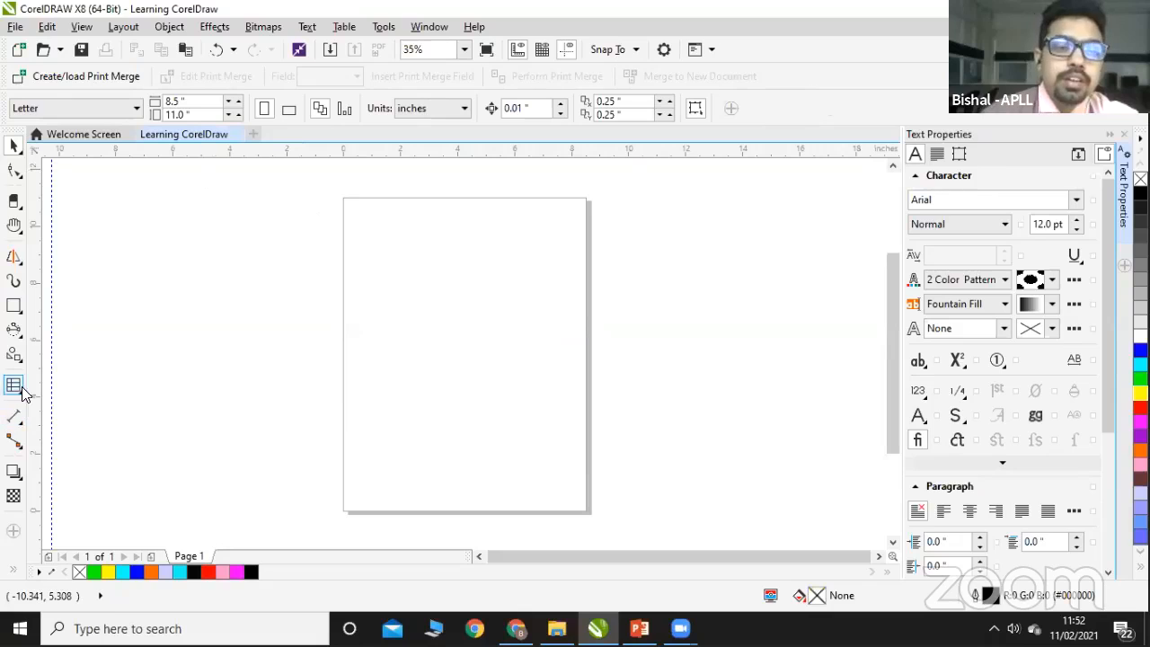
Step: Switch to PowerPoint, present the Text and Table Tool slide and the Dimension Tools slide, and return to CorelDRAW
{"action": "left_click", "coordinate": [12, 425]}
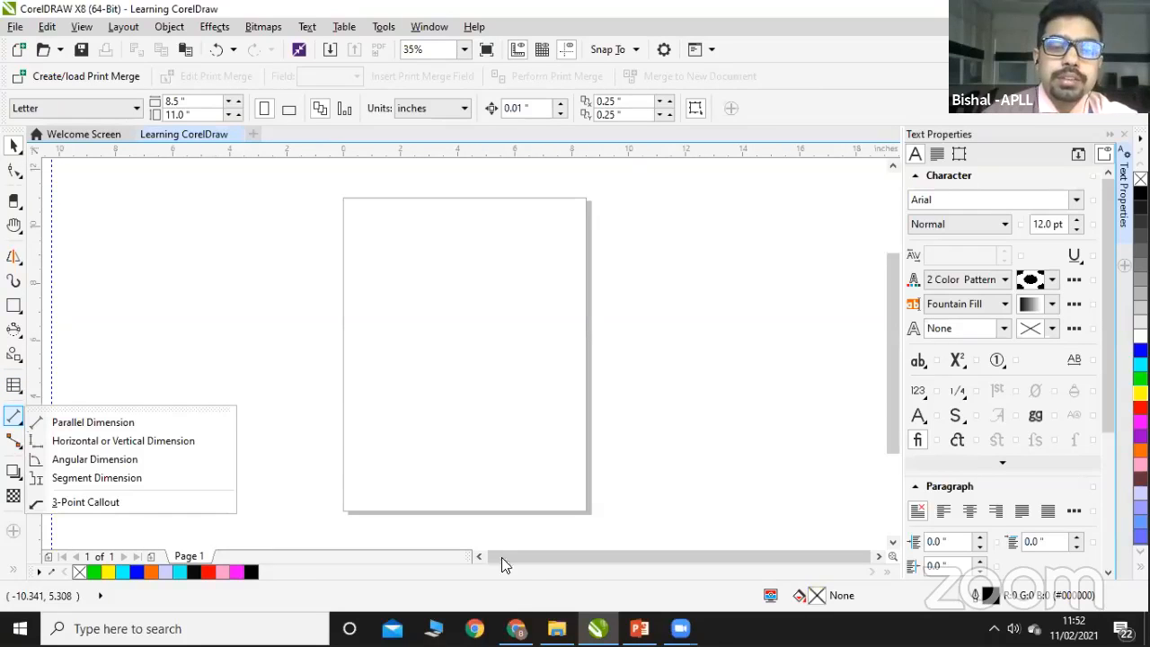
{"action": "left_click", "coordinate": [639, 628]}
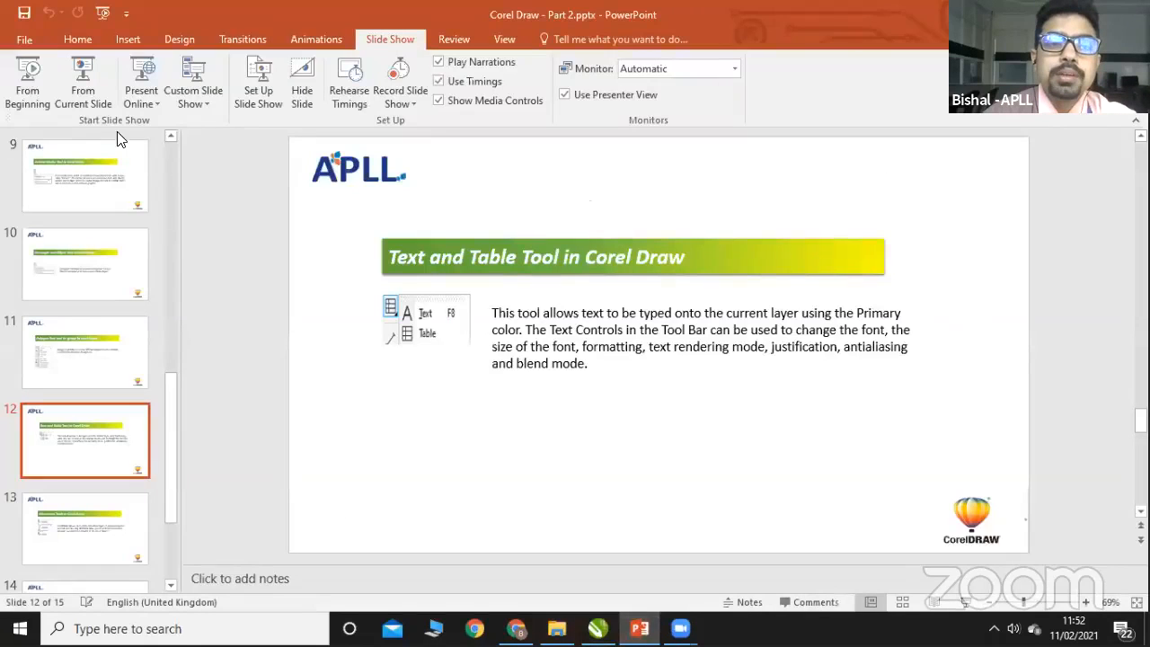
{"action": "left_click", "coordinate": [90, 97]}
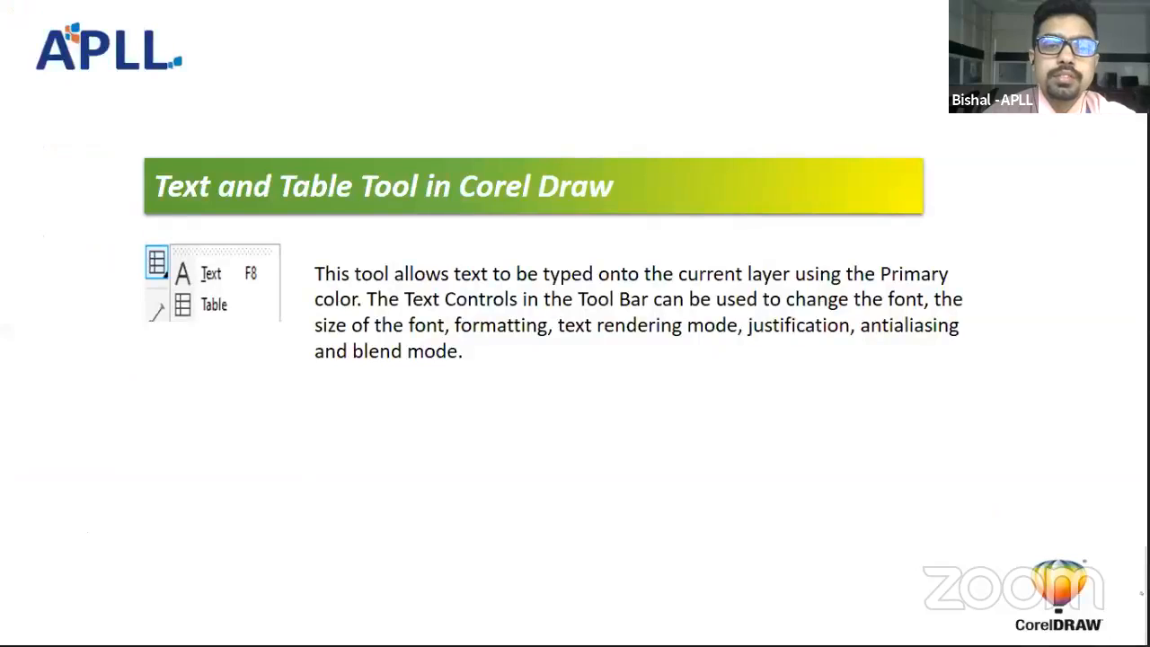
{"action": "key", "text": "Right"}
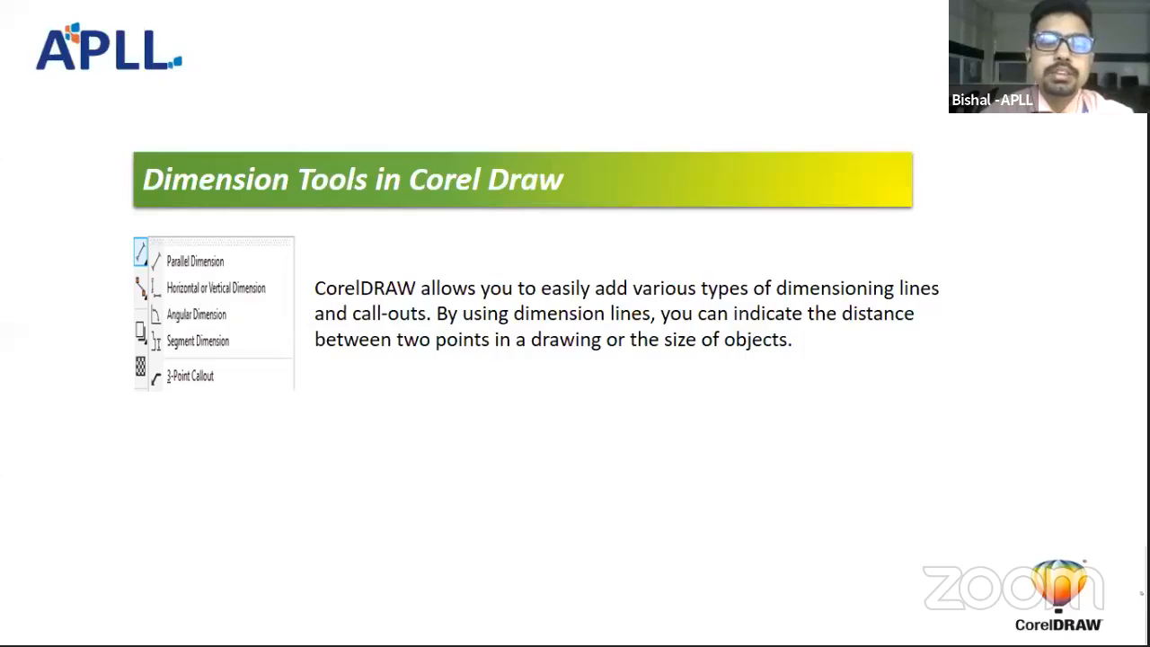
{"action": "key", "text": "Escape"}
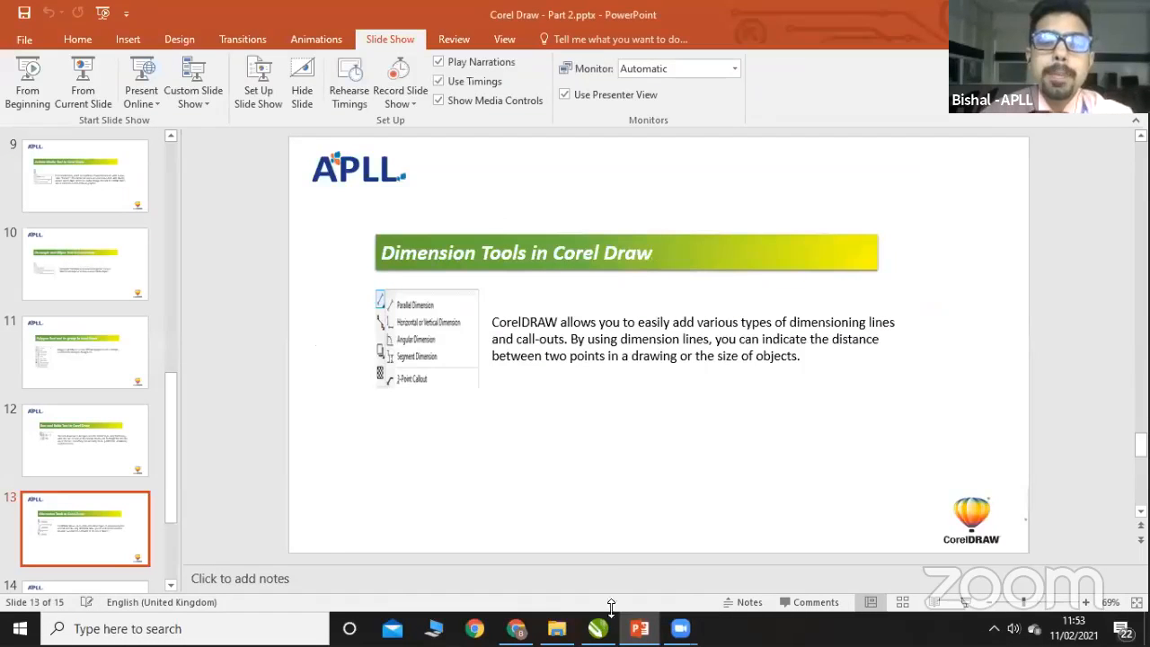
{"action": "left_click", "coordinate": [597, 626]}
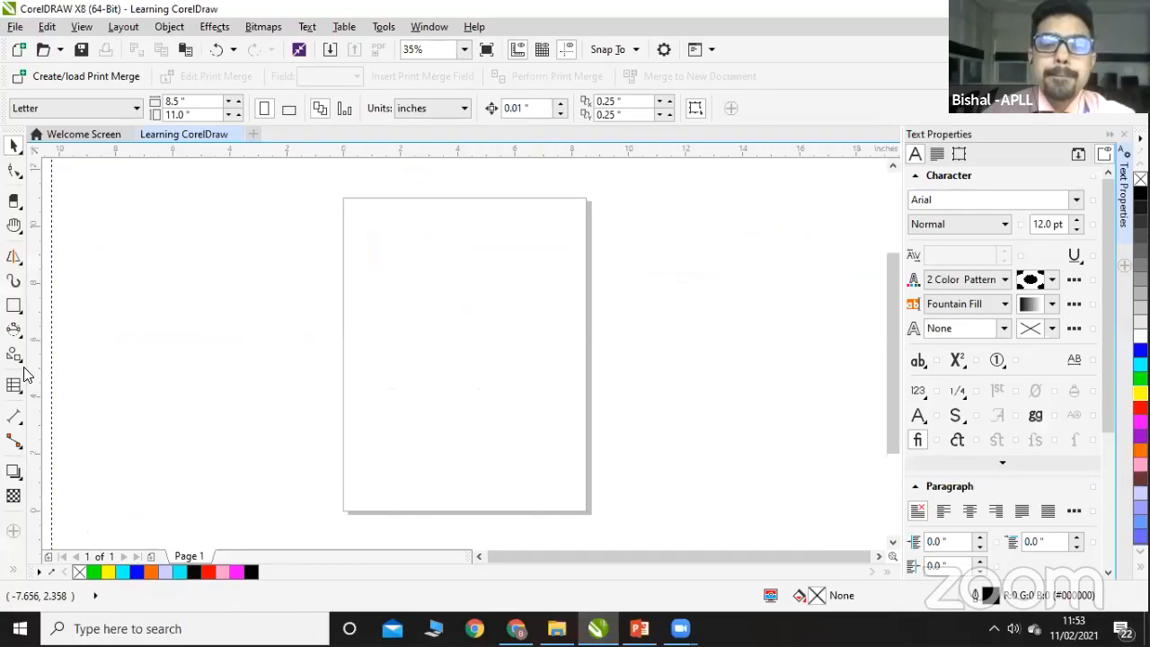
Step: Draw a rectangle about 6.2 by 2.33 inches in the middle of the page and fill it cyan
{"action": "left_click", "coordinate": [13, 306]}
{"action": "left_click_drag", "start_coordinate": [376, 282], "coordinate": [555, 349]}
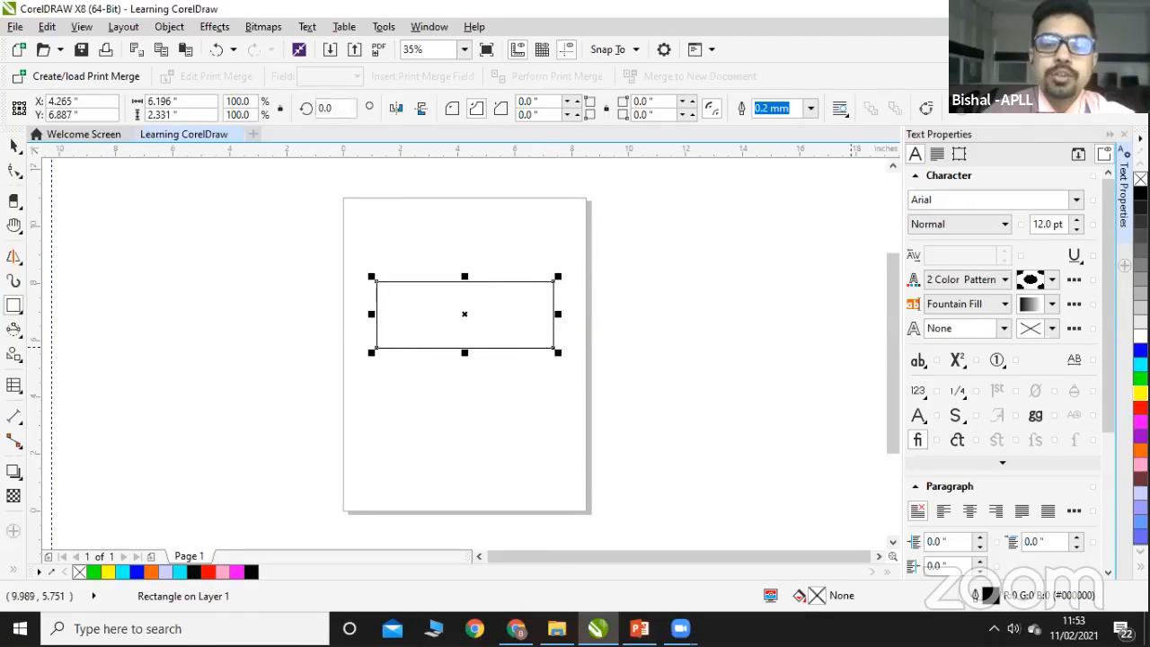
{"action": "left_click", "coordinate": [1139, 364]}
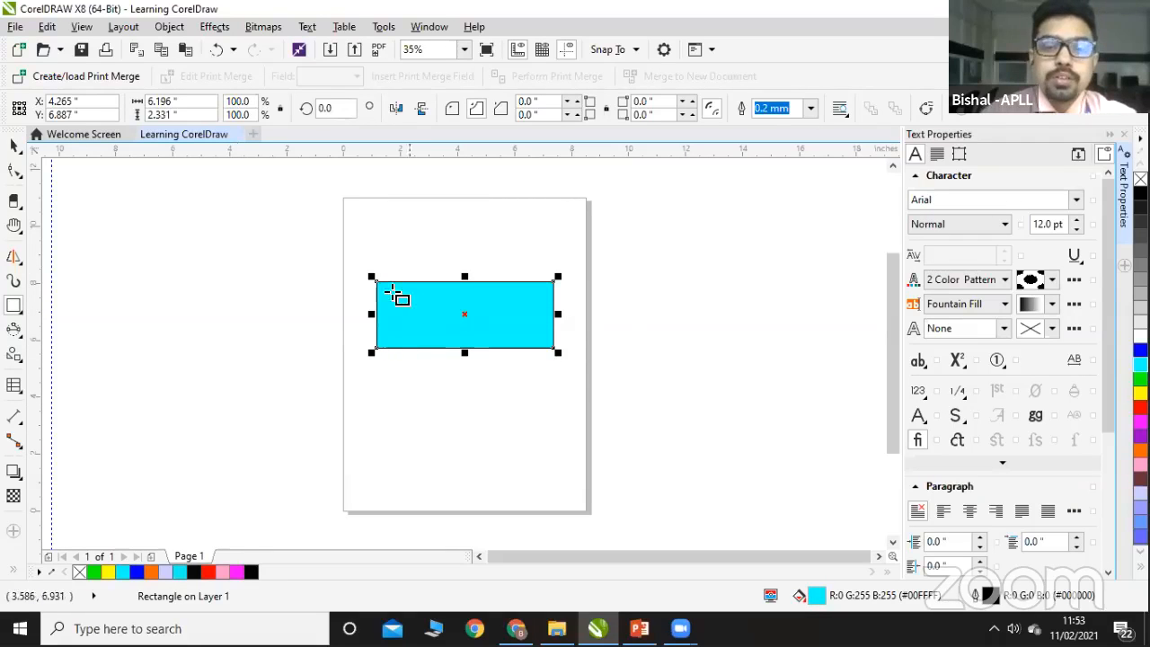
Step: Add a parallel dimension along the rectangle's top edge, placing the dimension line above it
{"action": "left_click", "coordinate": [13, 419]}
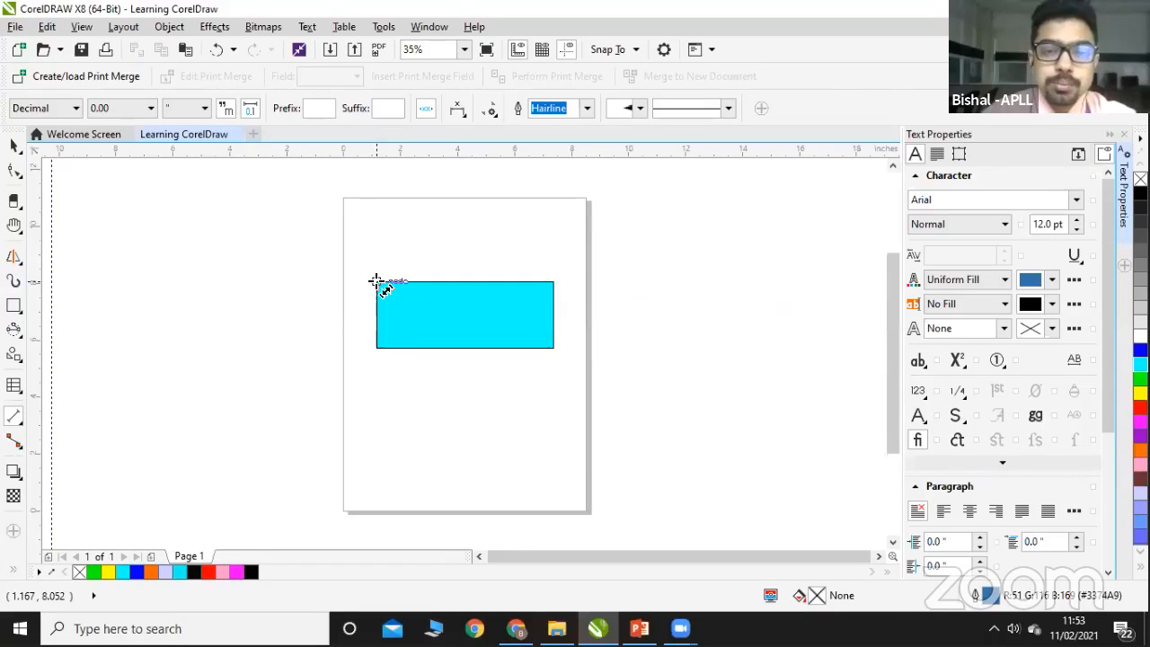
{"action": "left_click_drag", "start_coordinate": [376, 281], "coordinate": [553, 281]}
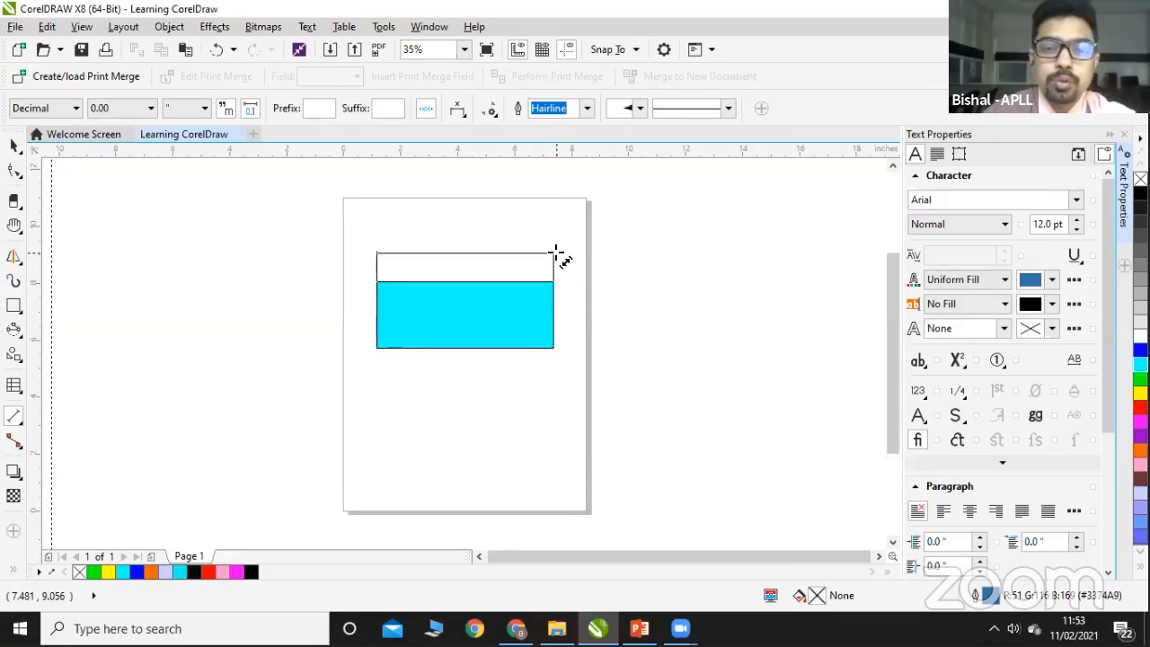
{"action": "left_click", "coordinate": [556, 252]}
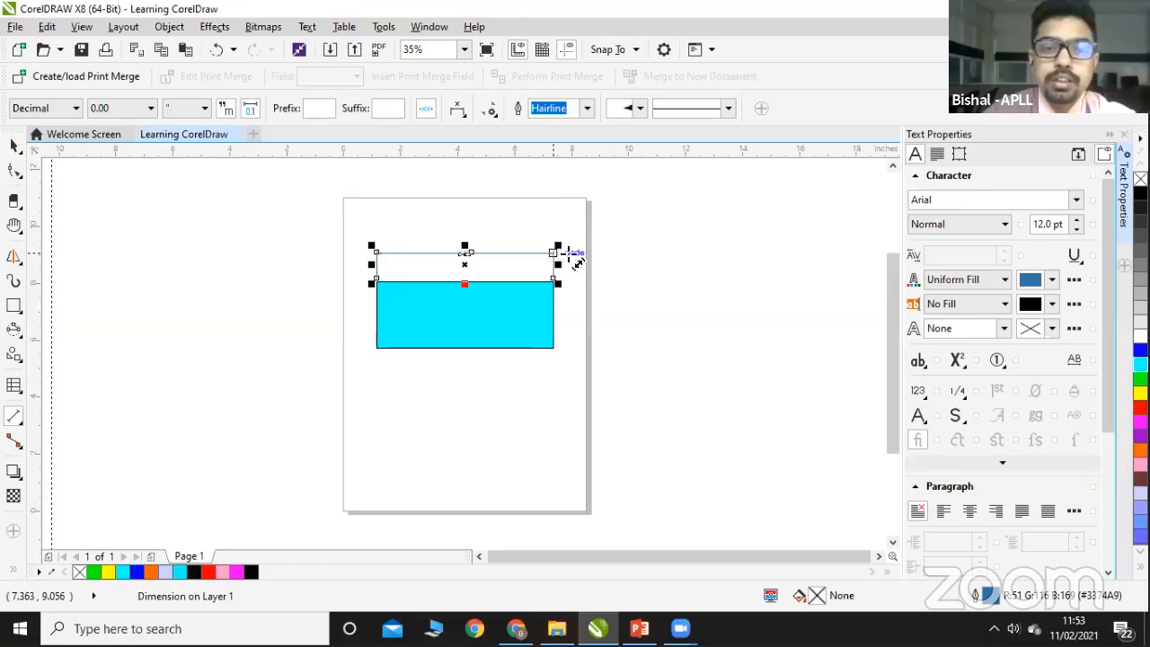
Step: Set the text of the rectangle's width dimension to 24 pt and deselect it
{"action": "left_click", "coordinate": [14, 145]}
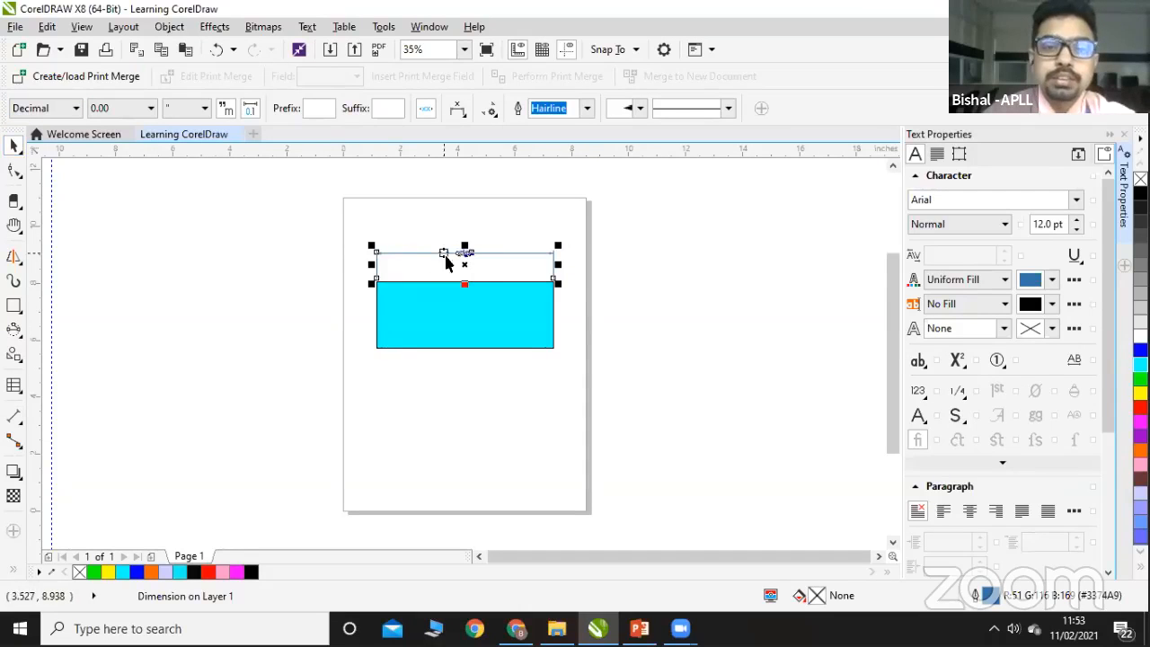
{"action": "left_click", "coordinate": [462, 254]}
{"action": "left_click", "coordinate": [461, 259]}
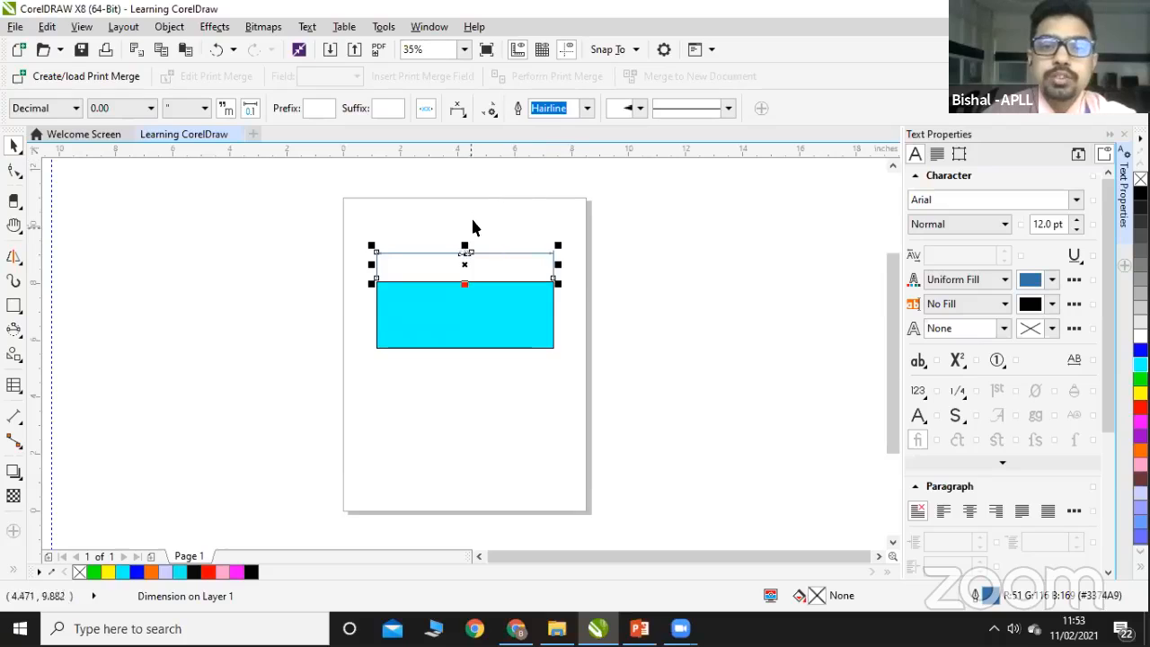
{"action": "left_click", "coordinate": [470, 249]}
{"action": "left_click", "coordinate": [464, 251]}
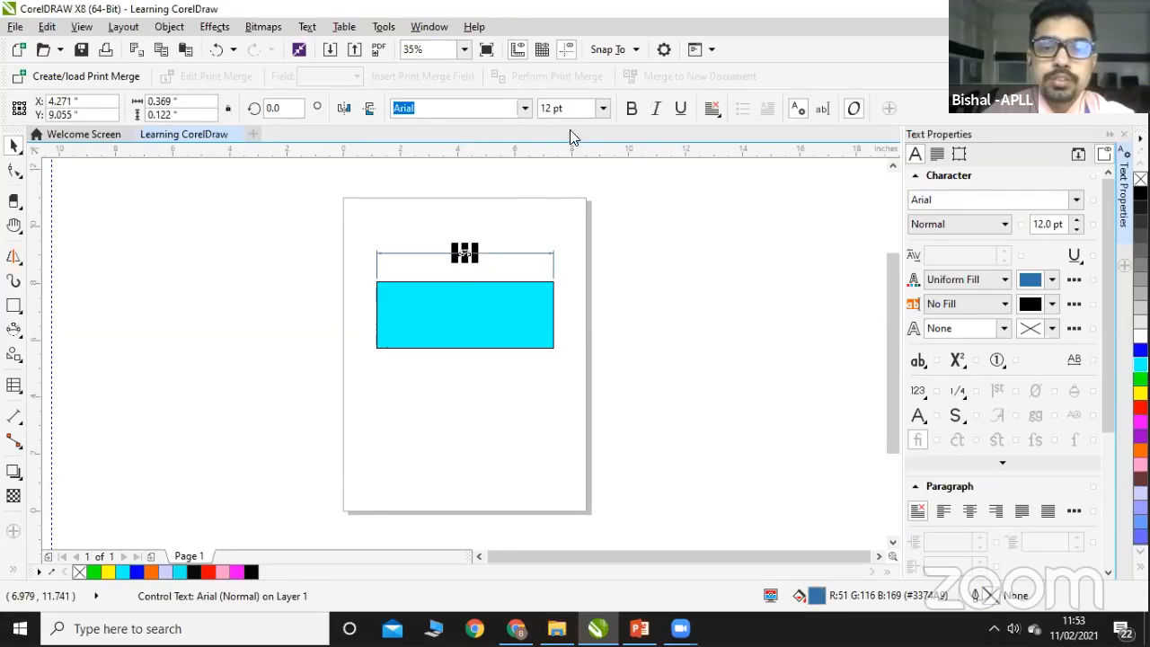
{"action": "left_click", "coordinate": [603, 107]}
{"action": "left_click", "coordinate": [547, 257]}
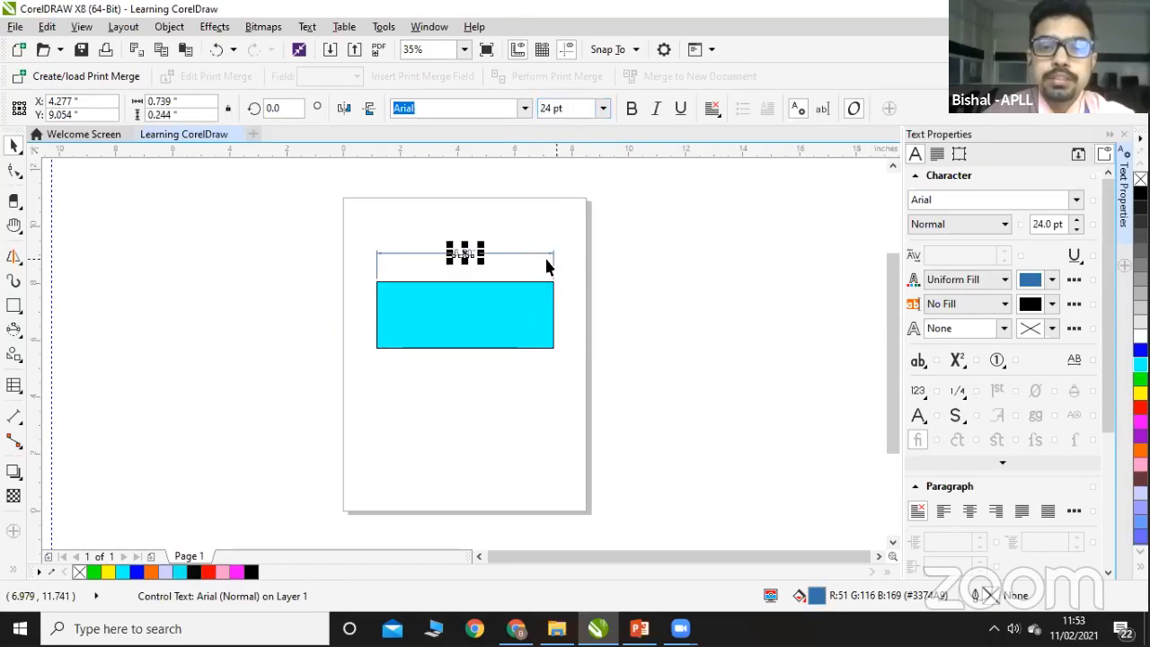
{"action": "left_click", "coordinate": [467, 270]}
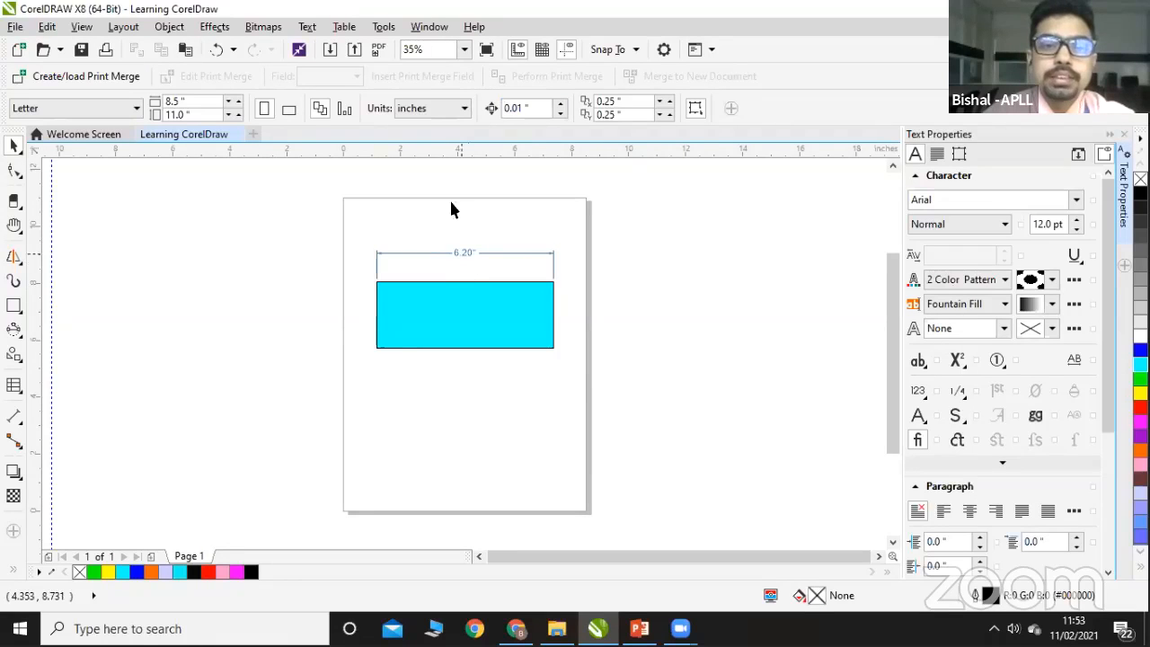
{"action": "left_click", "coordinate": [425, 108]}
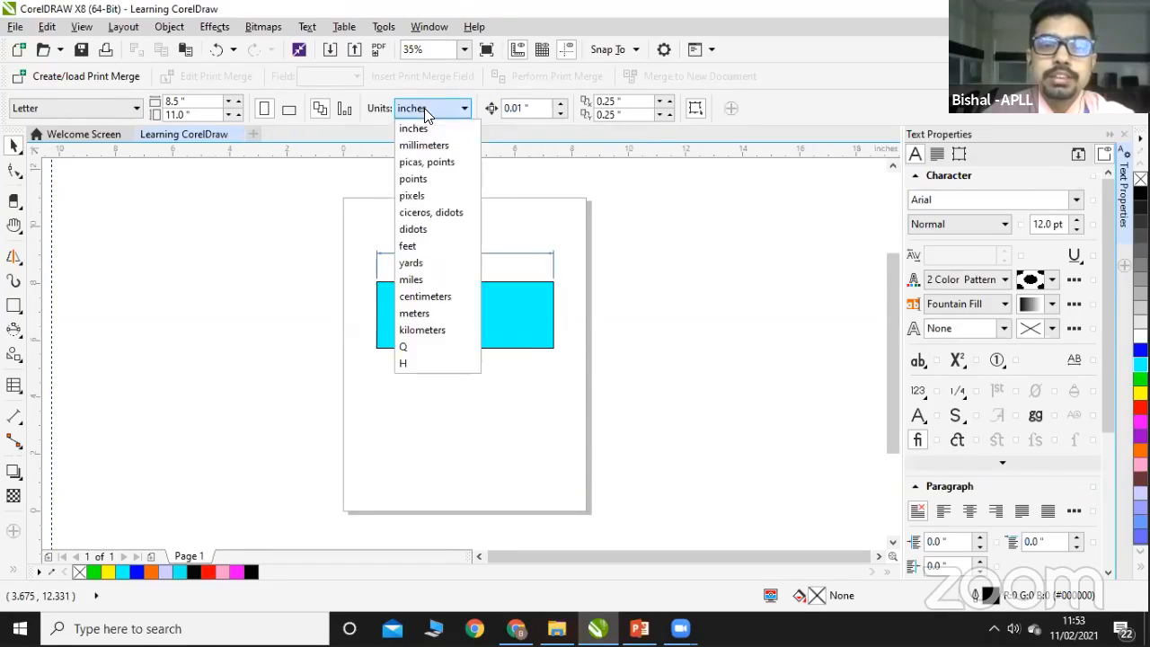
{"action": "left_click", "coordinate": [506, 218]}
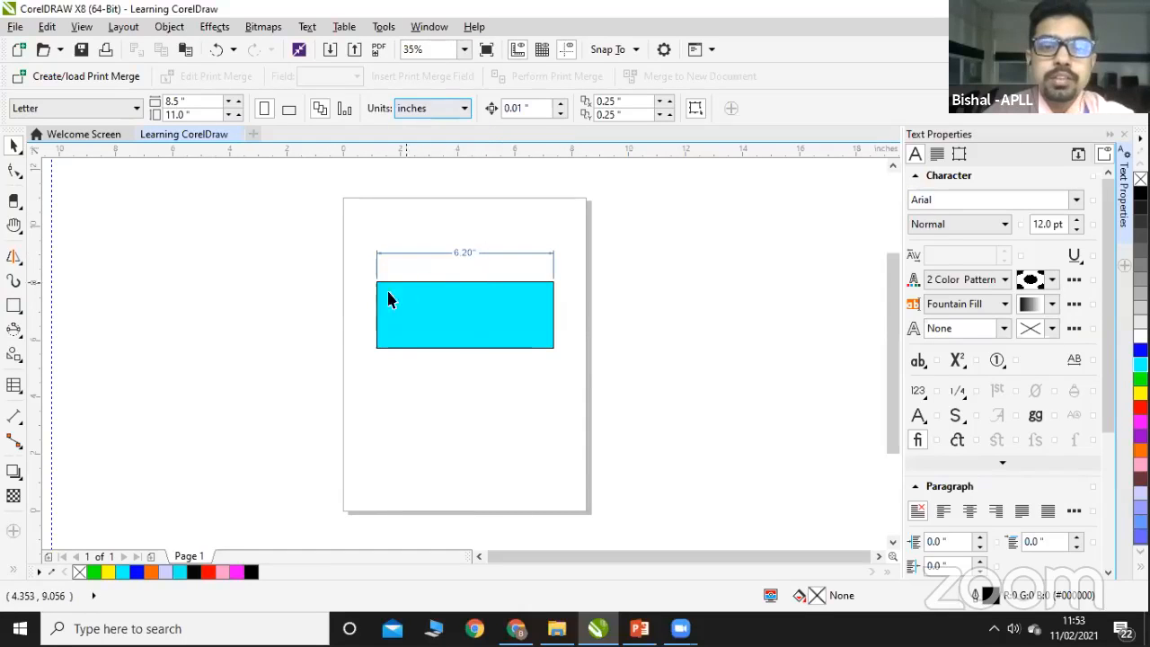
Step: Add a parallel dimension along the rectangle's right edge, placing the dimension line outside the shape
{"action": "left_click", "coordinate": [21, 423]}
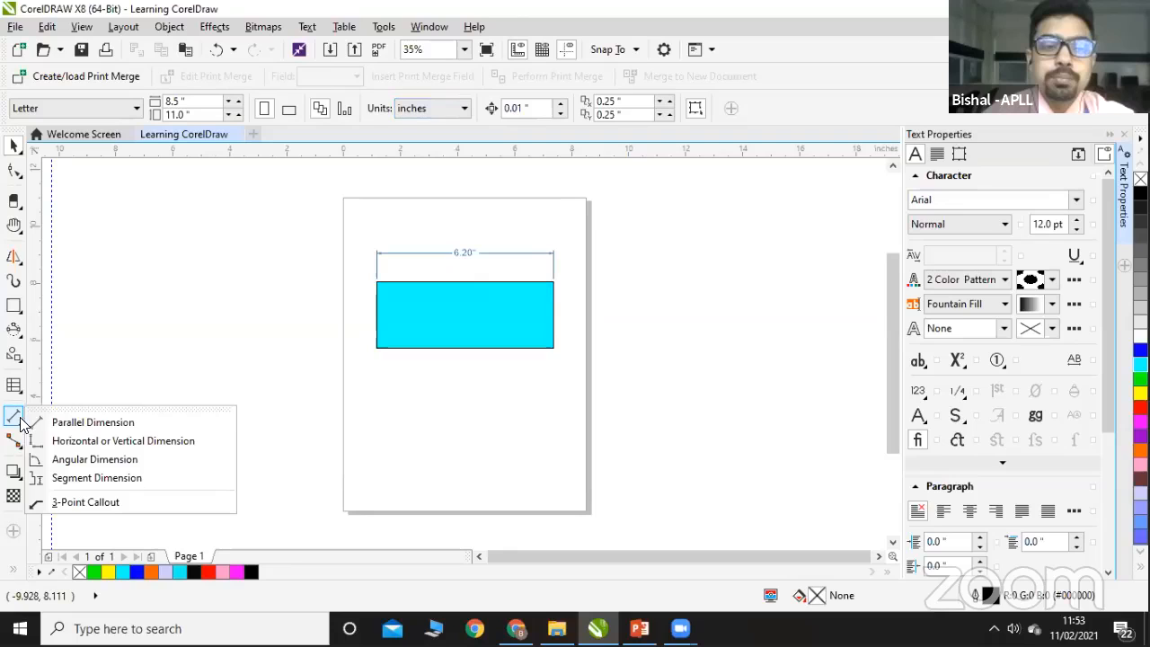
{"action": "left_click", "coordinate": [73, 424]}
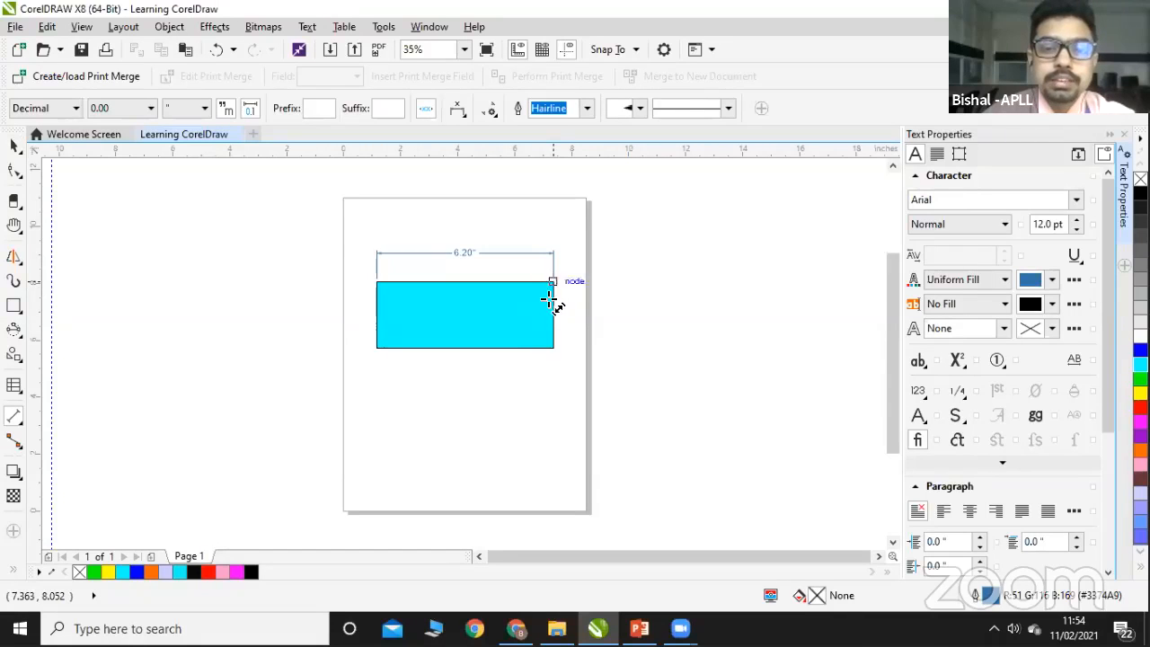
{"action": "left_click_drag", "start_coordinate": [553, 295], "coordinate": [552, 350]}
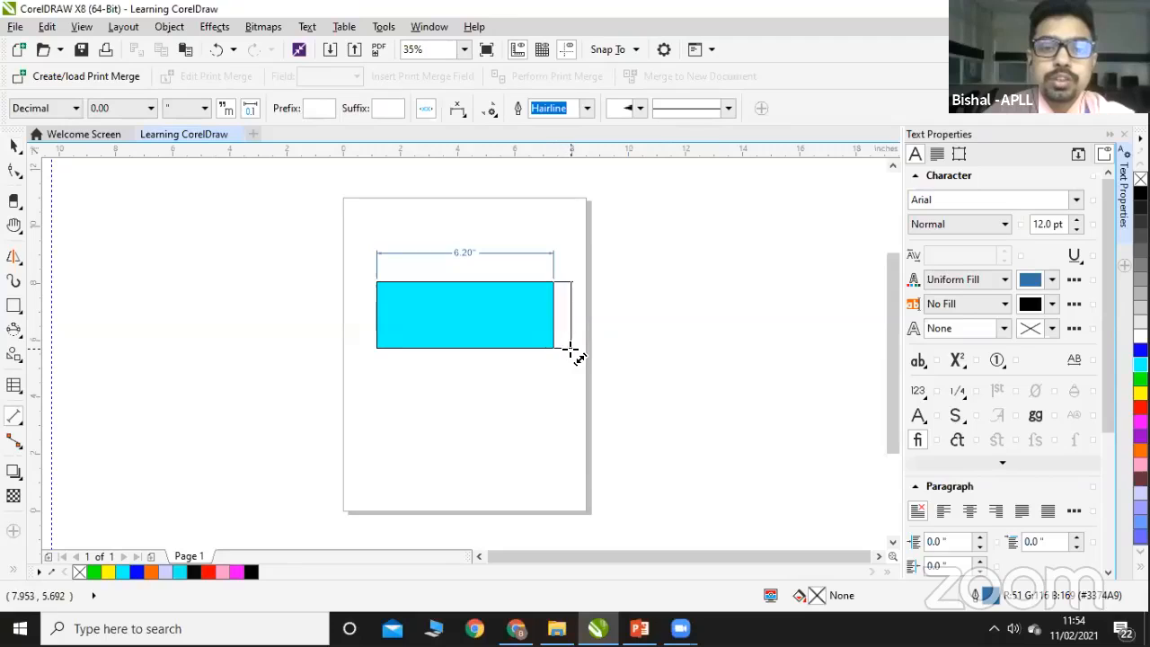
{"action": "left_click", "coordinate": [572, 352]}
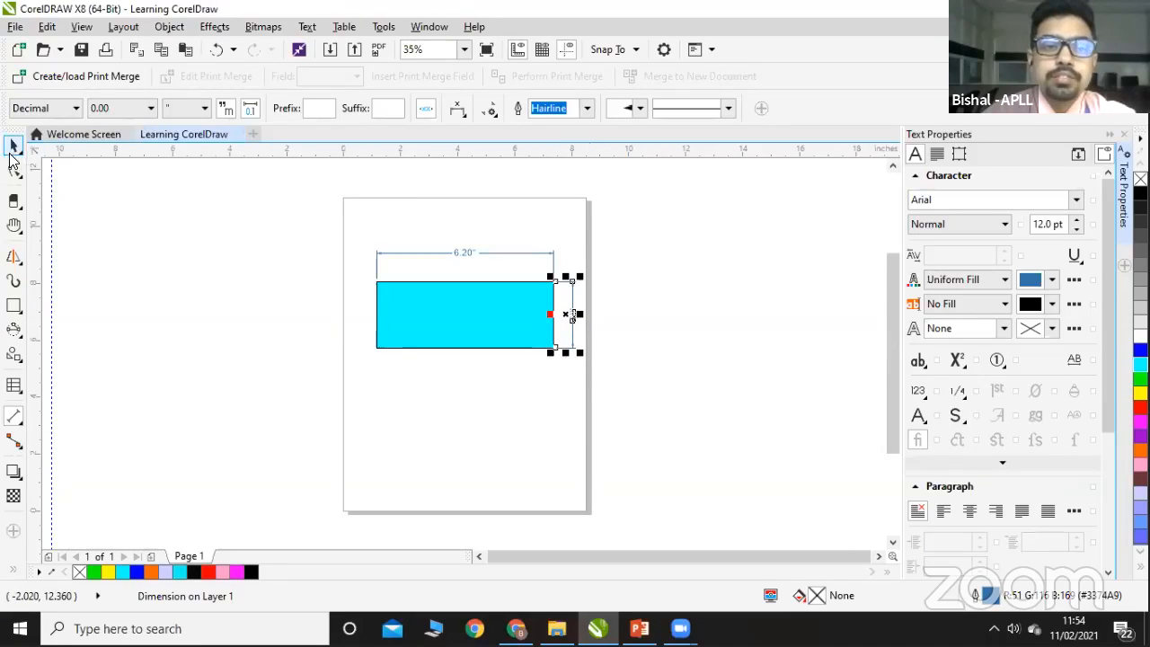
Step: Set the text of the rectangle's height dimension to 18 pt and deselect it
{"action": "left_click", "coordinate": [13, 147]}
{"action": "left_click", "coordinate": [580, 315]}
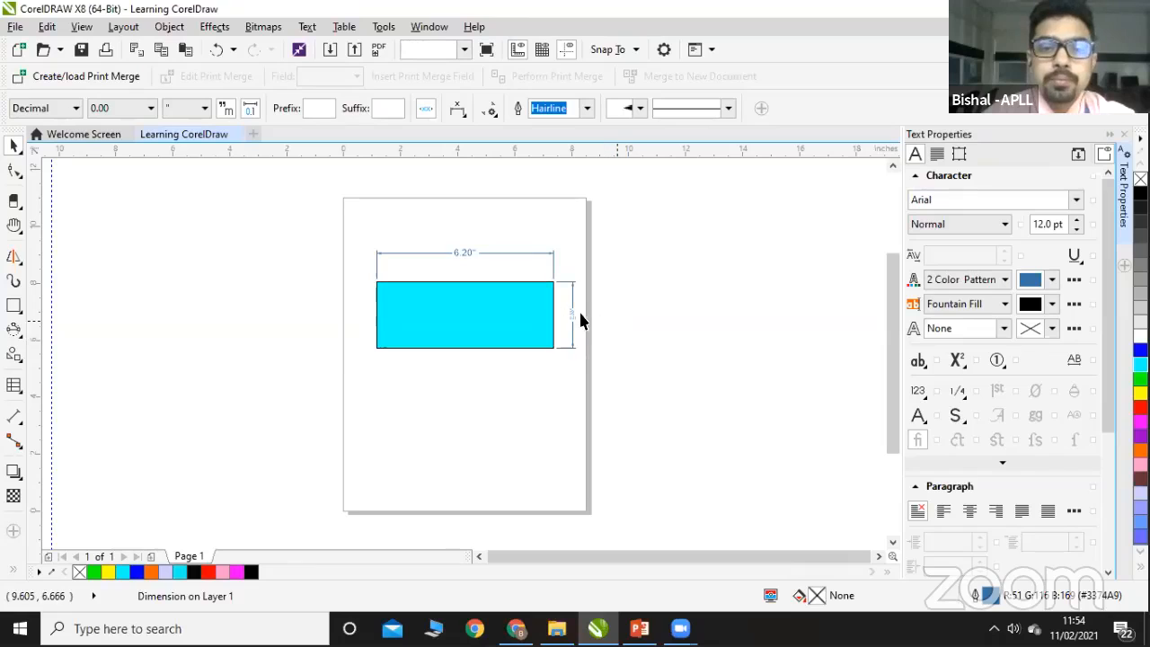
{"action": "left_click", "coordinate": [573, 314]}
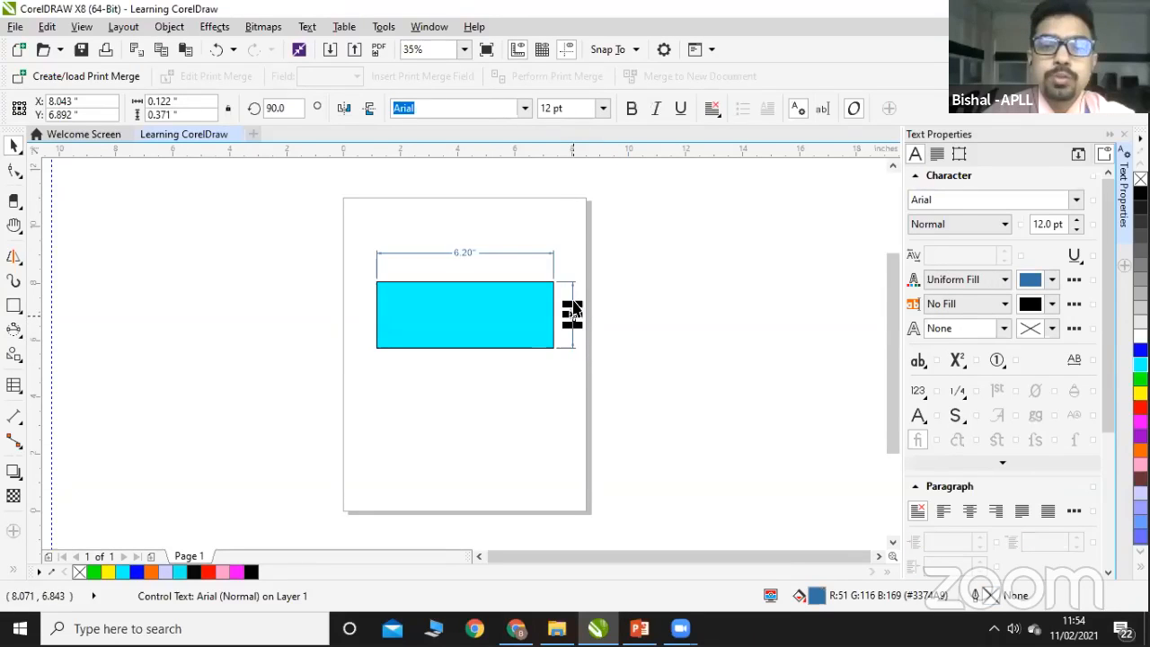
{"action": "left_click", "coordinate": [604, 109]}
{"action": "left_click", "coordinate": [584, 249]}
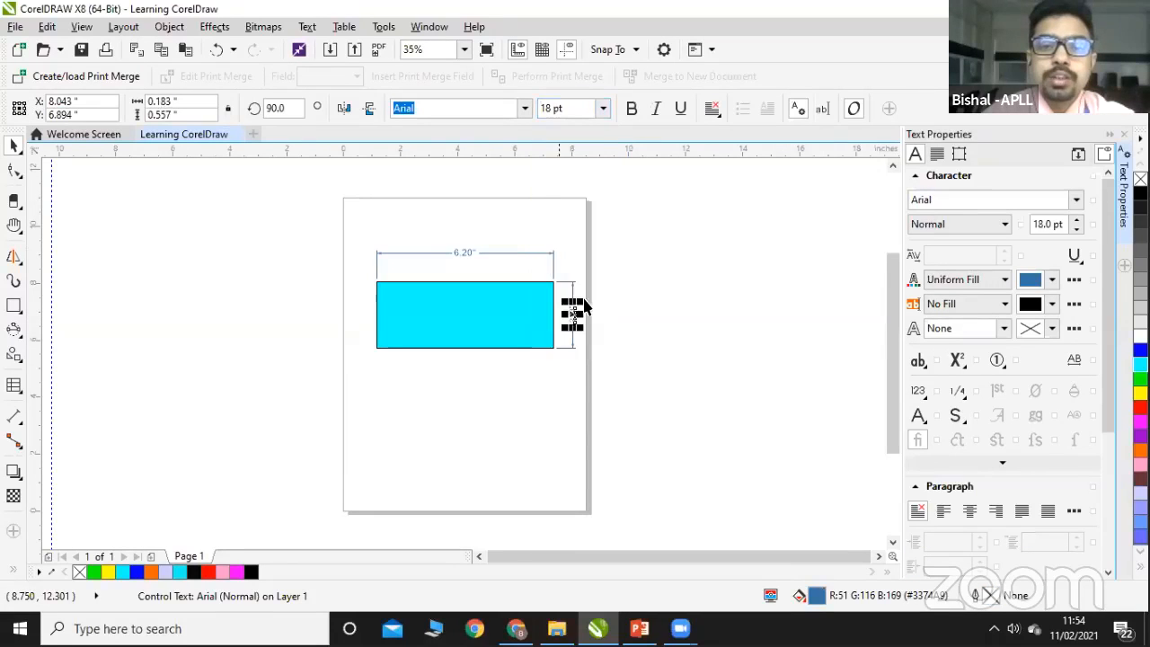
{"action": "left_click", "coordinate": [625, 346]}
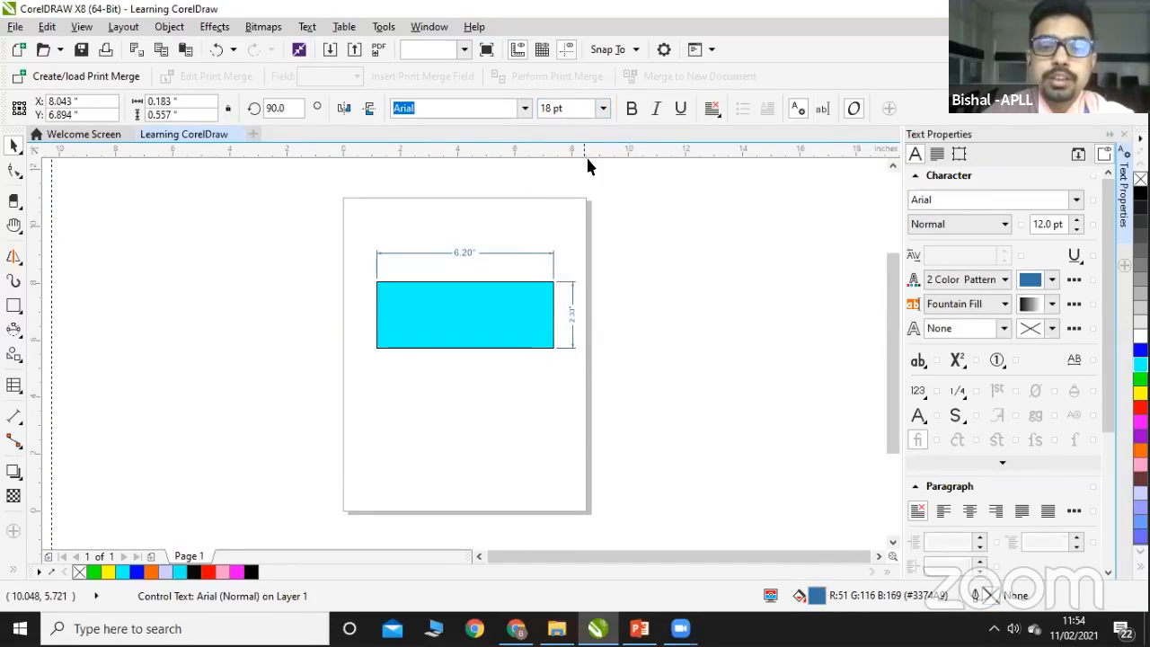
Step: Set the text of the rectangle's height dimension to 72 pt and deselect it
{"action": "left_click", "coordinate": [576, 313]}
{"action": "left_click", "coordinate": [603, 108]}
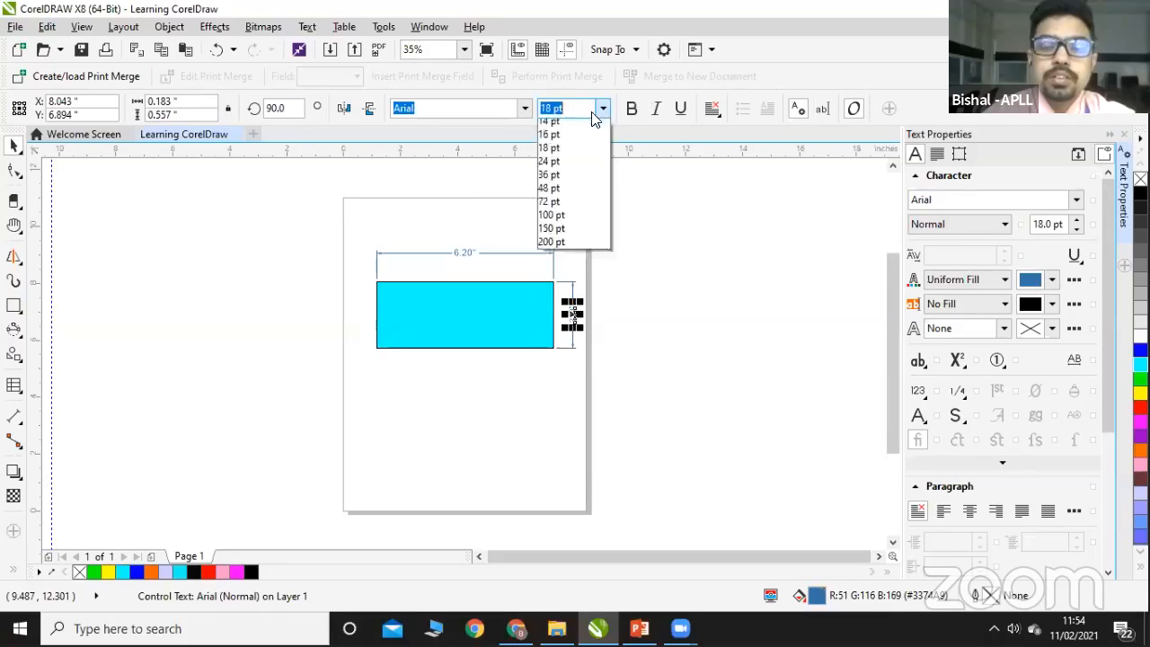
{"action": "left_click", "coordinate": [562, 302]}
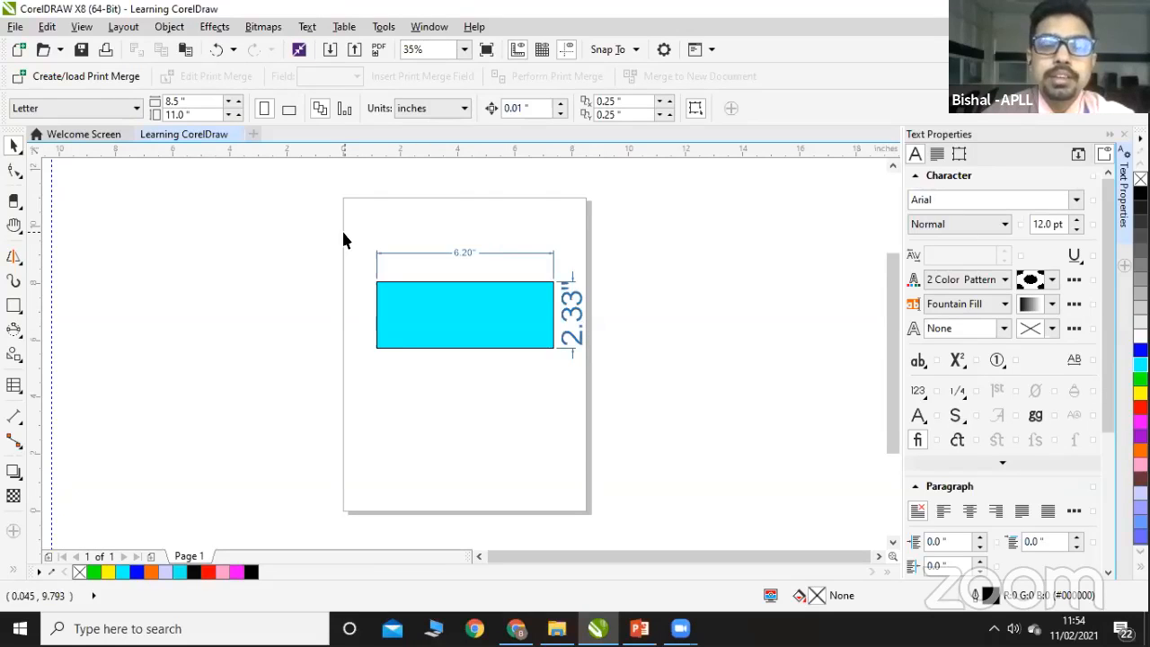
Step: Try an angular dimension starting on the rectangle's left edge with its arc below the shape, and undo it
{"action": "left_click", "coordinate": [7, 420]}
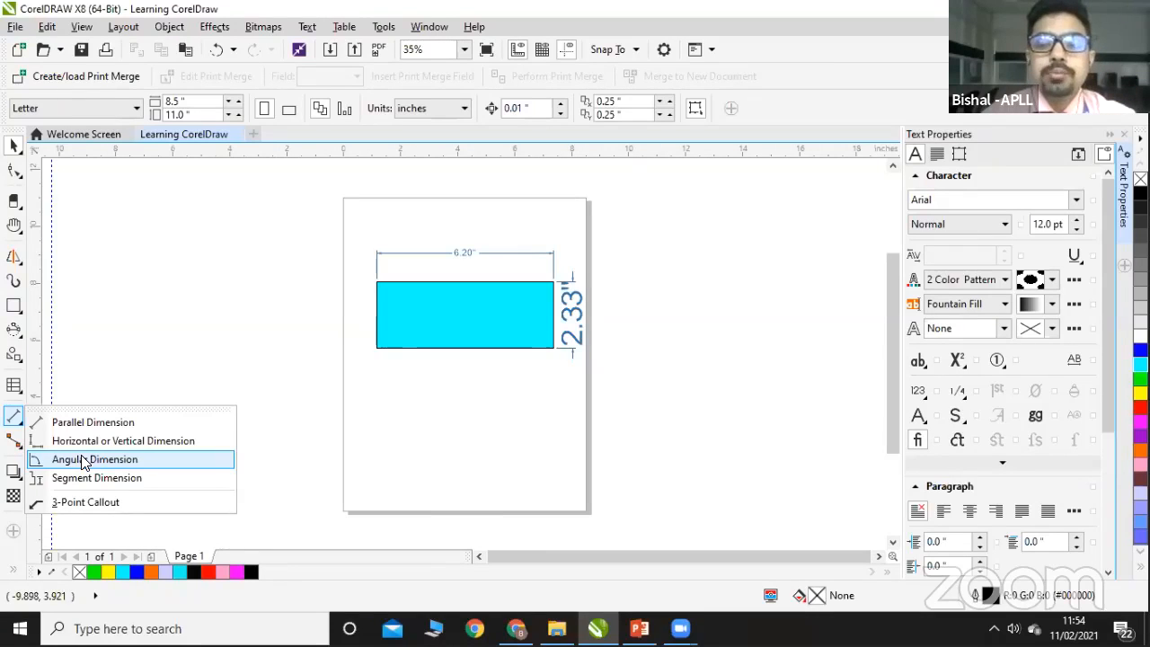
{"action": "left_click", "coordinate": [90, 460]}
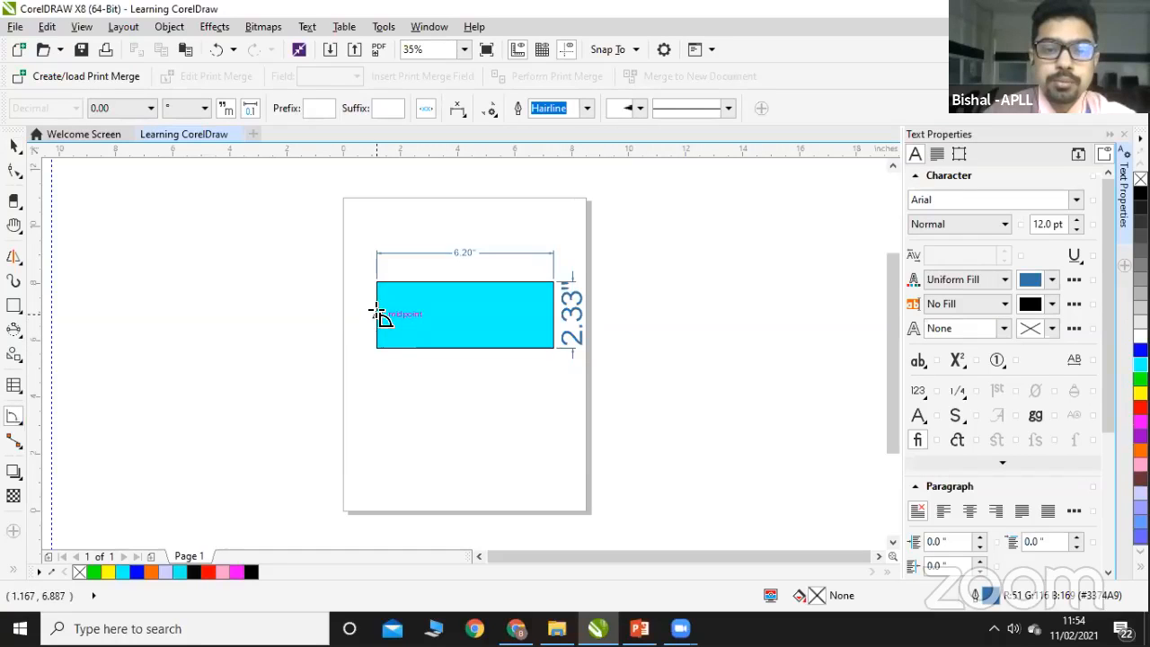
{"action": "left_click", "coordinate": [378, 309]}
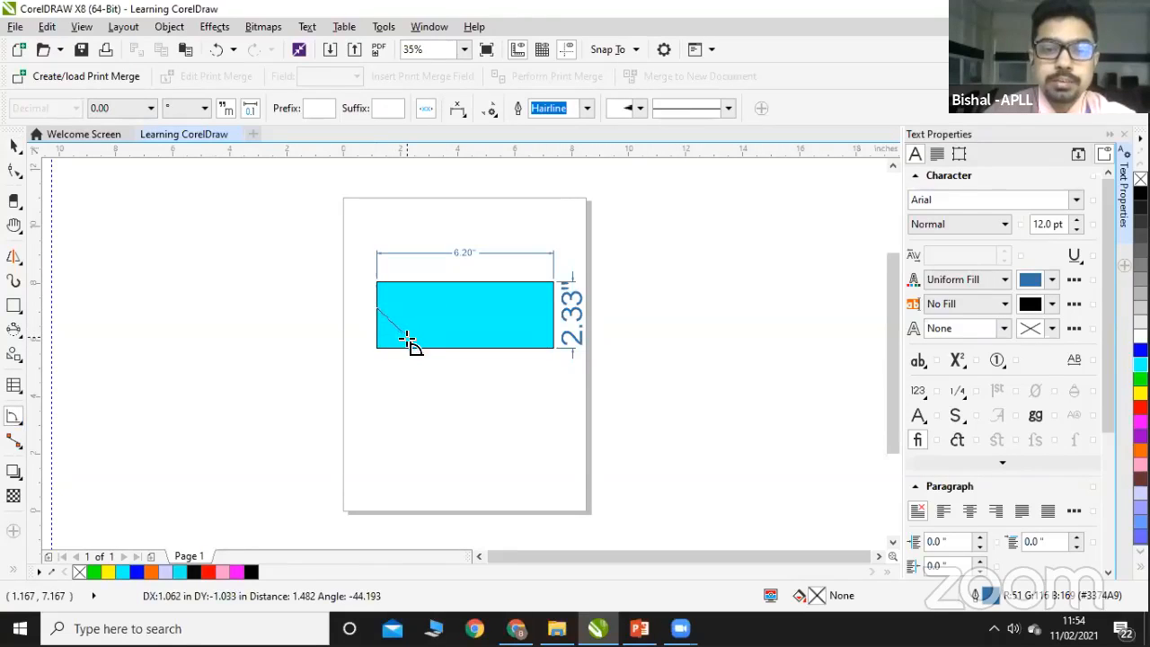
{"action": "left_click", "coordinate": [378, 337]}
{"action": "left_click", "coordinate": [411, 406]}
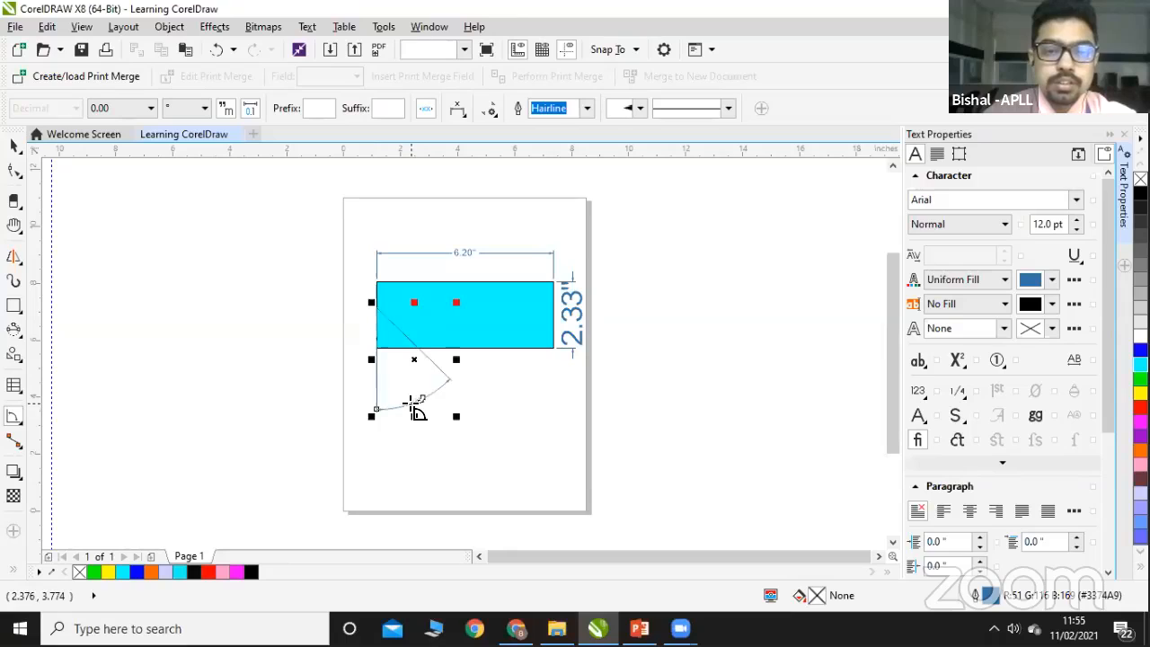
{"action": "key", "text": "ctrl+z"}
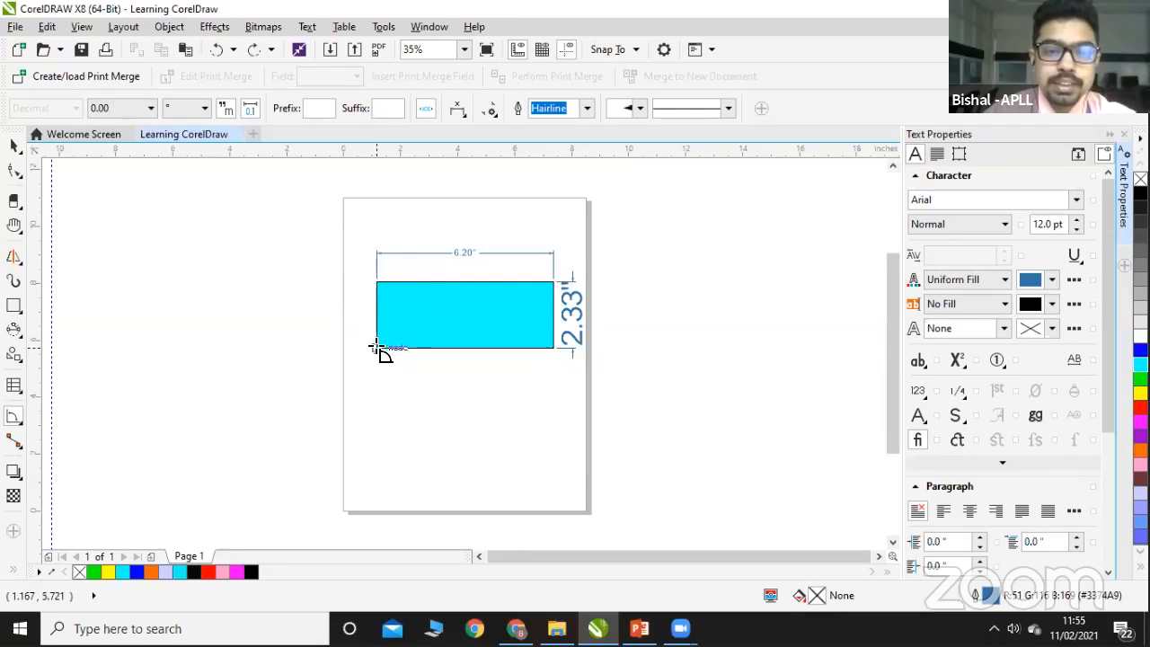
Step: Add an angular dimension at the rectangle's lower-left corner between the left and bottom edges, placing the arc inside the shape
{"action": "left_click", "coordinate": [376, 348]}
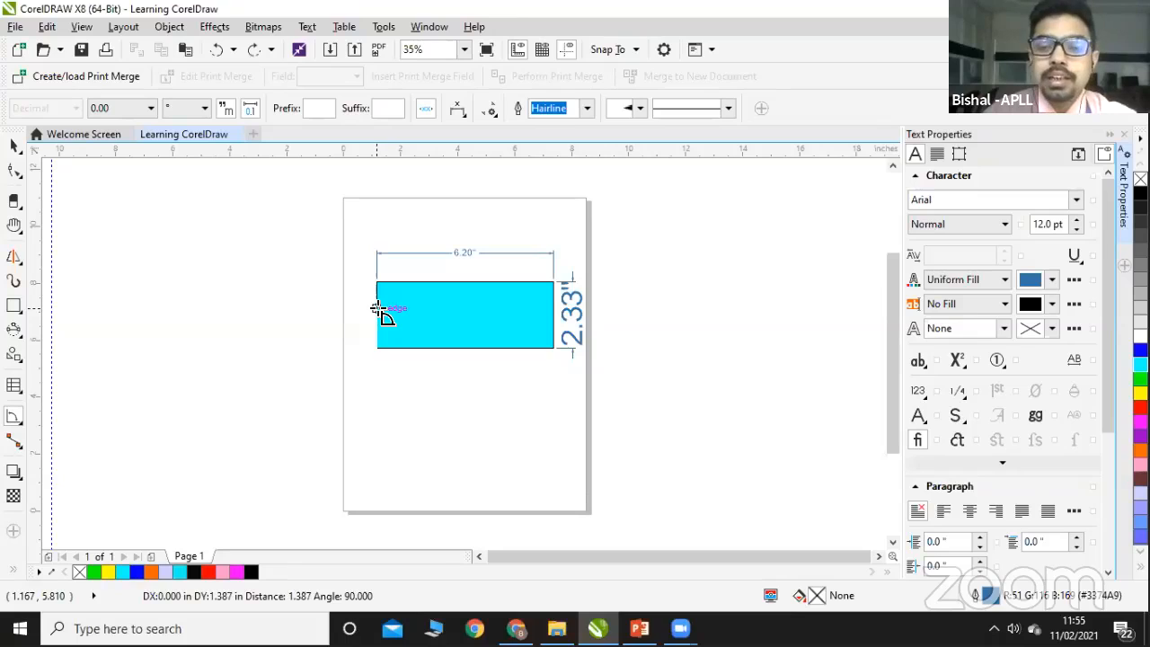
{"action": "left_click", "coordinate": [378, 308]}
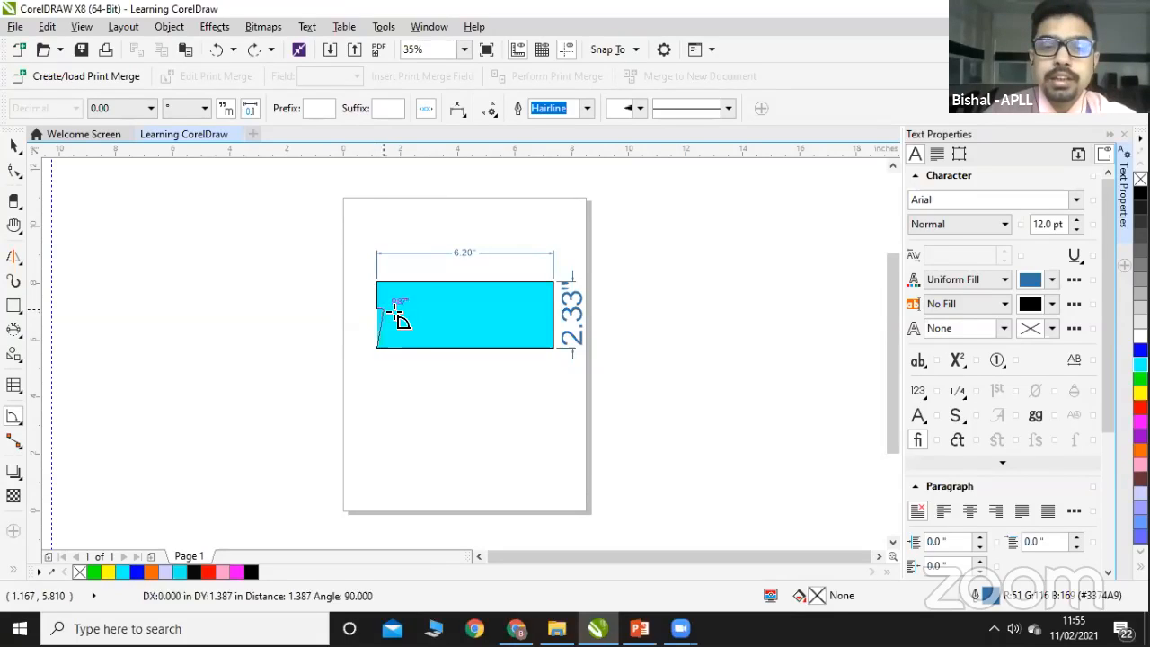
{"action": "left_click", "coordinate": [426, 348]}
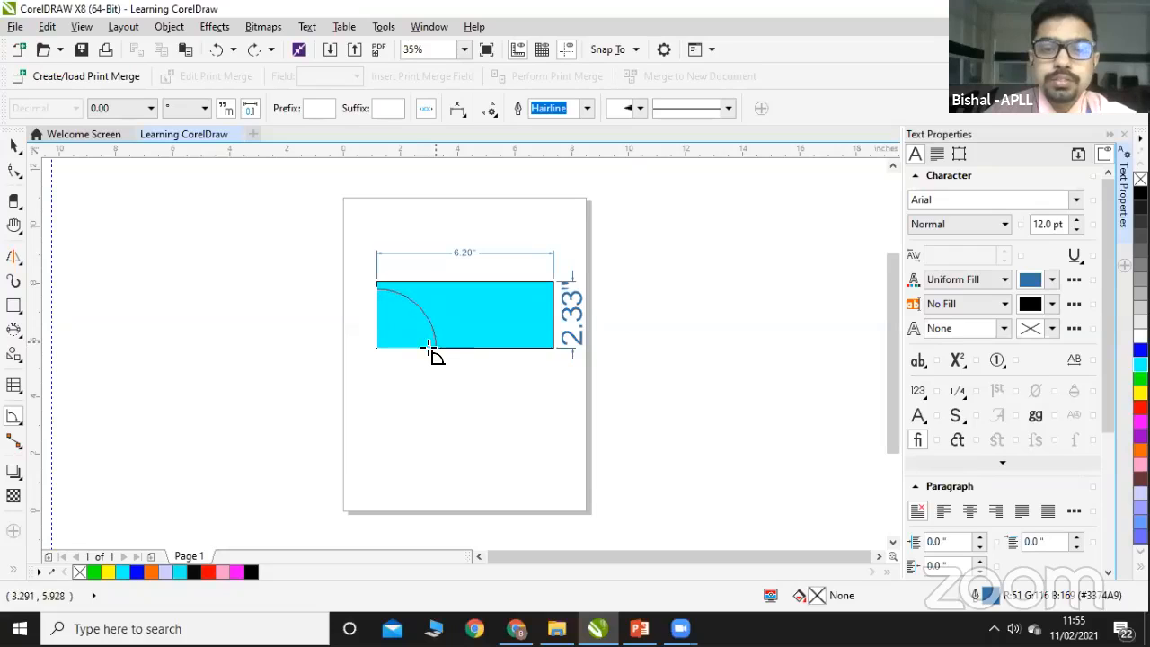
{"action": "left_click", "coordinate": [424, 352]}
{"action": "left_click", "coordinate": [13, 146]}
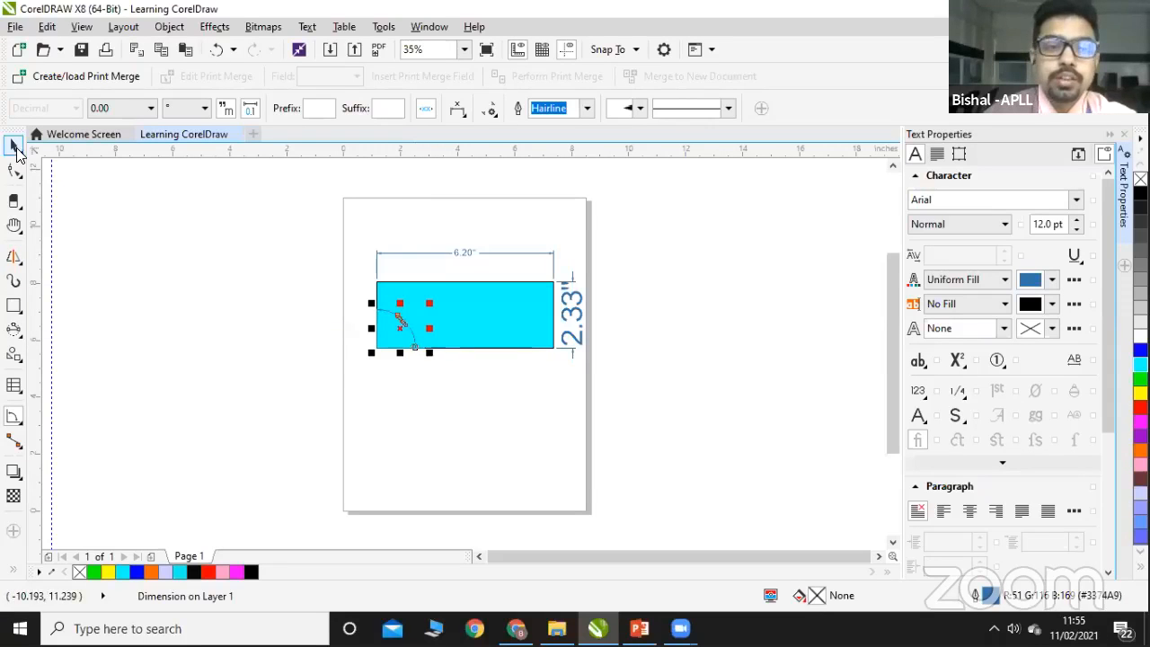
{"action": "left_click", "coordinate": [428, 370]}
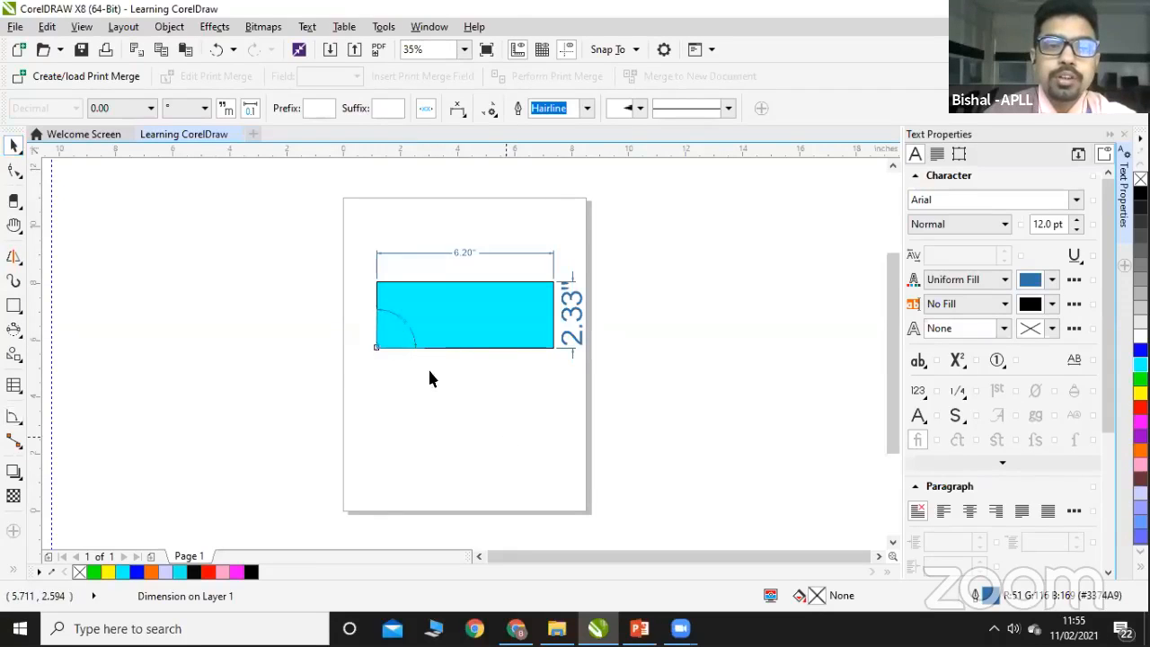
Step: Set the corner angle dimension's text to 24 pt and delete that dimension
{"action": "left_click", "coordinate": [402, 326]}
{"action": "left_click", "coordinate": [404, 321]}
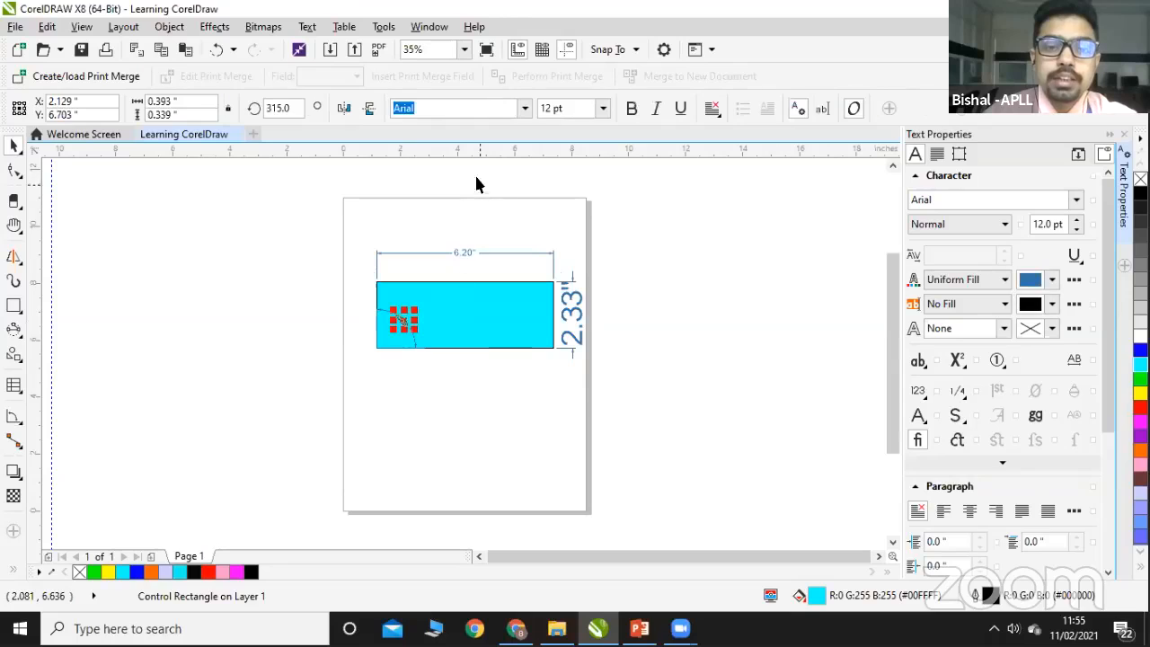
{"action": "left_click", "coordinate": [605, 108]}
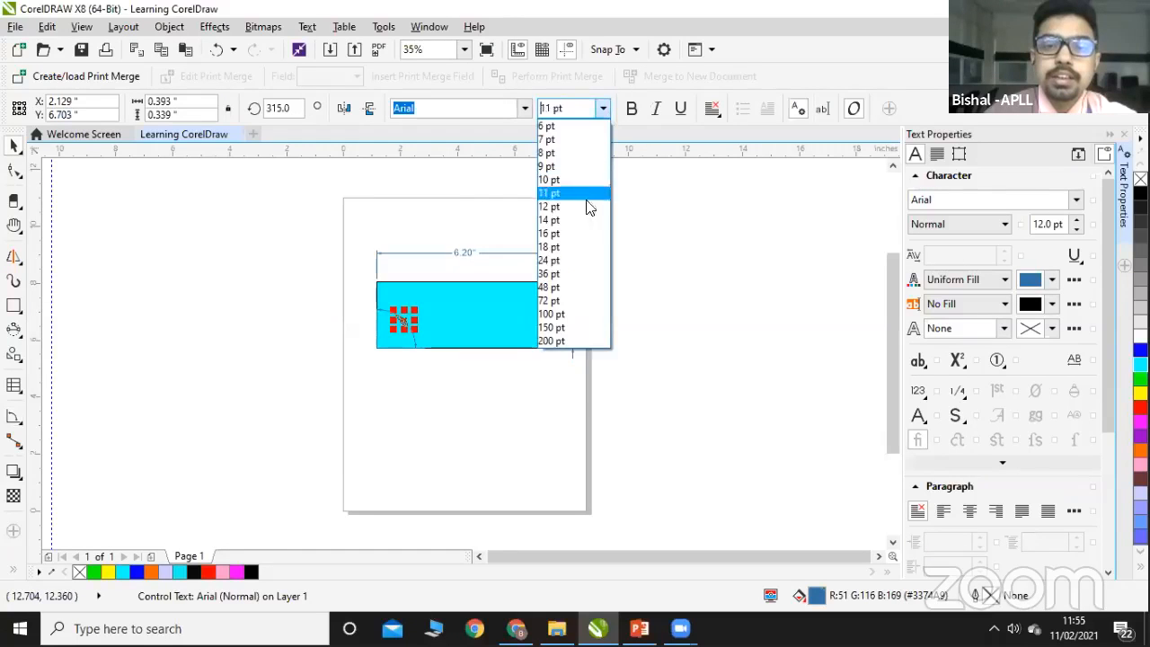
{"action": "left_click", "coordinate": [550, 261]}
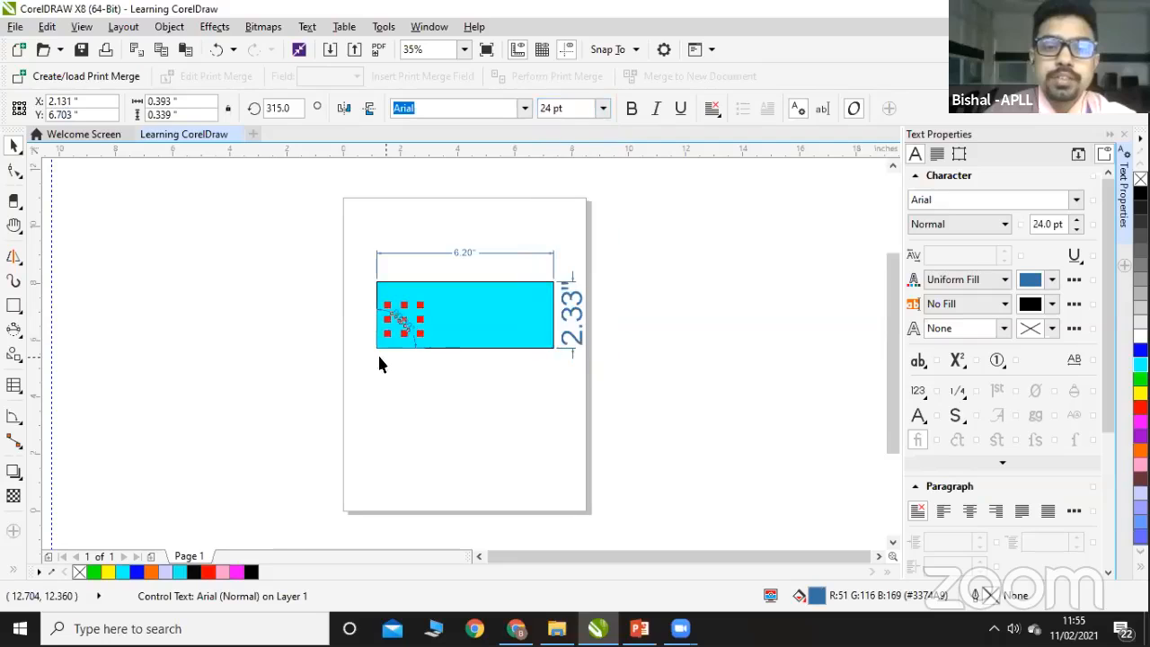
{"action": "left_click", "coordinate": [413, 353]}
{"action": "left_click", "coordinate": [414, 348]}
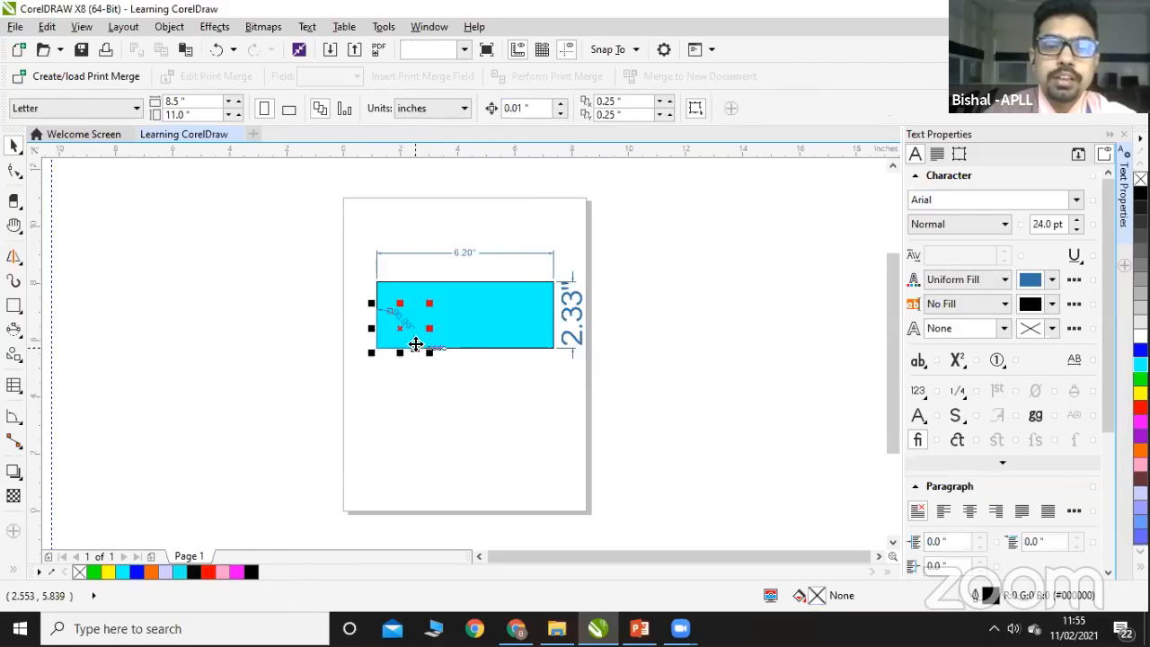
{"action": "key", "text": "Delete"}
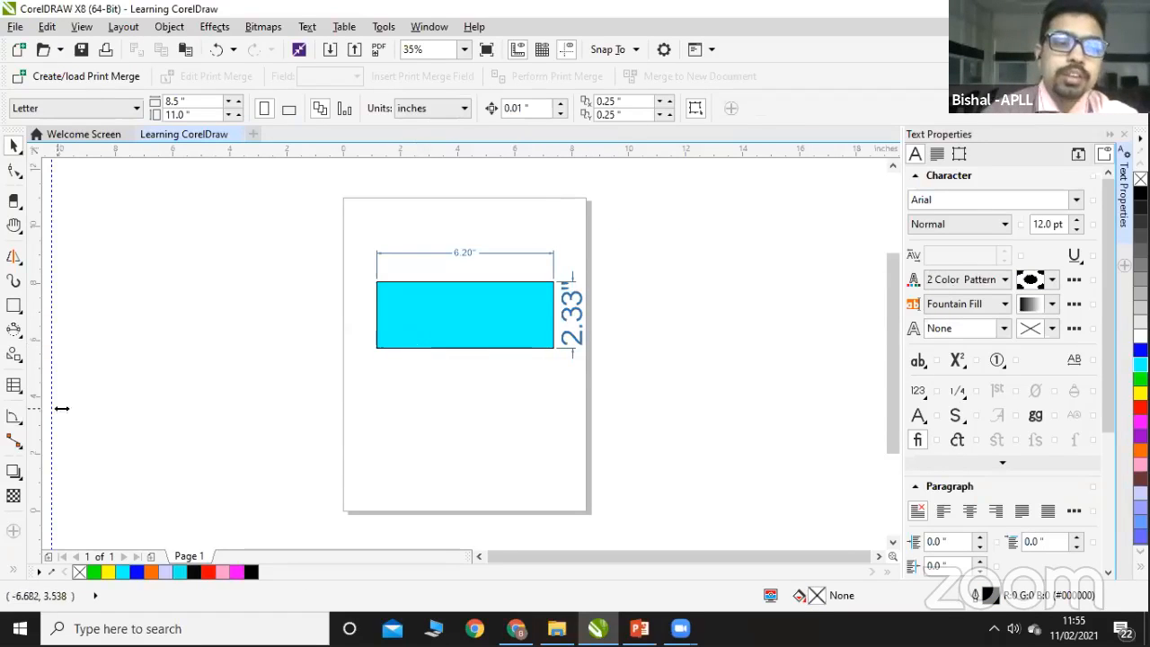
Step: Add a new angular dimension from the rectangle's lower-left corner, measuring from the left edge's midpoint to the bottom edge
{"action": "left_click", "coordinate": [14, 417]}
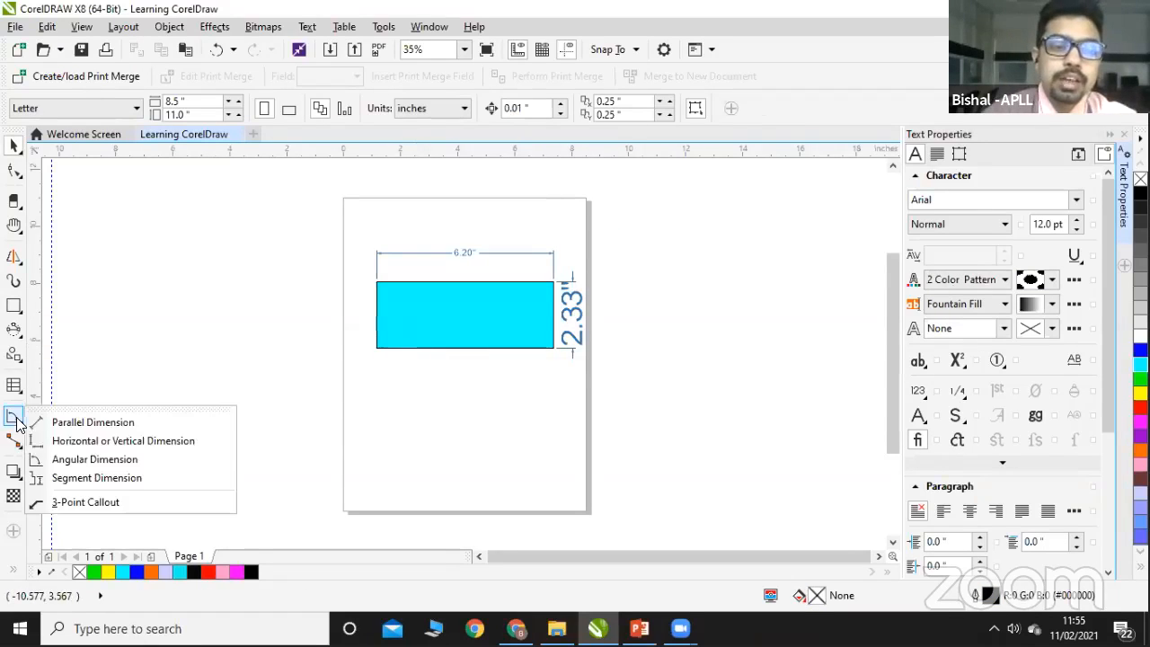
{"action": "left_click", "coordinate": [65, 462]}
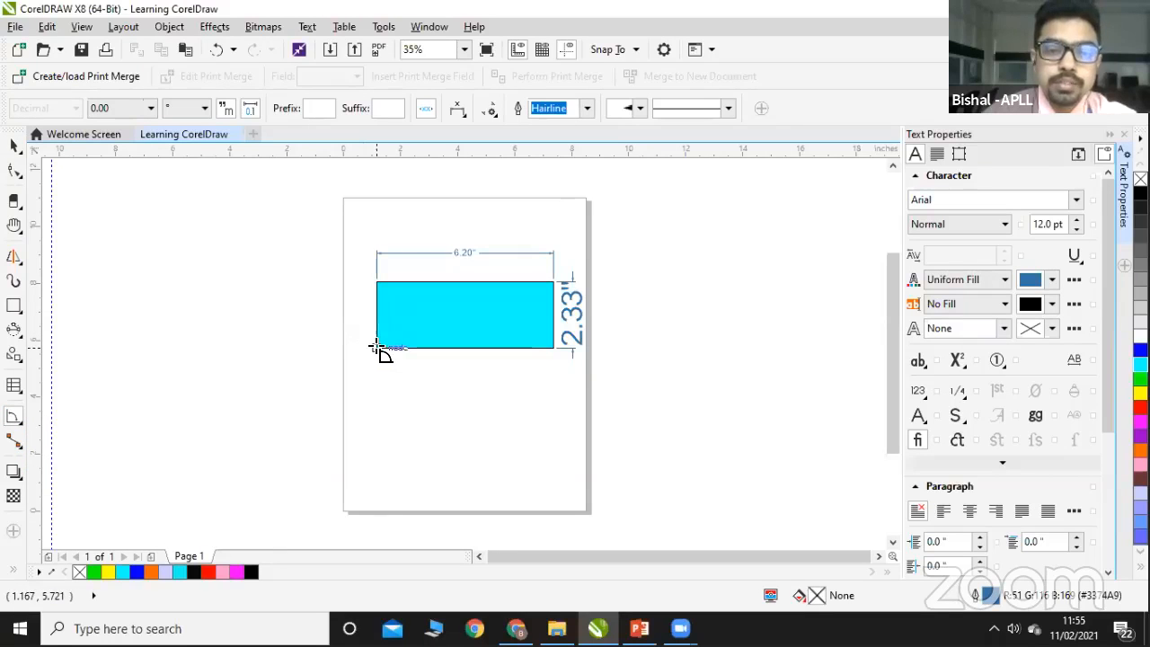
{"action": "left_click", "coordinate": [378, 348]}
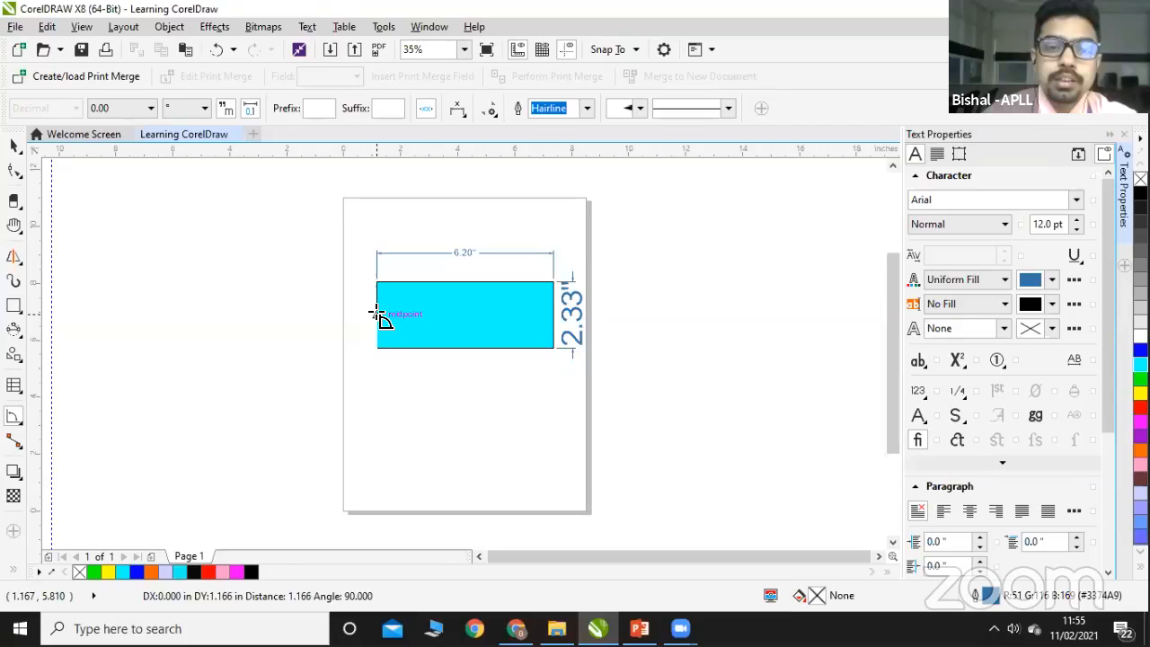
{"action": "left_click", "coordinate": [377, 314]}
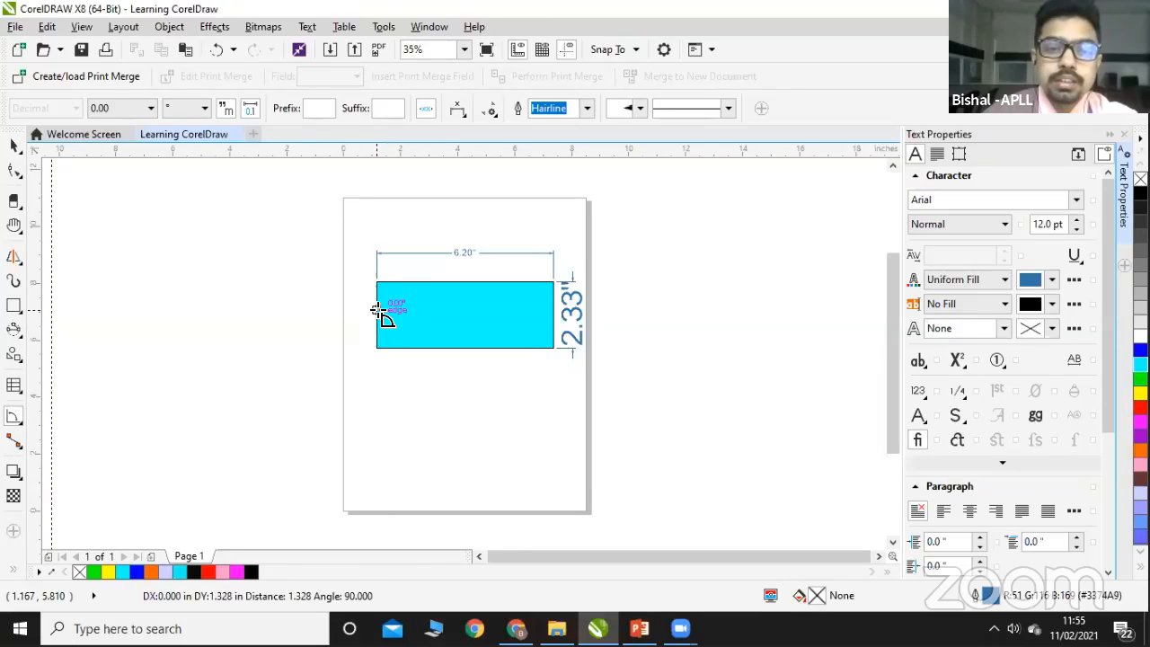
{"action": "left_click", "coordinate": [423, 349]}
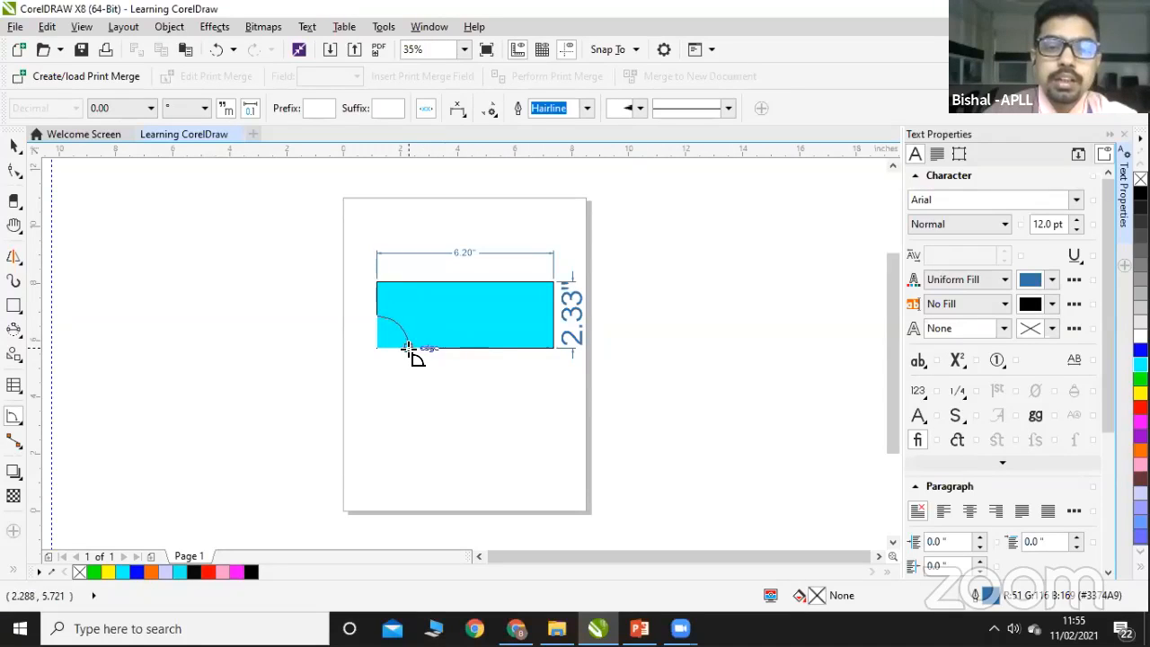
{"action": "left_click", "coordinate": [416, 351]}
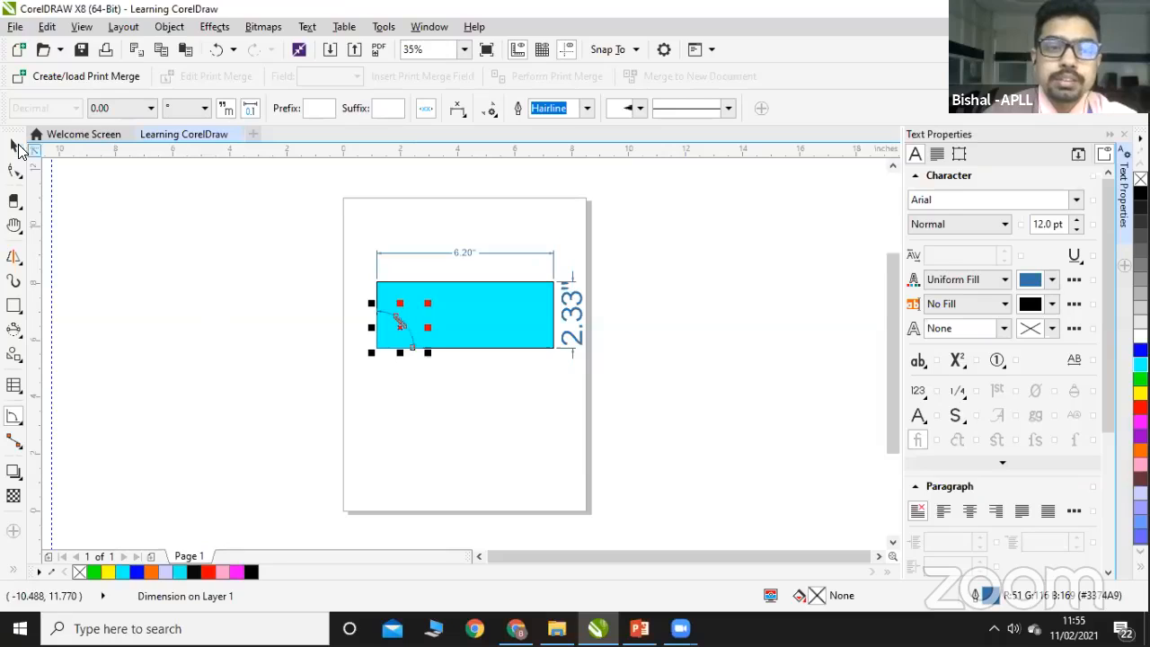
Step: Set the text of the new angular dimension to 24 pt and deselect it
{"action": "left_click", "coordinate": [490, 395]}
{"action": "left_click", "coordinate": [401, 321]}
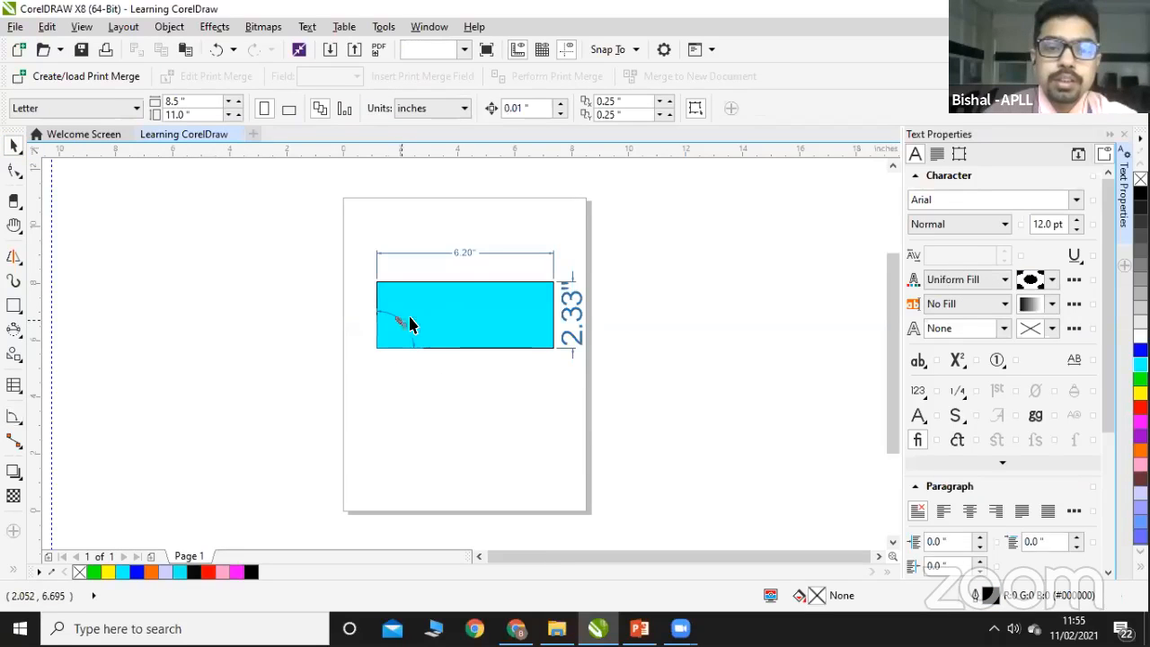
{"action": "left_click", "coordinate": [603, 108]}
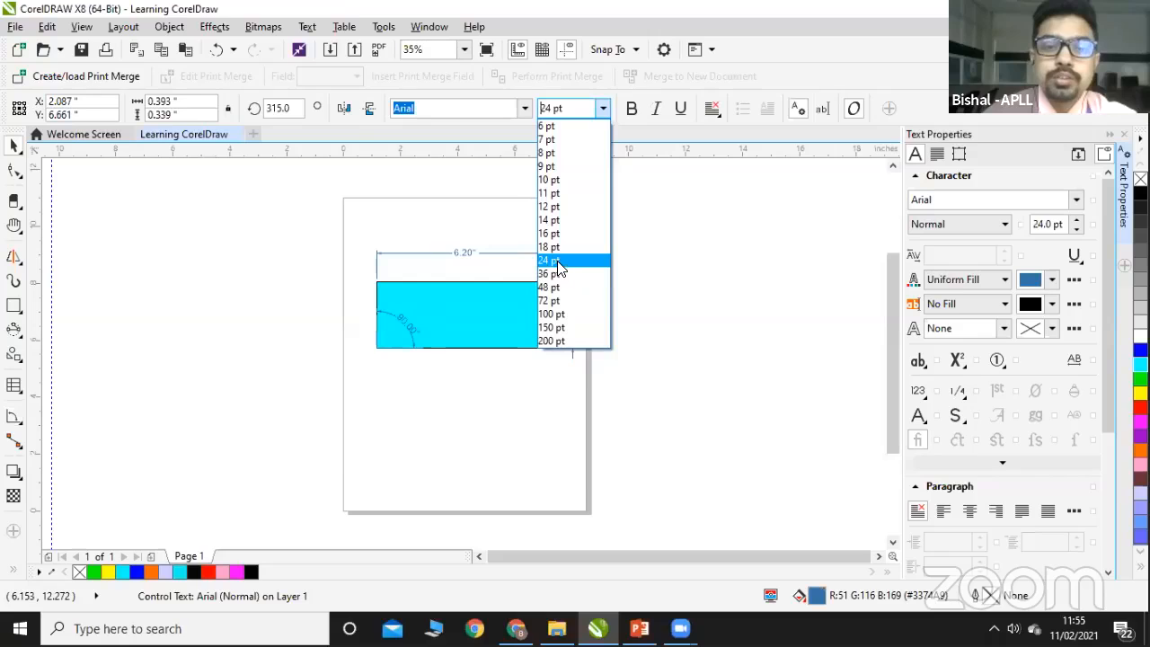
{"action": "left_click", "coordinate": [556, 262]}
{"action": "left_click", "coordinate": [494, 369]}
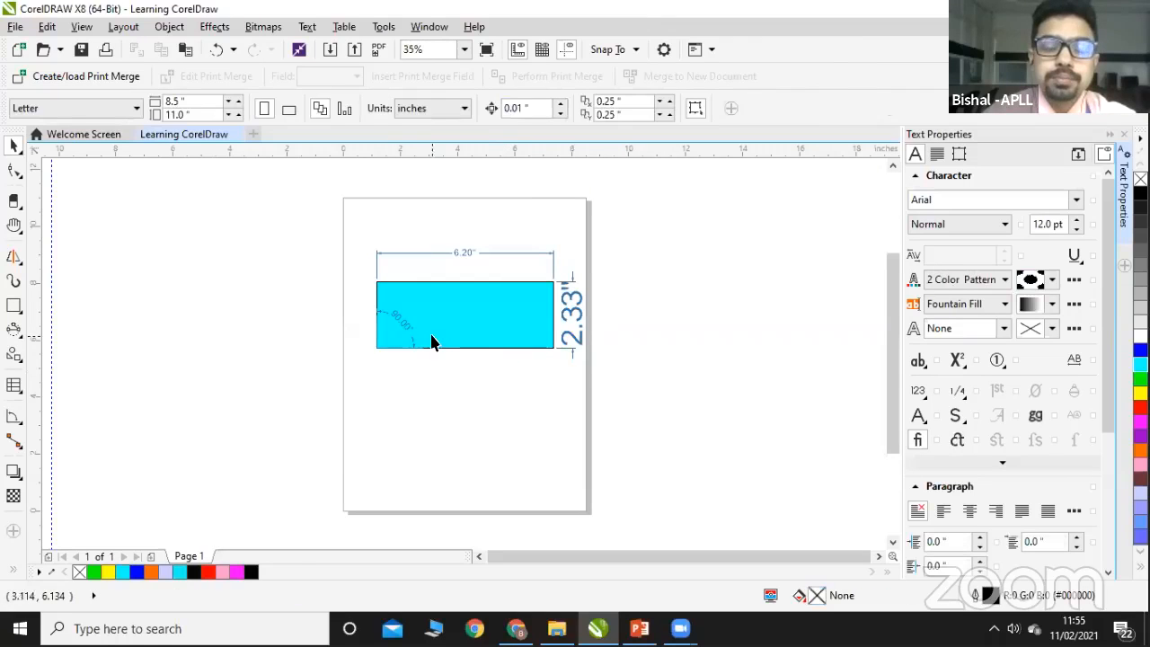
Step: Delete the width dimension above the rectangle and the height dimension beside its right edge
{"action": "left_click", "coordinate": [575, 341]}
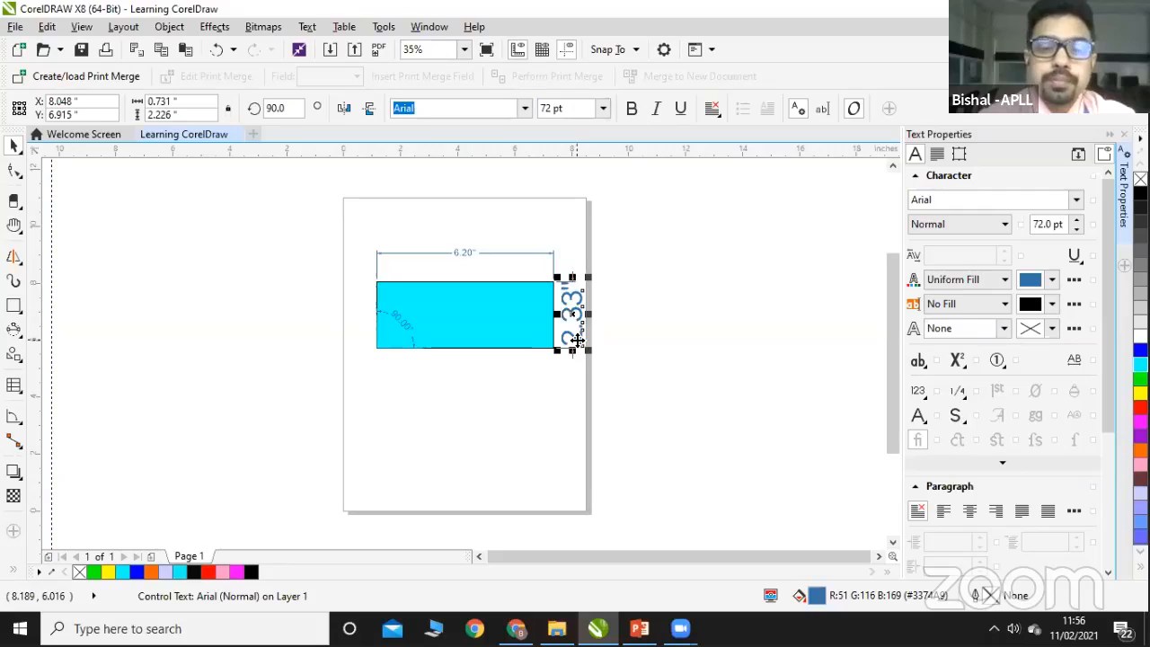
{"action": "left_click", "coordinate": [16, 424]}
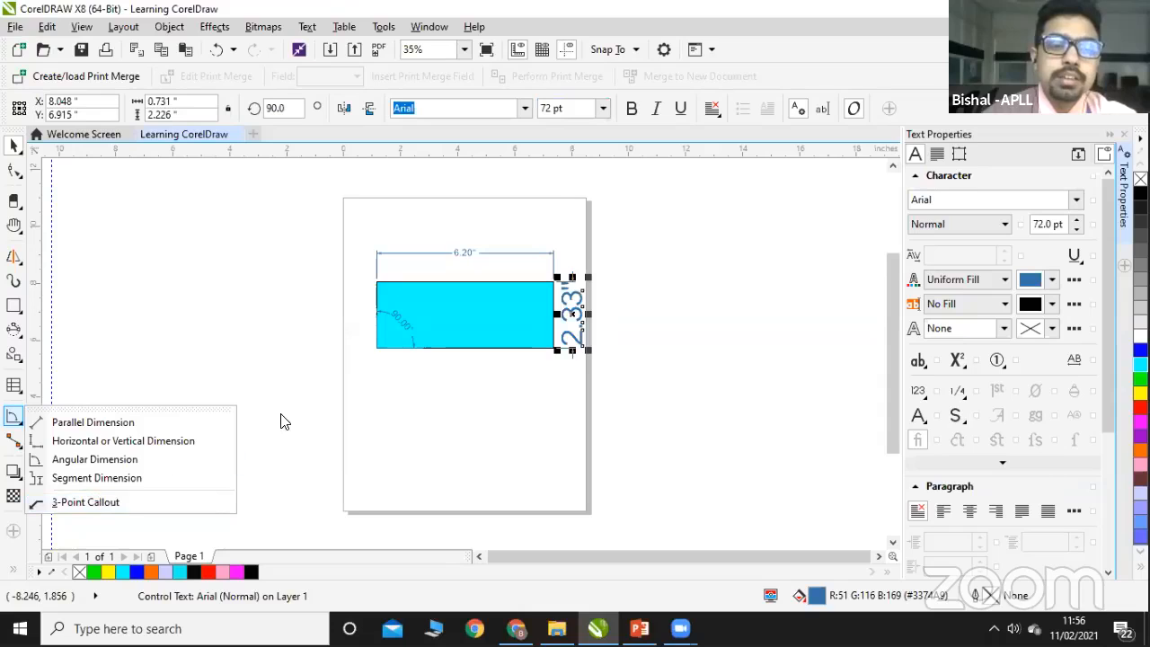
{"action": "left_click", "coordinate": [466, 252]}
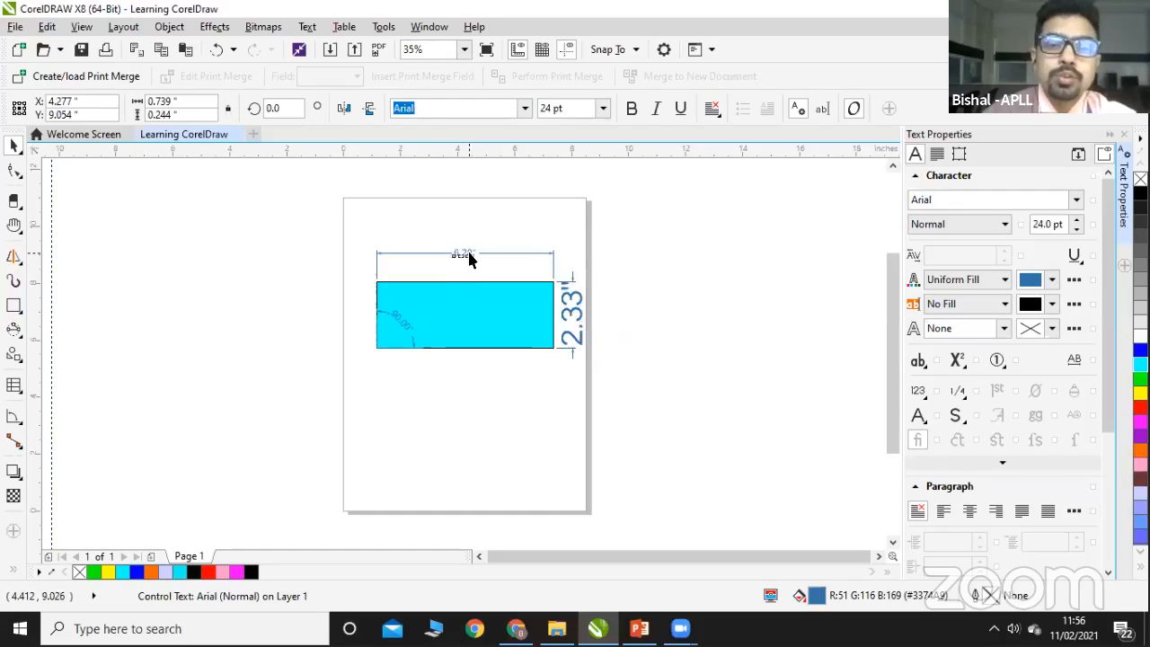
{"action": "key", "text": "Delete"}
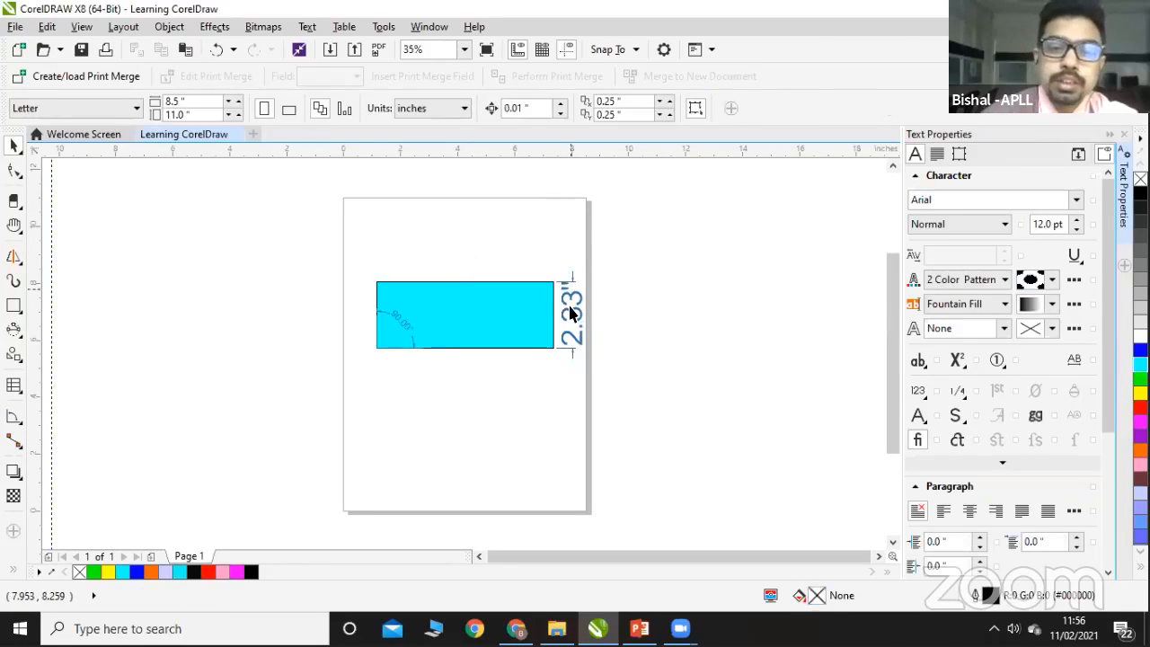
{"action": "left_click", "coordinate": [569, 313]}
{"action": "key", "text": "Delete"}
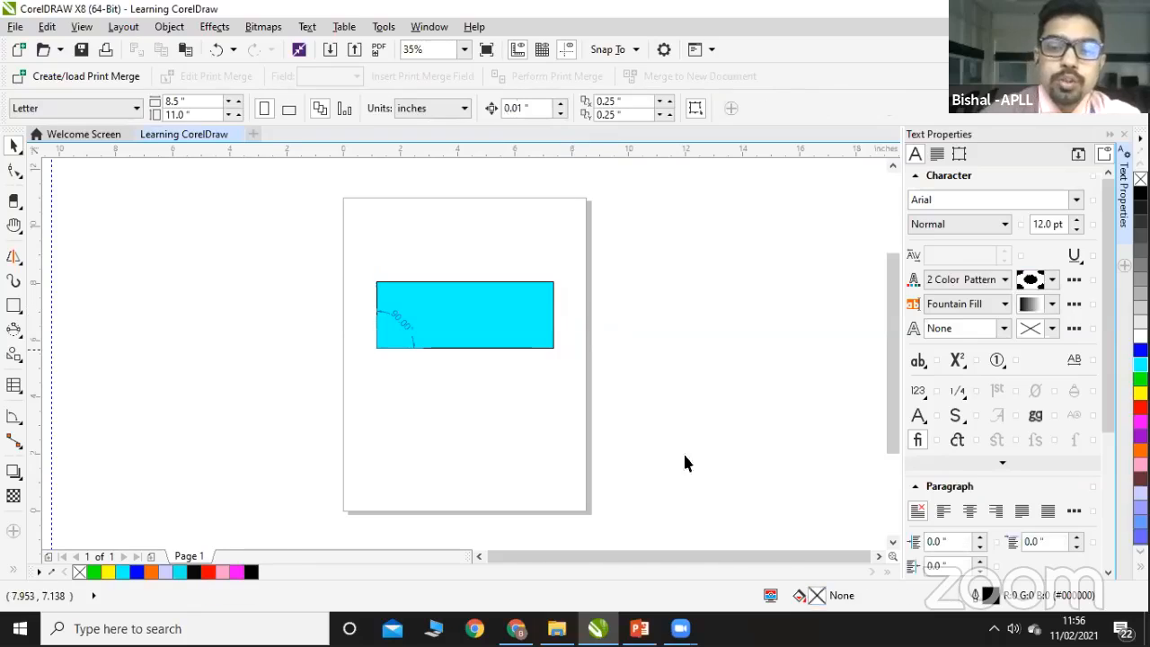
Step: Add a 3-point callout from the rectangle's top edge, running up and bending right, with a short text label at its end
{"action": "left_click", "coordinate": [18, 421]}
{"action": "left_click", "coordinate": [71, 503]}
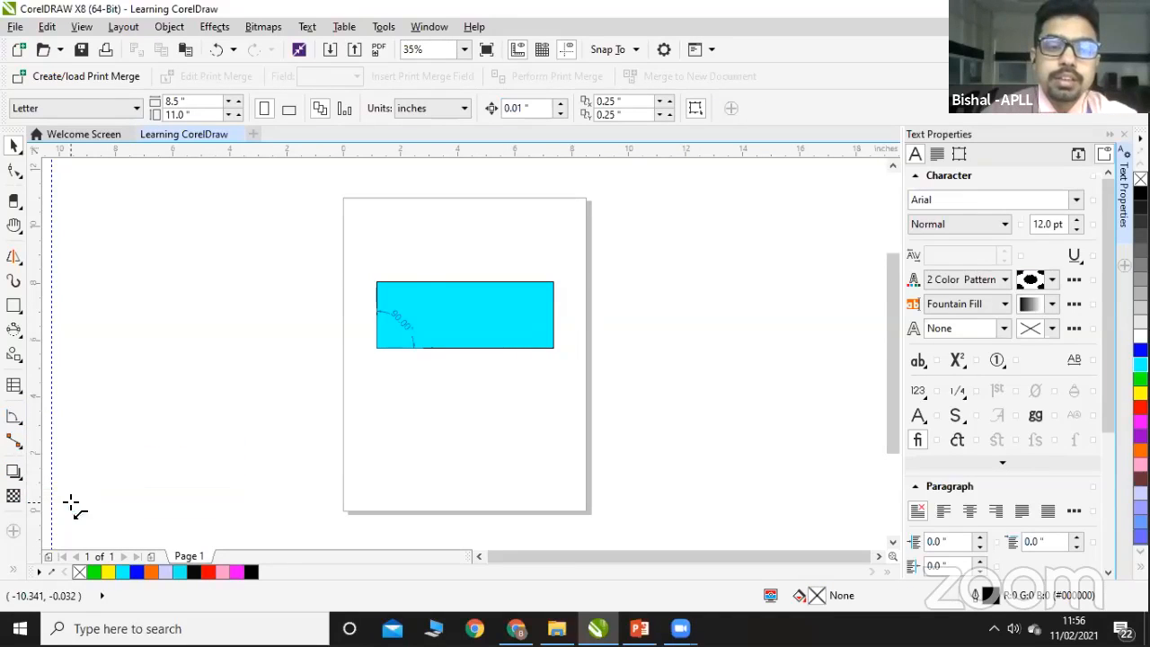
{"action": "left_click_drag", "start_coordinate": [415, 281], "coordinate": [415, 236]}
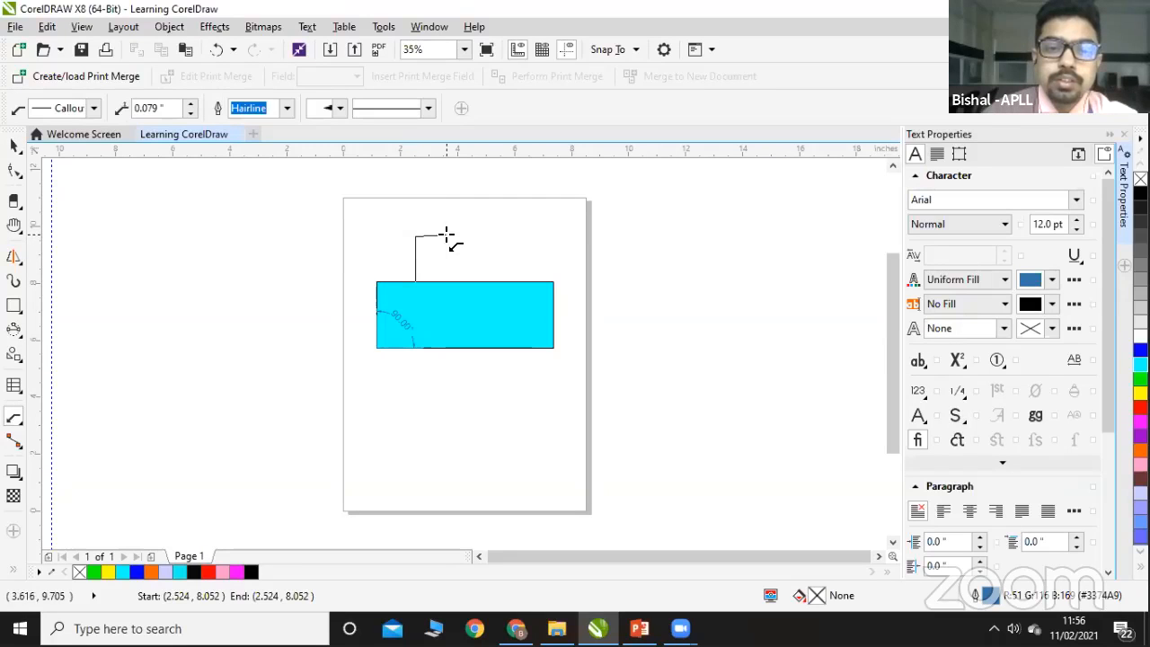
{"action": "left_click", "coordinate": [447, 237]}
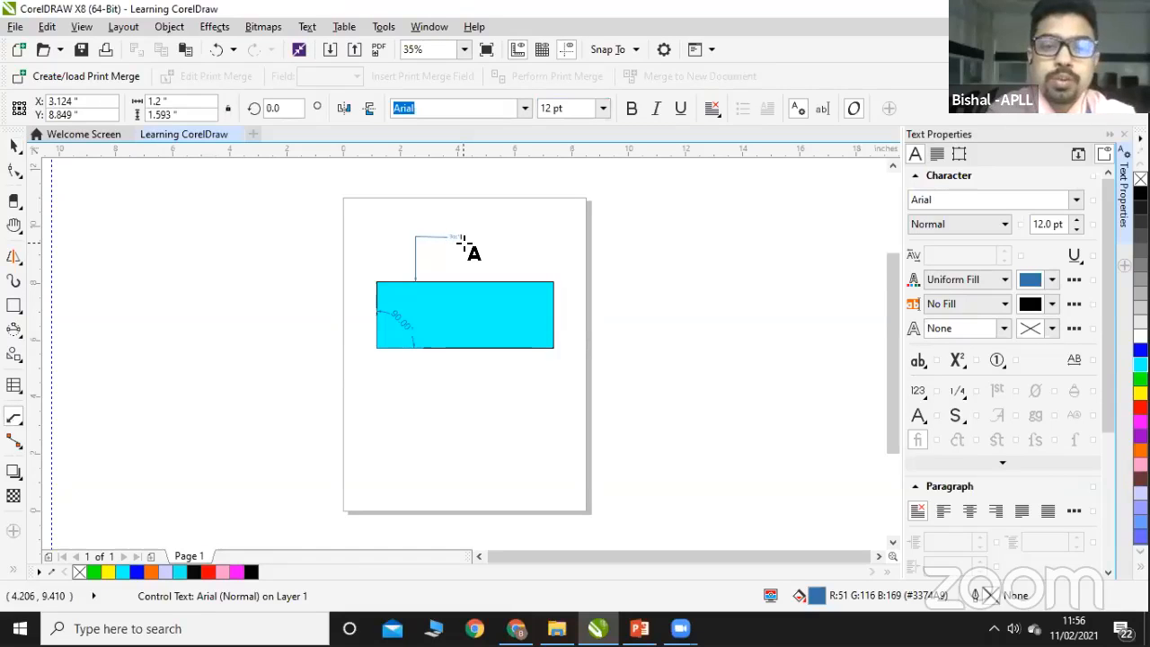
{"action": "left_click", "coordinate": [14, 147]}
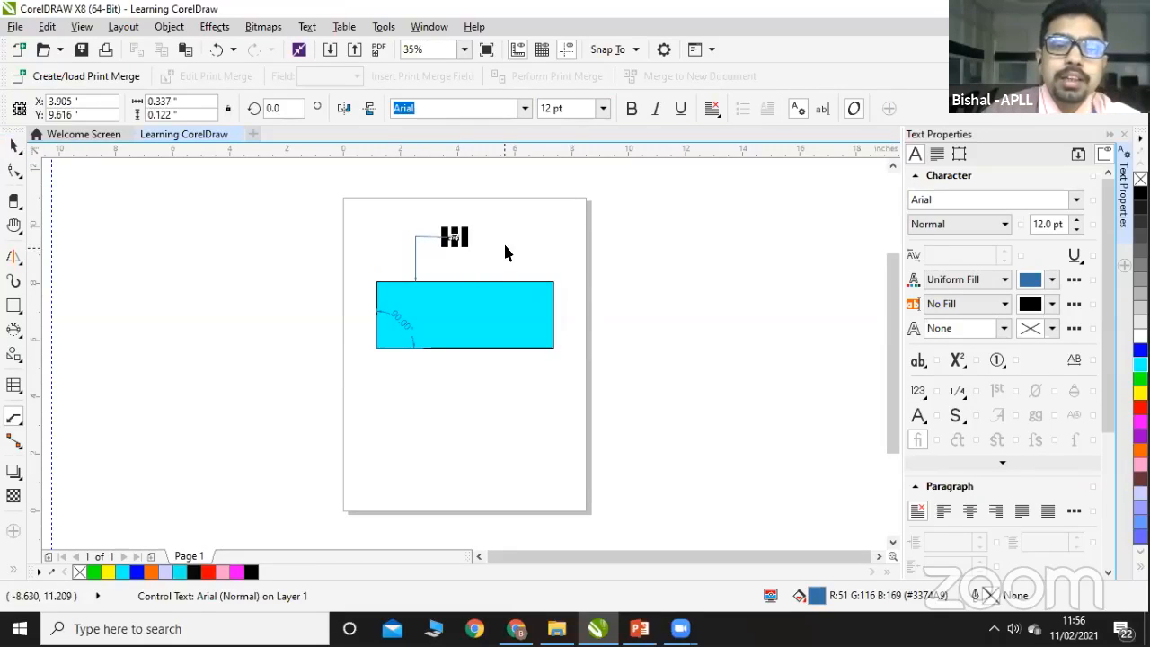
Step: Set the text size of the "Box1" callout label above the rectangle to 48 pt and deselect it
{"action": "left_click_drag", "start_coordinate": [466, 237], "coordinate": [503, 237]}
{"action": "left_click", "coordinate": [429, 233]}
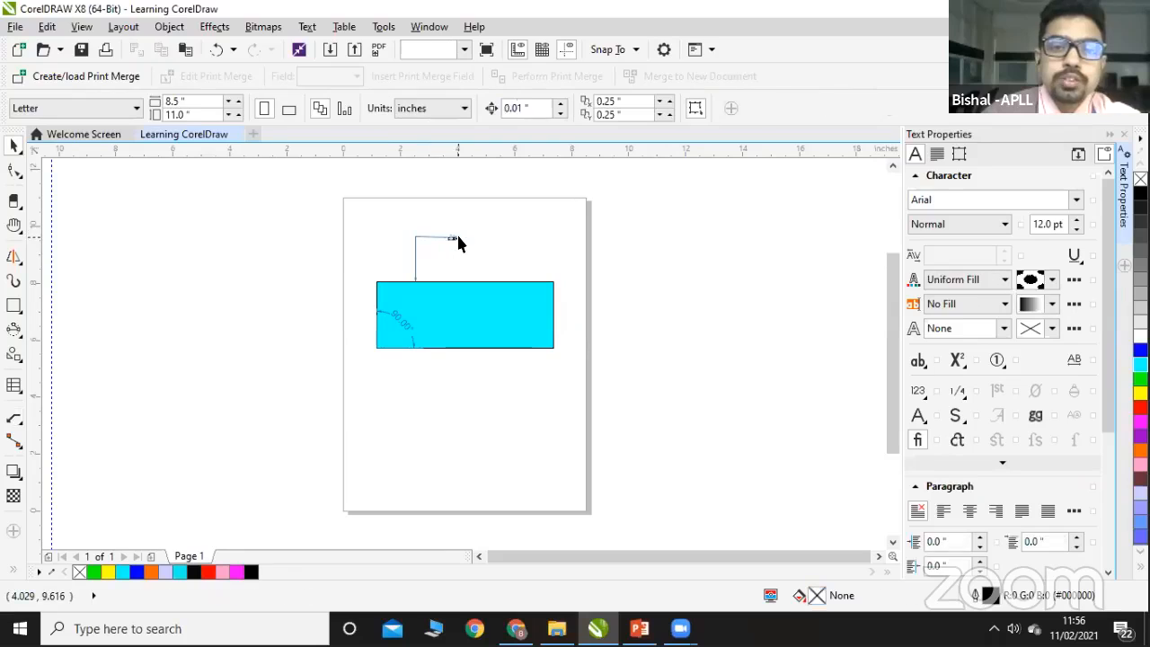
{"action": "left_click", "coordinate": [458, 237]}
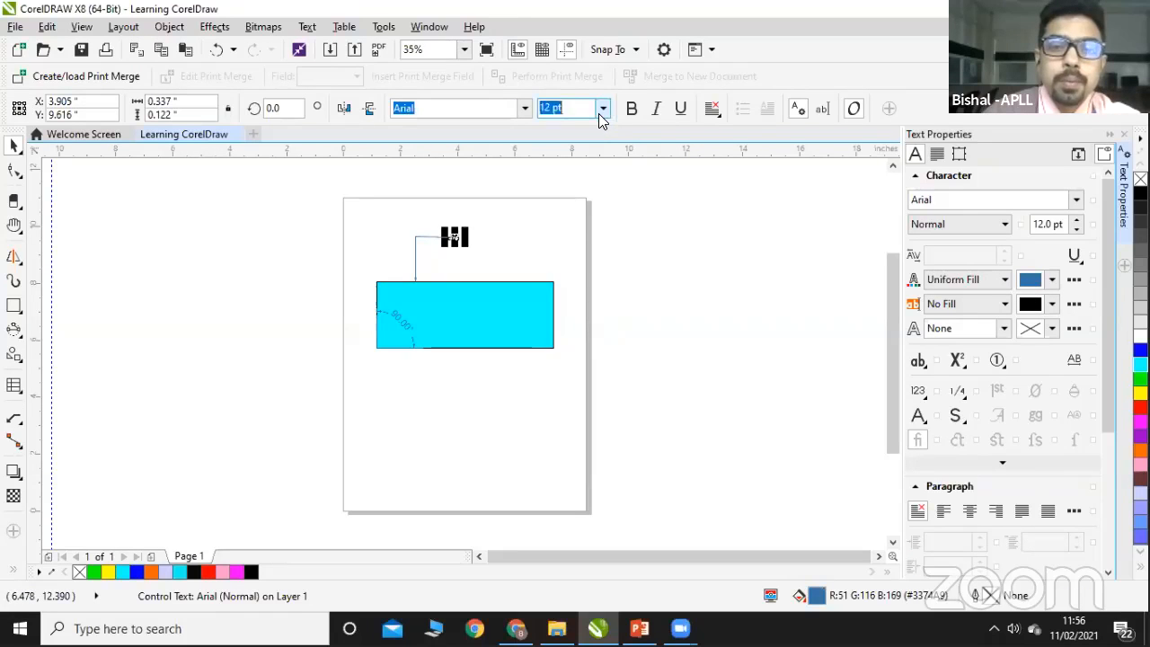
{"action": "left_click", "coordinate": [600, 108]}
{"action": "left_click", "coordinate": [576, 234]}
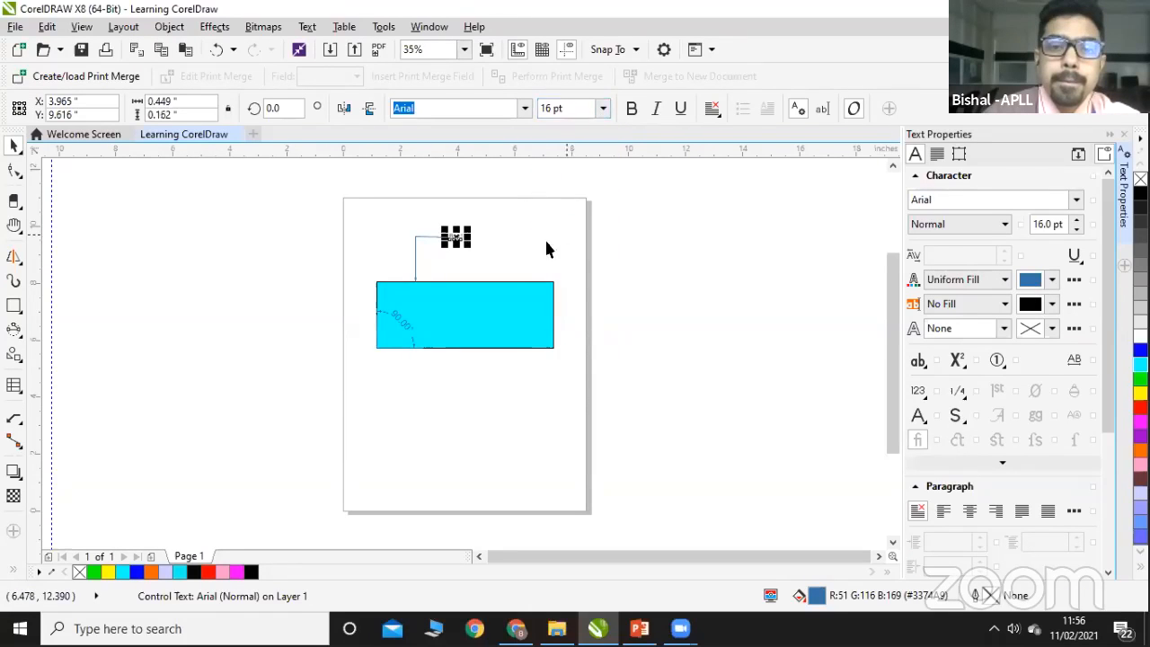
{"action": "left_click", "coordinate": [603, 107]}
{"action": "left_click", "coordinate": [566, 286]}
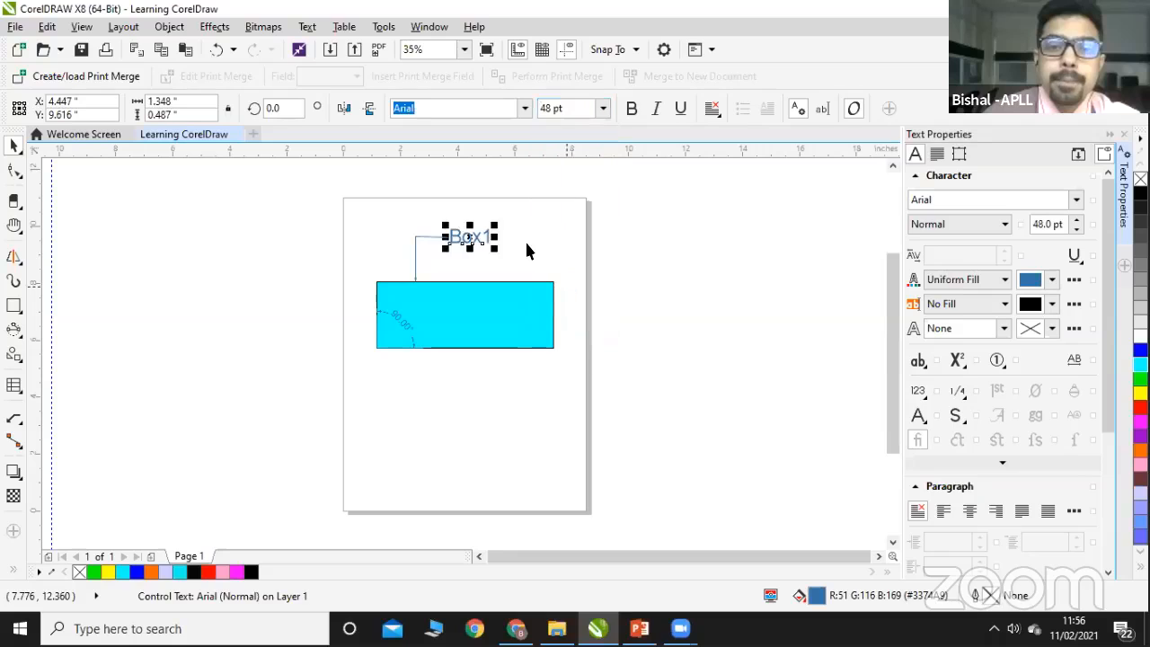
{"action": "left_click", "coordinate": [521, 248]}
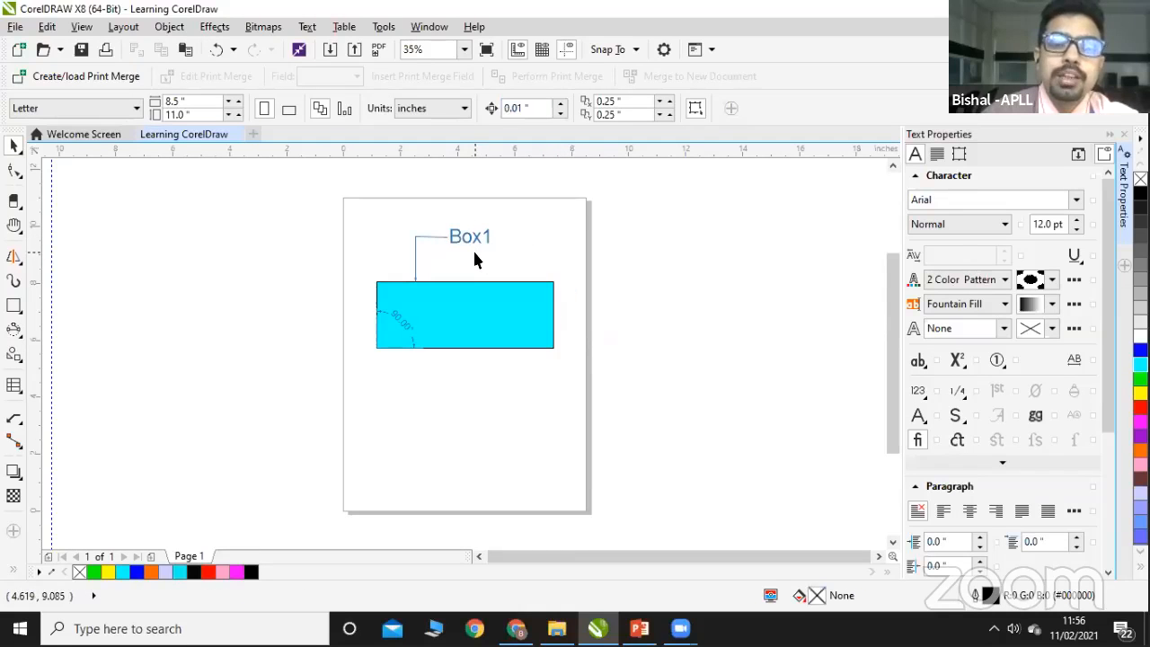
{"action": "left_click", "coordinate": [19, 423]}
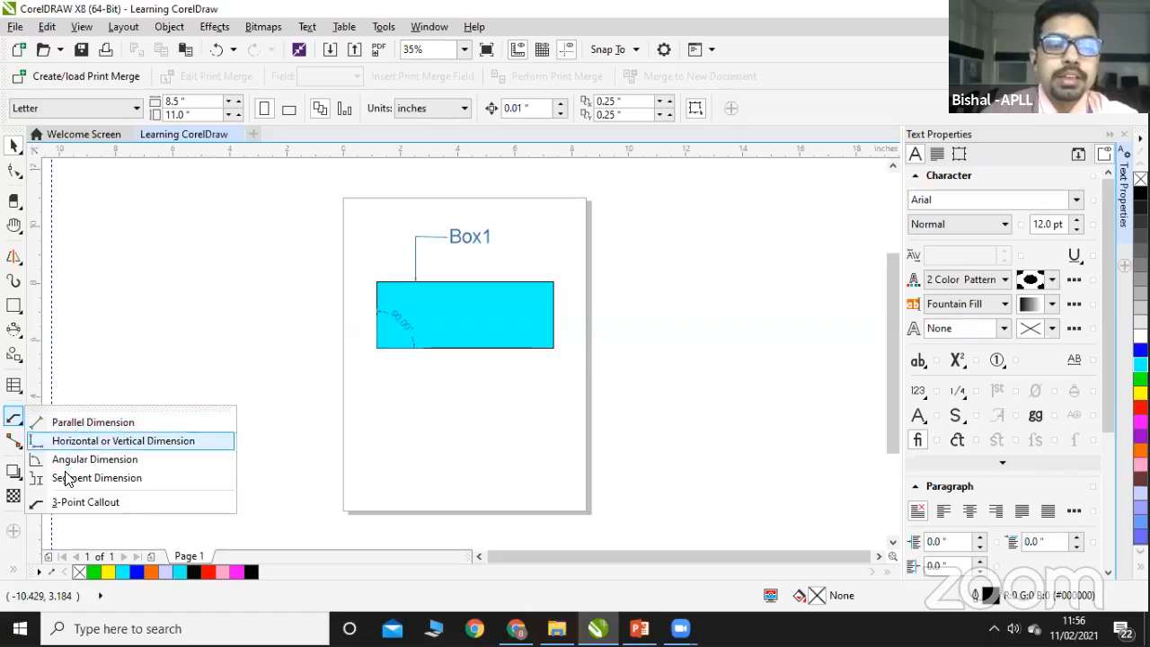
{"action": "left_click", "coordinate": [205, 316]}
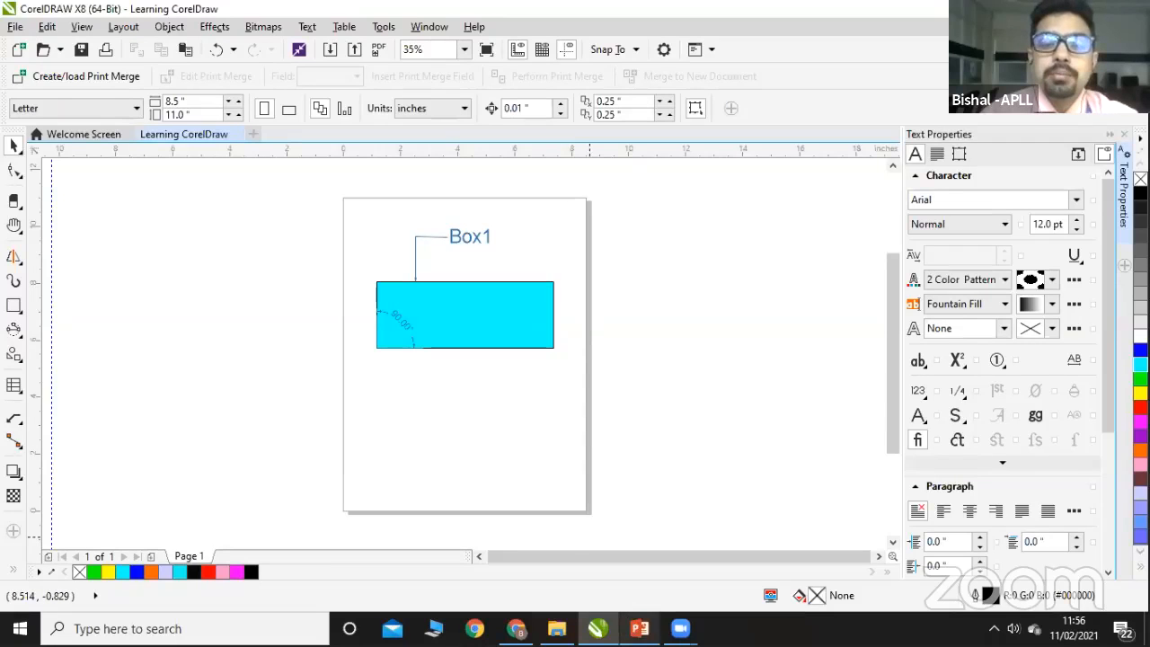
Step: Switch to the PowerPoint presentation to view the slide on dimension tools in CorelDRAW
{"action": "left_click", "coordinate": [640, 628]}
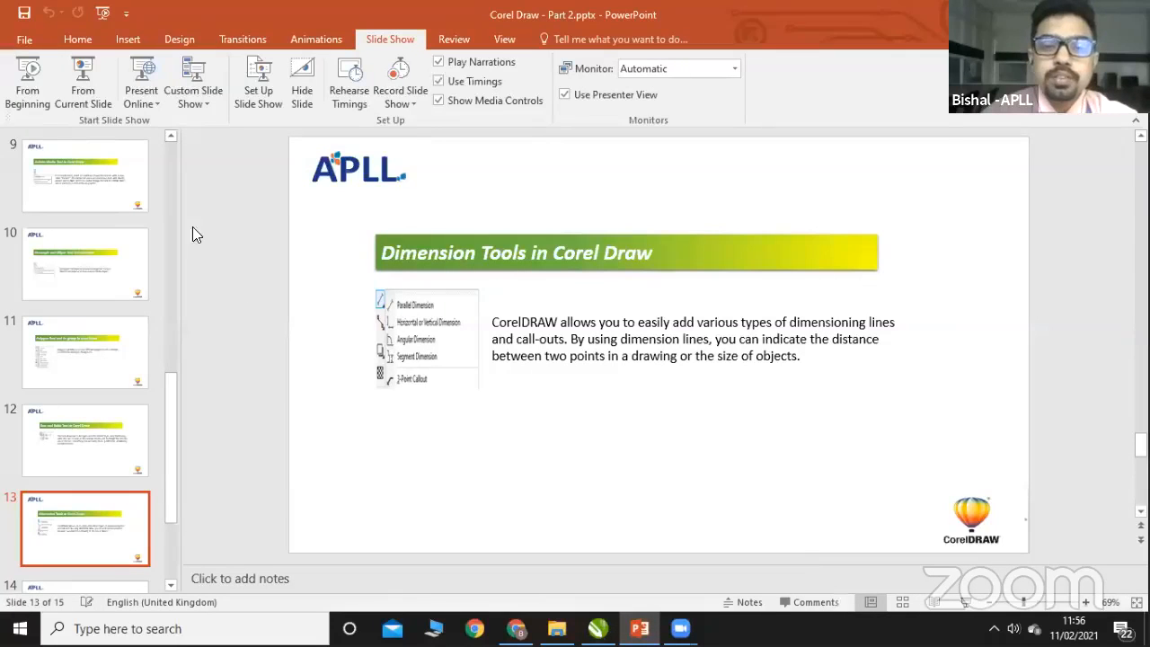